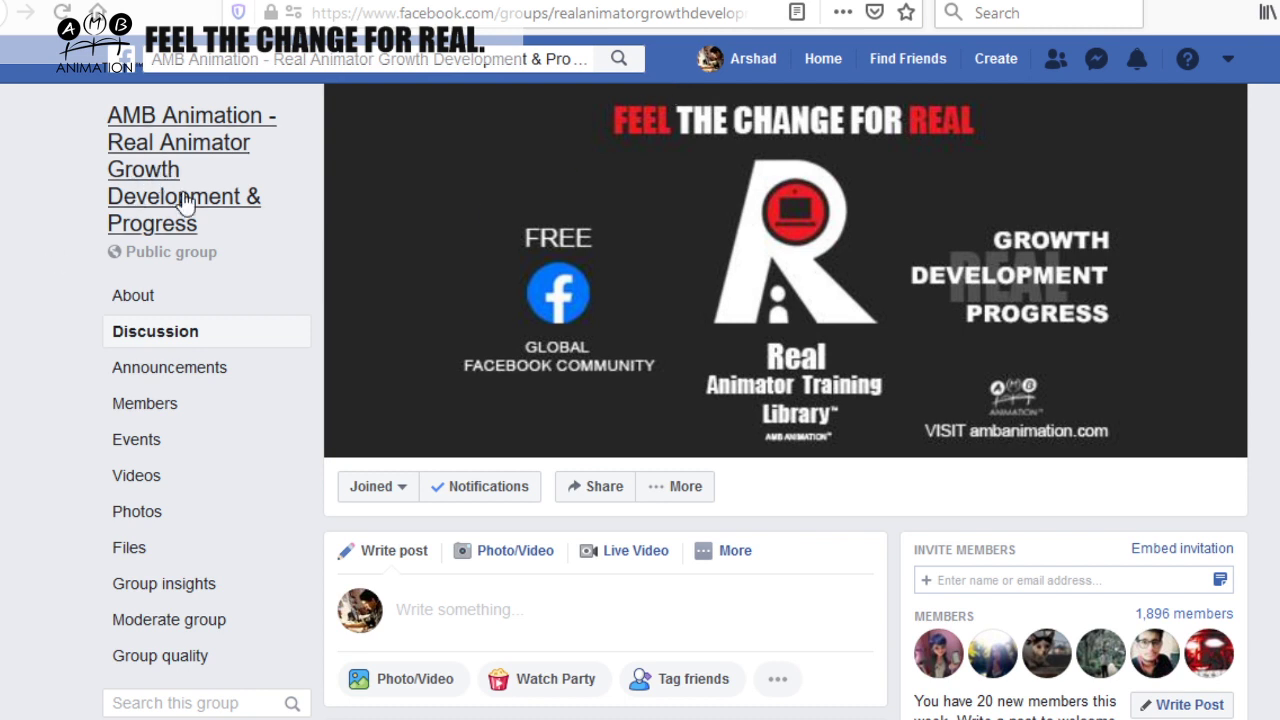
Look through the animation group's discussion feed down to the shared cleanup commission post
scroll(346, 290, down, 3)
scroll(342, 347, up, 2)
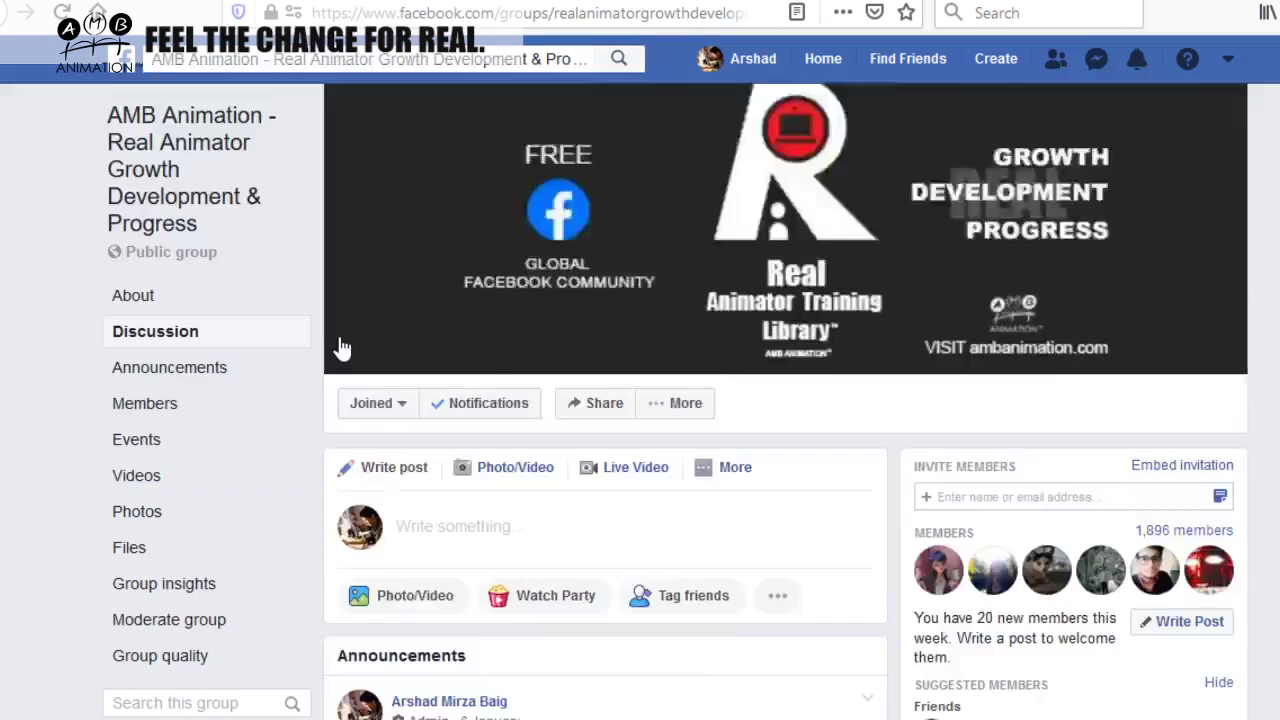
scroll(341, 347, up, 1)
scroll(557, 340, down, 10)
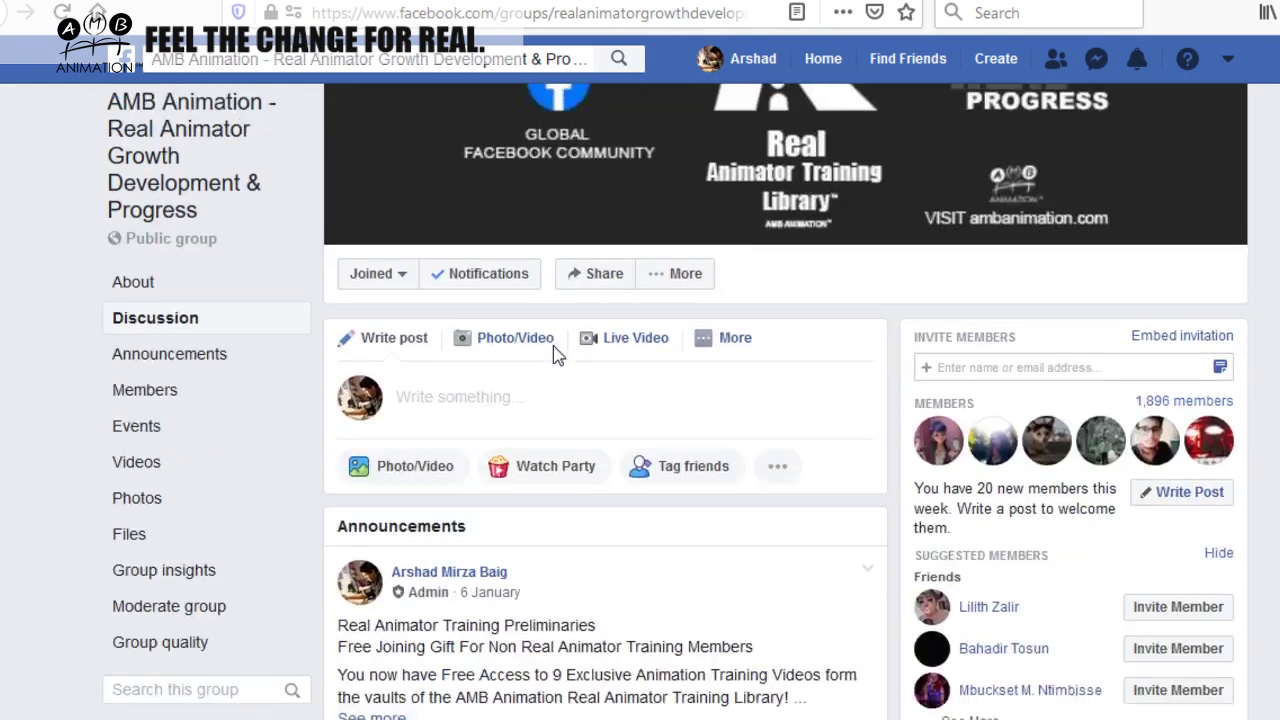
scroll(562, 390, down, 4)
scroll(423, 209, up, 2)
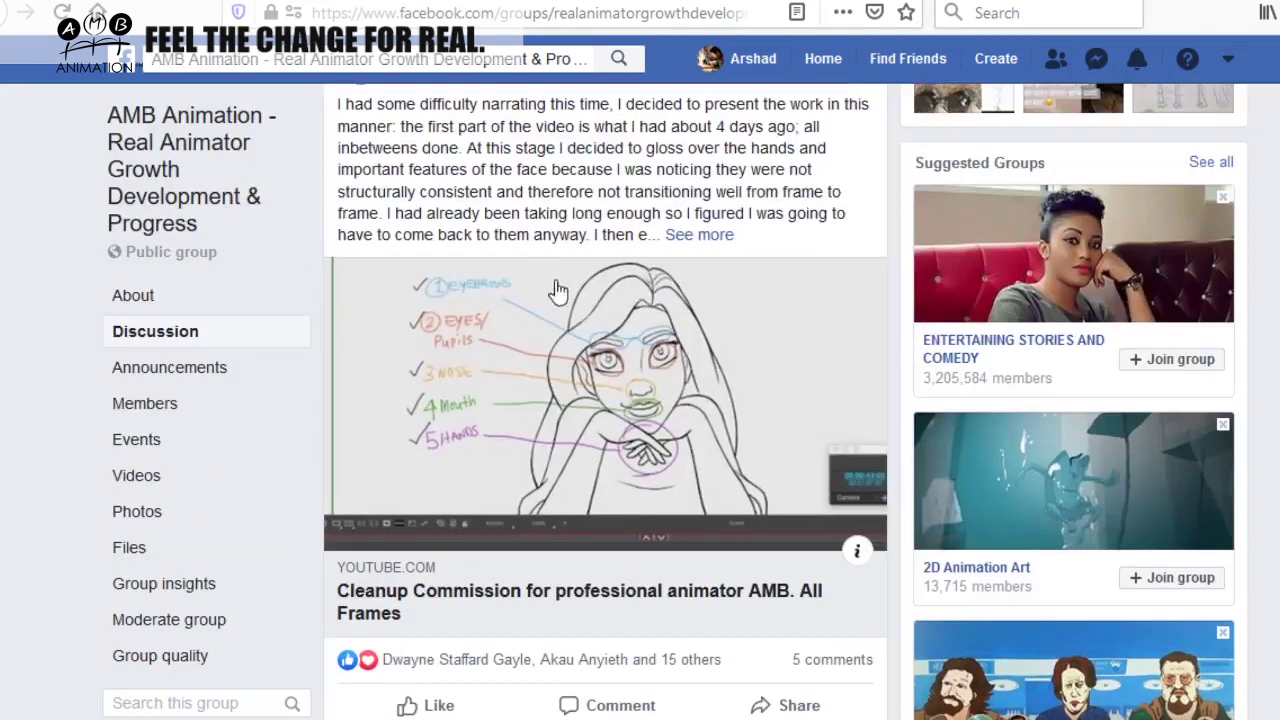
scroll(421, 218, up, 2)
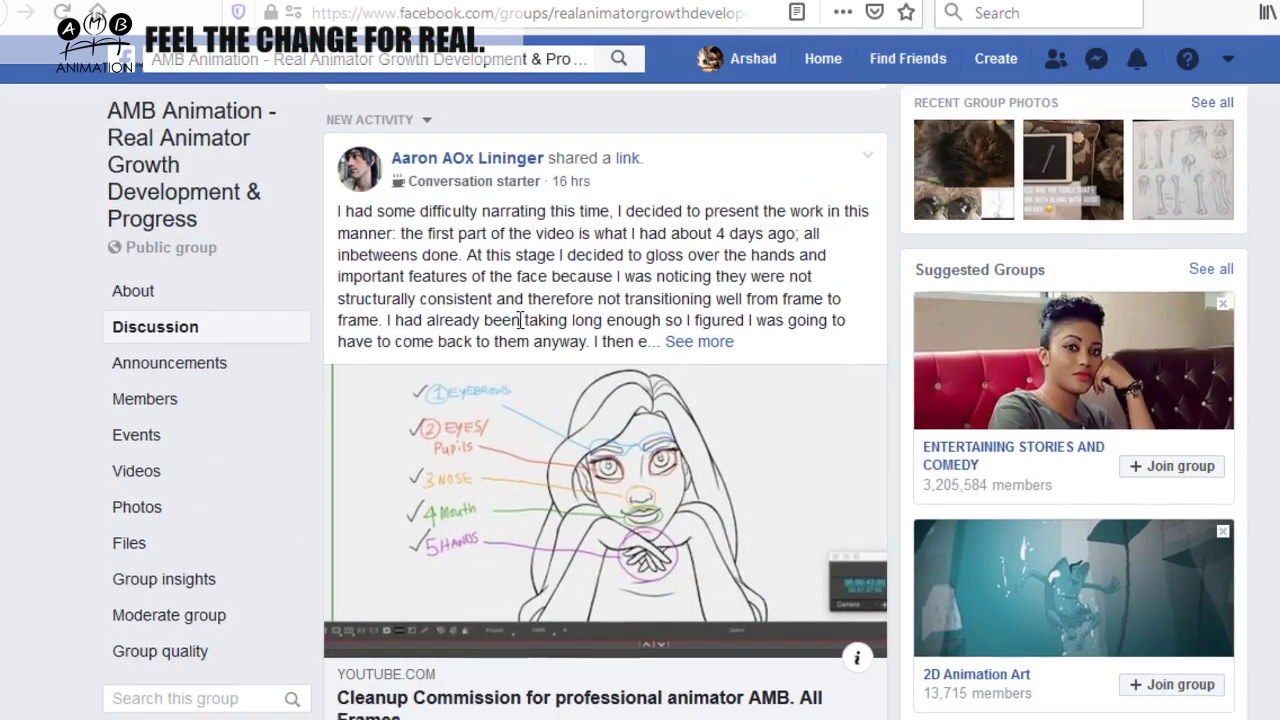
scroll(516, 320, down, 1)
scroll(515, 352, up, 1)
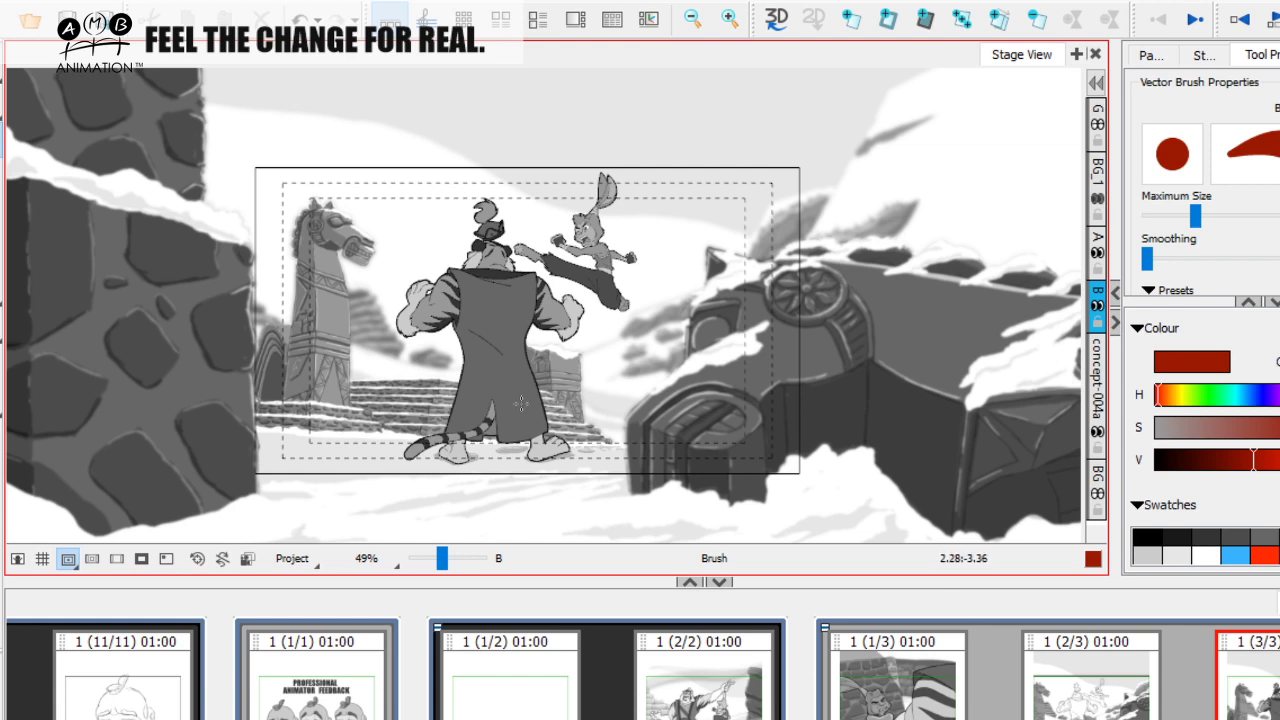
Switch to Storyboard Pro and view the three greyscale tiger and rabbit panels, 1/3 to 3/3, on the stage
click(918, 697)
drag(441, 566, 437, 566)
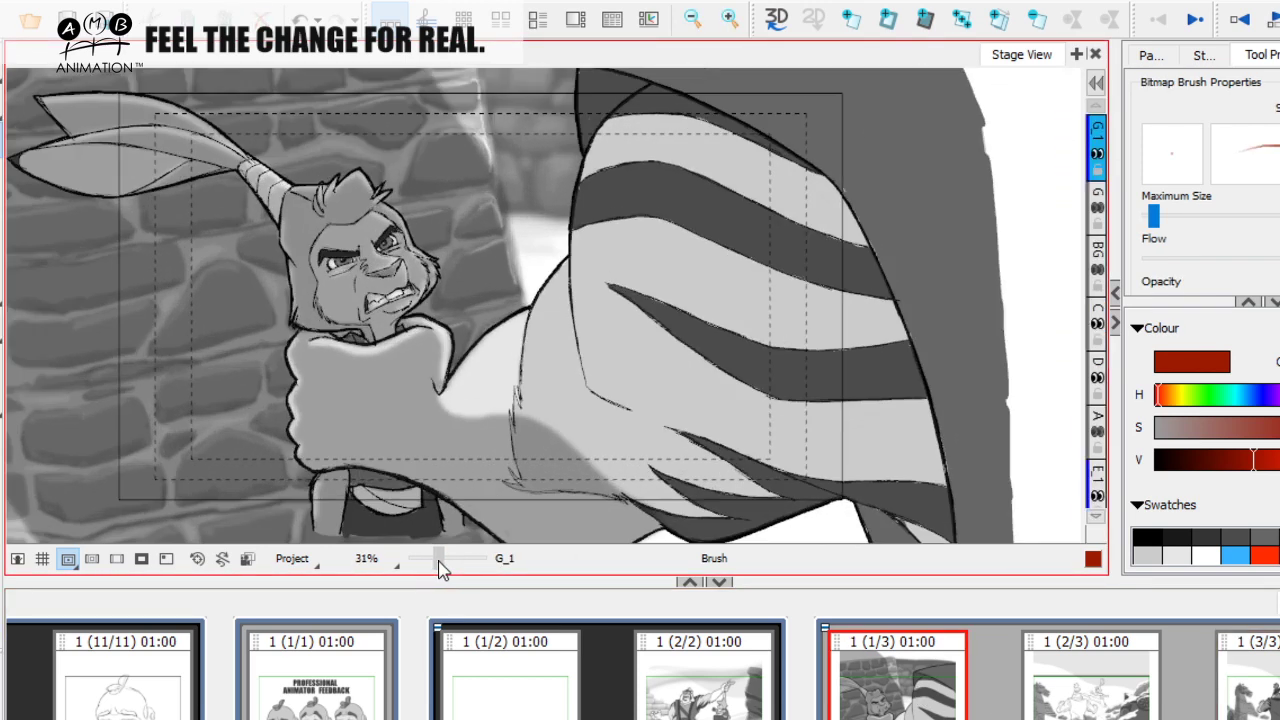
click(733, 714)
click(895, 712)
click(1113, 708)
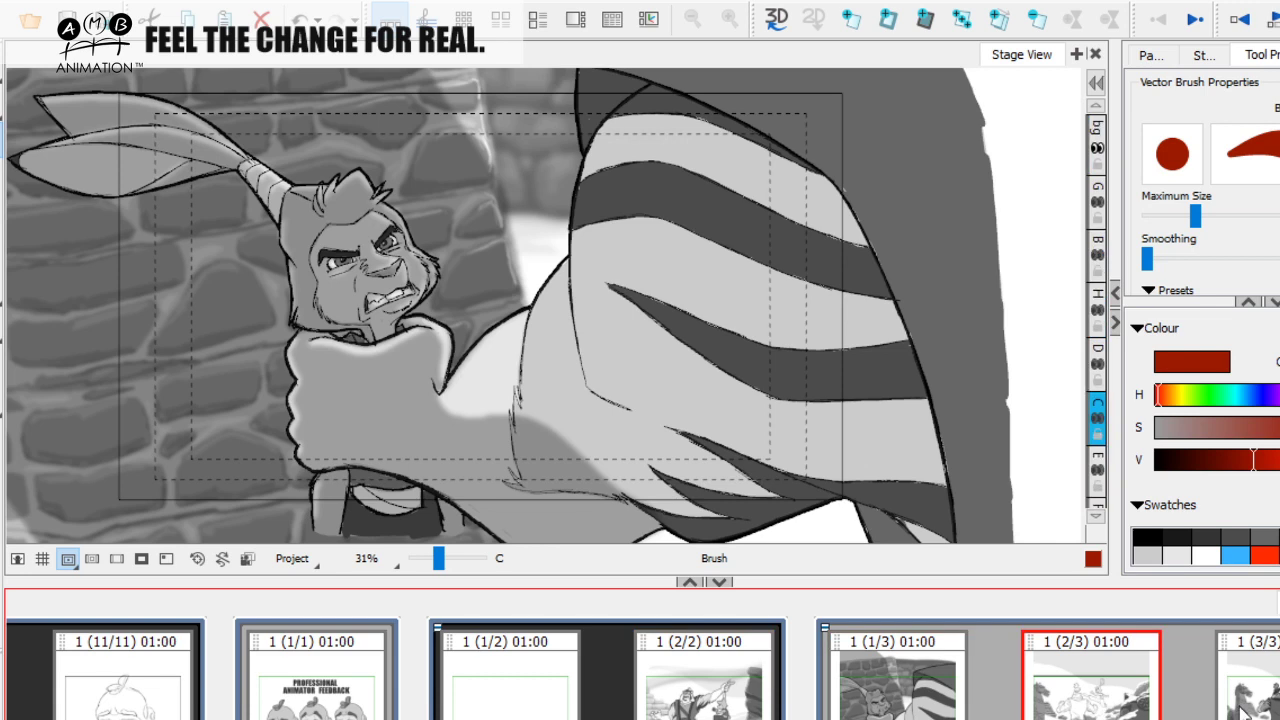
click(1244, 712)
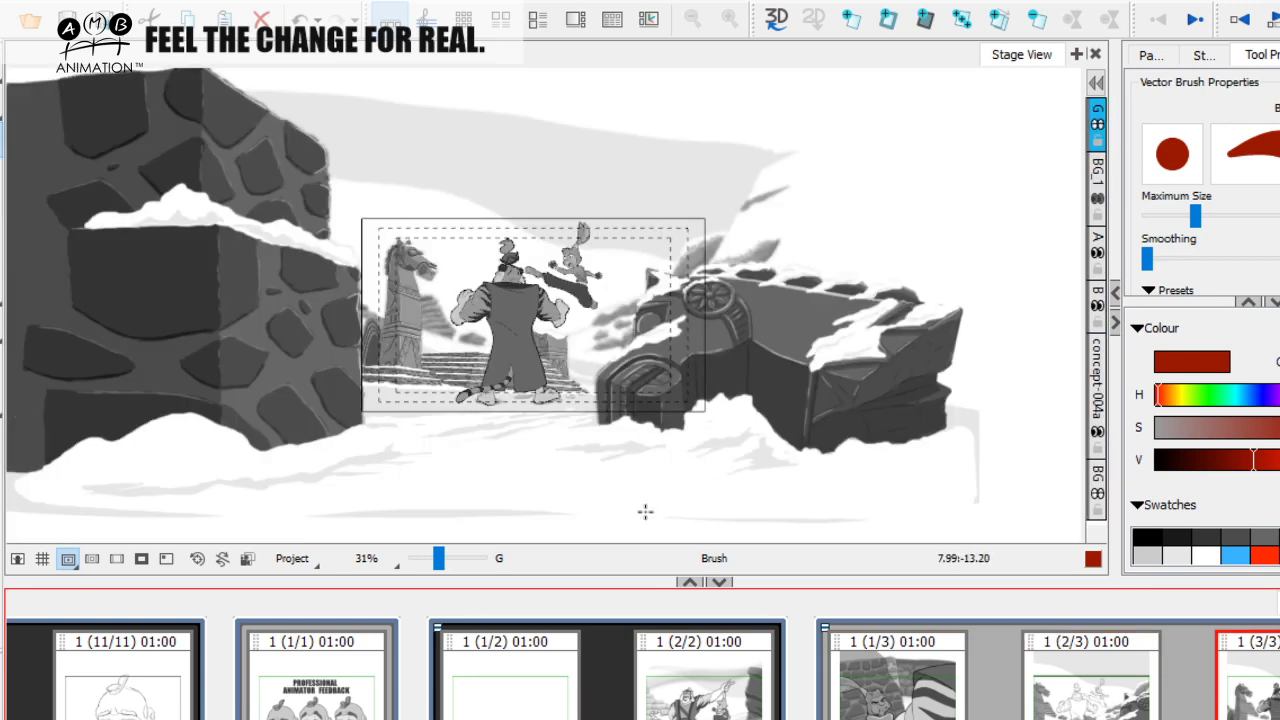
drag(438, 560, 439, 561)
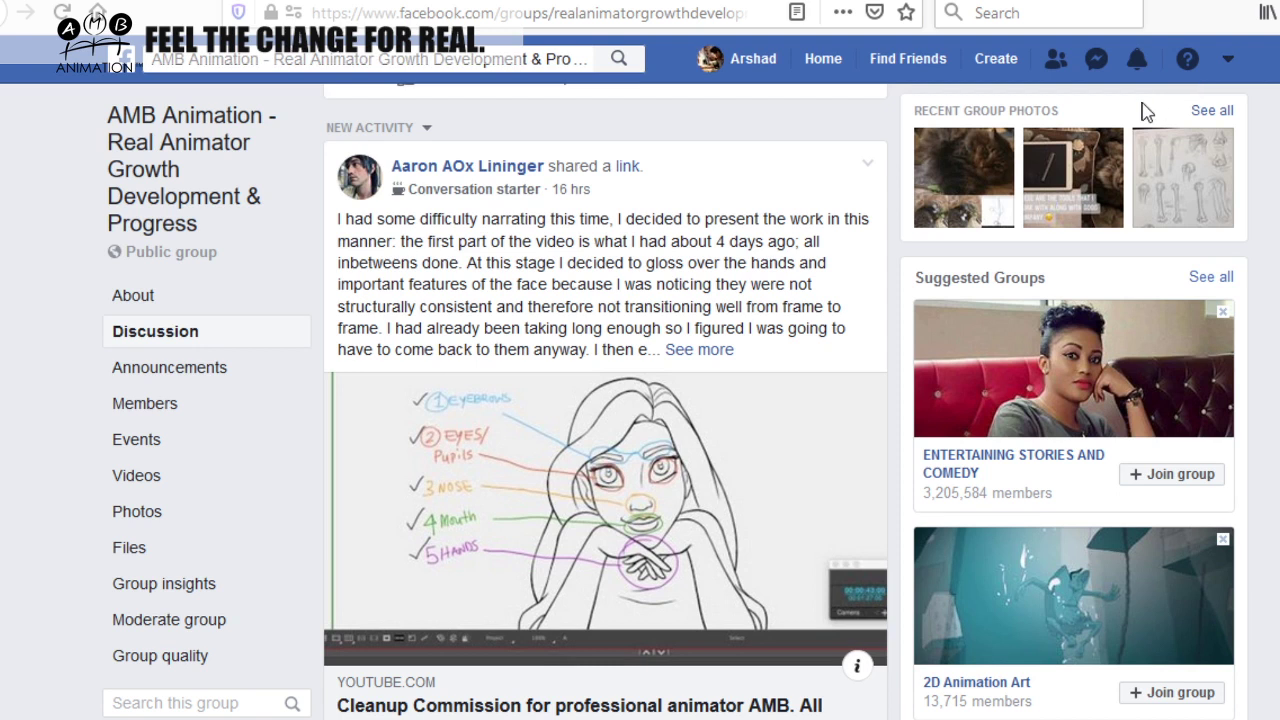
Switch back to the Facebook group, expand the shared cleanup commission post and read its full description
mouse_move(506, 207)
click(699, 351)
scroll(715, 342, down, 2)
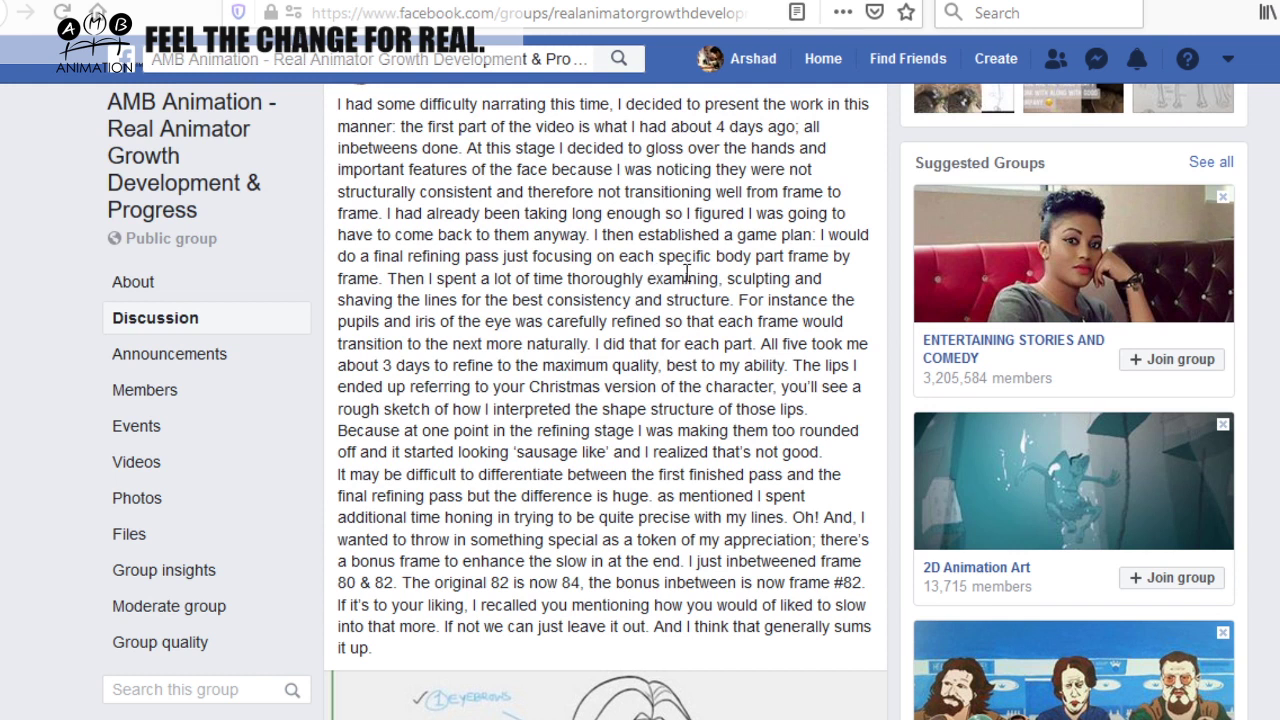
scroll(750, 277, down, 2)
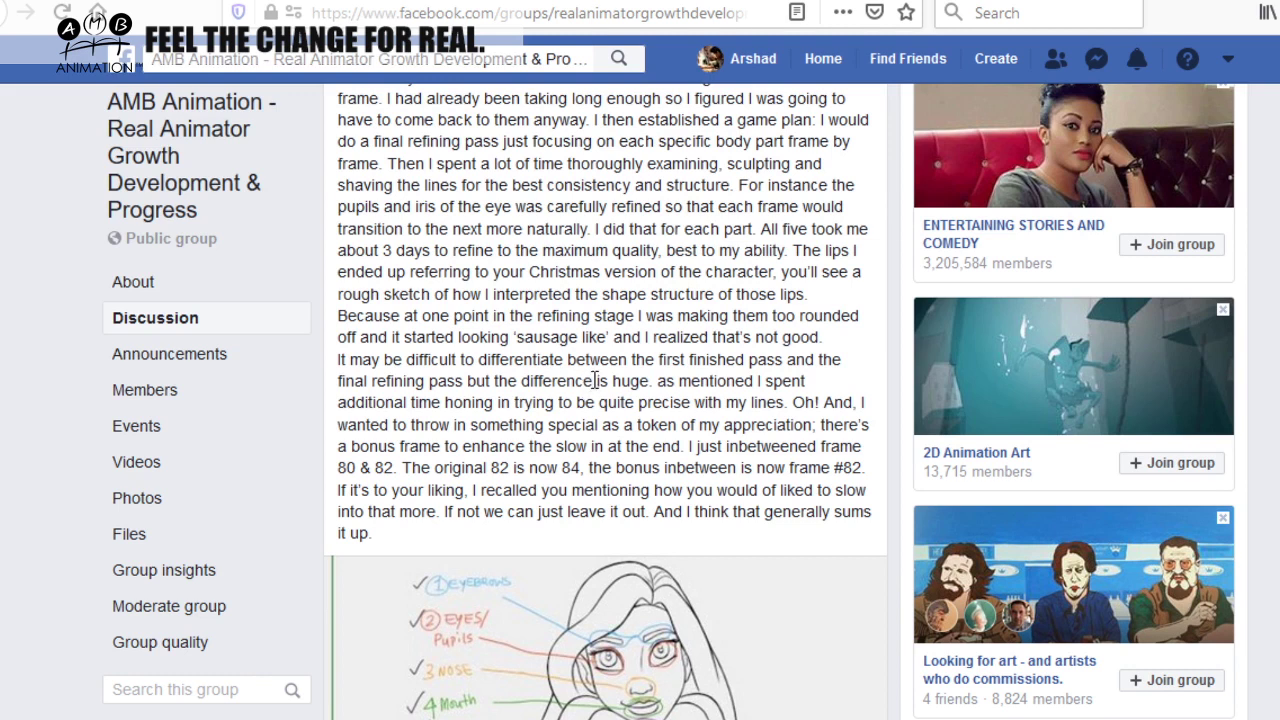
scroll(556, 390, down, 1)
scroll(505, 340, down, 1)
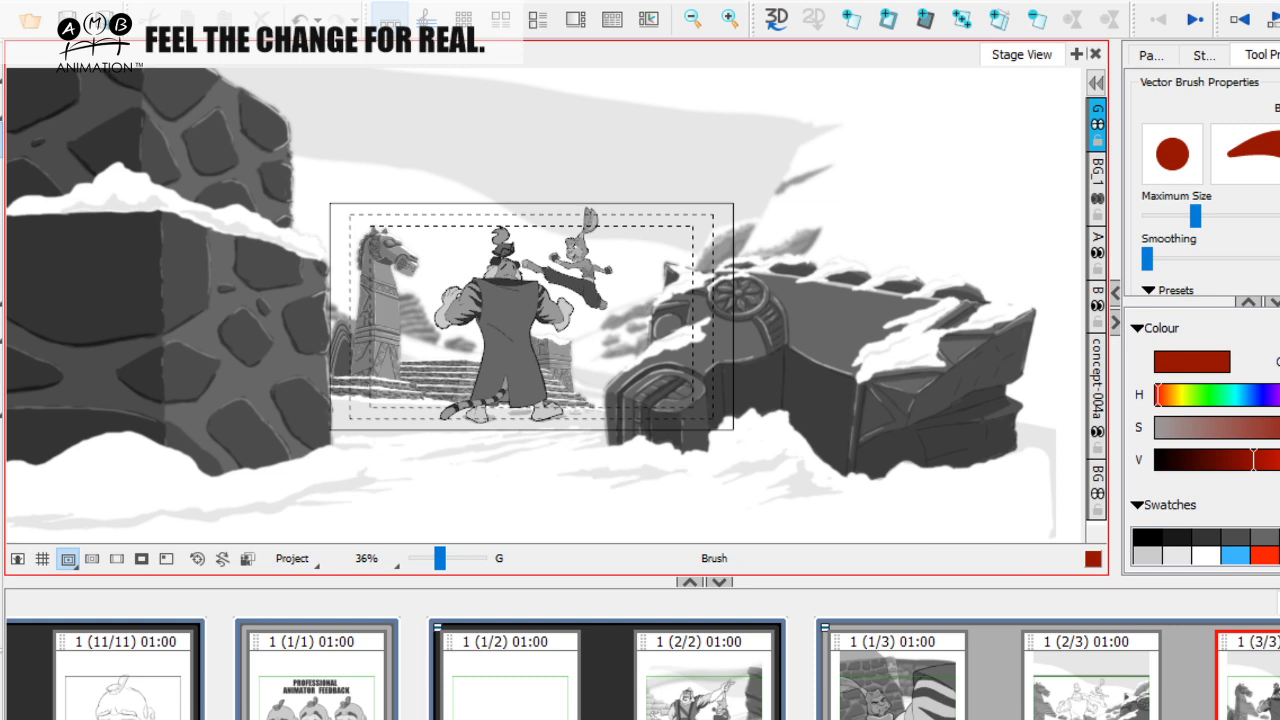
Return to Storyboard Pro, move the playhead to the girl's cleaned-up line drawing at 00:00:46:22 and set the camera view zoom to 36%
scroll(642, 668, left, 20)
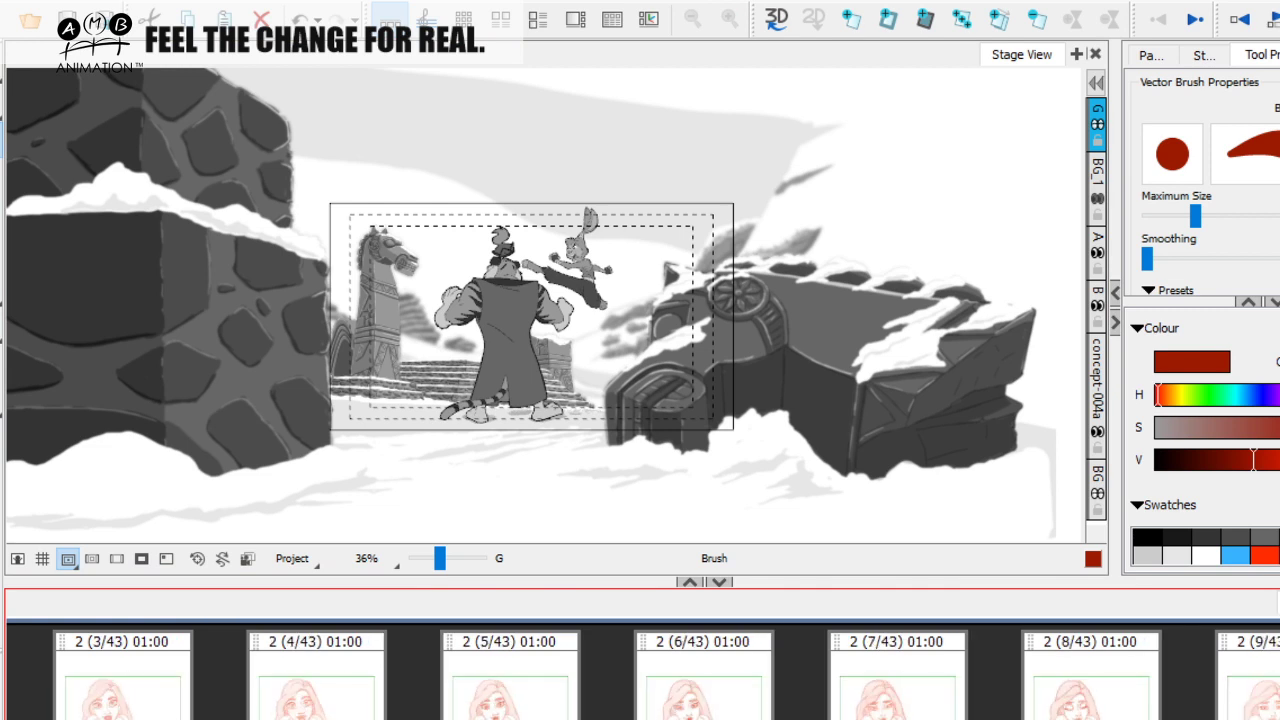
scroll(642, 668, left, 2)
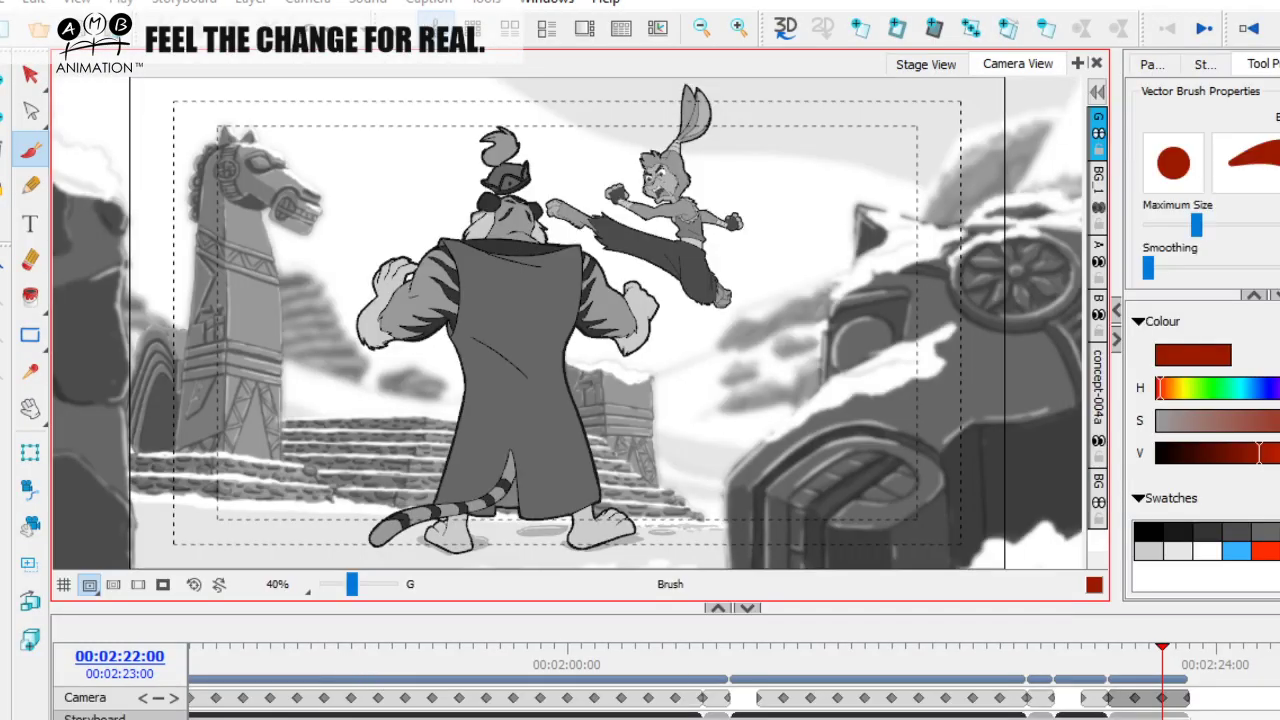
scroll(734, 680, left, 20)
mouse_move(225, 668)
mouse_down()
mouse_move(1236, 652)
mouse_move(526, 648)
mouse_move(788, 648)
mouse_move(679, 650)
mouse_up()
click(348, 585)
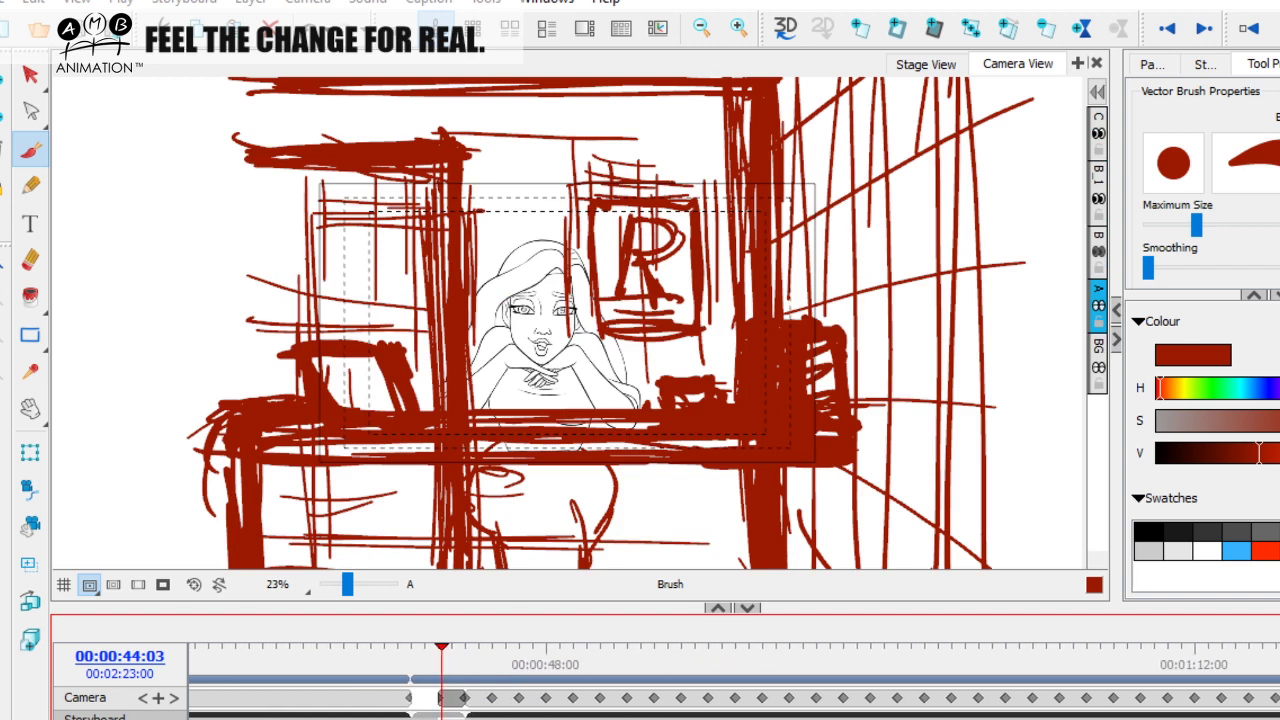
drag(437, 655, 517, 654)
drag(347, 585, 355, 586)
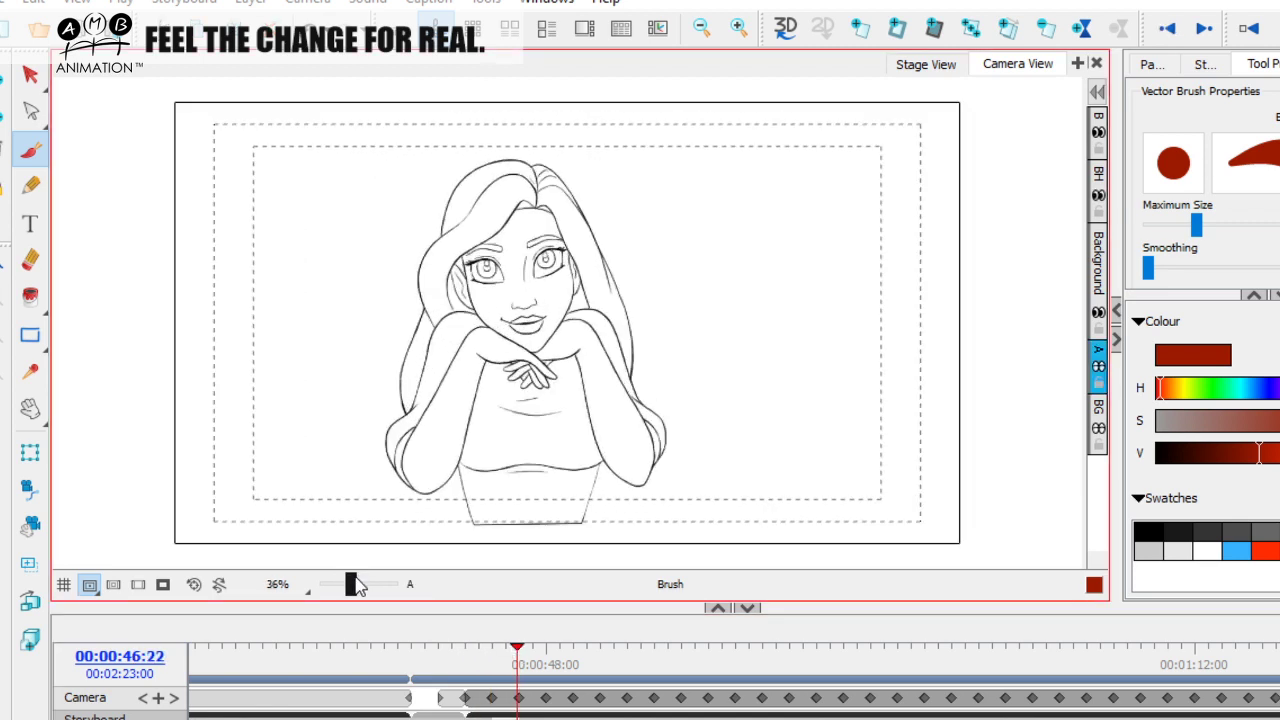
Scrub through the girl's cleaned-up animation past 00:01:09:02 and view the line work in the separate video window
mouse_move(517, 657)
mouse_down()
mouse_move(480, 655)
mouse_move(1279, 657)
mouse_move(651, 657)
mouse_move(1113, 643)
mouse_move(531, 655)
mouse_move(551, 655)
mouse_up()
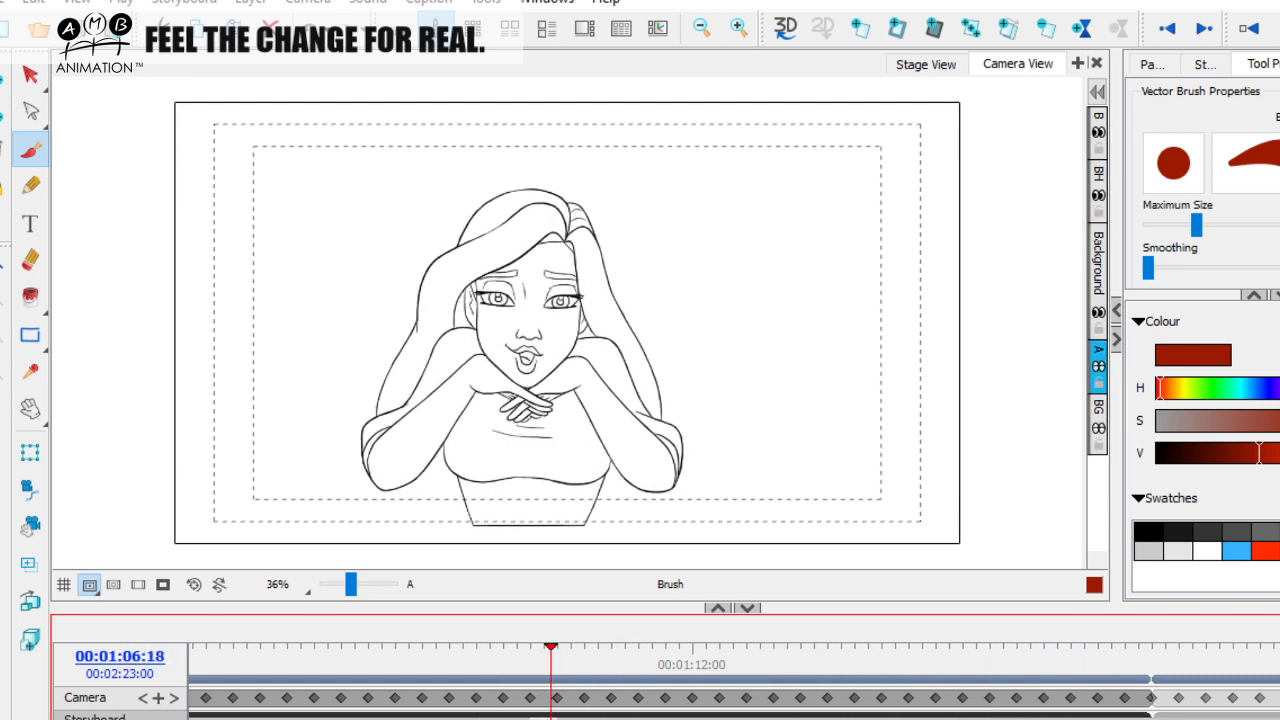
click(427, 647)
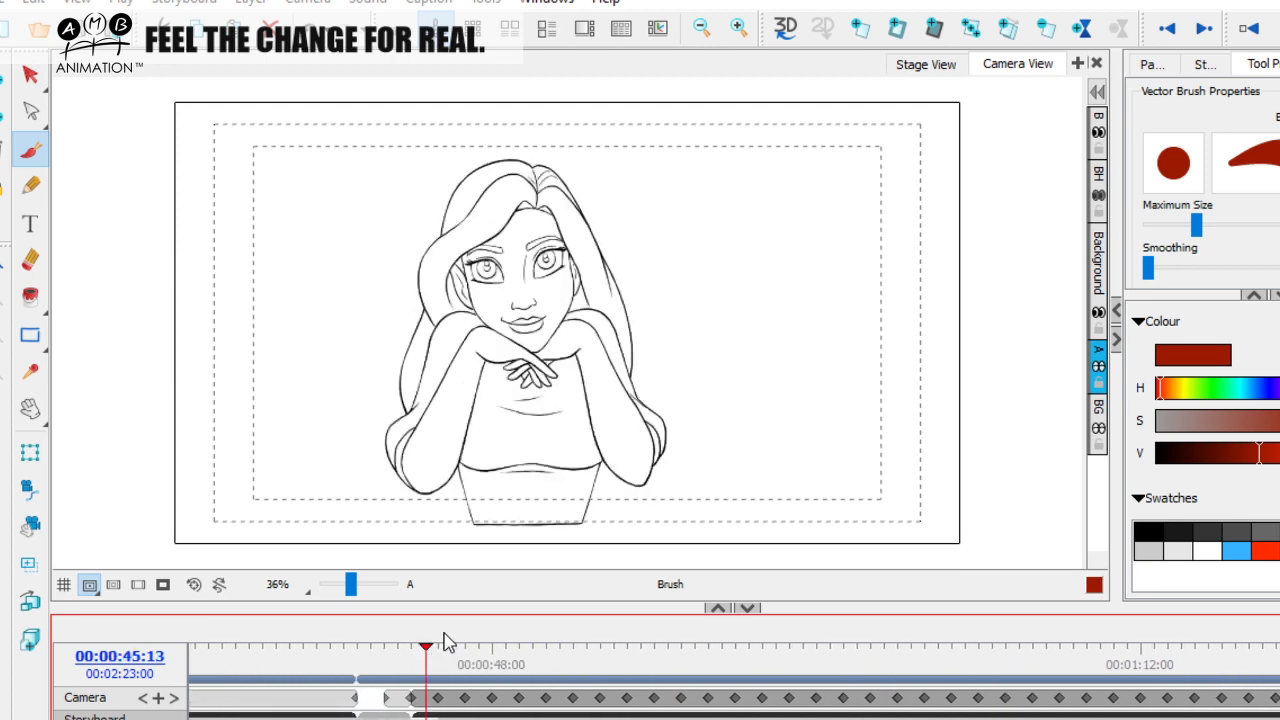
drag(432, 660, 1062, 645)
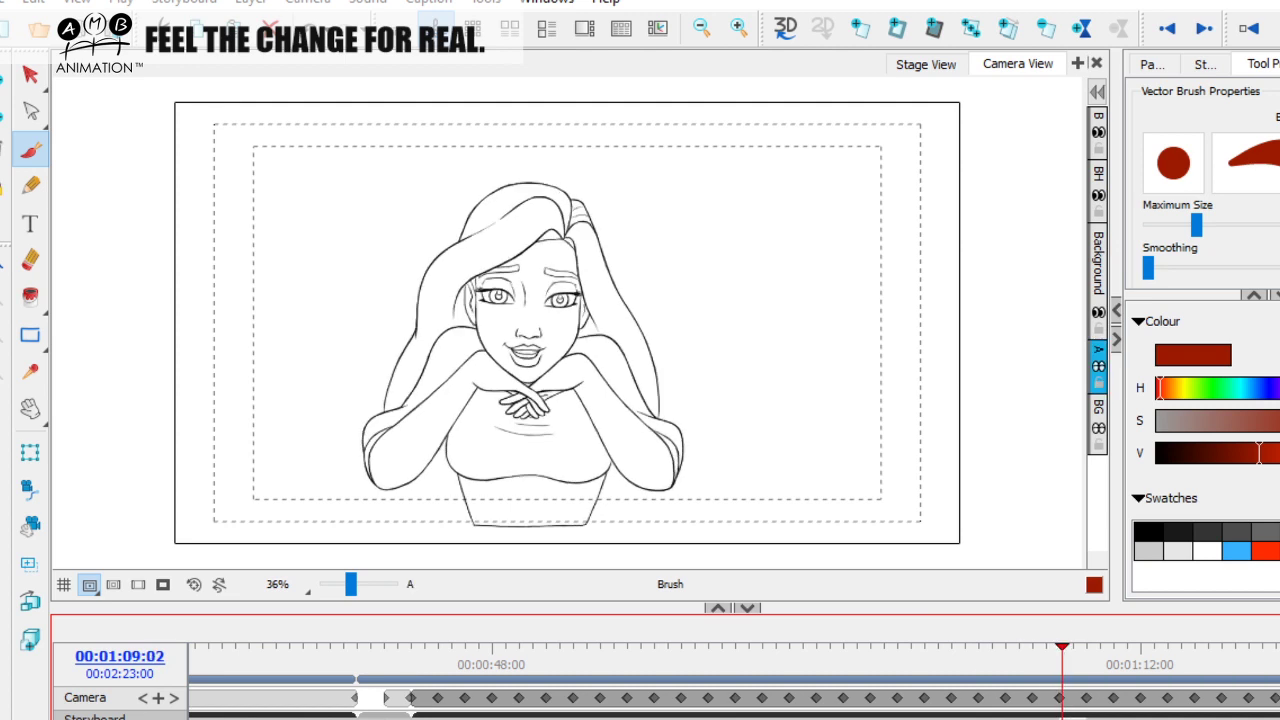
drag(640, 648, 1155, 645)
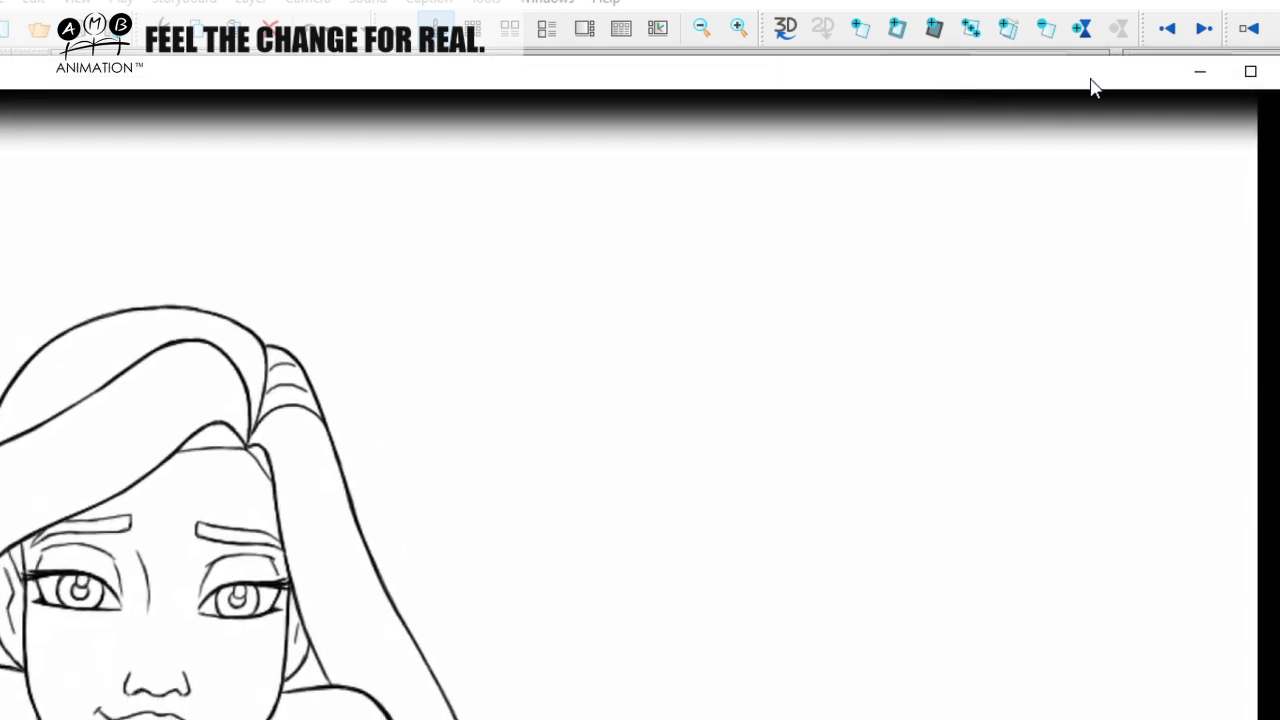
click(1249, 69)
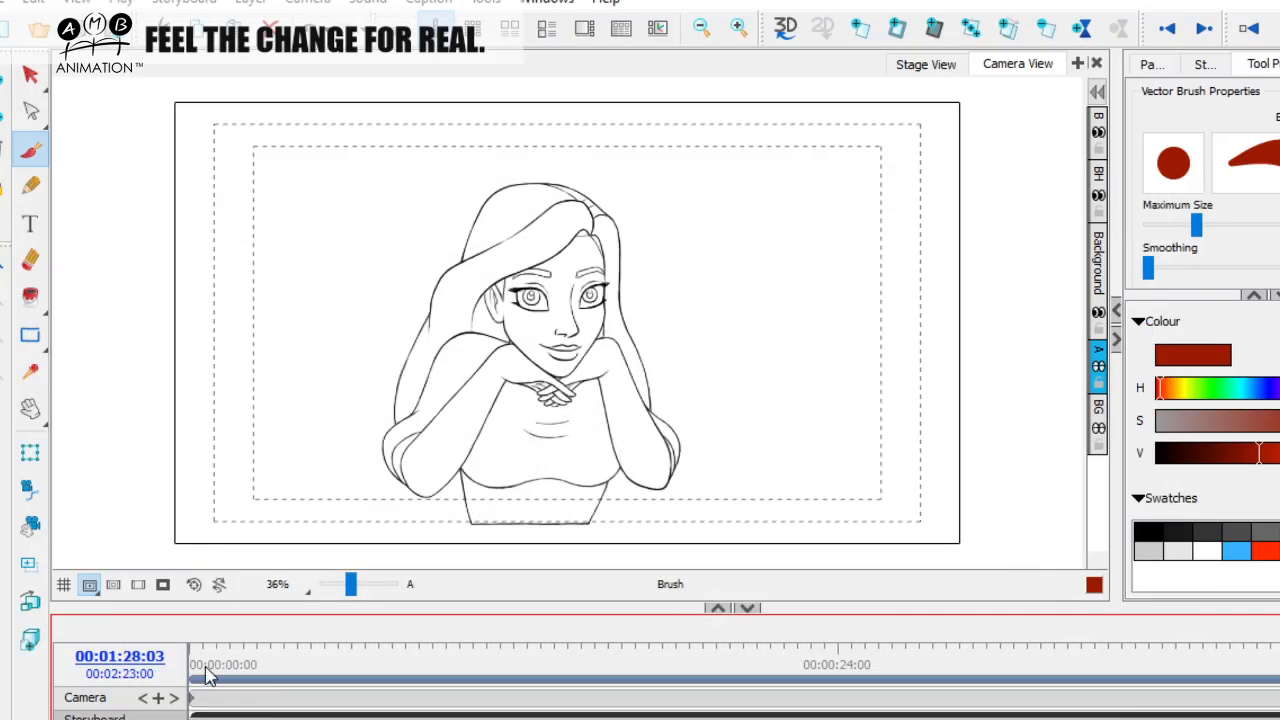
Scrub the girl's rough red sketches, then the cleaned-up drawings from 00:00:45:14 to 00:00:57:02, to compare them
drag(207, 676, 1229, 652)
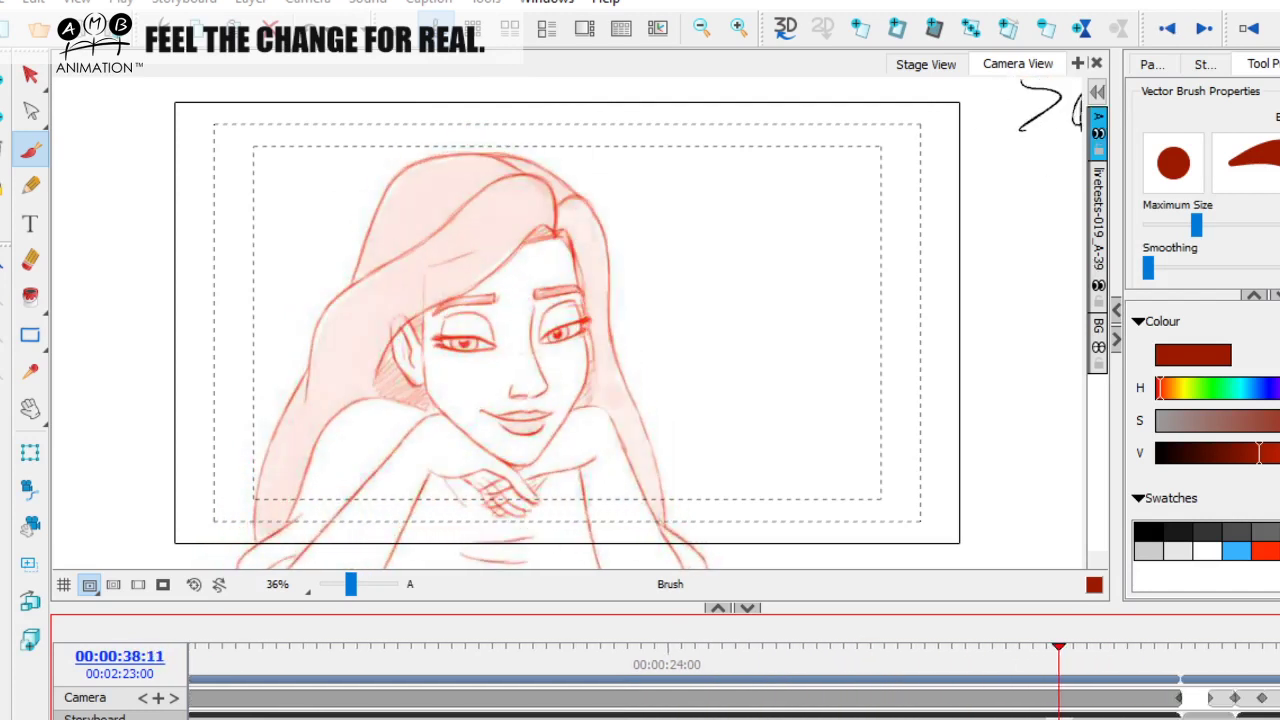
drag(650, 651, 840, 647)
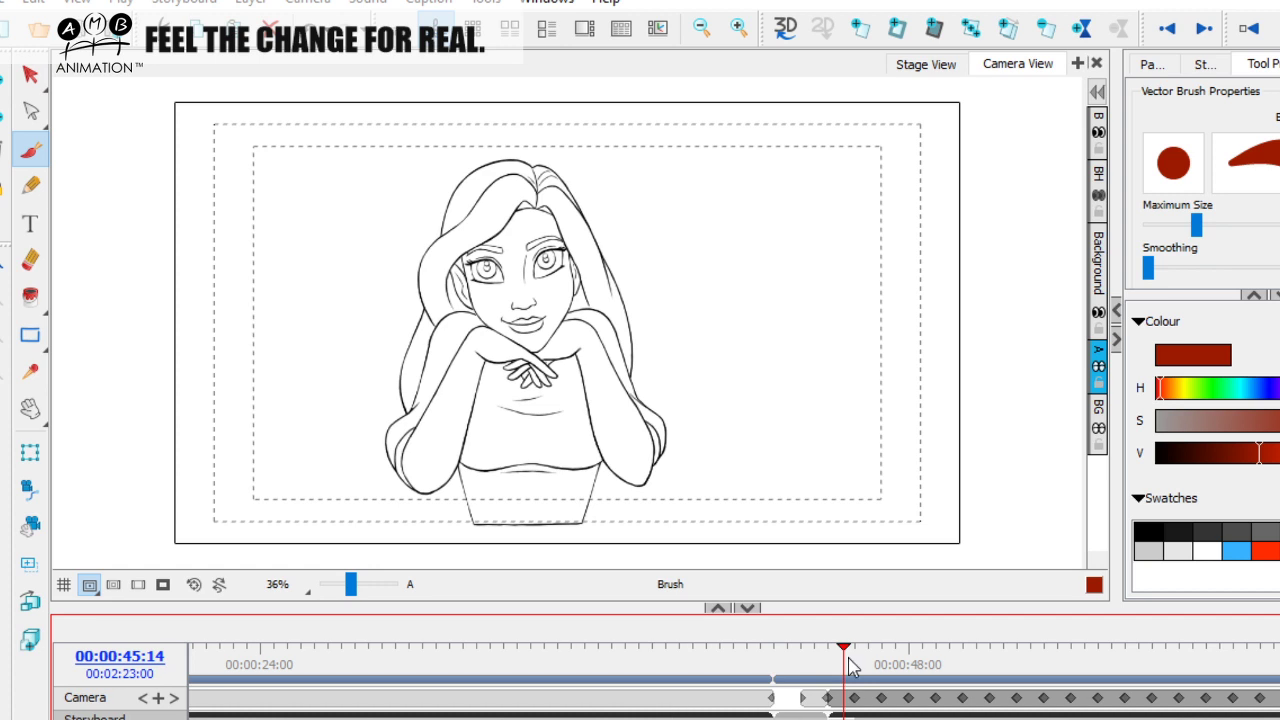
mouse_move(851, 668)
mouse_down()
mouse_move(909, 650)
mouse_move(1279, 648)
mouse_move(908, 650)
mouse_move(885, 684)
mouse_move(960, 650)
mouse_move(1155, 650)
mouse_up()
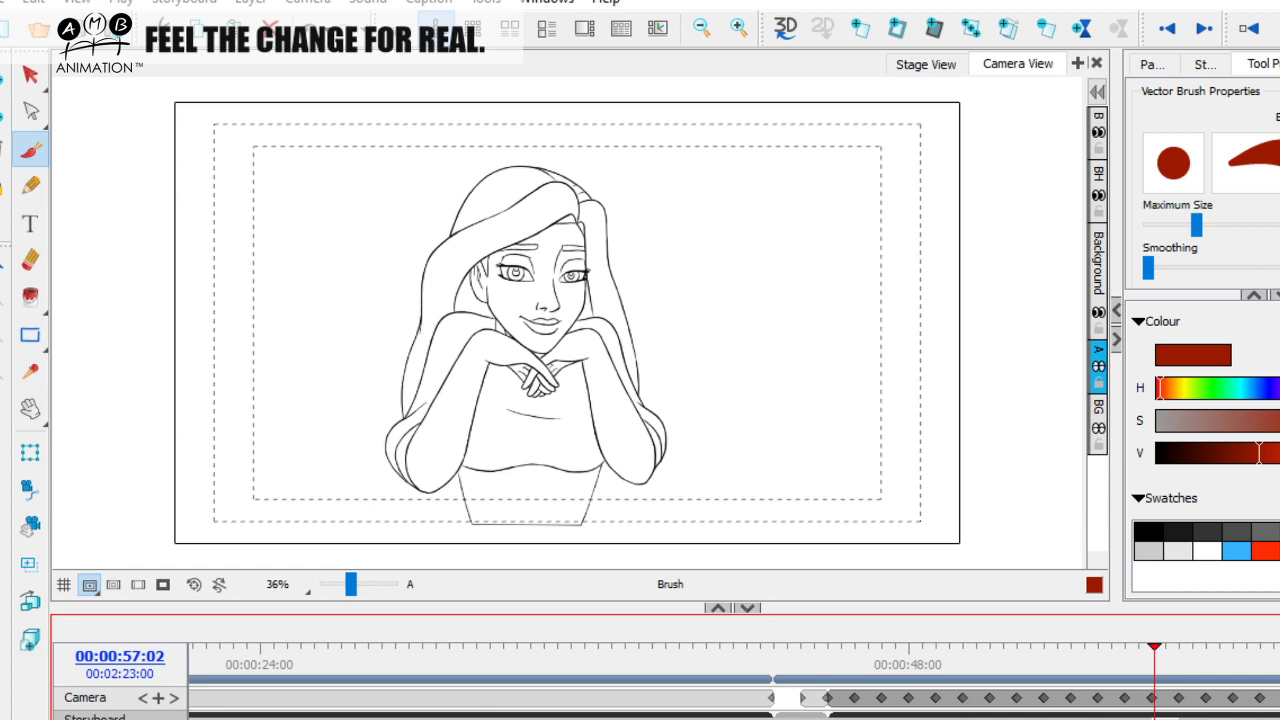
Scrub the girl's cleaned-up animation from its start to 00:01:06:06 to examine the head movement
scroll(734, 680, right, 10)
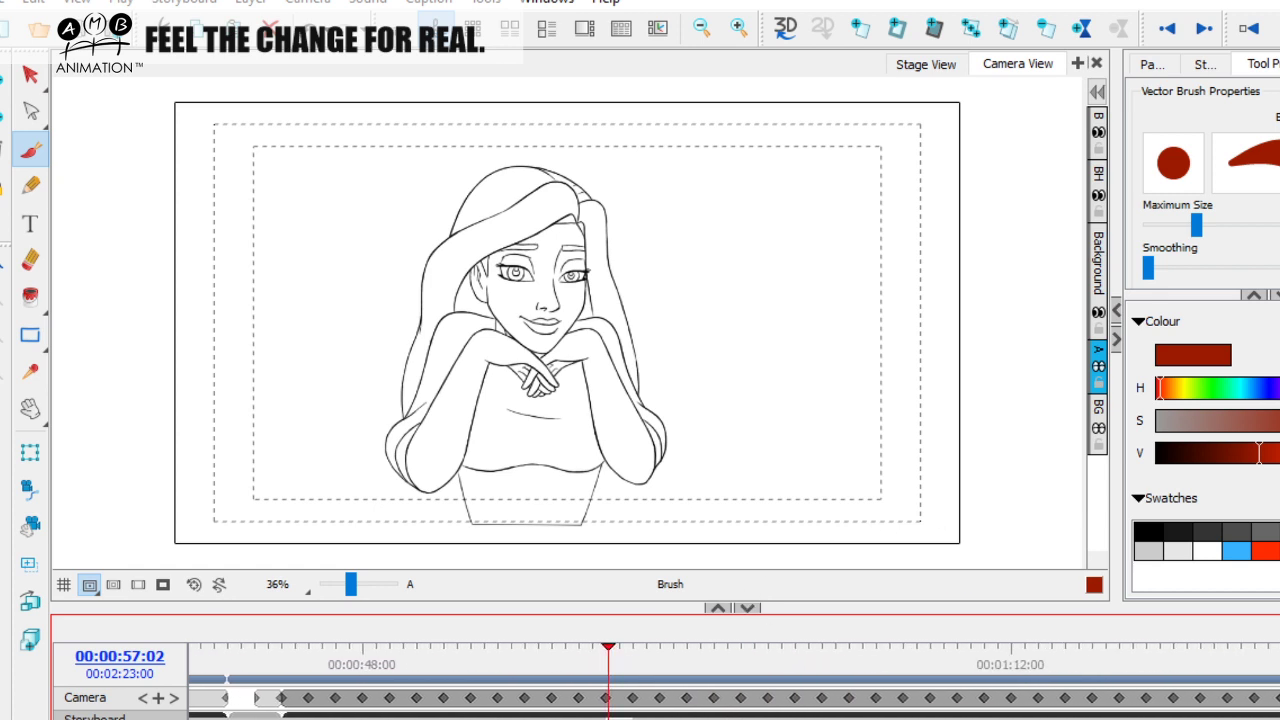
scroll(734, 680, right, 5)
scroll(734, 680, left, 8)
scroll(734, 680, right, 1)
mouse_move(316, 665)
mouse_down()
mouse_move(314, 650)
mouse_move(354, 647)
mouse_move(766, 654)
mouse_move(866, 669)
mouse_move(974, 655)
mouse_move(333, 670)
mouse_move(606, 662)
mouse_move(862, 675)
mouse_up()
scroll(762, 681, left, 2)
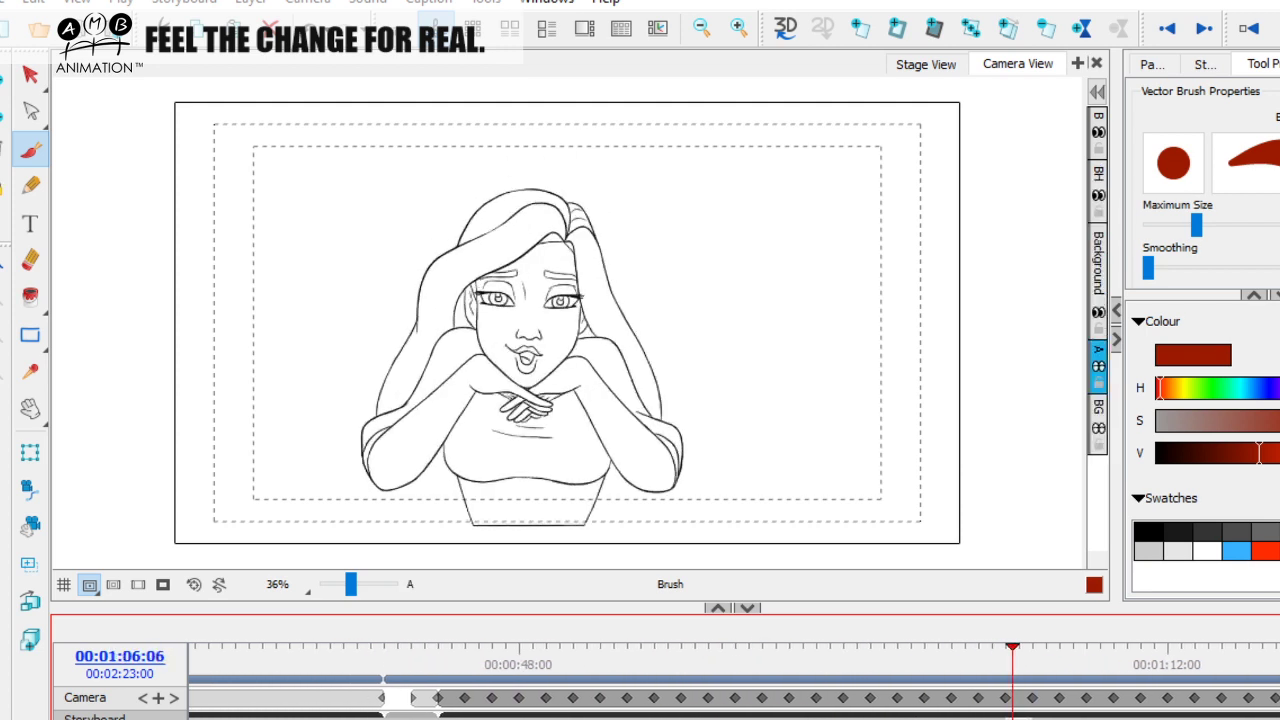
scroll(735, 680, right, 5)
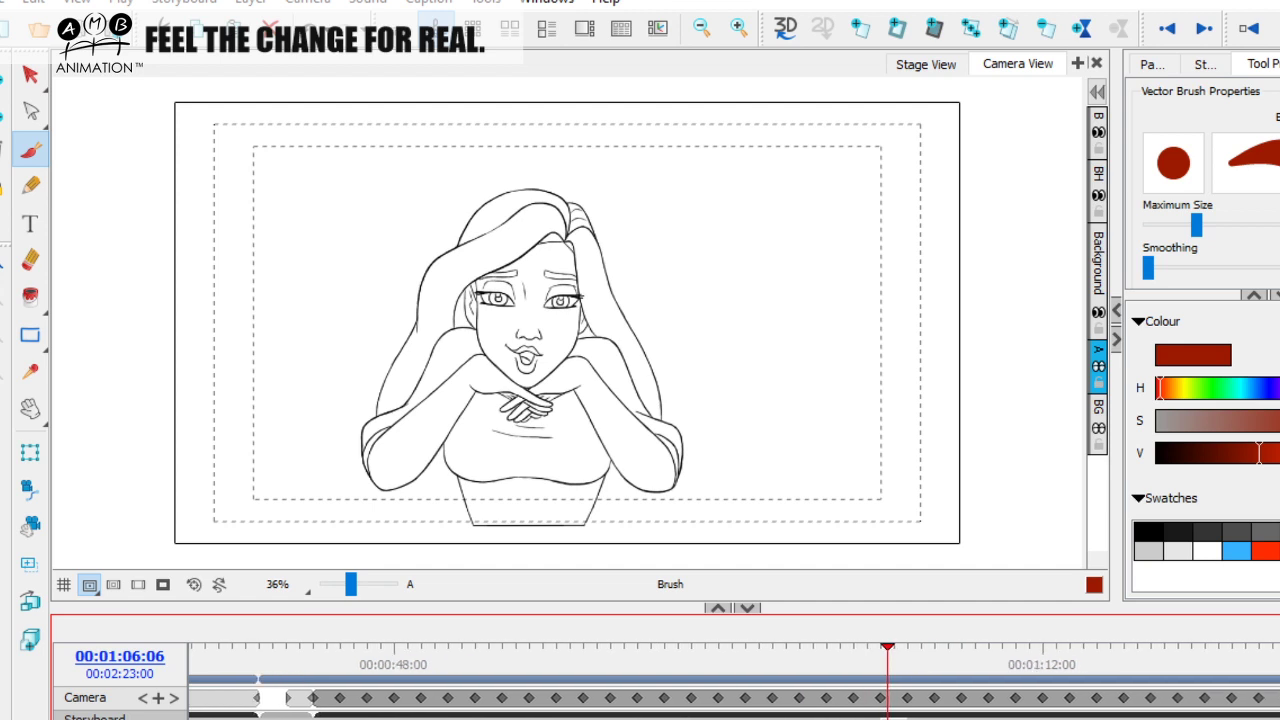
scroll(735, 680, left, 5)
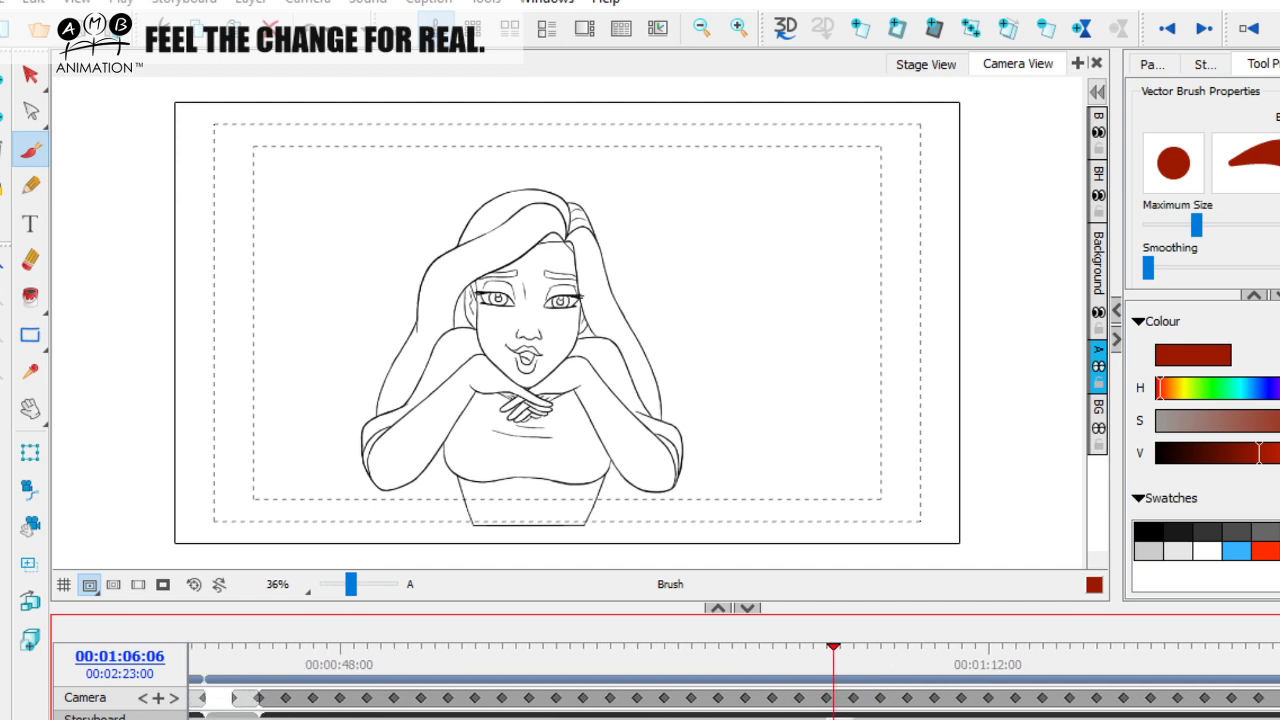
scroll(735, 680, right, 4)
scroll(730, 680, left, 2)
scroll(730, 680, right, 3)
scroll(730, 680, left, 2)
scroll(730, 680, right, 1)
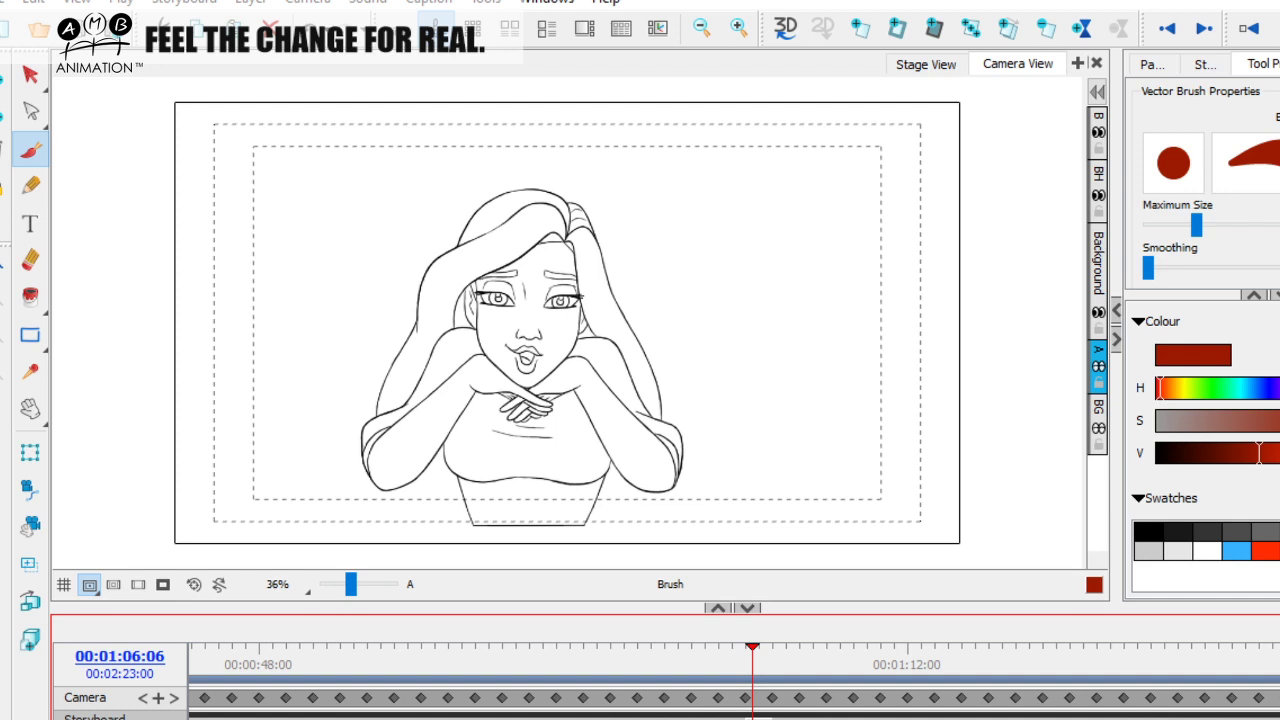
scroll(321, 654, left, 3)
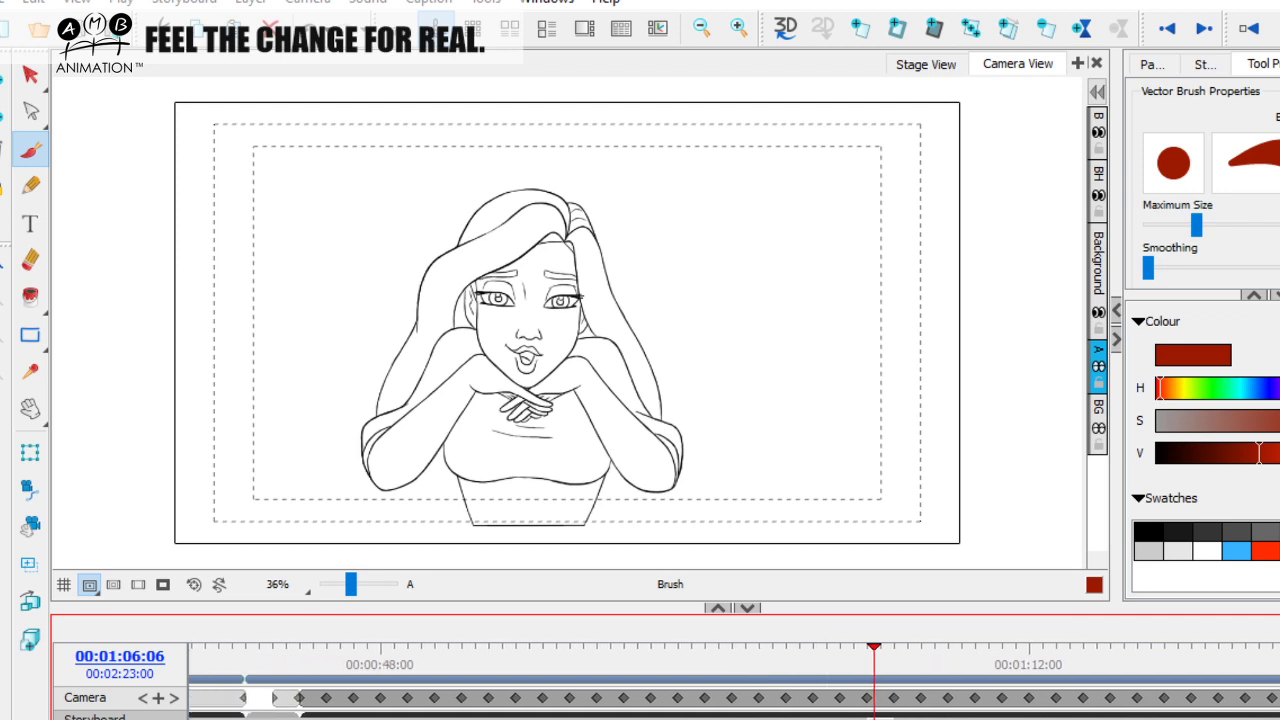
Scrub the cleaned-up animation from its first drawings again, up to 00:01:06:10
drag(321, 654, 878, 652)
scroll(733, 681, right, 5)
scroll(733, 681, left, 6)
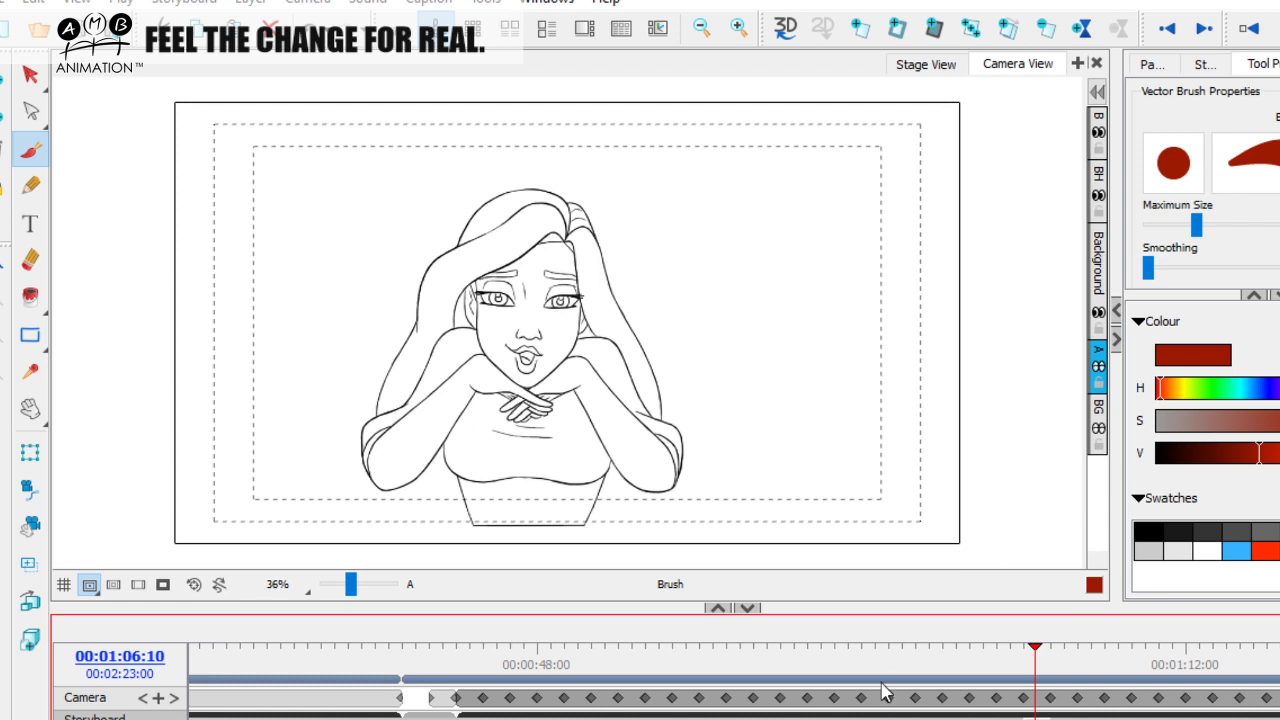
Scrub the cleaned-up drawings from 00:00:45:18 to 00:00:57:18 and look along the panels that follow
click(472, 660)
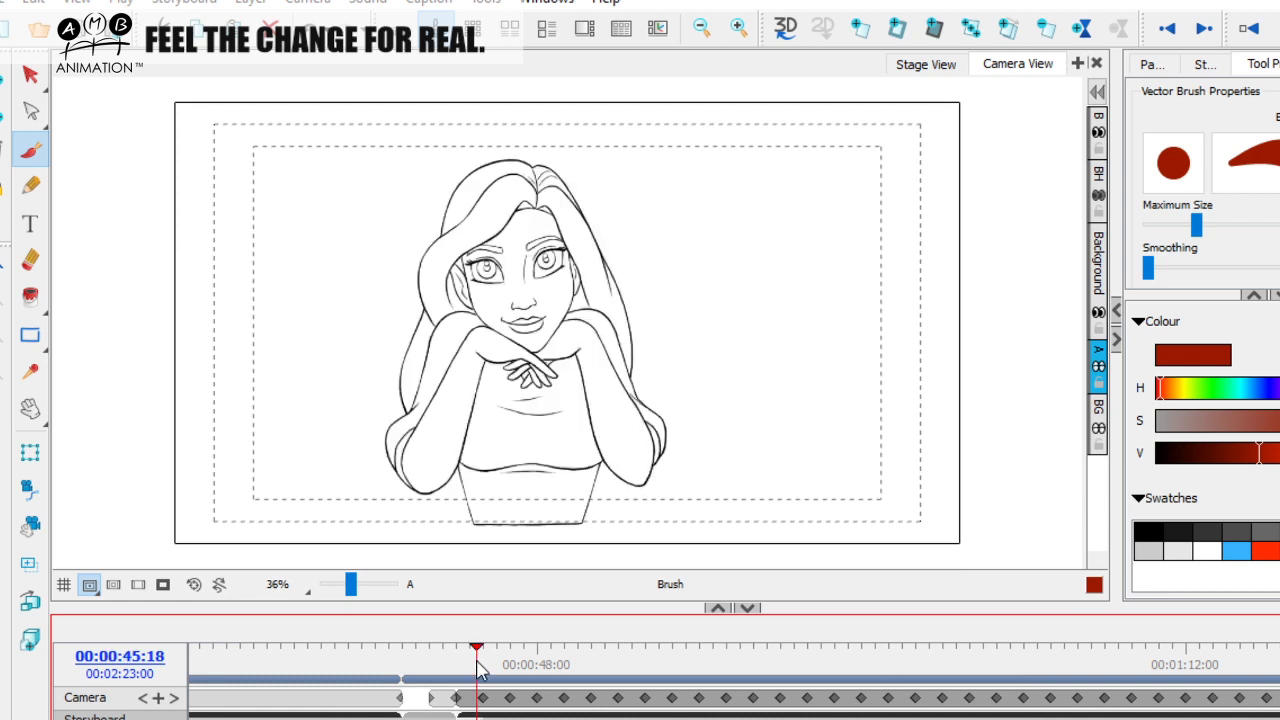
drag(477, 648, 801, 648)
scroll(801, 660, right, 3)
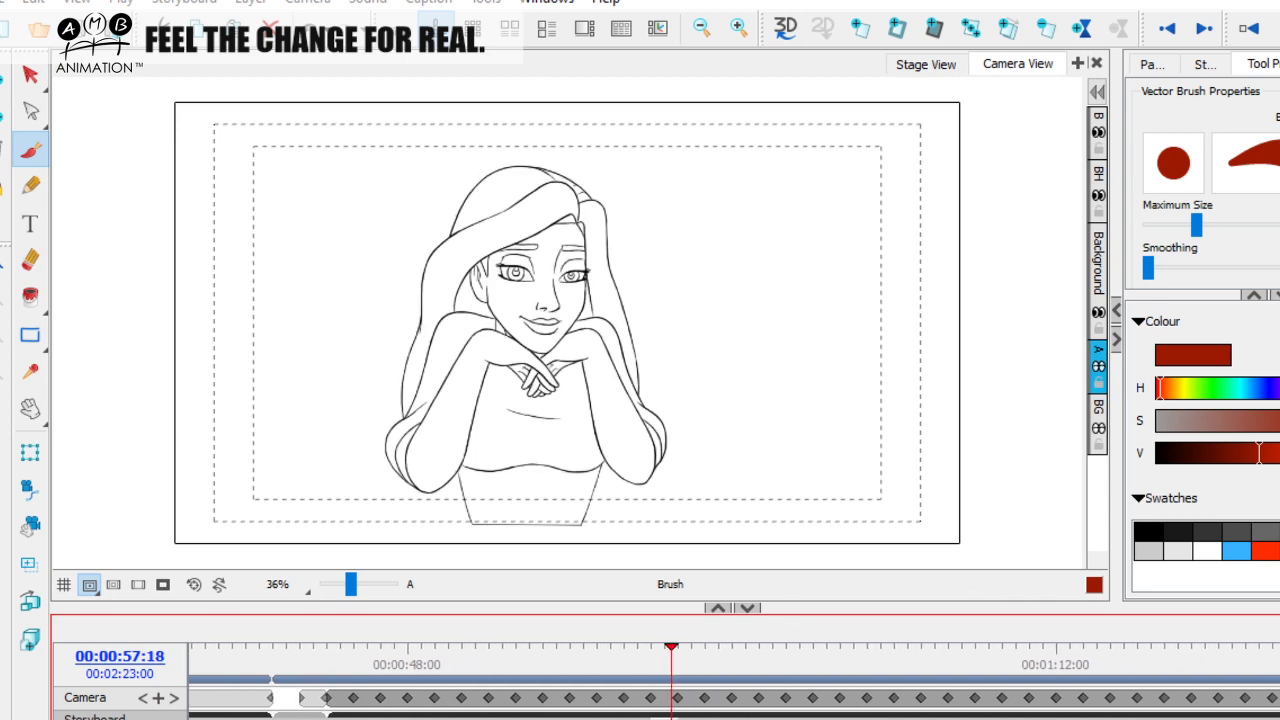
scroll(734, 680, right, 2)
scroll(734, 680, right, 1)
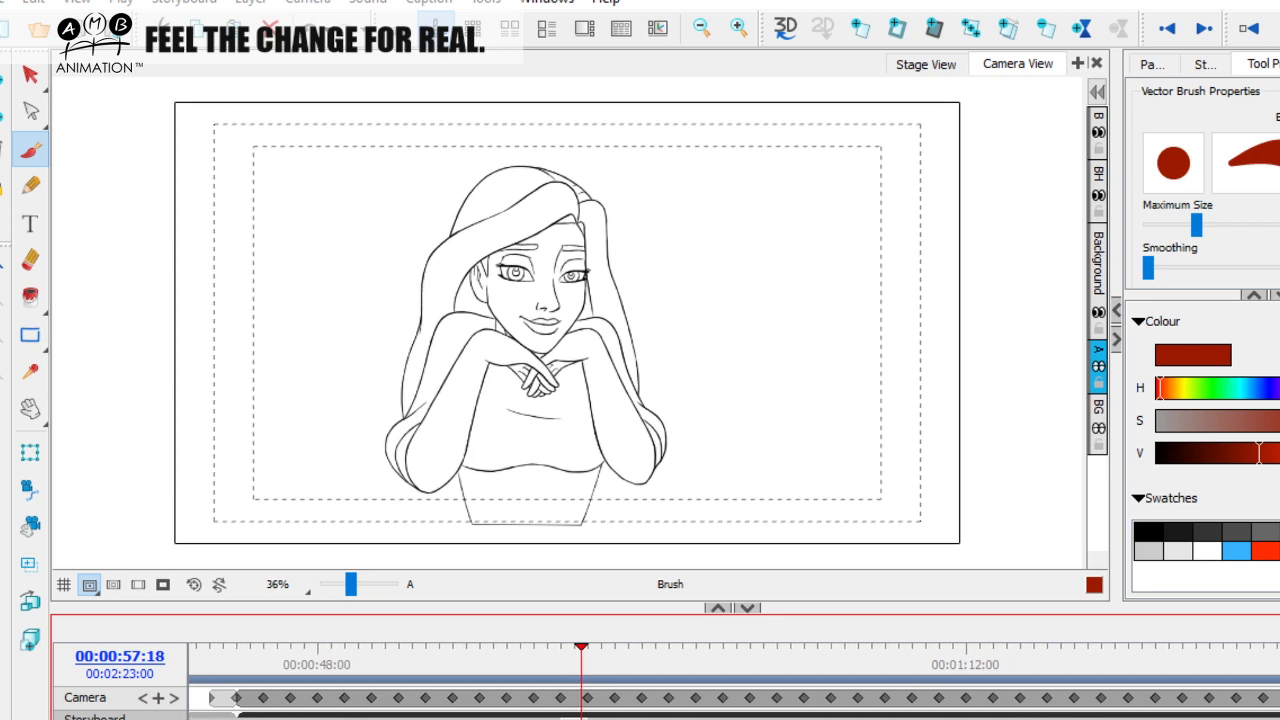
scroll(734, 680, right, 5)
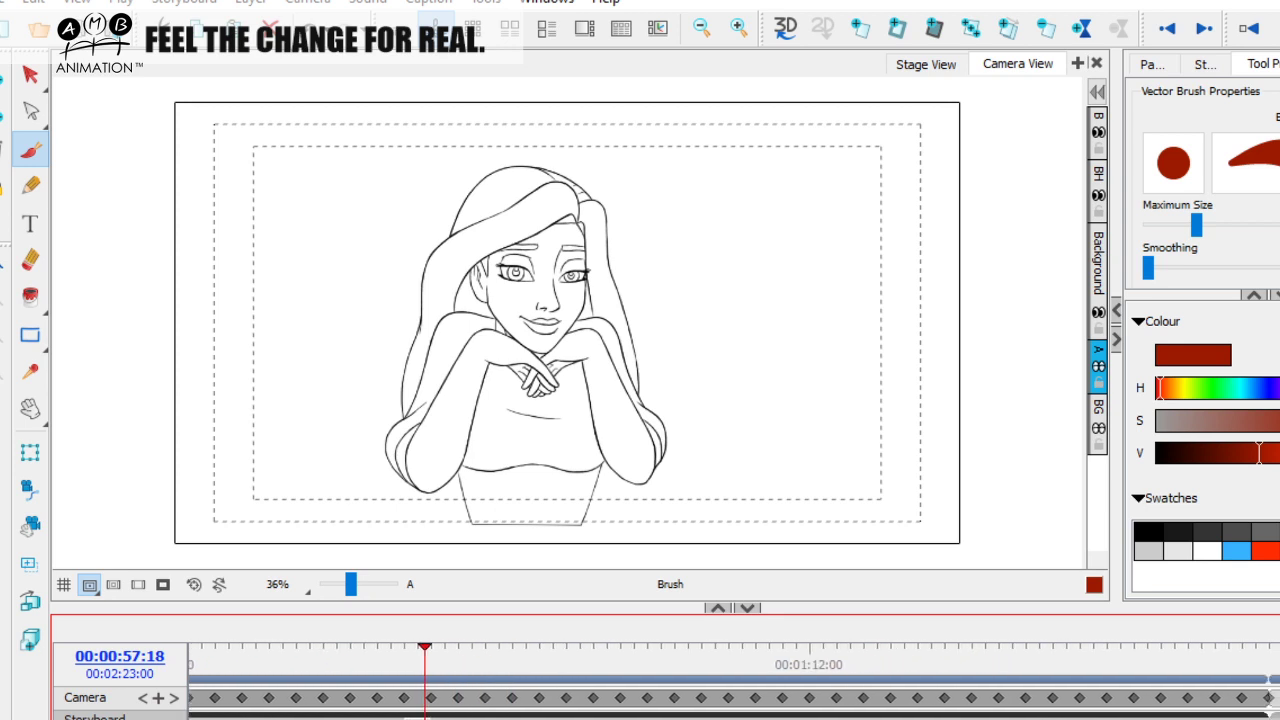
Scrub the later cleaned-up drawings of the girl and look back toward the shot's start
click(1053, 652)
mouse_move(1054, 650)
mouse_down()
mouse_move(1232, 652)
mouse_move(706, 652)
mouse_move(1165, 652)
mouse_move(835, 678)
mouse_move(1208, 678)
mouse_move(528, 697)
mouse_up()
scroll(528, 697, left, 5)
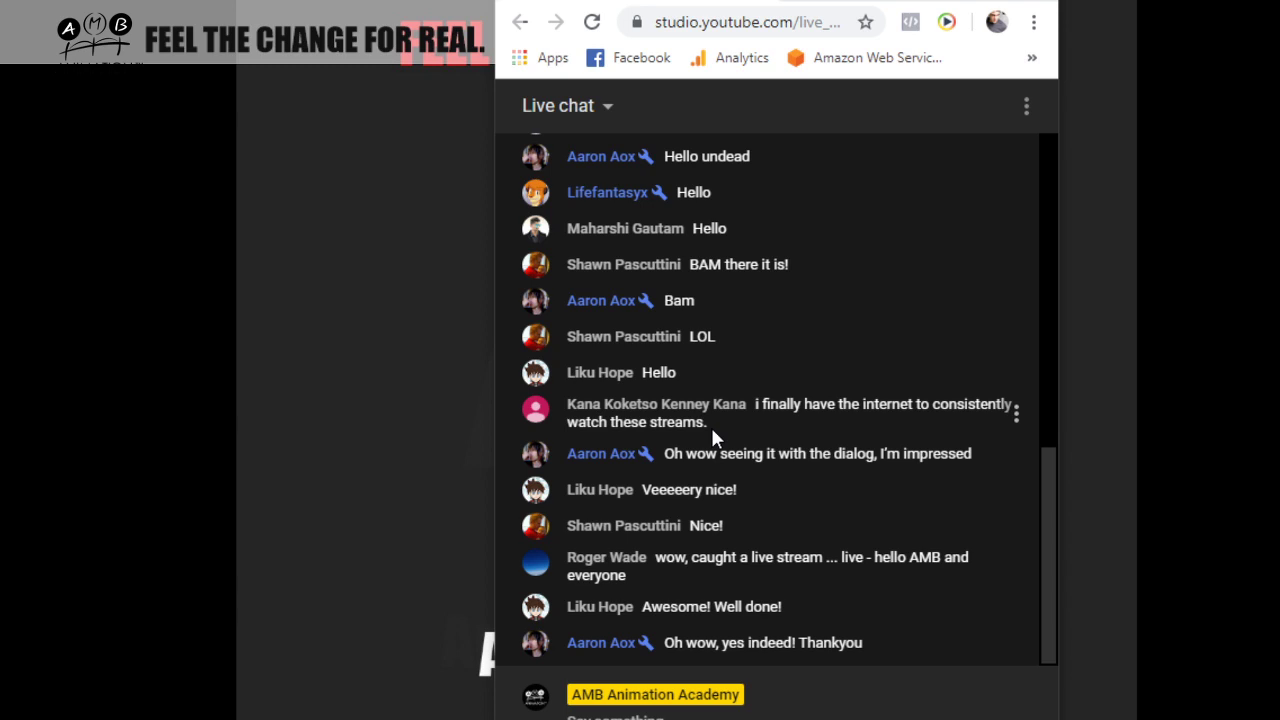
Switch to the YouTube live chat and read the viewers' greetings and comments on the animation
scroll(712, 434, up, 2)
scroll(712, 437, down, 2)
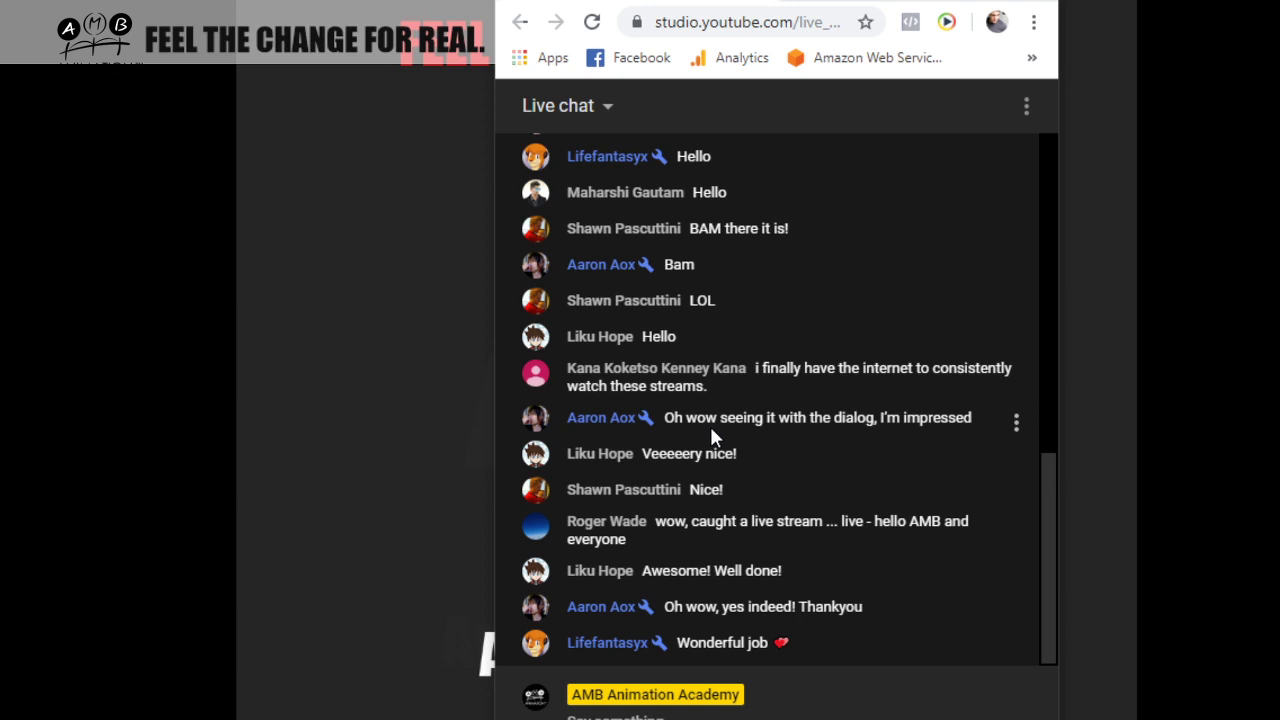
scroll(711, 430, up, 2)
scroll(711, 430, down, 2)
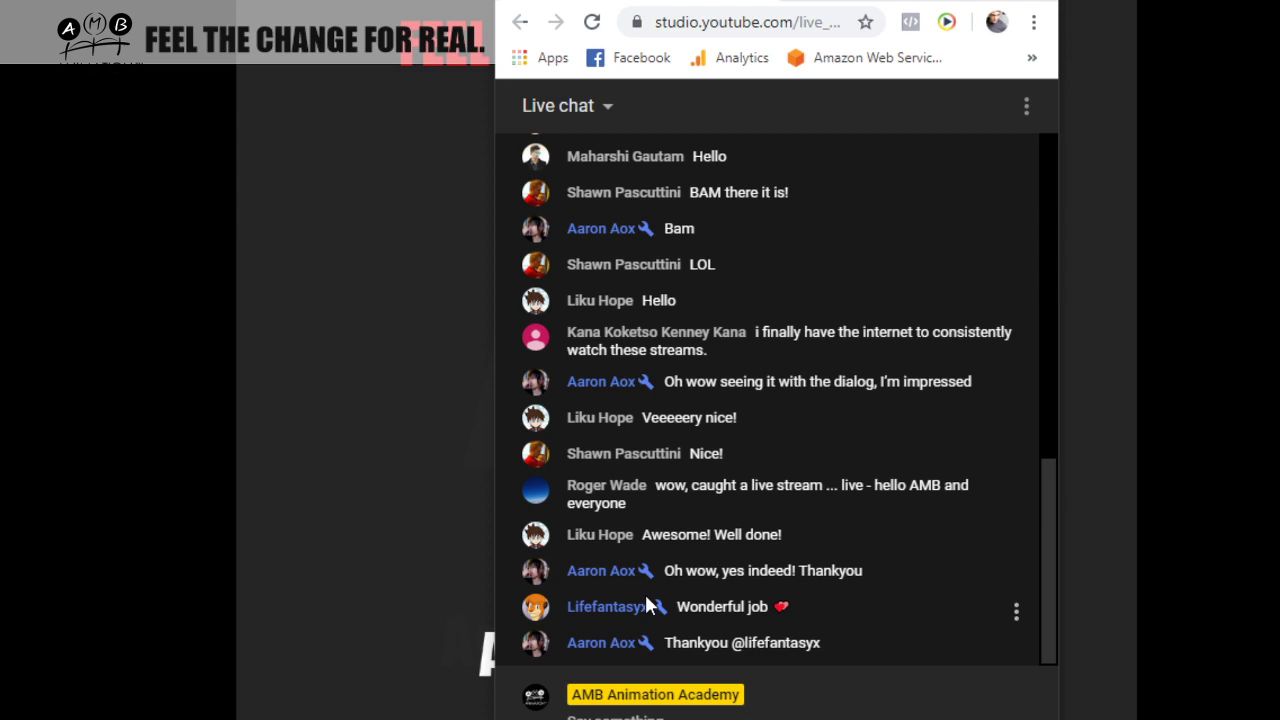
scroll(725, 458, up, 5)
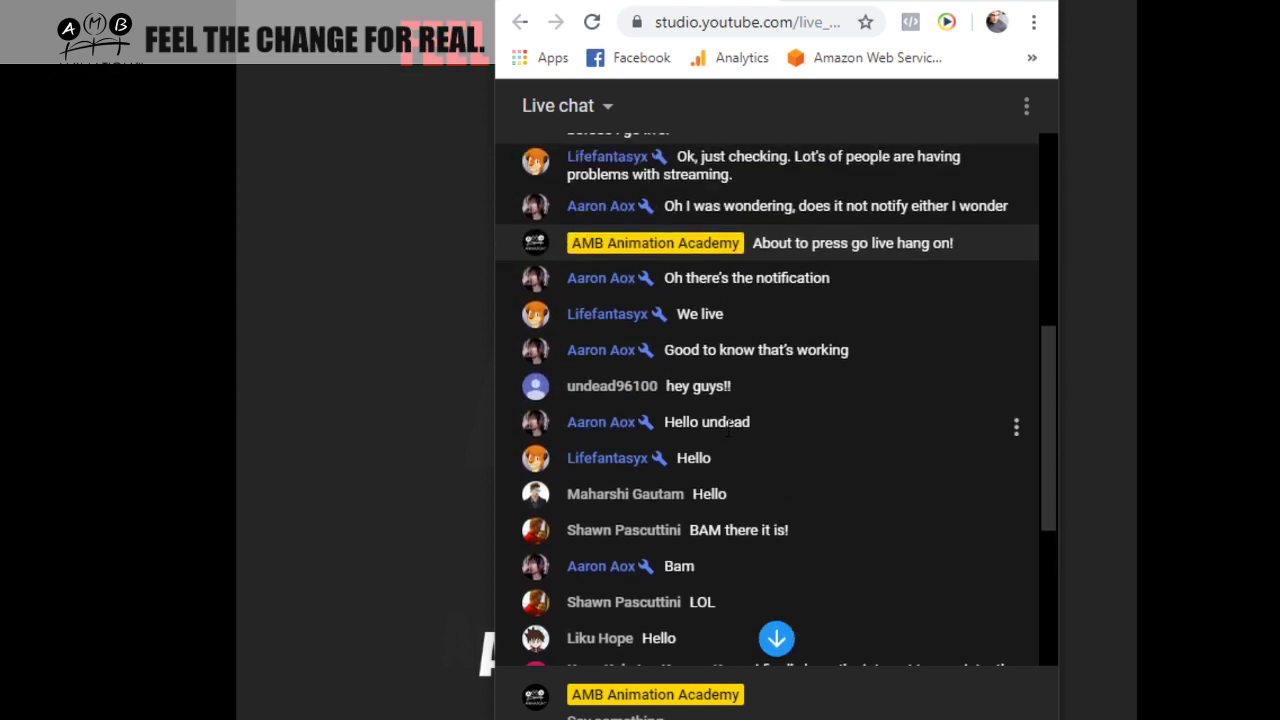
scroll(727, 430, down, 1)
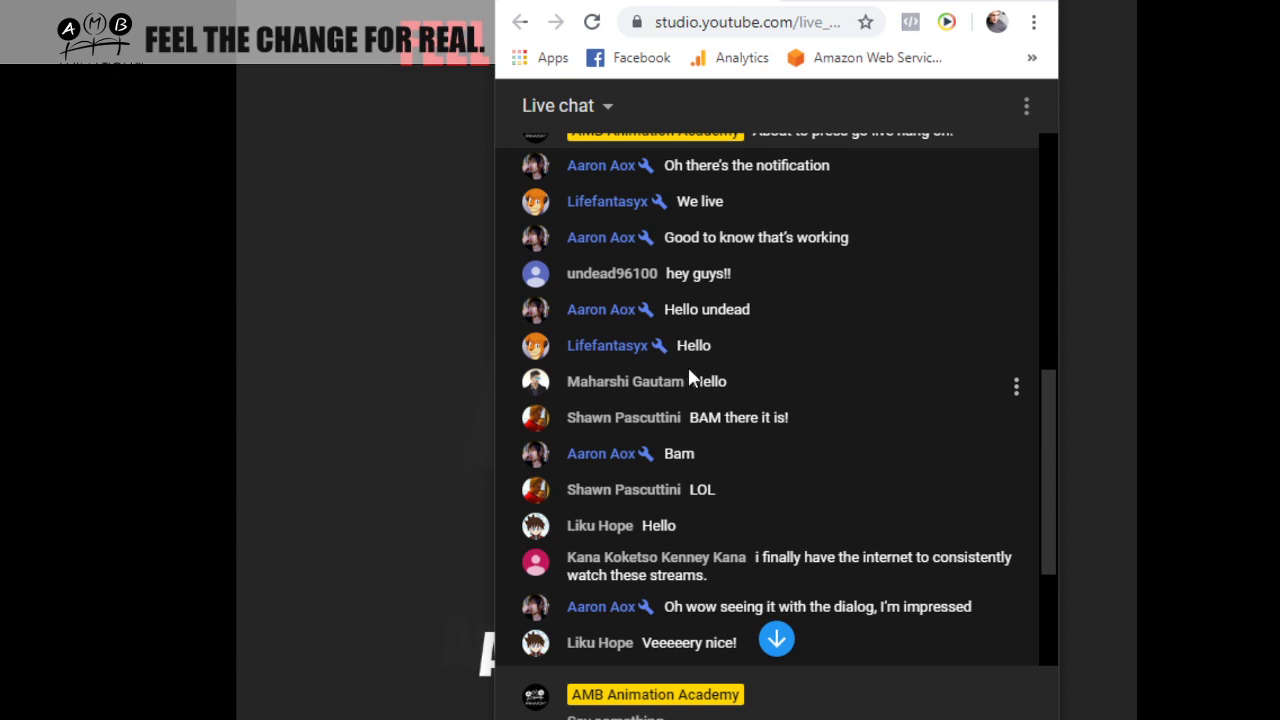
scroll(656, 392, up, 1)
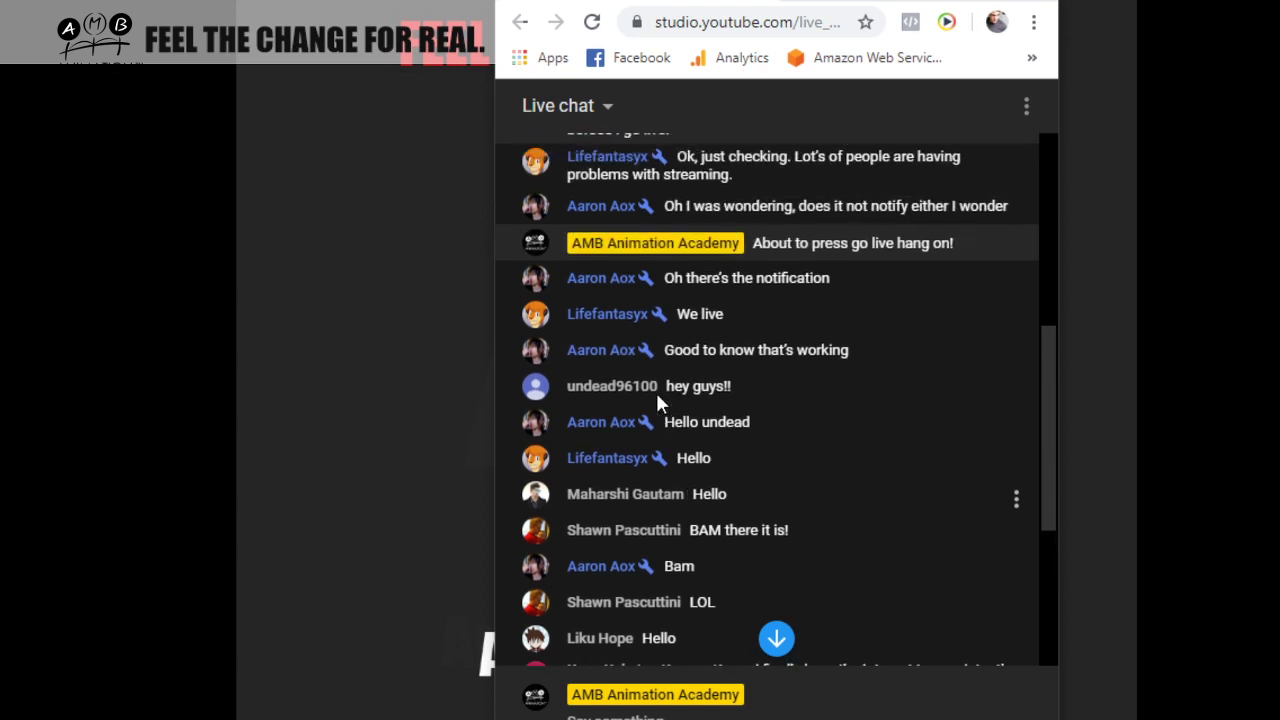
scroll(656, 392, up, 1)
scroll(655, 391, up, 1)
scroll(666, 420, down, 5)
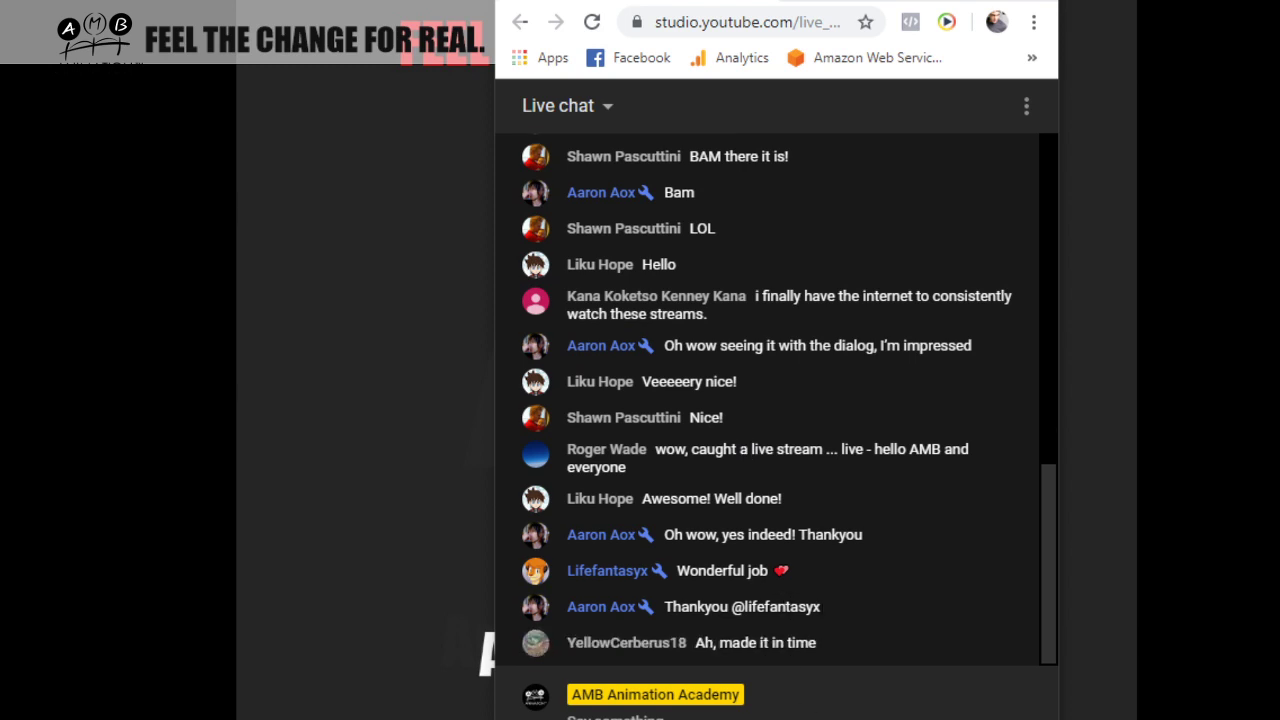
Switch to Storyboard Pro and scrub the cleaned-up drawings to 00:01:18:23, examining the girl's face in close-up
mouse_move(819, 719)
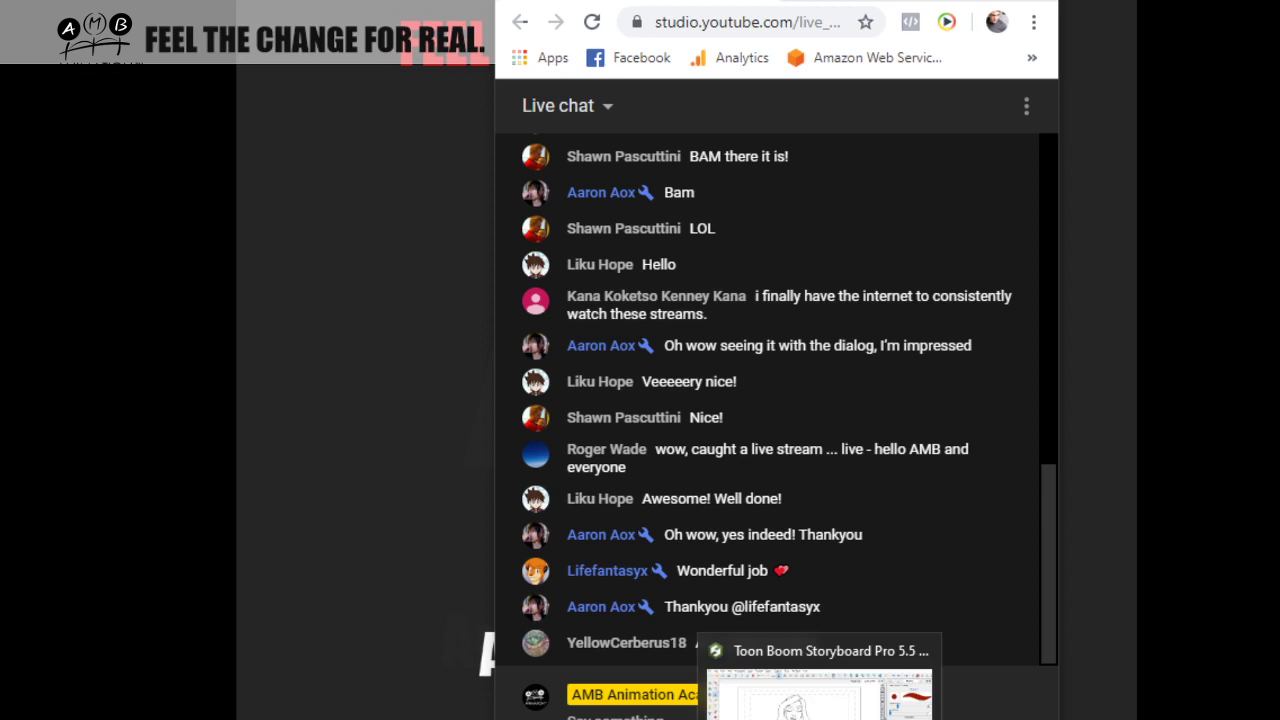
click(819, 700)
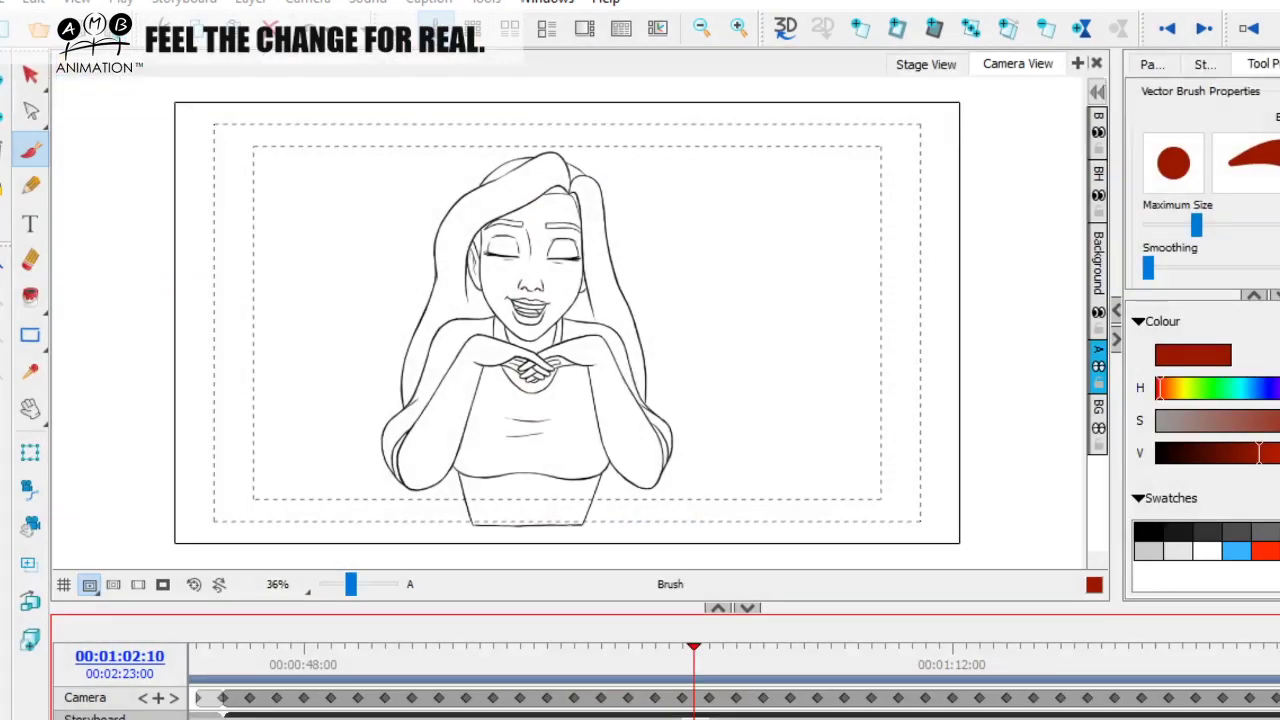
mouse_move(242, 662)
mouse_down()
mouse_move(511, 660)
mouse_move(663, 640)
mouse_up()
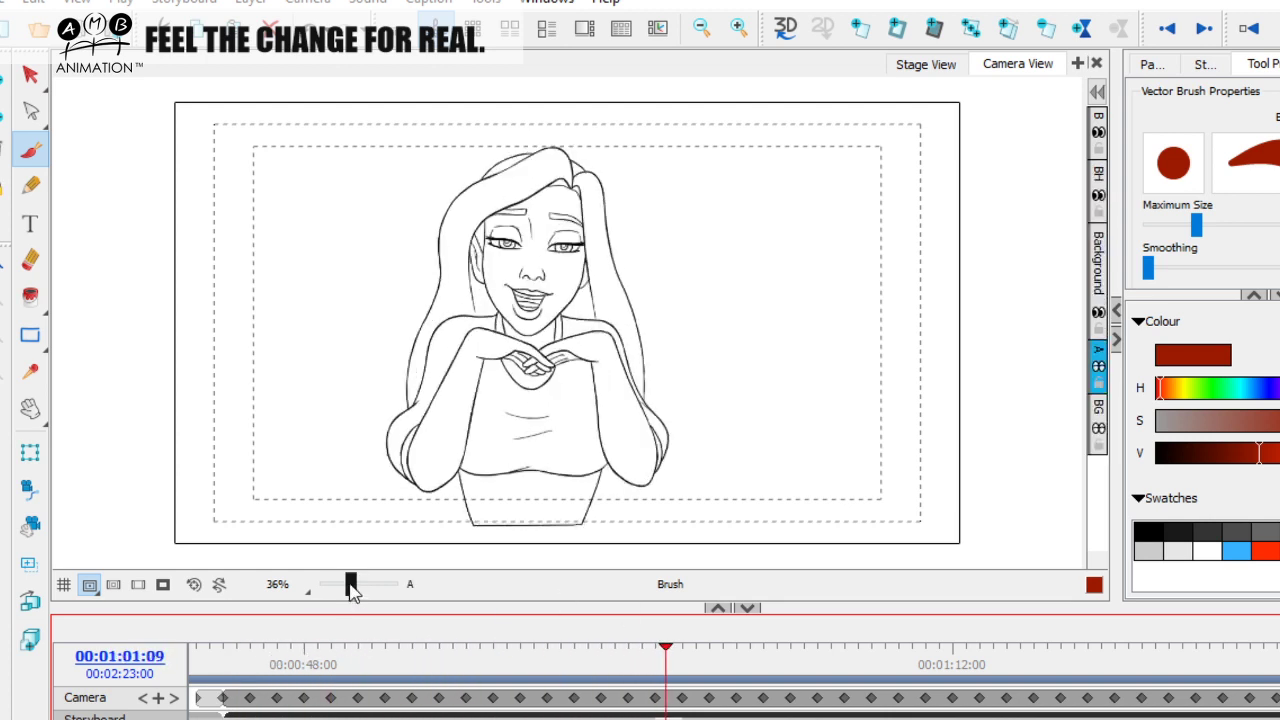
drag(350, 584, 353, 584)
mouse_move(665, 650)
mouse_down()
mouse_move(563, 650)
mouse_move(1176, 651)
mouse_move(723, 652)
mouse_up()
drag(352, 585, 363, 590)
mouse_move(293, 416)
mouse_down()
mouse_move(403, 449)
mouse_move(653, 471)
mouse_up()
scroll(283, 670, left, 5)
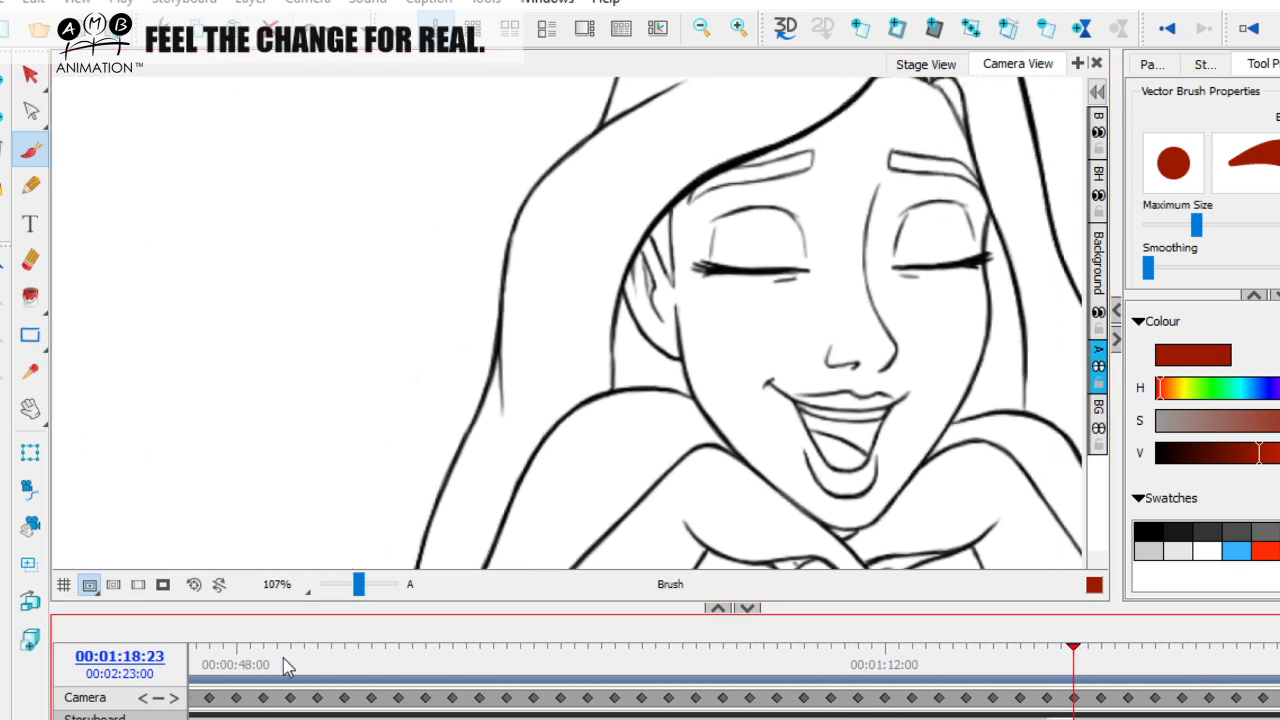
Scrub the cleaned-up drawings in close-up from 00:00:45:03 onward and stop at 00:01:08:14 to examine the face and hair
click(252, 658)
mouse_move(443, 480)
mouse_down()
mouse_move(573, 441)
mouse_move(334, 534)
mouse_up()
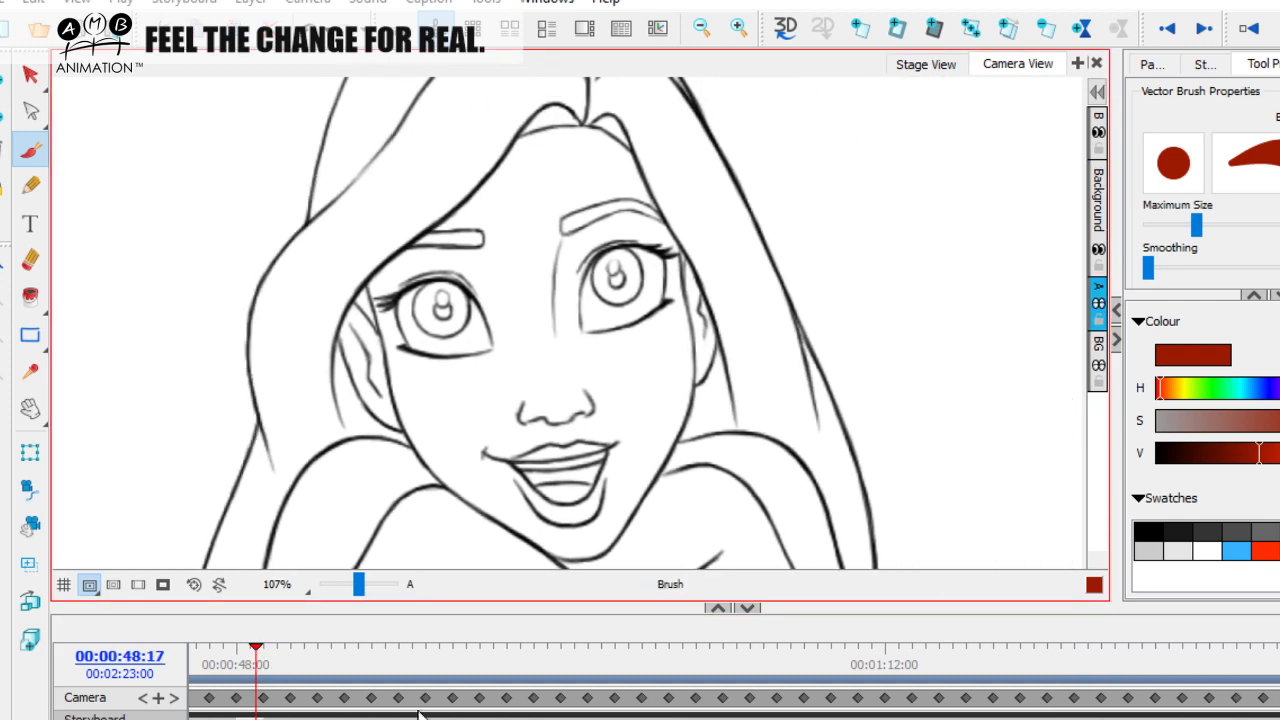
scroll(700, 670, left, 3)
click(366, 652)
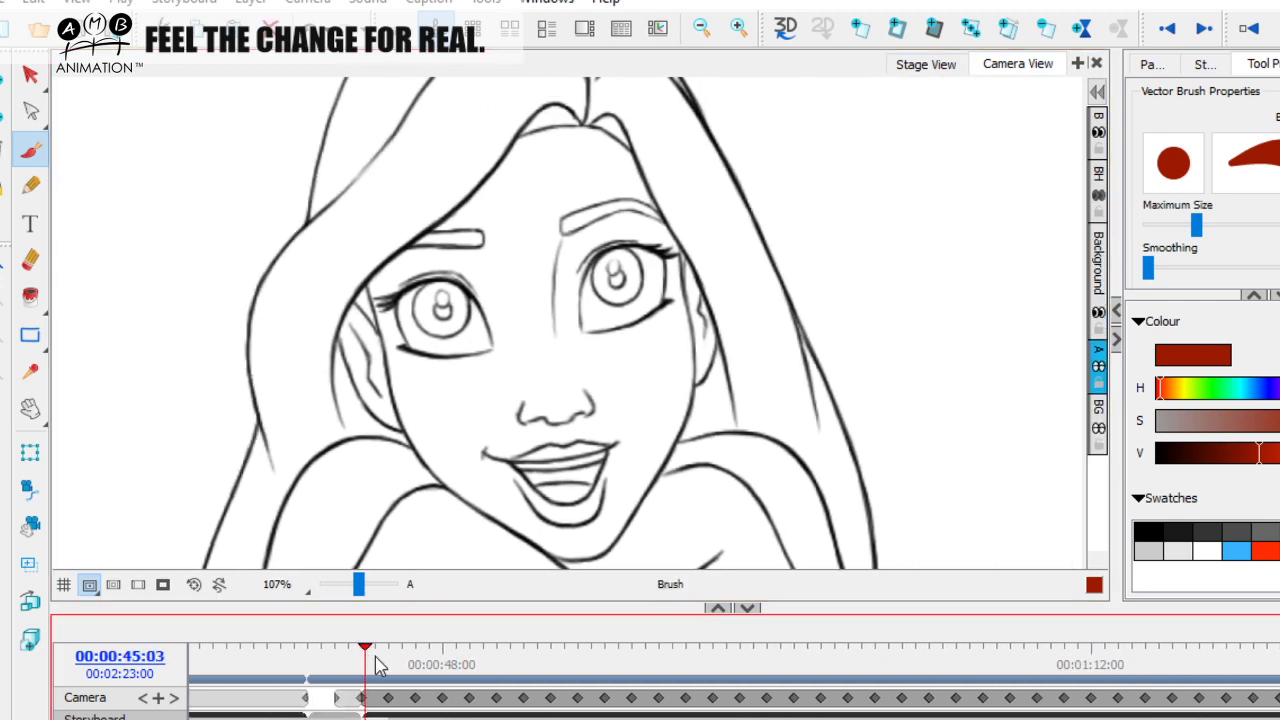
mouse_move(366, 652)
mouse_down()
mouse_move(1279, 650)
mouse_move(903, 631)
mouse_move(1160, 629)
mouse_move(1026, 633)
mouse_move(1083, 626)
mouse_move(1060, 631)
mouse_up()
click(359, 590)
mouse_move(1040, 658)
mouse_down()
mouse_move(1013, 658)
mouse_move(995, 636)
mouse_up()
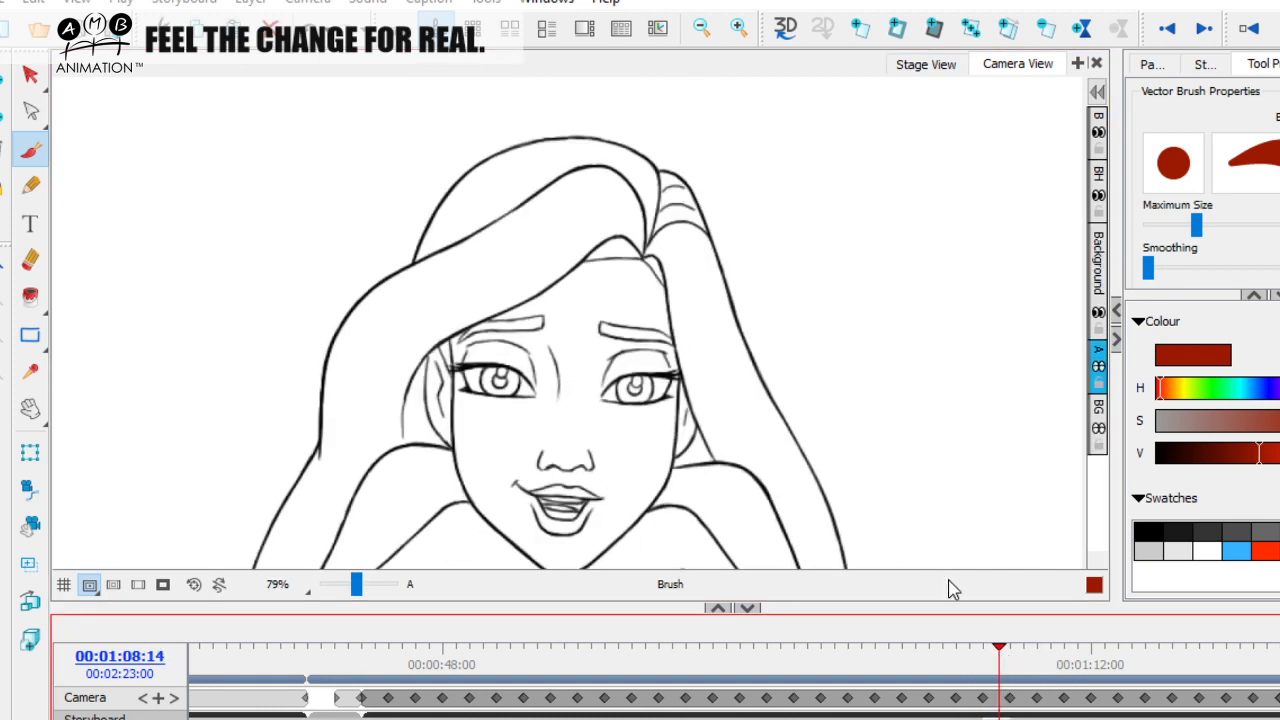
Undo a thick red test stroke at the hair parting and reduce the brush's maximum size
drag(637, 267, 663, 290)
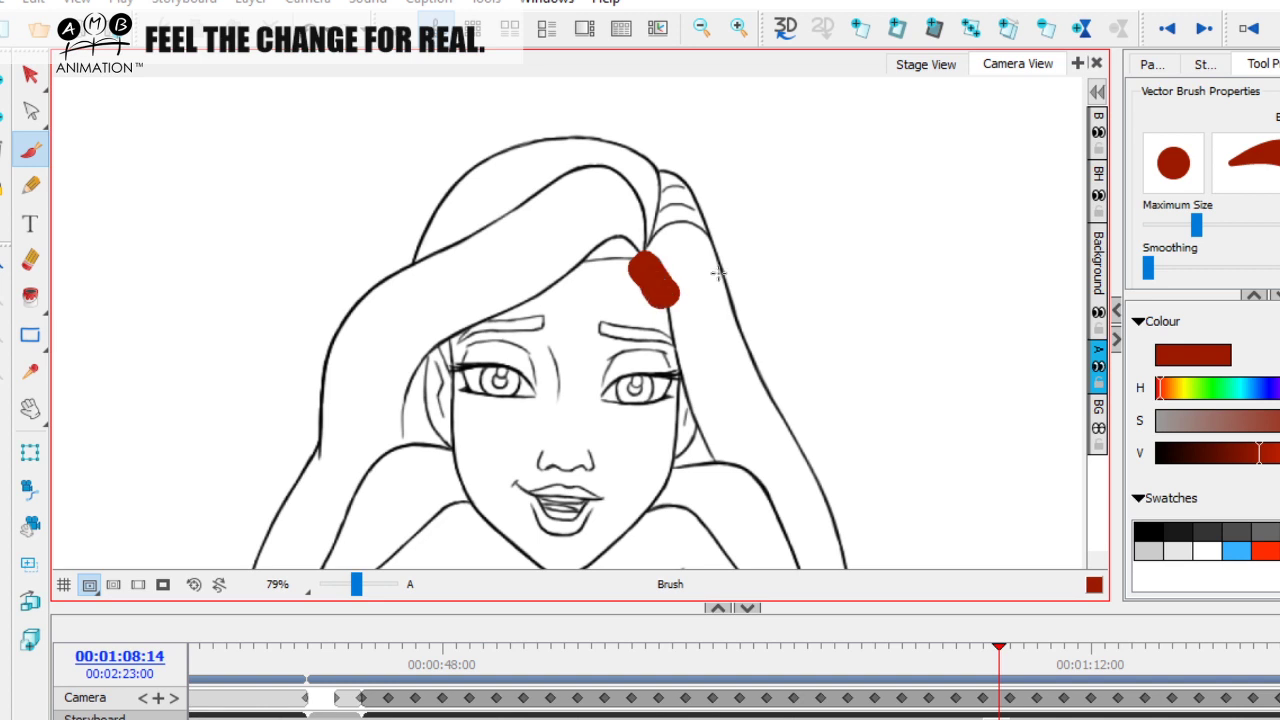
key(ctrl+z)
drag(1197, 227, 1177, 228)
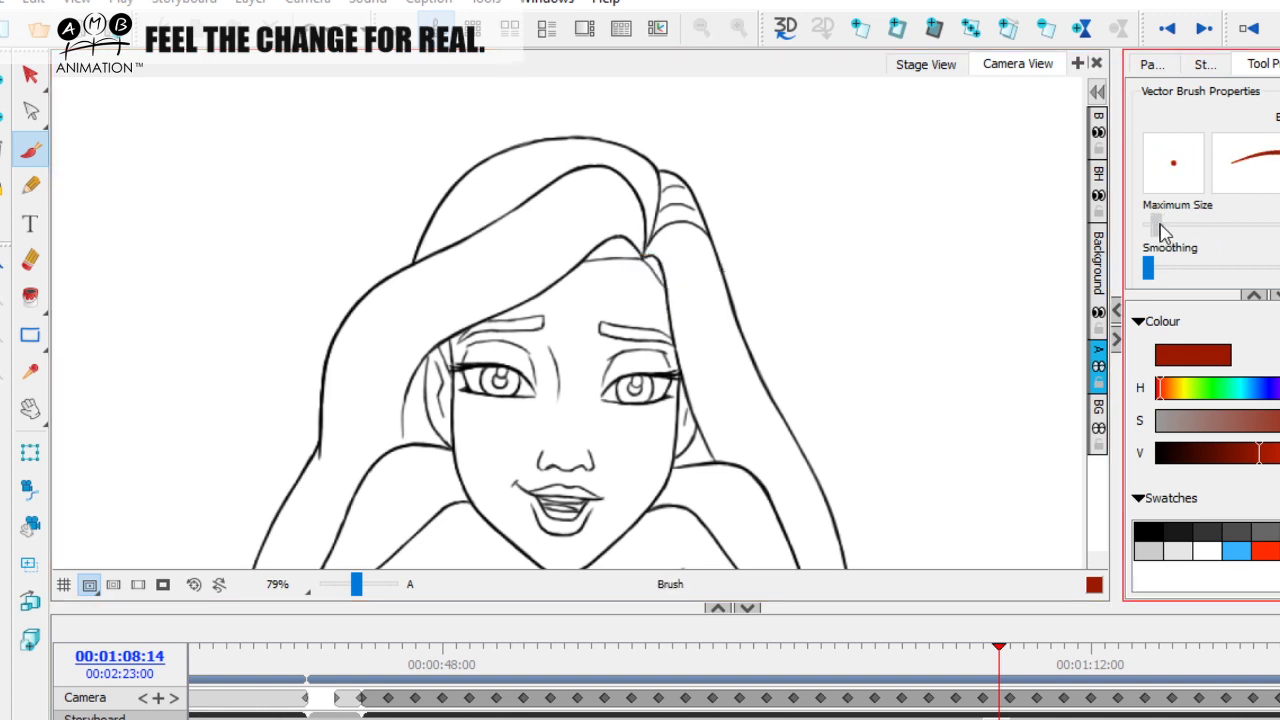
Mark the hairline below the parting on the drawings at 00:01:05:04 and 00:01:06:07, undoing each mark
drag(999, 664, 967, 666)
drag(358, 584, 359, 584)
scroll(654, 368, up, 5)
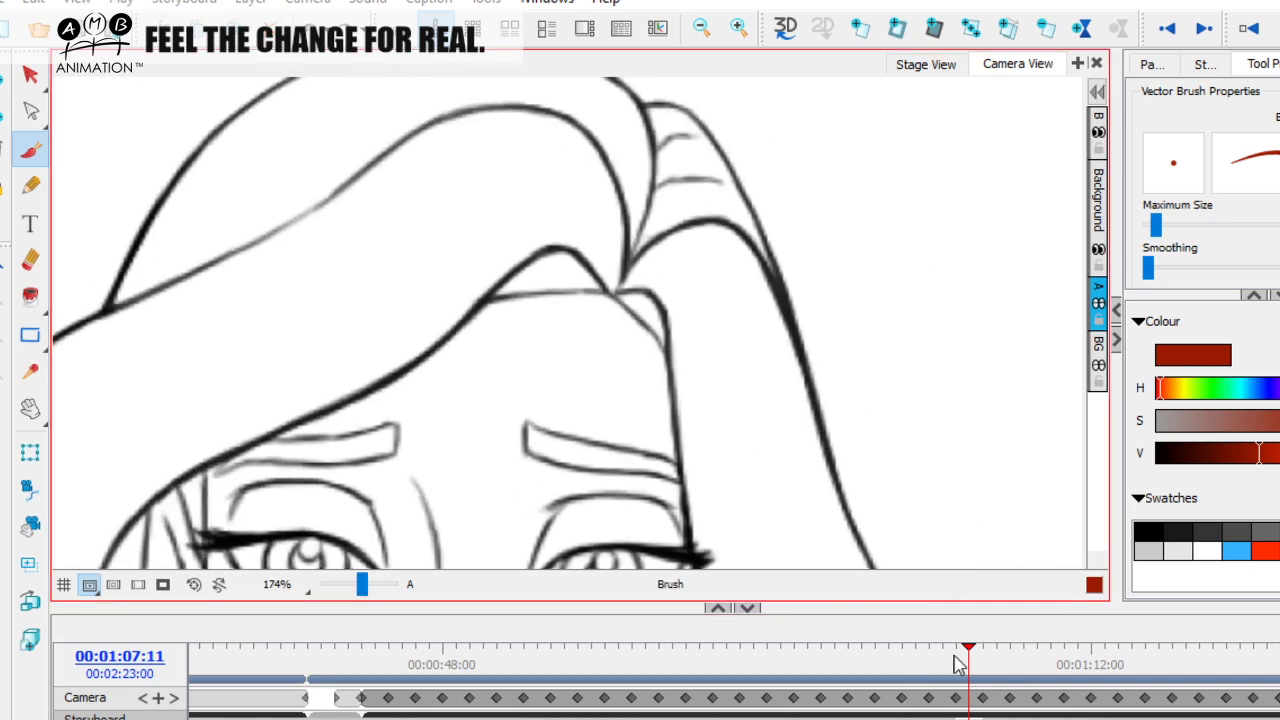
mouse_move(958, 664)
mouse_down()
mouse_move(871, 667)
mouse_move(907, 667)
mouse_up()
drag(622, 271, 655, 296)
key(ctrl+z)
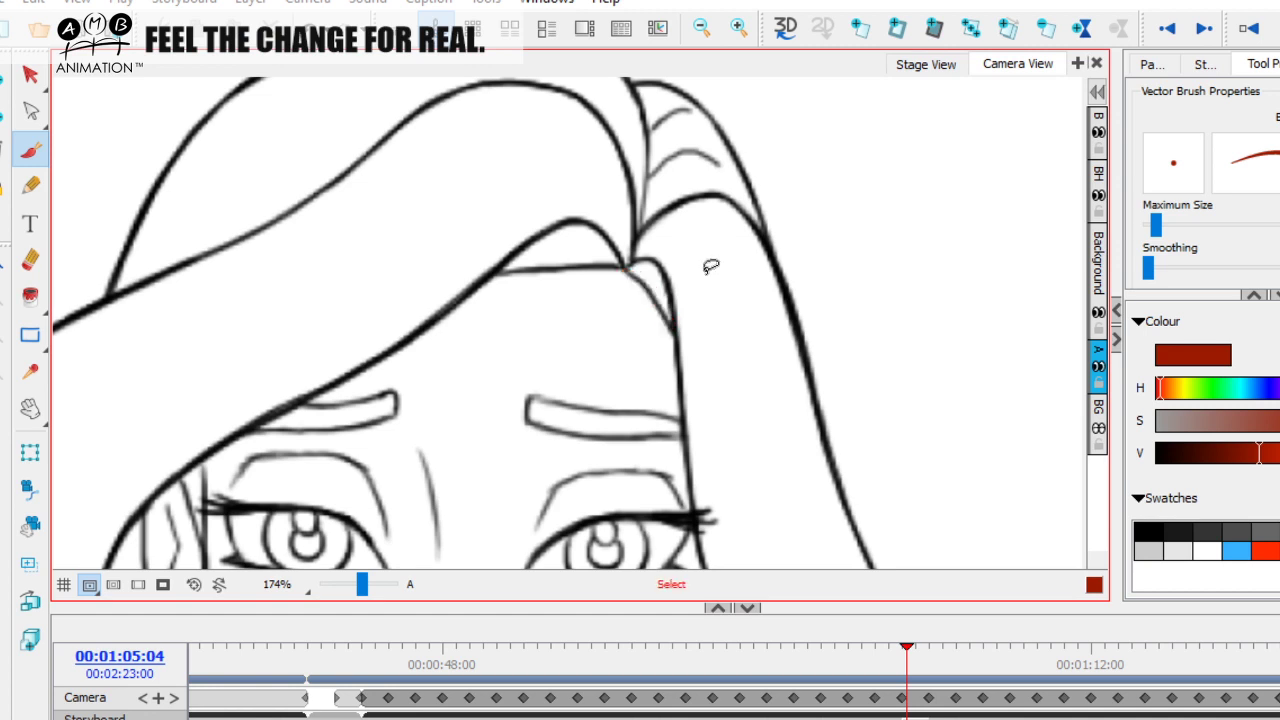
drag(907, 667, 937, 667)
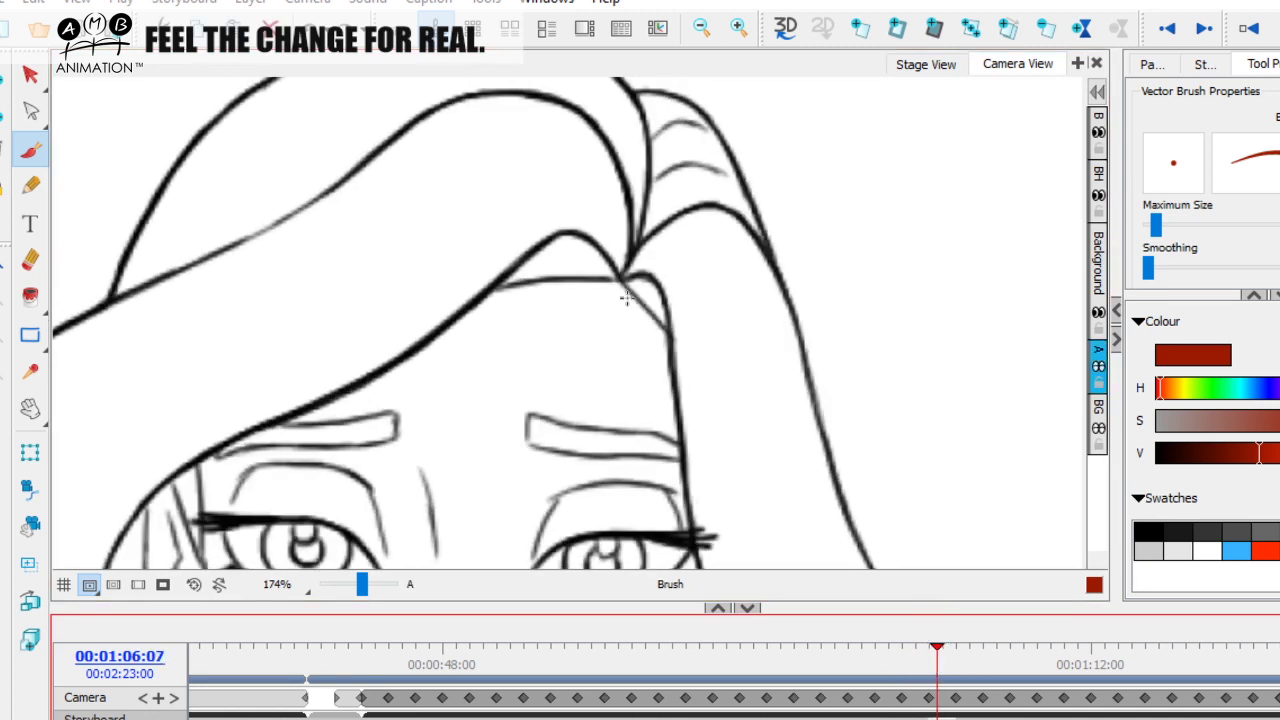
drag(693, 344, 612, 284)
key(ctrl+z)
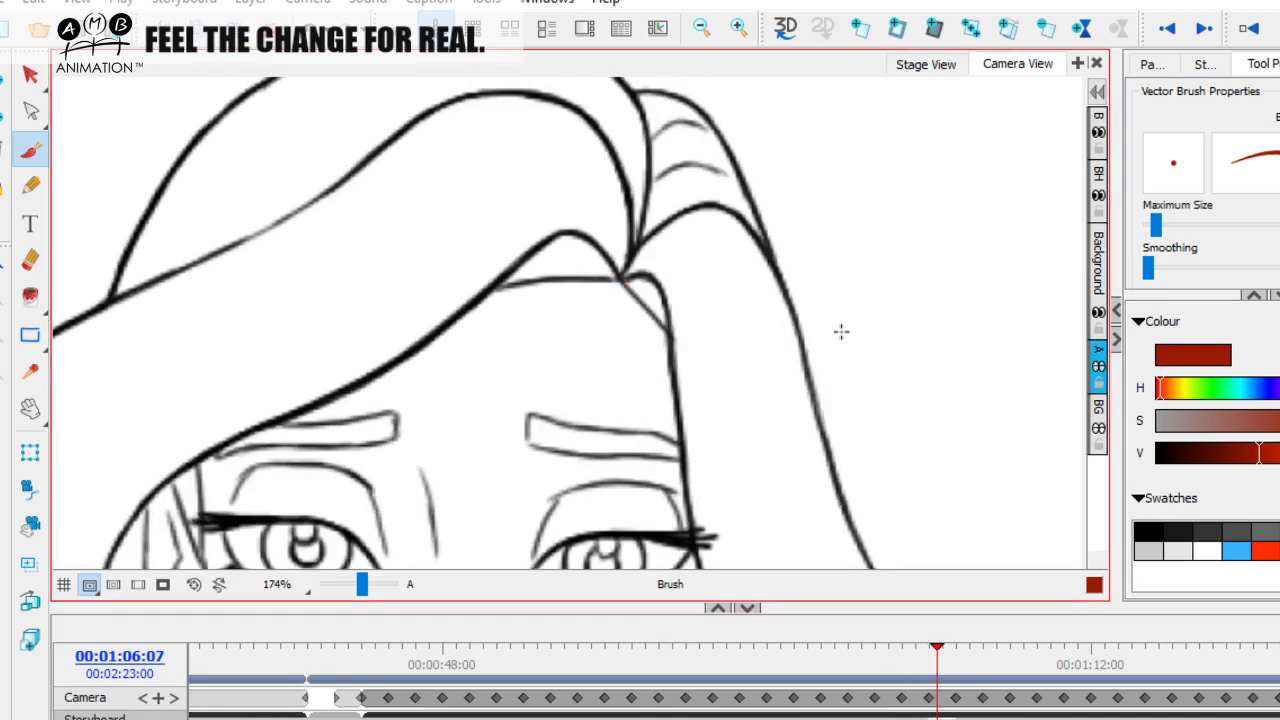
Trace the hairline in red on the drawings at 00:01:07:10 and 00:01:08:20, undoing each stroke
click(967, 662)
drag(611, 300, 622, 310)
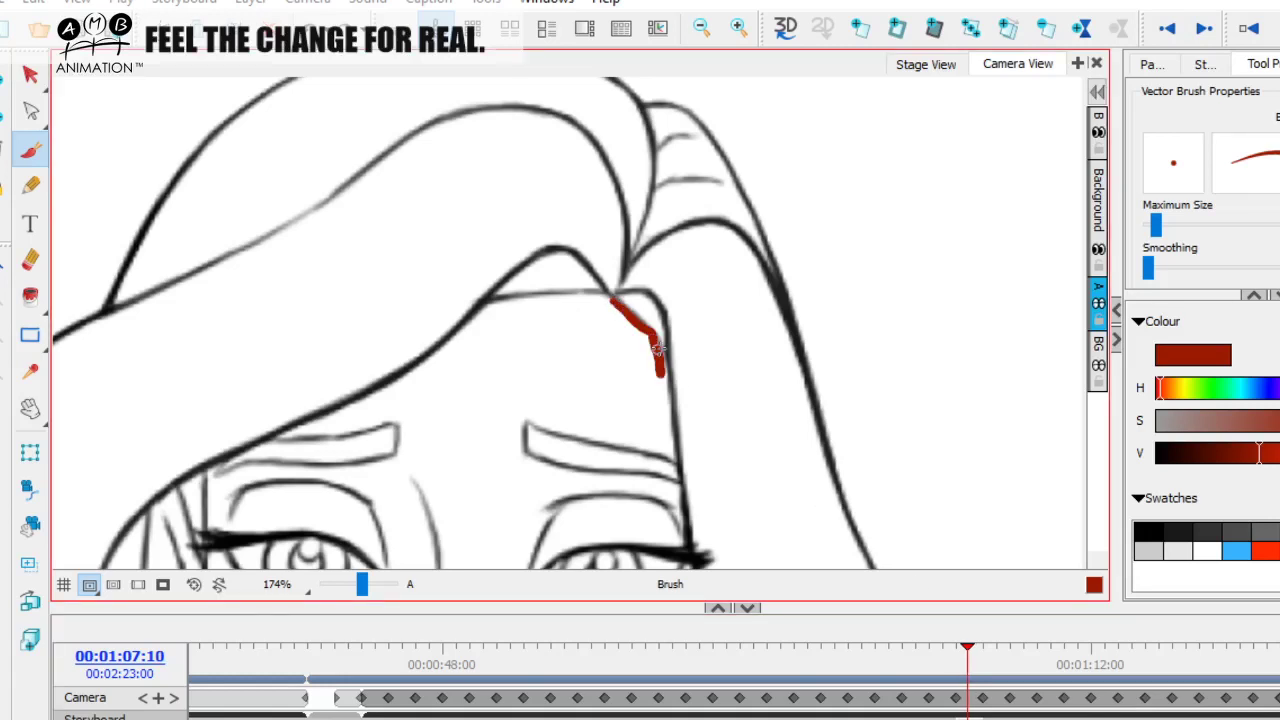
key(ctrl+z)
drag(967, 650, 1006, 650)
drag(603, 265, 697, 362)
key(ctrl+z)
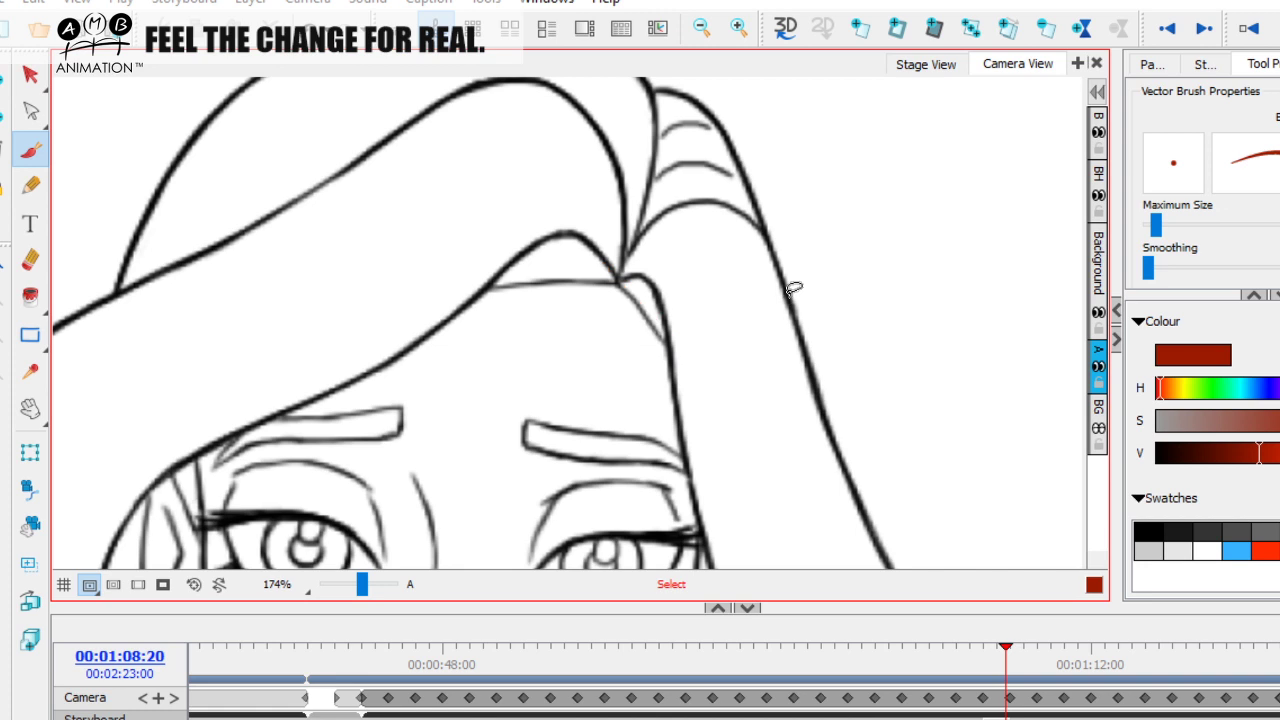
Draw a curved red guide for the hairline at 00:01:09:02 and undo it
mouse_move(1008, 652)
mouse_down()
mouse_move(1051, 655)
mouse_move(997, 655)
mouse_move(1011, 658)
mouse_up()
click(607, 265)
key(ctrl+z)
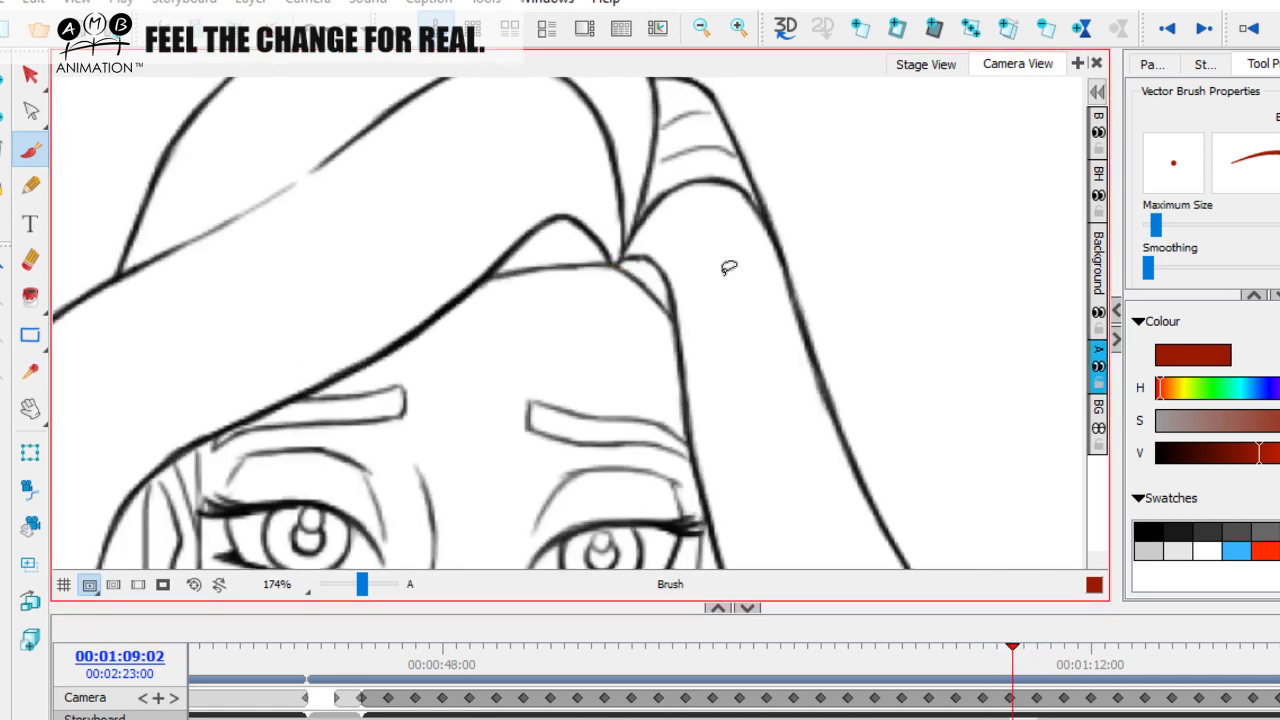
drag(637, 281, 725, 375)
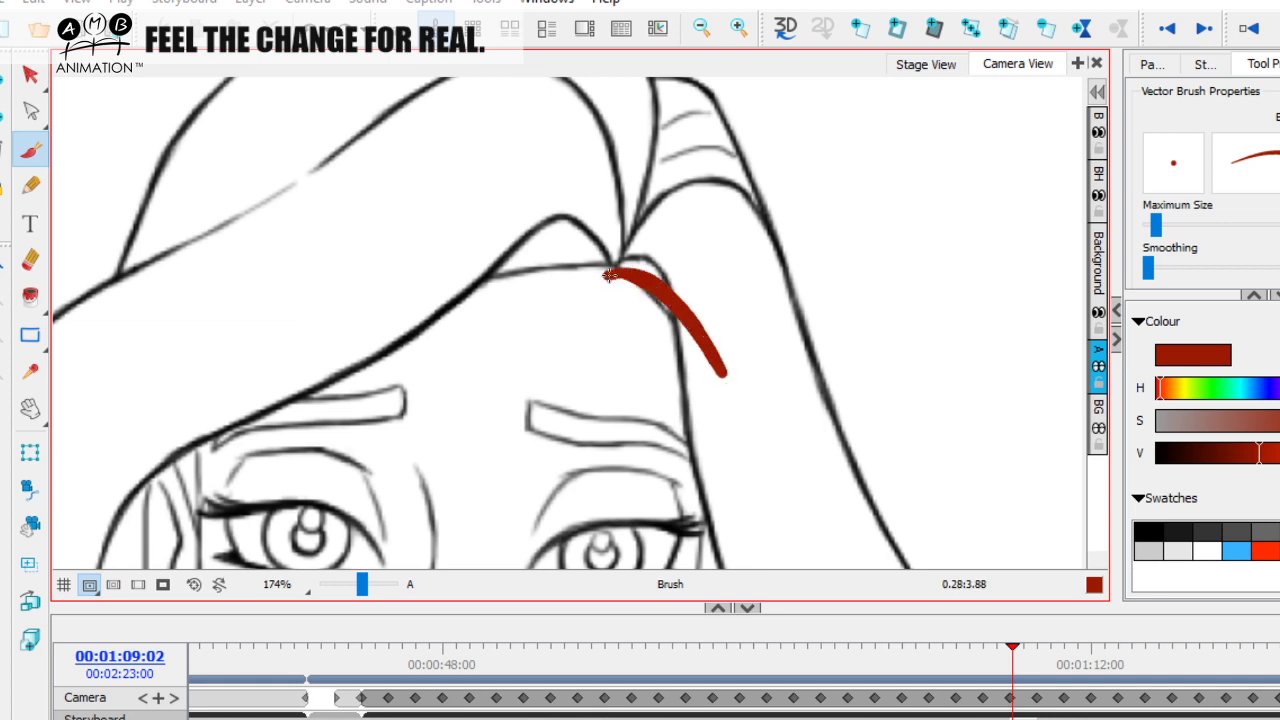
key(ctrl+z)
Scrub back to 00:01:06:10 and examine the girl's eyes, nose and mouth
mouse_move(1015, 665)
mouse_down()
mouse_move(856, 665)
mouse_move(1055, 668)
mouse_move(953, 668)
mouse_move(1032, 682)
mouse_up()
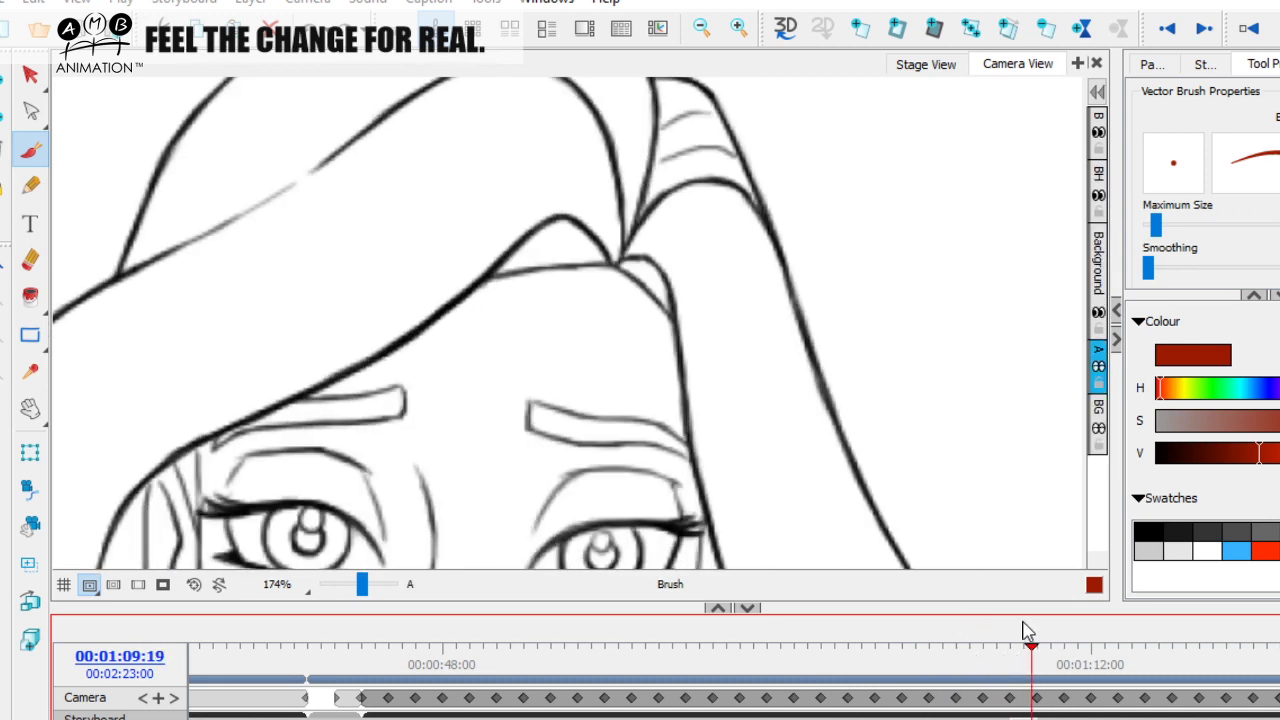
drag(1047, 675, 940, 668)
mouse_move(580, 463)
mouse_down()
mouse_move(703, 488)
mouse_move(694, 251)
mouse_up()
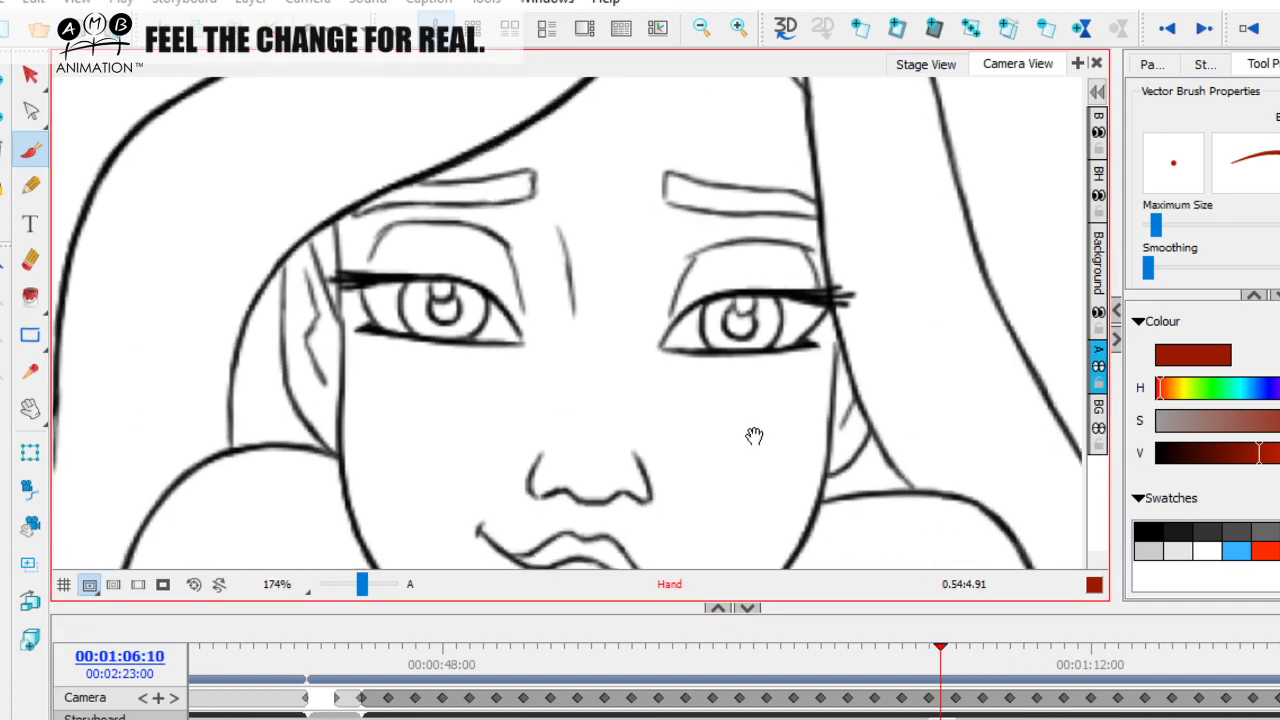
Mark the lower edge of the mouth and the lower lip in red at 00:01:13:06, and clear the marks
mouse_move(940, 668)
mouse_down()
mouse_move(386, 668)
mouse_move(919, 643)
mouse_move(1231, 652)
mouse_move(1072, 660)
mouse_move(1133, 655)
mouse_move(1094, 656)
mouse_move(1124, 645)
mouse_up()
drag(535, 391, 544, 426)
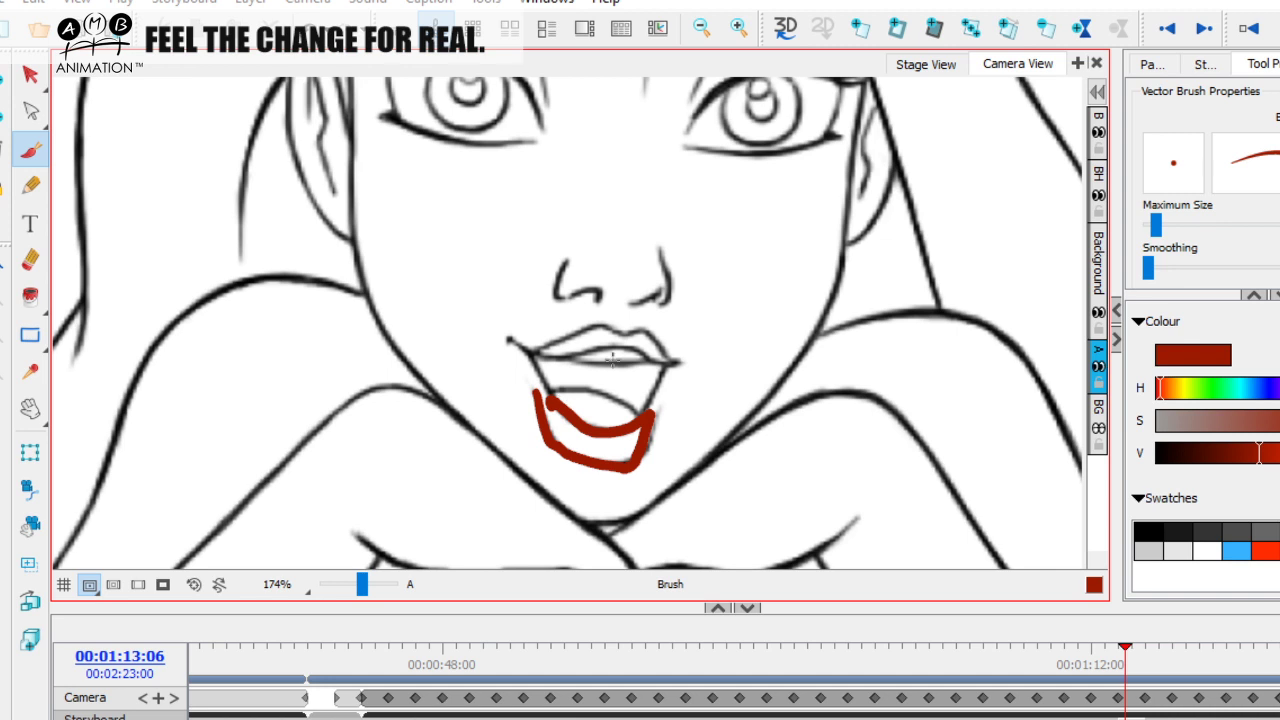
drag(1010, 672, 769, 672)
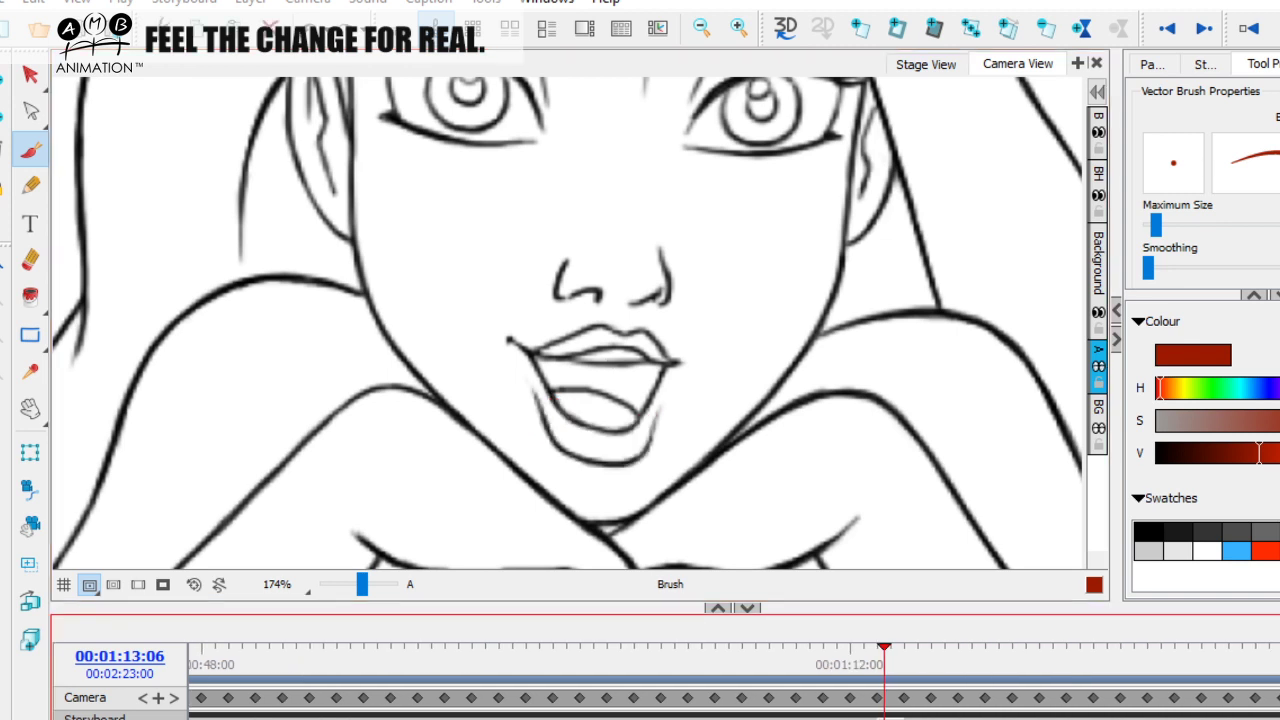
Scrub between 00:01:01:12 and 00:01:17:23 in close-up to compare the hands and face, and return to the full figure at 00:01:12:01
drag(891, 656, 563, 650)
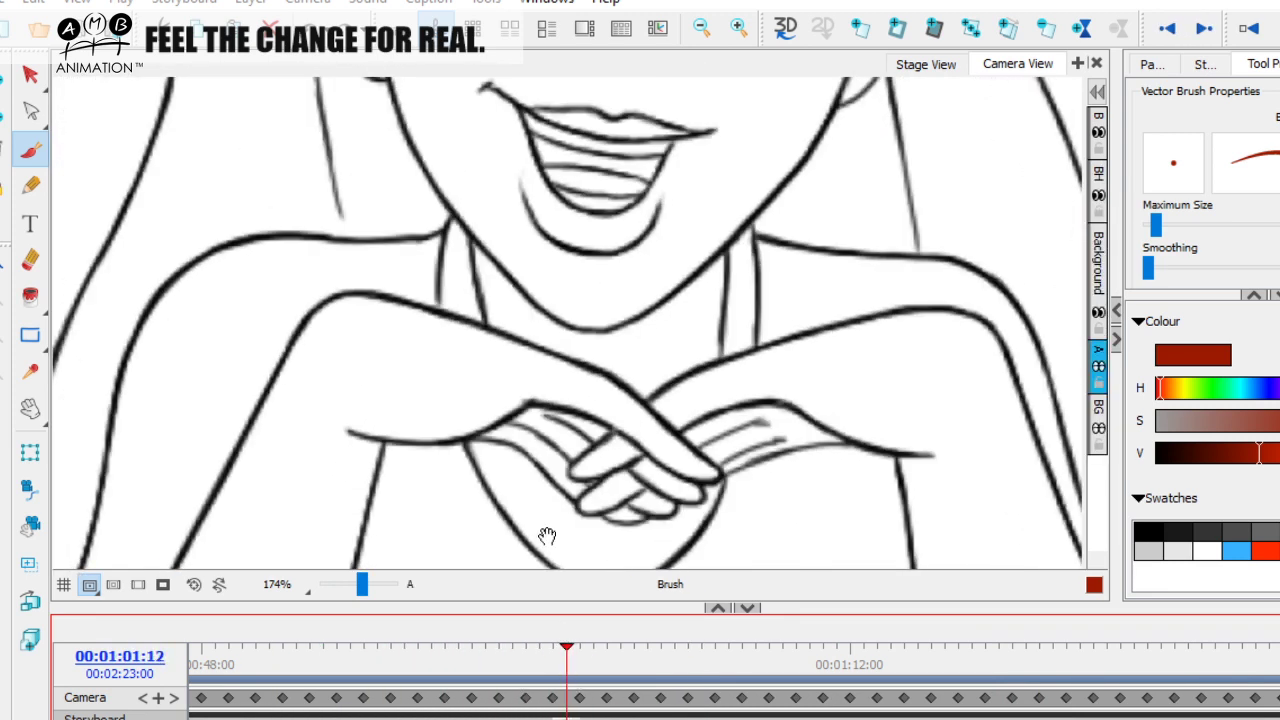
drag(611, 222, 615, 487)
drag(563, 660, 1010, 643)
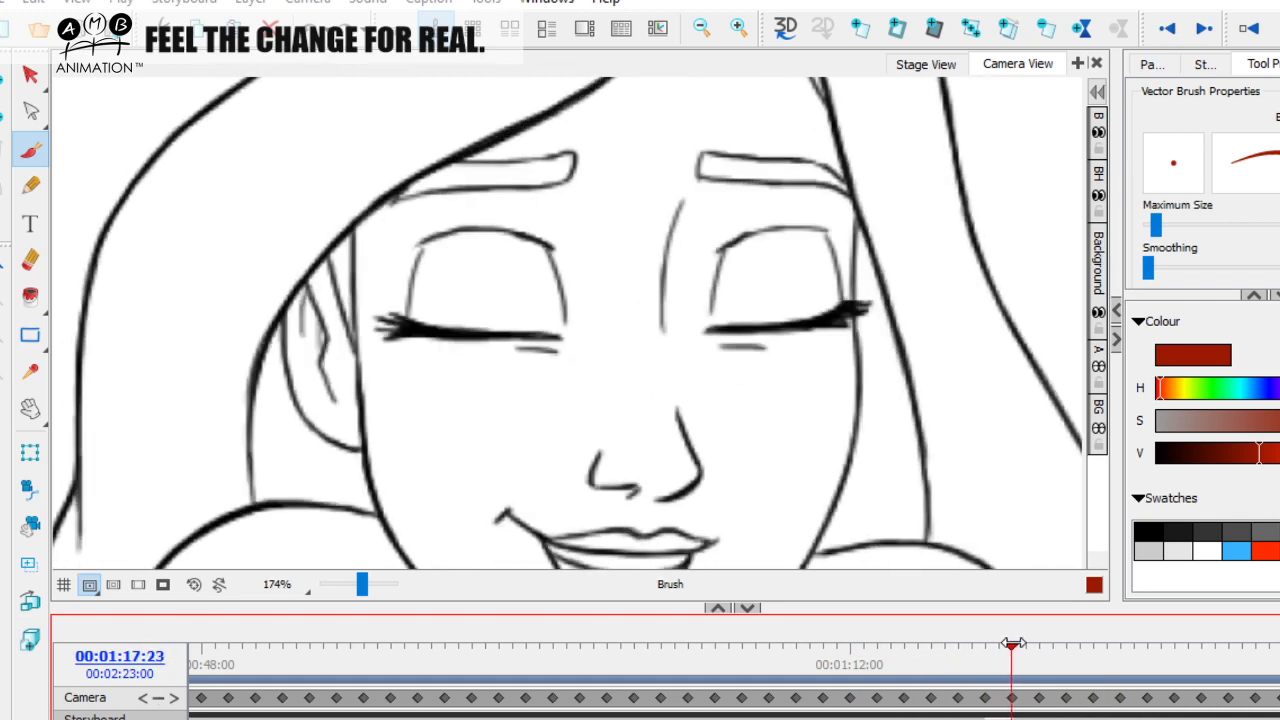
drag(1035, 645, 850, 630)
drag(363, 585, 358, 588)
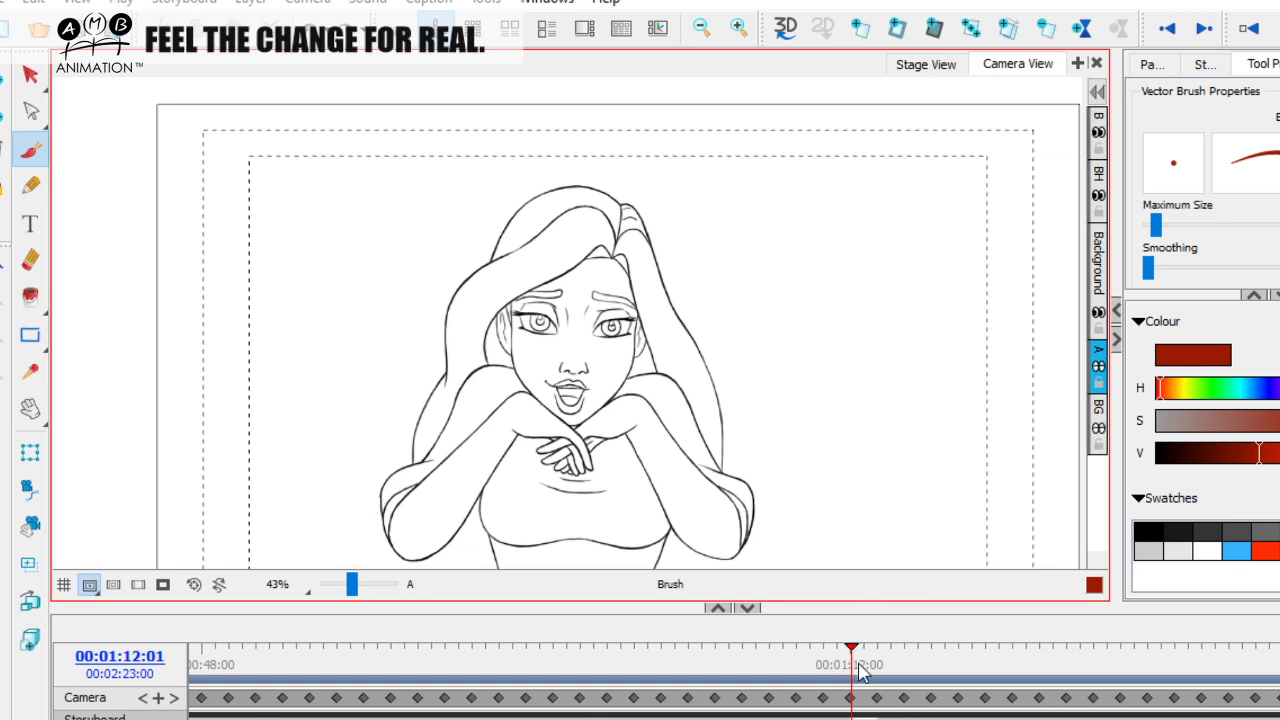
Examine the girl's arms, hands and torso in close-up while scrubbing back to 00:01:04:23
mouse_move(860, 672)
mouse_down()
mouse_move(500, 666)
mouse_move(1137, 645)
mouse_move(491, 645)
mouse_move(297, 683)
mouse_move(857, 650)
mouse_move(790, 650)
mouse_up()
drag(777, 443, 809, 325)
drag(352, 583, 357, 583)
scroll(657, 371, down, 3)
drag(789, 650, 660, 650)
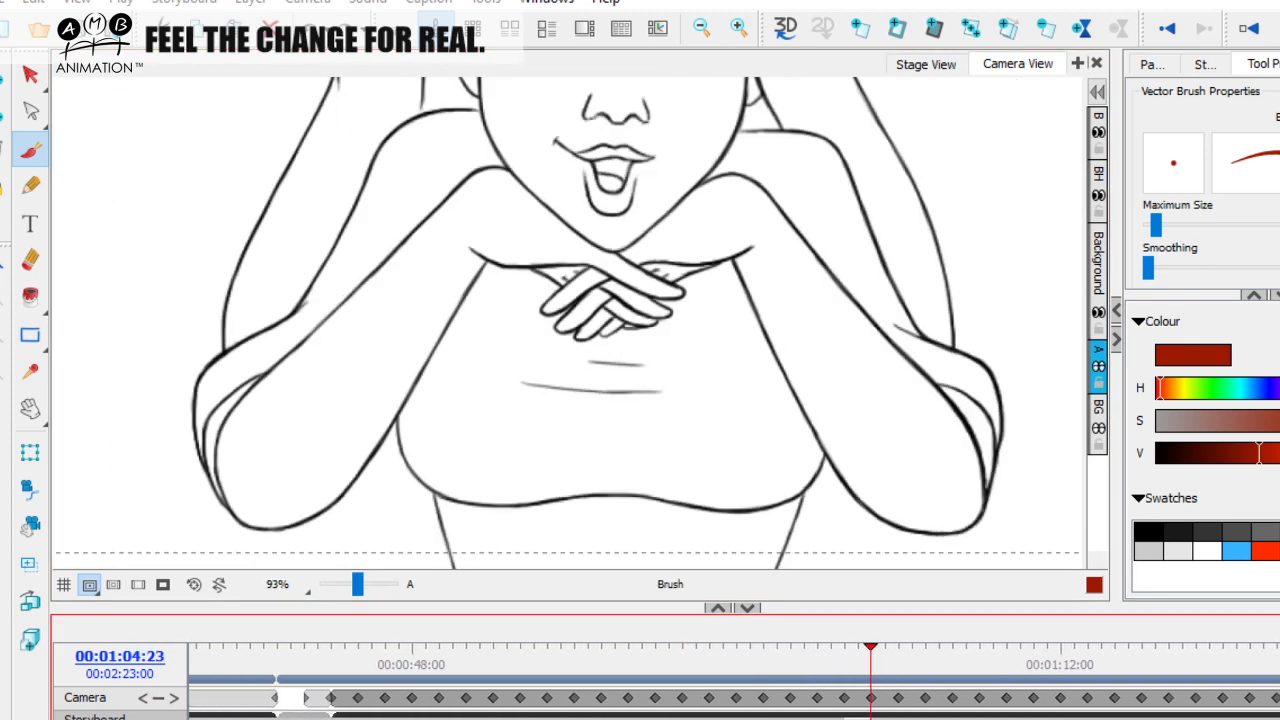
Scrub the upper body back past 00:00:59:14 and forward to 00:01:15:00 to check the arm and torso movement
drag(357, 588, 354, 587)
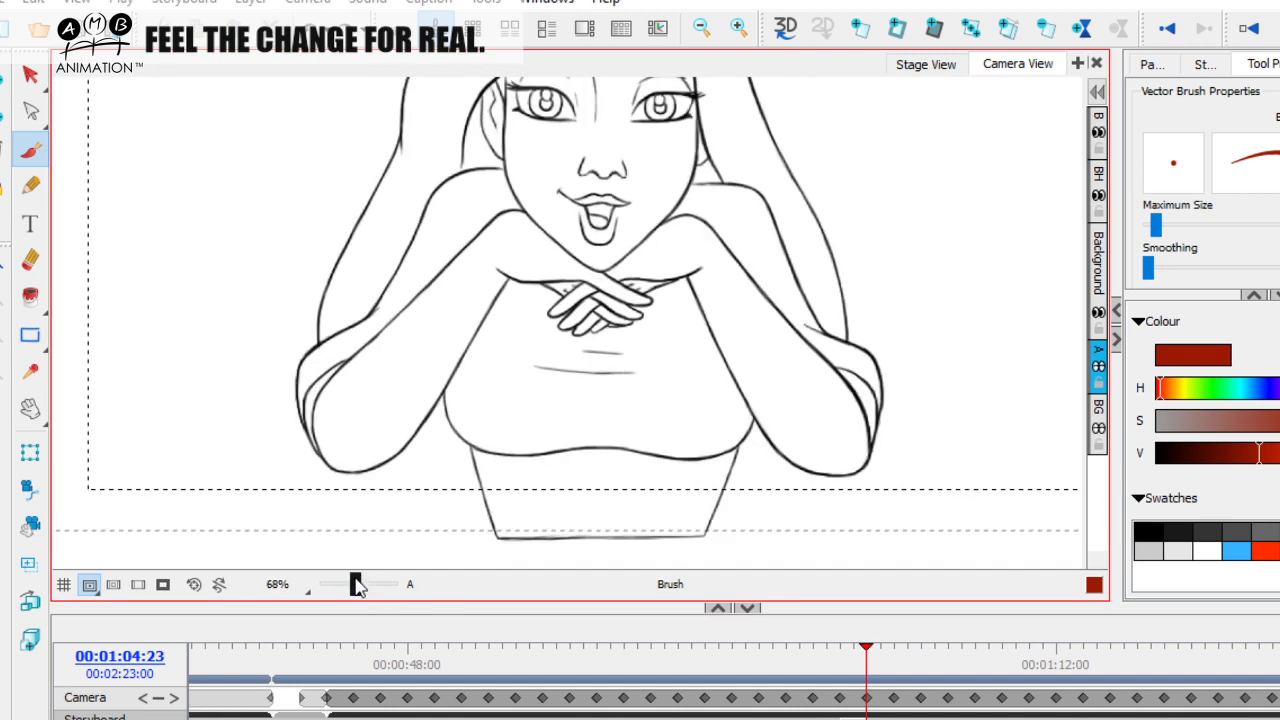
drag(912, 416, 914, 433)
drag(880, 650, 575, 663)
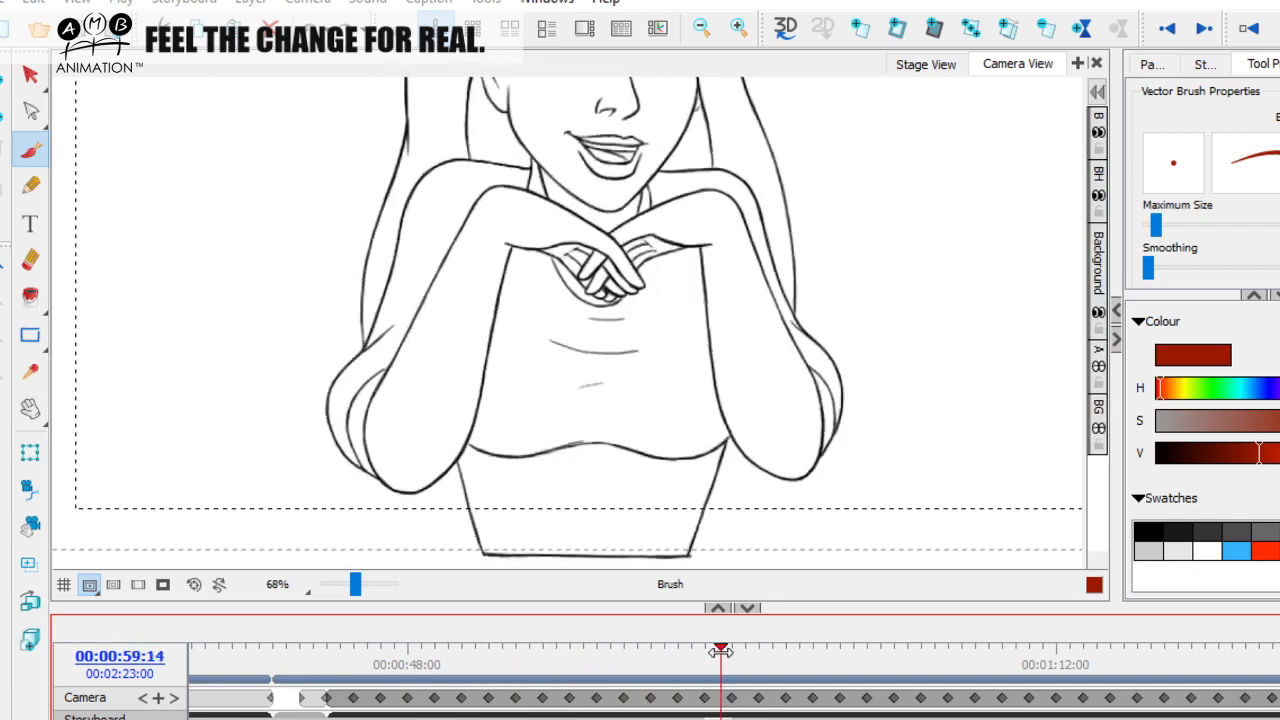
drag(826, 645, 1044, 628)
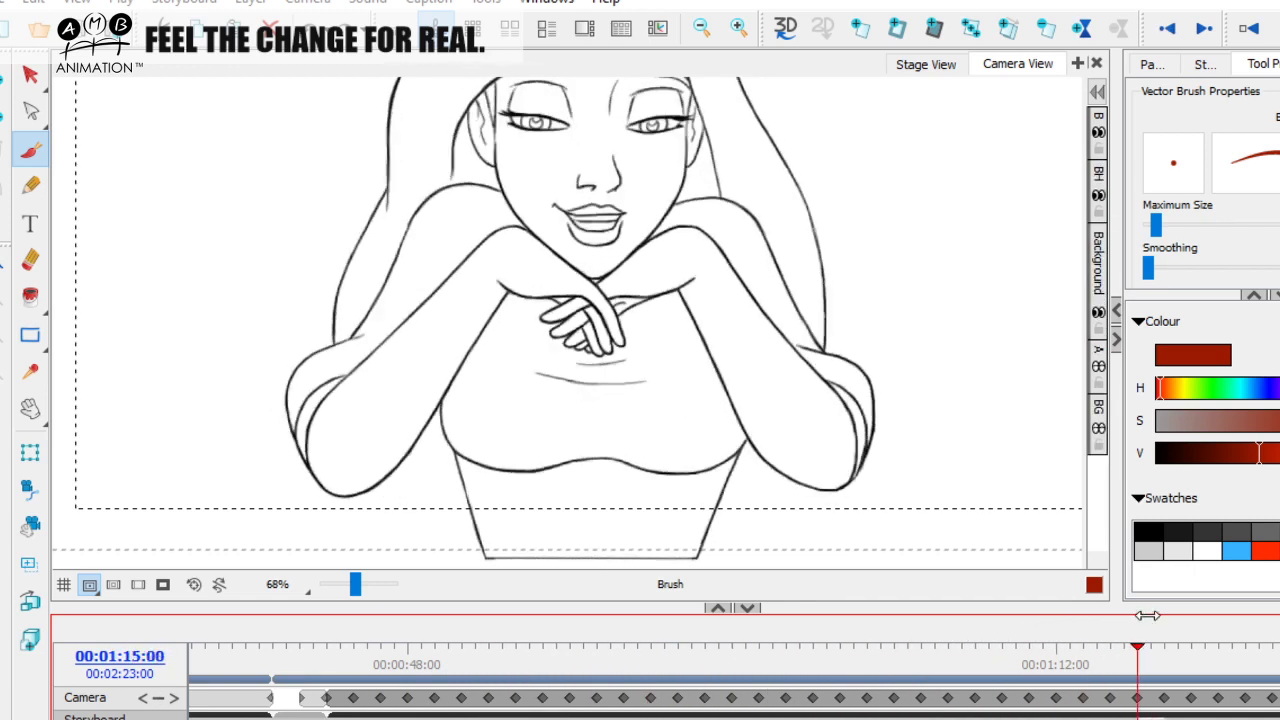
Scrub the upper body between 00:01:03:12 and 00:01:24:22 to check the movement of the head, arms and torso folds
drag(1228, 611, 1105, 640)
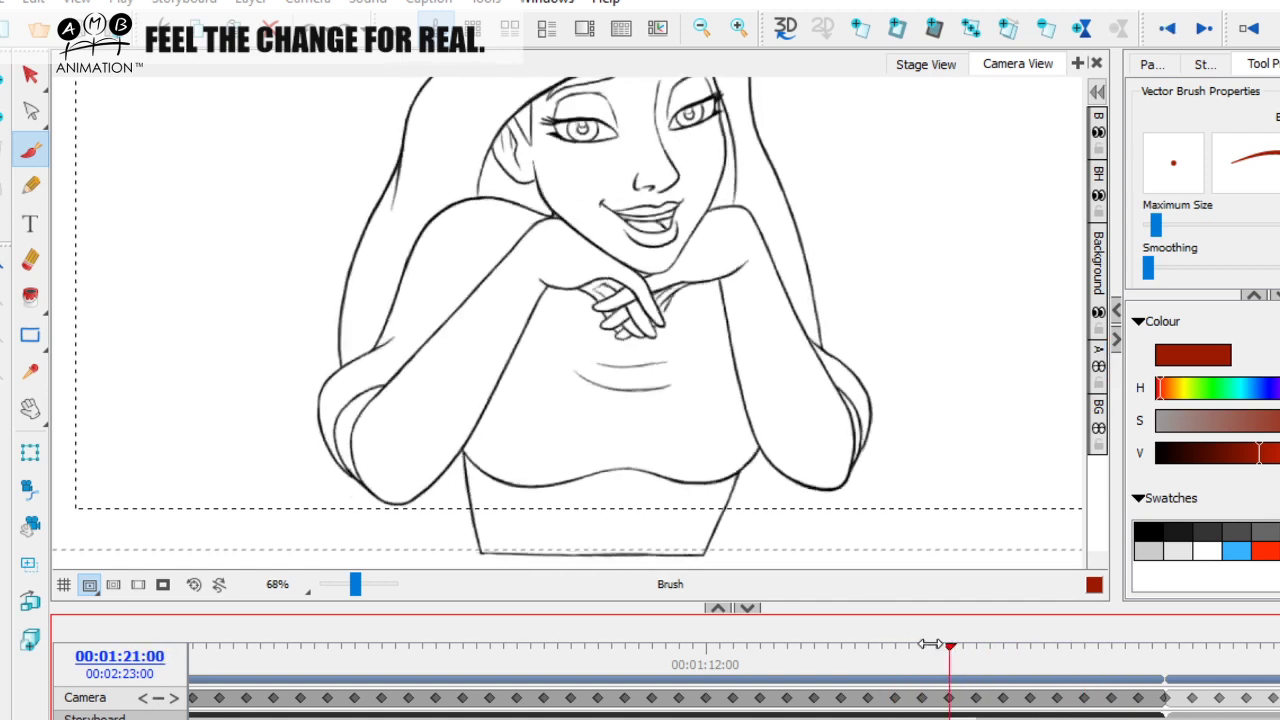
drag(356, 687, 417, 686)
drag(563, 673, 947, 659)
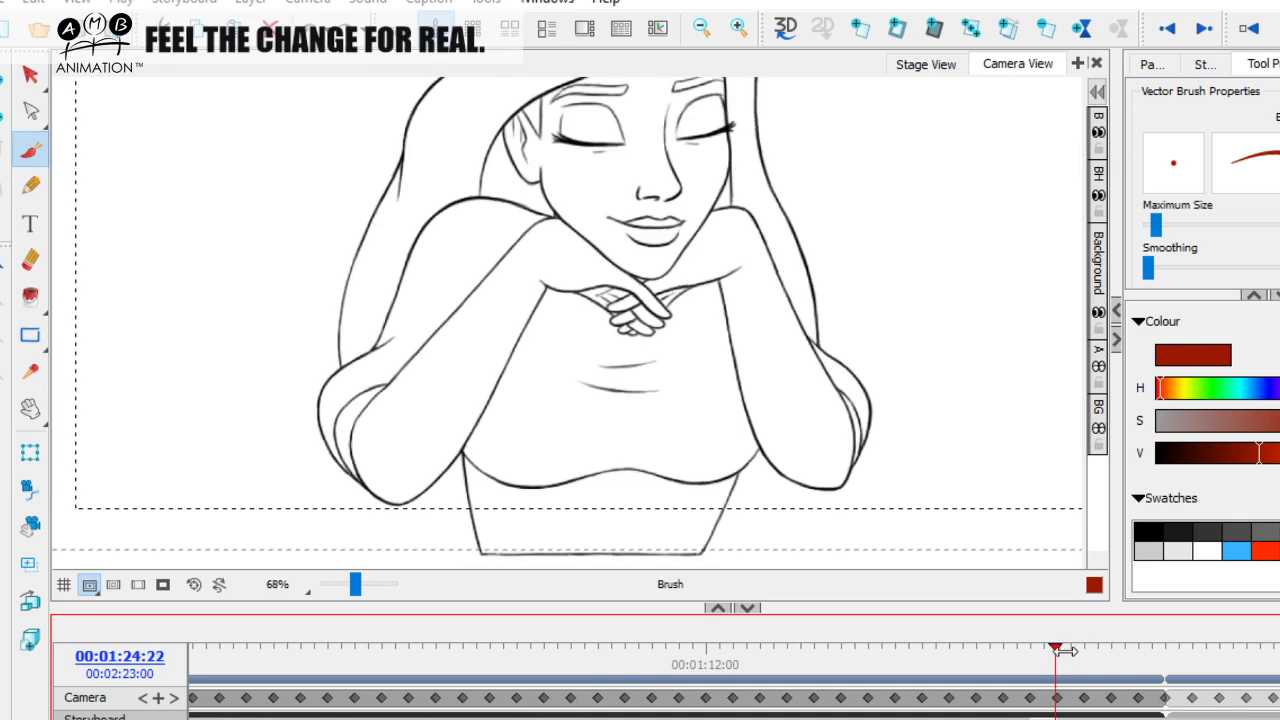
drag(513, 668, 294, 686)
drag(375, 678, 683, 663)
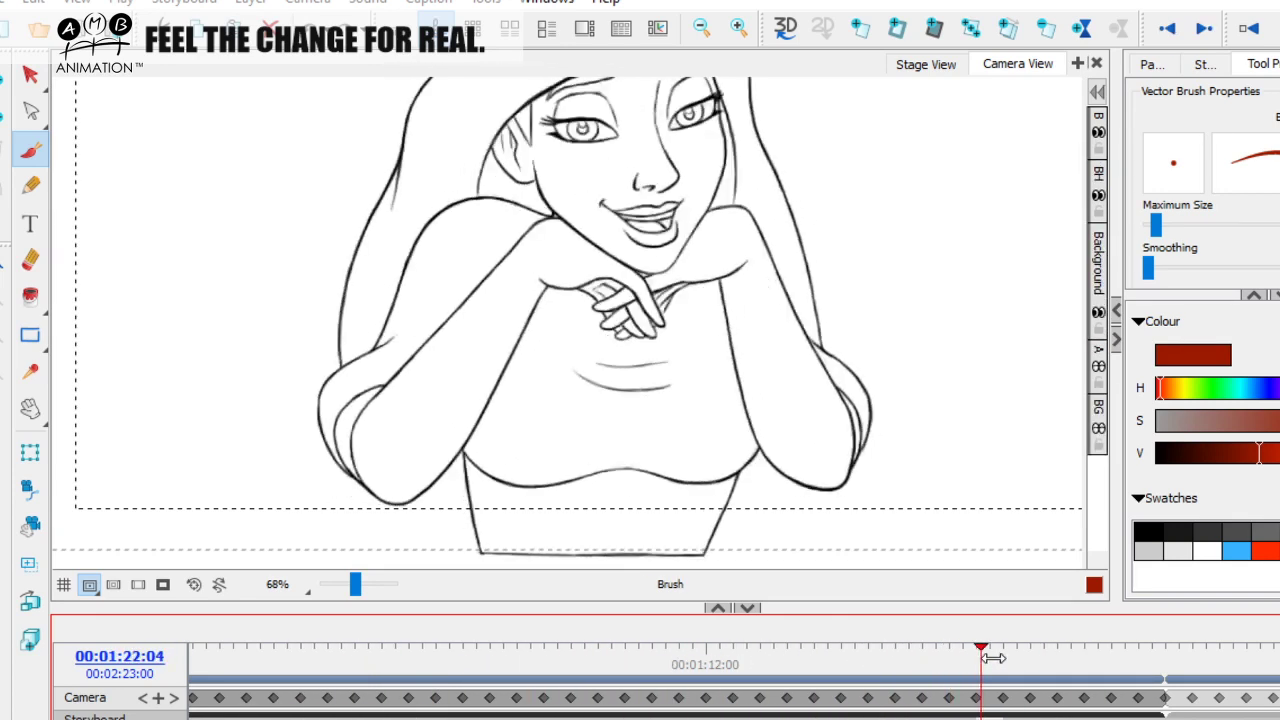
drag(988, 646, 518, 665)
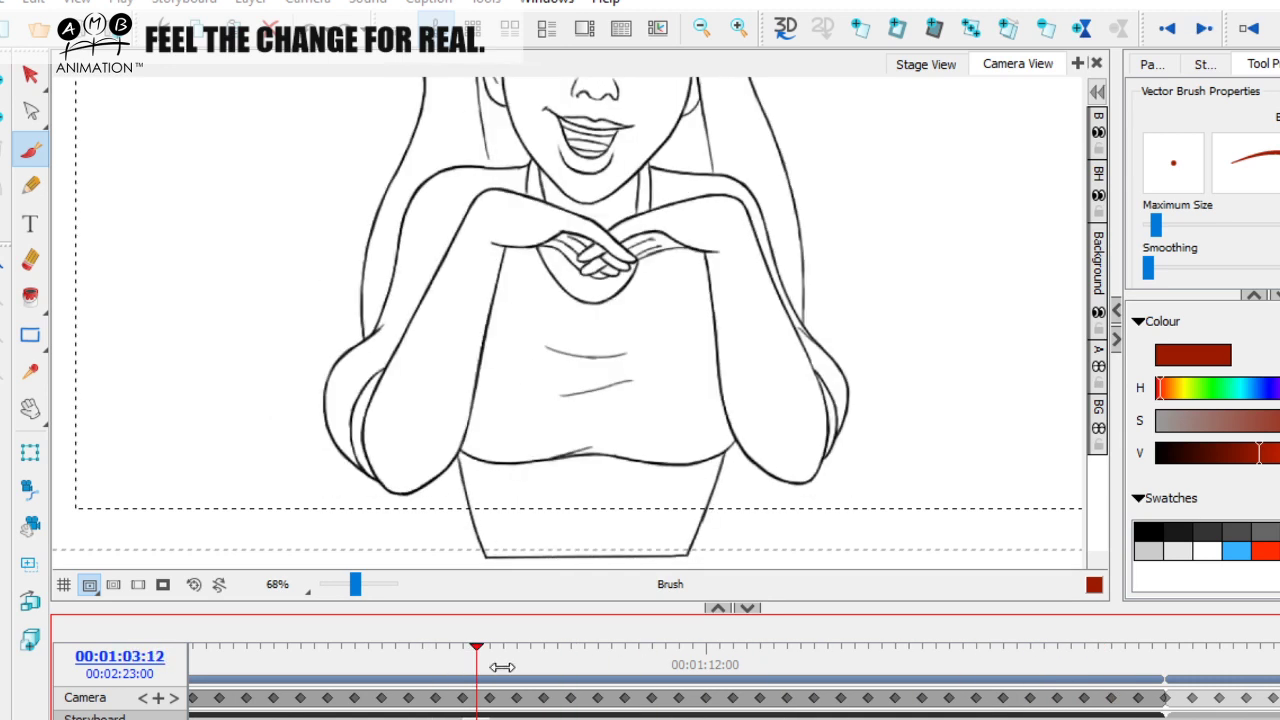
drag(781, 637, 700, 646)
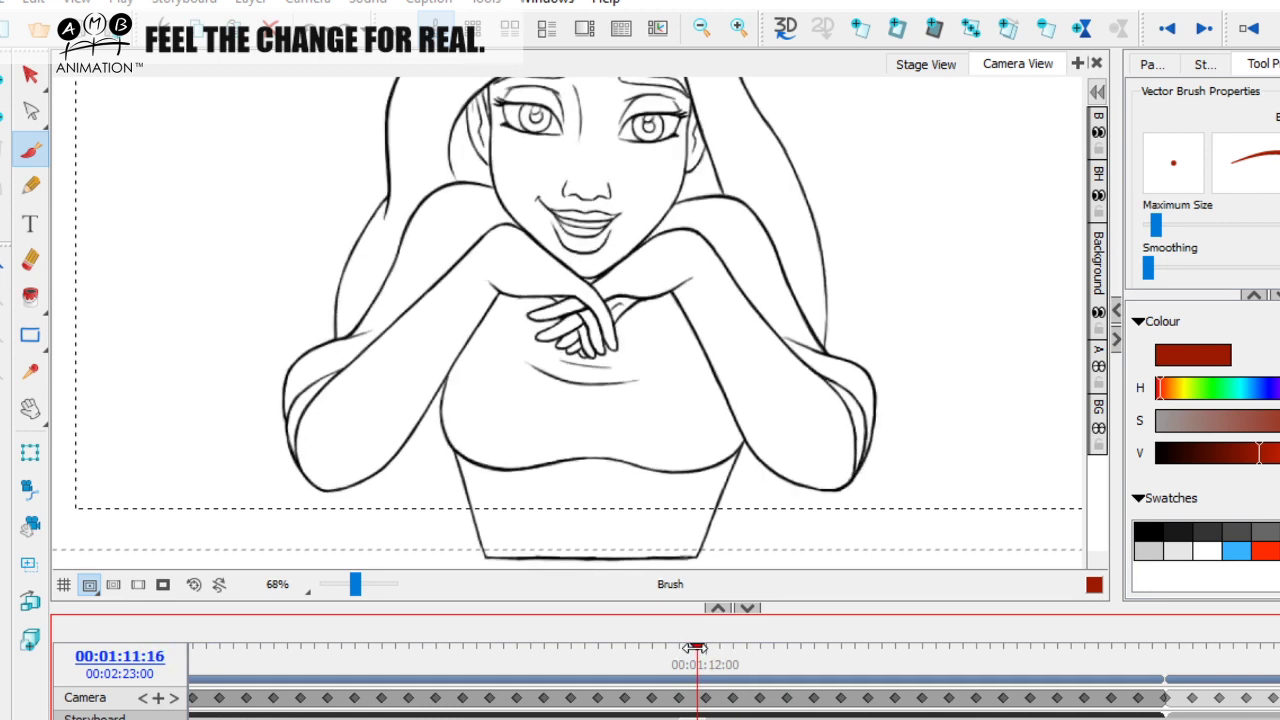
mouse_move(731, 647)
mouse_down()
mouse_move(697, 647)
mouse_move(743, 647)
mouse_move(700, 647)
mouse_move(720, 647)
mouse_up()
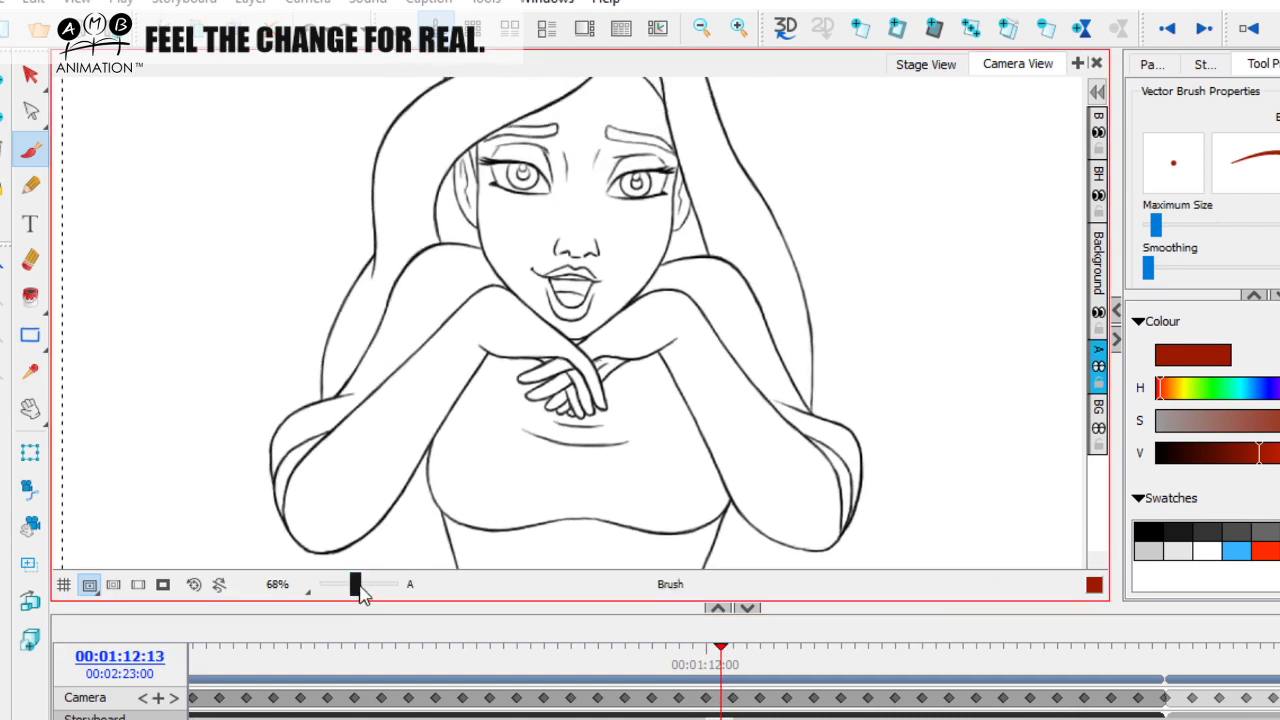
Mark both ends of the lower chest fold line beneath the hands in red at 00:01:12:13
drag(362, 592, 370, 590)
scroll(607, 406, down, 2)
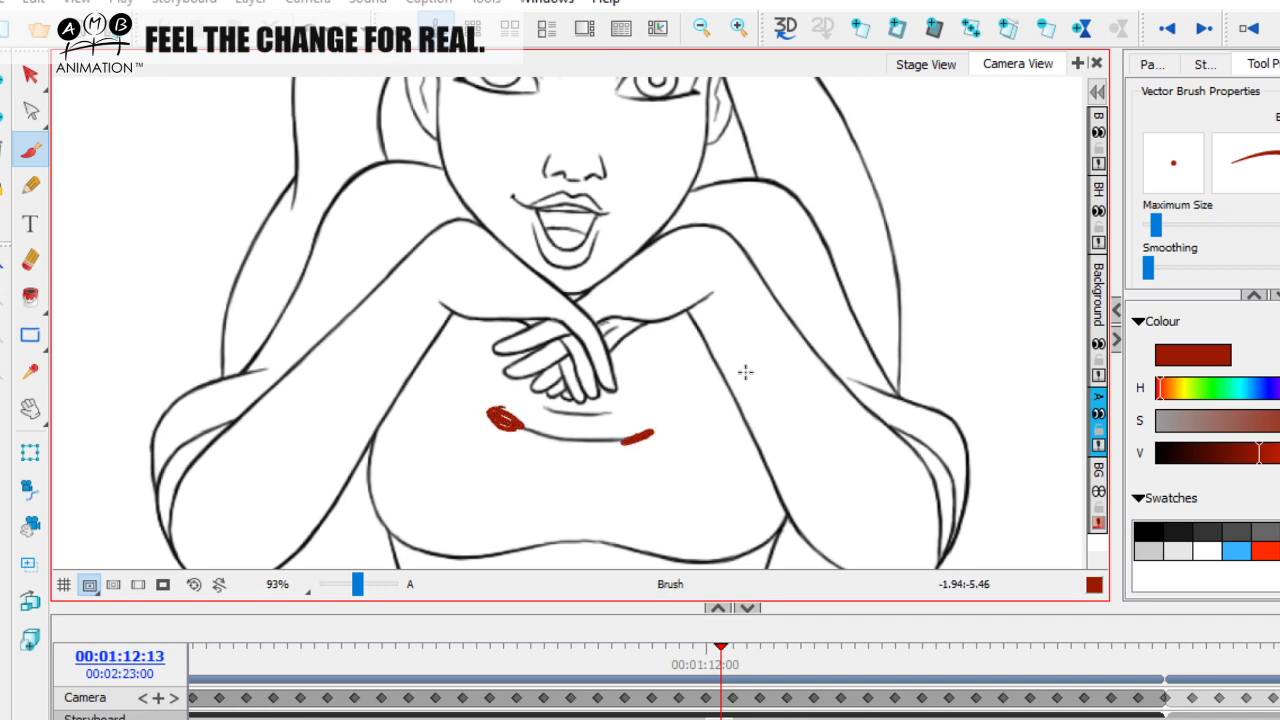
mouse_move(731, 672)
mouse_down()
mouse_move(749, 672)
mouse_move(677, 672)
mouse_move(886, 672)
mouse_move(614, 697)
mouse_move(883, 680)
mouse_move(722, 680)
mouse_up()
drag(359, 588, 354, 588)
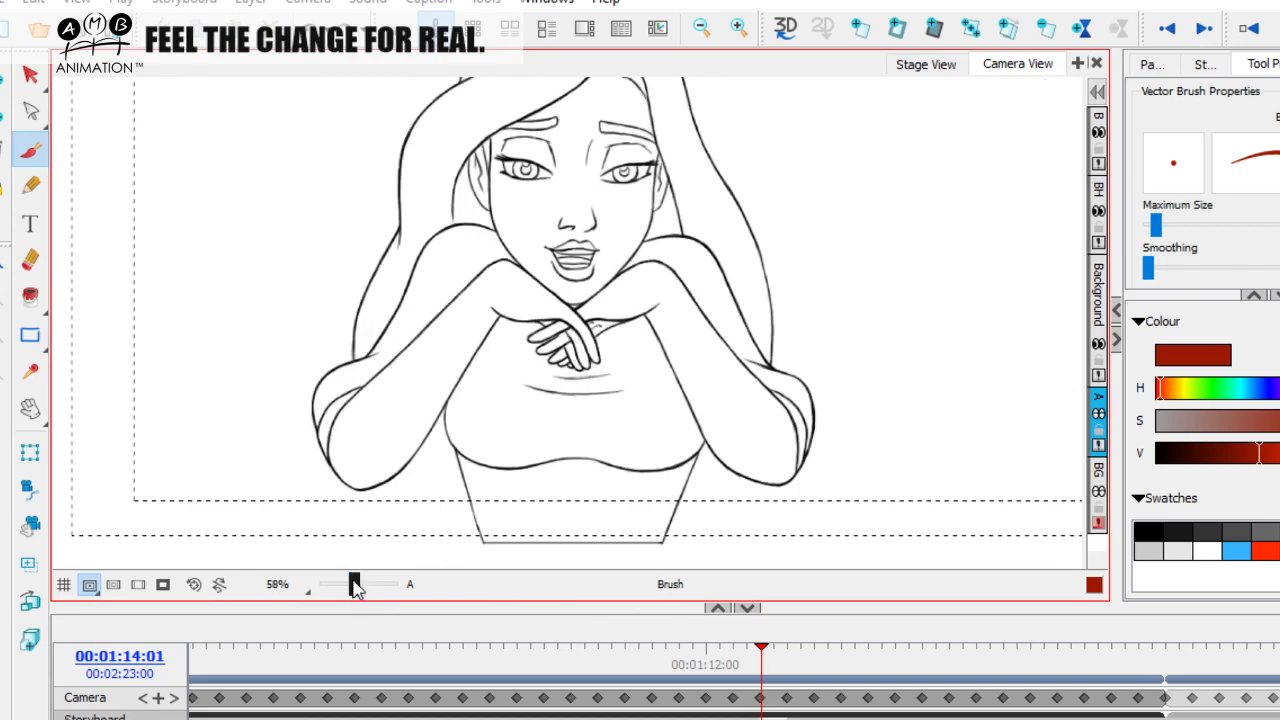
Scrub the full figure between 00:01:04:20 and 00:01:18:22, and check the upper body more closely at 00:01:05:06
drag(838, 360, 828, 414)
drag(354, 590, 350, 590)
mouse_move(760, 665)
mouse_down()
mouse_move(591, 665)
mouse_move(766, 665)
mouse_move(750, 663)
mouse_up()
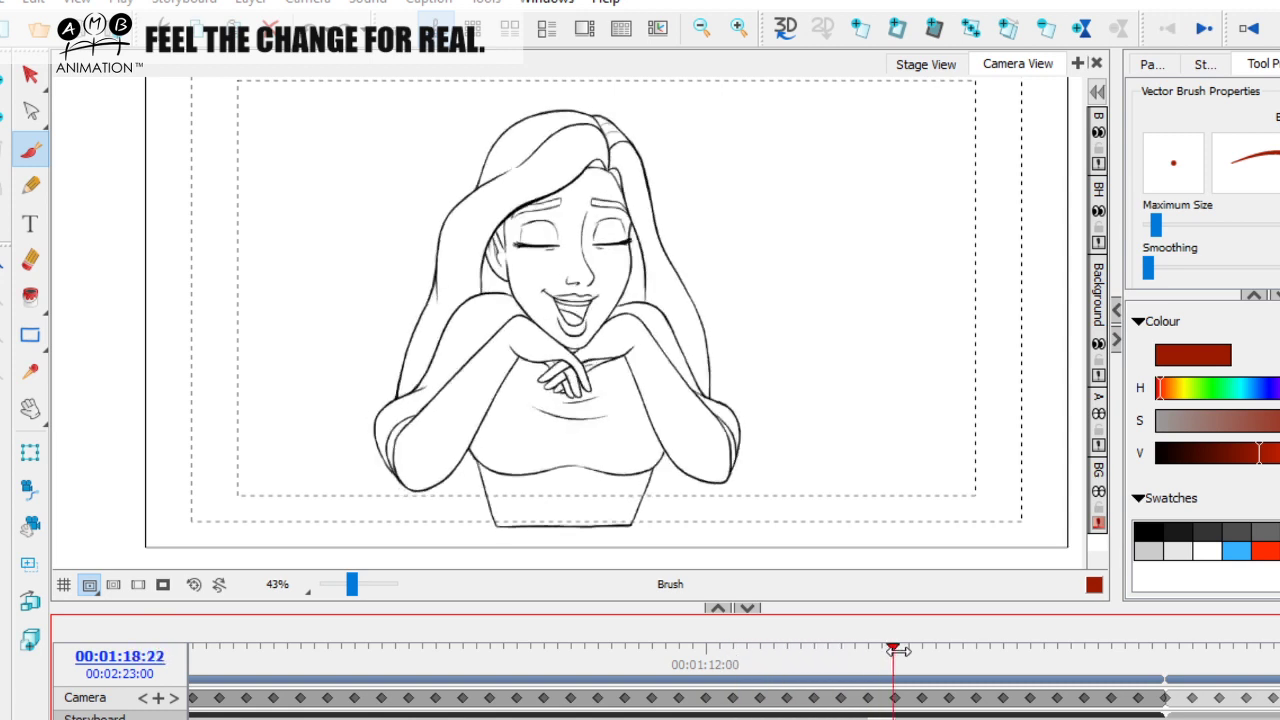
mouse_move(1115, 645)
mouse_down()
mouse_move(1200, 645)
mouse_move(680, 667)
mouse_up()
mouse_move(489, 666)
mouse_down()
mouse_move(339, 672)
mouse_move(494, 658)
mouse_up()
drag(880, 643, 1008, 632)
drag(515, 663, 694, 644)
drag(808, 632, 1065, 627)
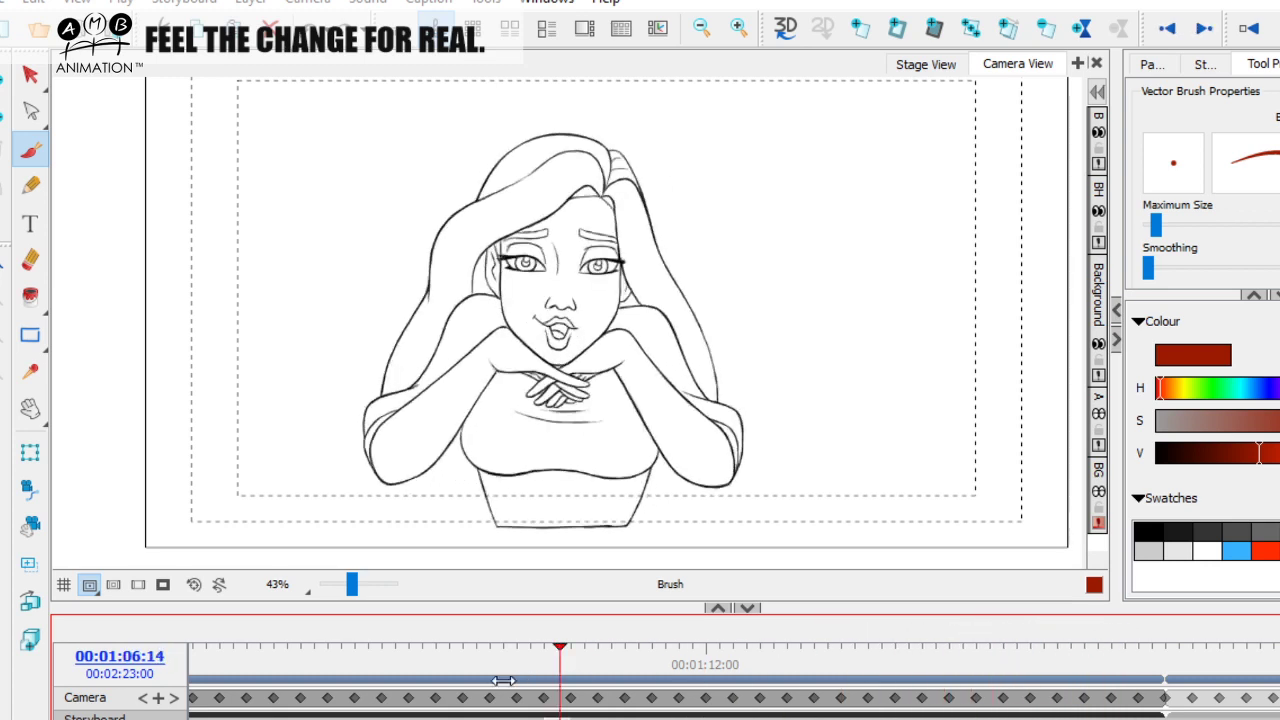
drag(459, 688, 512, 645)
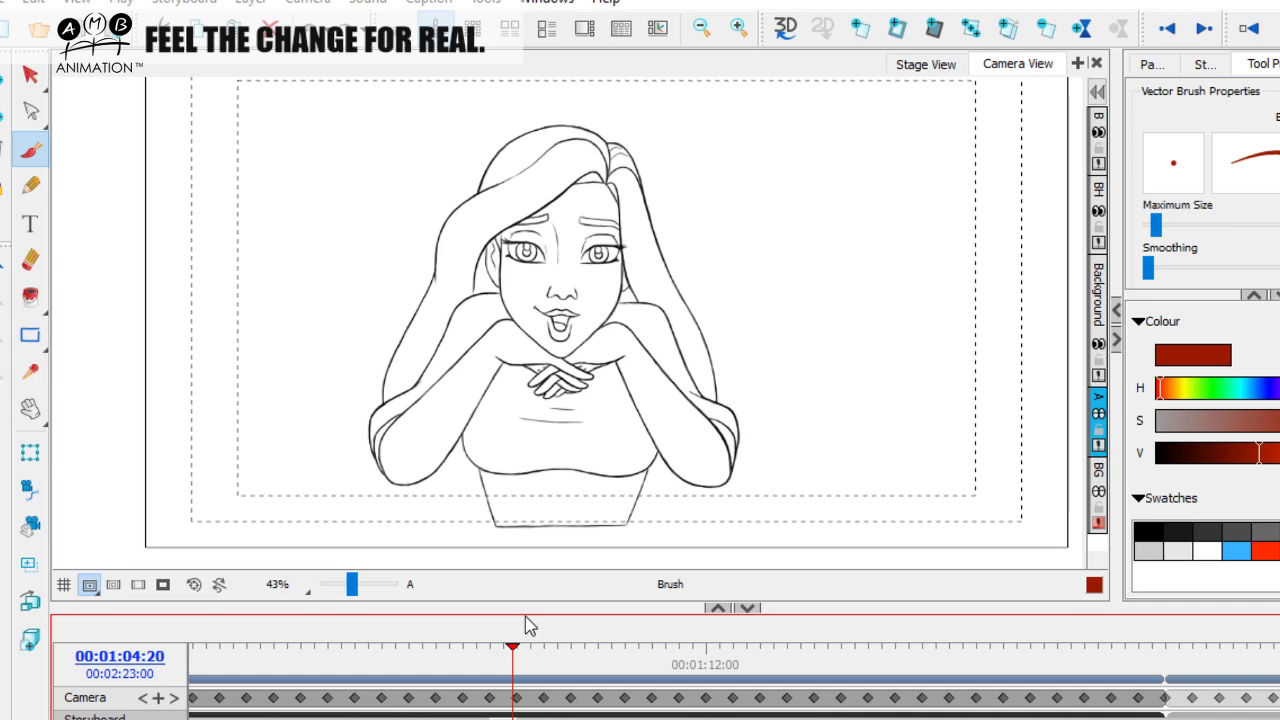
click(353, 588)
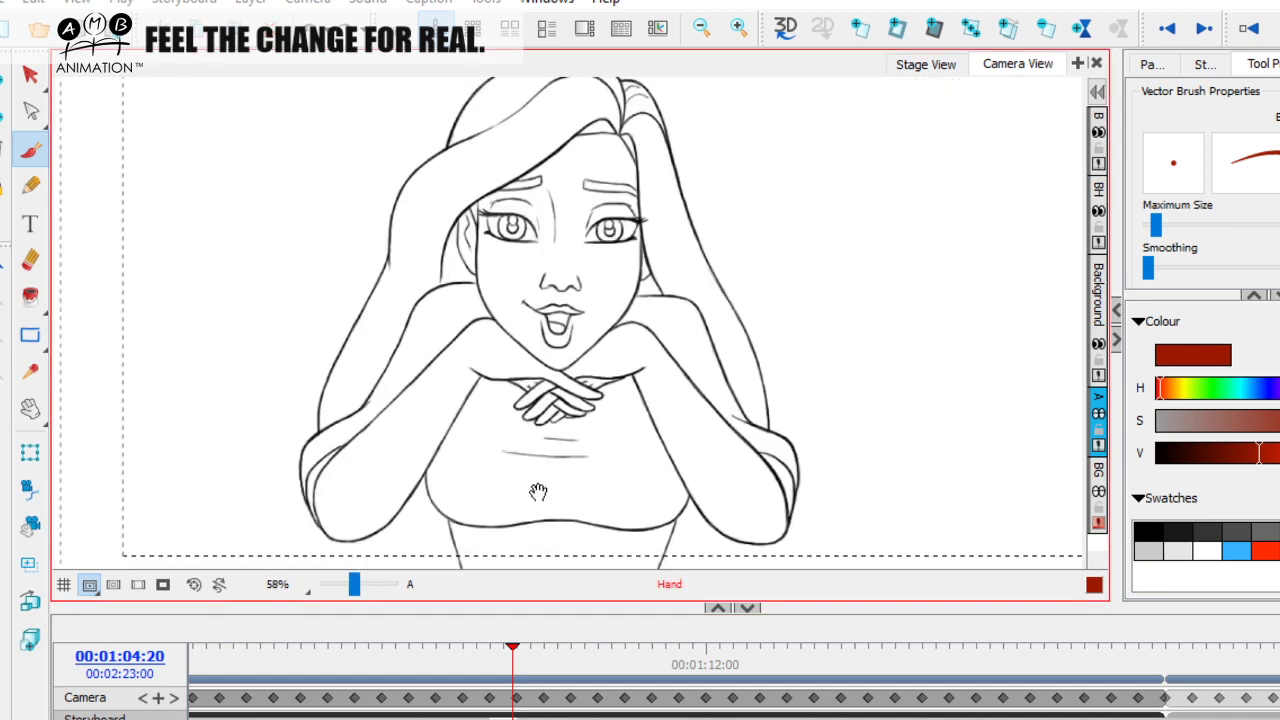
drag(538, 496, 564, 458)
click(523, 648)
Go to the rough sketch at 00:00:32:05 and scribble red over the outer finger of the hand
key(1)
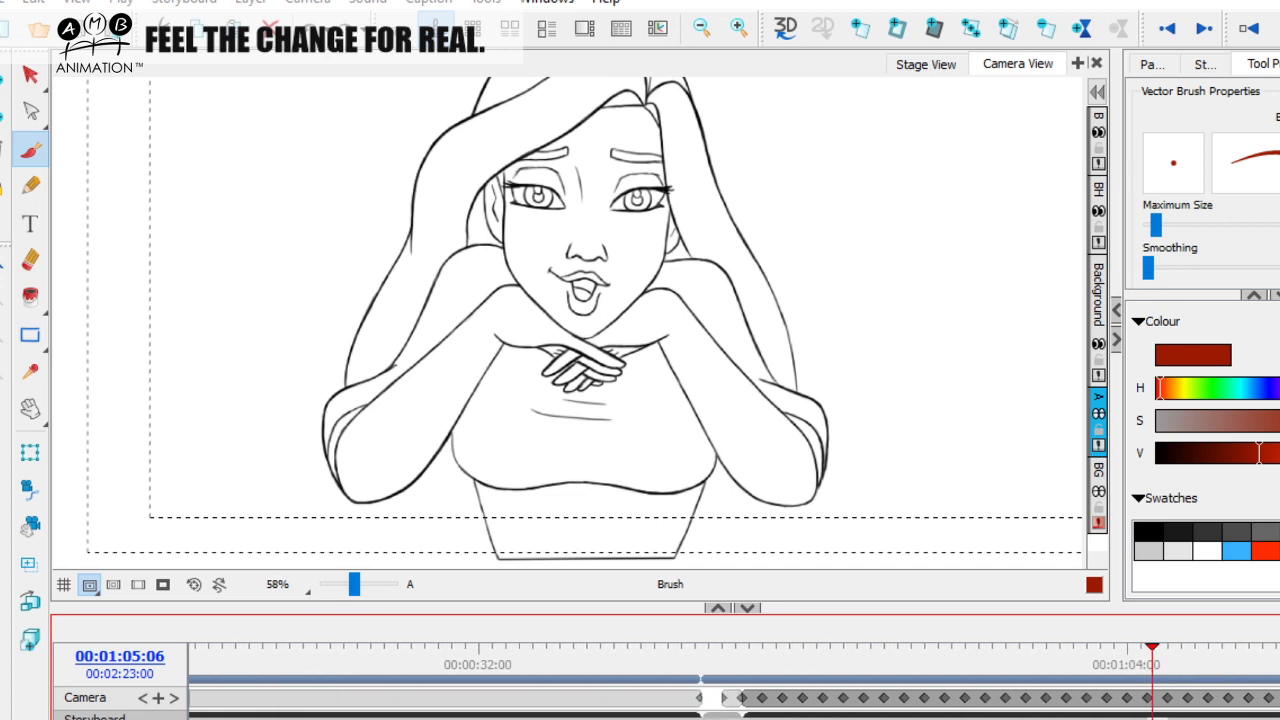
click(655, 652)
drag(354, 584, 351, 584)
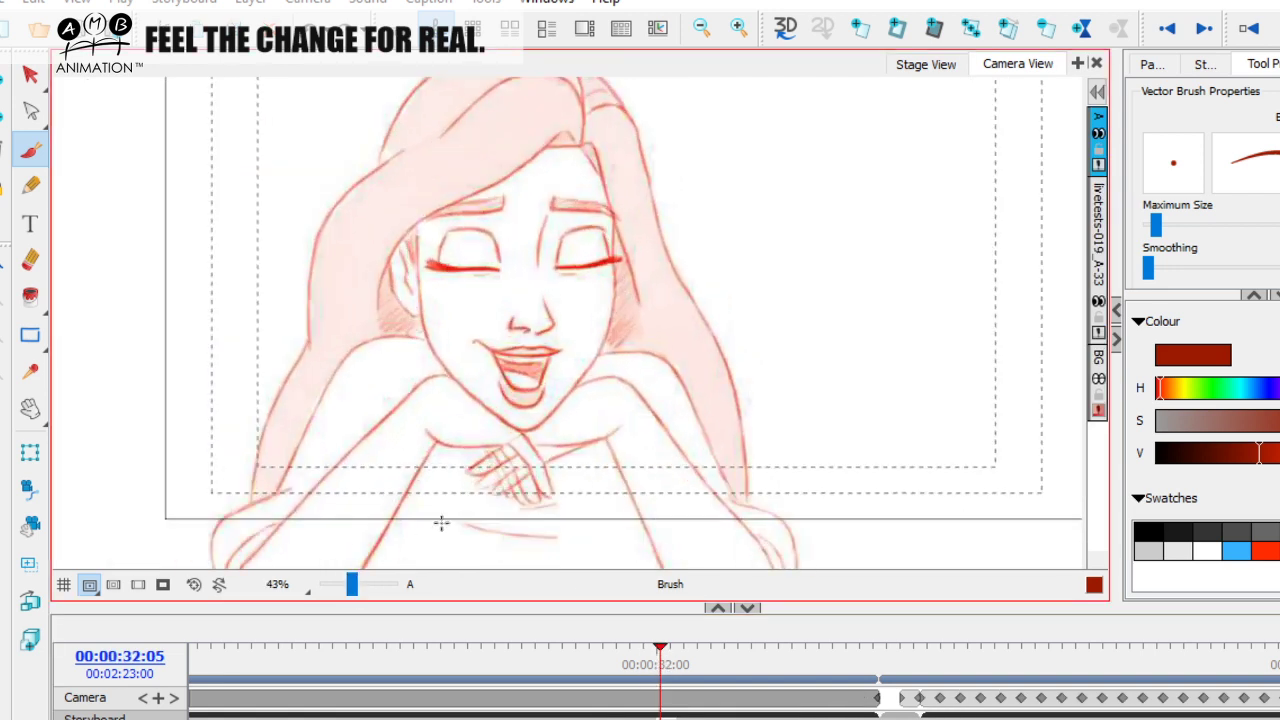
drag(585, 487, 613, 441)
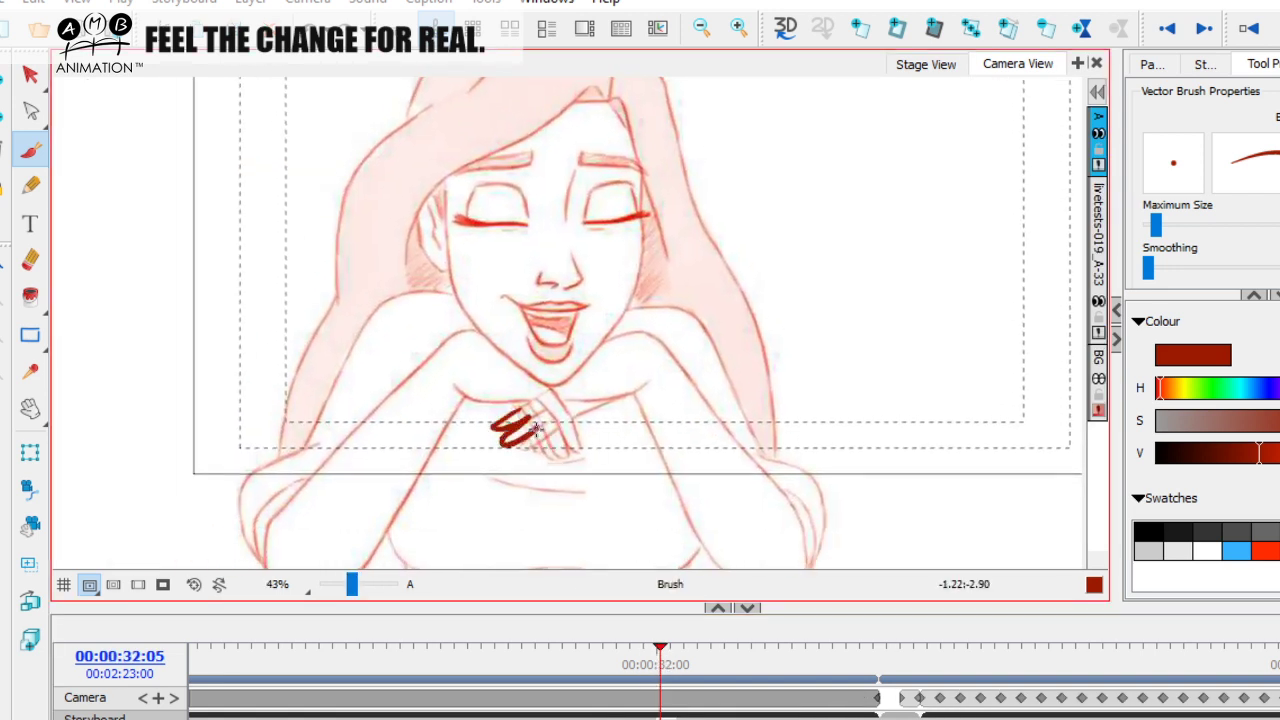
Scrub the rough sketch to 00:00:40:04 and back to examine the hand in close-up at 00:00:37:12
mouse_move(662, 645)
mouse_down()
mouse_move(843, 645)
mouse_move(343, 645)
mouse_move(491, 674)
mouse_move(614, 645)
mouse_move(897, 634)
mouse_move(586, 645)
mouse_move(840, 634)
mouse_move(688, 628)
mouse_move(826, 622)
mouse_up()
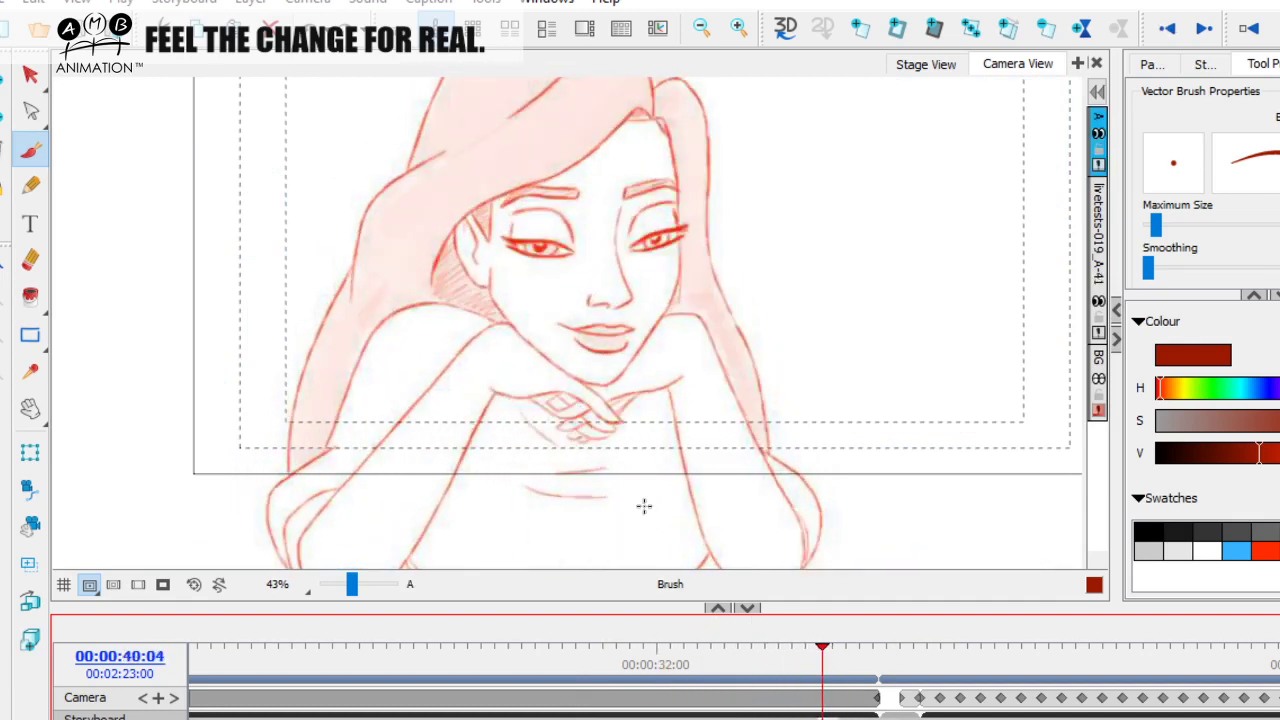
drag(355, 588, 357, 586)
mouse_move(800, 663)
mouse_down()
mouse_move(709, 665)
mouse_move(767, 664)
mouse_up()
drag(531, 391, 475, 417)
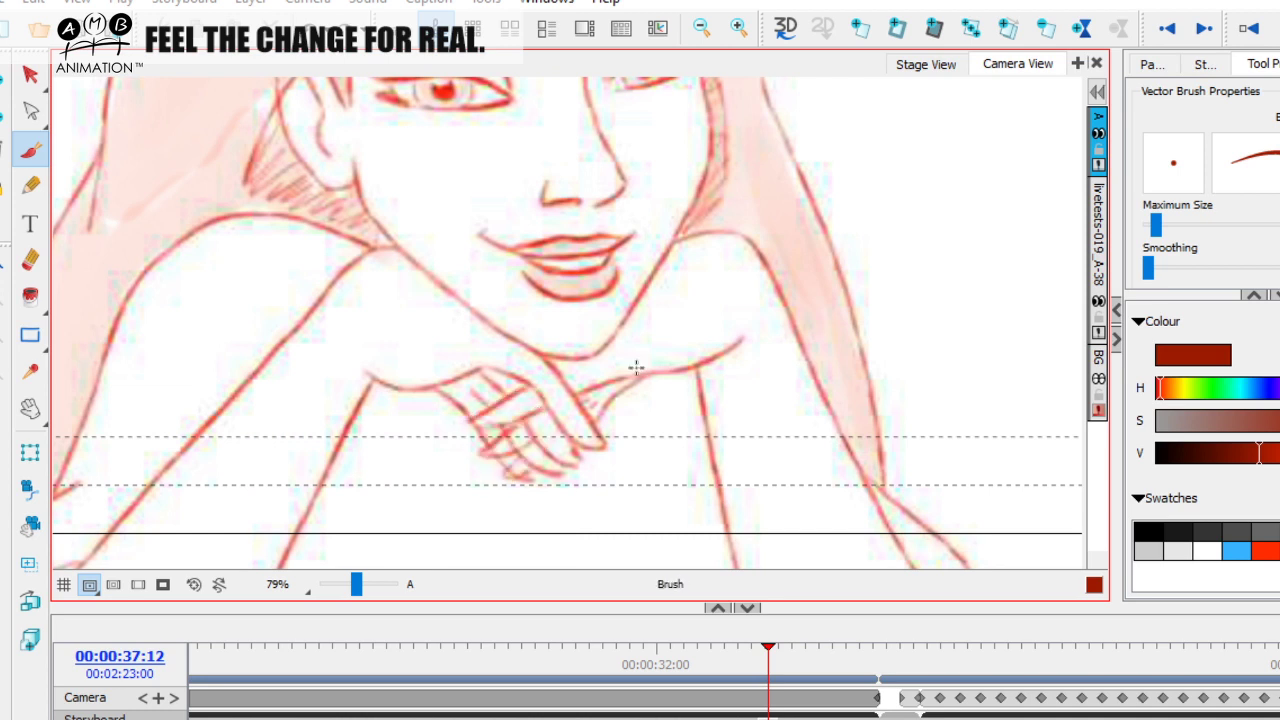
mouse_move(780, 660)
mouse_down()
mouse_move(886, 662)
mouse_move(766, 662)
mouse_move(845, 648)
mouse_move(503, 650)
mouse_move(795, 648)
mouse_move(580, 650)
mouse_move(772, 650)
mouse_up()
Examine the crossed hands of the cleaned-up drawing in close-up at 00:01:12:14, 00:01:06:04 and 00:01:07:08
drag(400, 719, 795, 719)
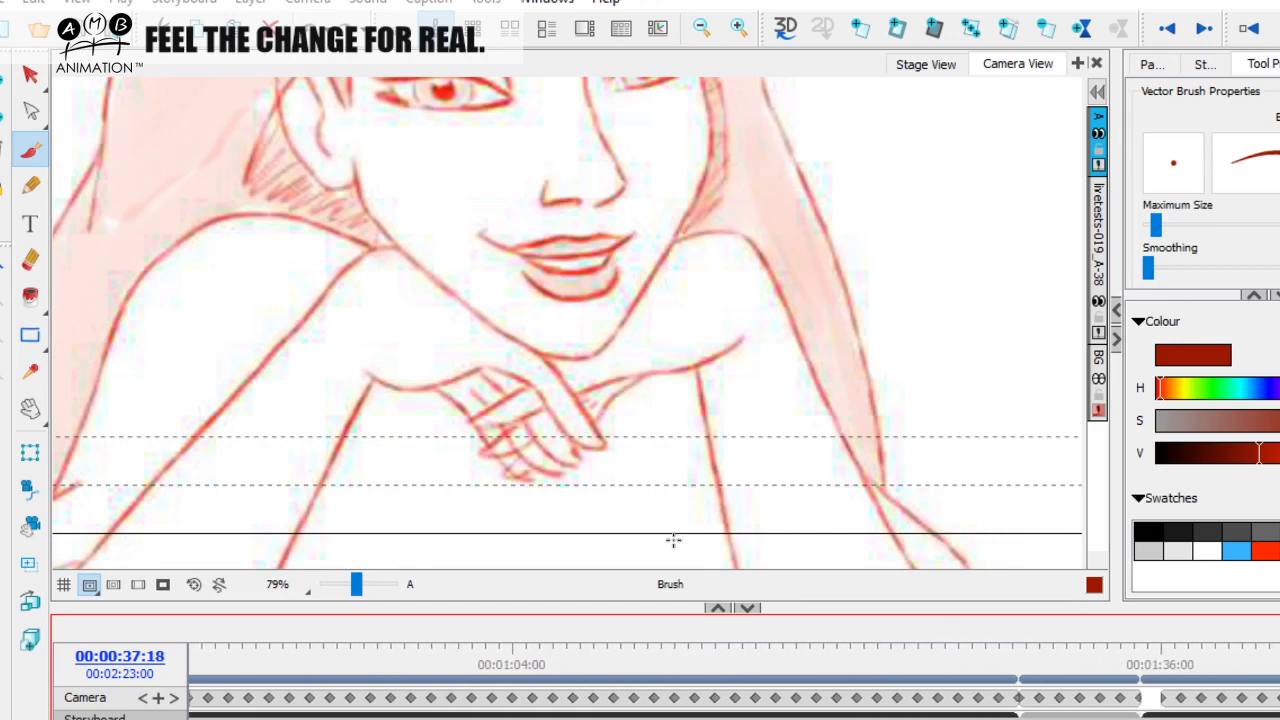
click(686, 648)
drag(356, 587, 360, 592)
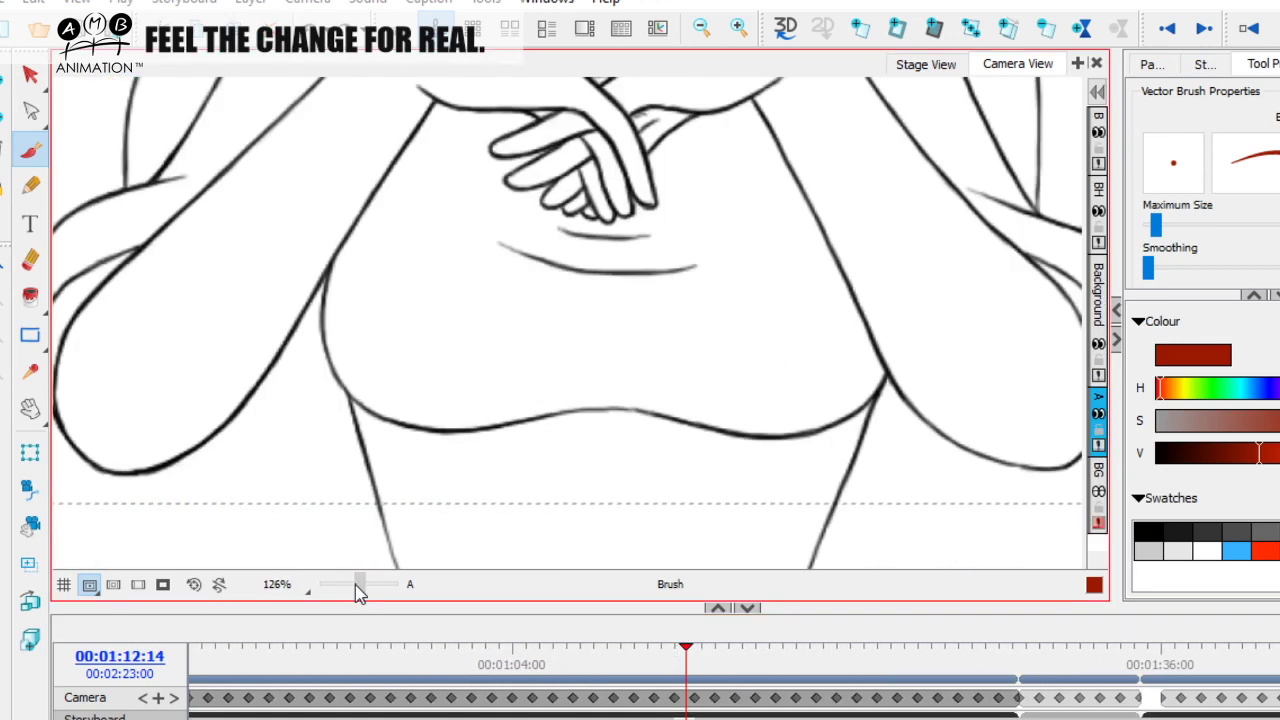
drag(530, 306, 490, 466)
mouse_move(686, 657)
mouse_down()
mouse_move(466, 666)
mouse_move(594, 675)
mouse_move(557, 675)
mouse_up()
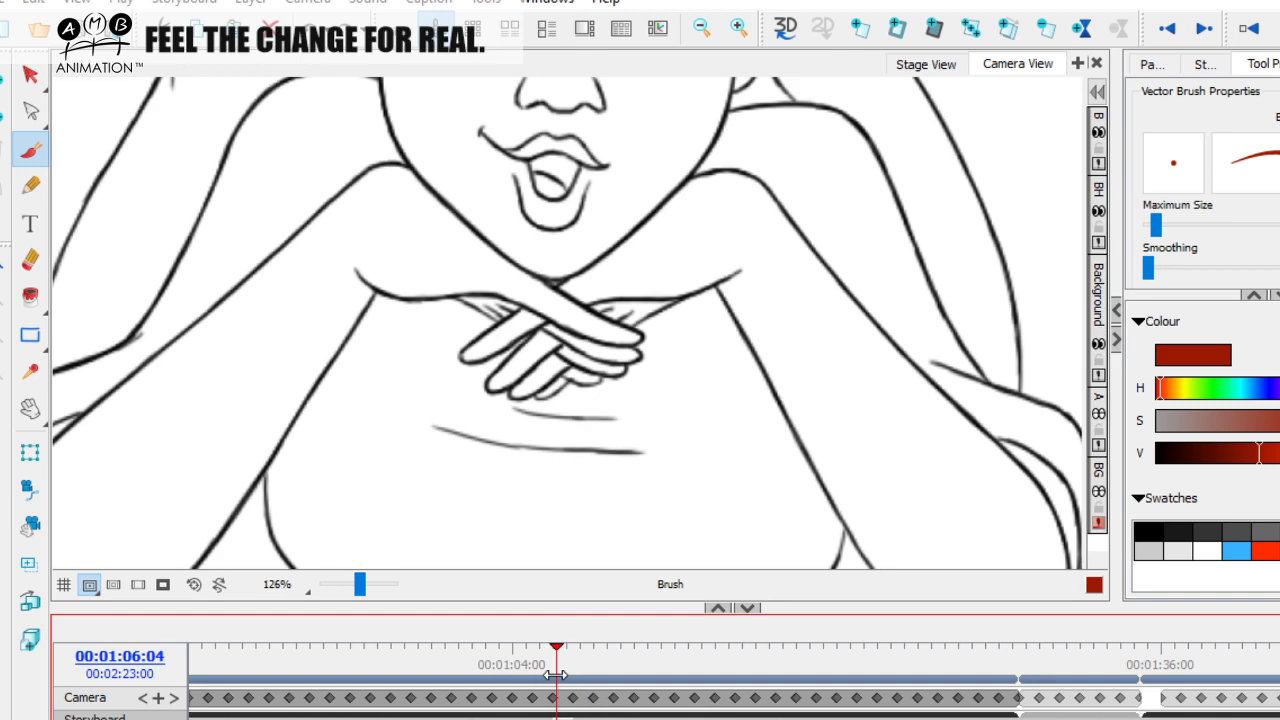
scroll(370, 585, up, 4)
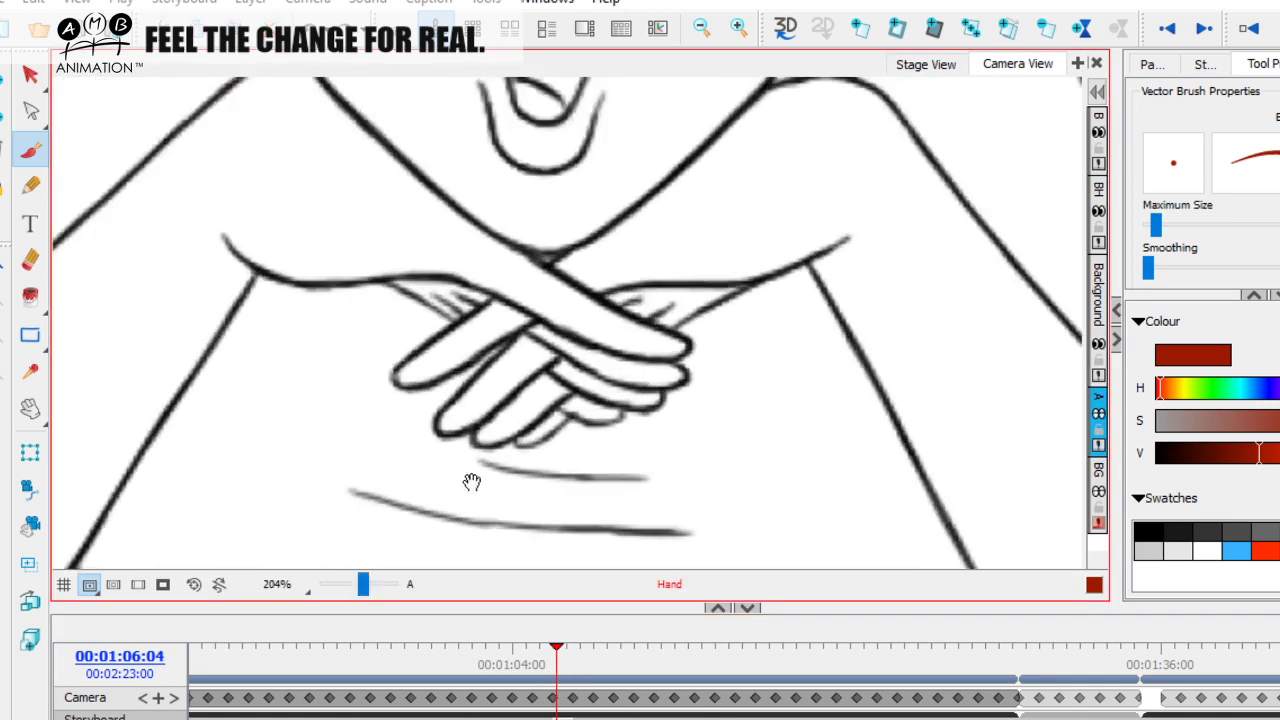
drag(454, 469, 512, 487)
click(576, 663)
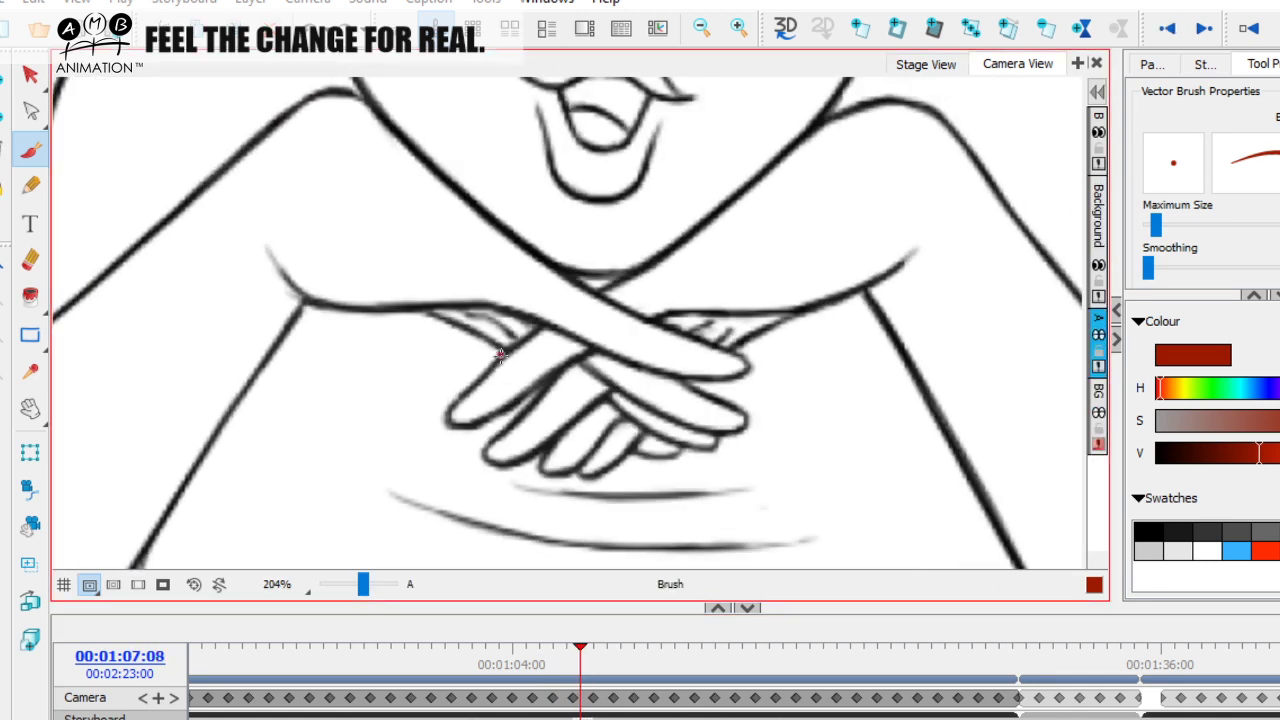
Outline the outer finger of the upper hand in red at 00:01:08:12 and again at 00:01:07:13
key(ctrl+z)
key(alt+s)
key(Return)
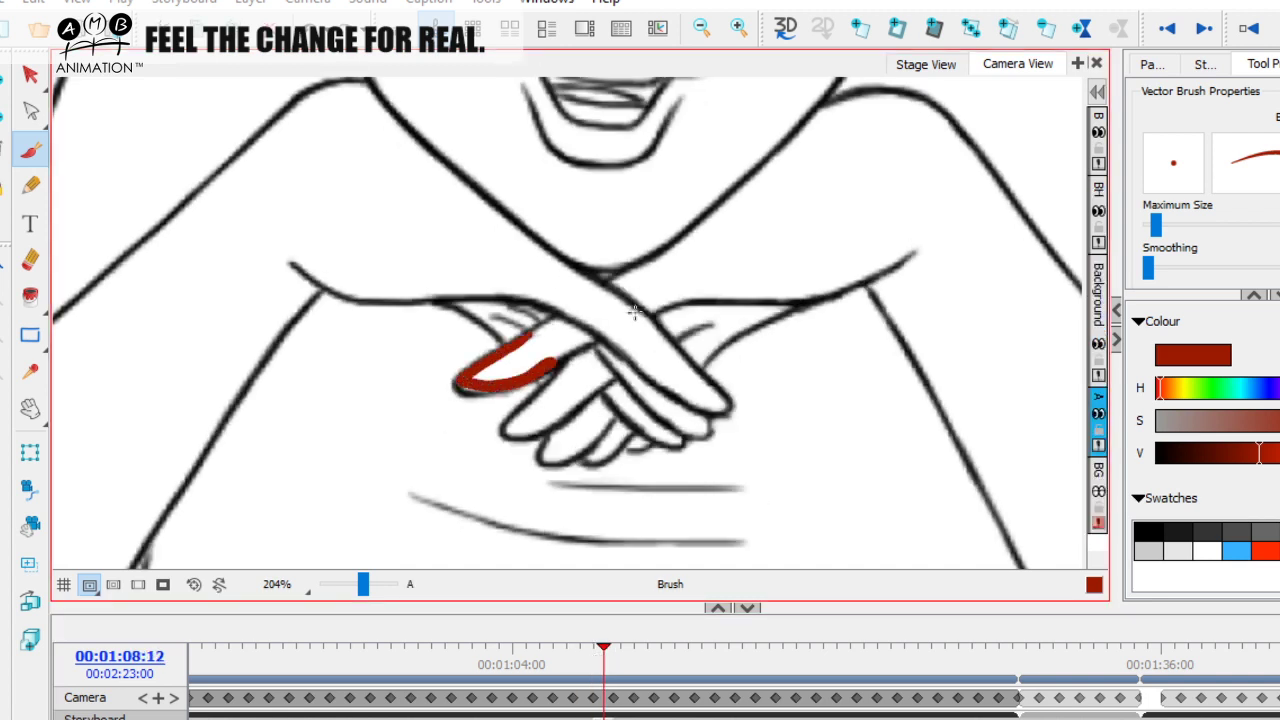
mouse_move(620, 662)
mouse_down()
mouse_move(634, 668)
mouse_move(514, 680)
mouse_move(631, 680)
mouse_move(480, 682)
mouse_move(600, 688)
mouse_move(551, 688)
mouse_move(585, 688)
mouse_up()
drag(501, 356, 526, 387)
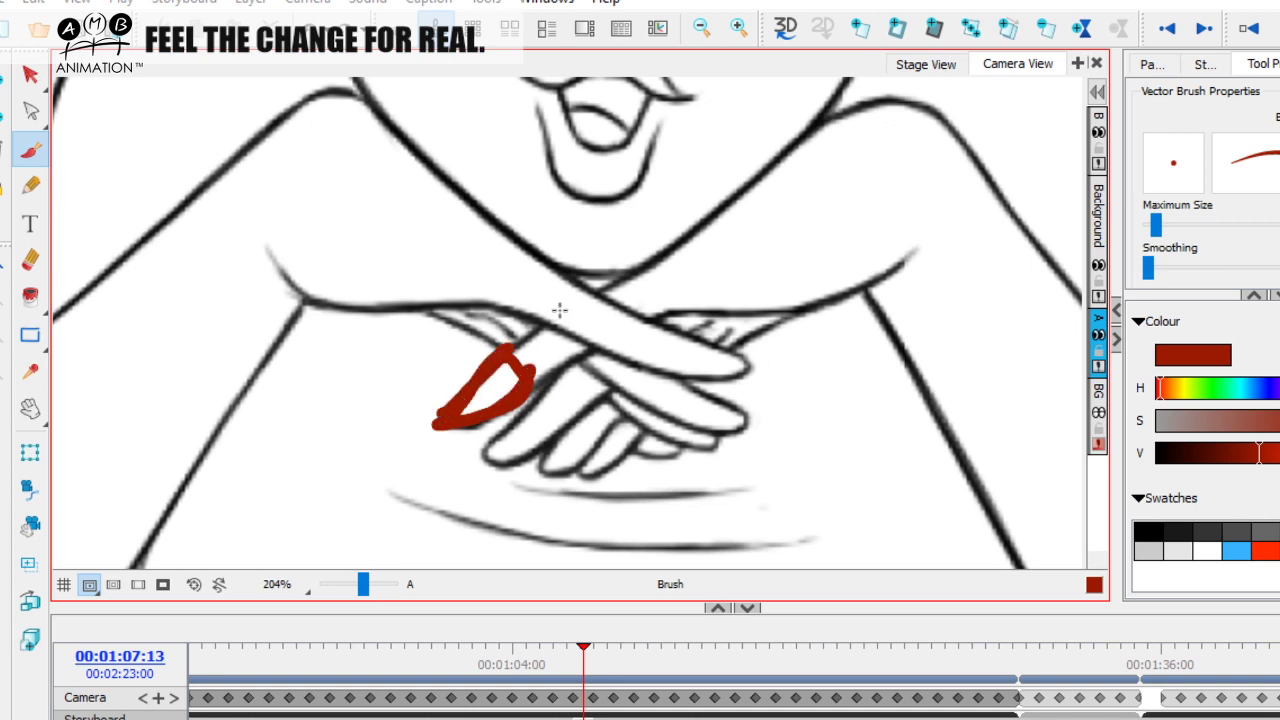
Check the spread of the fingers at 00:01:11:08 and draw a red stroke across the second finger at 00:01:15:12
mouse_move(577, 675)
mouse_down()
mouse_move(560, 665)
mouse_move(597, 662)
mouse_move(514, 663)
mouse_move(646, 663)
mouse_move(449, 664)
mouse_move(846, 648)
mouse_move(651, 651)
mouse_move(757, 650)
mouse_move(686, 650)
mouse_move(670, 665)
mouse_up()
drag(452, 340, 470, 358)
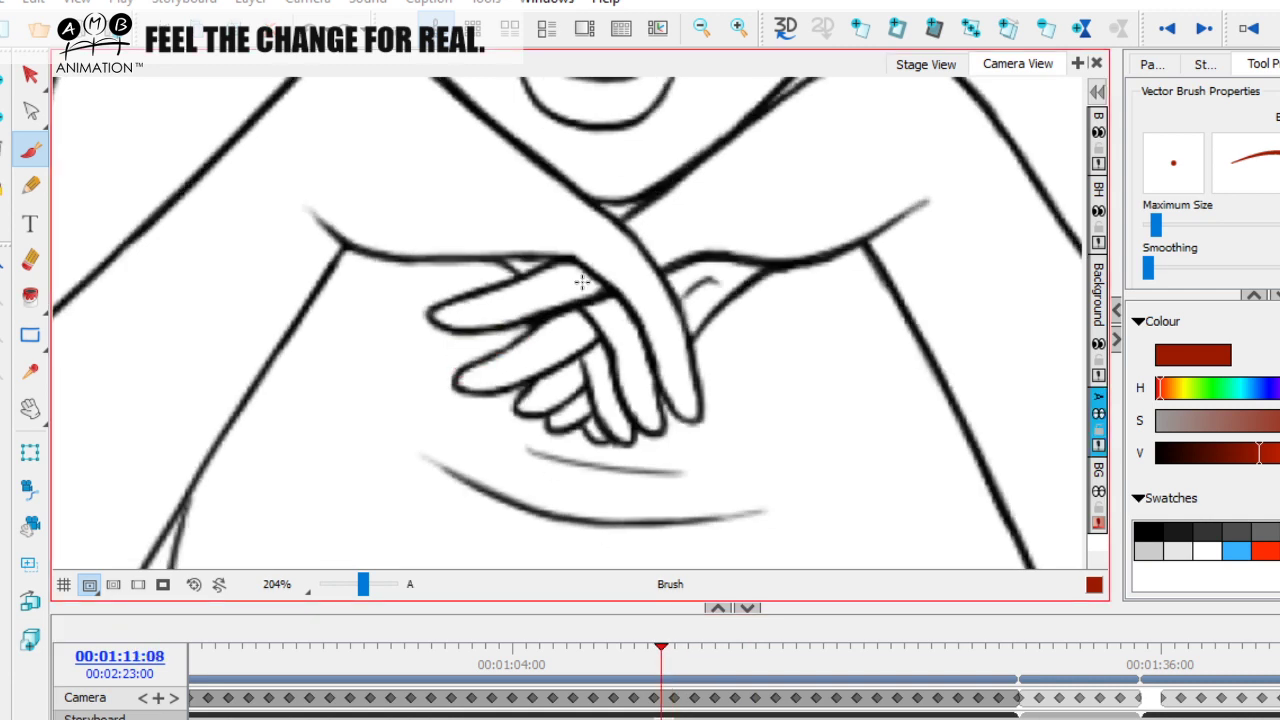
click(695, 658)
drag(695, 662, 748, 660)
drag(552, 323, 563, 357)
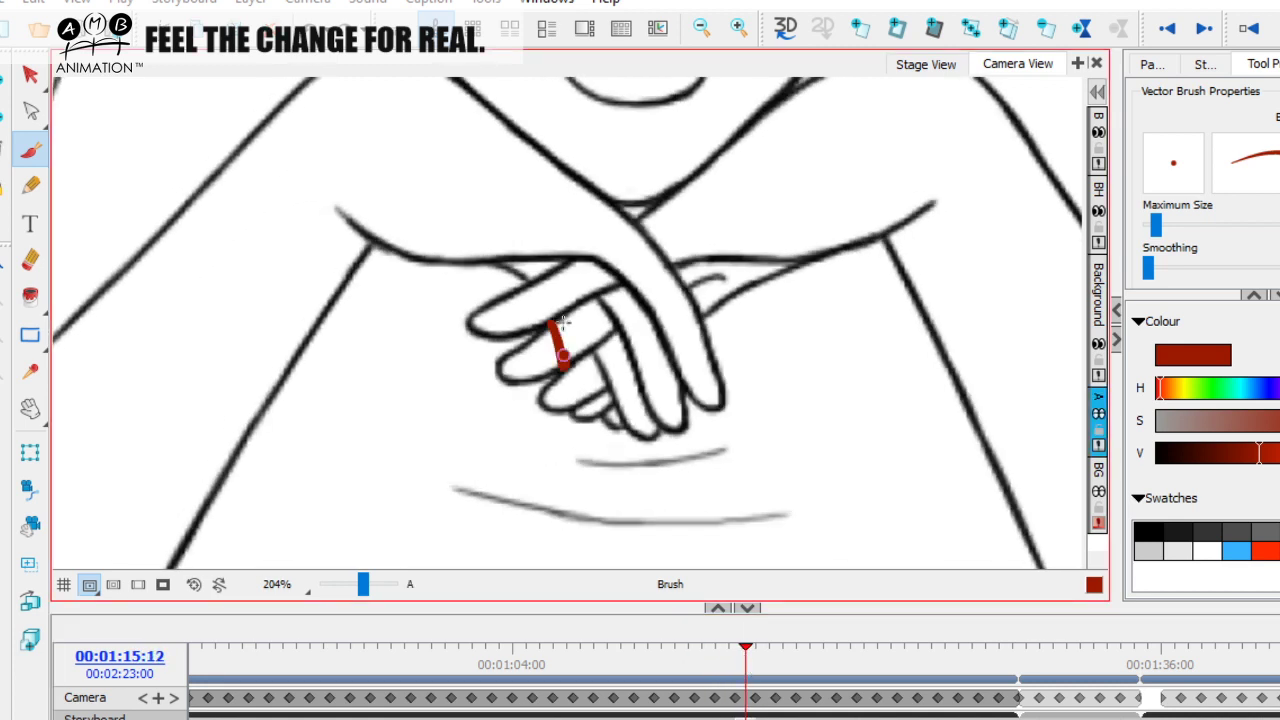
Compare the hands with the upper body at 00:01:14:20 and scribble red over the fingers at 00:01:15:17
mouse_move(745, 660)
mouse_down()
mouse_move(637, 660)
mouse_move(823, 660)
mouse_move(777, 660)
mouse_move(767, 677)
mouse_move(830, 672)
mouse_move(757, 677)
mouse_move(834, 677)
mouse_move(726, 677)
mouse_move(857, 680)
mouse_move(730, 692)
mouse_move(837, 682)
mouse_move(700, 682)
mouse_move(768, 682)
mouse_move(732, 690)
mouse_up()
drag(363, 584, 360, 587)
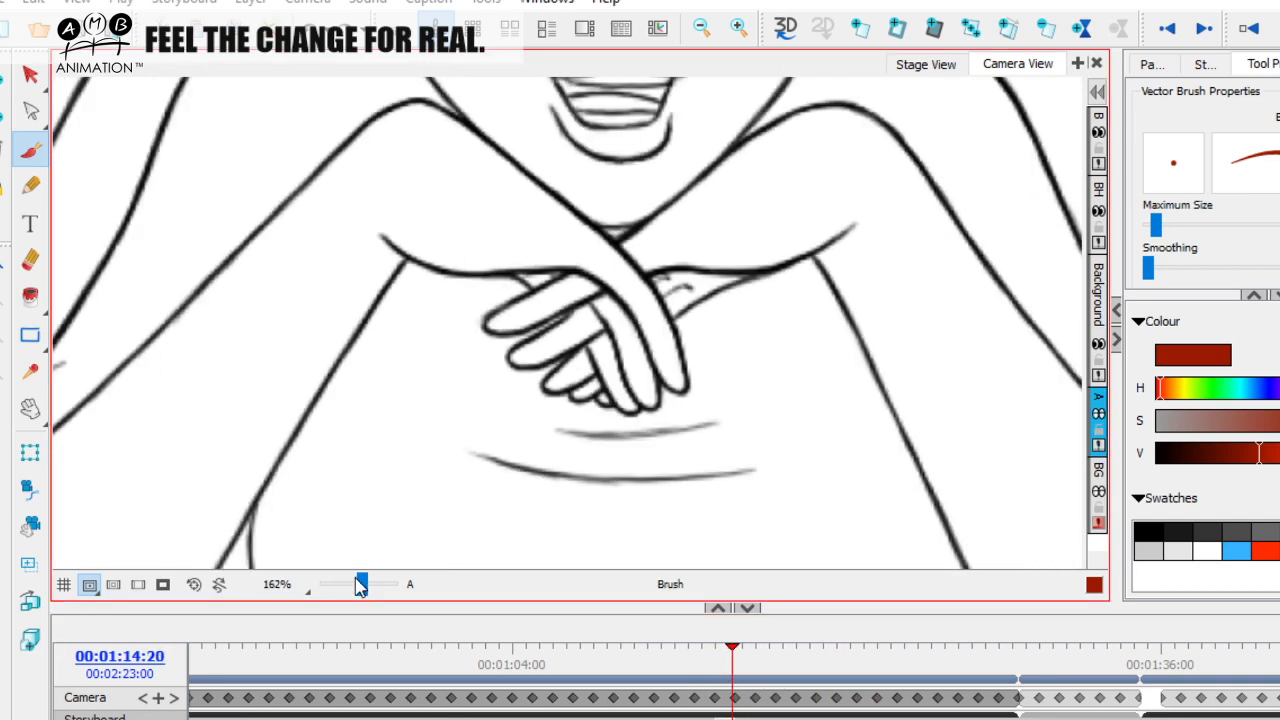
scroll(428, 421, down, 5)
scroll(500, 450, up, 5)
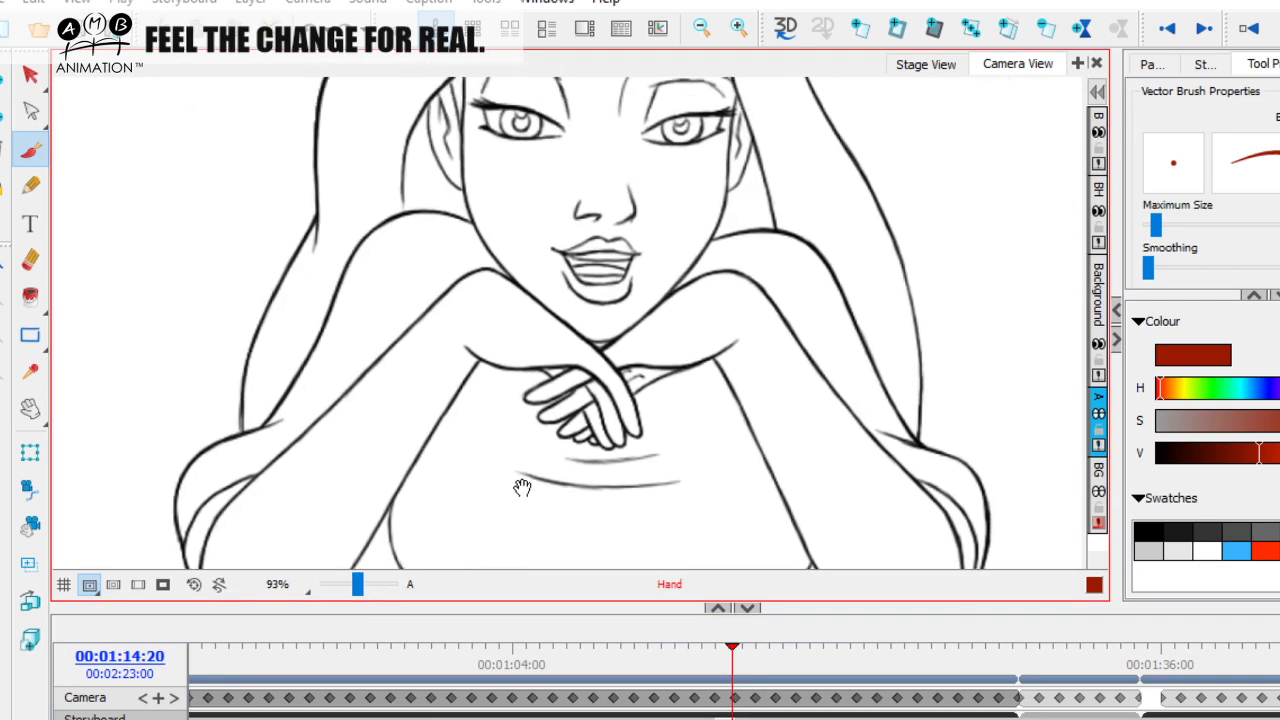
mouse_move(722, 672)
mouse_down()
mouse_move(694, 655)
mouse_move(750, 653)
mouse_up()
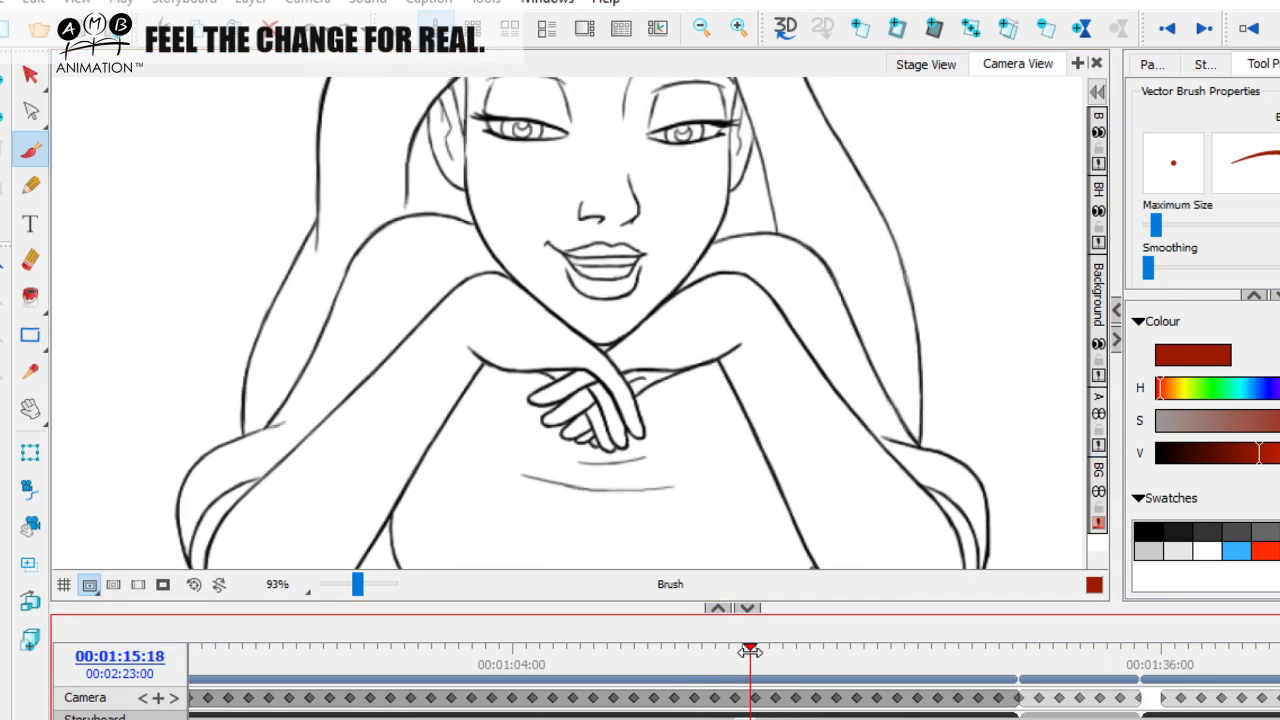
drag(581, 411, 576, 398)
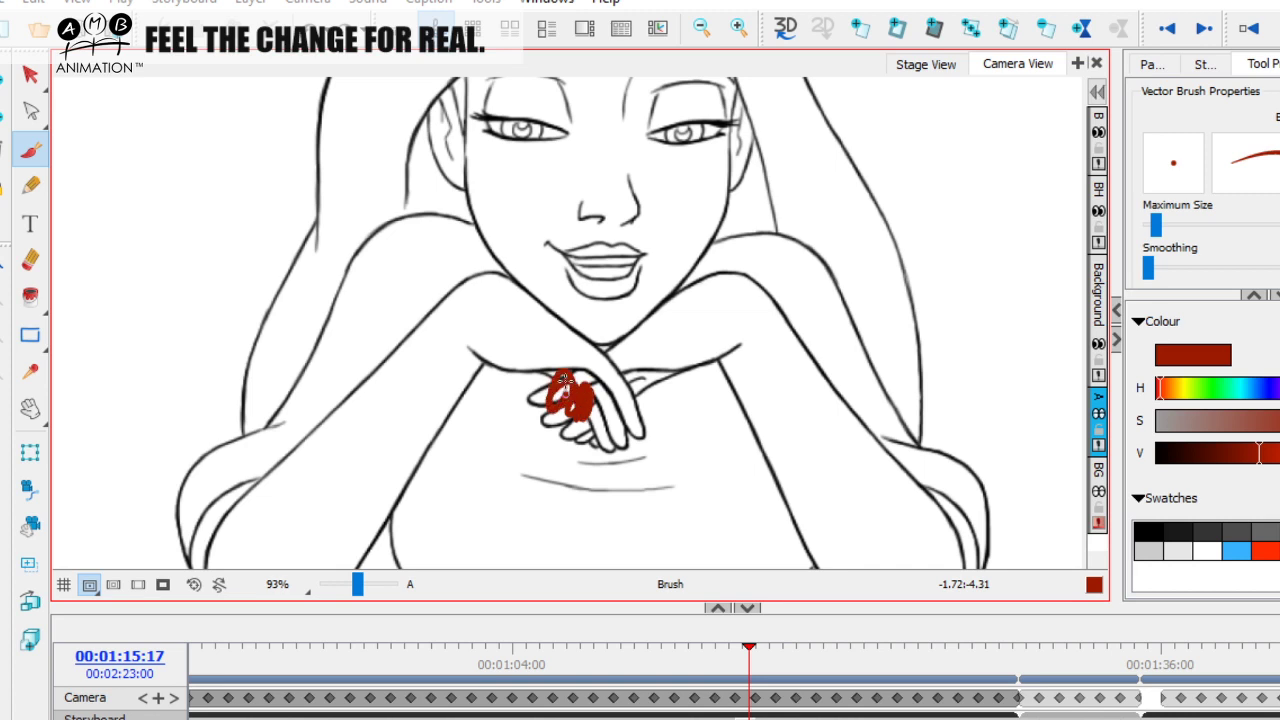
Mark the fingers of the upper hand in red at 00:01:06:08 and at 00:01:17:21
mouse_move(749, 648)
mouse_down()
mouse_move(500, 651)
mouse_move(811, 641)
mouse_move(443, 648)
mouse_move(580, 648)
mouse_move(522, 648)
mouse_up()
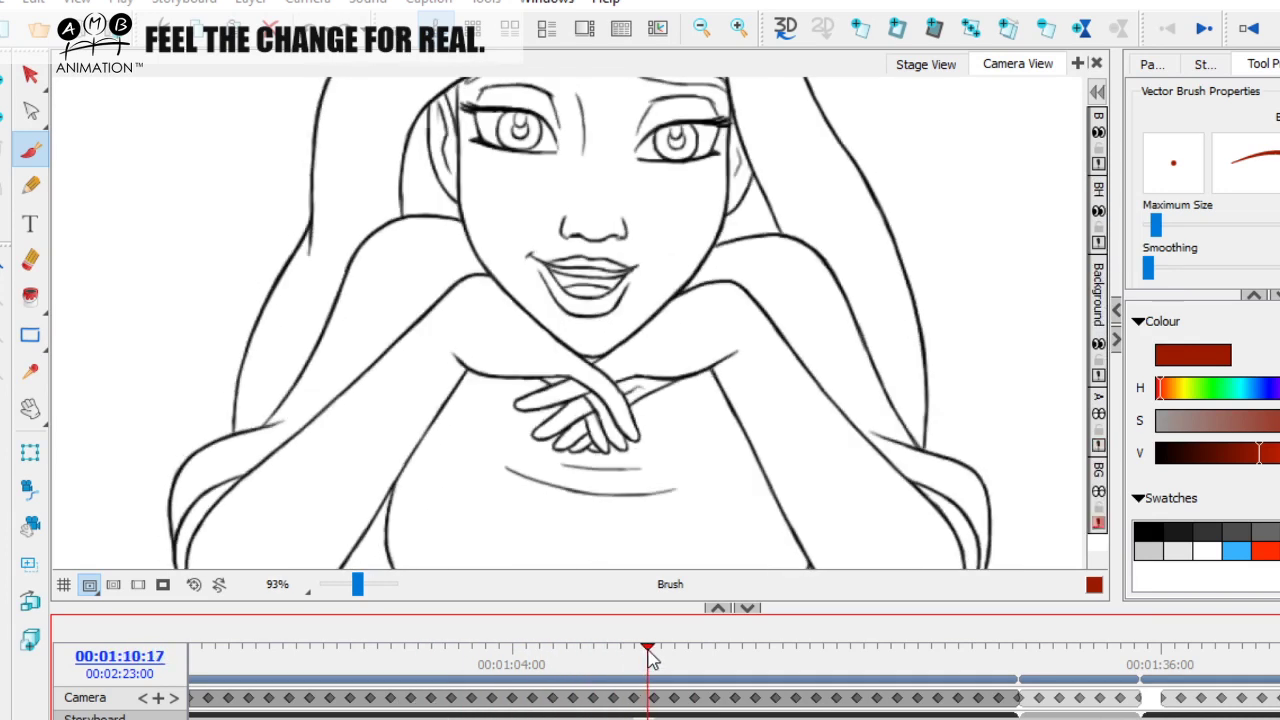
drag(533, 445, 558, 424)
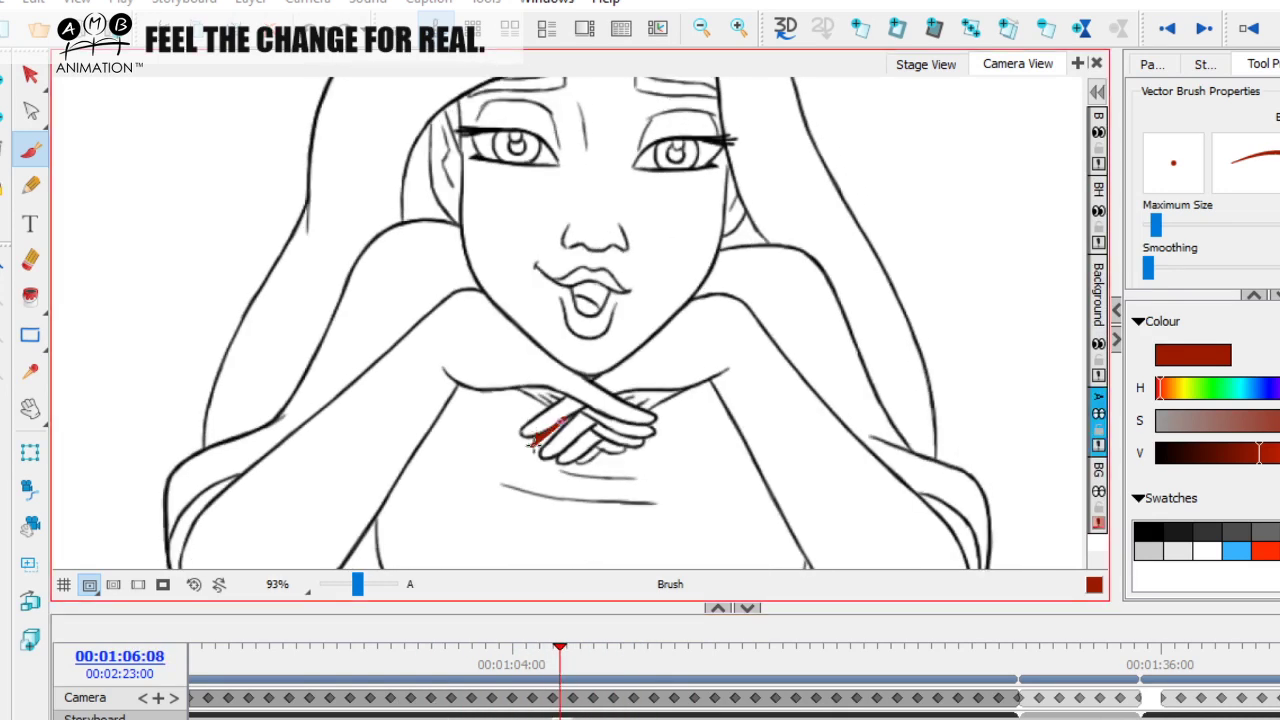
mouse_move(569, 648)
mouse_down()
mouse_move(486, 652)
mouse_move(771, 650)
mouse_move(817, 637)
mouse_move(647, 651)
mouse_move(792, 650)
mouse_up()
drag(556, 410, 567, 414)
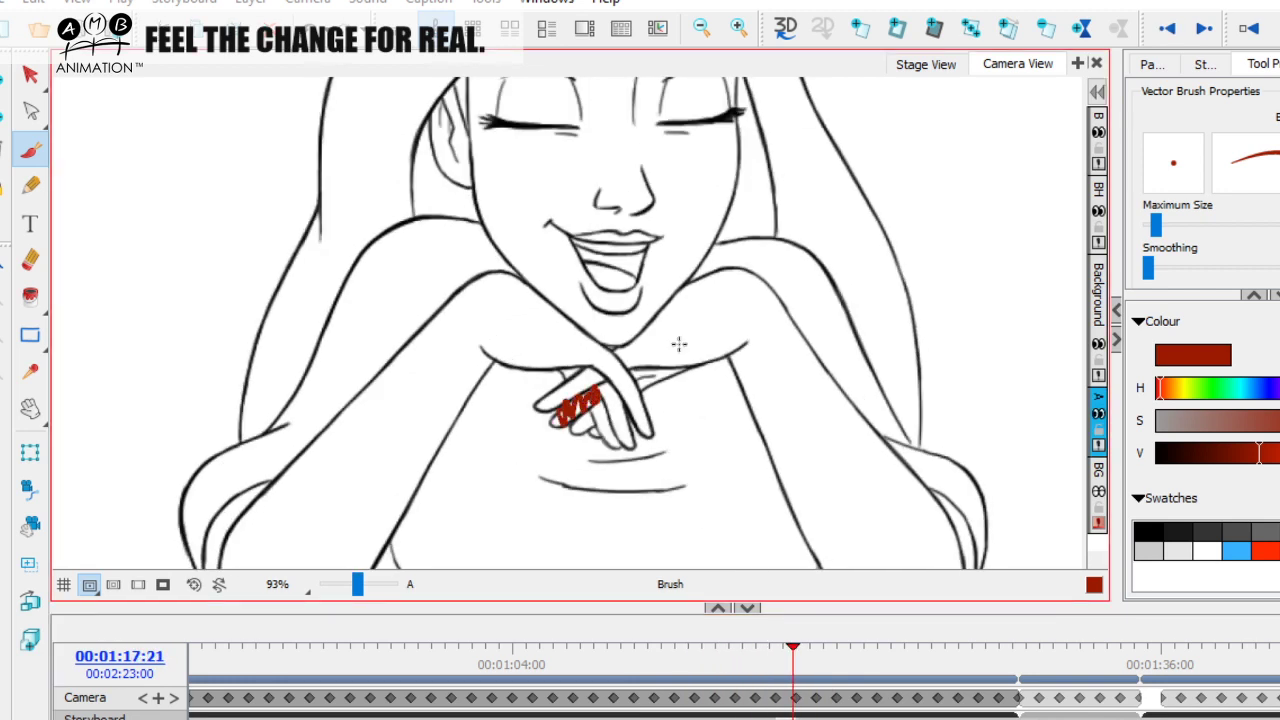
Check the hands at 00:01:23:18, then mark the upper hand's fingers in red at 00:01:21:22 and 00:01:20:04
mouse_move(792, 650)
mouse_down()
mouse_move(700, 650)
mouse_move(906, 641)
mouse_up()
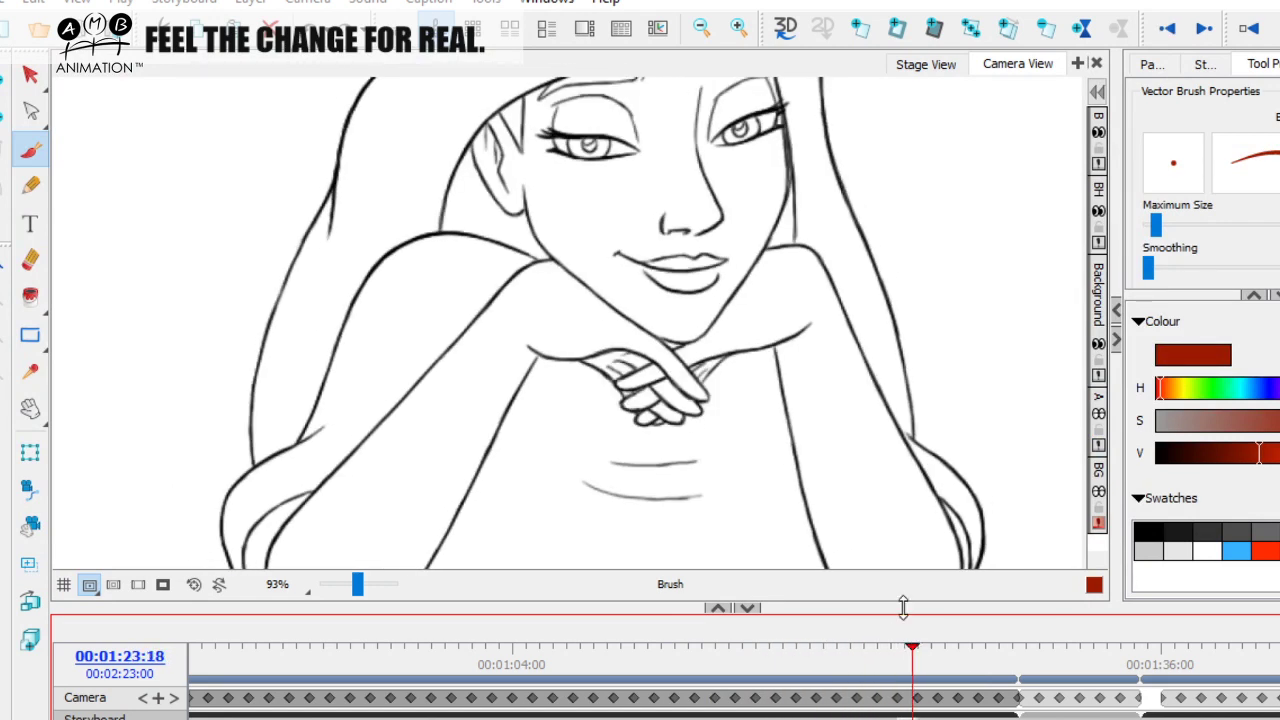
drag(358, 586, 364, 586)
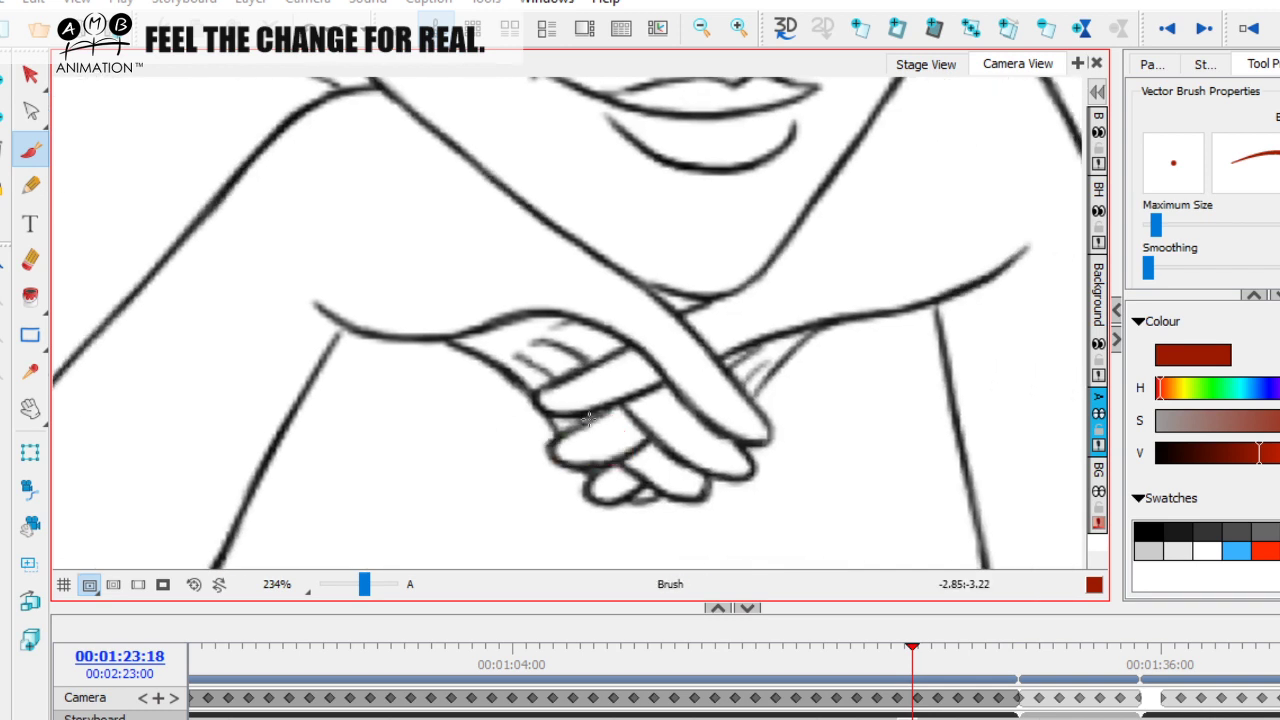
drag(908, 668, 875, 668)
drag(546, 441, 548, 452)
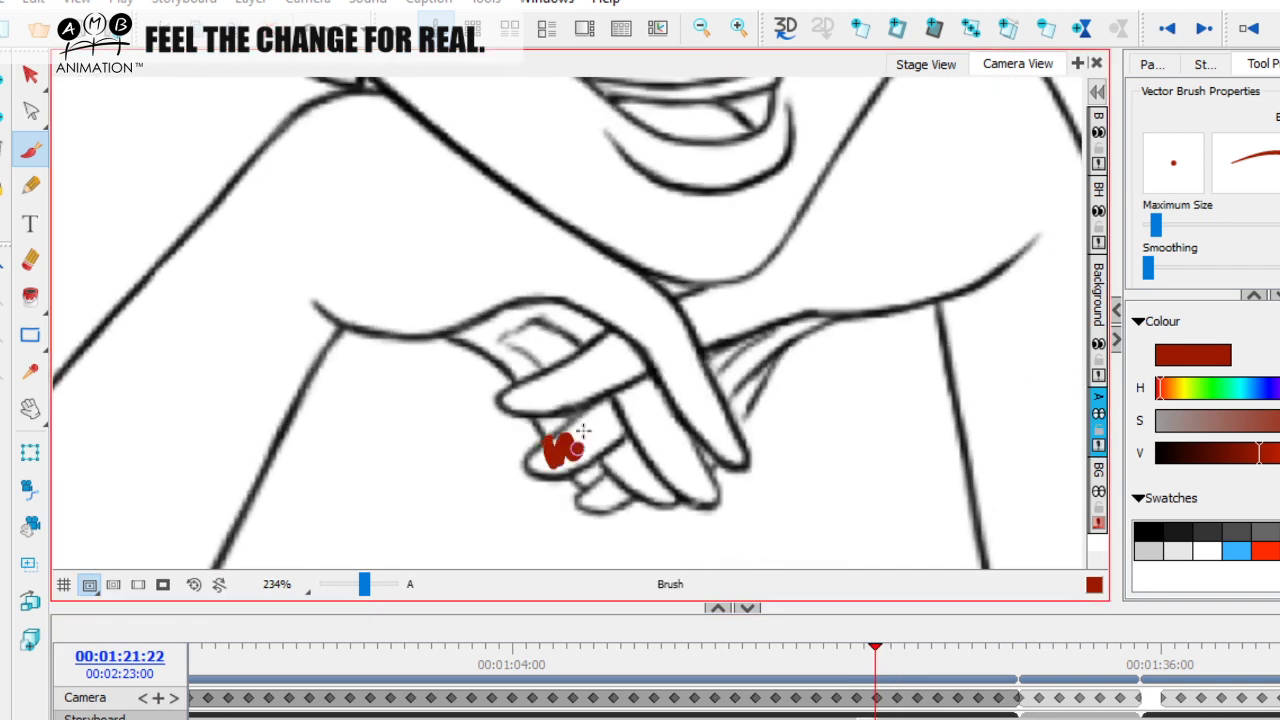
mouse_move(875, 668)
mouse_down()
mouse_move(843, 668)
mouse_move(1000, 660)
mouse_move(757, 660)
mouse_move(840, 660)
mouse_up()
drag(545, 360, 467, 415)
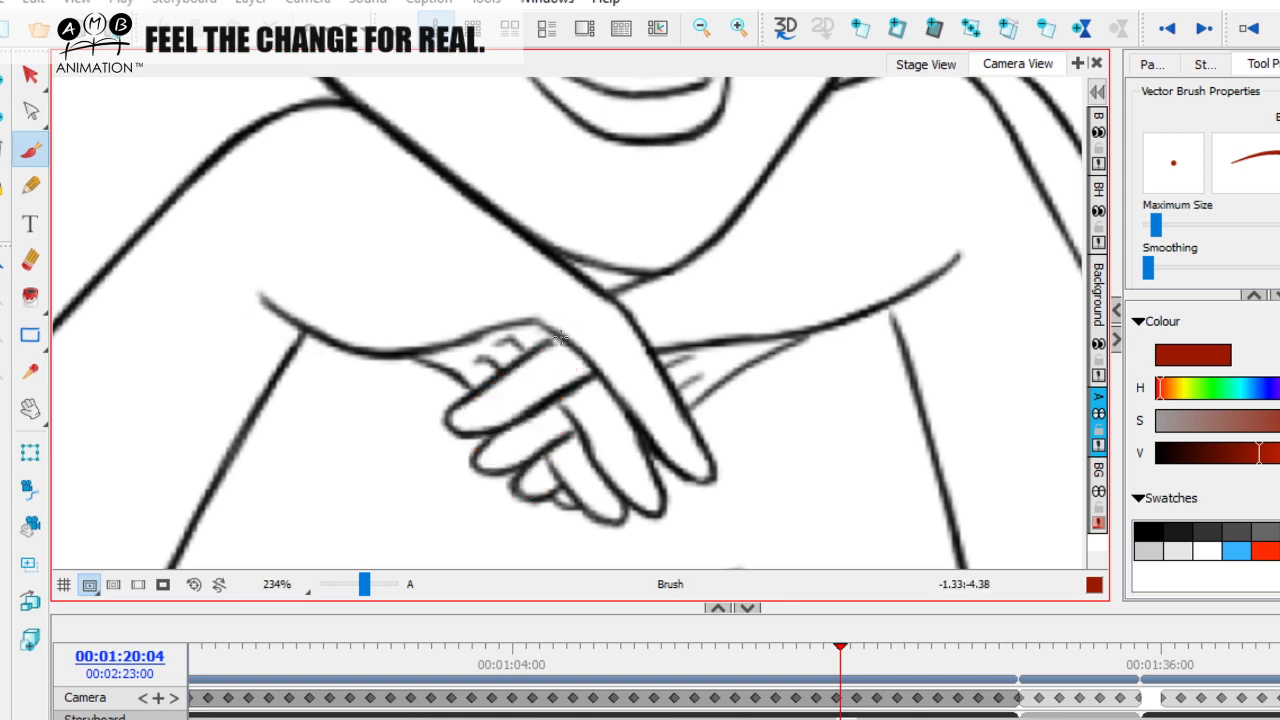
Compare the whole figure at 00:01:20:04 and 00:01:07:08, and mark the upper hand's fingers in red at 00:01:11:13
drag(370, 597, 357, 594)
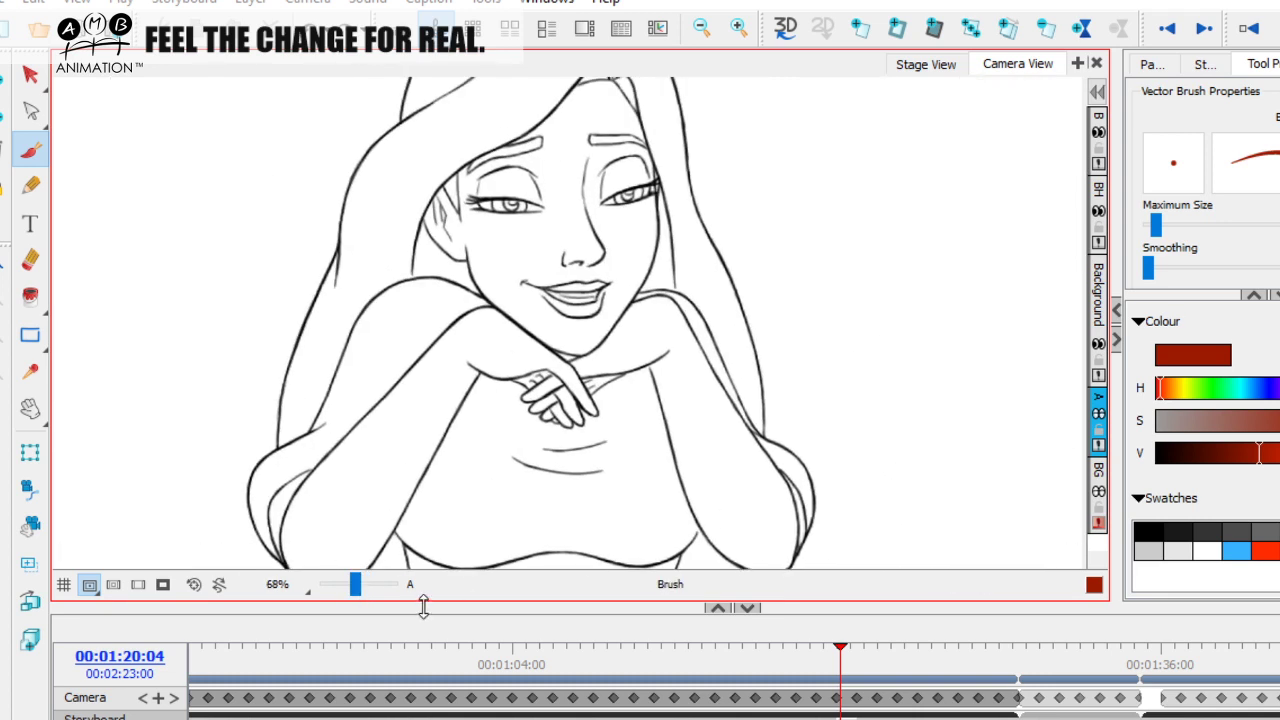
click(355, 590)
mouse_move(812, 667)
mouse_down()
mouse_move(686, 668)
mouse_move(700, 670)
mouse_move(509, 703)
mouse_move(602, 684)
mouse_move(553, 690)
mouse_move(581, 686)
mouse_up()
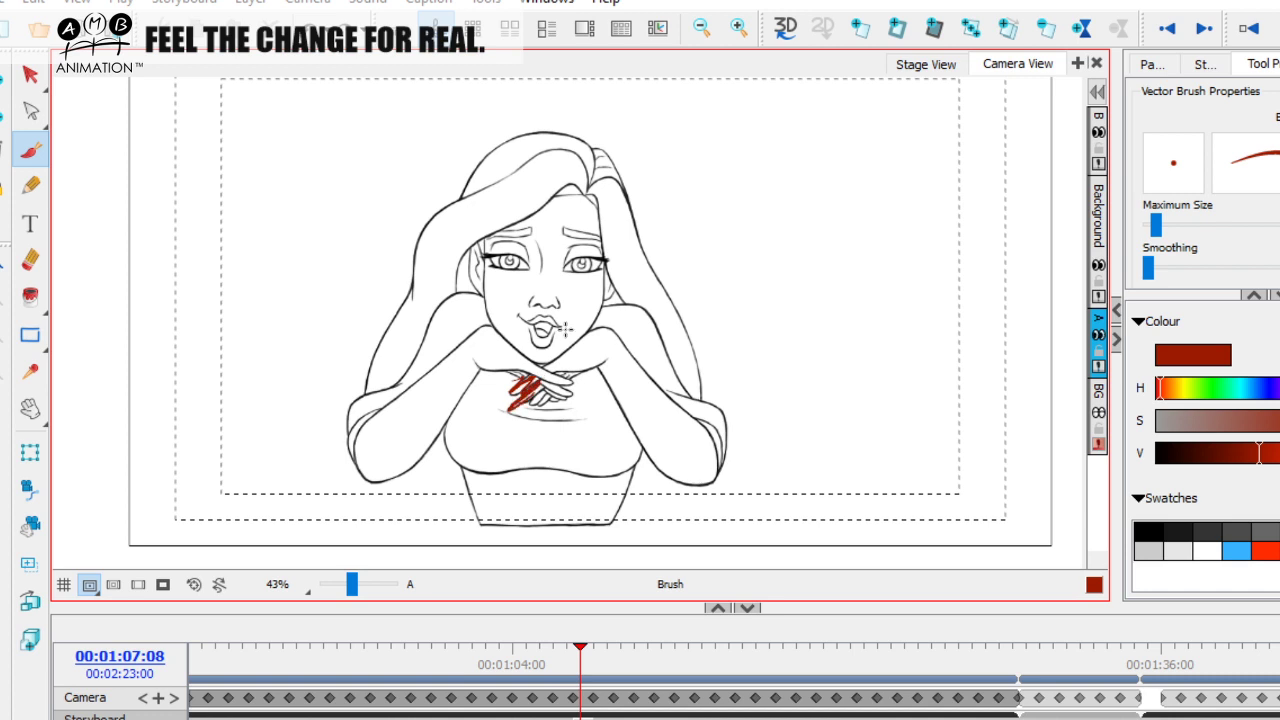
mouse_move(572, 663)
mouse_down()
mouse_move(526, 663)
mouse_move(638, 665)
mouse_up()
drag(683, 660, 664, 660)
mouse_move(514, 378)
mouse_down()
mouse_move(540, 386)
mouse_move(528, 376)
mouse_up()
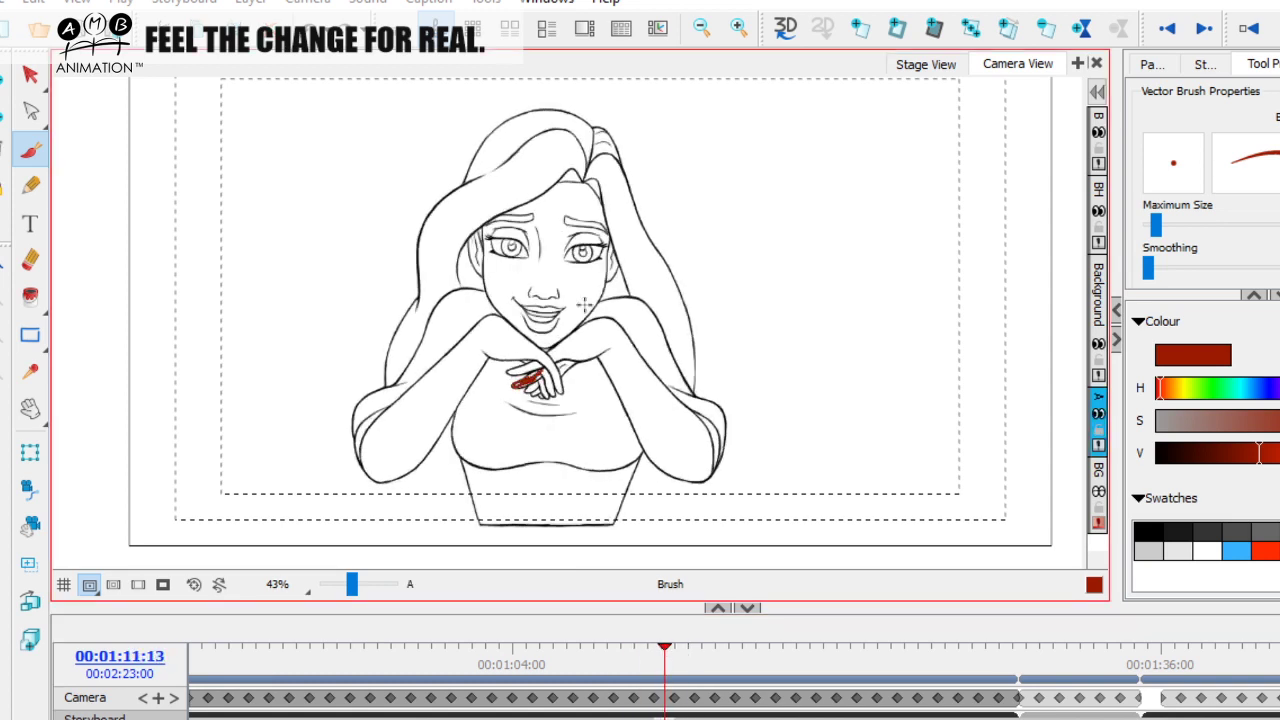
Mark the tip of the upper hand's second finger in red at 00:01:11:20
drag(351, 584, 356, 585)
mouse_move(664, 660)
mouse_down()
mouse_move(637, 660)
mouse_move(688, 660)
mouse_move(650, 660)
mouse_move(660, 654)
mouse_up()
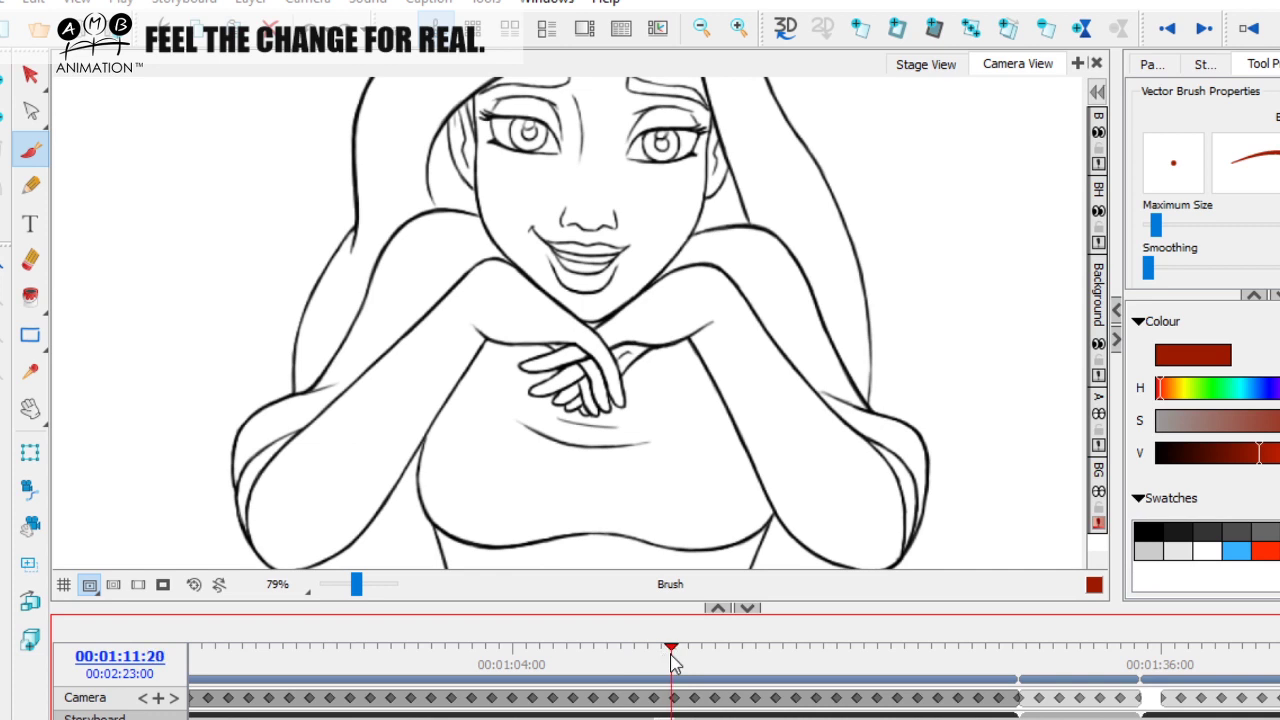
drag(532, 386, 540, 393)
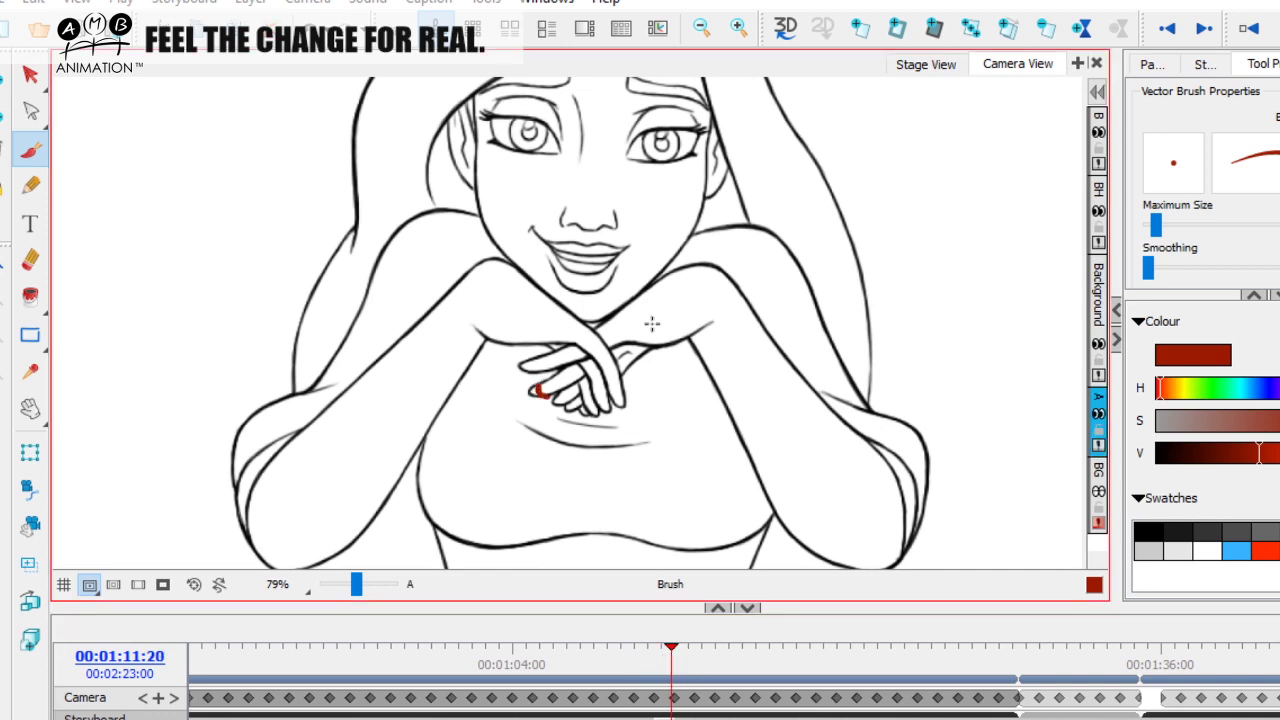
Compare the hand poses at 00:01:14:01 and 00:01:12:02, and scribble red over the fingers at 00:01:16:01
mouse_move(670, 652)
mouse_down()
mouse_move(811, 650)
mouse_move(712, 645)
mouse_up()
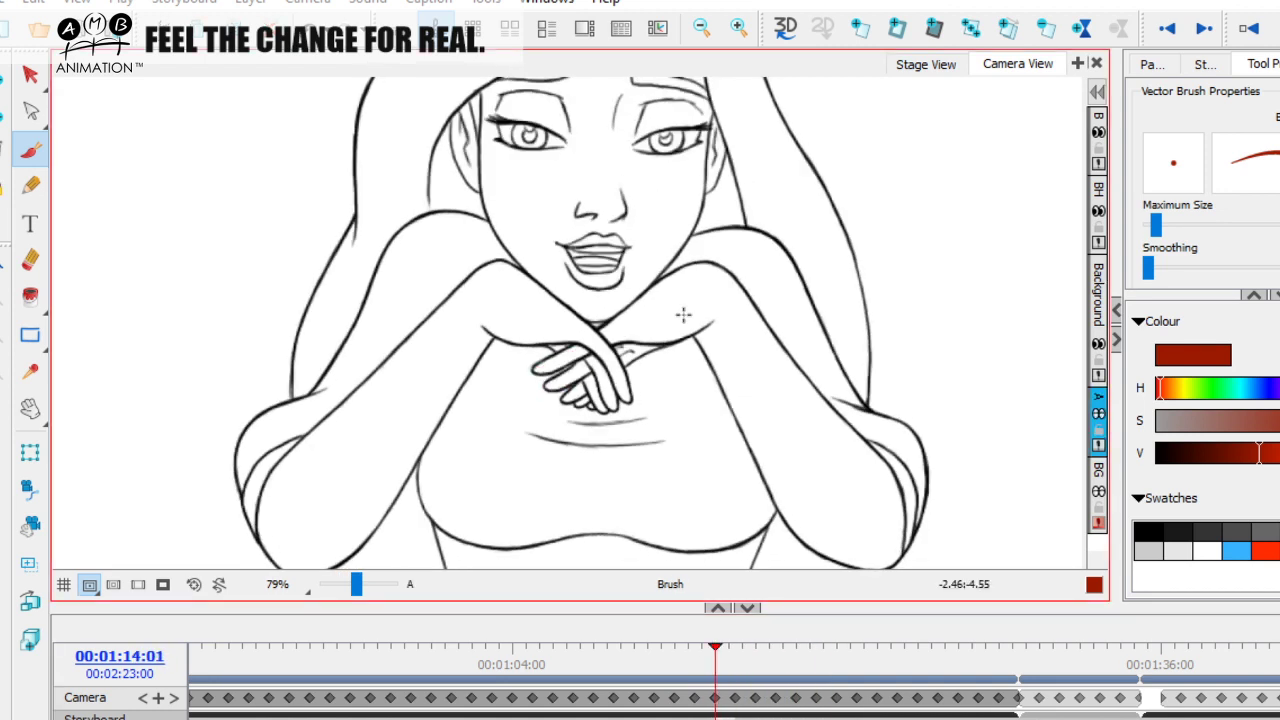
drag(715, 648, 676, 648)
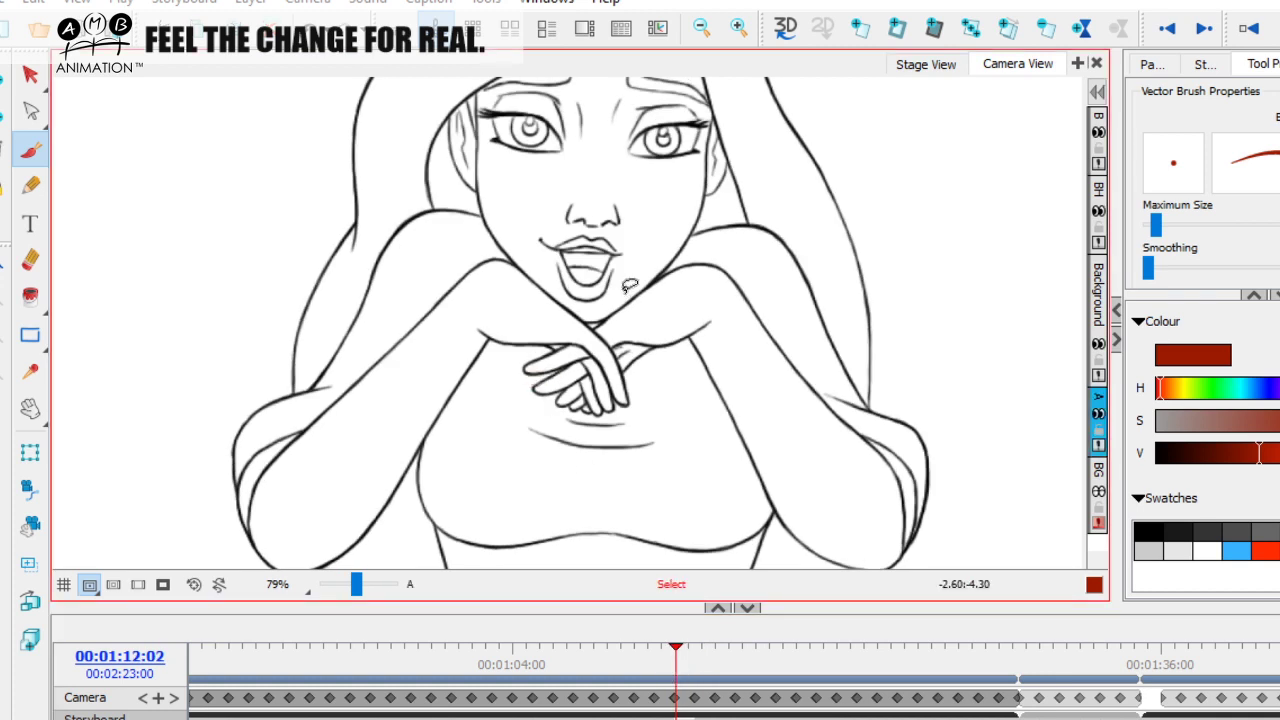
mouse_move(676, 645)
mouse_down()
mouse_move(663, 645)
mouse_move(940, 643)
mouse_move(697, 645)
mouse_move(837, 645)
mouse_move(757, 645)
mouse_up()
drag(572, 374, 557, 397)
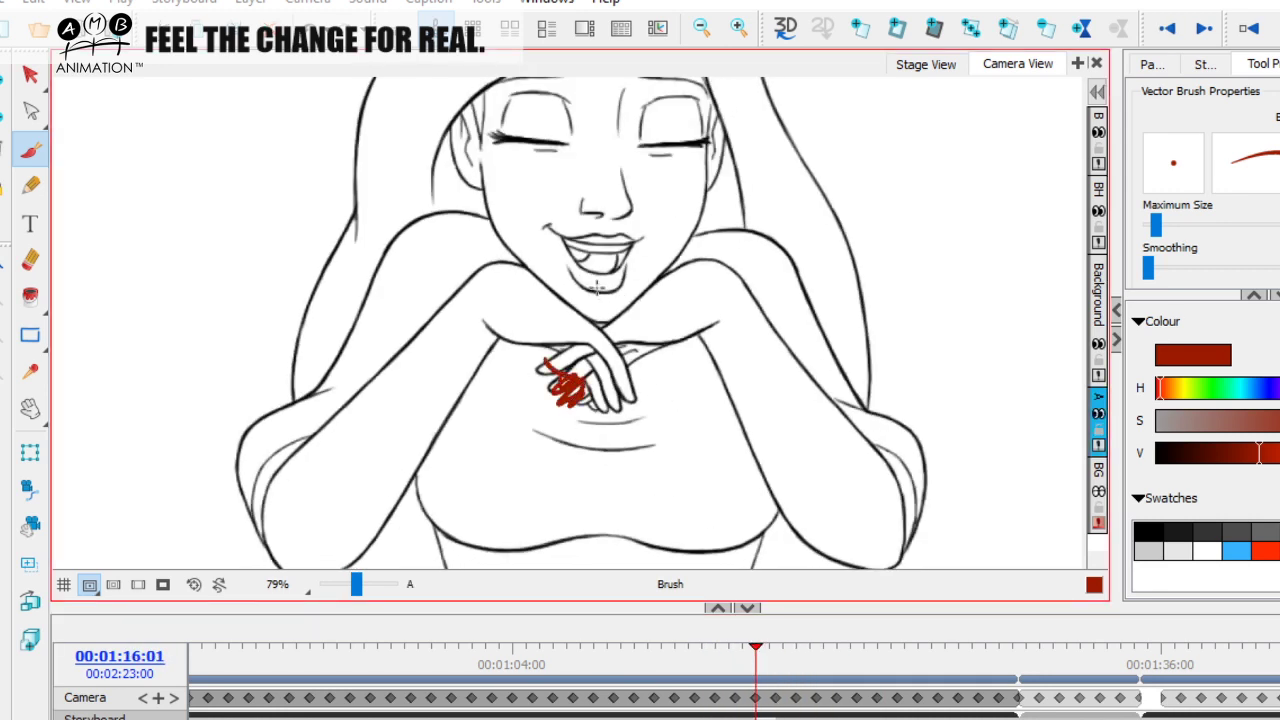
Outline the visible part of the lower hand behind the fingers in red at 00:01:16:01, then undo the stroke
drag(661, 332, 443, 509)
scroll(443, 509, up, 3)
drag(608, 440, 558, 423)
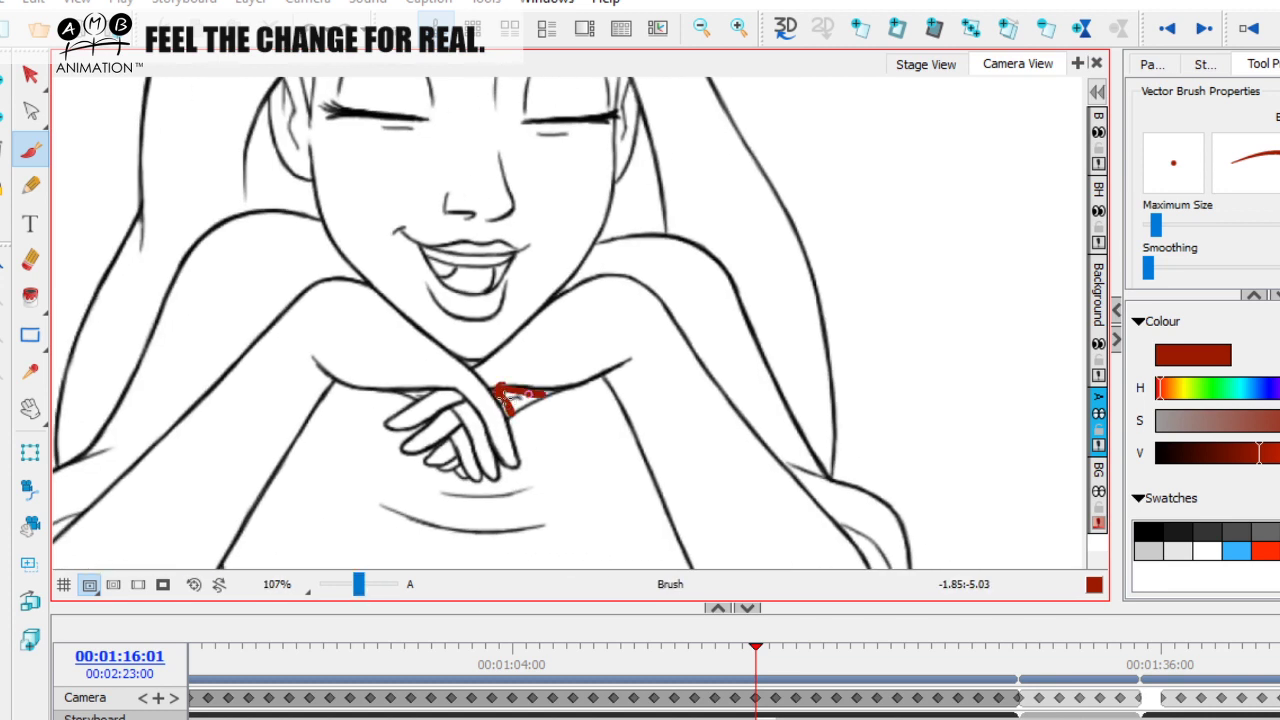
key(ctrl+z)
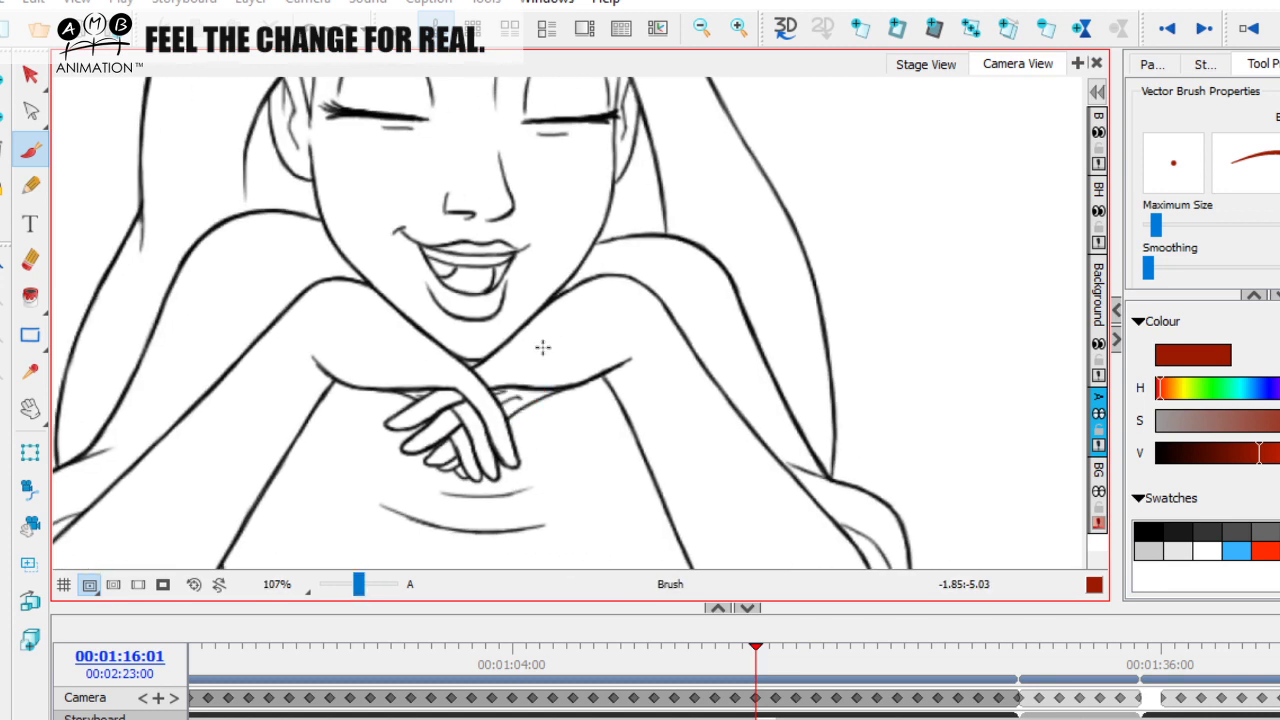
Trace the lower hand's lines in red on the rough sketch at 00:00:36:12, then undo the strokes
scroll(500, 680, left, 5)
mouse_move(500, 662)
mouse_down()
mouse_move(435, 663)
mouse_move(511, 662)
mouse_up()
drag(603, 491, 633, 320)
drag(609, 447, 609, 312)
mouse_move(509, 662)
mouse_down()
mouse_move(428, 662)
mouse_move(500, 662)
mouse_move(462, 674)
mouse_move(571, 668)
mouse_move(405, 672)
mouse_move(477, 663)
mouse_move(462, 665)
mouse_up()
mouse_move(512, 453)
mouse_down()
mouse_move(531, 417)
mouse_move(586, 383)
mouse_up()
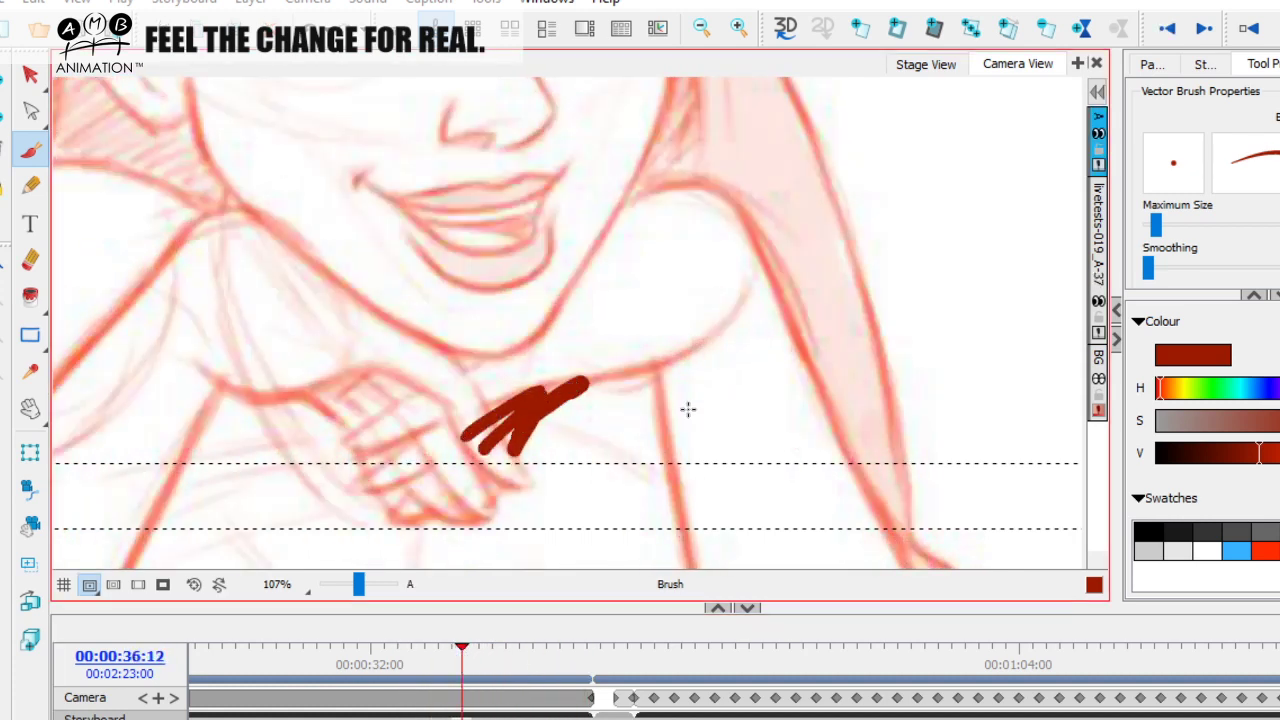
key(ctrl+z)
key(ctrl+z)
Compare the crossed hands at 00:01:25:00 and mark the lower hand's edge in red at 00:01:21:04
scroll(700, 680, down, 5)
click(963, 664)
click(905, 667)
click(936, 664)
scroll(589, 483, up, 2)
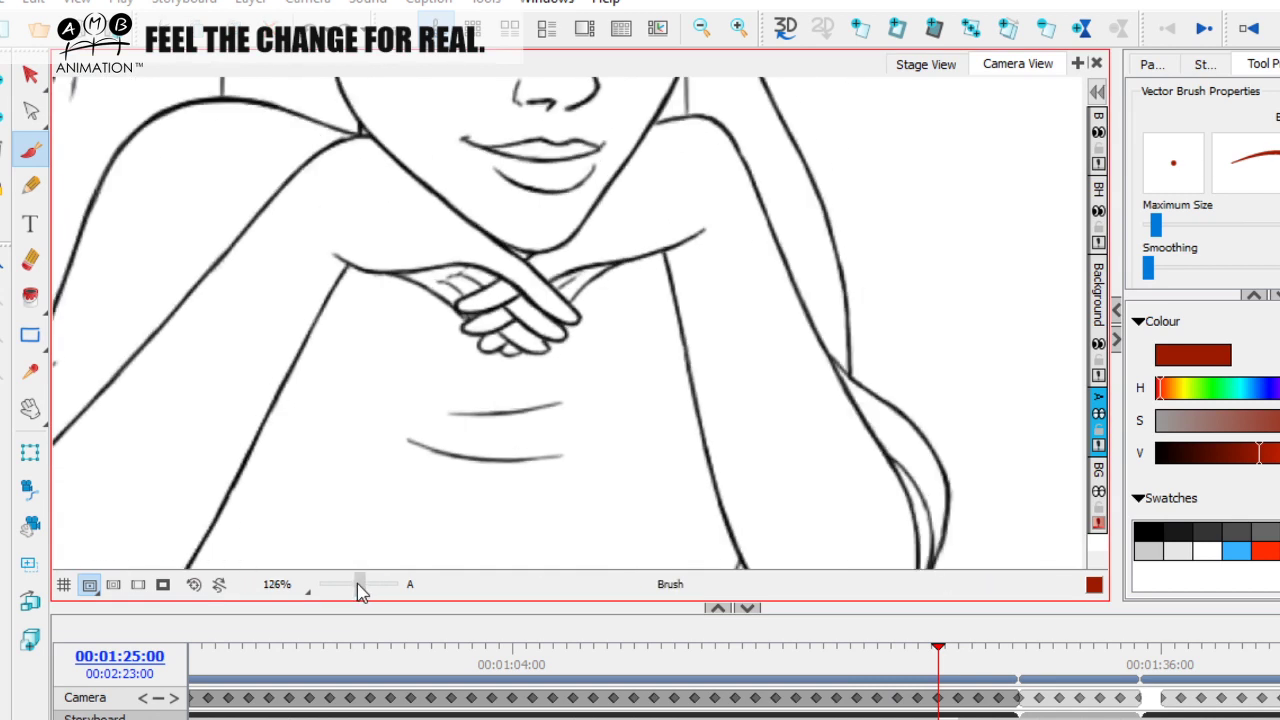
drag(542, 385, 526, 425)
drag(366, 590, 378, 590)
drag(709, 444, 695, 458)
mouse_move(936, 659)
mouse_down()
mouse_move(1023, 664)
mouse_move(833, 665)
mouse_move(771, 650)
mouse_move(809, 663)
mouse_move(911, 641)
mouse_move(846, 643)
mouse_move(860, 646)
mouse_up()
drag(539, 342, 527, 369)
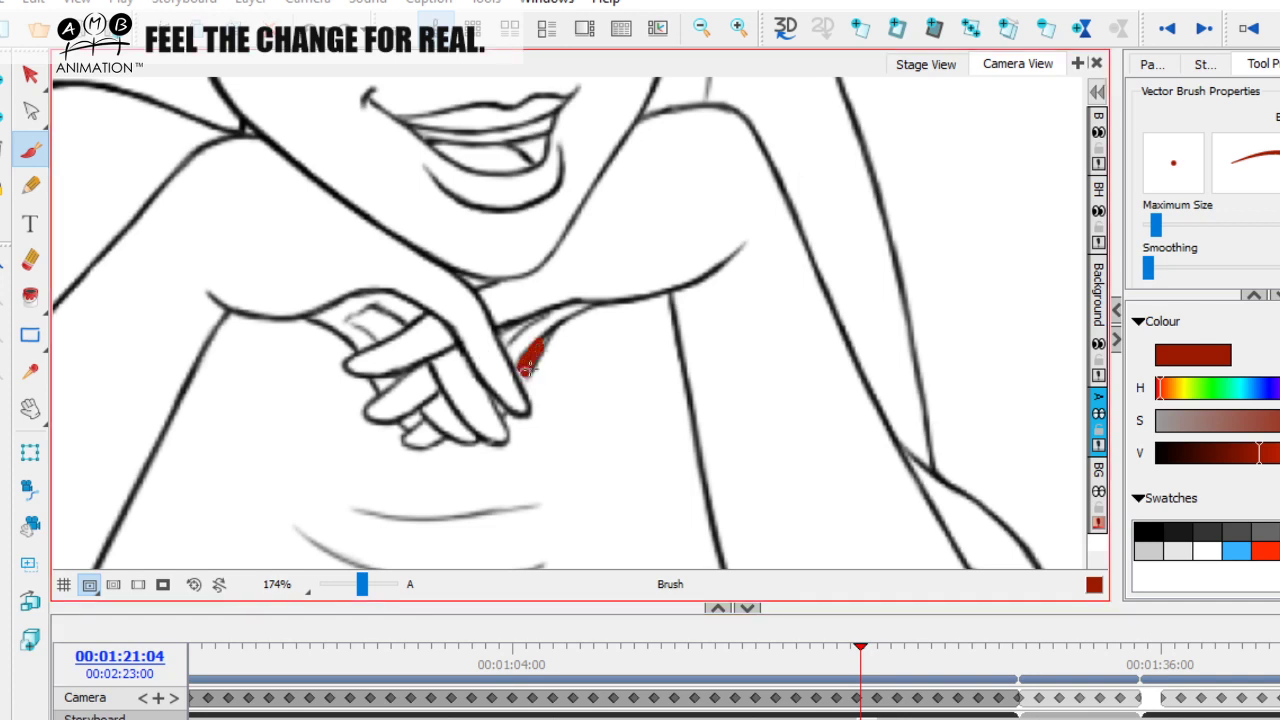
Fill the lower hand's visible area with red at 00:01:19:21, 00:01:25:12 and 00:01:21:05, undoing the strokes each time
mouse_move(842, 662)
mouse_down()
mouse_move(923, 660)
mouse_move(797, 660)
mouse_move(883, 662)
mouse_move(833, 662)
mouse_up()
drag(460, 375, 520, 332)
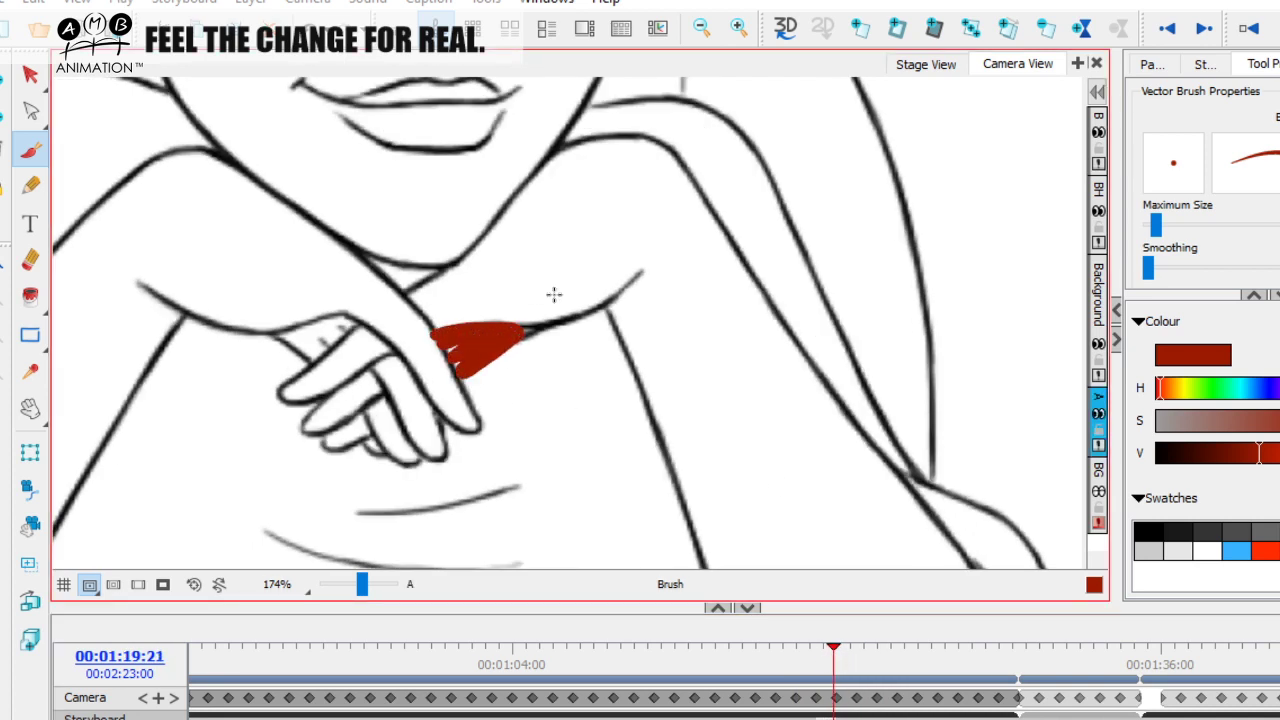
key(ctrl+z)
mouse_move(833, 670)
mouse_down()
mouse_move(971, 665)
mouse_move(948, 665)
mouse_up()
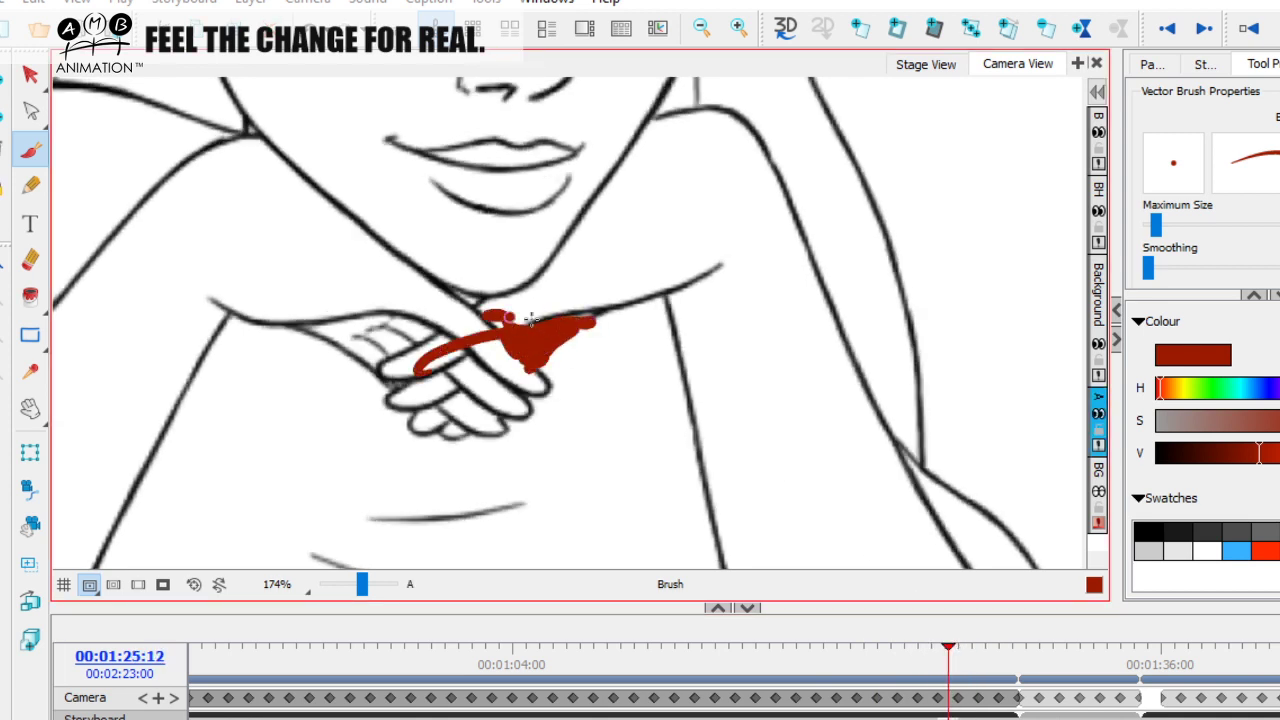
key(ctrl+z)
mouse_move(943, 668)
mouse_down()
mouse_move(809, 668)
mouse_move(852, 674)
mouse_up()
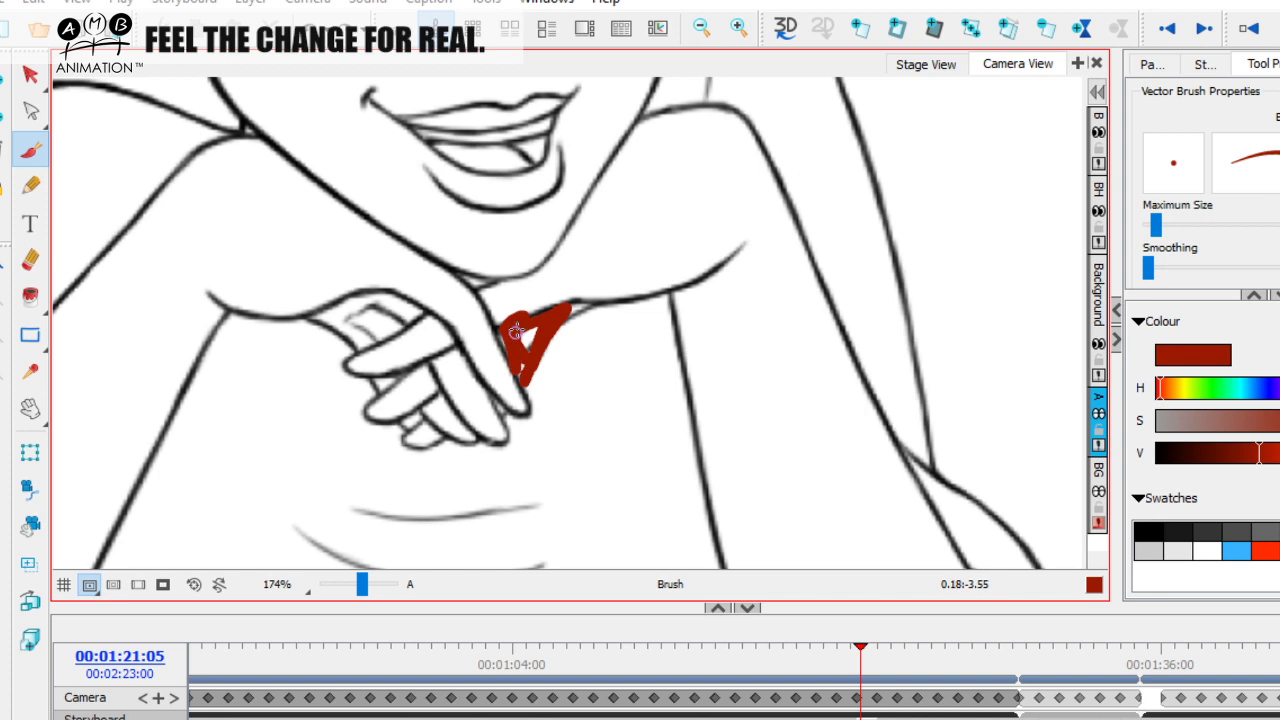
key(ctrl+z)
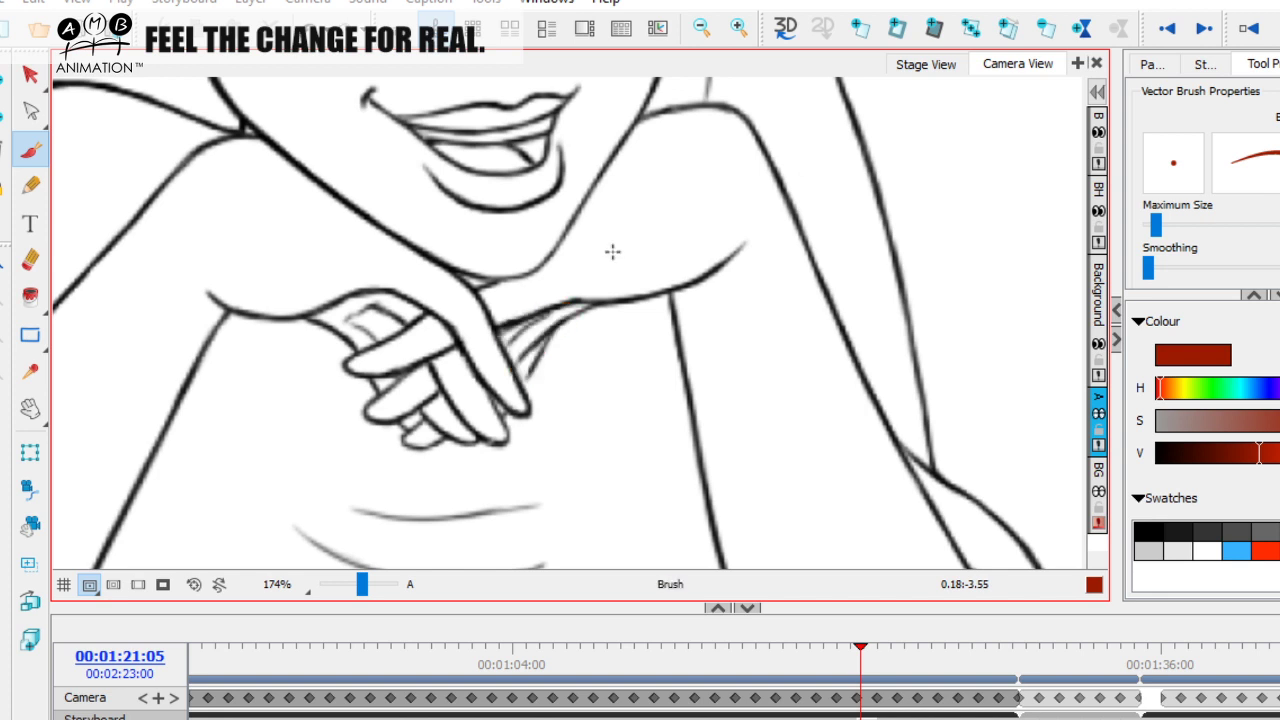
Sketch the lower hand's fan-shaped structure in red beside the hands at 00:01:20:12, undo it and switch to the Select tool
mouse_move(860, 645)
mouse_down()
mouse_move(829, 645)
mouse_move(946, 634)
mouse_move(846, 643)
mouse_up()
mouse_move(538, 430)
mouse_down()
mouse_move(583, 410)
mouse_move(574, 449)
mouse_up()
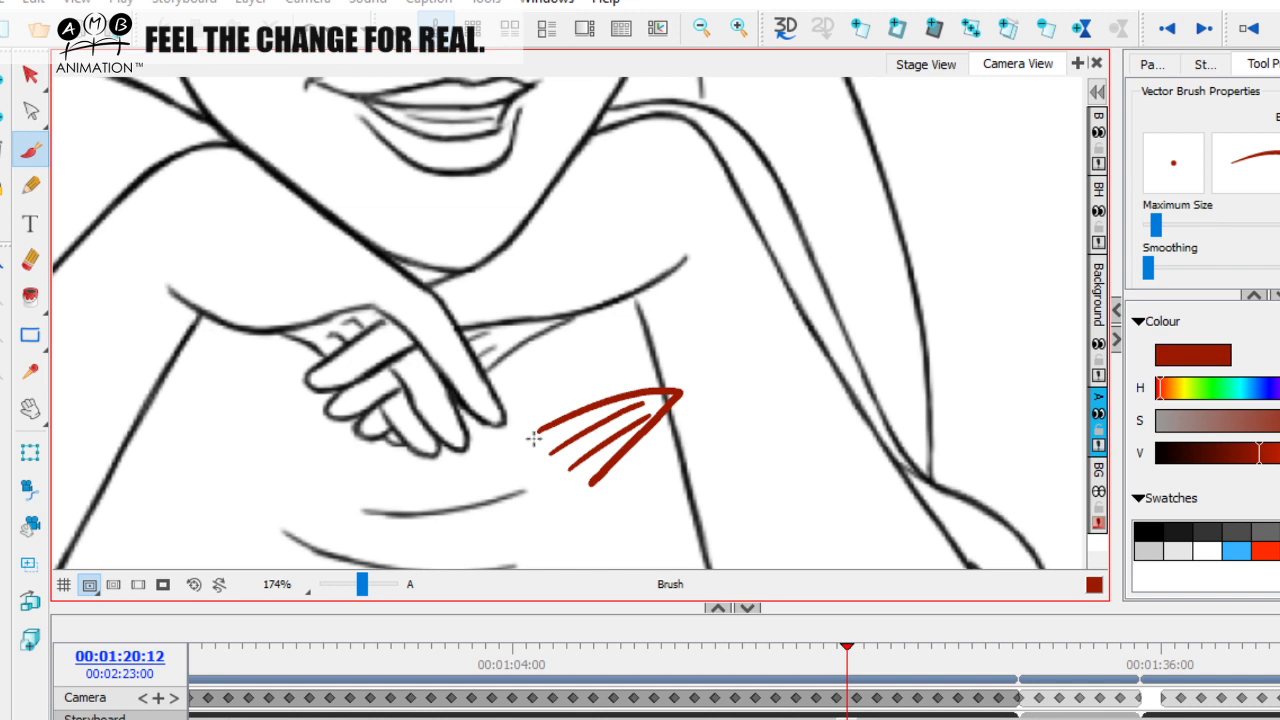
drag(617, 512, 510, 448)
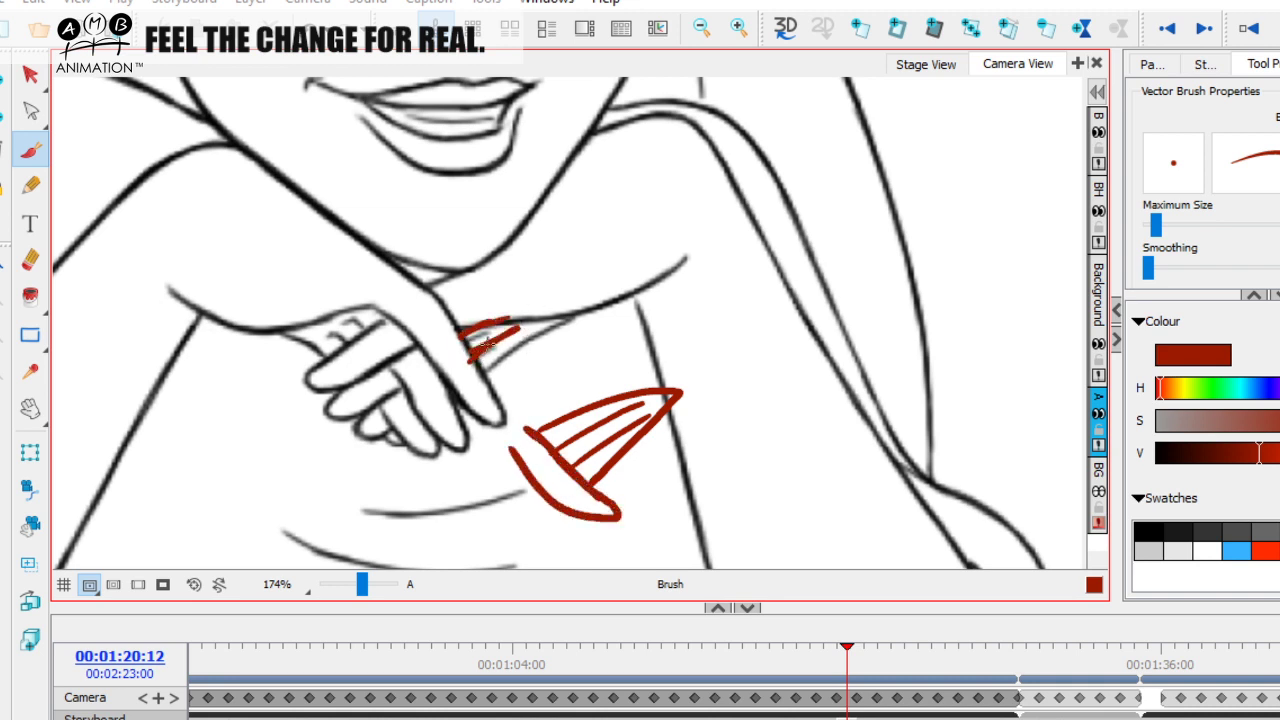
key(ctrl+z)
key(ctrl+z)
click(30, 74)
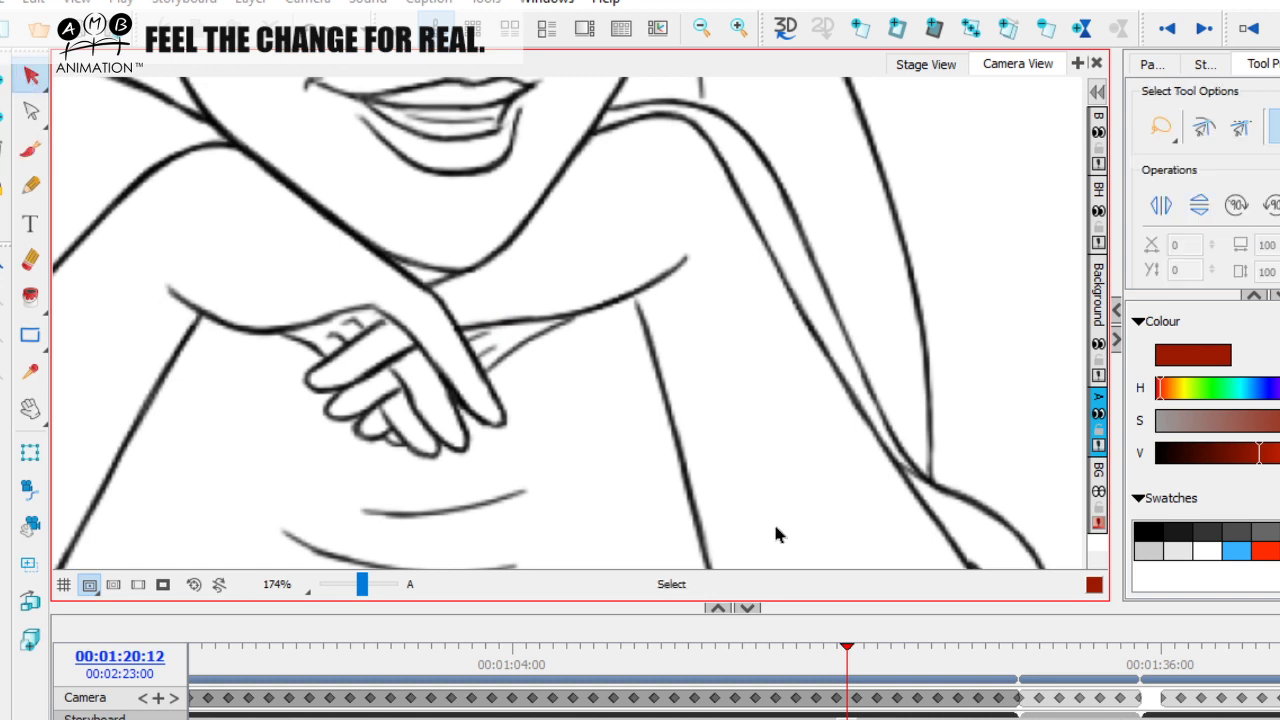
Examine the full figure and its crossed hands at 00:01:25:00, 00:01:25:10 and 00:01:24:02
mouse_move(842, 661)
mouse_down()
mouse_move(907, 657)
mouse_move(814, 653)
mouse_move(922, 640)
mouse_move(838, 640)
mouse_move(986, 611)
mouse_move(808, 640)
mouse_move(934, 620)
mouse_up()
click(357, 585)
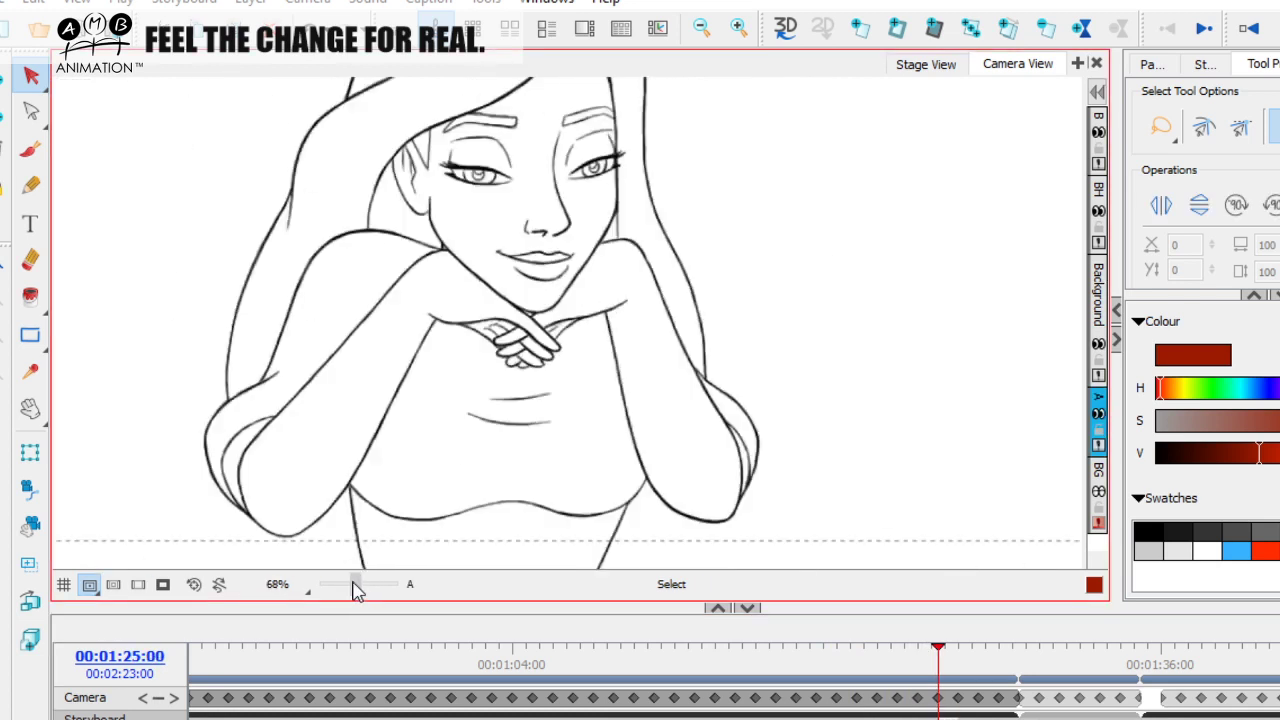
click(354, 585)
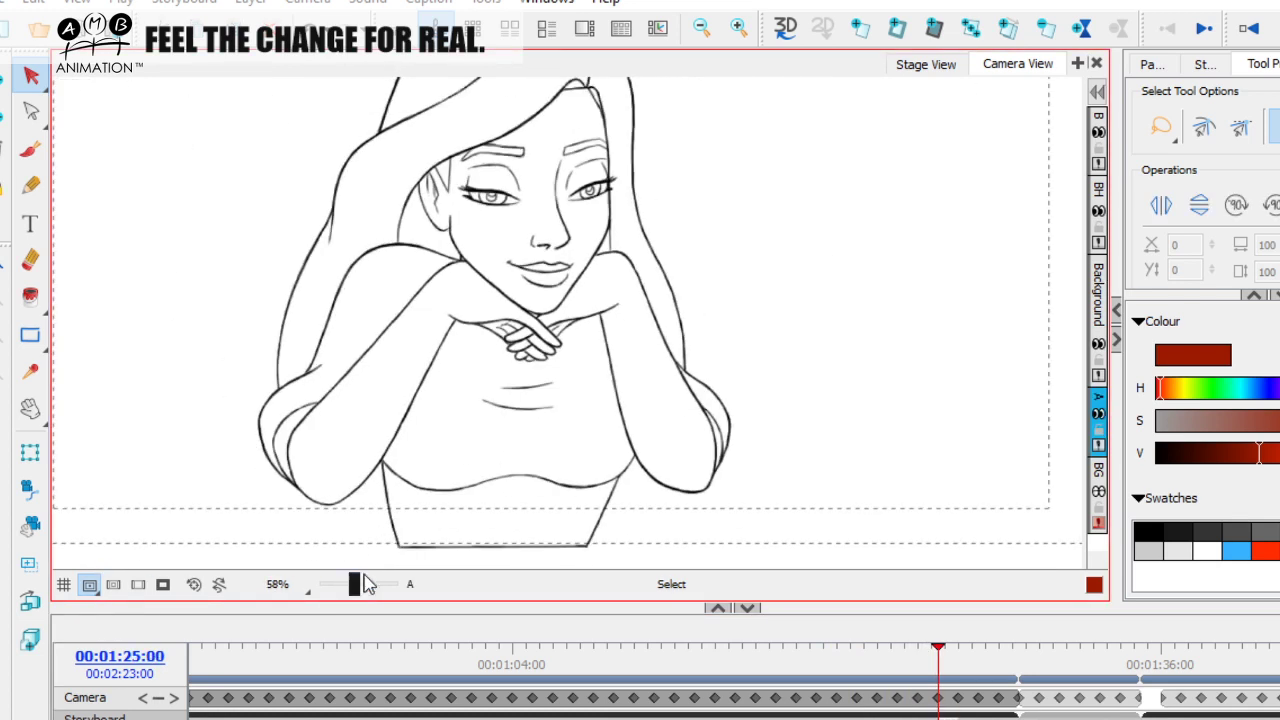
click(351, 585)
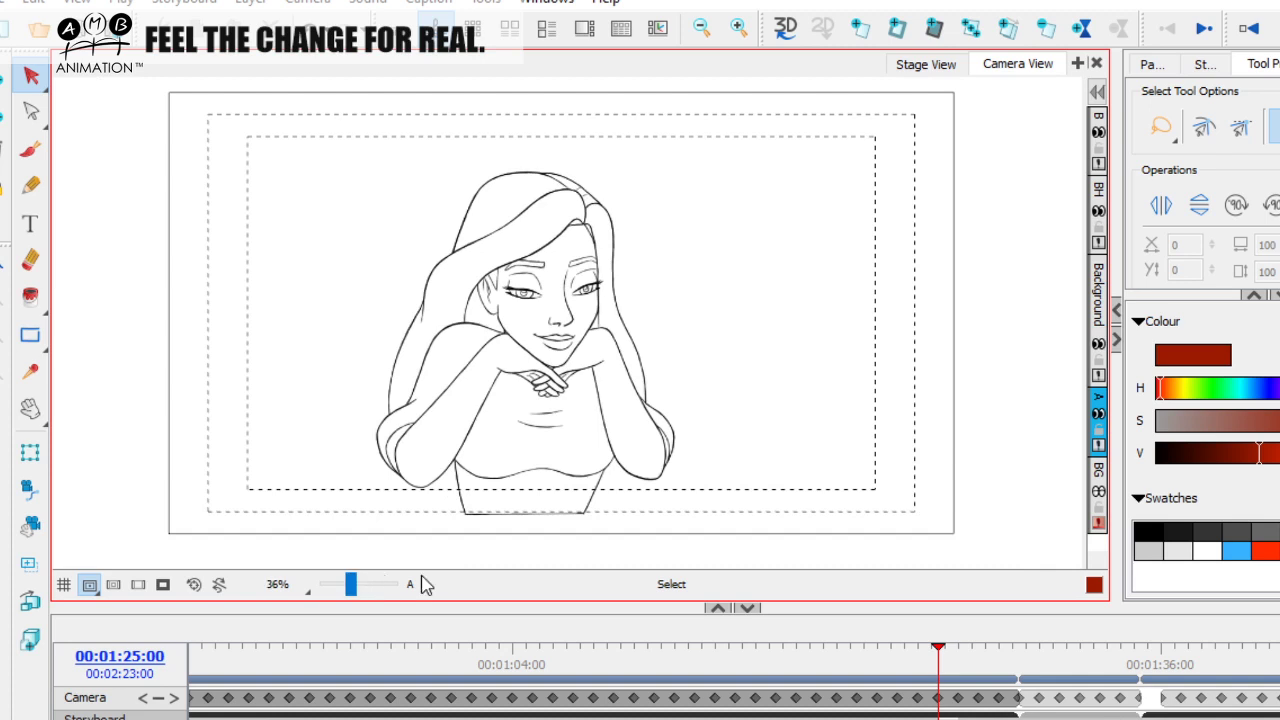
mouse_move(937, 651)
mouse_down()
mouse_move(877, 651)
mouse_move(980, 651)
mouse_move(931, 654)
mouse_move(971, 651)
mouse_move(946, 651)
mouse_up()
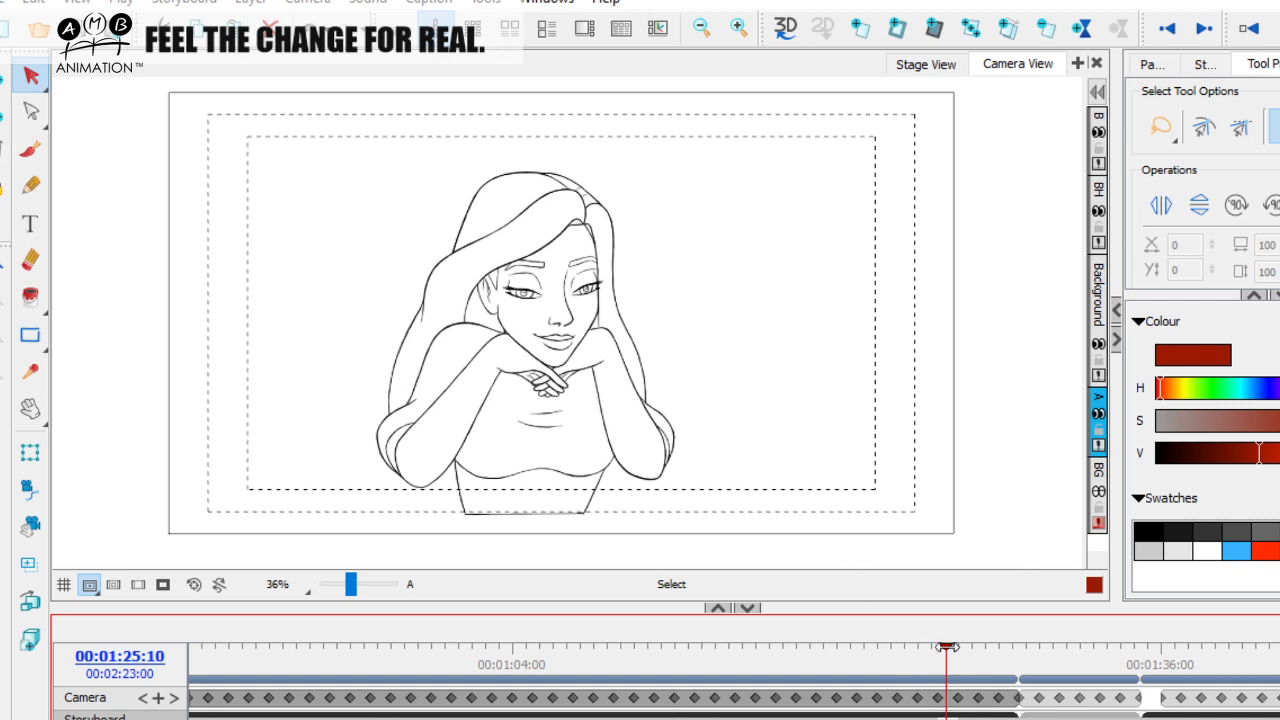
mouse_move(948, 652)
mouse_down()
mouse_move(900, 652)
mouse_move(988, 652)
mouse_move(764, 665)
mouse_move(994, 652)
mouse_move(657, 652)
mouse_move(997, 652)
mouse_move(829, 652)
mouse_move(919, 652)
mouse_up()
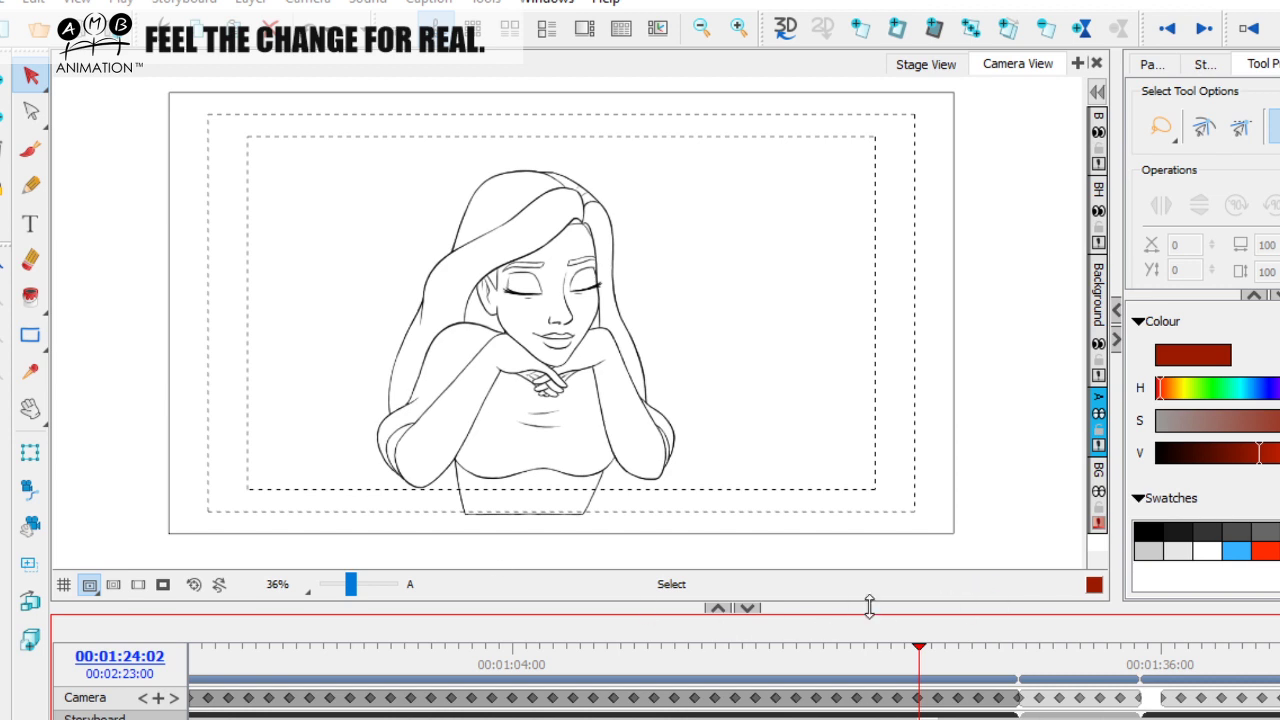
Compare the hands and face at 00:01:21:22, 00:01:25:08, 00:01:14:10, 00:00:58:14 and 00:01:18:22
drag(916, 648, 875, 648)
drag(351, 585, 357, 582)
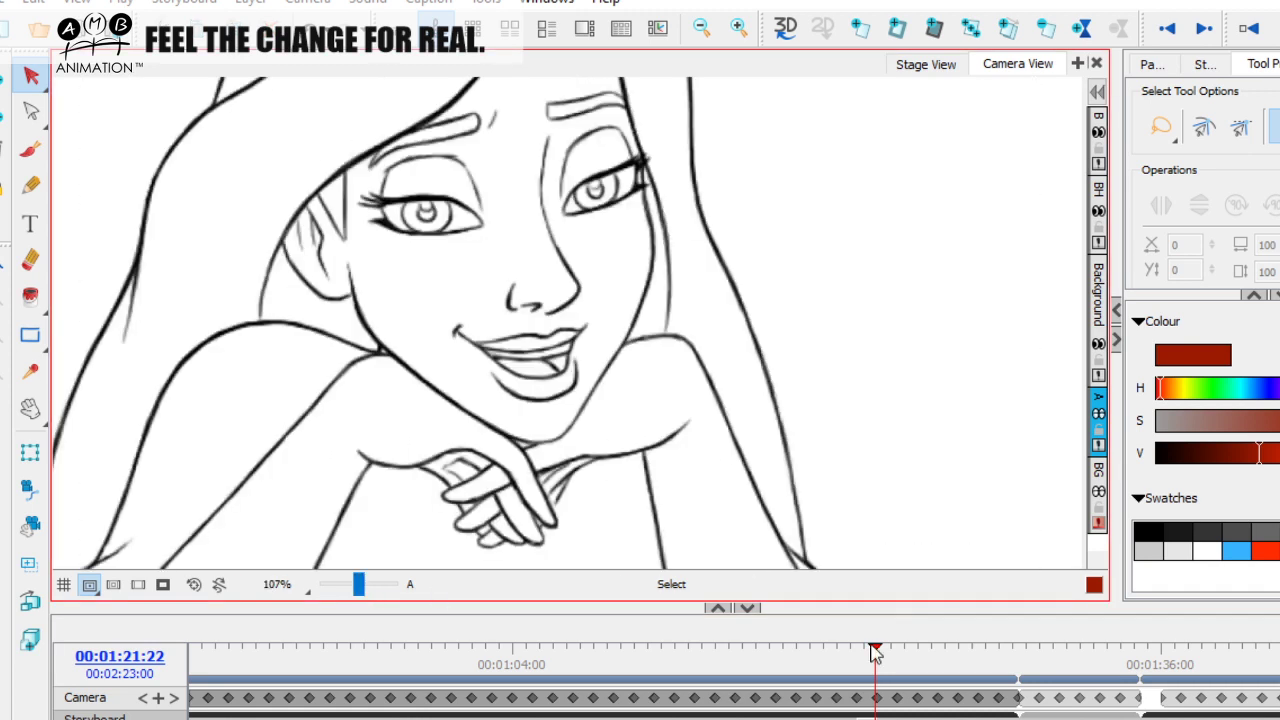
drag(875, 651, 945, 648)
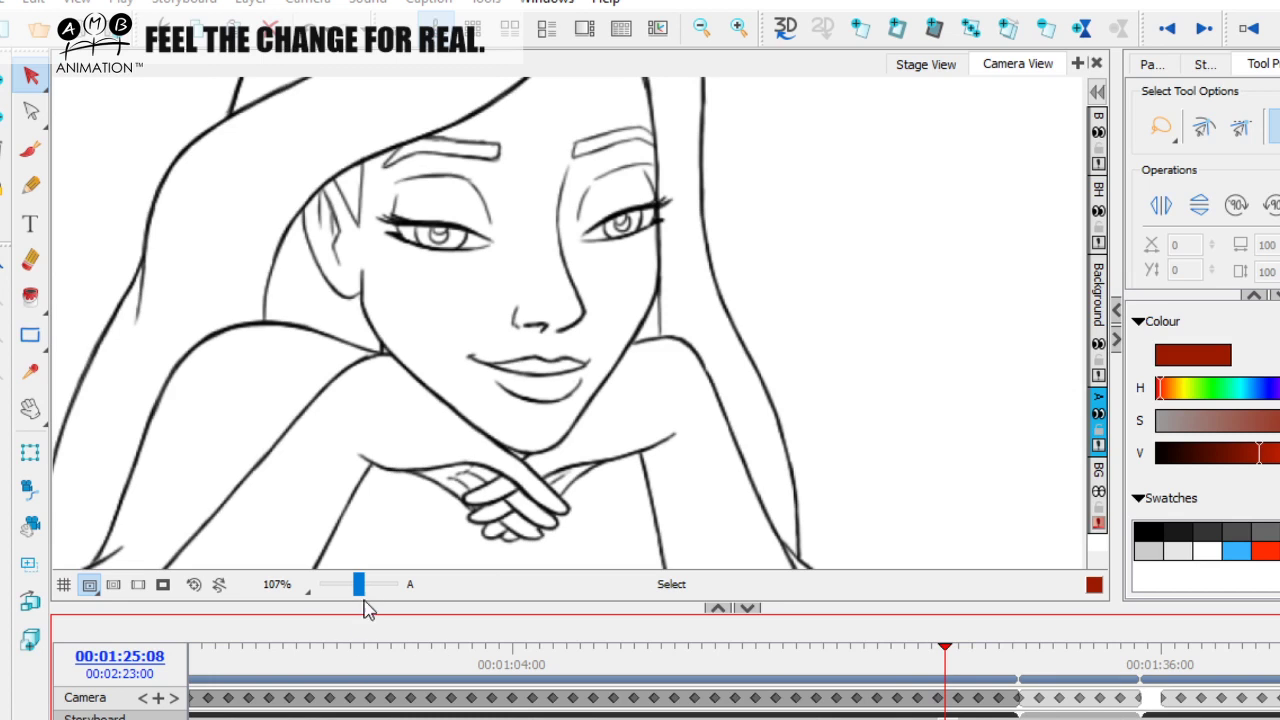
drag(359, 585, 355, 585)
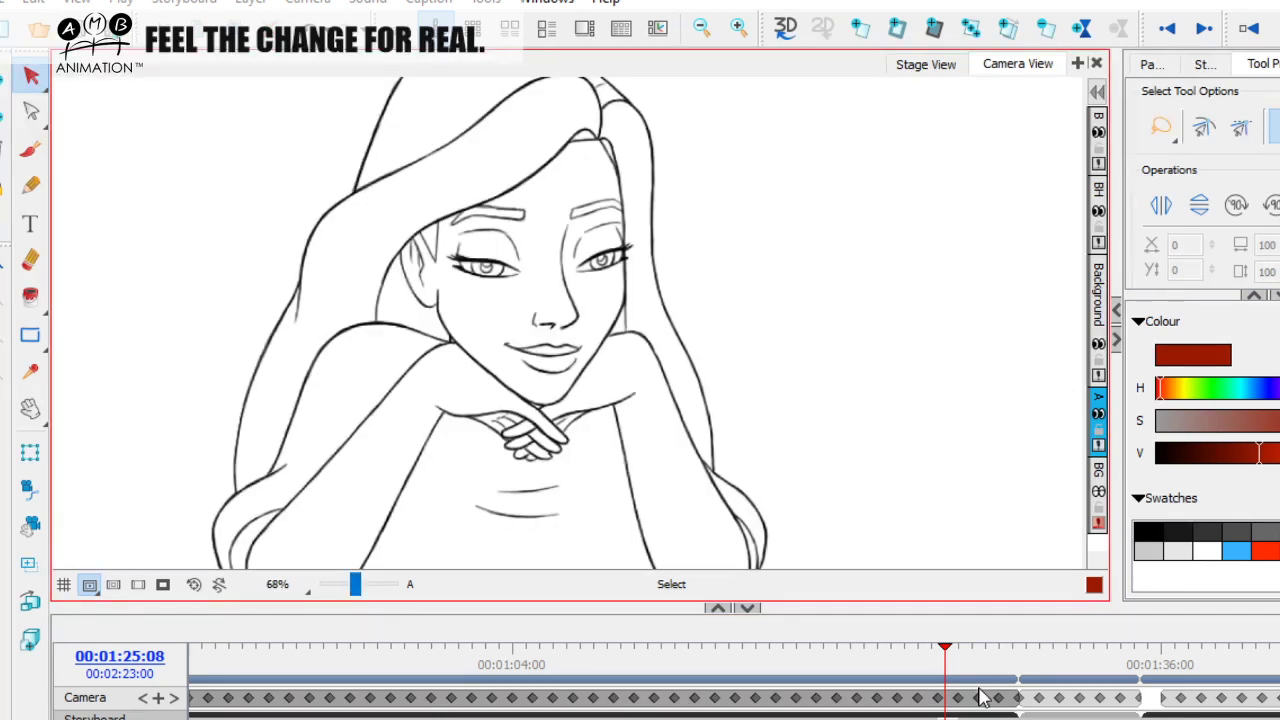
mouse_move(944, 657)
mouse_down()
mouse_move(1008, 657)
mouse_move(537, 665)
mouse_move(1008, 665)
mouse_move(602, 665)
mouse_move(1034, 678)
mouse_move(727, 705)
mouse_up()
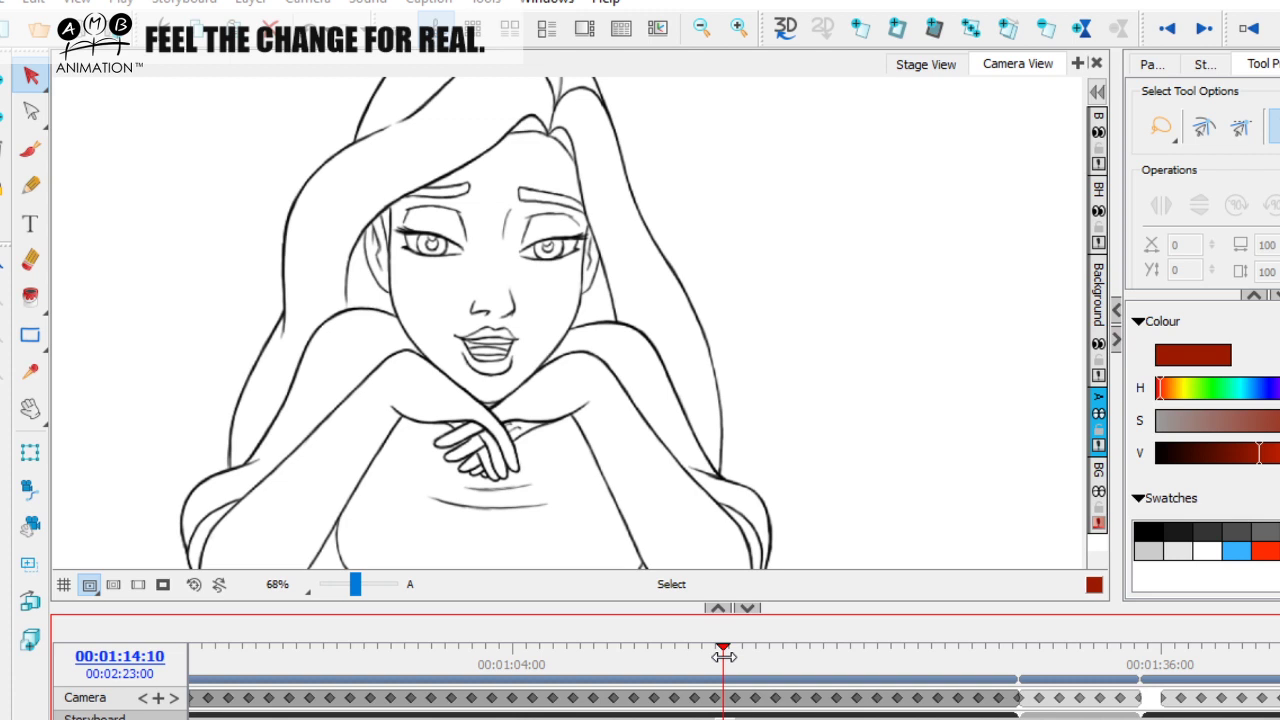
mouse_move(723, 656)
mouse_down()
mouse_move(1000, 658)
mouse_move(401, 668)
mouse_up()
drag(355, 584, 360, 596)
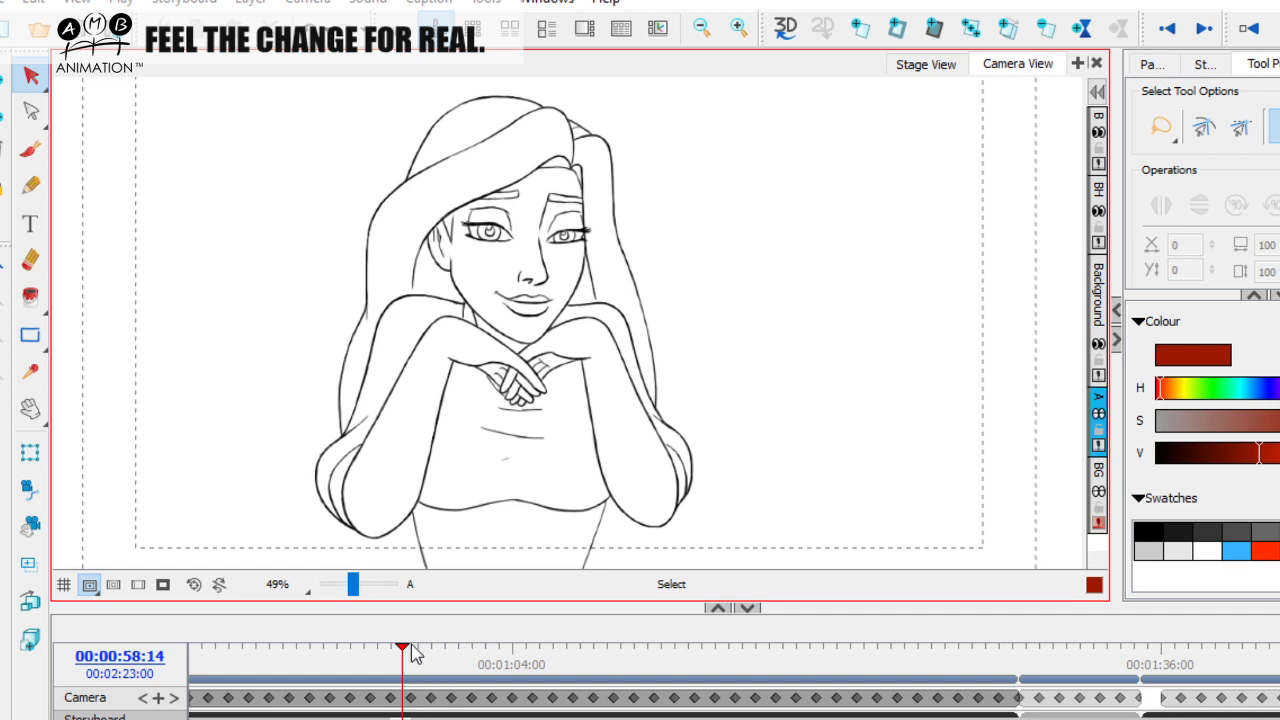
drag(415, 650, 814, 650)
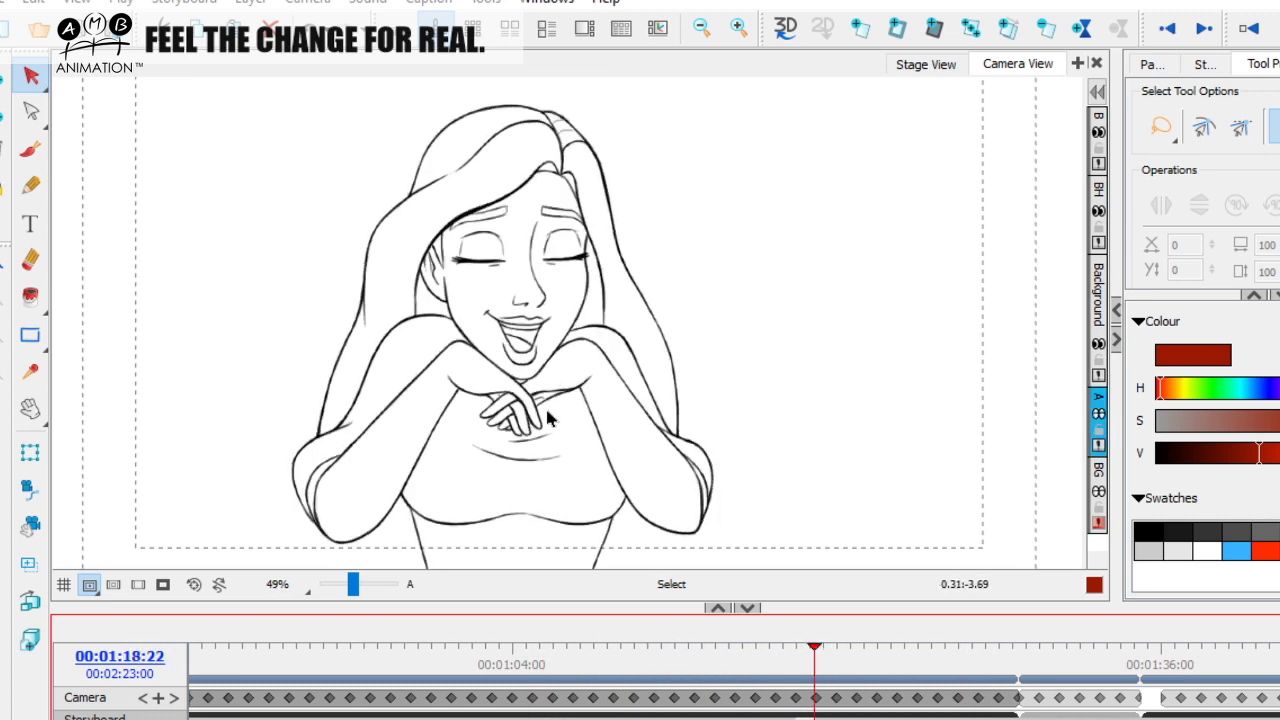
Compare the girl's poses at 00:01:05:14, 00:00:57:06 and 00:01:28:10, ending on the opening frame at 00:00:44:00
drag(815, 650, 544, 652)
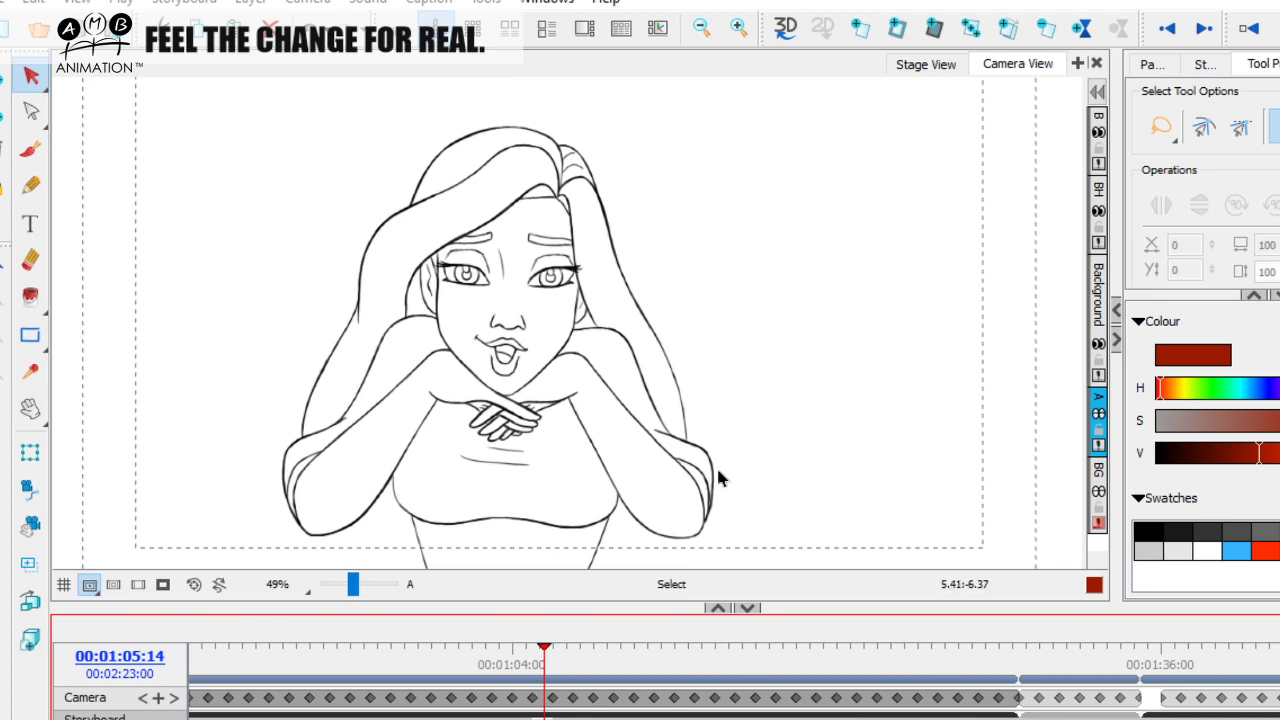
drag(544, 651, 375, 650)
scroll(734, 680, left, 5)
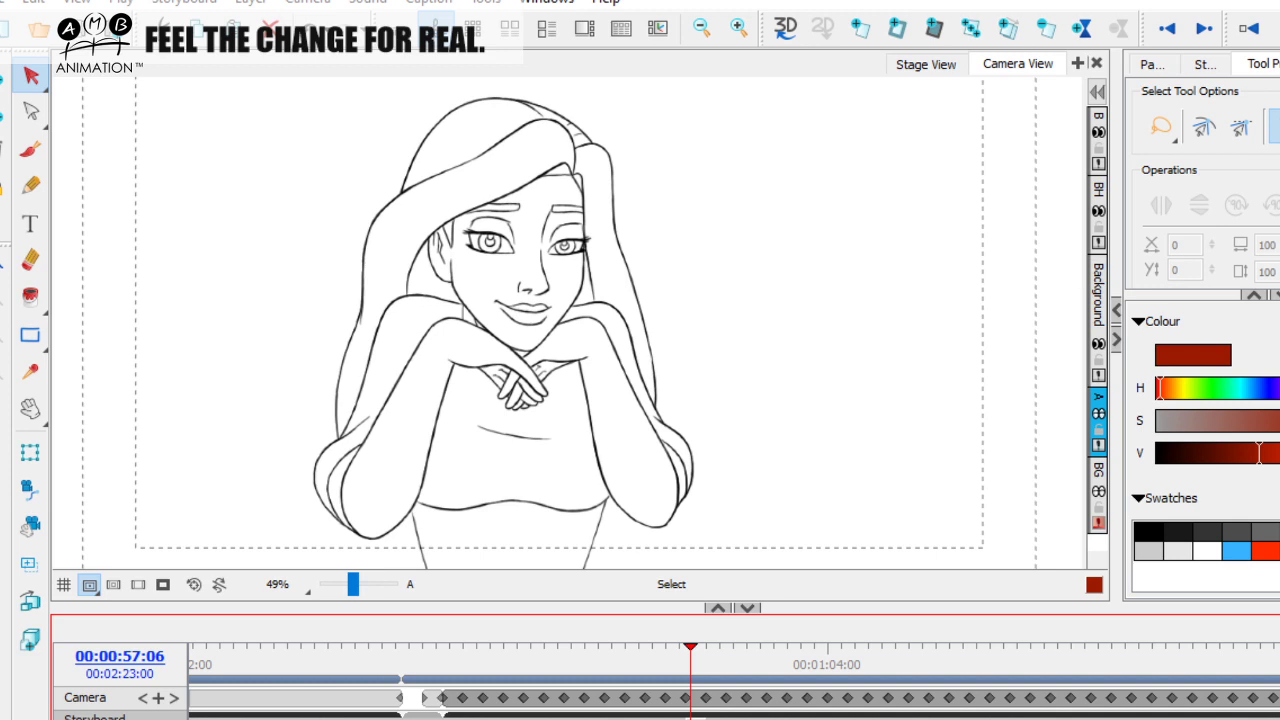
scroll(734, 680, right, 3)
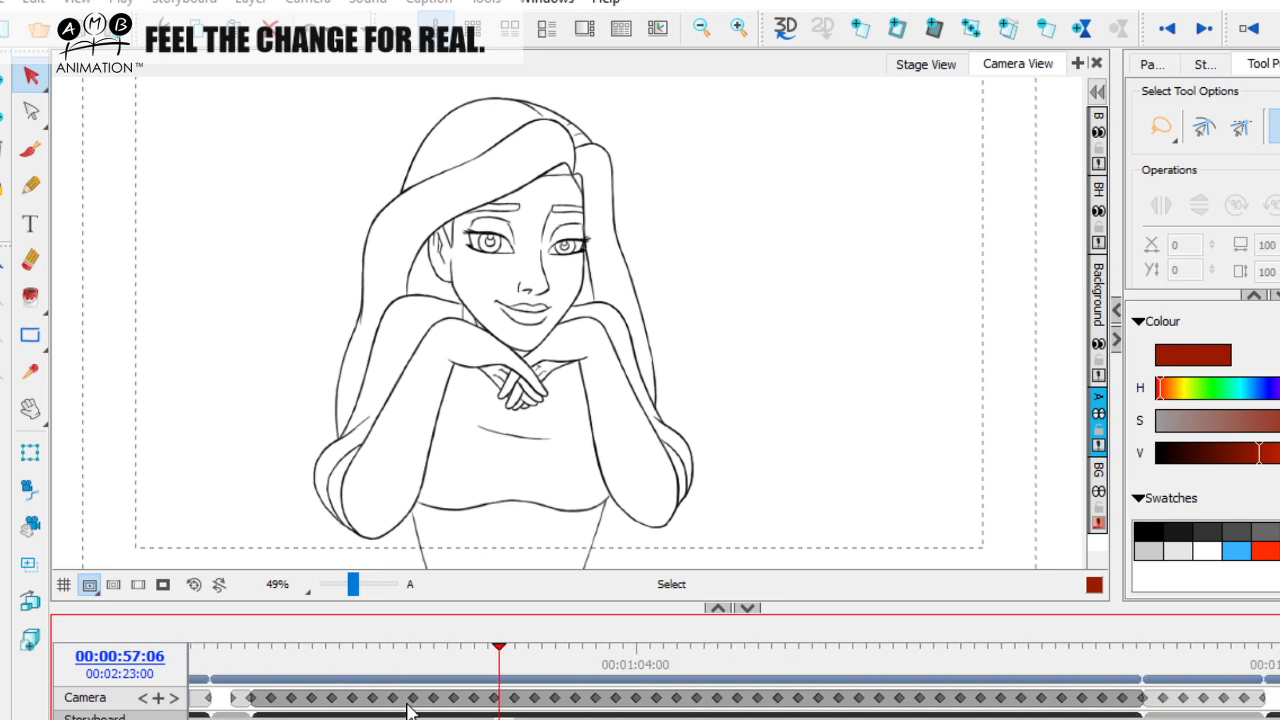
mouse_move(280, 662)
mouse_down()
mouse_move(494, 669)
mouse_move(946, 648)
mouse_move(1127, 662)
mouse_move(351, 665)
mouse_move(1109, 671)
mouse_move(1132, 665)
mouse_move(279, 665)
mouse_move(1142, 655)
mouse_move(1130, 655)
mouse_up()
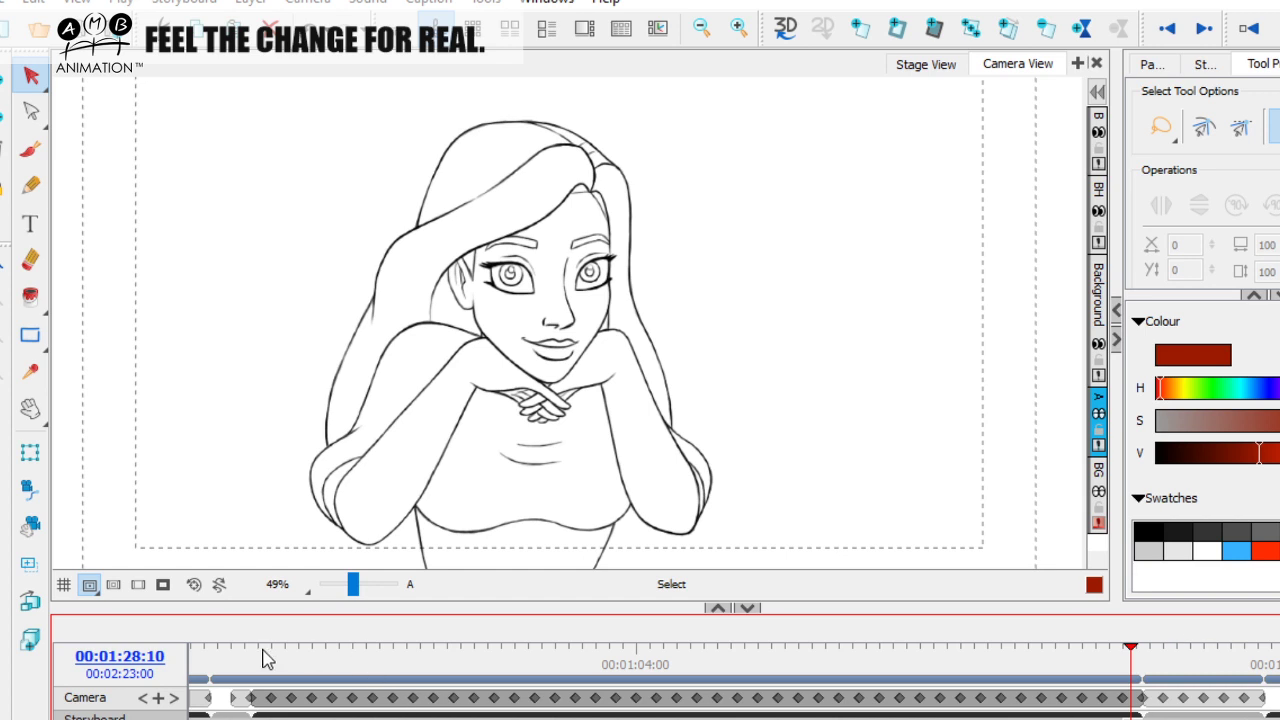
drag(246, 657, 231, 657)
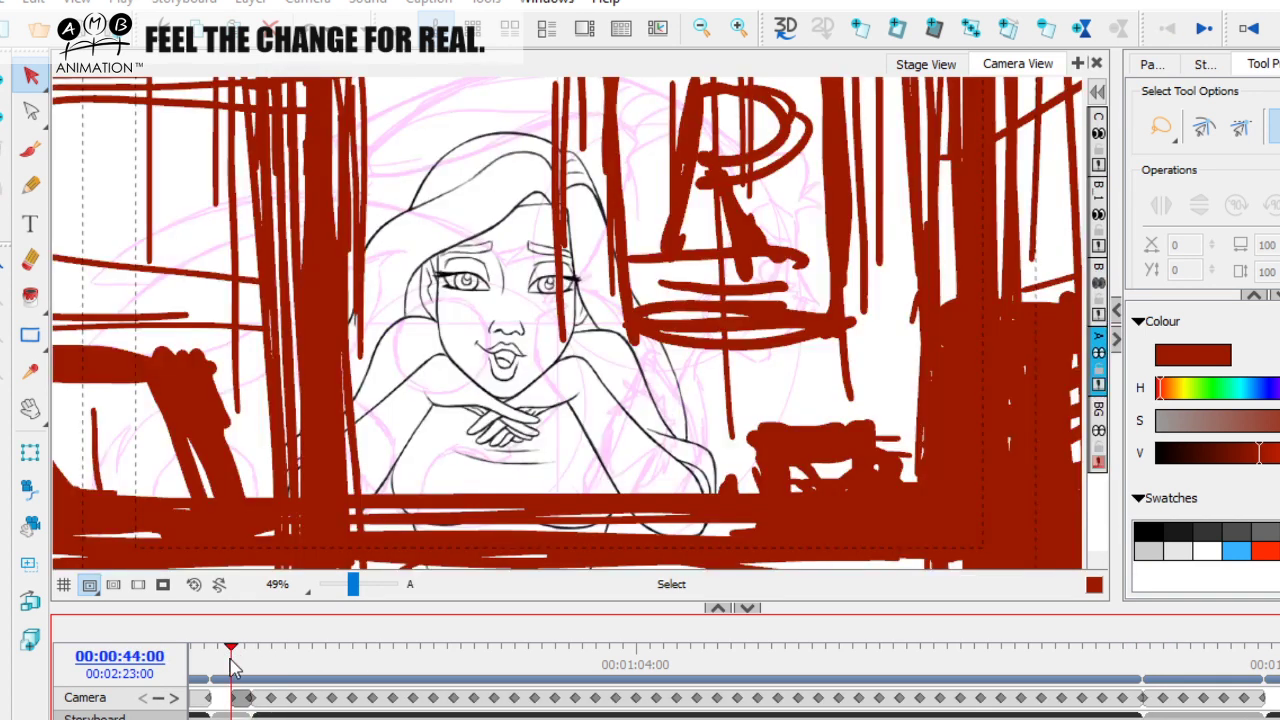
Examine the full red background rough at 00:00:44:00, toggling the camera mask to compare it with the framed shot
drag(352, 585, 346, 596)
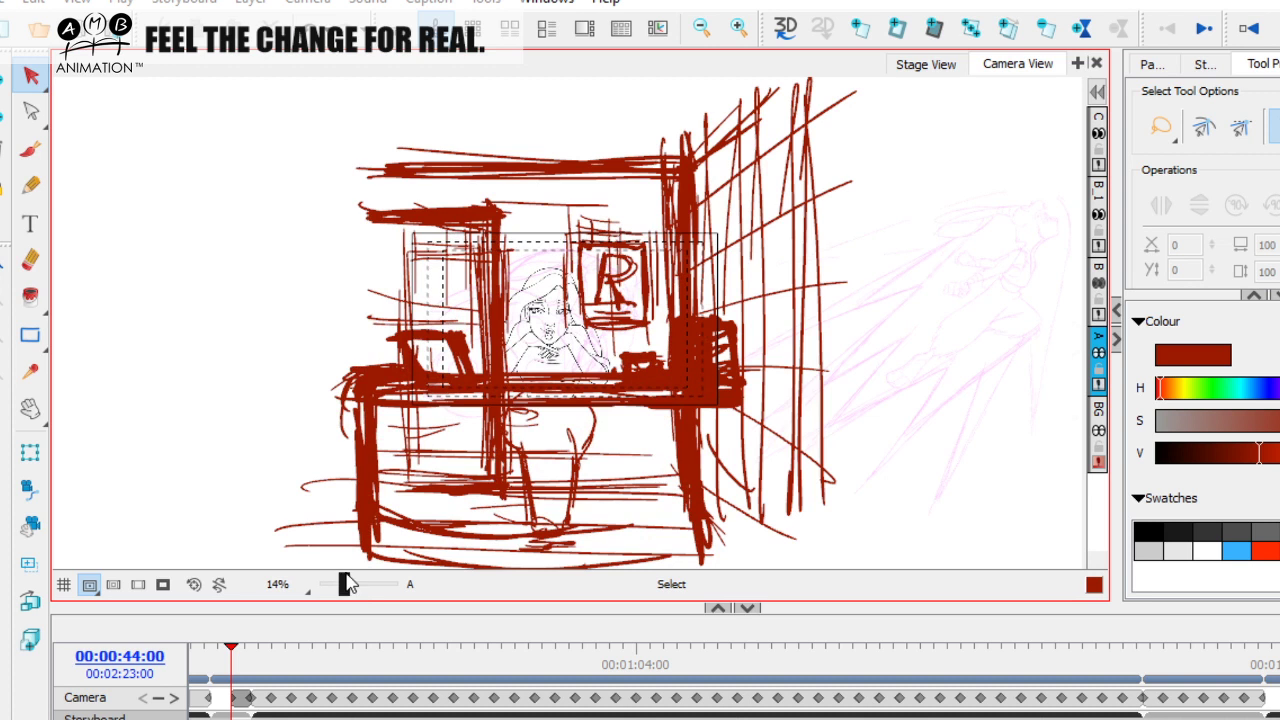
click(164, 585)
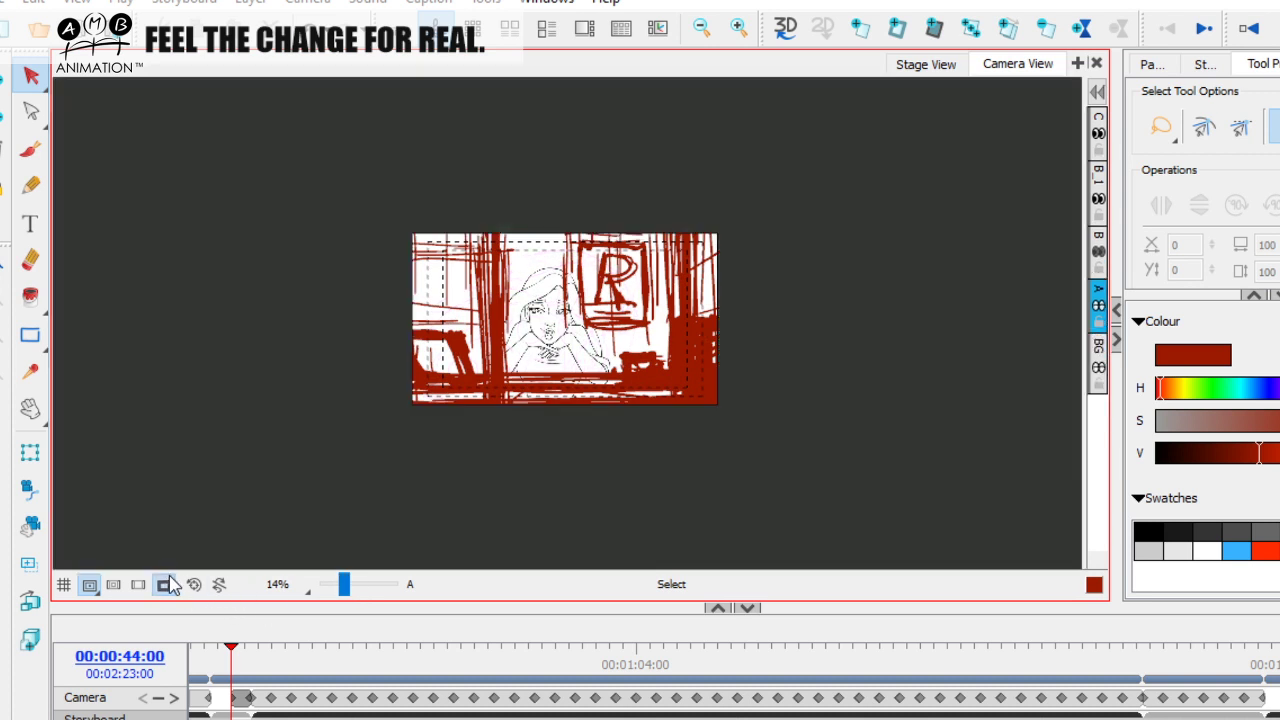
click(168, 585)
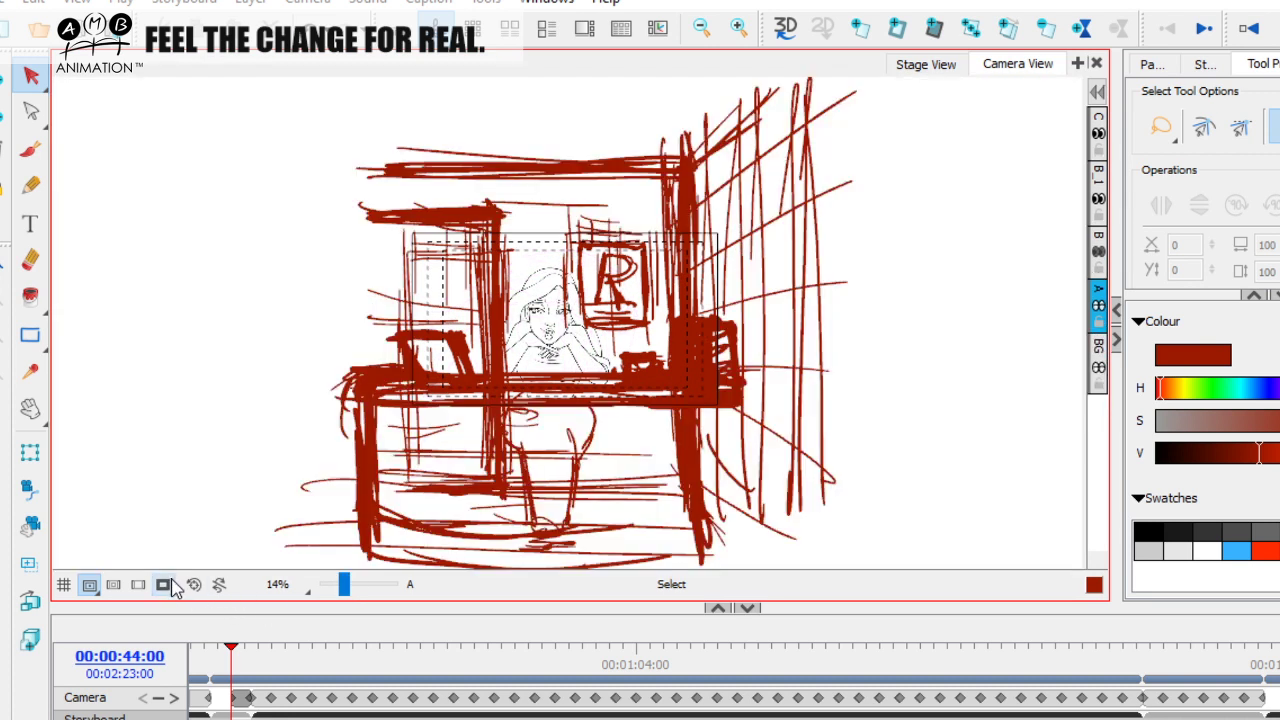
click(166, 585)
click(166, 585)
drag(349, 588, 345, 589)
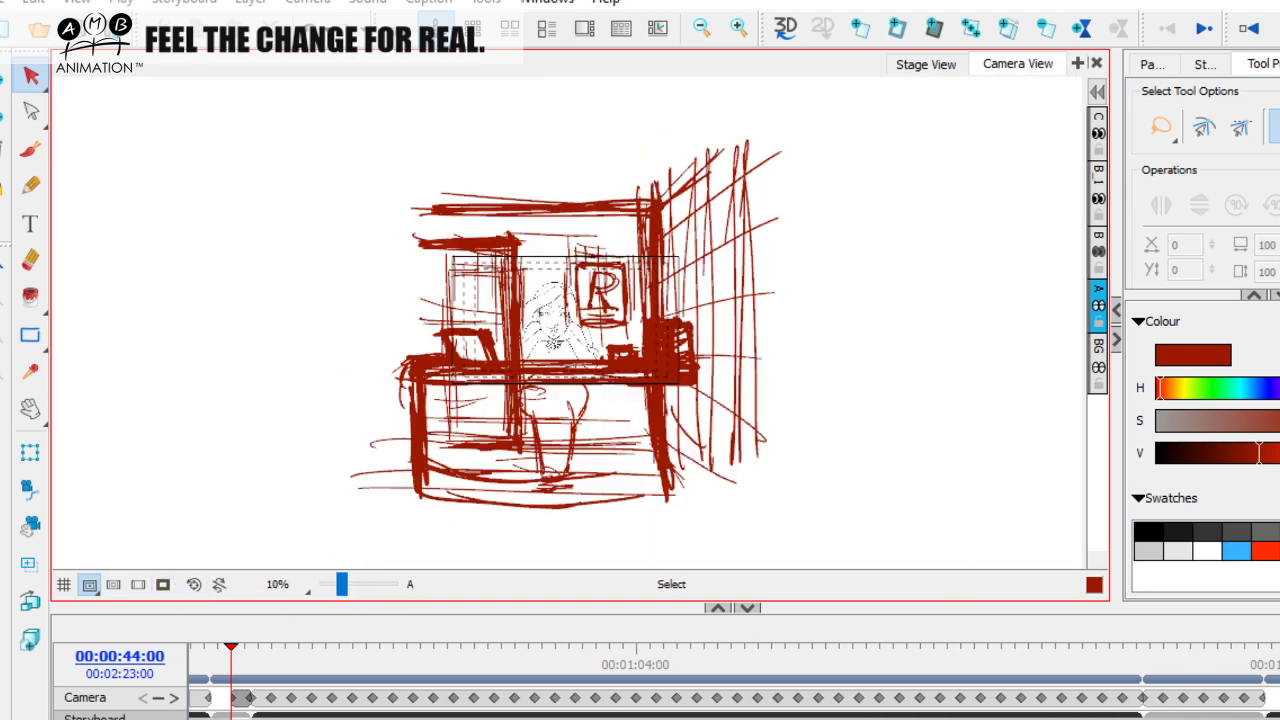
Sketch a small framed panel with a curved shape in purple with the Brush, beside the red background rough
click(1275, 545)
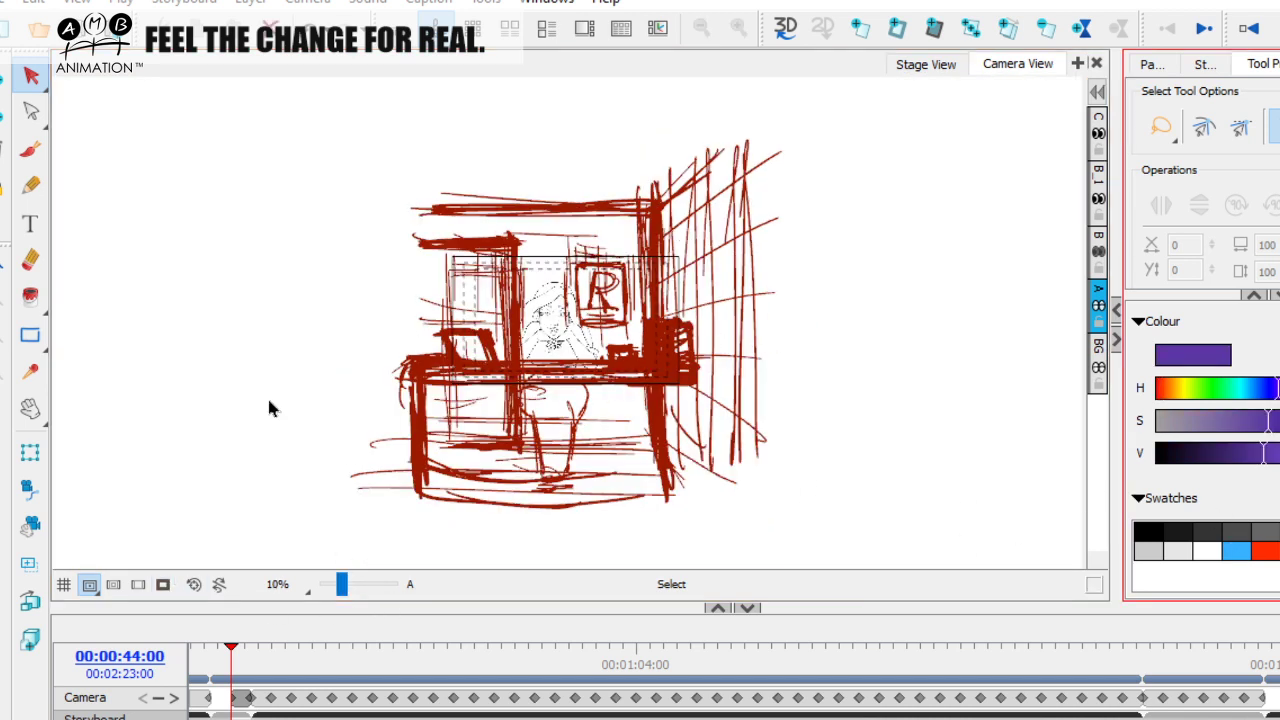
click(30, 149)
drag(341, 585, 344, 585)
mouse_move(160, 240)
mouse_down()
mouse_move(277, 334)
mouse_move(270, 420)
mouse_up()
mouse_move(136, 240)
mouse_down()
mouse_move(129, 380)
mouse_move(106, 409)
mouse_move(247, 235)
mouse_move(128, 243)
mouse_up()
mouse_move(210, 236)
mouse_down()
mouse_move(277, 306)
mouse_move(230, 292)
mouse_move(302, 299)
mouse_move(290, 302)
mouse_up()
mouse_move(250, 248)
mouse_down()
mouse_move(238, 287)
mouse_move(234, 238)
mouse_move(218, 240)
mouse_move(264, 250)
mouse_up()
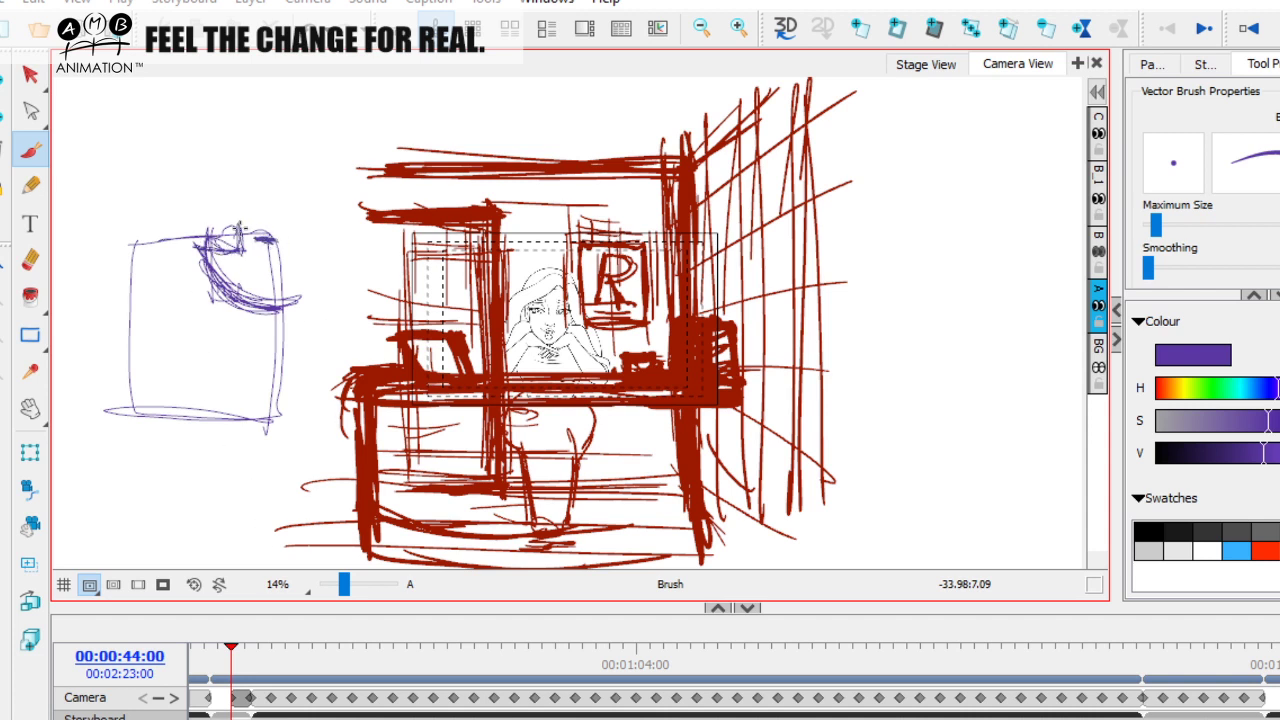
mouse_move(235, 272)
mouse_down()
mouse_move(288, 296)
mouse_move(203, 283)
mouse_up()
mouse_move(262, 230)
mouse_down()
mouse_move(274, 376)
mouse_move(282, 234)
mouse_move(162, 222)
mouse_up()
mouse_move(189, 325)
mouse_down()
mouse_move(160, 316)
mouse_move(175, 269)
mouse_move(328, 301)
mouse_up()
Sketch a large purple frame around the whole red background rough
drag(352, 528, 316, 565)
drag(430, 552, 700, 548)
drag(887, 200, 860, 450)
drag(850, 105, 278, 133)
mouse_move(837, 131)
mouse_down()
mouse_move(843, 515)
mouse_move(790, 514)
mouse_up()
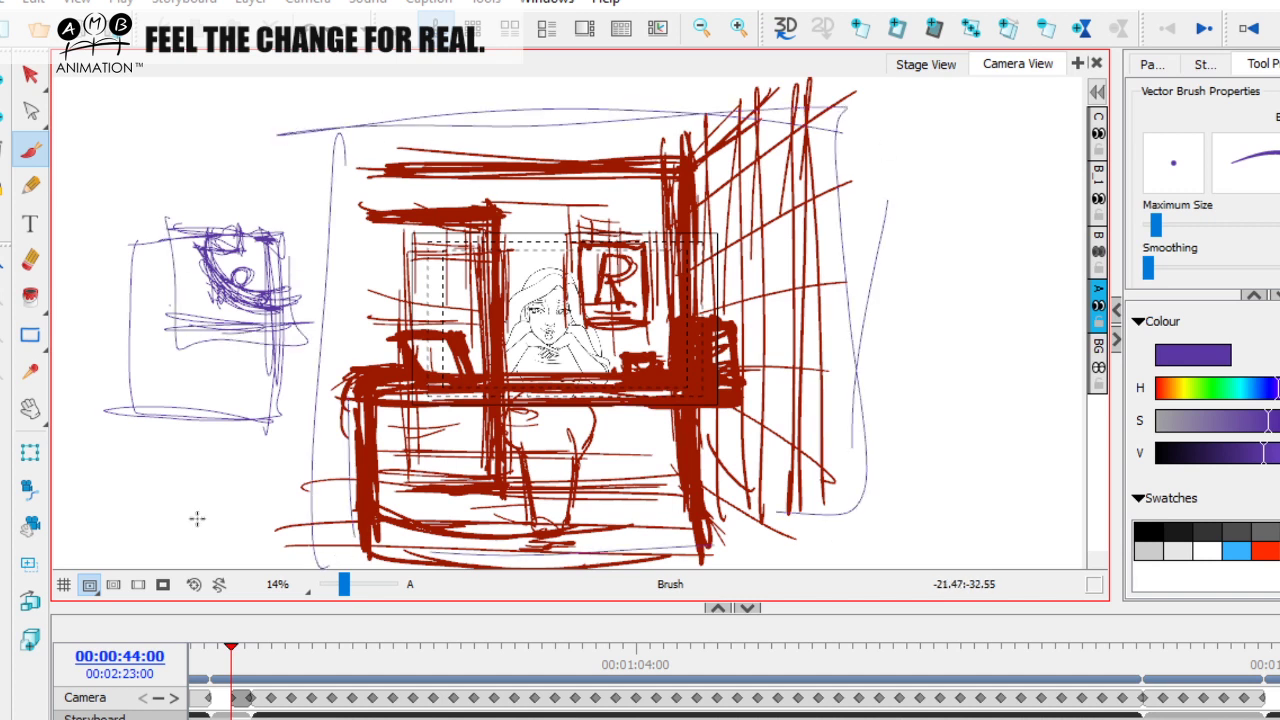
Select all the purple strokes around the background rough and delete them
key(alt+s)
key(ctrl+a)
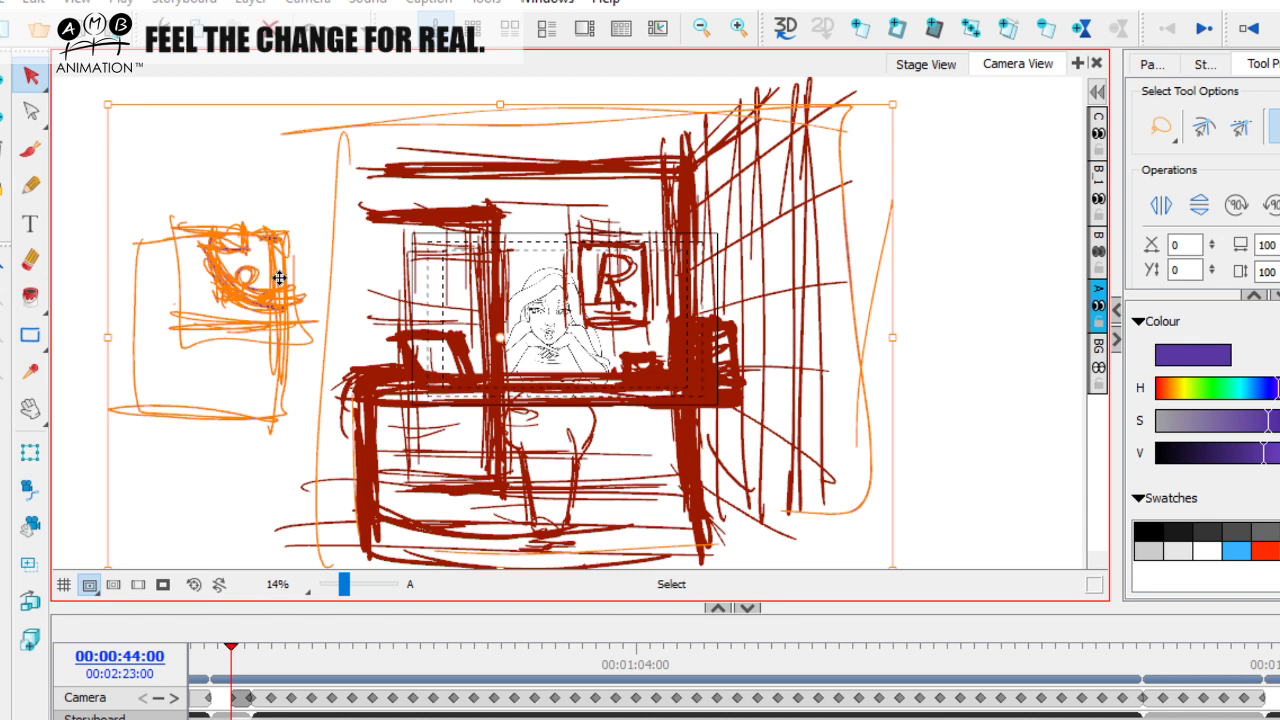
key(Delete)
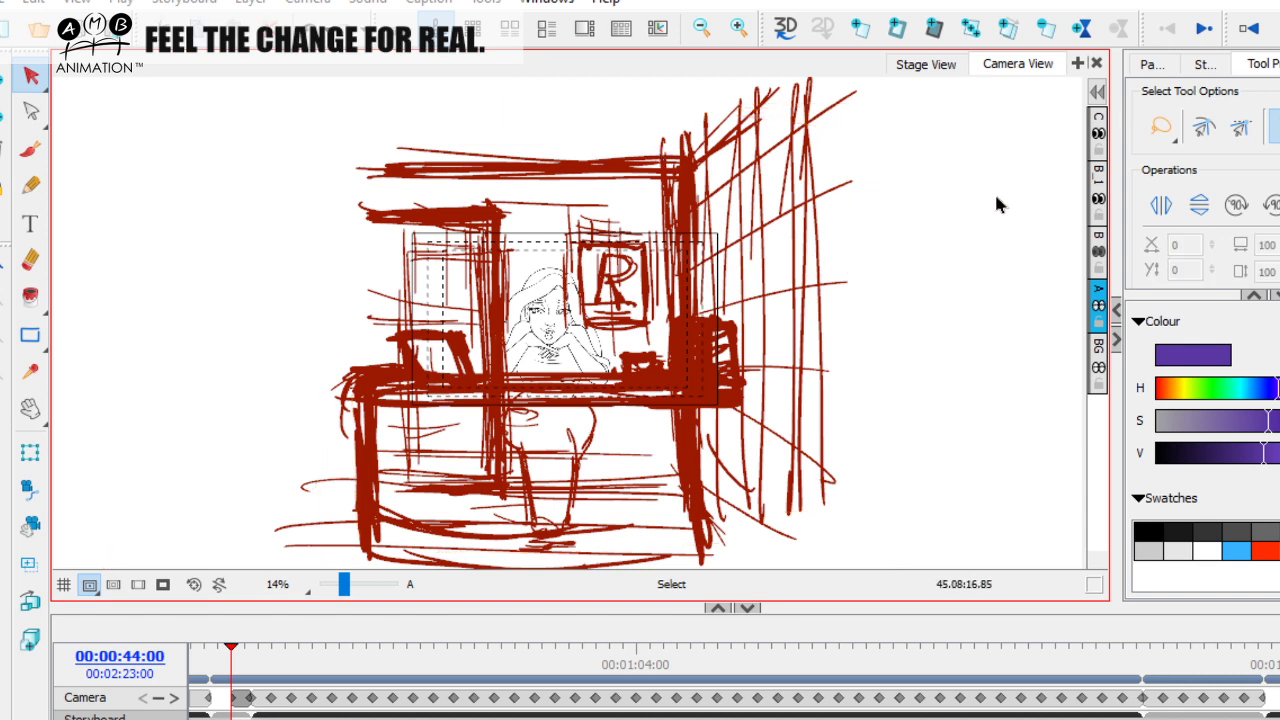
Examine the snowy tiger and rabbit shots near the end of the timeline, including 00:02:20:20, 00:02:22:06 and 00:02:22:16
click(1200, 650)
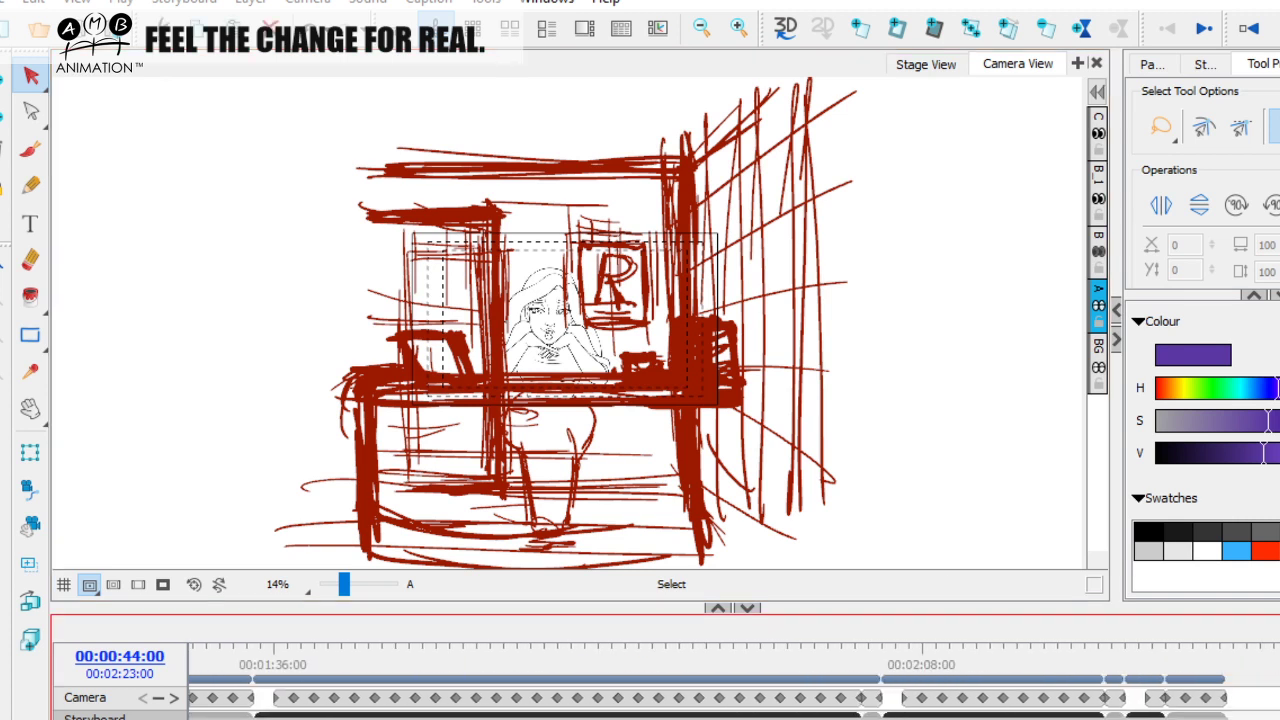
click(1183, 655)
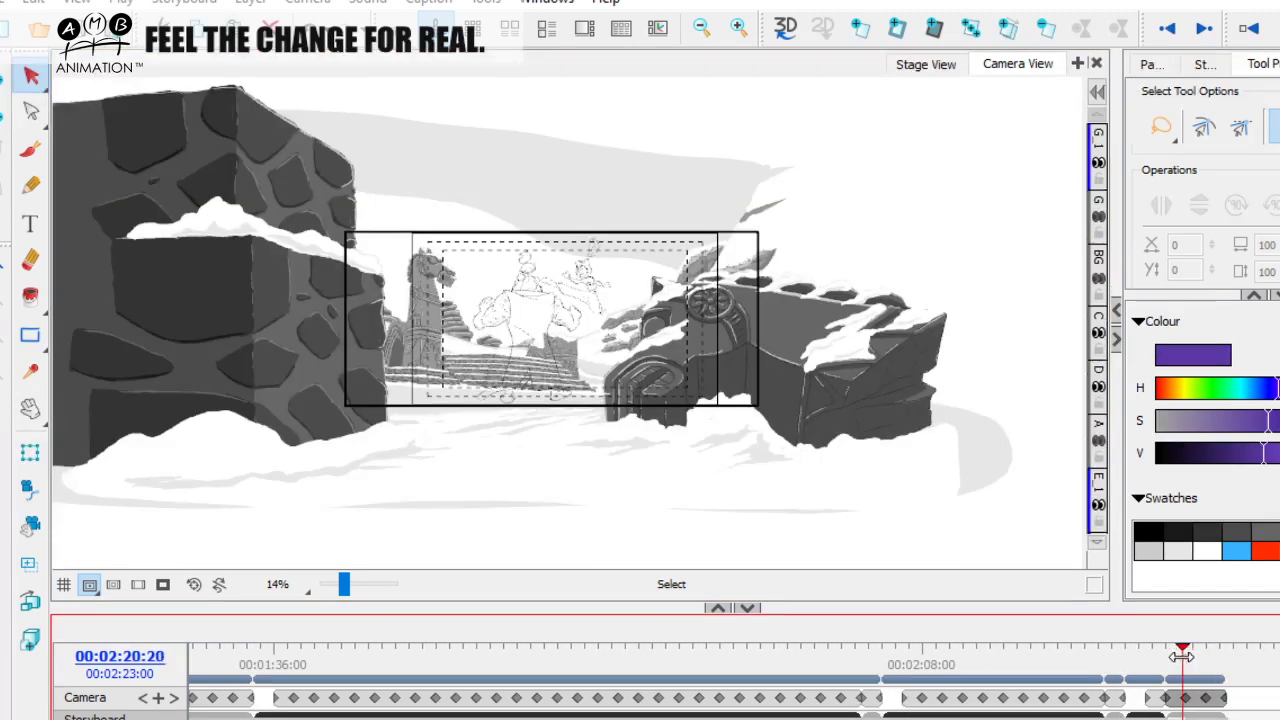
click(1158, 661)
click(1172, 660)
drag(344, 584, 386, 591)
click(1151, 656)
click(1172, 656)
click(1145, 656)
drag(1145, 656, 1210, 650)
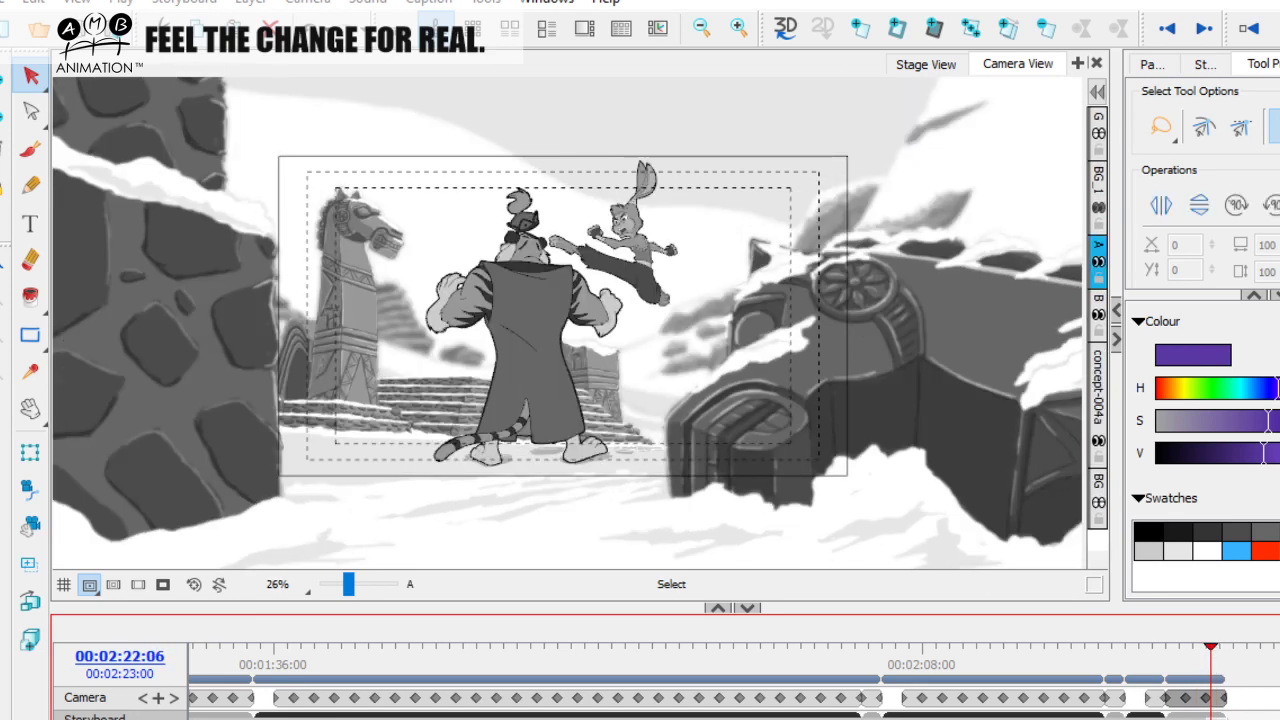
drag(1160, 658, 1220, 660)
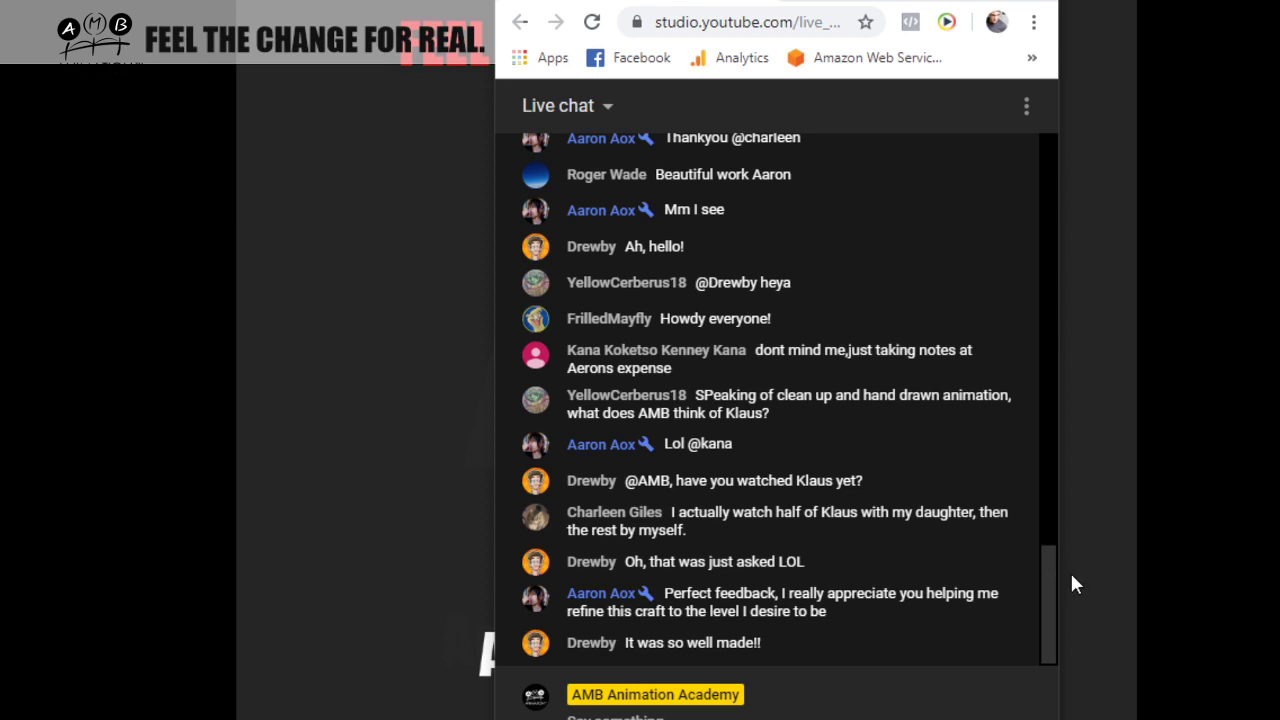
Switch to the YouTube Studio live chat, reposition its window and recheck the end of the tiger and rabbit shot in Storyboard Pro
mouse_move(852, 0)
mouse_down()
mouse_move(848, 34)
mouse_move(843, 8)
mouse_up()
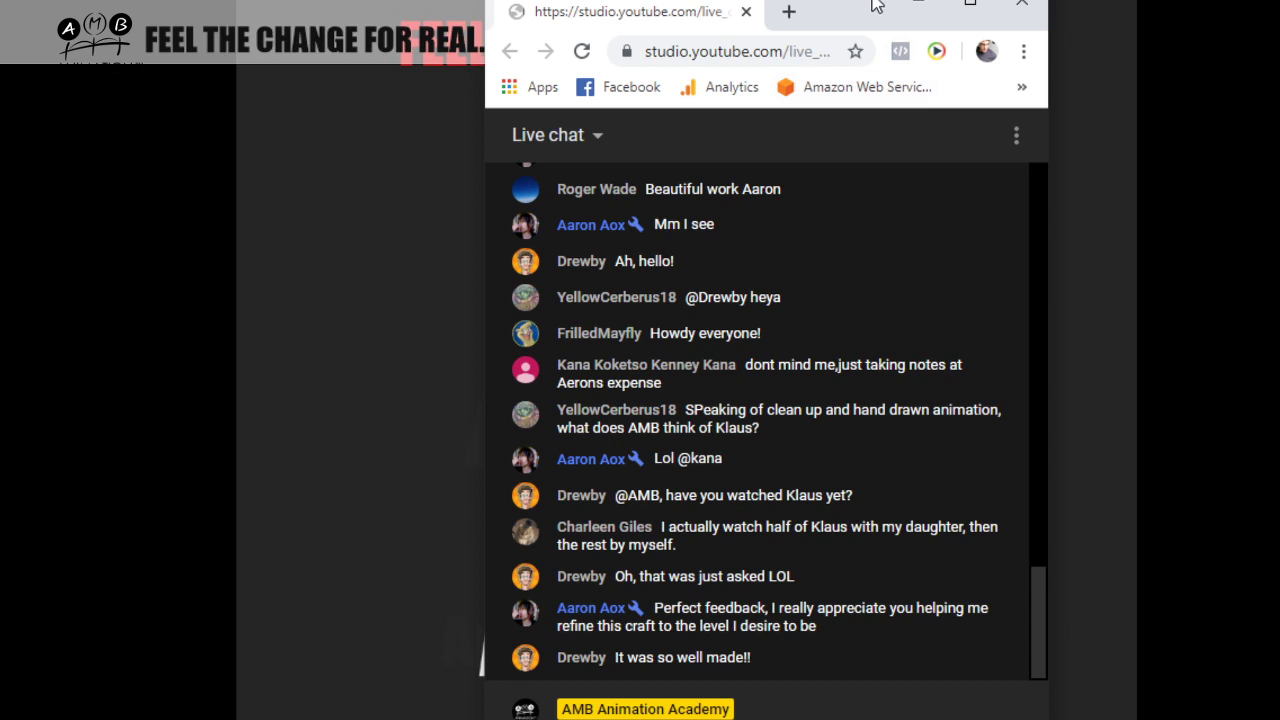
mouse_move(866, 17)
mouse_down()
mouse_move(846, 20)
mouse_move(843, 7)
mouse_up()
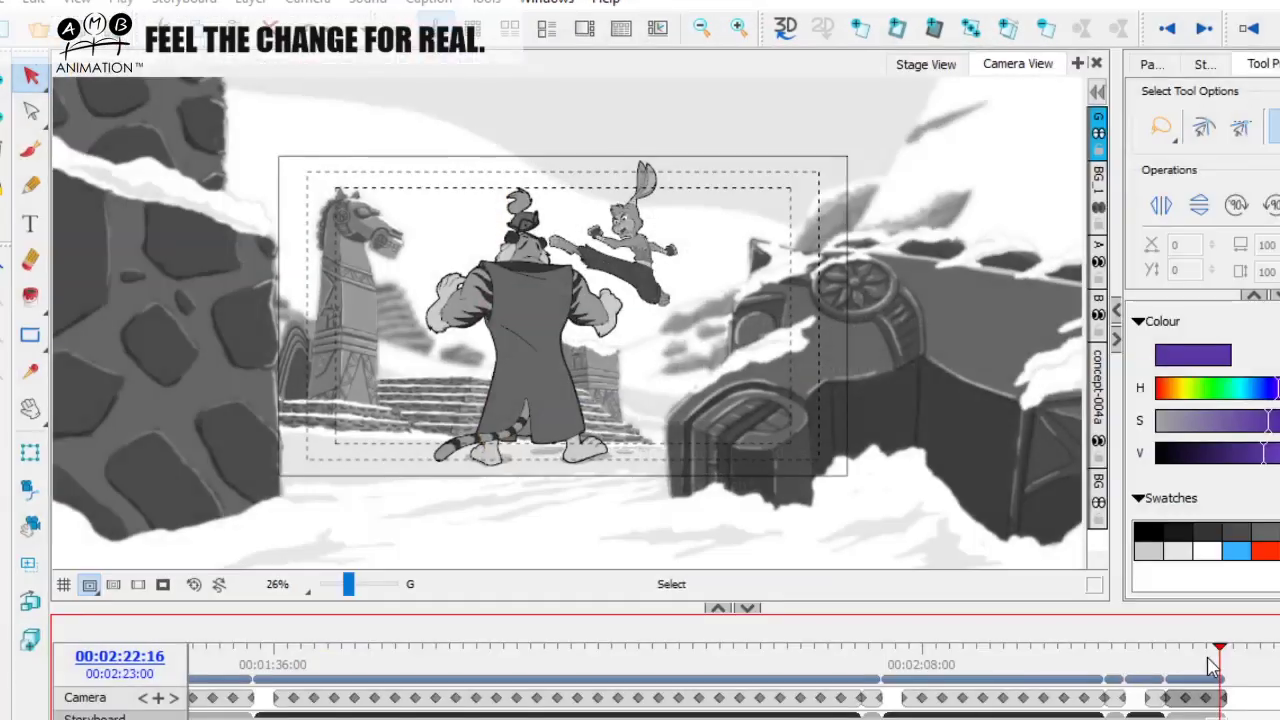
mouse_move(1210, 668)
mouse_down()
mouse_move(1151, 655)
mouse_move(1213, 653)
mouse_up()
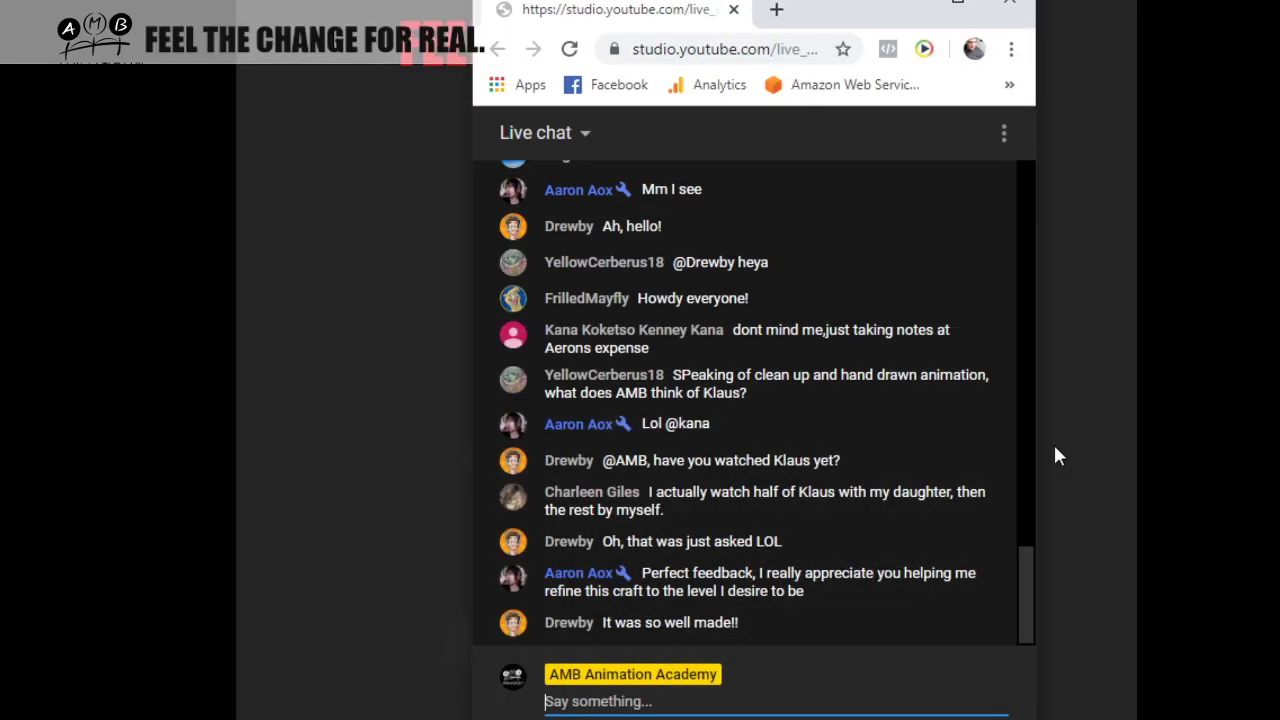
Read the recent live chat messages about the cleanup feedback and Klaus in YouTube Studio
scroll(894, 498, up, 3)
scroll(894, 498, down, 3)
scroll(738, 393, up, 1)
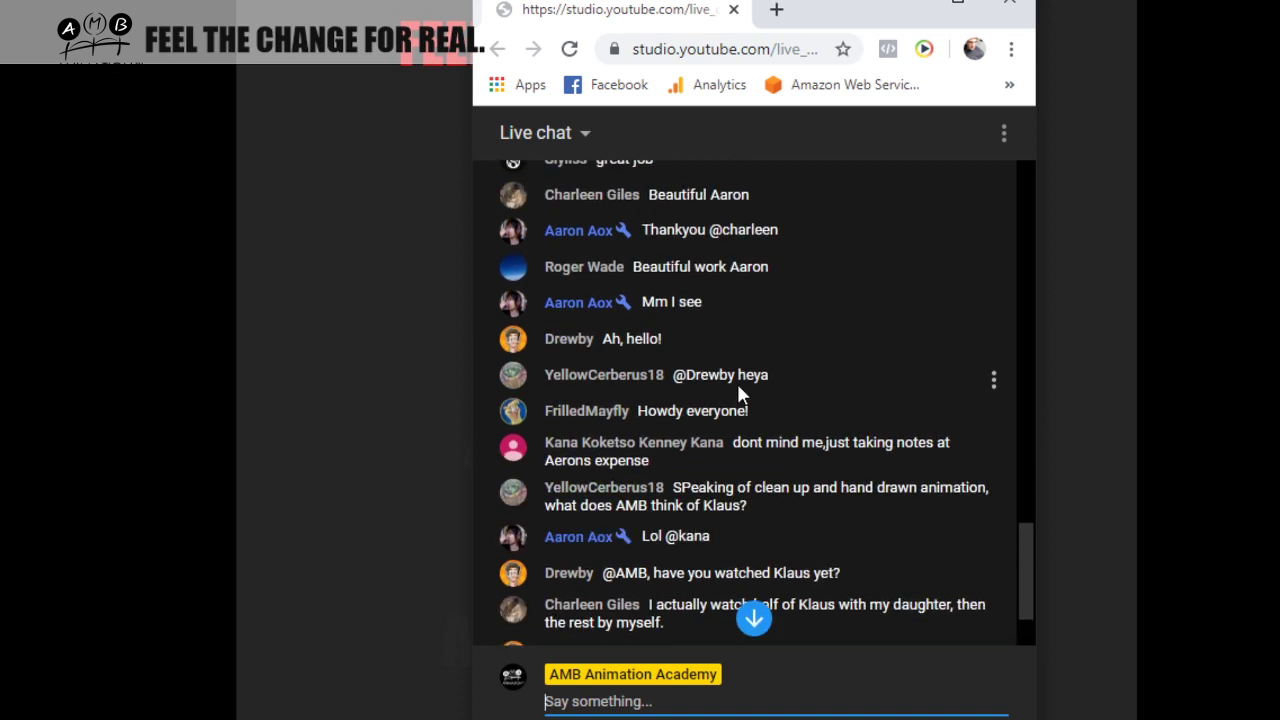
scroll(738, 390, up, 1)
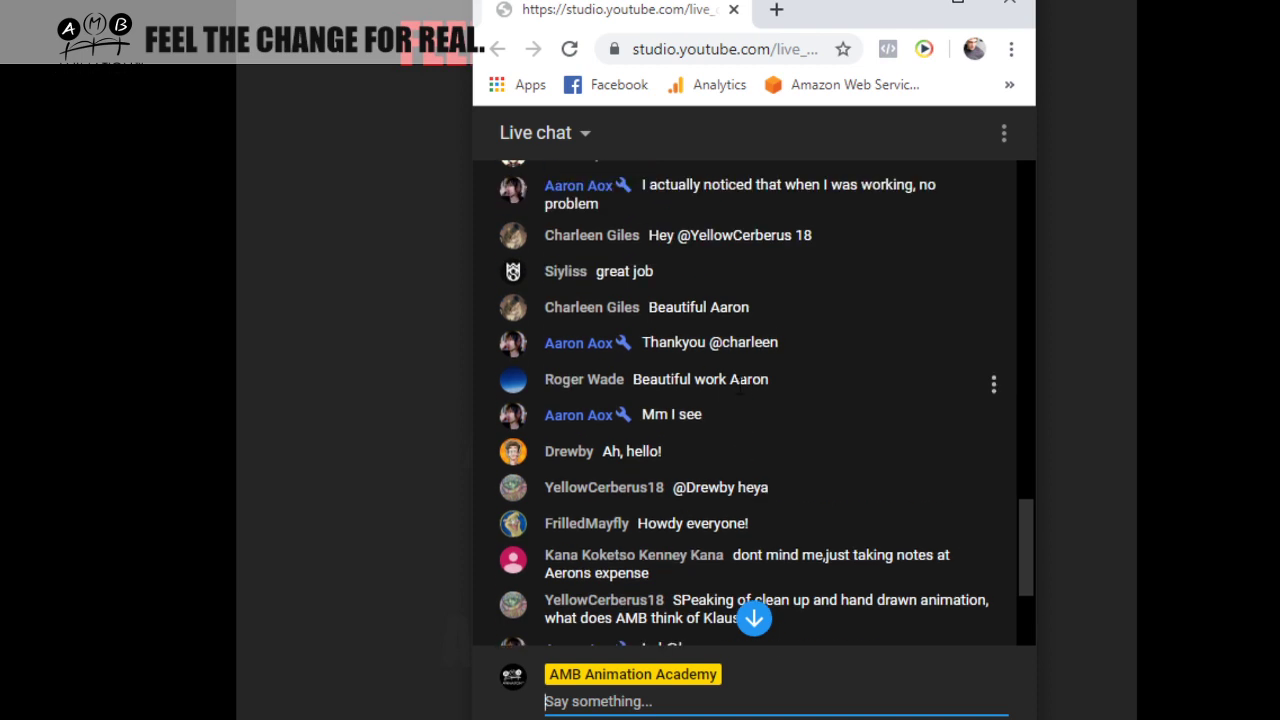
scroll(738, 390, down, 3)
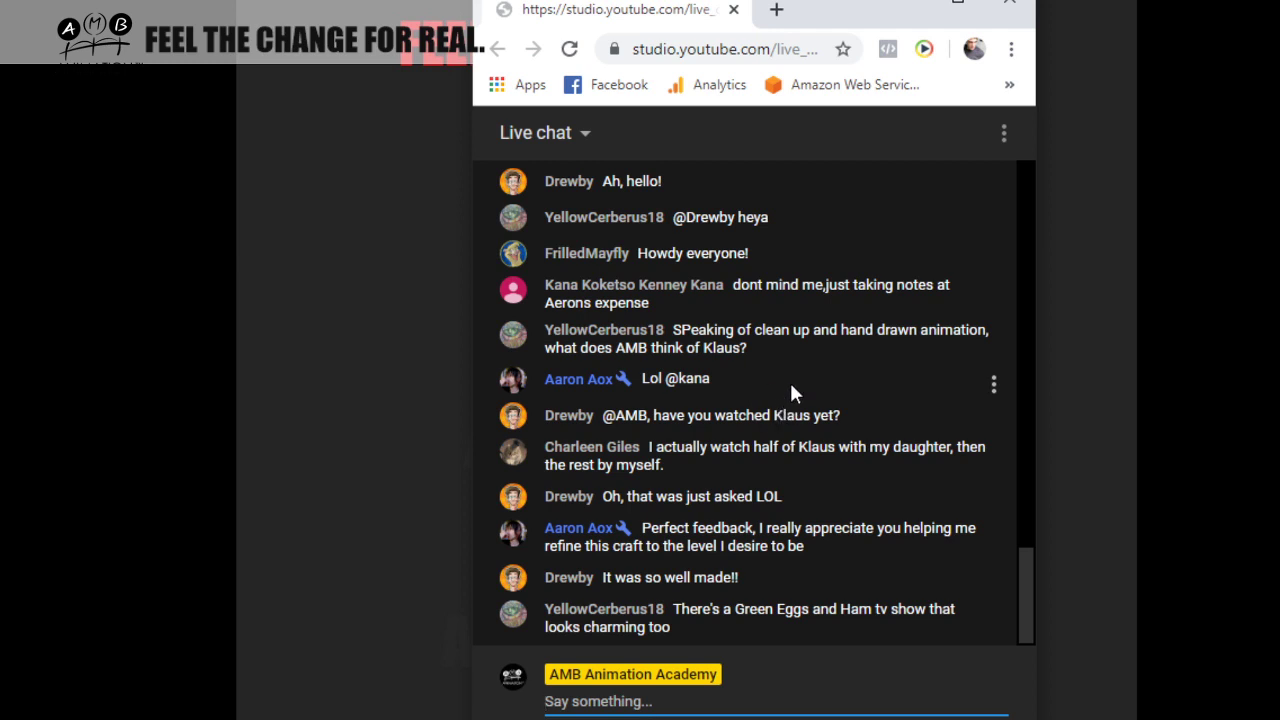
scroll(787, 411, up, 3)
scroll(798, 432, down, 3)
Look back through the live chat to the viewers' opening greetings and return to the newest messages
scroll(800, 383, up, 1)
scroll(801, 392, up, 3)
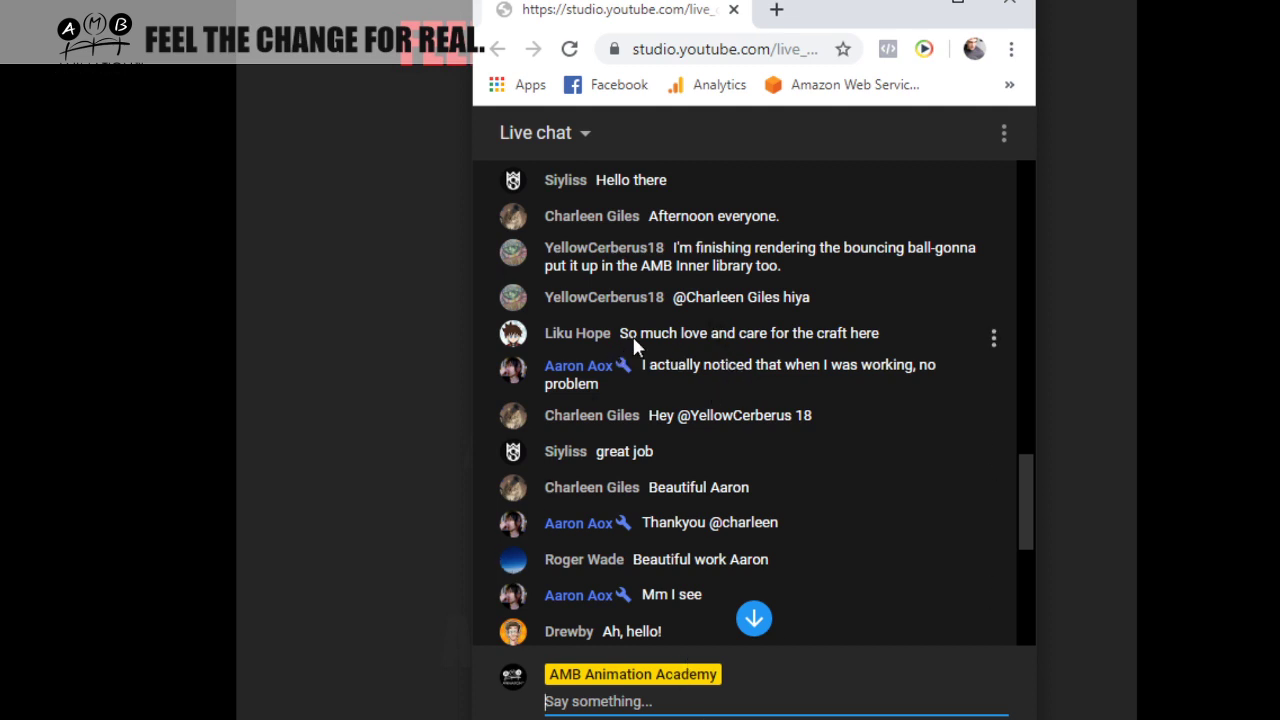
scroll(665, 330, up, 4)
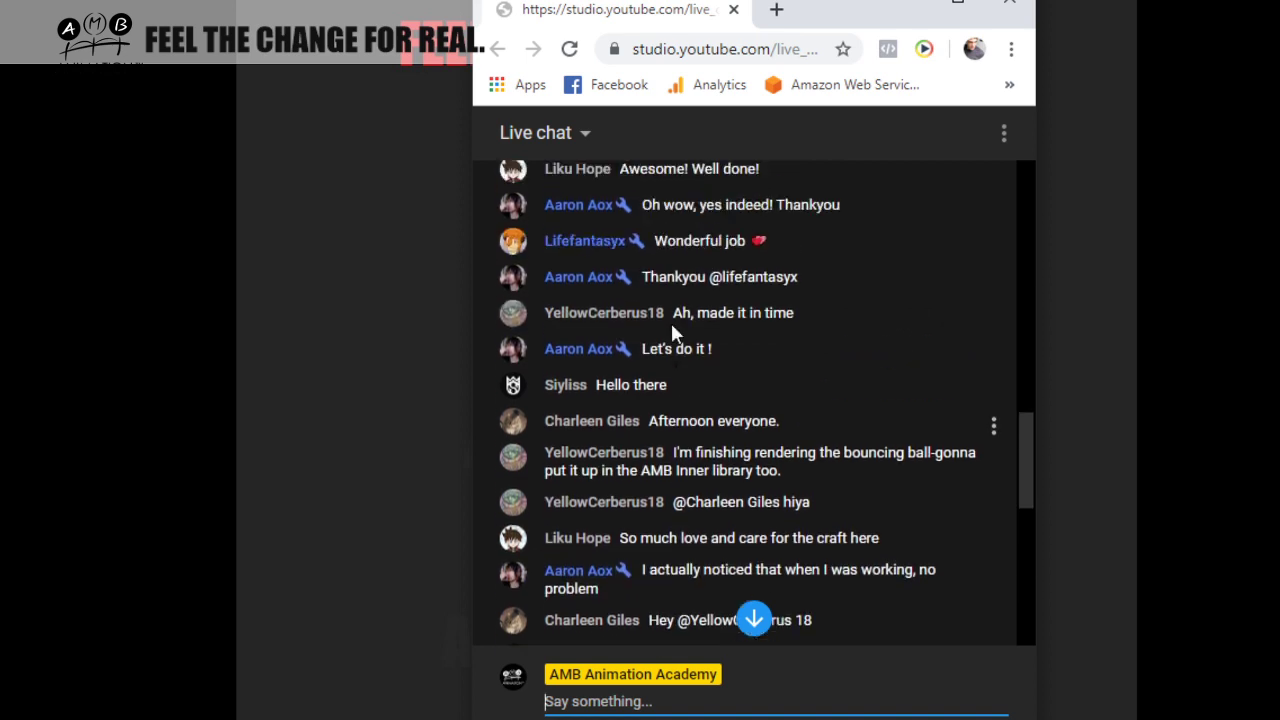
scroll(670, 331, up, 2)
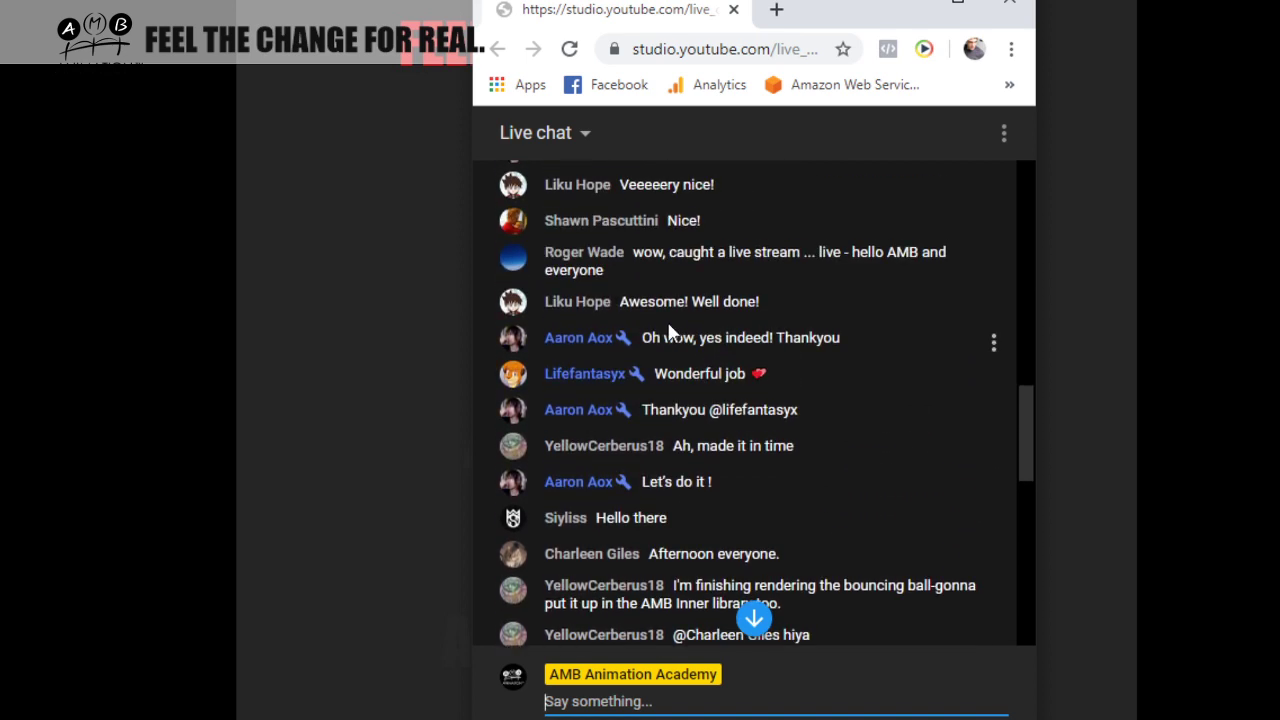
scroll(680, 300, up, 8)
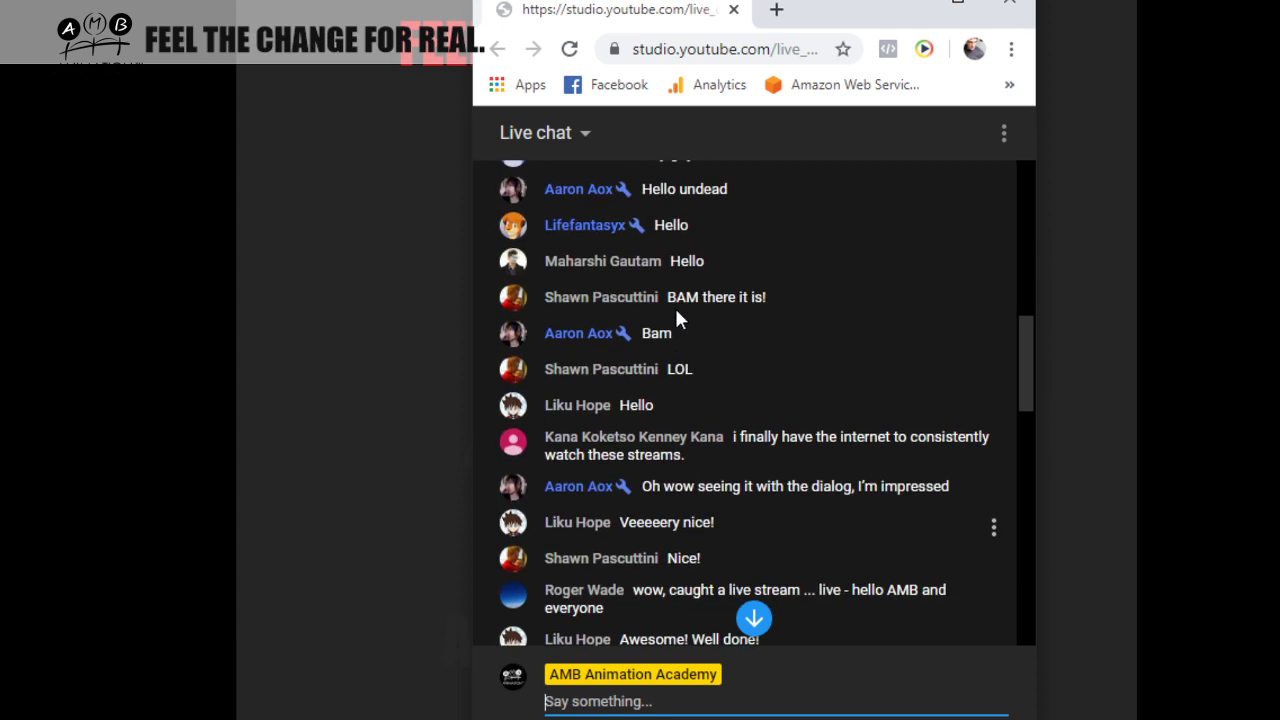
scroll(671, 335, up, 9)
scroll(675, 365, down, 14)
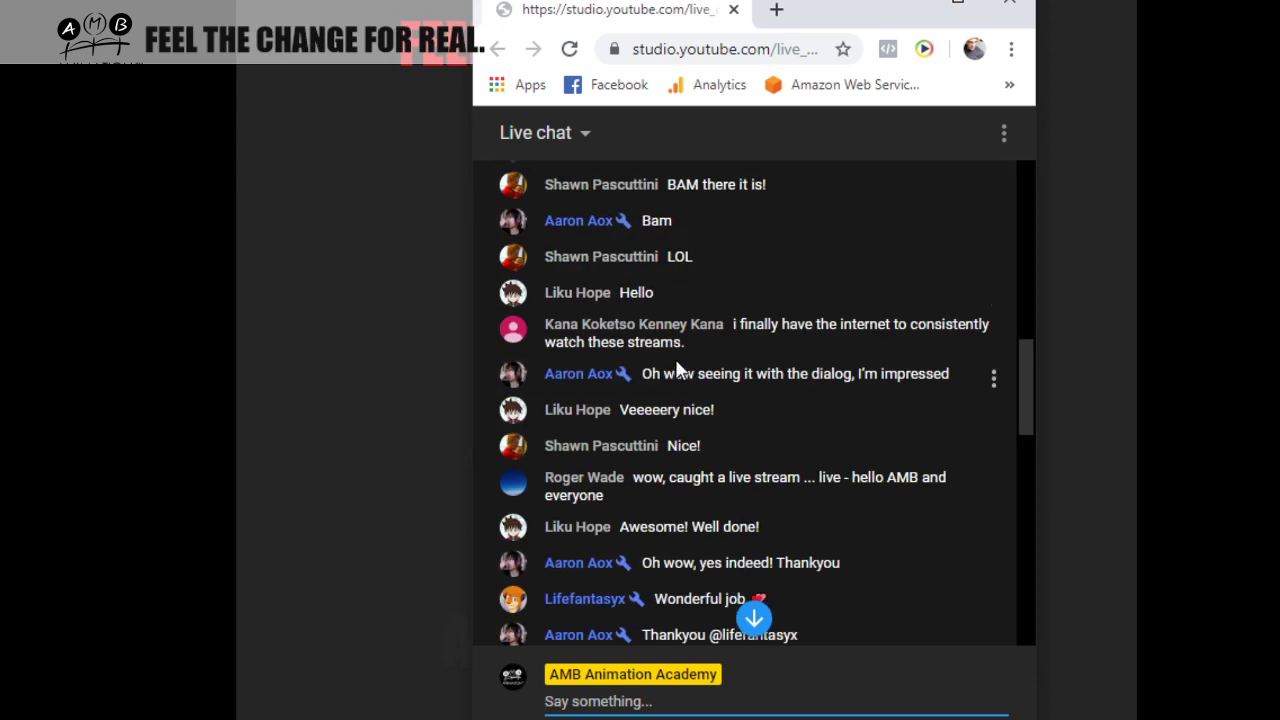
scroll(674, 366, down, 8)
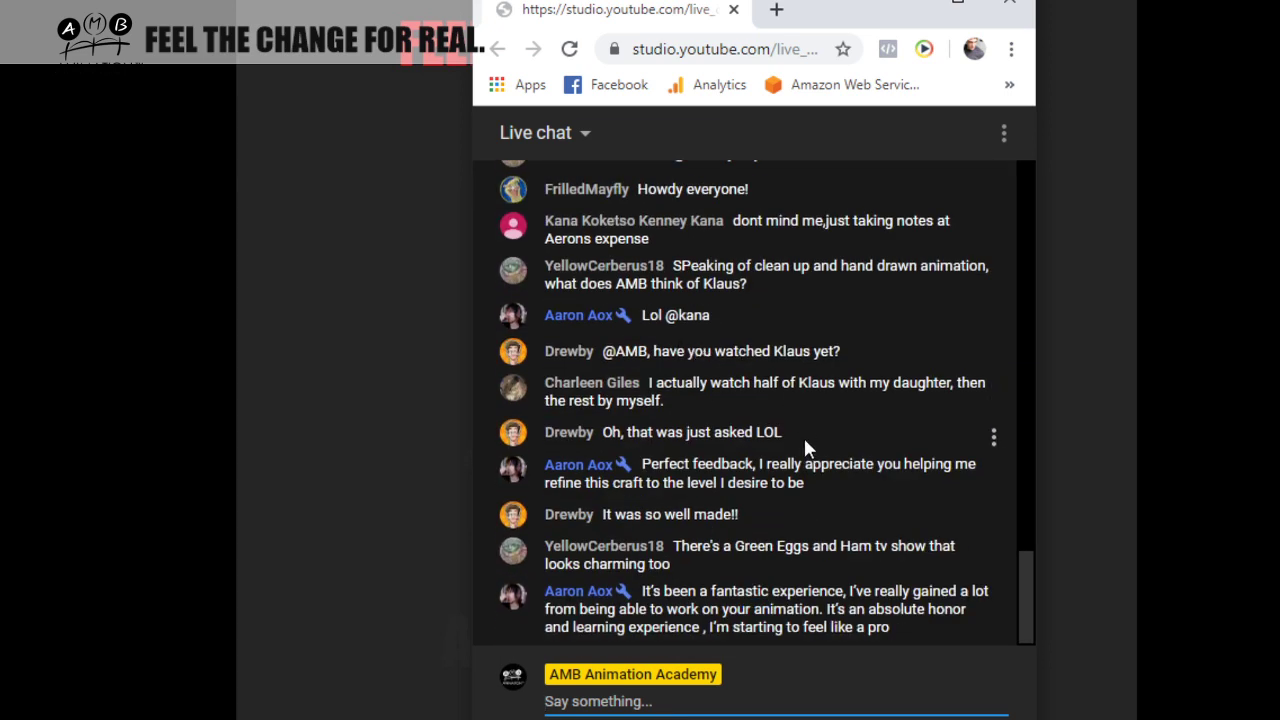
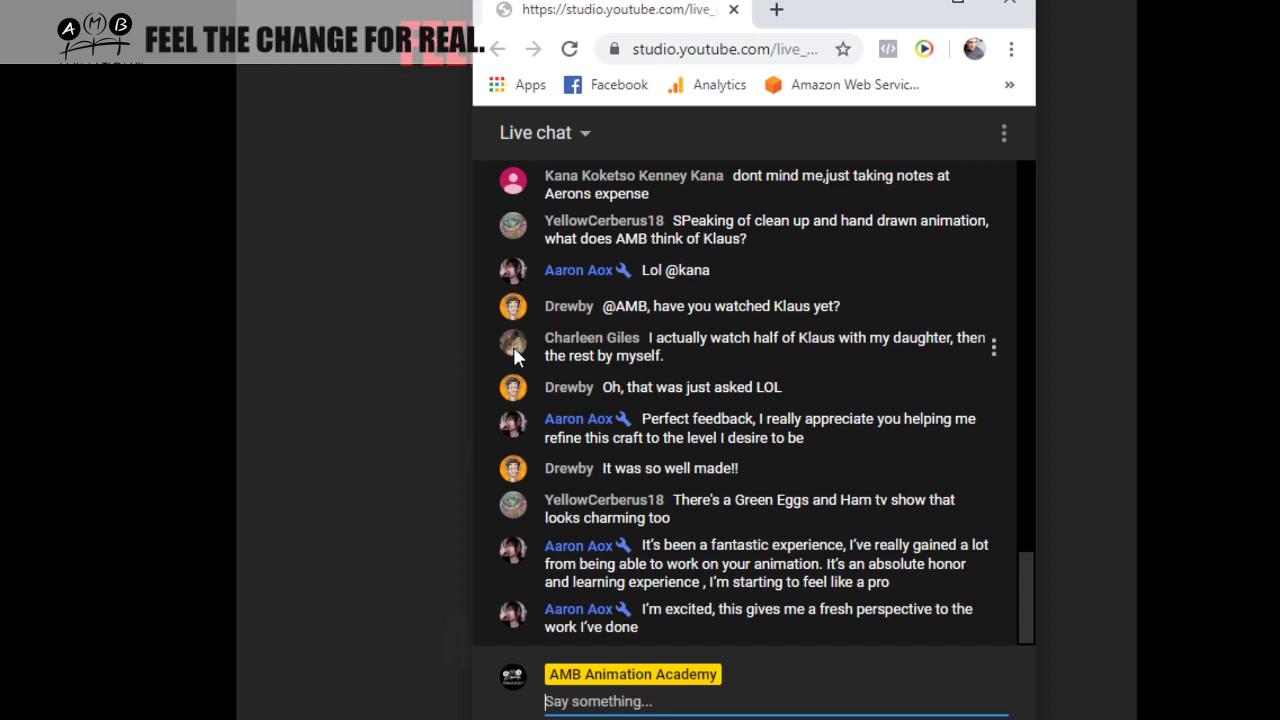
scroll(553, 350, up, 1)
scroll(553, 354, up, 2)
scroll(760, 405, up, 2)
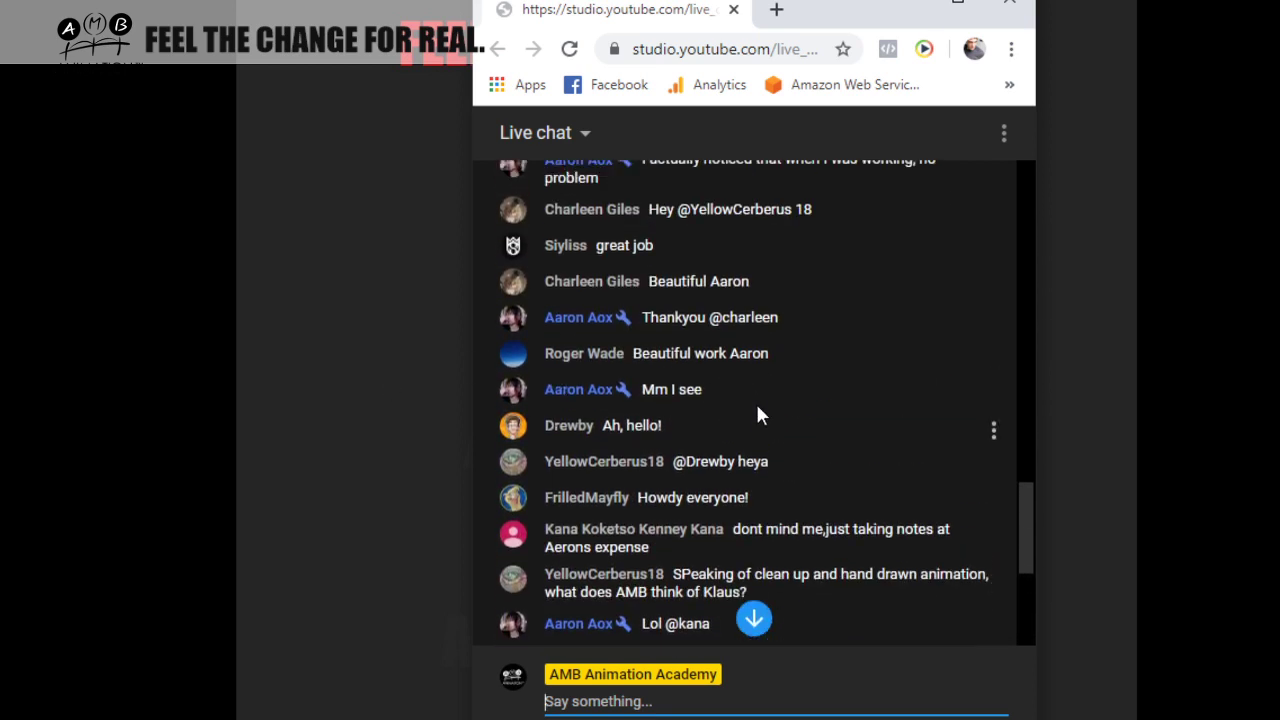
scroll(760, 438, down, 5)
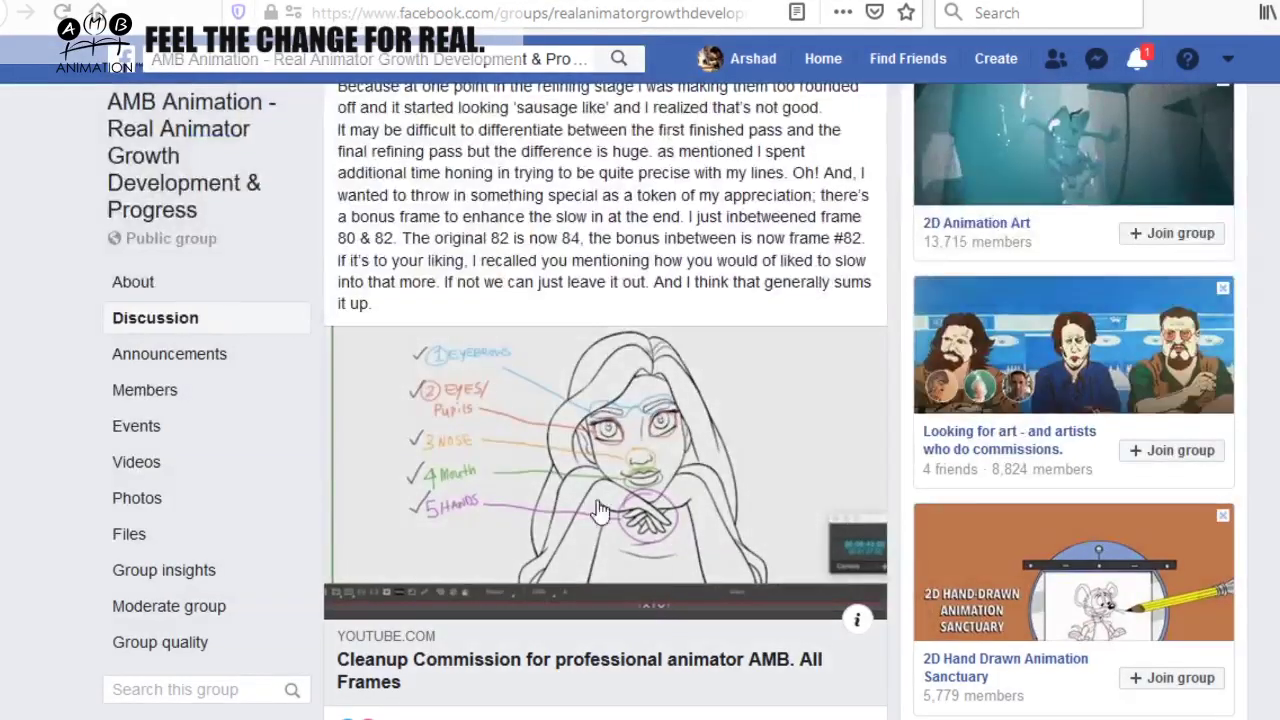
Switch to the AMB Animation group on Facebook and go past the Cleanup Commission post to the AMB Pendulum Spin v1 post
scroll(483, 330, down, 1)
scroll(483, 330, down, 10)
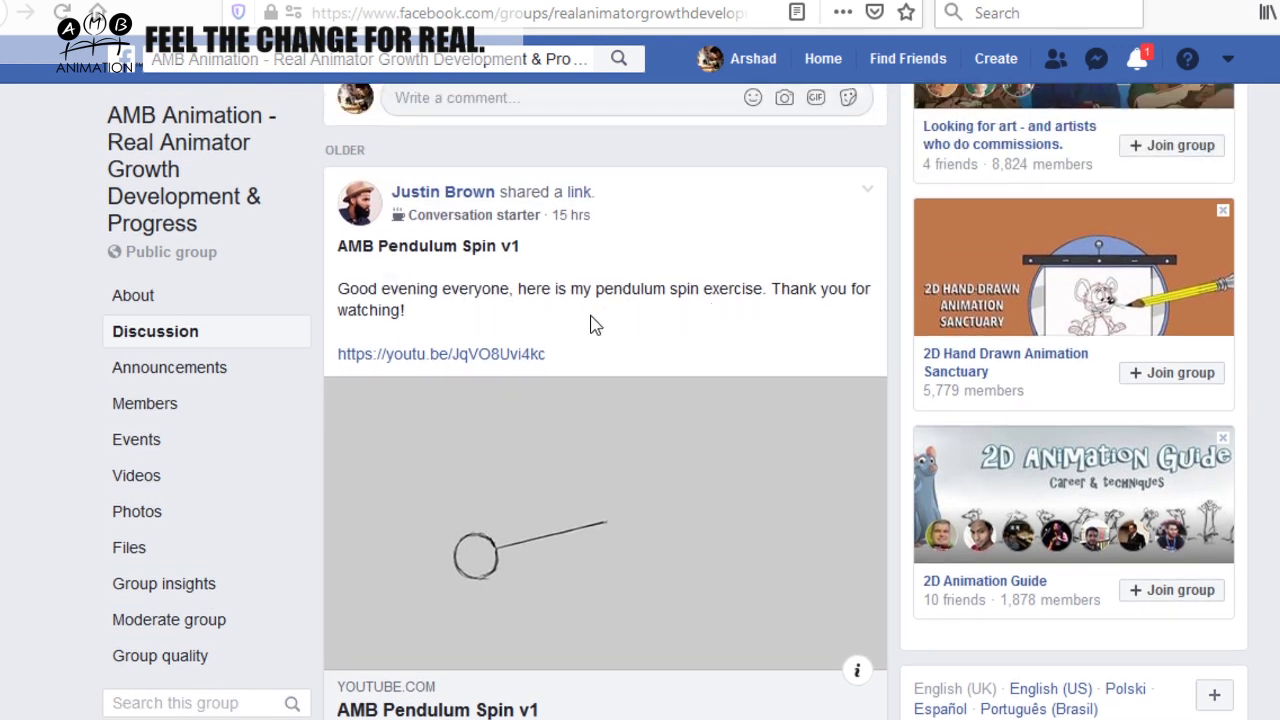
scroll(594, 326, down, 1)
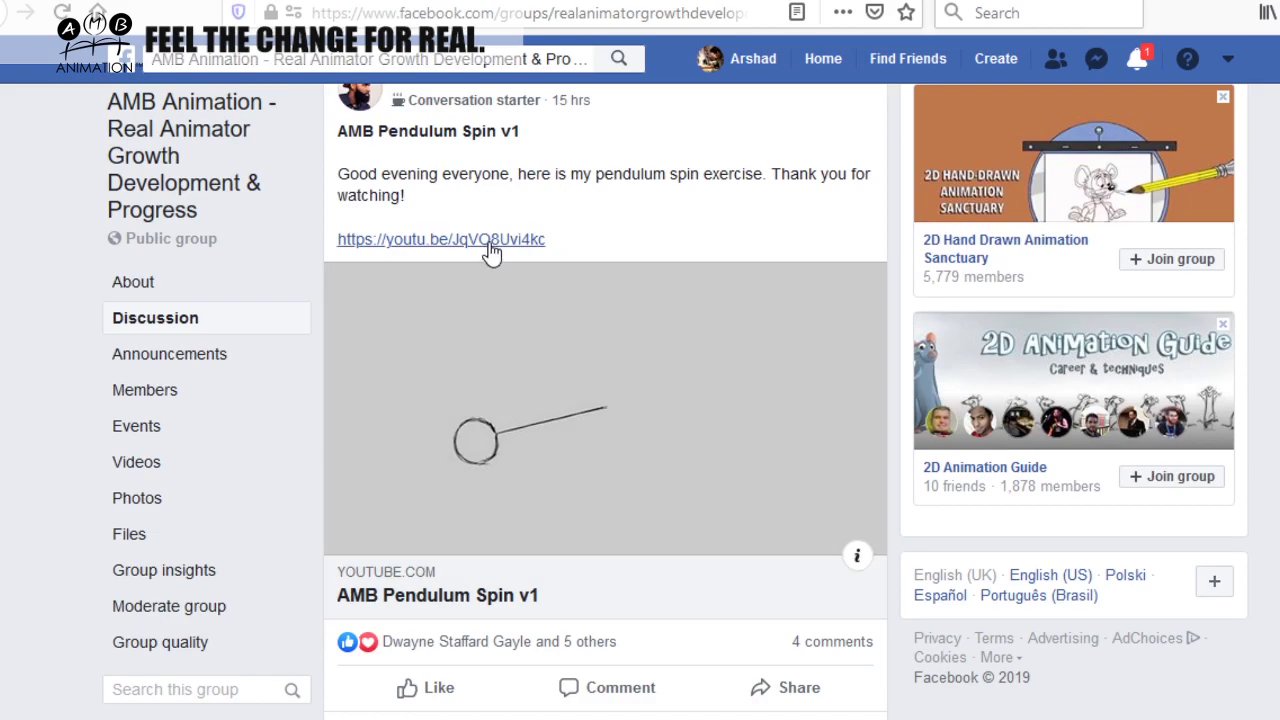
Open the linked AMB Pendulum Spin v1 video on YouTube and watch it in cinema mode
click(491, 241)
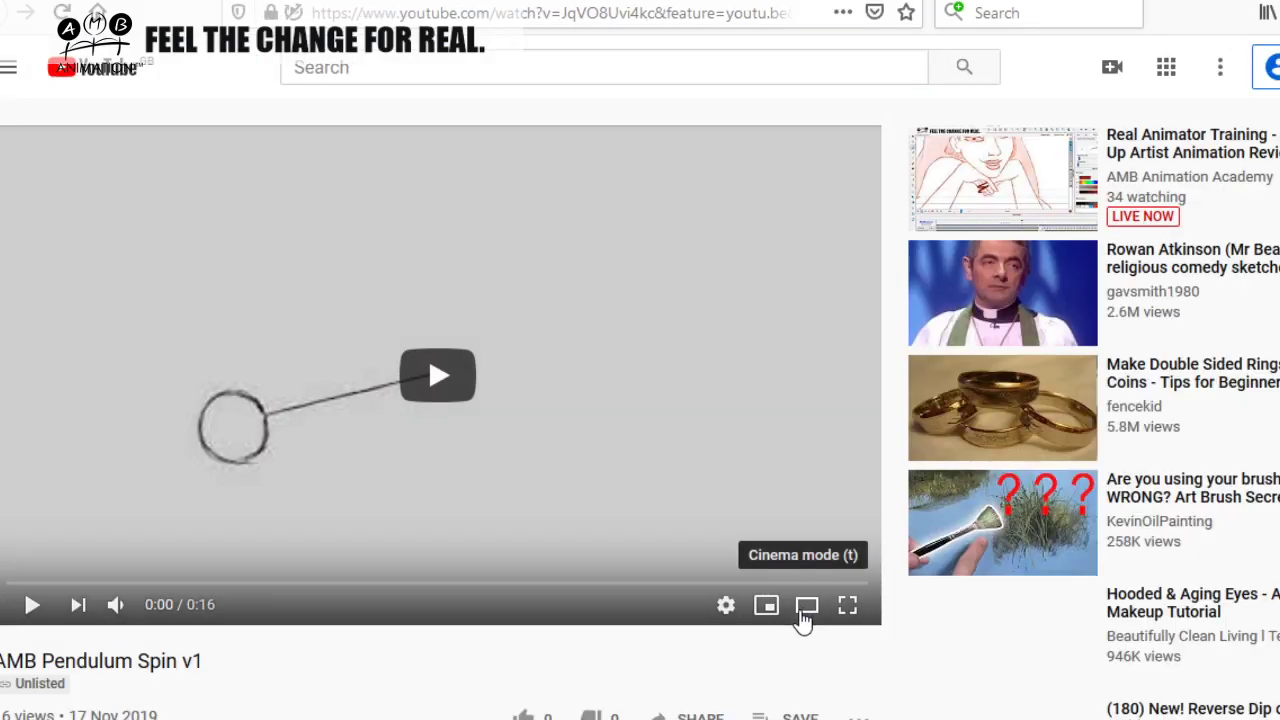
click(803, 616)
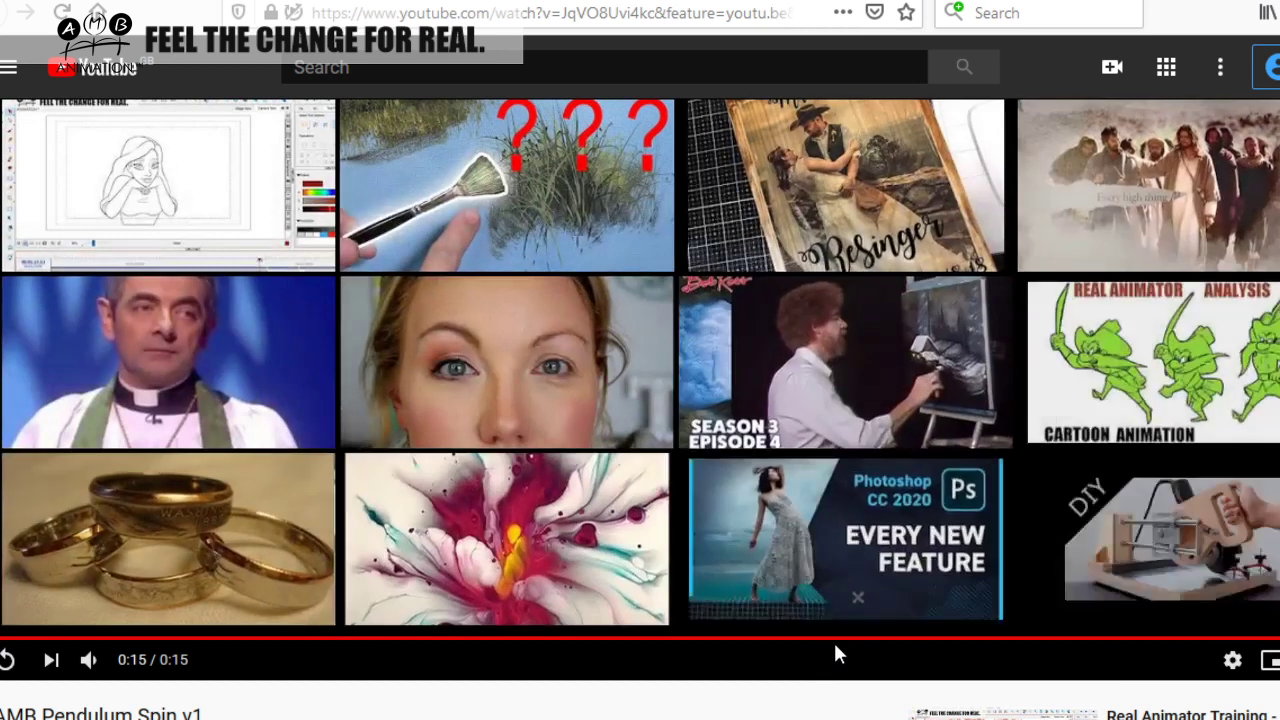
Replay the pendulum spin exercise from the beginning and pause it during the fast spin at 0:08
click(831, 640)
click(6, 664)
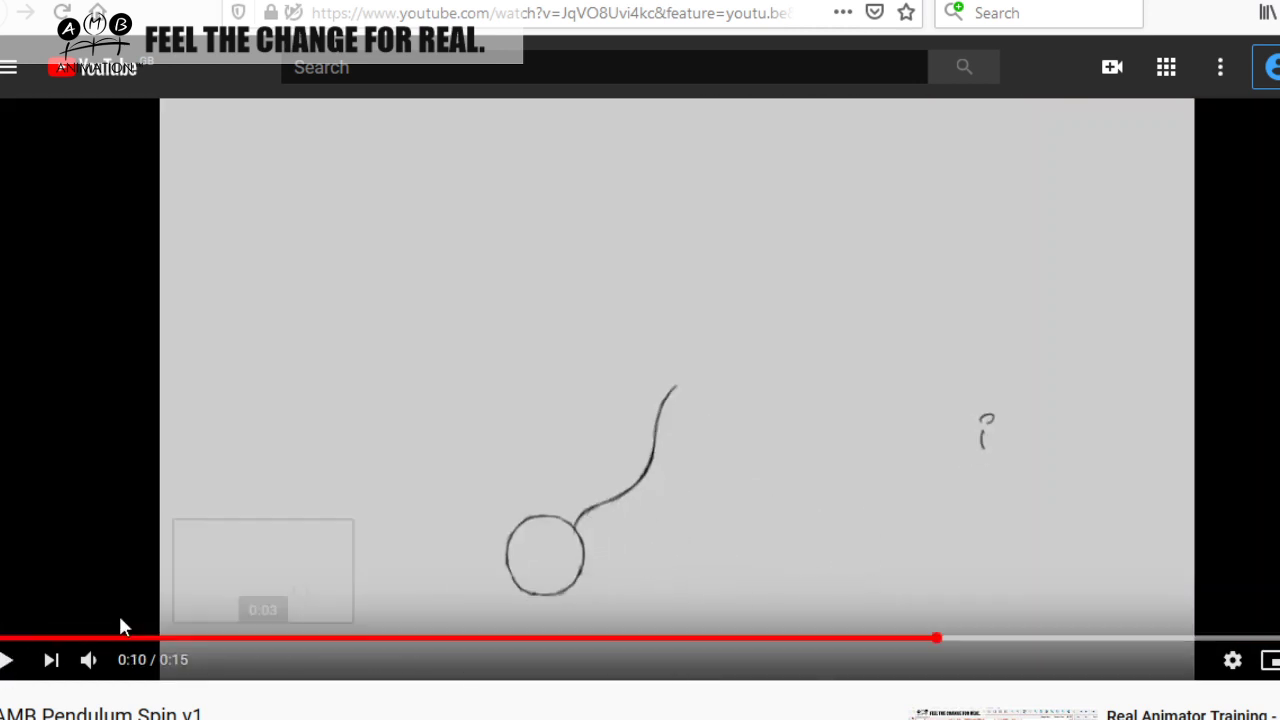
click(6, 640)
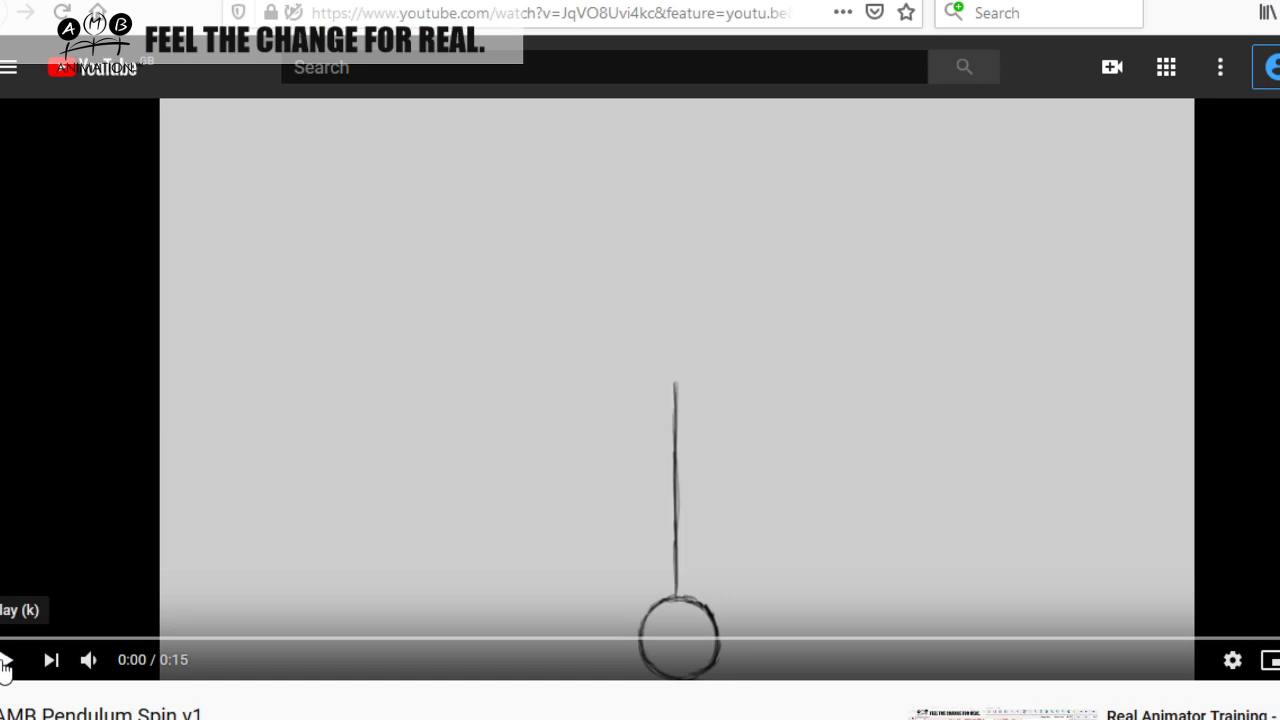
click(6, 664)
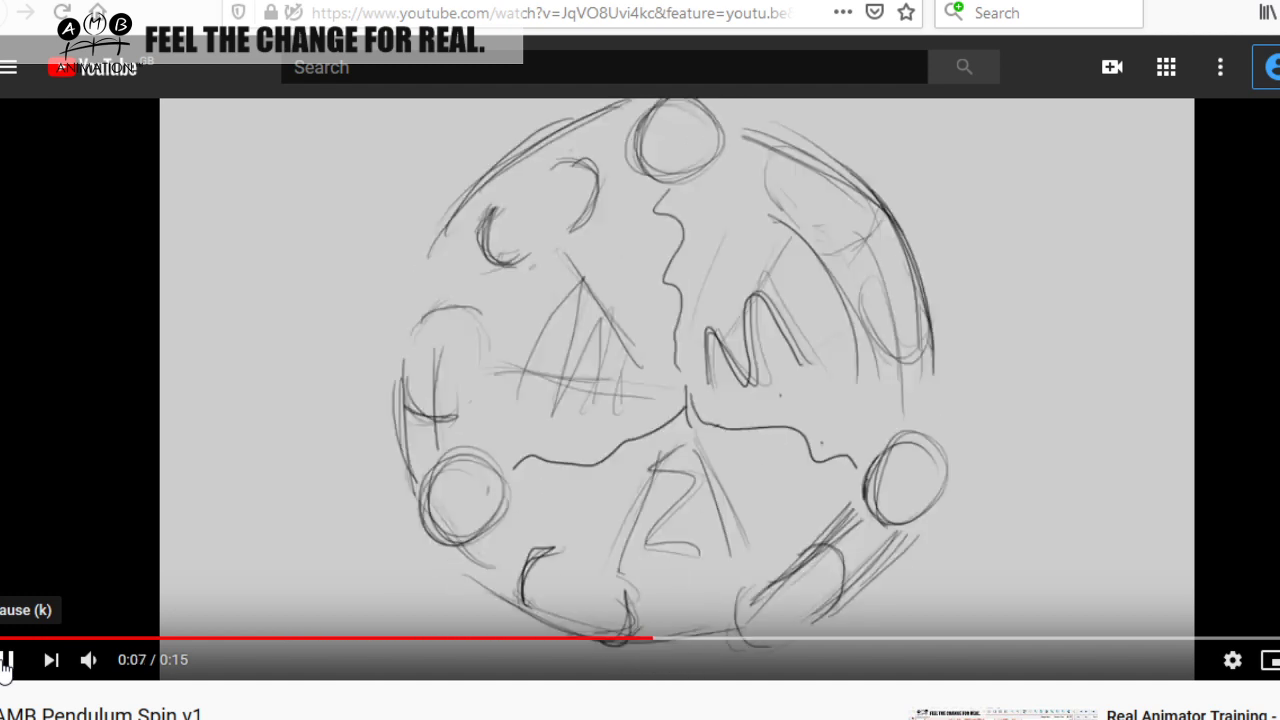
click(6, 664)
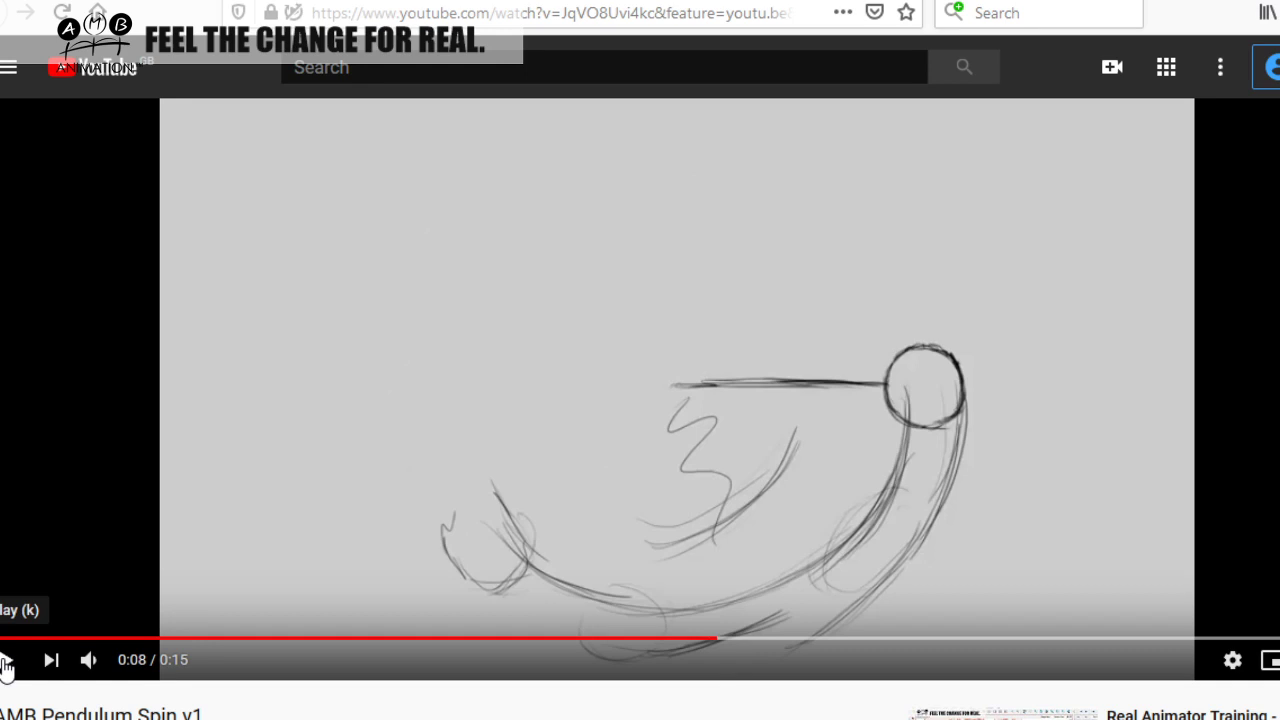
Examine the smear drawings of the fast spin frame by frame, going back and forth between 0:07 and 0:08
key(comma)
key(comma)
key(comma)
key(comma)
key(comma)
key(comma)
key(comma)
key(comma)
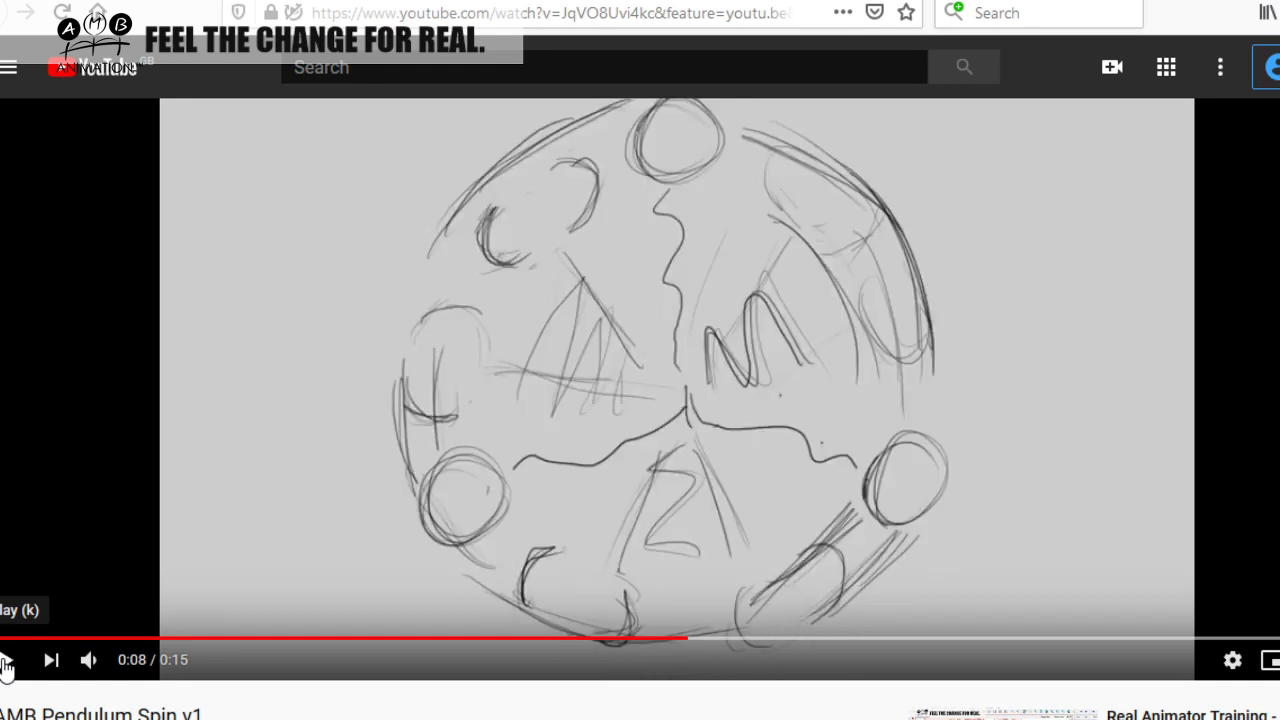
key(period)
key(period)
key(period)
key(period)
key(period)
key(period)
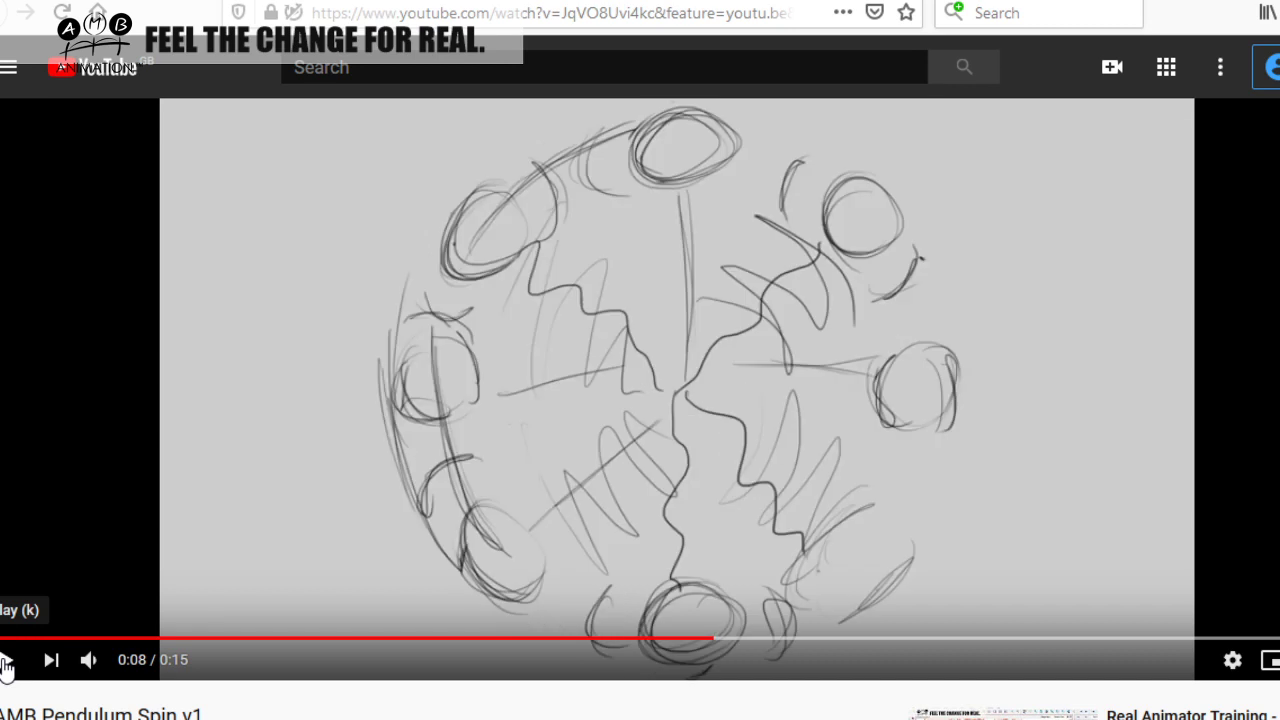
key(comma)
key(comma)
key(comma)
key(comma)
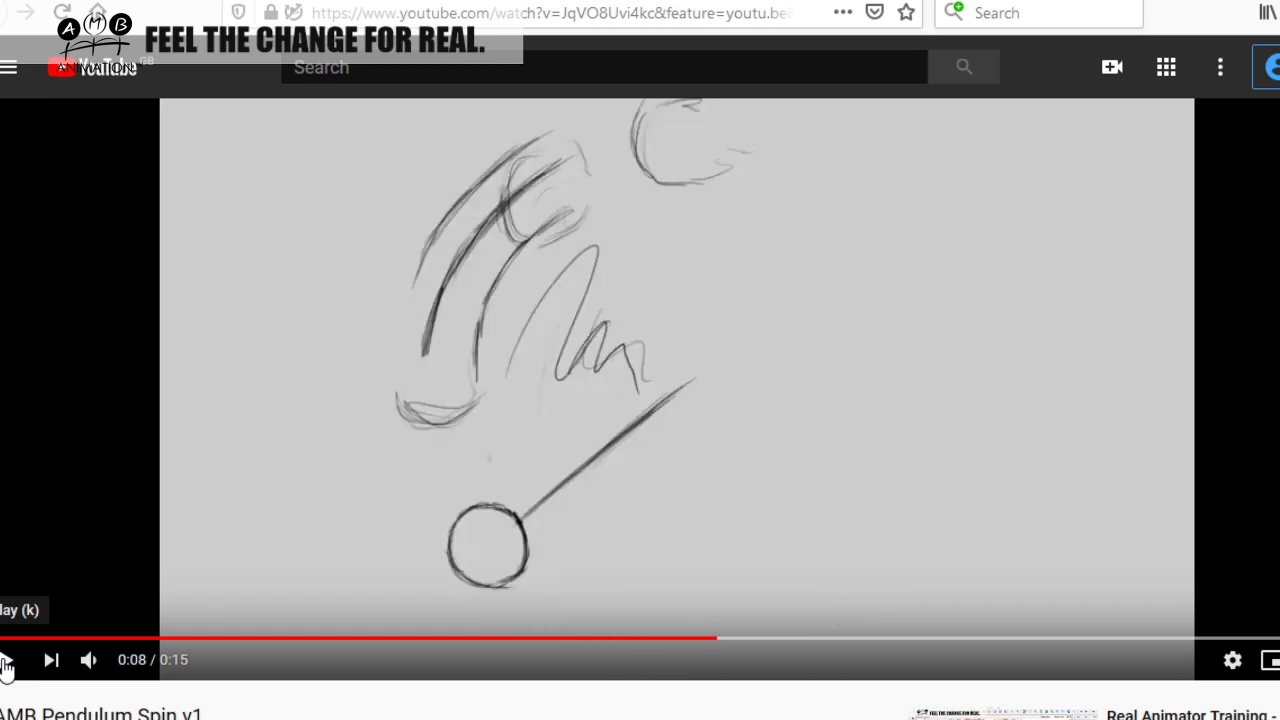
key(comma)
key(comma)
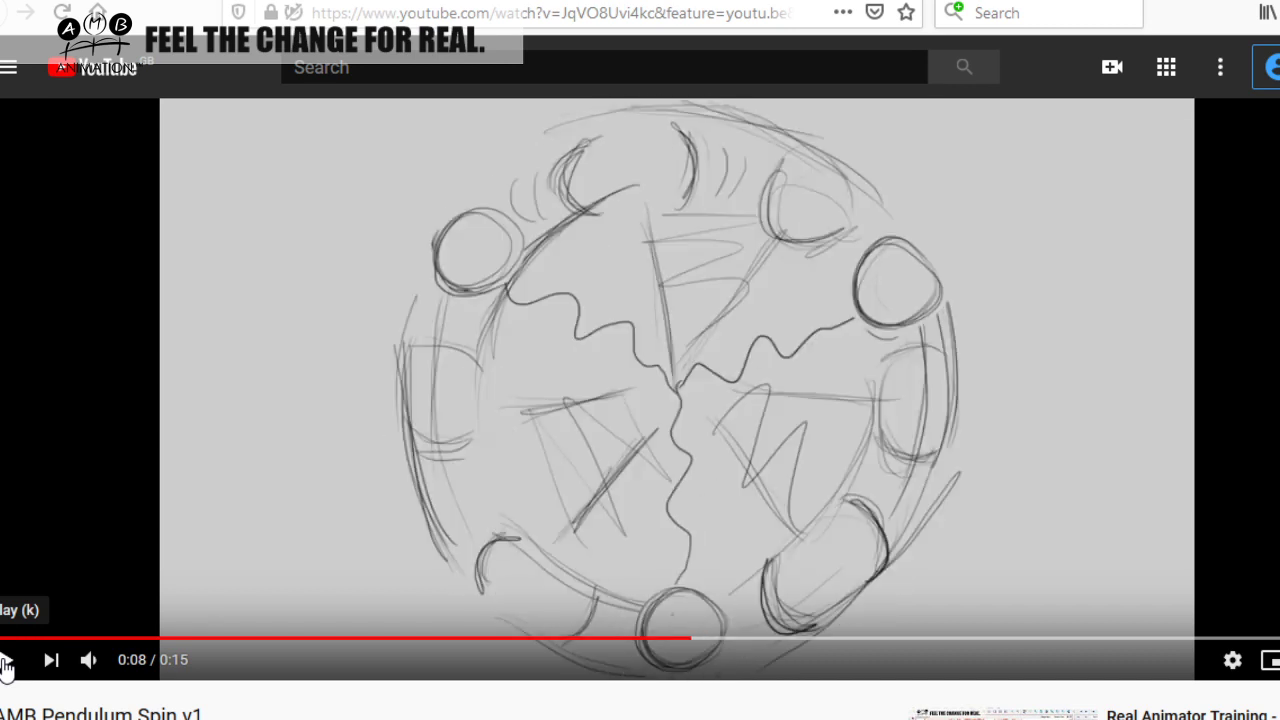
key(period)
key(period)
key(period)
key(period)
key(comma)
key(comma)
key(comma)
key(comma)
key(comma)
key(comma)
key(comma)
key(comma)
key(comma)
key(comma)
key(comma)
key(comma)
key(comma)
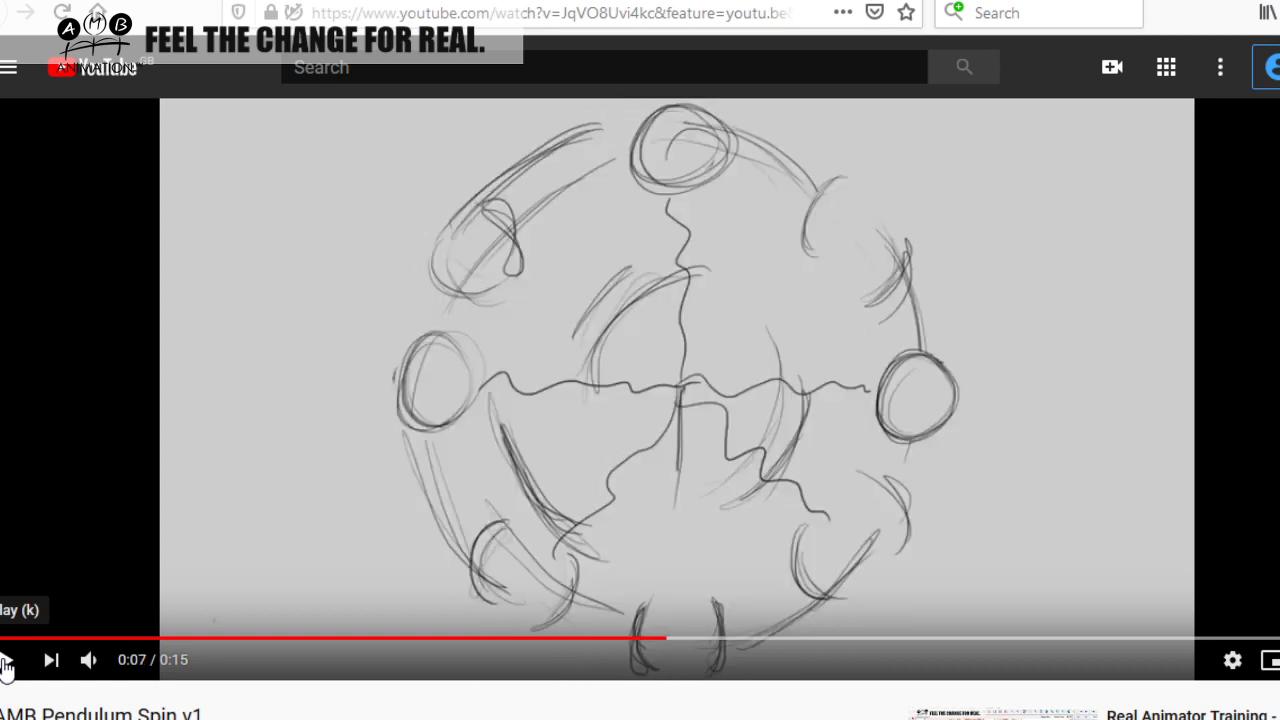
key(period)
key(period)
key(period)
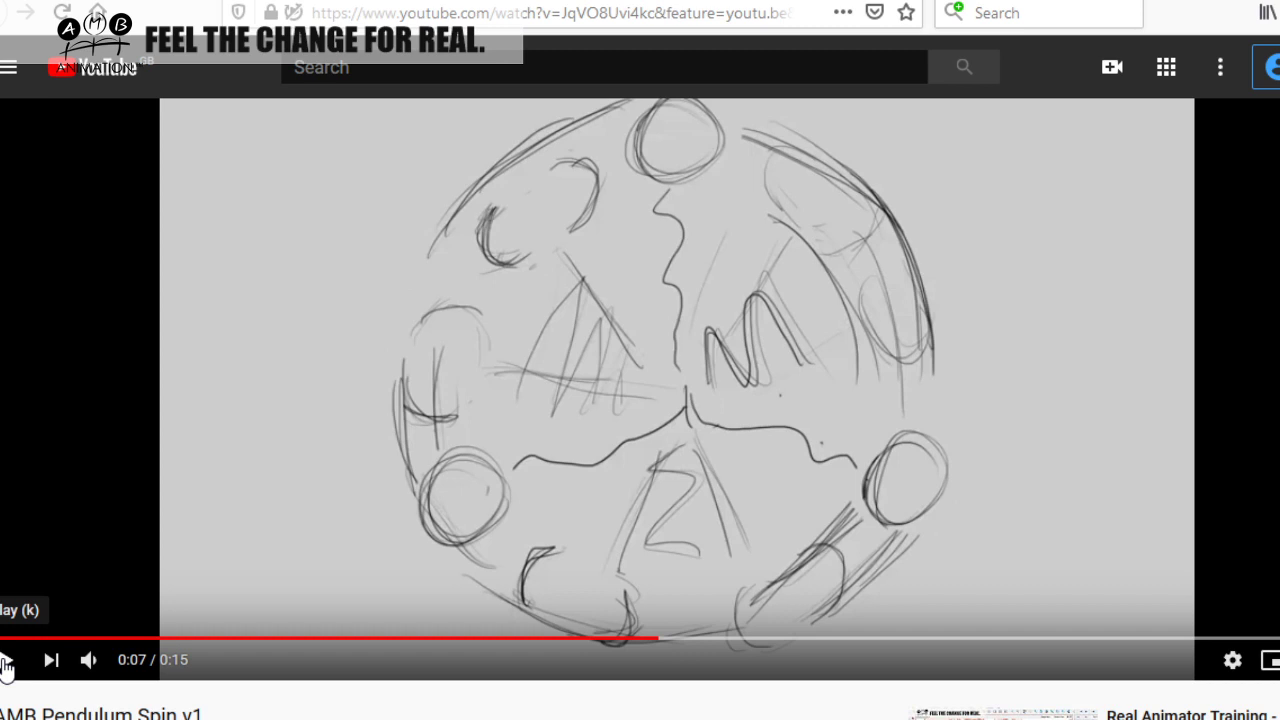
key(period)
key(period)
key(period)
key(period)
key(period)
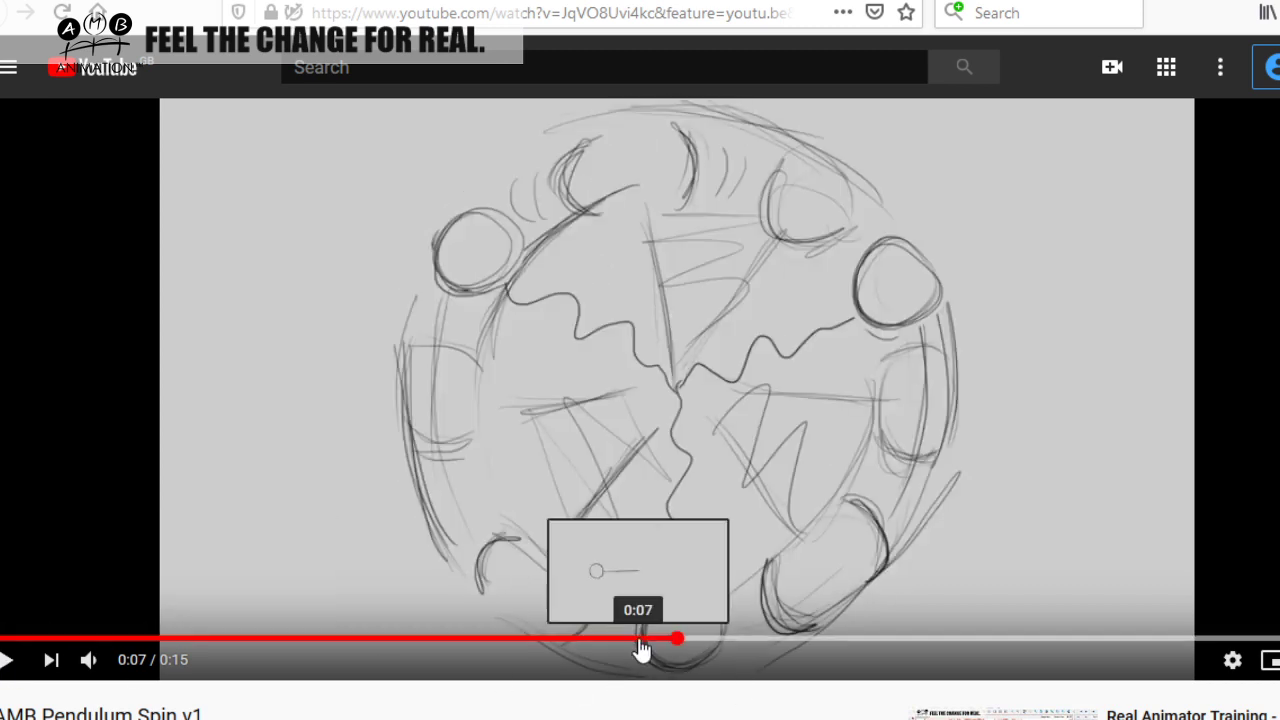
Play the exercise from 0:07 through the final settle and pause it near the end at 0:14
click(638, 637)
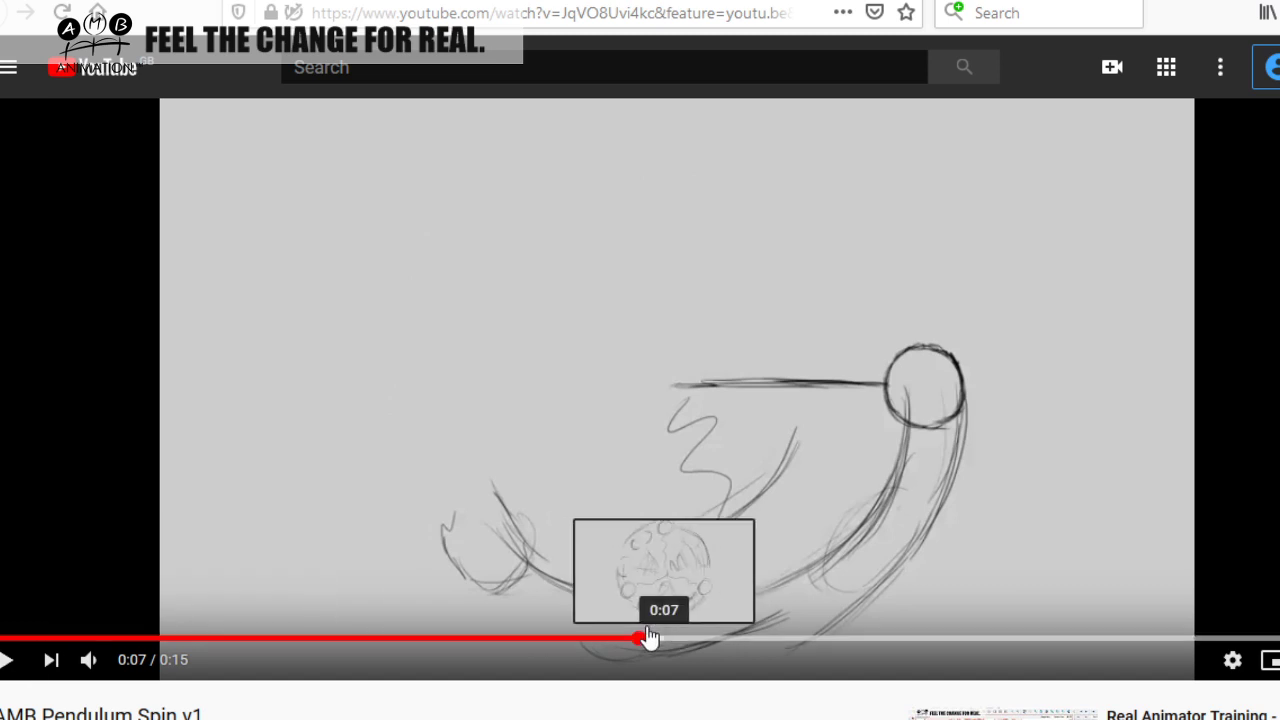
click(5, 668)
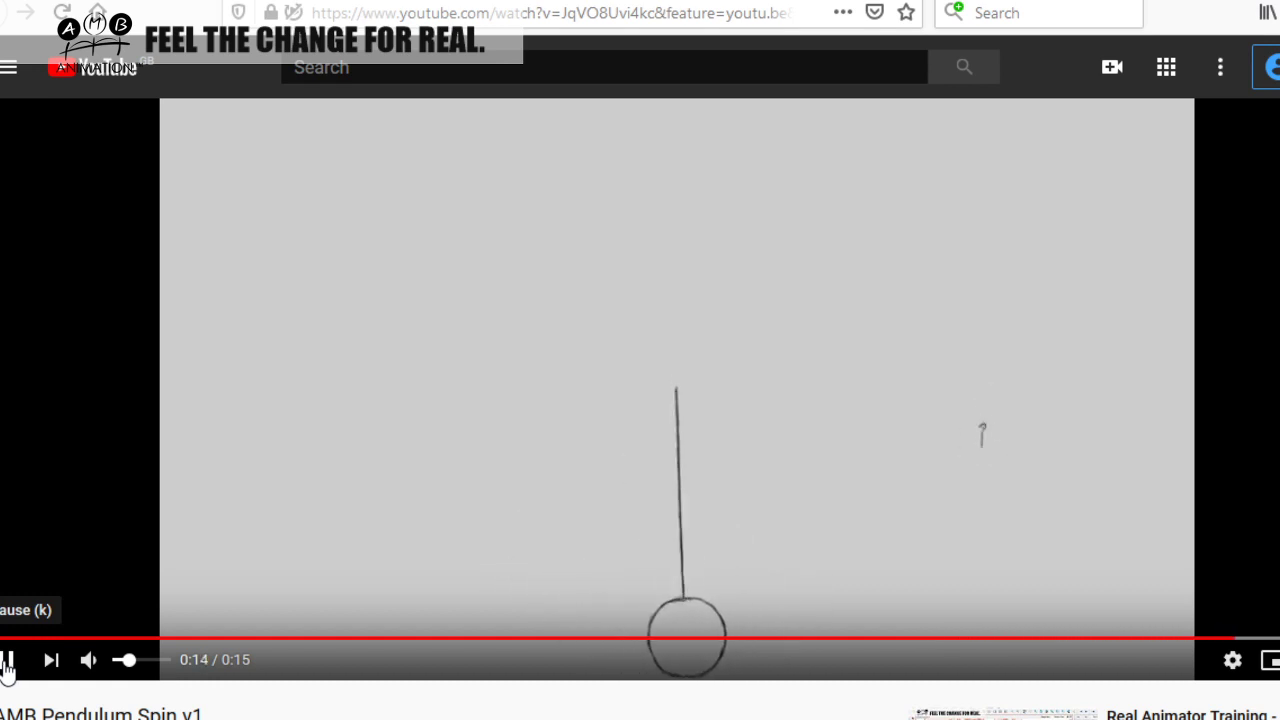
click(5, 668)
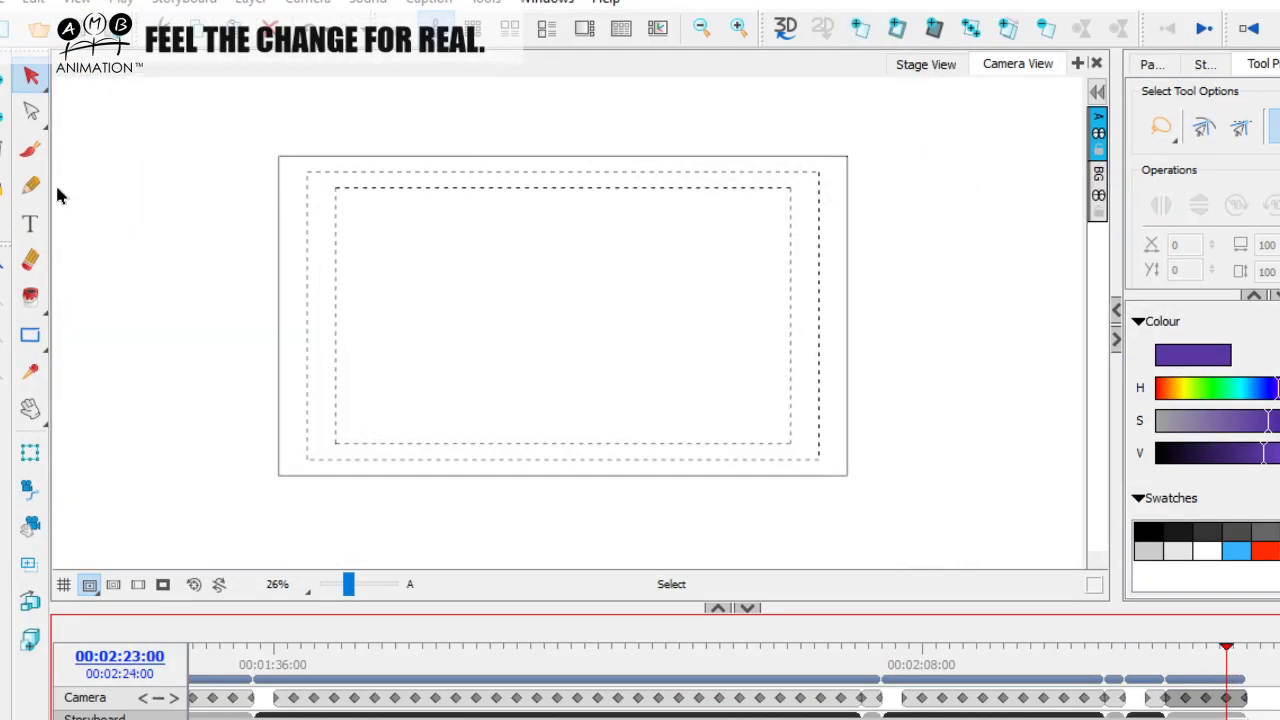
Switch to Storyboard Pro and sketch a ball hanging on a string with the Brush, plus comparison pendulums beside it showing the small swing arcs
key(alt+b)
drag(348, 584, 350, 590)
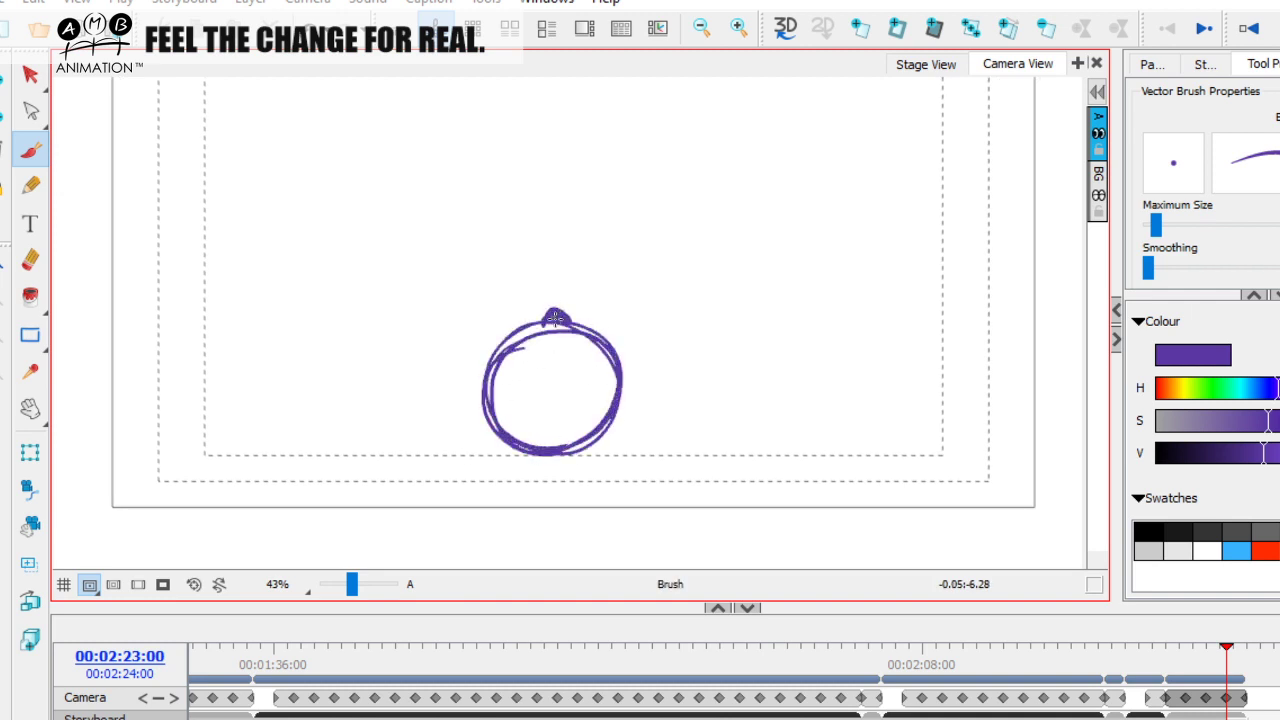
drag(555, 318, 588, 289)
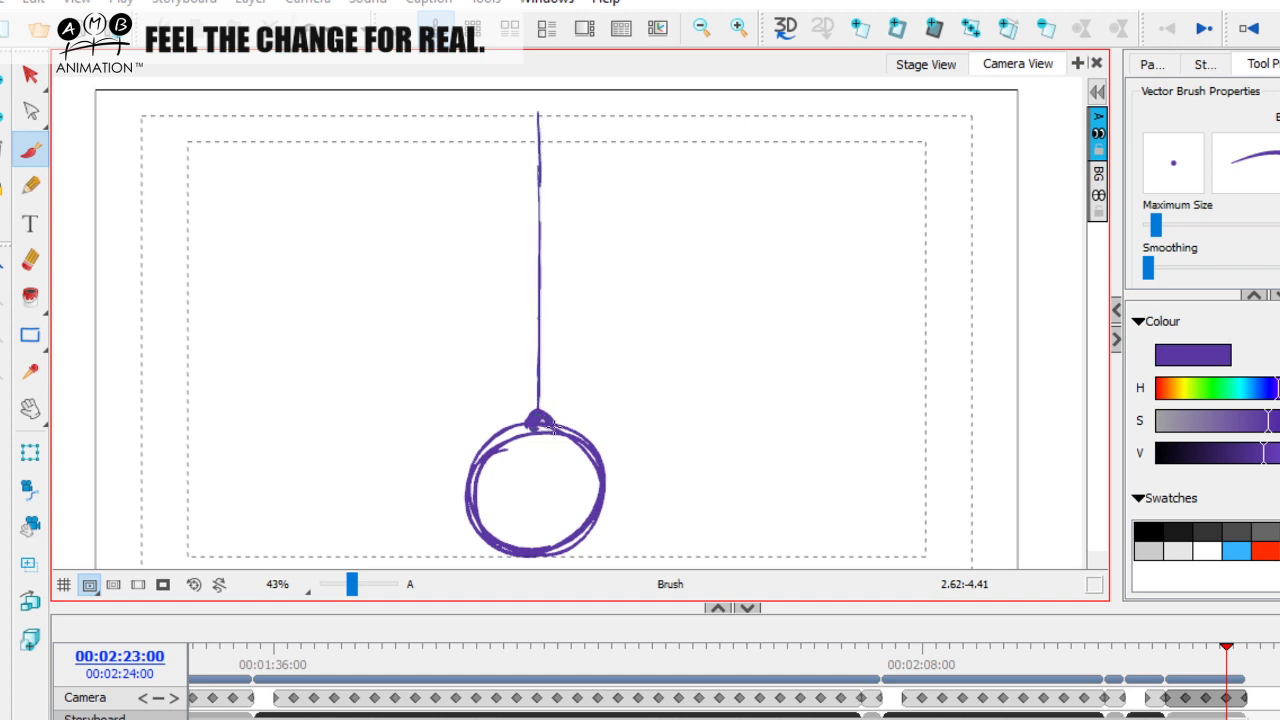
drag(554, 428, 545, 381)
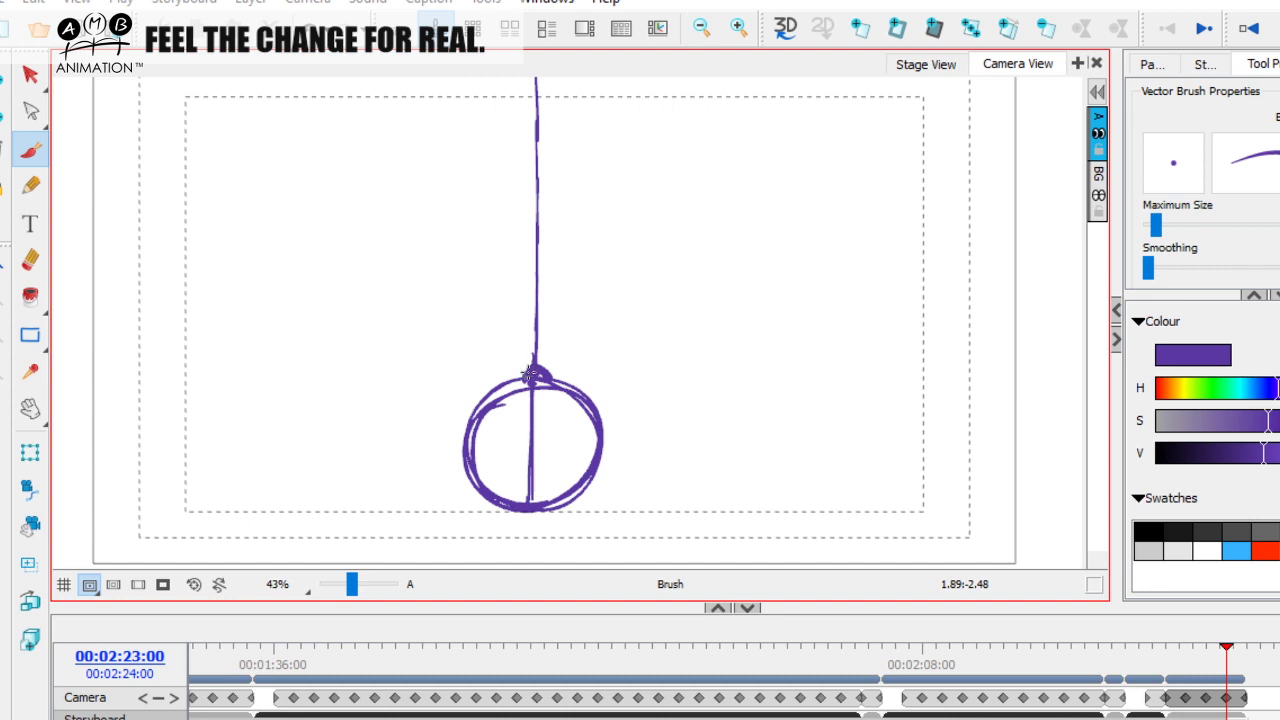
scroll(732, 411, right, 2)
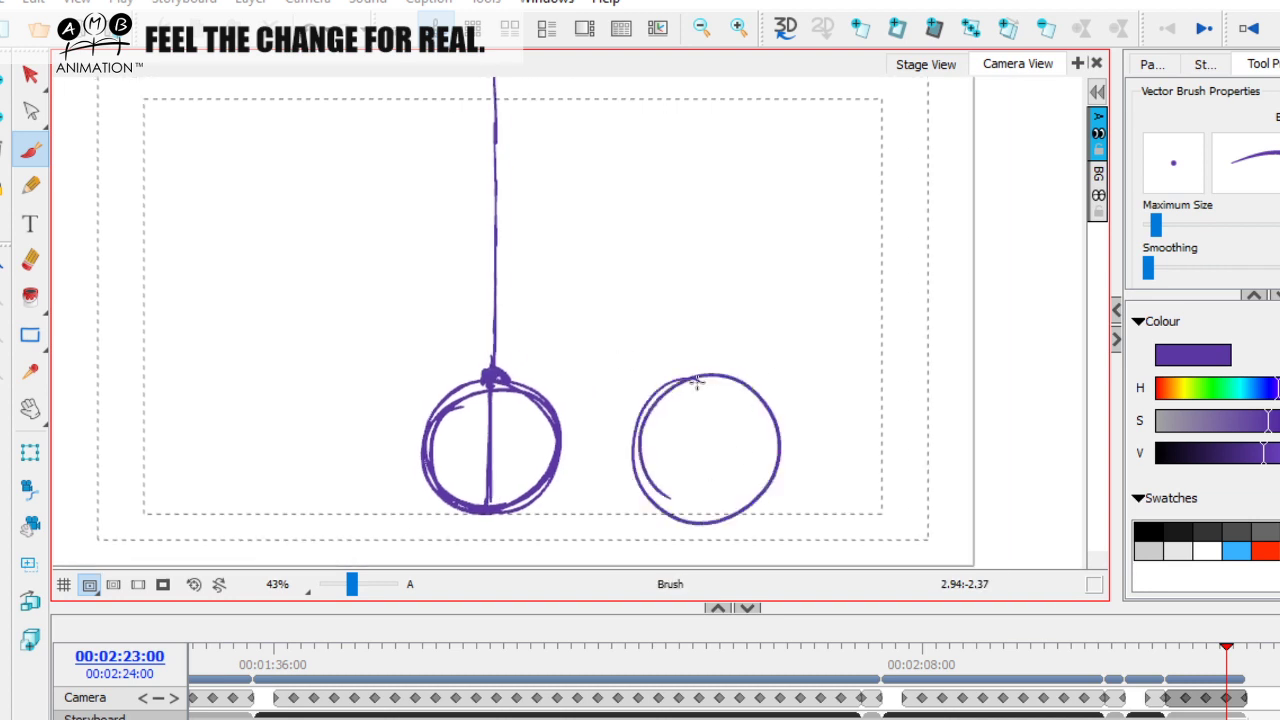
mouse_move(746, 339)
mouse_down()
mouse_move(729, 320)
mouse_move(711, 326)
mouse_up()
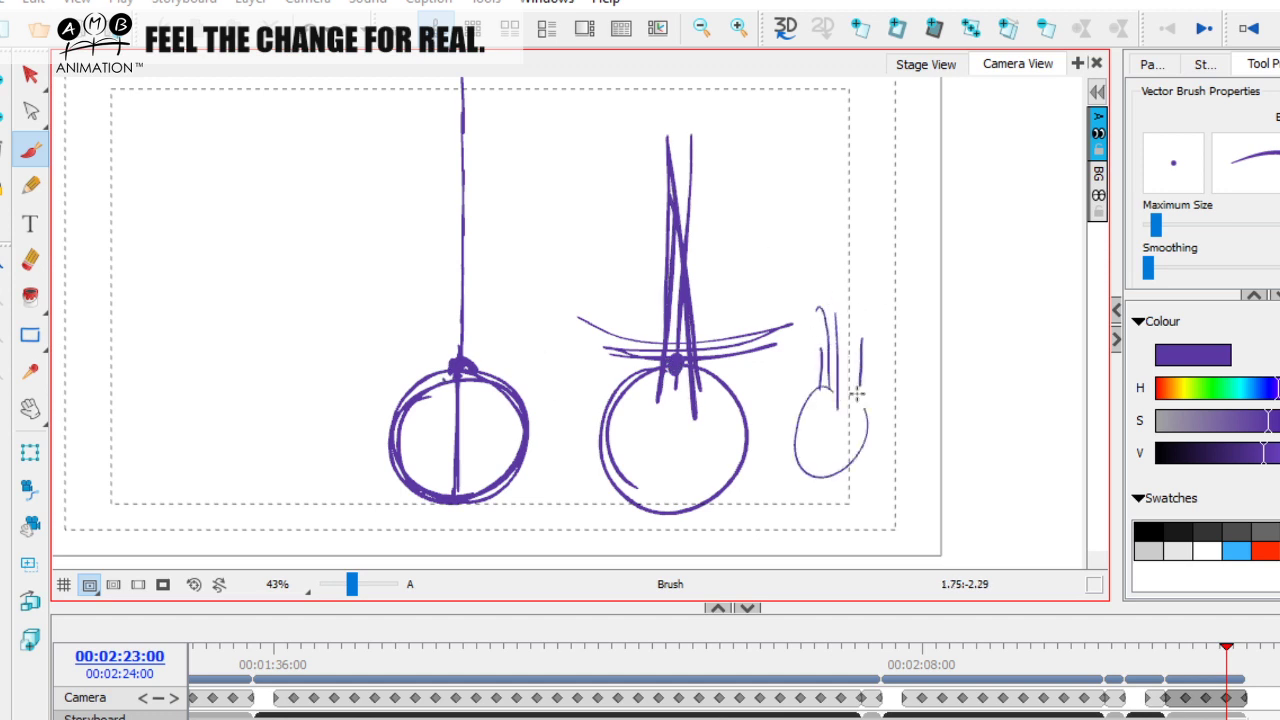
Select all the pendulum sketches in the camera view and delete them
click(33, 77)
key(ctrl+a)
key(Delete)
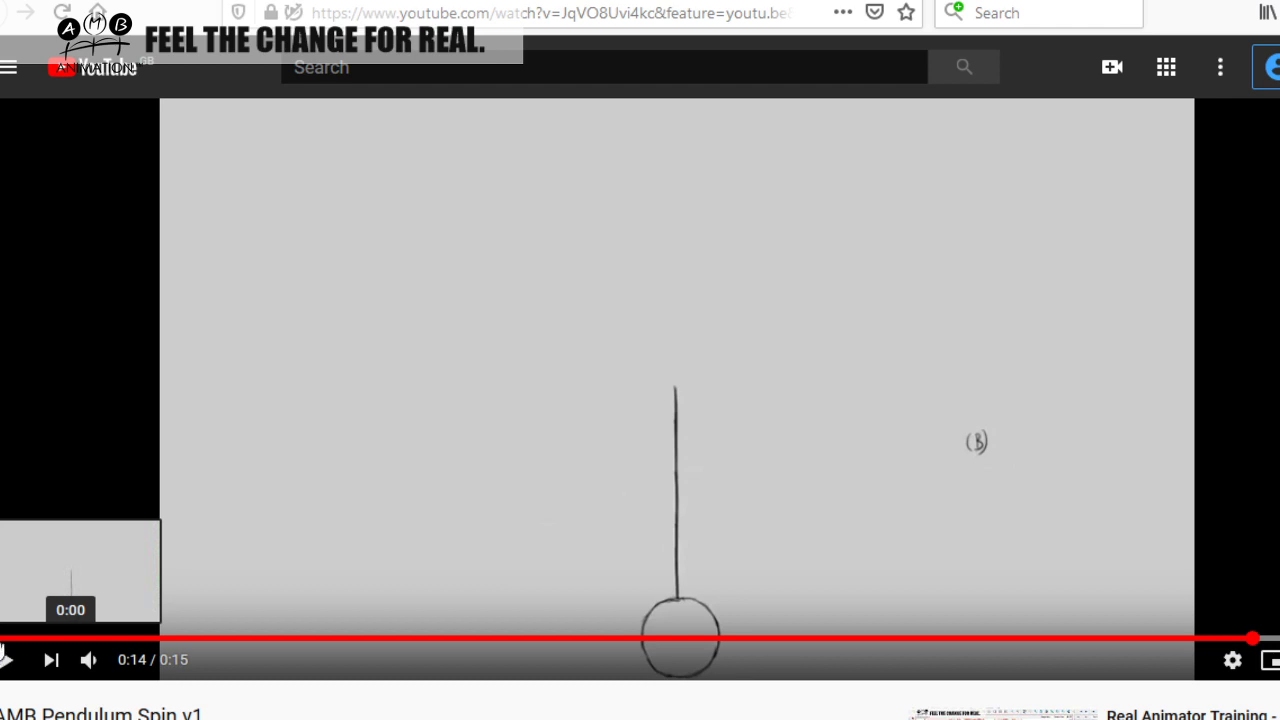
Switch back to the YouTube video and replay the pendulum spin from the start to study its timing
click(4, 638)
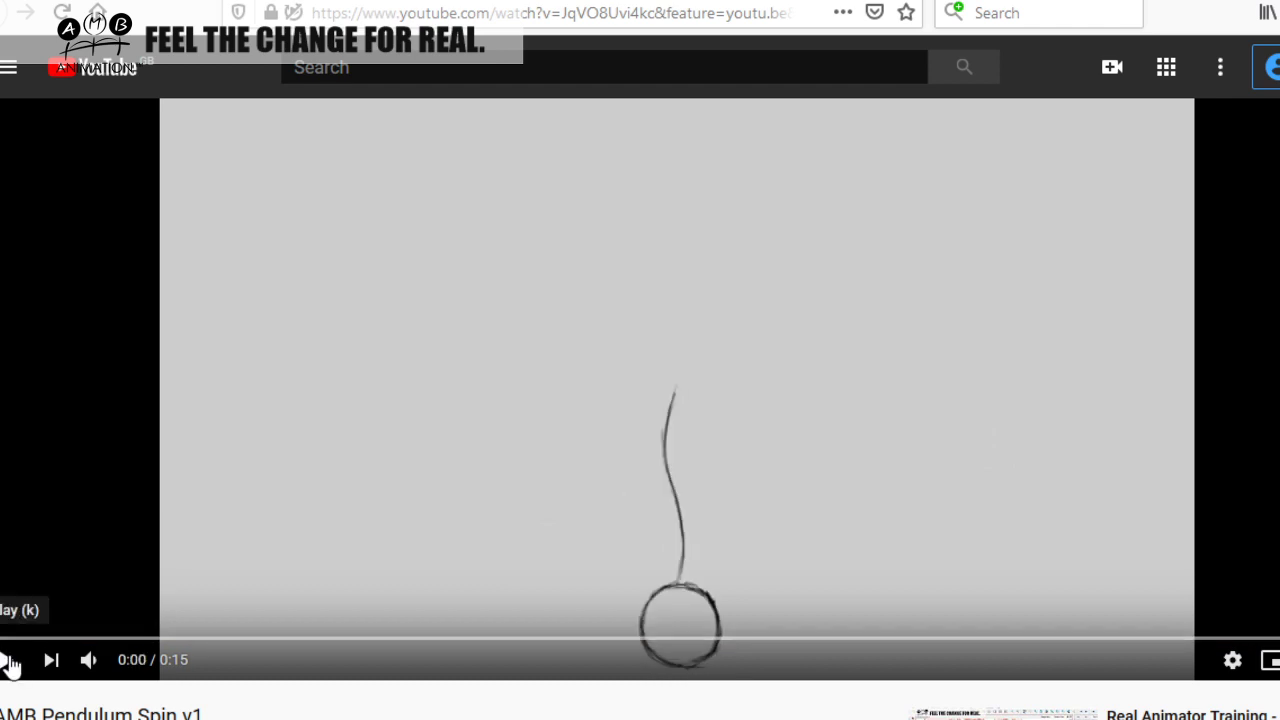
click(6, 660)
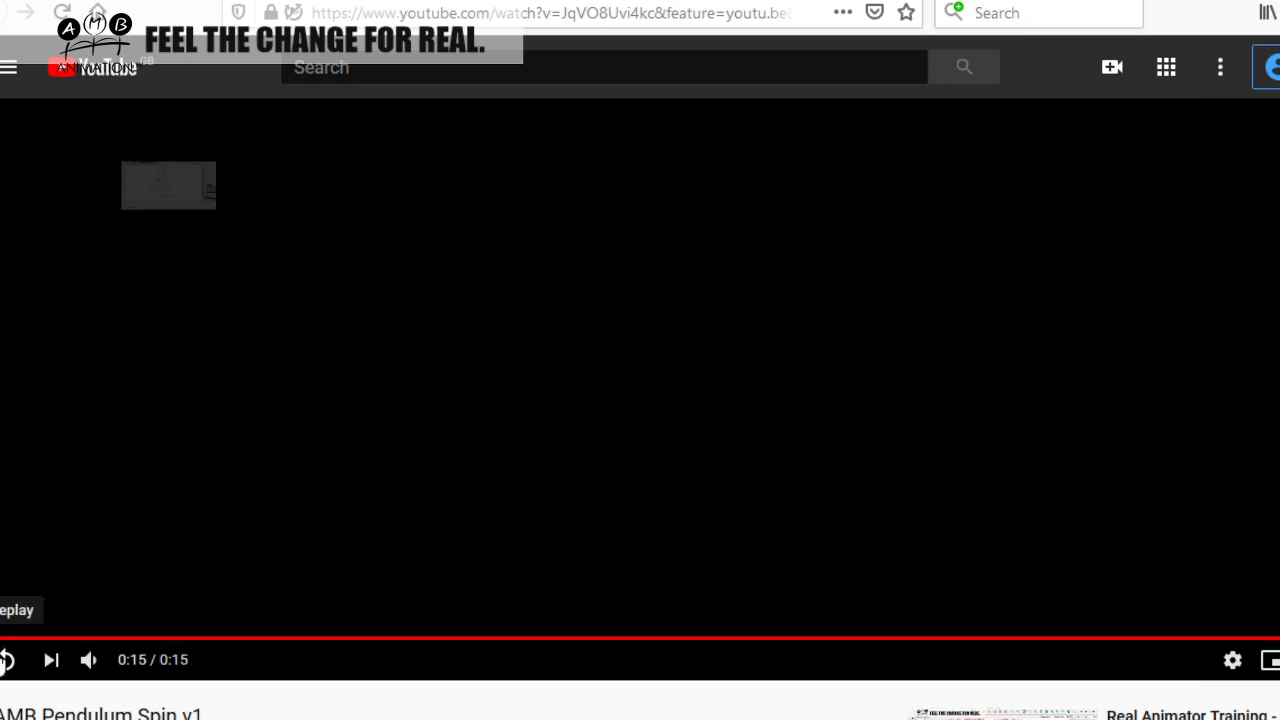
click(7, 660)
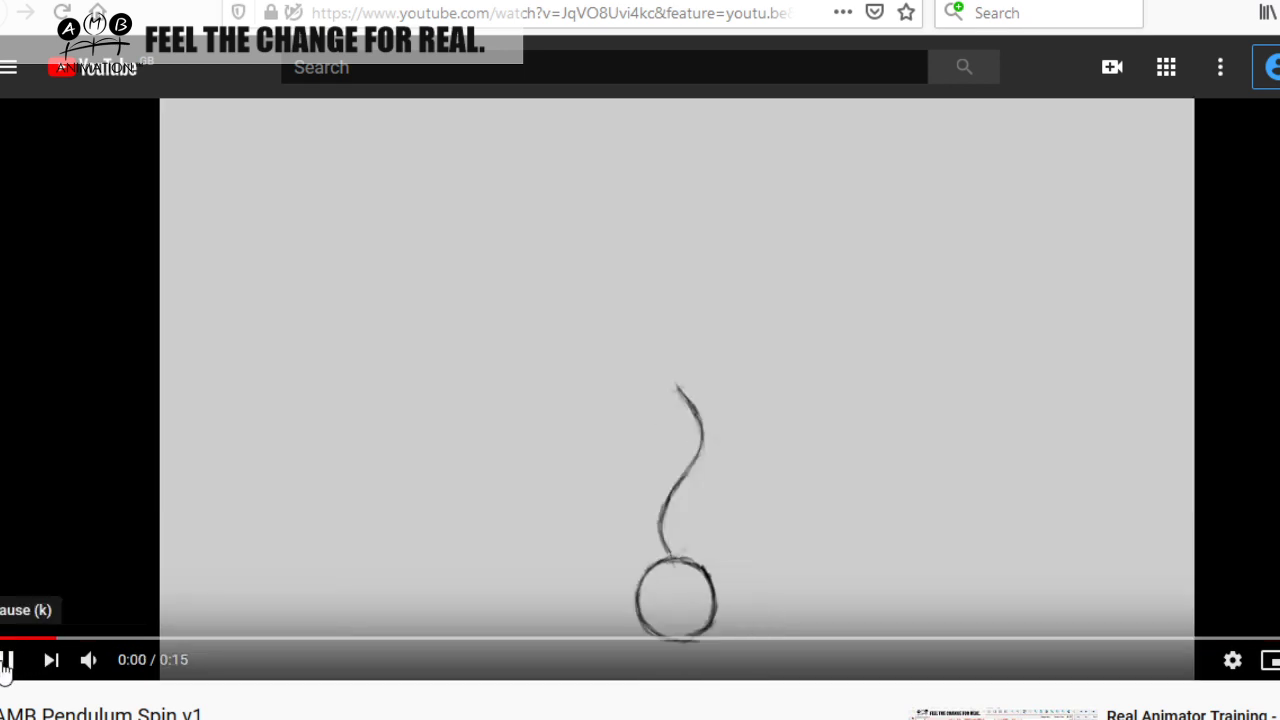
click(6, 662)
click(4, 665)
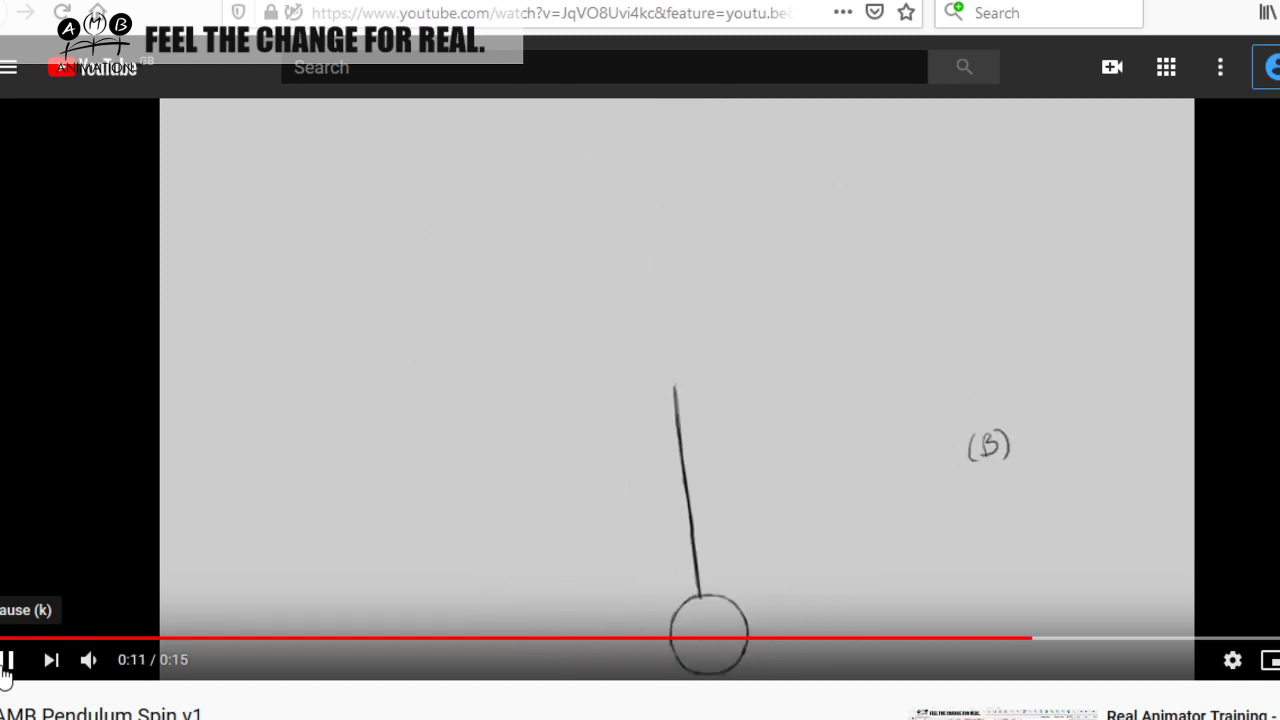
Pause on the settling pendulum at 0:12, play on to the end, and restart the video, pausing it near the beginning
click(5, 668)
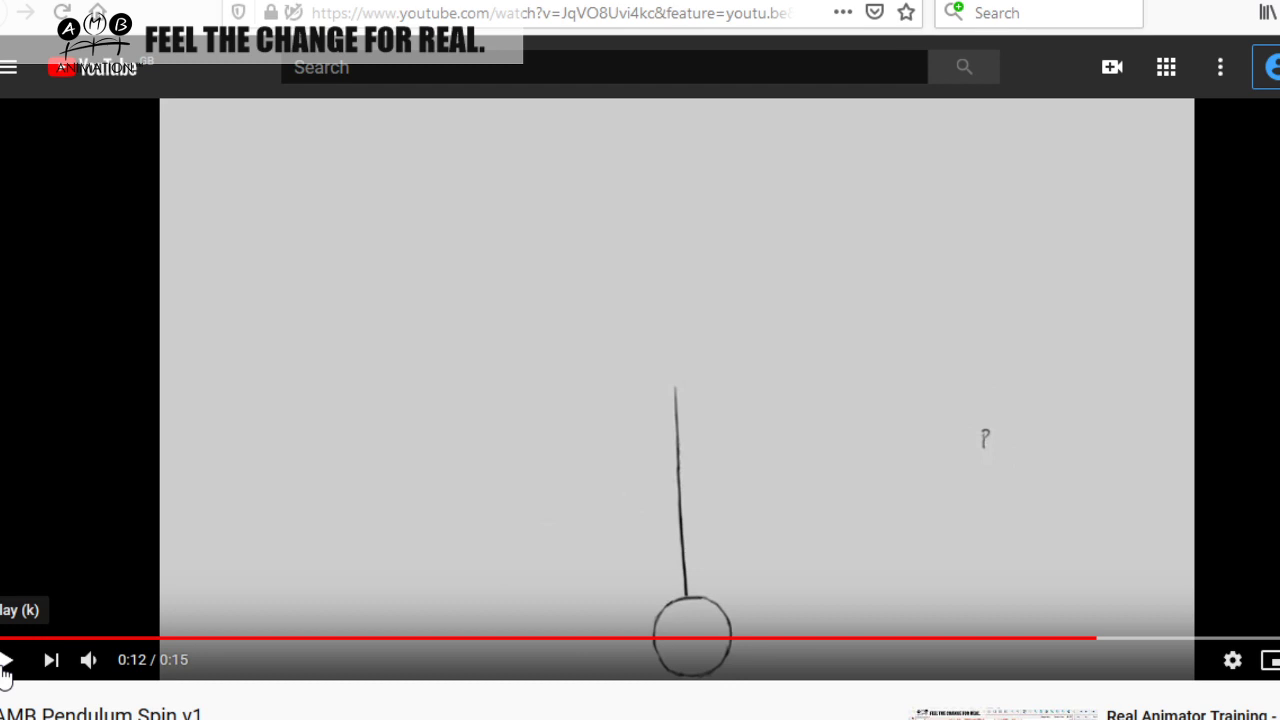
click(5, 668)
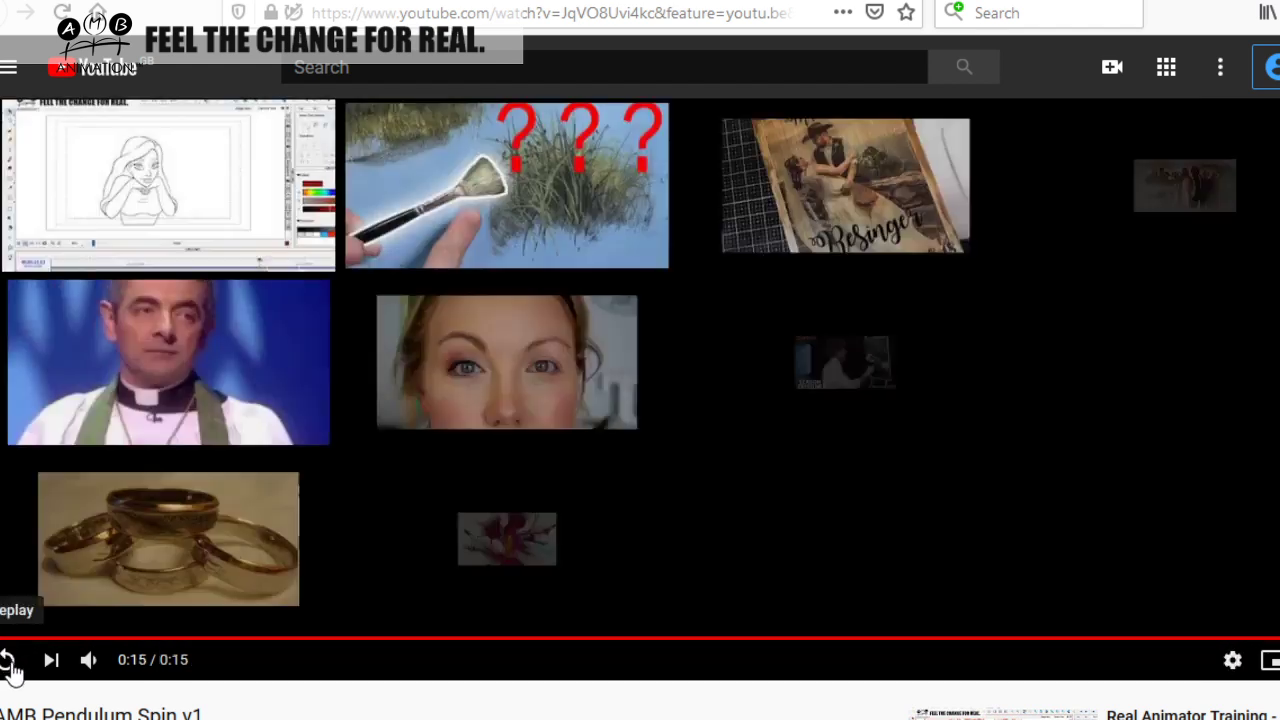
click(8, 668)
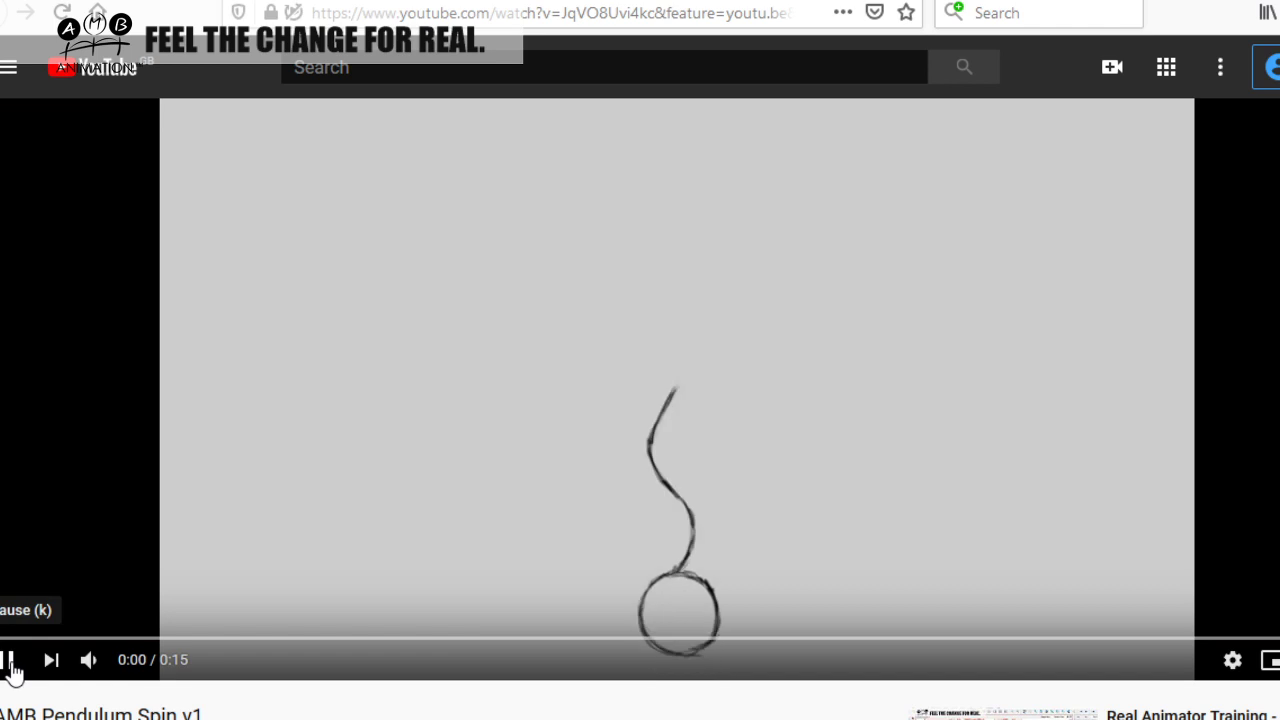
click(8, 670)
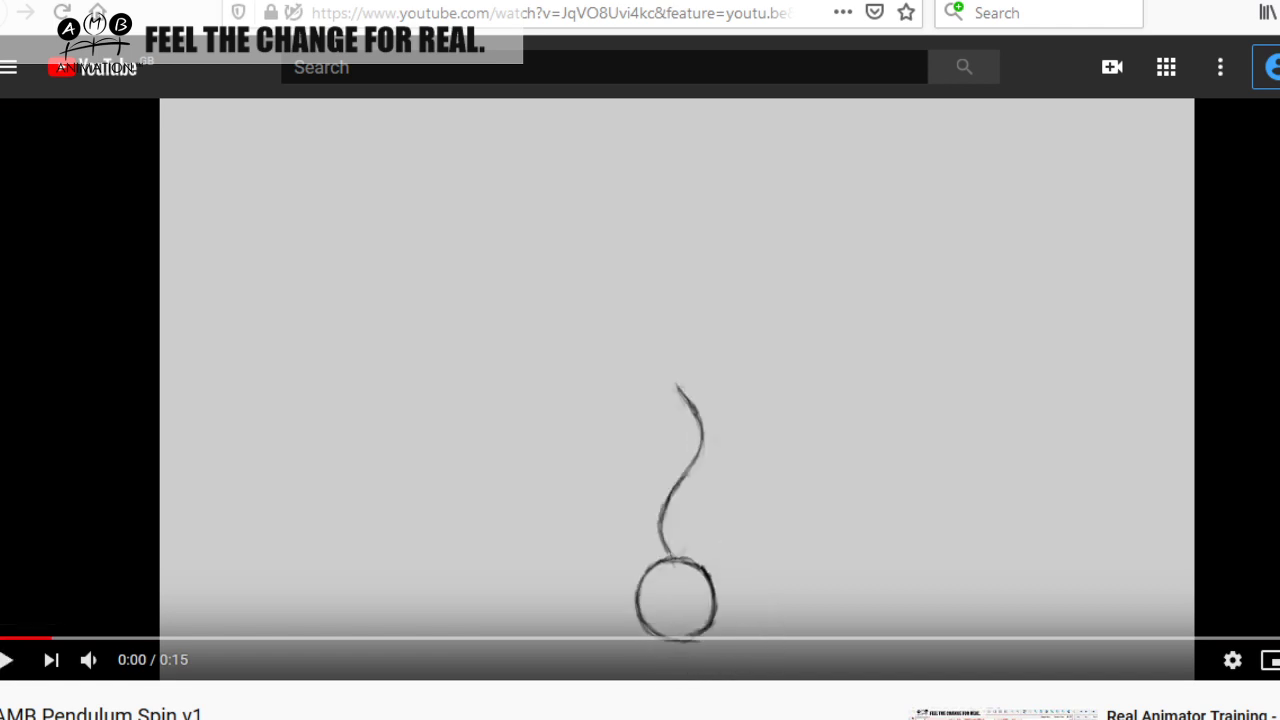
Return to the Facebook group, go past the pendulum post's comments and watch the jumping flour sack exercise in the following post
click(482, 2)
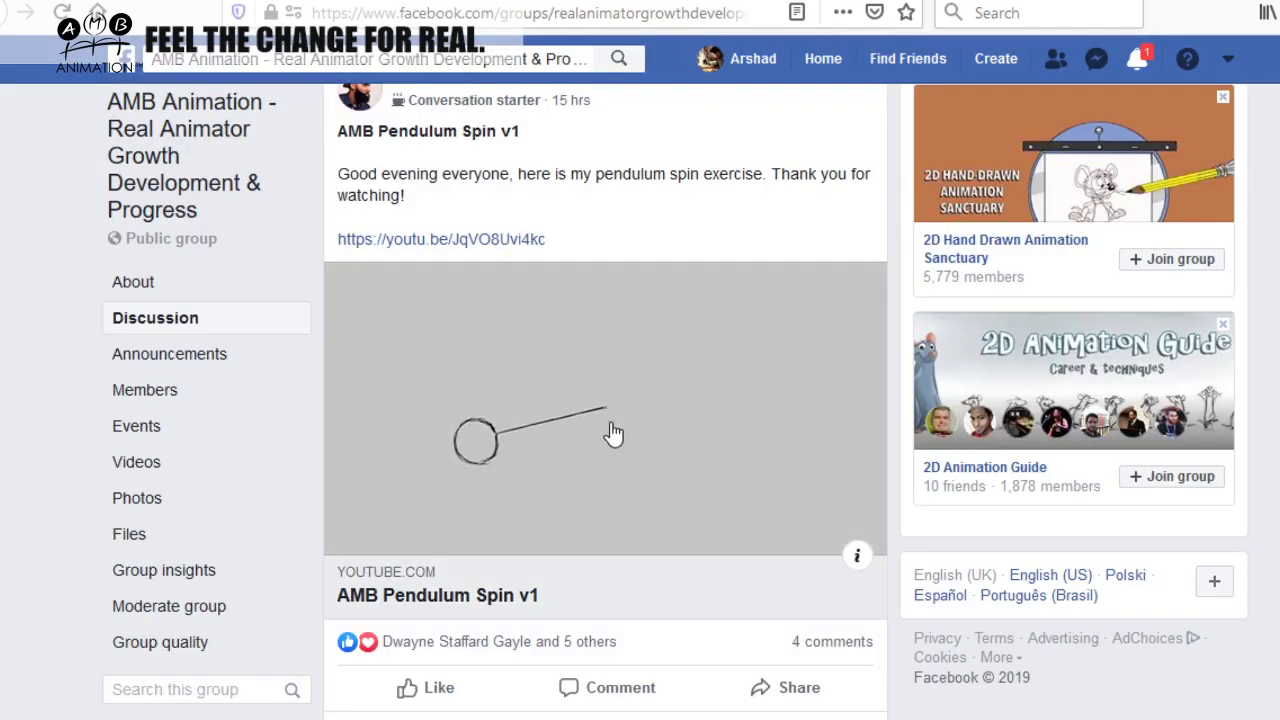
scroll(672, 570, down, 5)
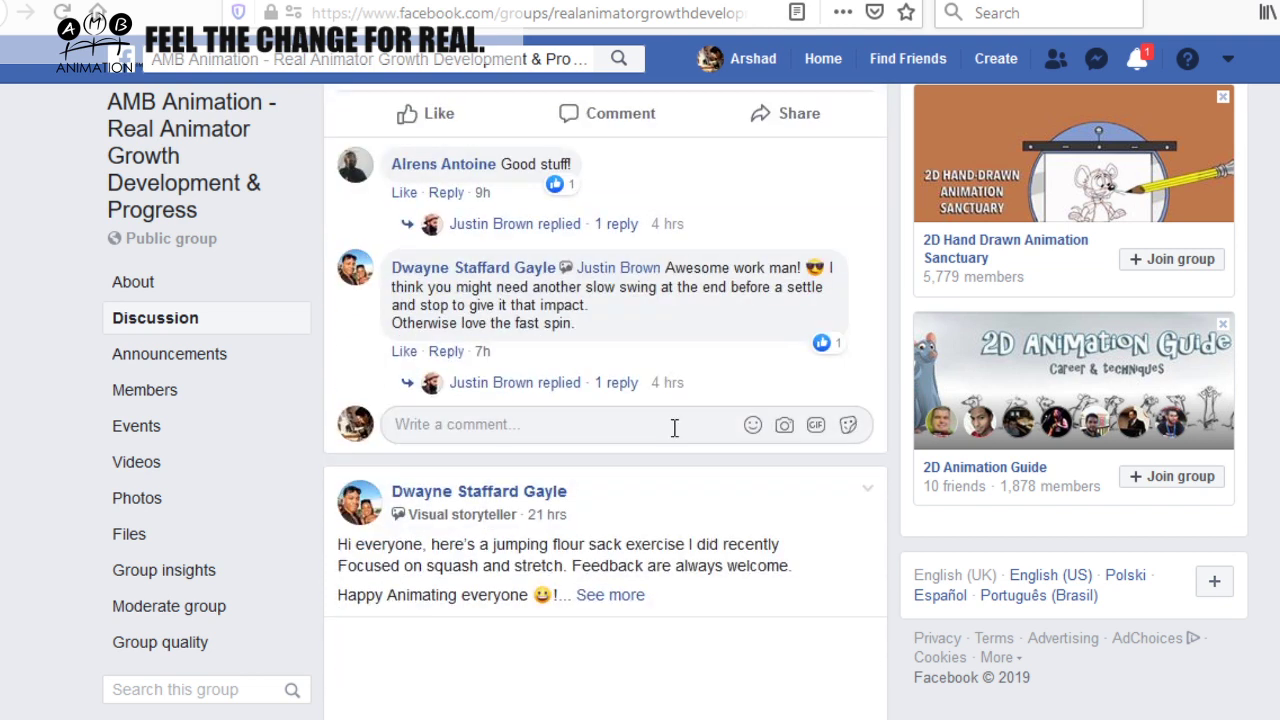
scroll(674, 427, down, 5)
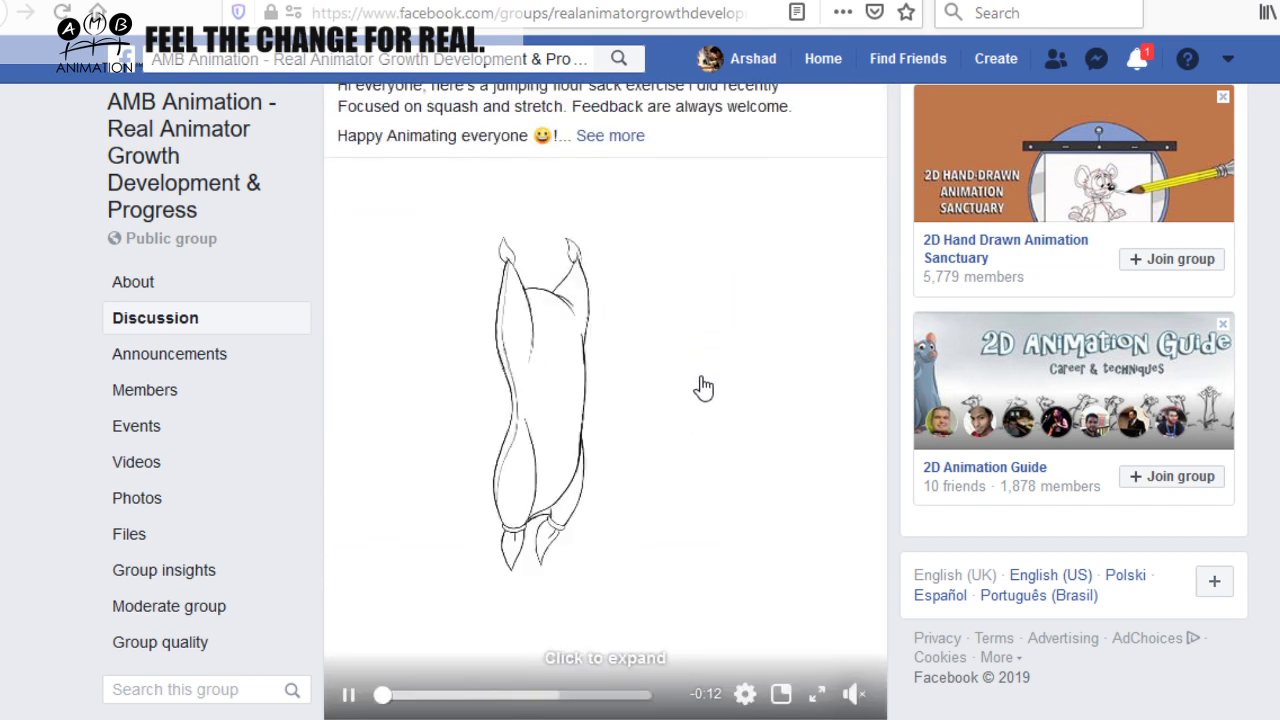
scroll(591, 323, up, 1)
scroll(591, 386, down, 4)
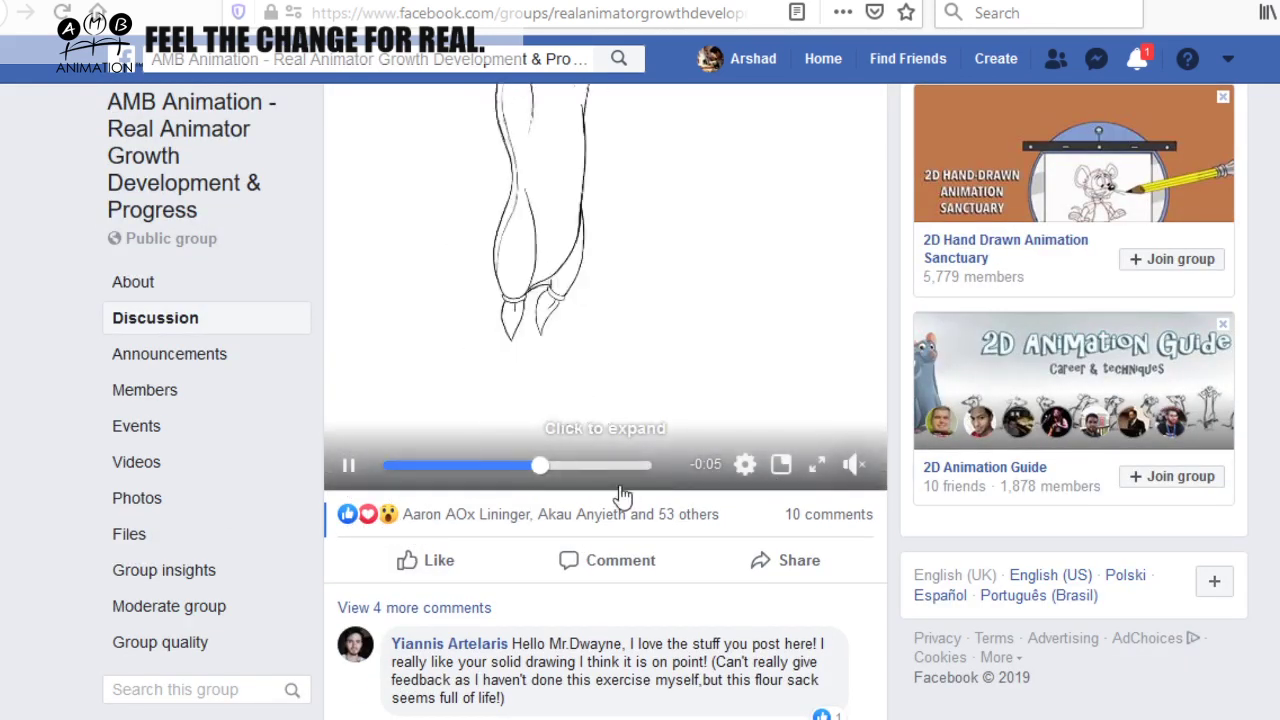
scroll(690, 565, up, 1)
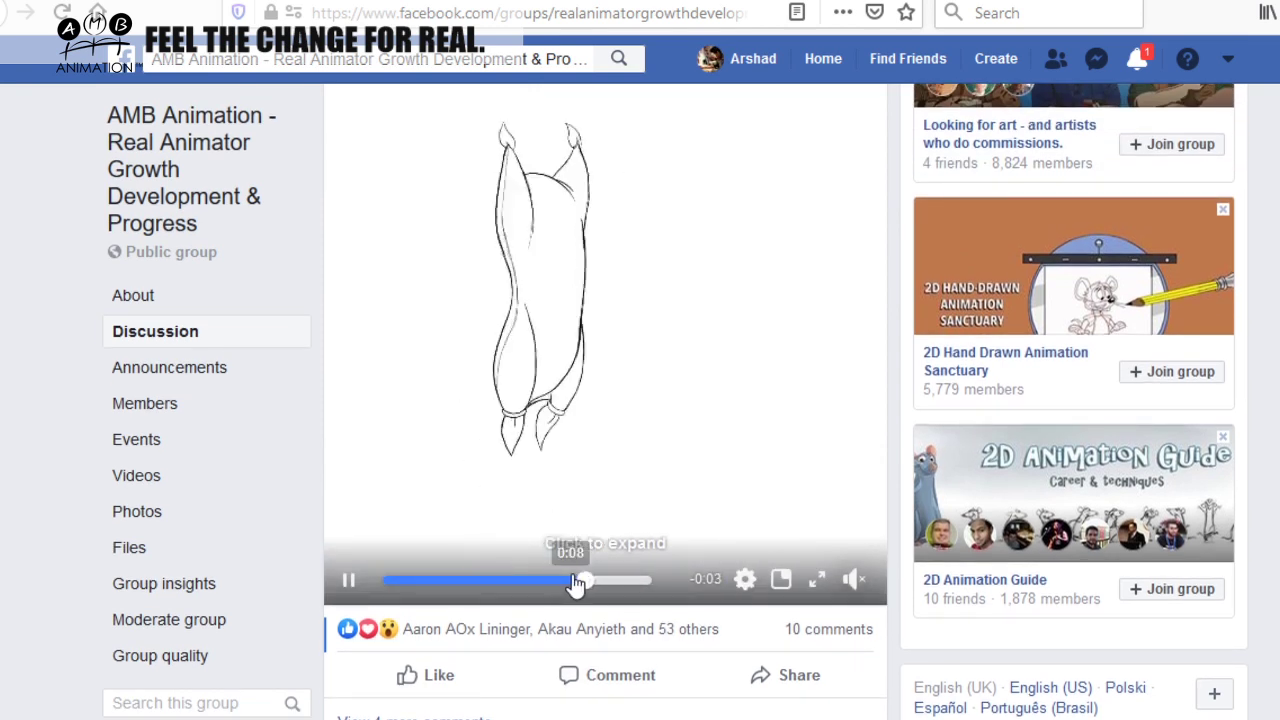
Review the jumping flour sack post, then open and play the Jumping Action with Squash and Stretch video on YouTube
scroll(737, 489, up, 2)
scroll(643, 371, down, 2)
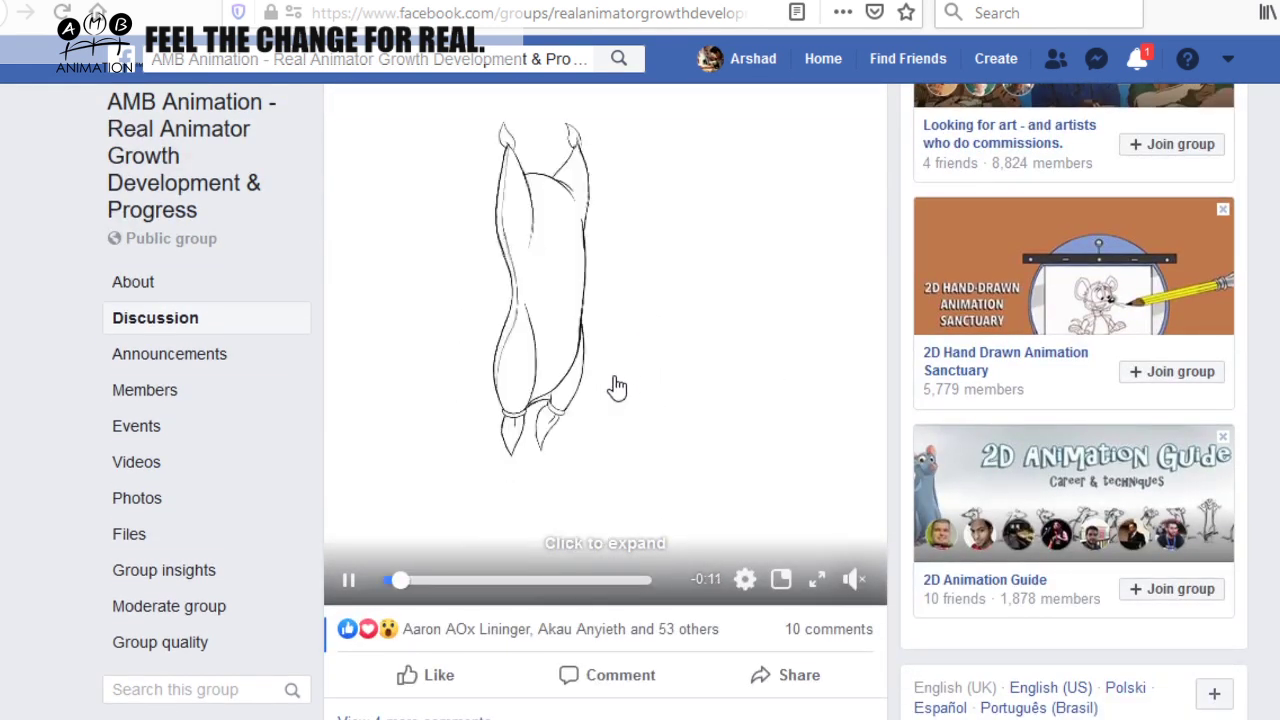
scroll(607, 393, up, 2)
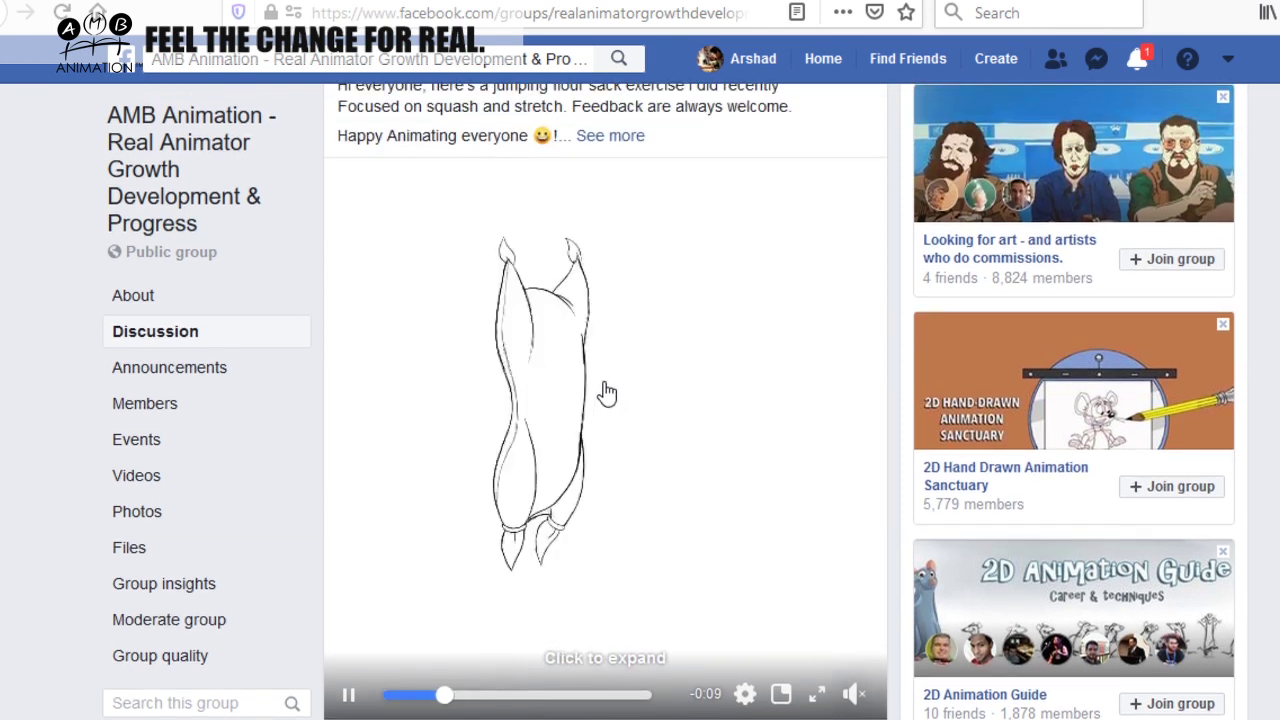
scroll(578, 461, down, 2)
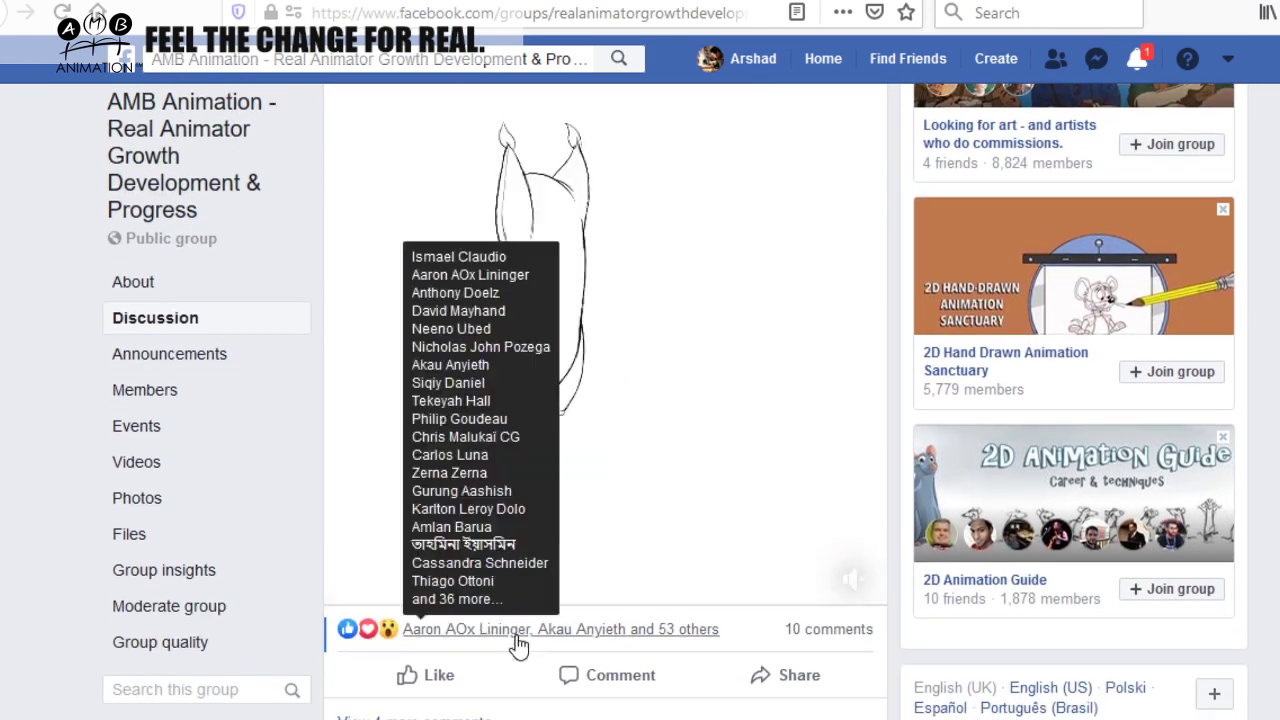
scroll(545, 527, up, 5)
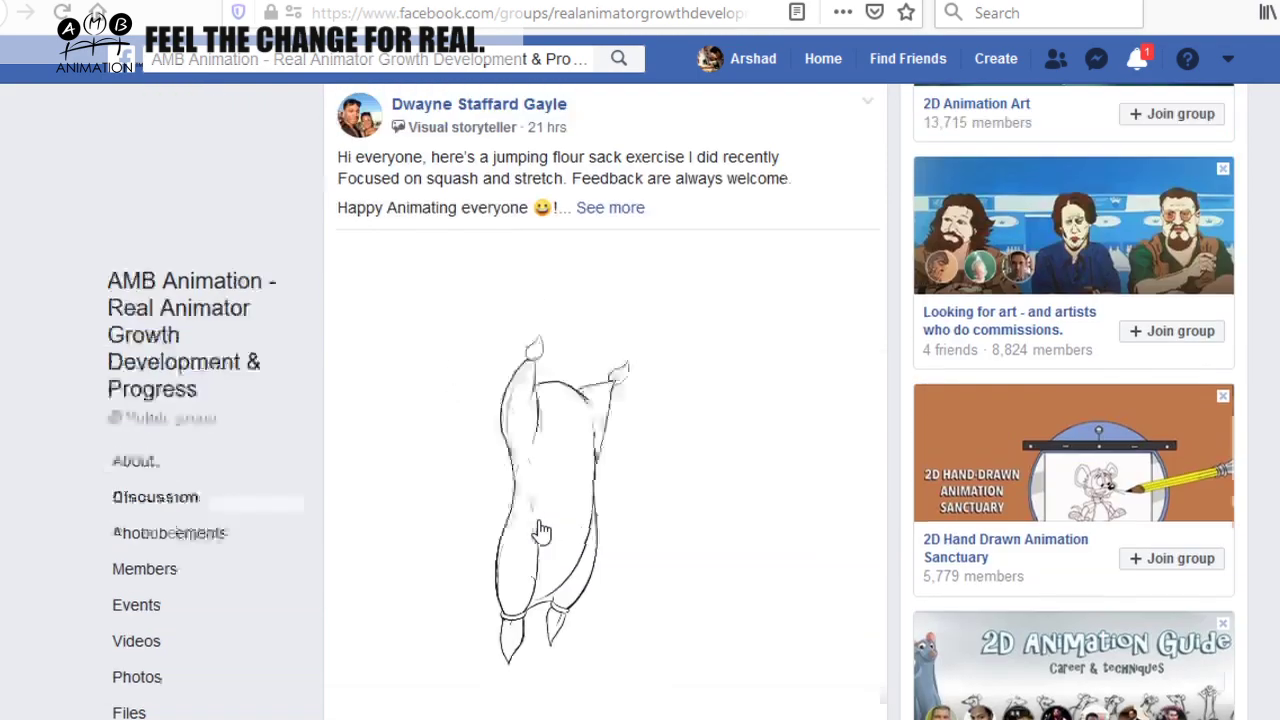
click(474, 394)
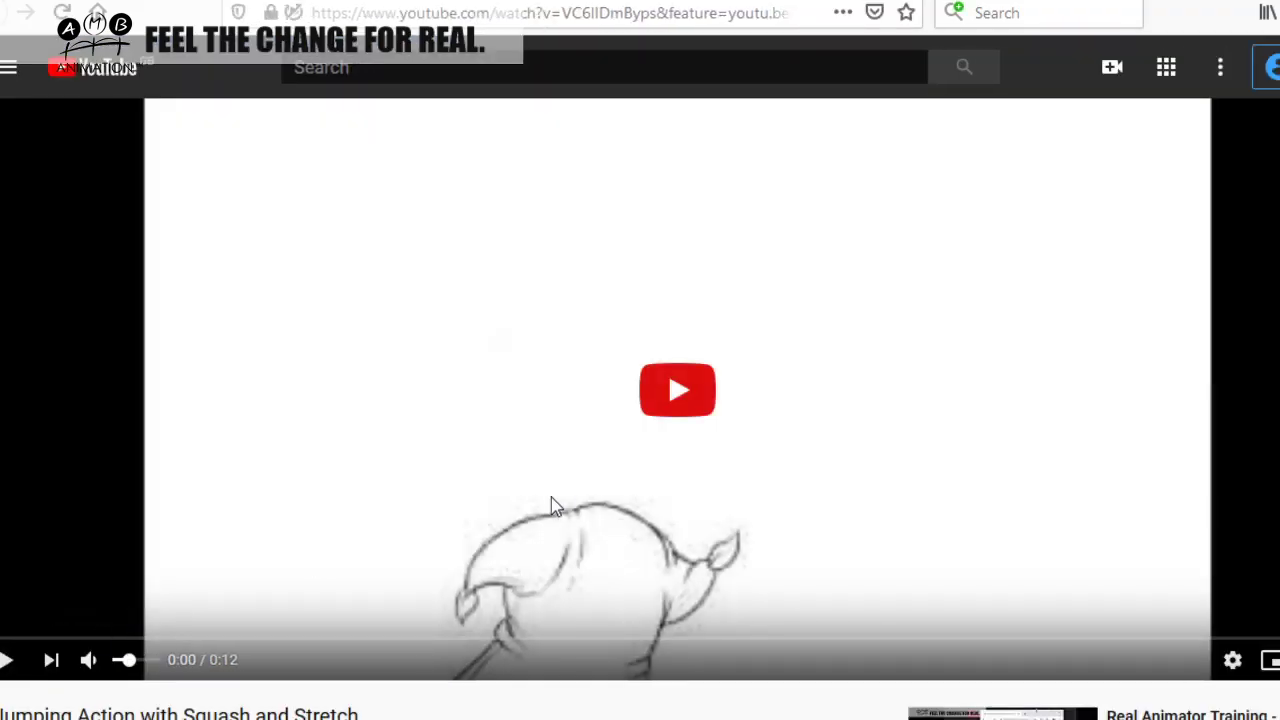
click(677, 392)
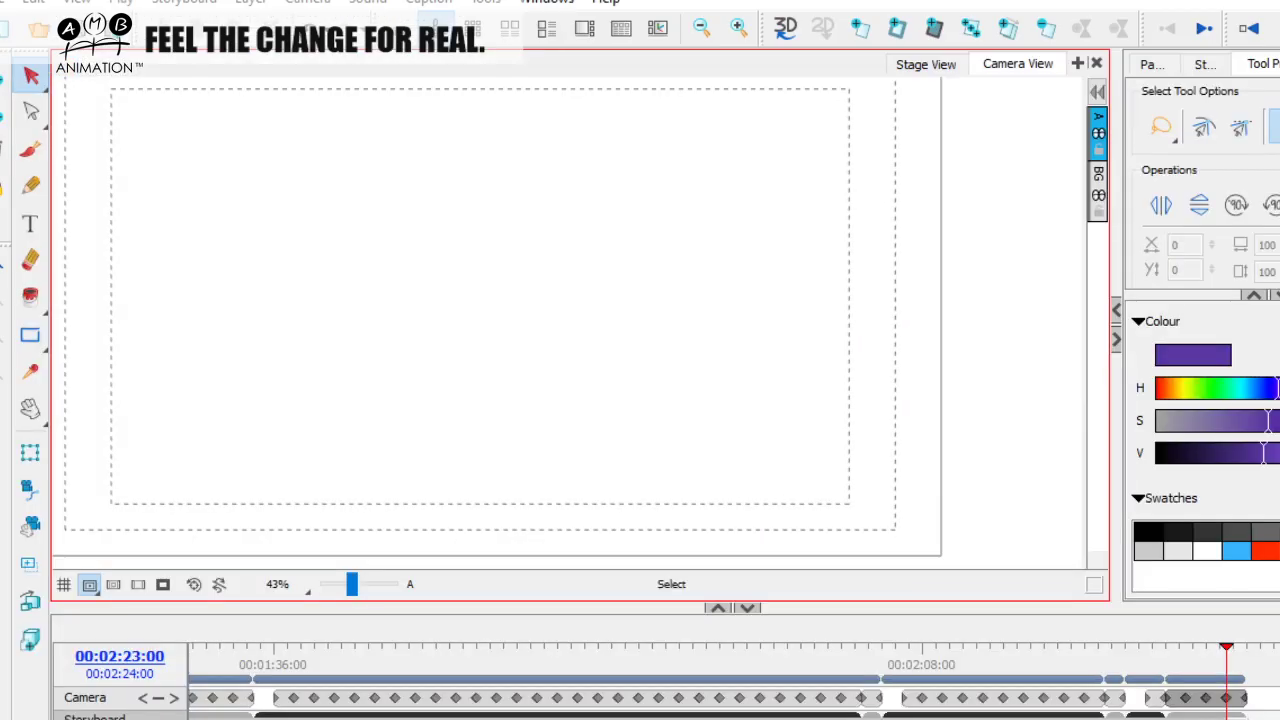
Switch to Storyboard Pro and brush the flour sack's two legs and feet in purple near the bottom of the camera frame
click(30, 150)
mouse_move(401, 400)
mouse_down()
mouse_move(388, 493)
mouse_move(482, 455)
mouse_up()
mouse_move(545, 380)
mouse_down()
mouse_move(569, 423)
mouse_move(573, 484)
mouse_up()
drag(490, 436, 552, 504)
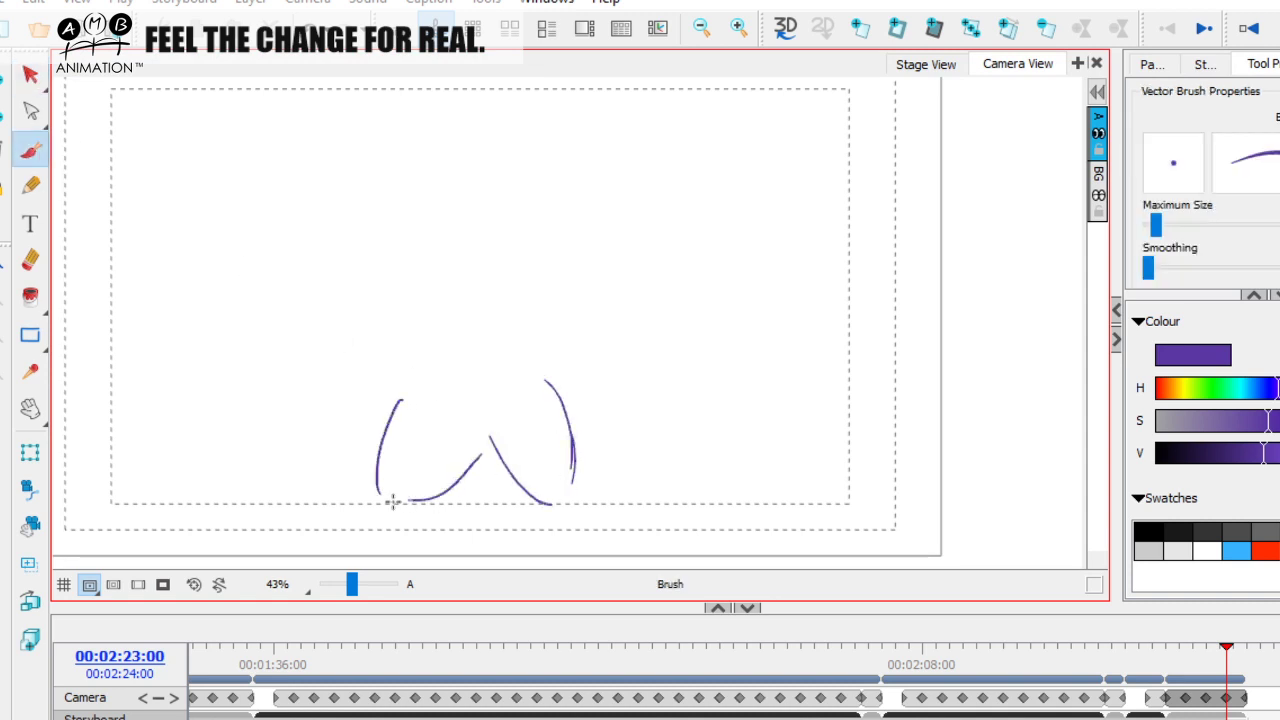
drag(365, 510, 430, 497)
mouse_move(543, 511)
mouse_down()
mouse_move(563, 494)
mouse_move(603, 513)
mouse_up()
Sketch the flour sack's torso sides, shoulders and two drooping arms above the legs
drag(399, 377, 415, 310)
mouse_move(440, 272)
mouse_down()
mouse_move(475, 248)
mouse_move(548, 365)
mouse_up()
drag(440, 256, 393, 271)
drag(408, 302, 362, 292)
mouse_move(527, 262)
mouse_down()
mouse_move(583, 298)
mouse_move(566, 300)
mouse_up()
drag(362, 290, 392, 302)
drag(582, 302, 550, 291)
Select the whole flour sack sketch in the camera view and delete it
click(30, 75)
key(ctrl+a)
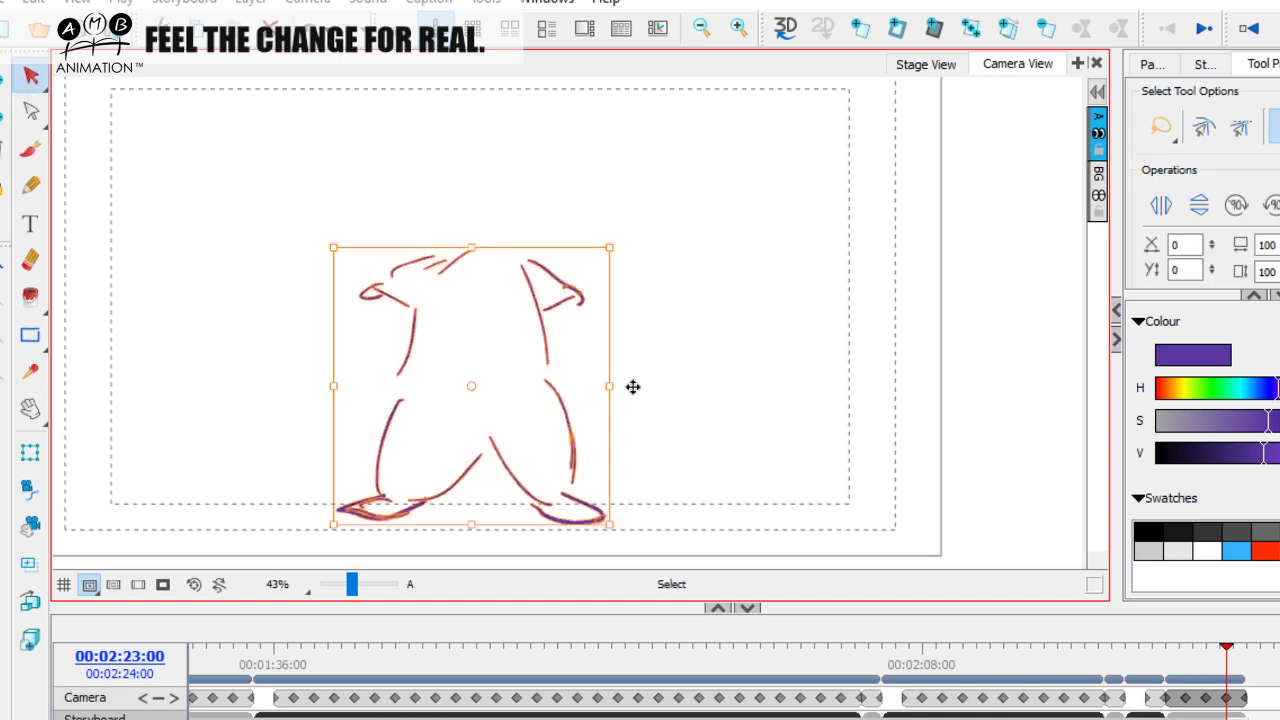
key(Delete)
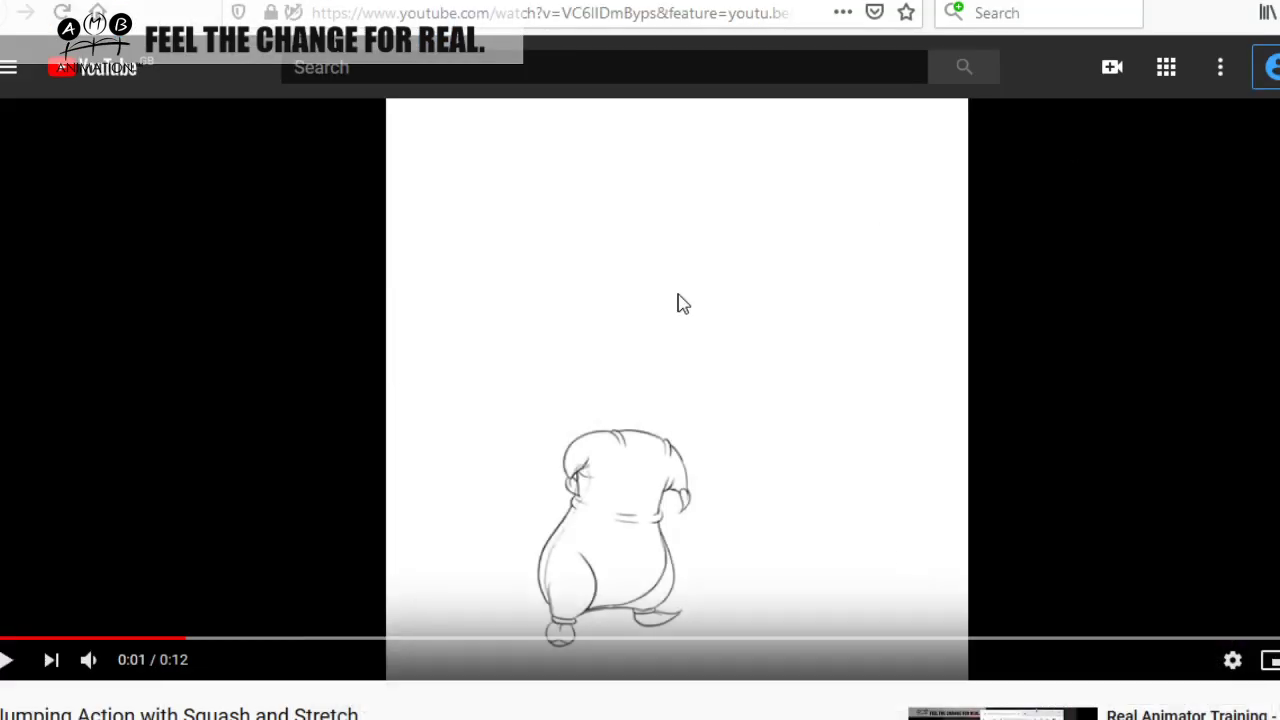
Return to the YouTube video, advance it in short bursts to the squash at 0:02, and go back frame by frame to the upright pose
click(4, 662)
click(4, 662)
click(4, 662)
click(4, 662)
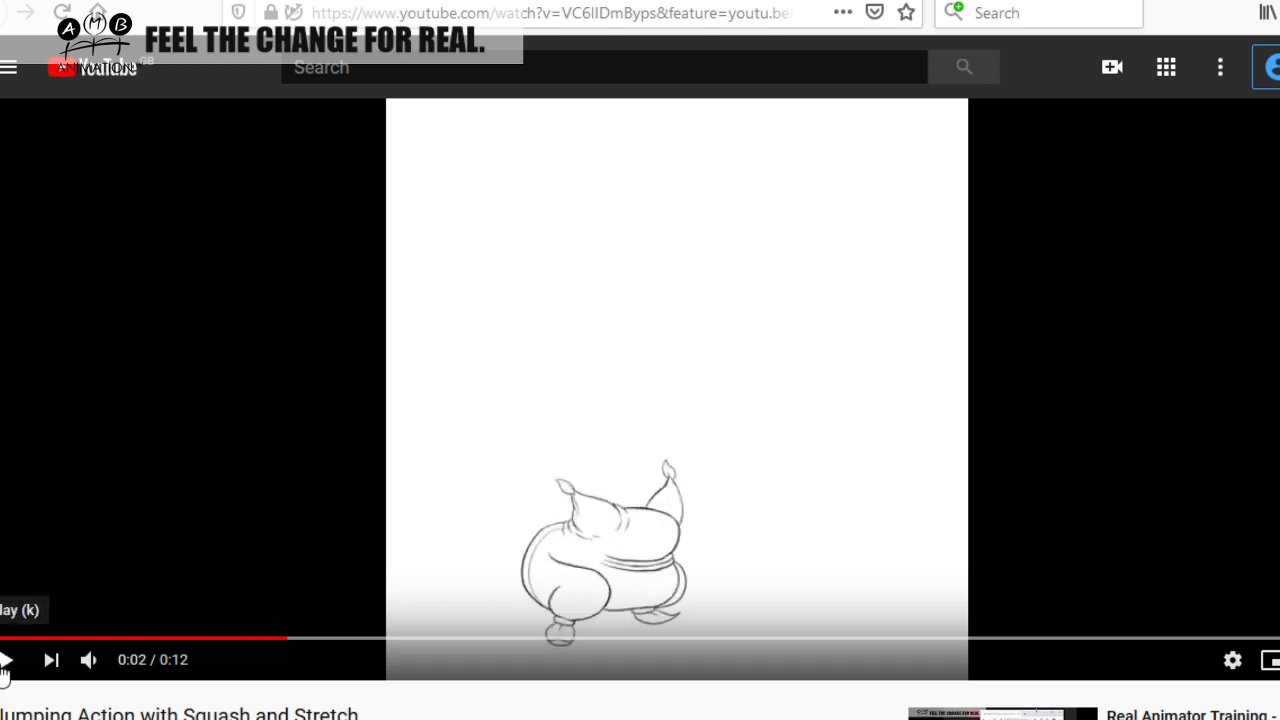
key(comma)
key(comma)
key(comma)
key(comma)
key(comma)
key(comma)
key(comma)
key(comma)
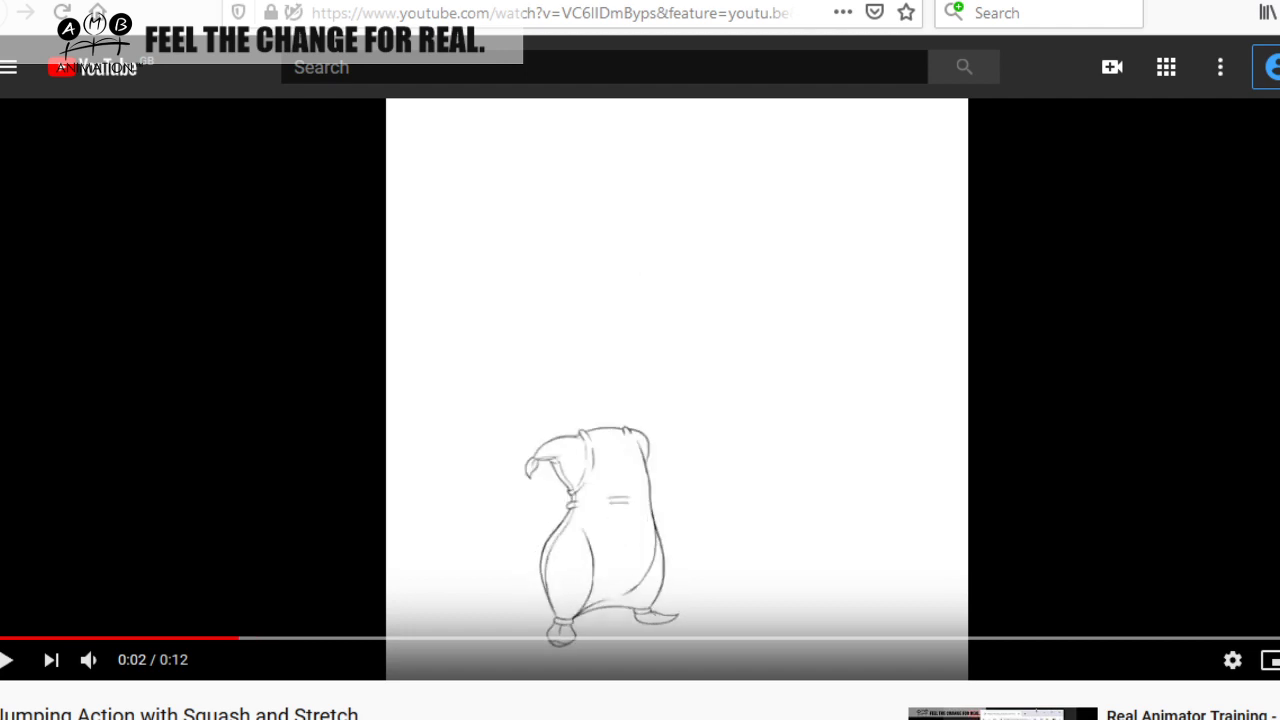
Go forward and backward frame by frame around 0:02 to study how the flour sack moves into the squash
key(period)
key(period)
key(period)
key(period)
key(period)
key(period)
key(period)
key(period)
key(period)
key(period)
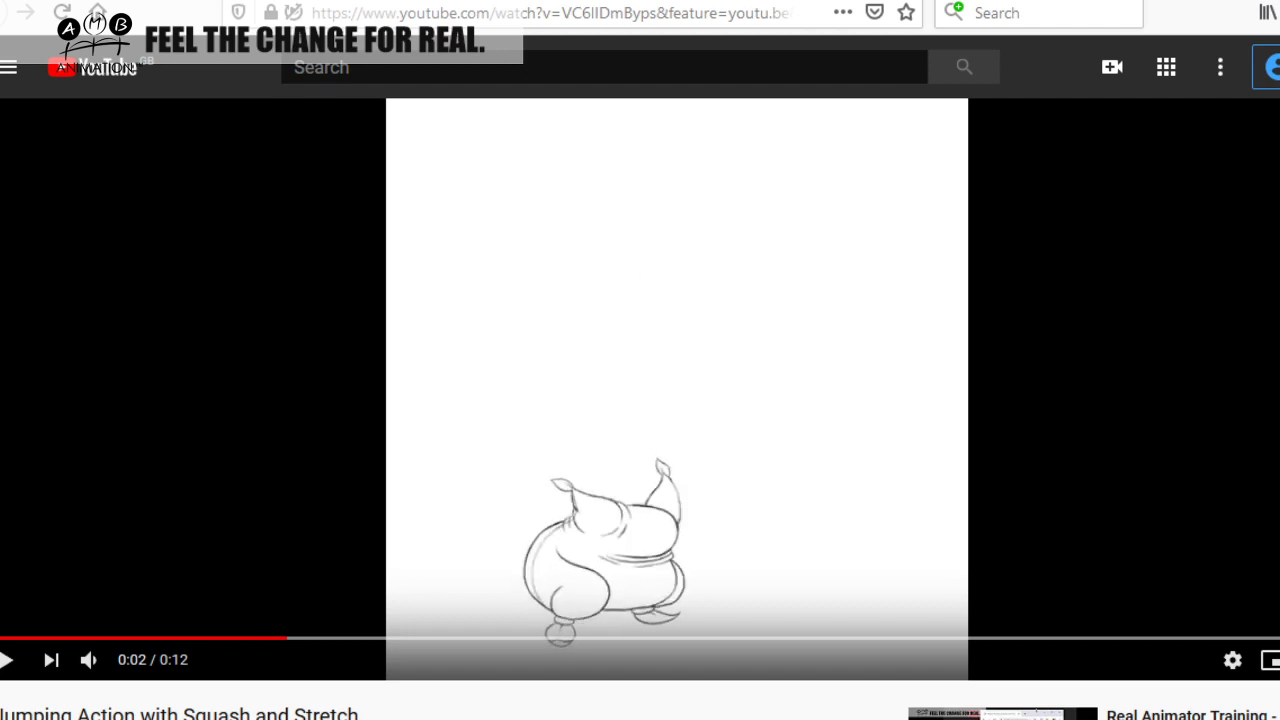
key(period)
key(period)
key(period)
key(comma)
key(comma)
key(comma)
key(comma)
key(comma)
key(comma)
key(comma)
key(comma)
key(comma)
key(comma)
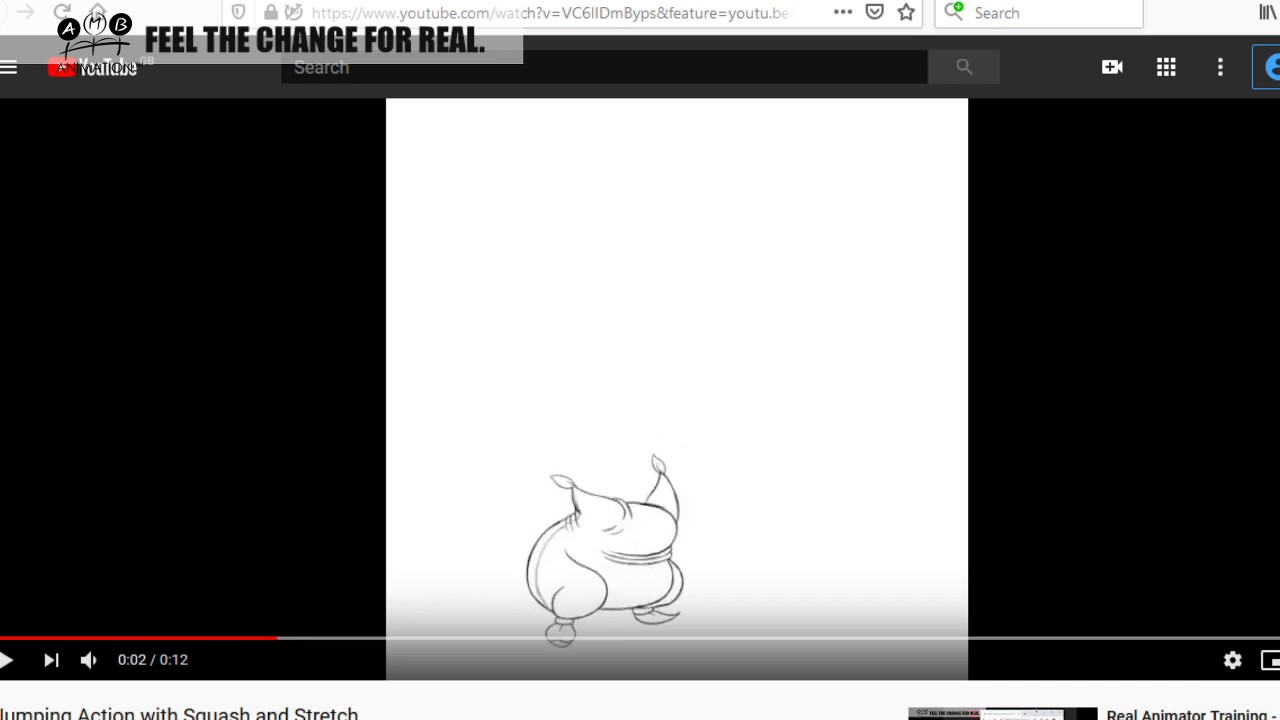
key(period)
key(period)
key(period)
key(period)
key(period)
key(period)
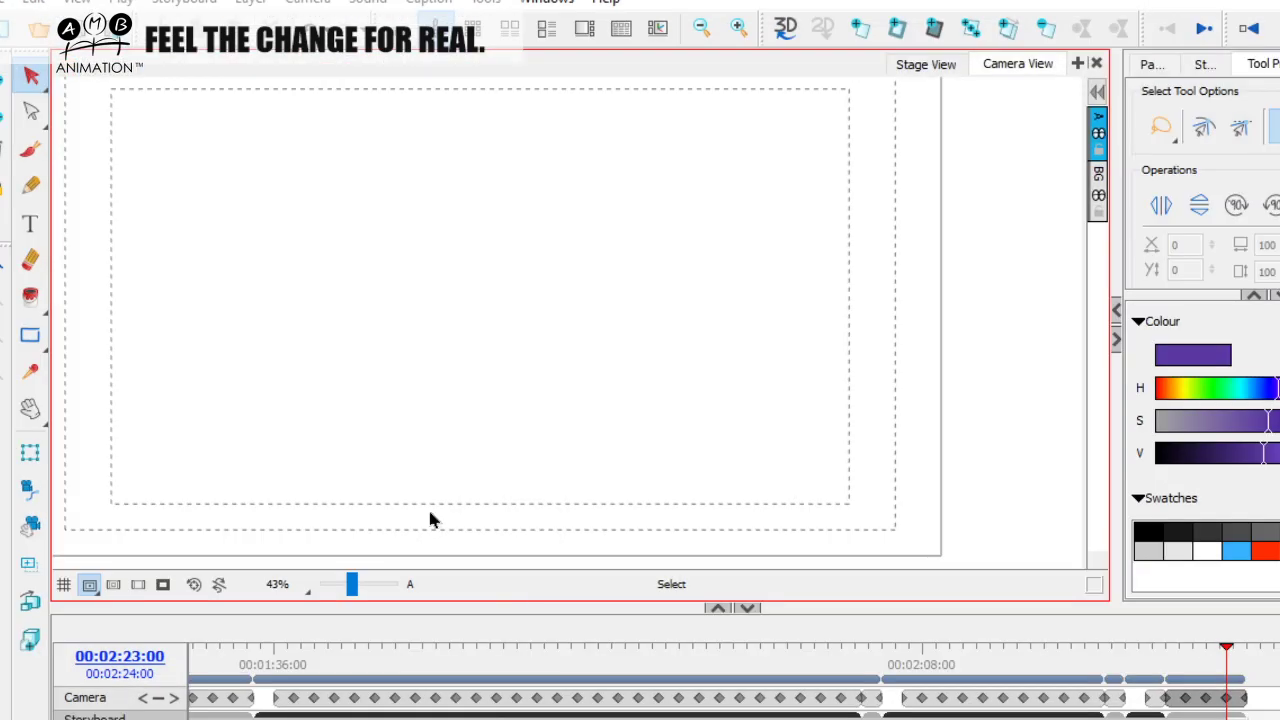
Switch to Storyboard Pro and set the Brush to dark red for sketching in the camera view
key(alt+b)
click(1277, 551)
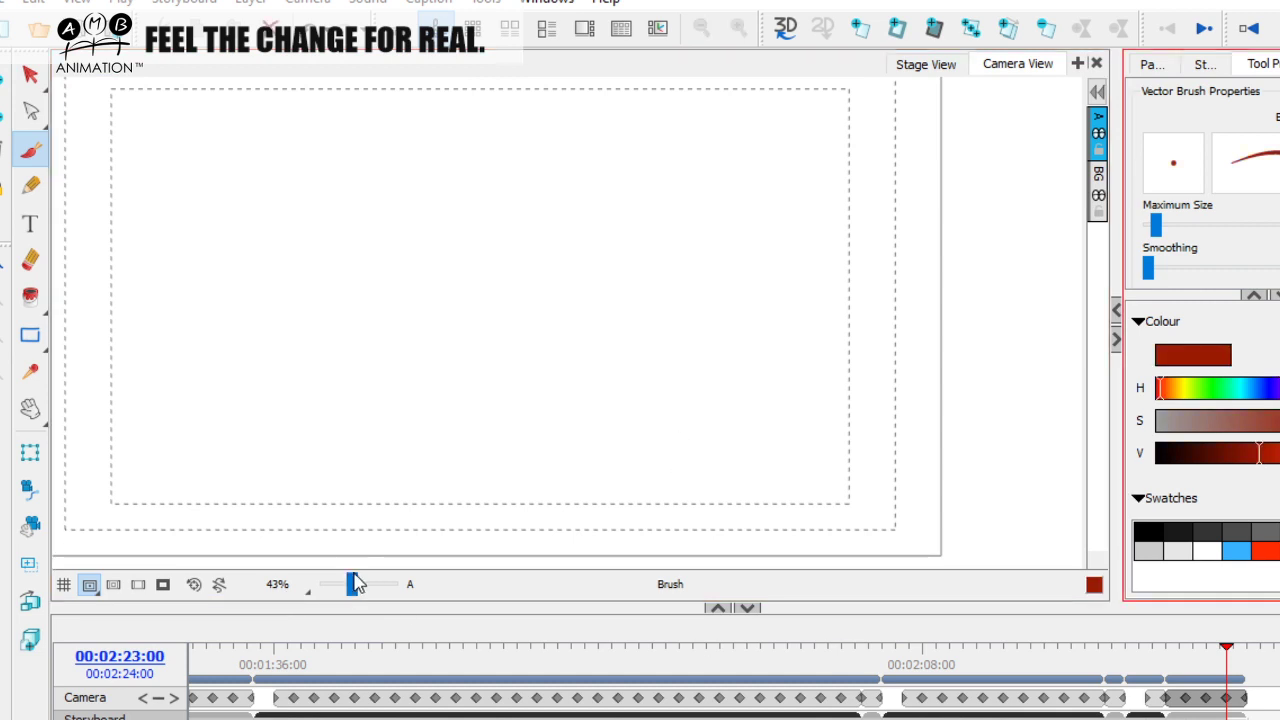
mouse_move(369, 420)
mouse_down()
mouse_move(486, 434)
mouse_move(383, 544)
mouse_up()
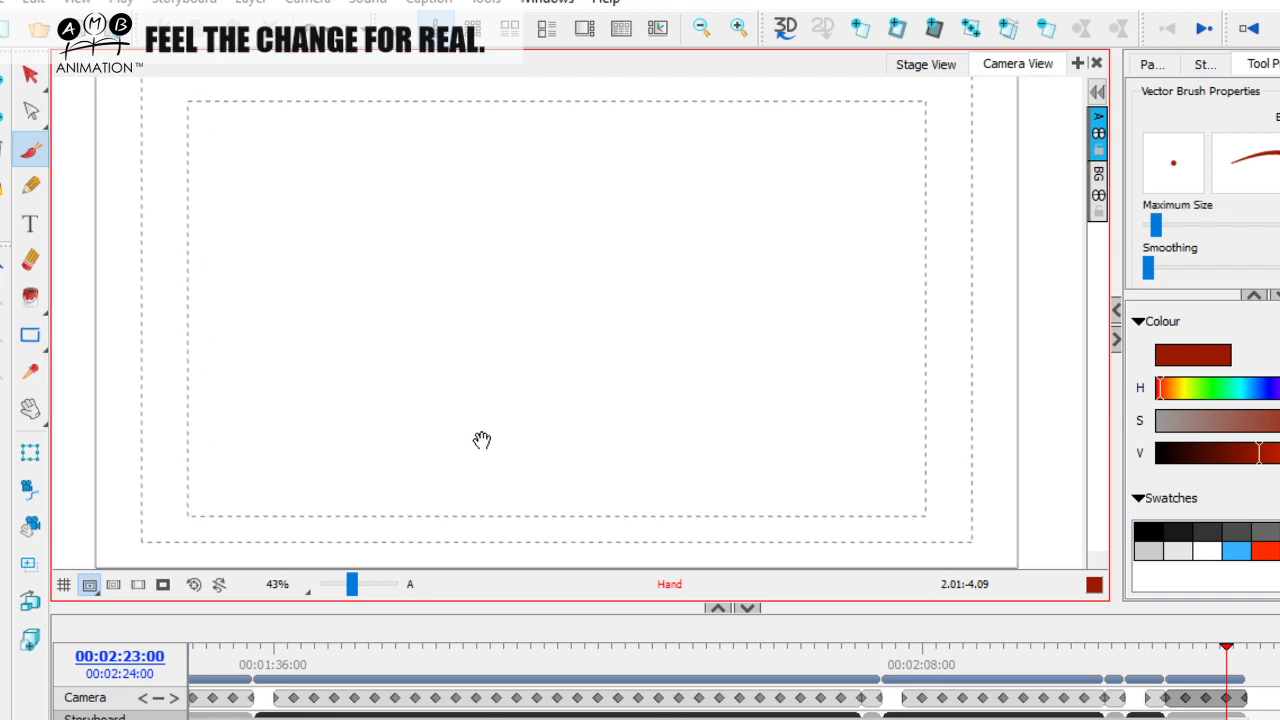
Sketch a dark red upright flour sack with feet, centre and cross contour lines, and two raised corner arms
mouse_move(440, 324)
mouse_down()
mouse_move(531, 315)
mouse_move(548, 375)
mouse_move(545, 482)
mouse_up()
mouse_move(437, 346)
mouse_down()
mouse_move(454, 431)
mouse_move(451, 523)
mouse_up()
drag(543, 340, 560, 518)
drag(450, 522, 430, 536)
drag(418, 540, 462, 539)
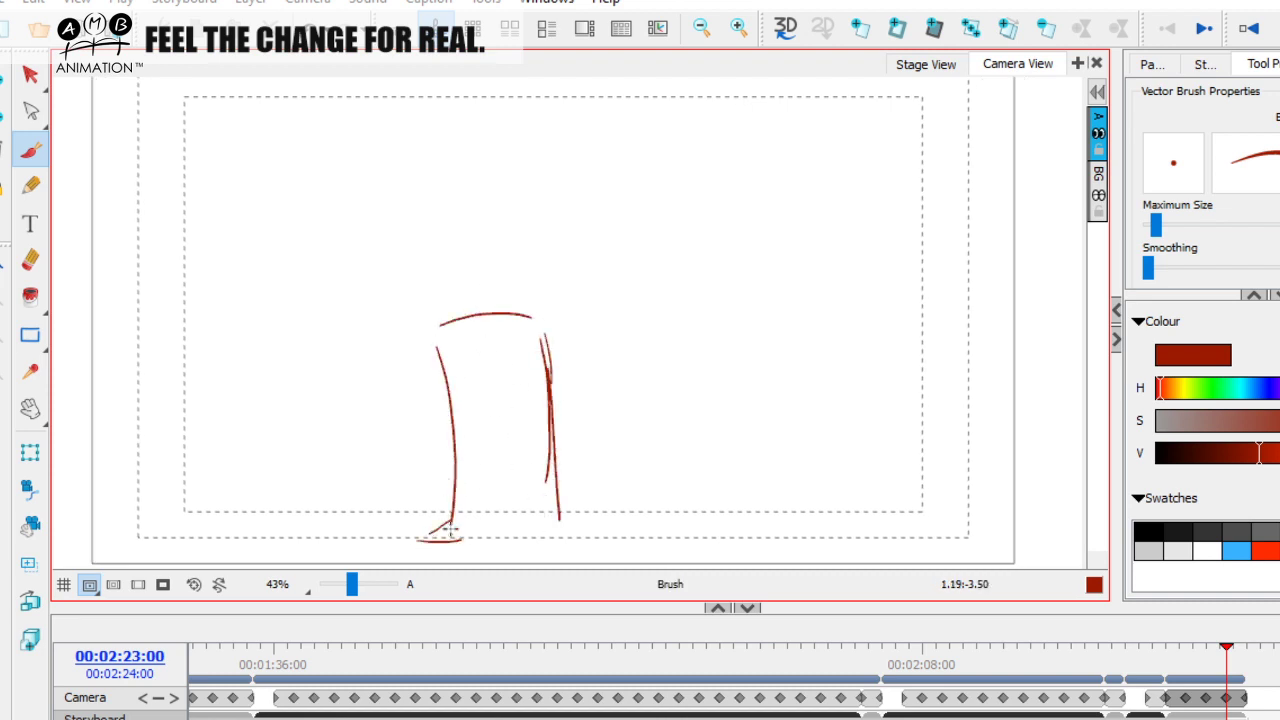
drag(552, 532, 585, 537)
drag(491, 318, 516, 518)
mouse_move(510, 408)
mouse_down()
mouse_move(515, 529)
mouse_move(531, 501)
mouse_move(560, 510)
mouse_up()
drag(454, 404, 560, 407)
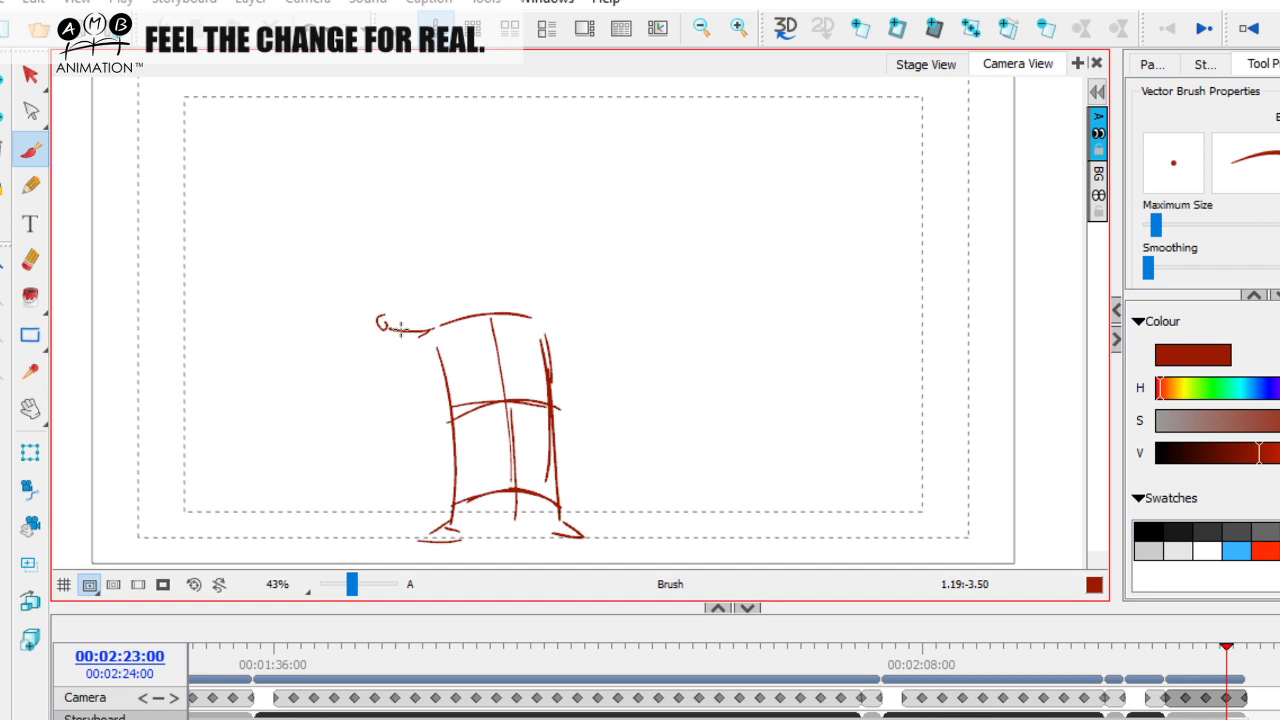
drag(558, 290, 570, 281)
Sketch a squashed, crouching flour sack beside the upright one, with bent sides, feet and inner contour lines
mouse_move(687, 409)
mouse_down()
mouse_move(637, 383)
mouse_move(628, 482)
mouse_up()
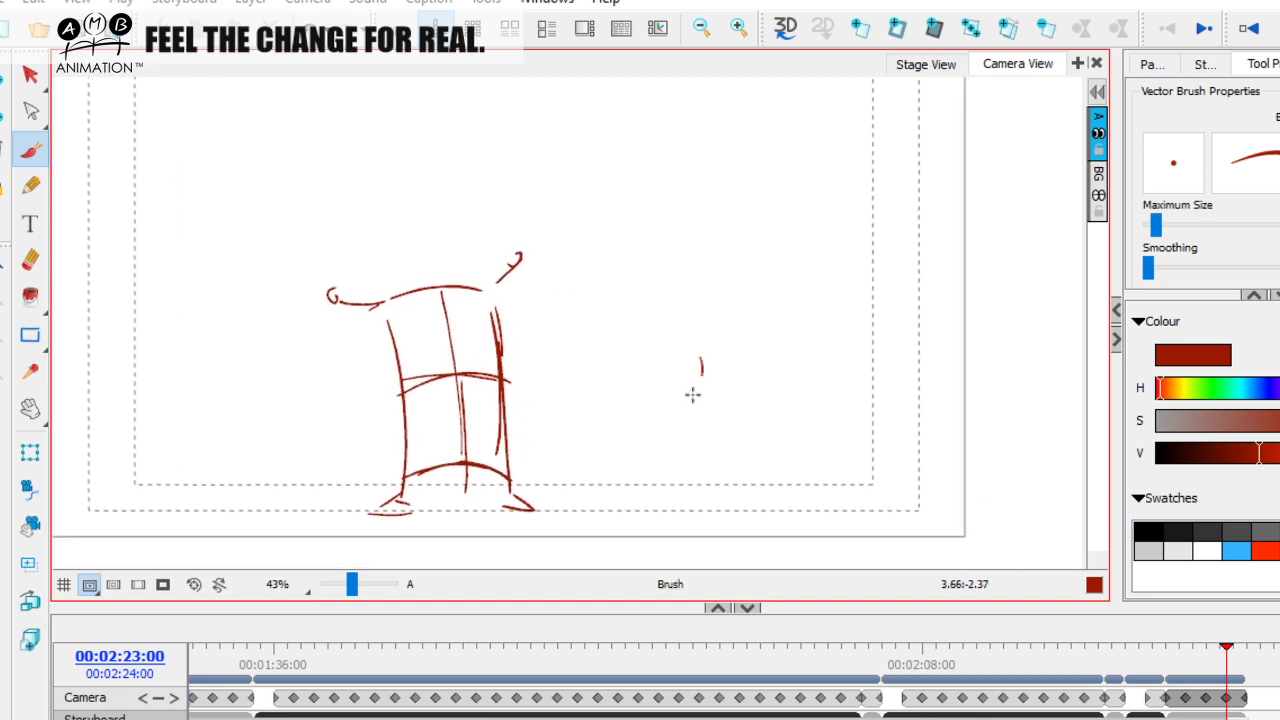
mouse_move(606, 418)
mouse_down()
mouse_move(688, 333)
mouse_move(749, 338)
mouse_move(749, 396)
mouse_move(693, 441)
mouse_move(748, 503)
mouse_up()
drag(619, 483, 632, 483)
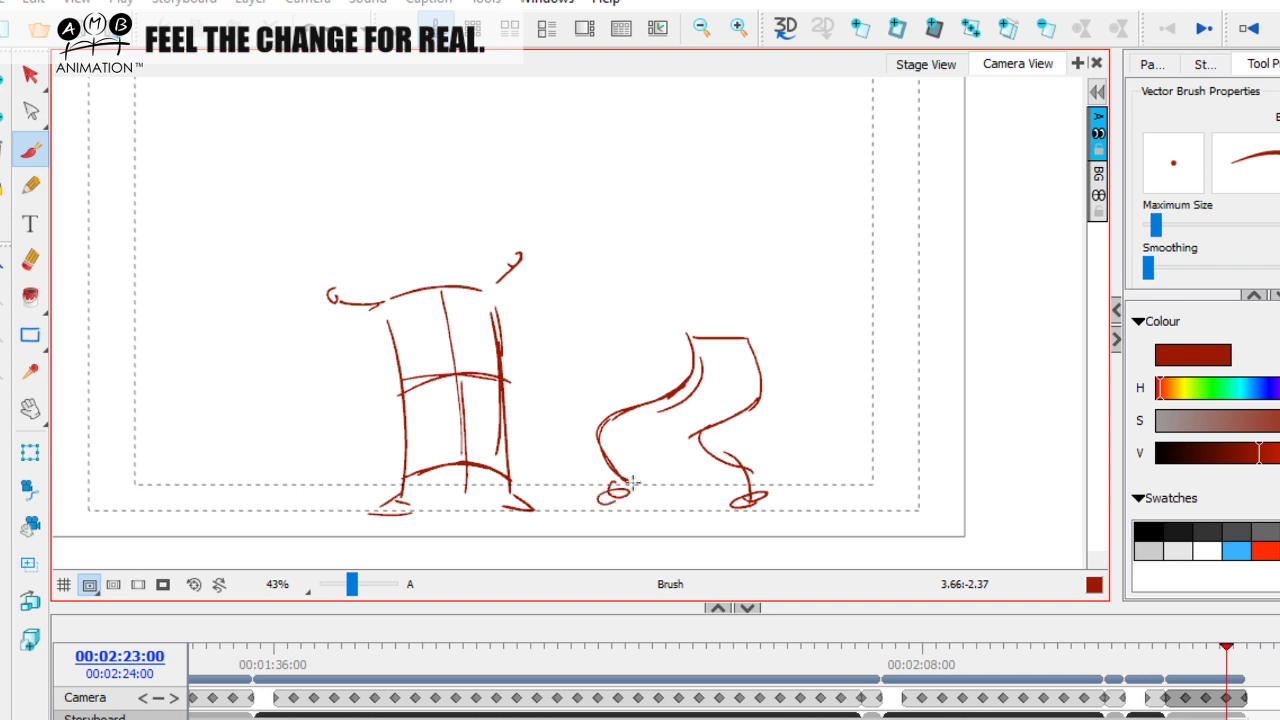
mouse_move(680, 342)
mouse_down()
mouse_move(642, 336)
mouse_move(742, 344)
mouse_move(727, 306)
mouse_move(689, 335)
mouse_move(759, 341)
mouse_move(760, 411)
mouse_move(767, 395)
mouse_move(728, 459)
mouse_move(704, 445)
mouse_move(738, 500)
mouse_up()
mouse_move(626, 490)
mouse_down()
mouse_move(605, 495)
mouse_move(658, 388)
mouse_up()
drag(618, 472, 744, 464)
mouse_move(712, 340)
mouse_down()
mouse_move(706, 421)
mouse_move(712, 403)
mouse_move(678, 428)
mouse_move(668, 470)
mouse_up()
drag(654, 388, 740, 402)
Add the swinging corner arms to the squashed sack and strengthen its pose lines
drag(718, 328, 678, 406)
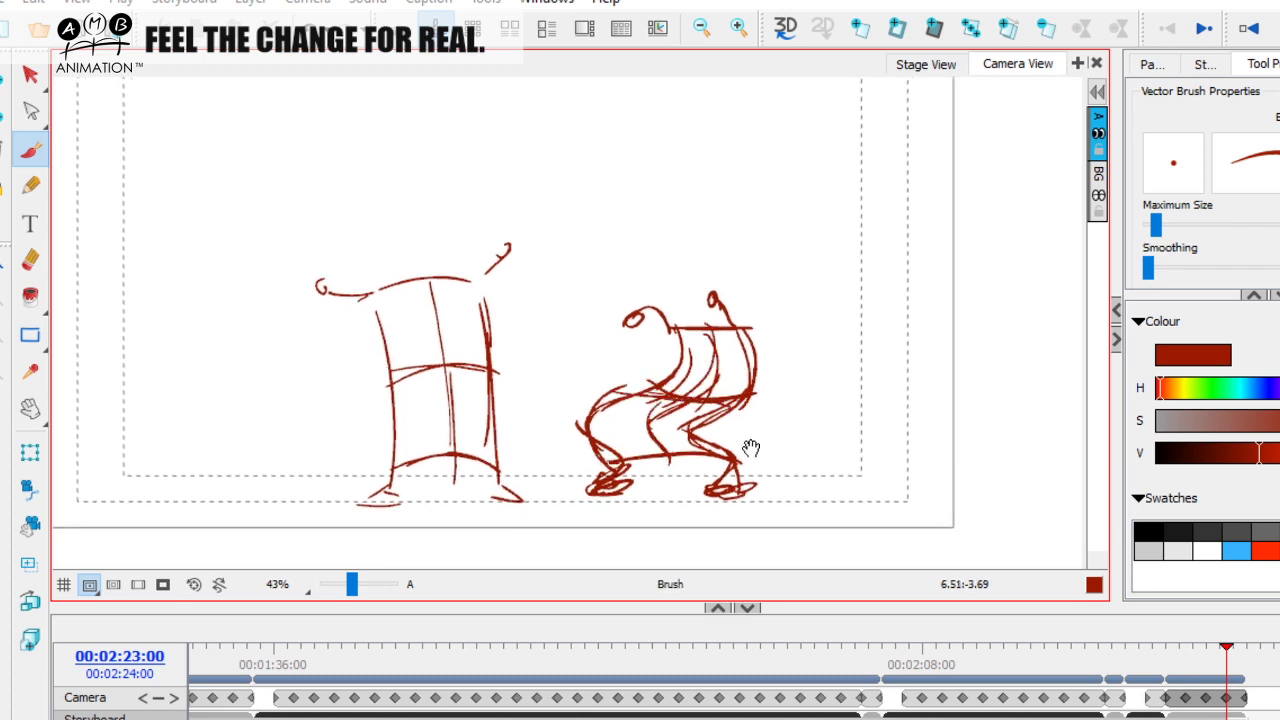
drag(742, 452, 710, 400)
drag(444, 389, 571, 337)
drag(686, 300, 642, 292)
mouse_move(768, 314)
mouse_down()
mouse_move(786, 277)
mouse_move(799, 302)
mouse_up()
mouse_move(690, 303)
mouse_down()
mouse_move(766, 303)
mouse_move(745, 390)
mouse_up()
mouse_move(672, 345)
mouse_down()
mouse_move(700, 350)
mouse_move(605, 350)
mouse_up()
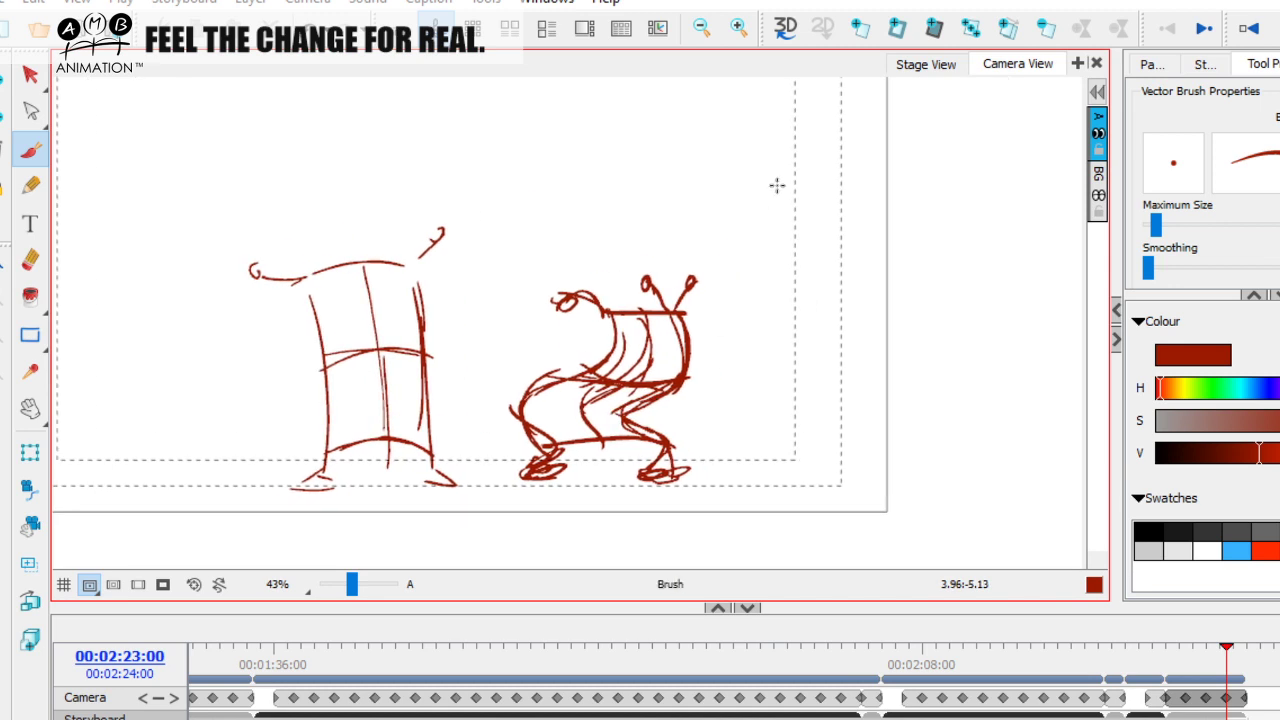
Sketch a long stretched sack body in the air beyond the squashed one, with centre and cross contour lines
drag(782, 168, 754, 220)
mouse_move(725, 155)
mouse_down()
mouse_move(725, 361)
mouse_move(716, 155)
mouse_move(784, 138)
mouse_up()
mouse_move(802, 150)
mouse_down()
mouse_move(804, 286)
mouse_move(781, 397)
mouse_up()
drag(760, 150, 758, 390)
drag(710, 250, 806, 245)
Add raised arms above the stretched sack and trailing feet below it
scroll(716, 195, up, 1)
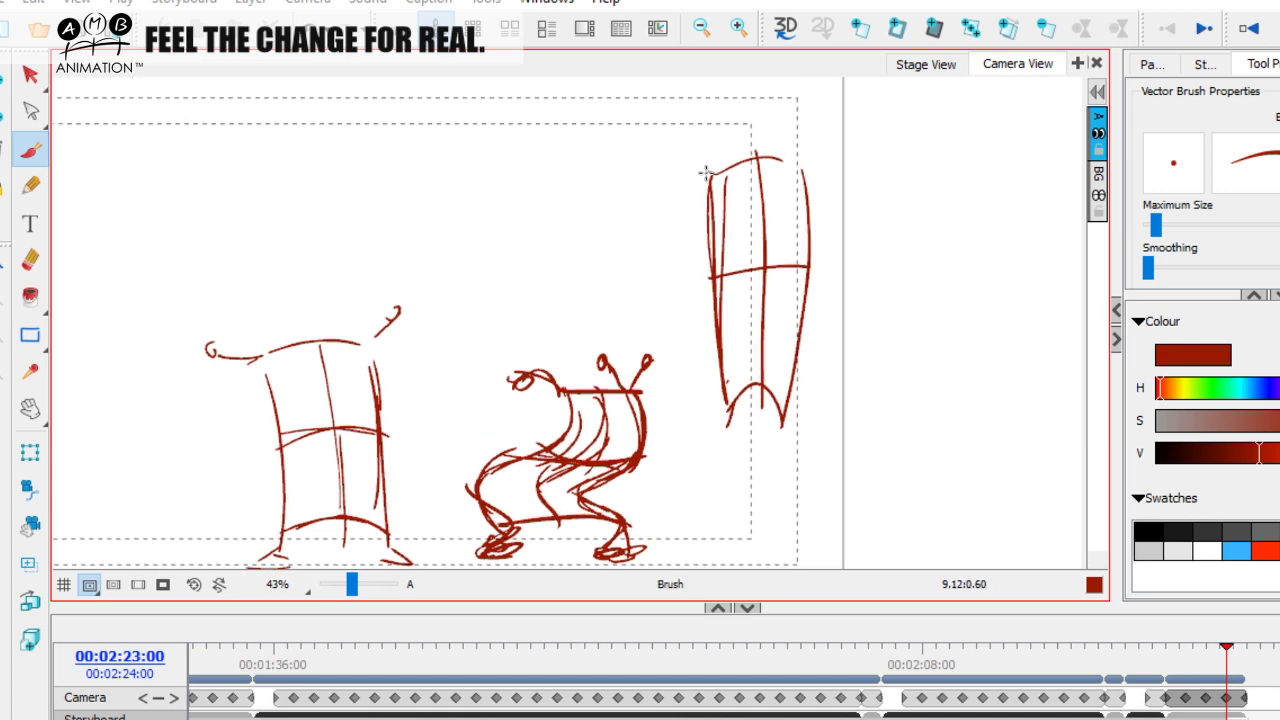
scroll(724, 142, up, 2)
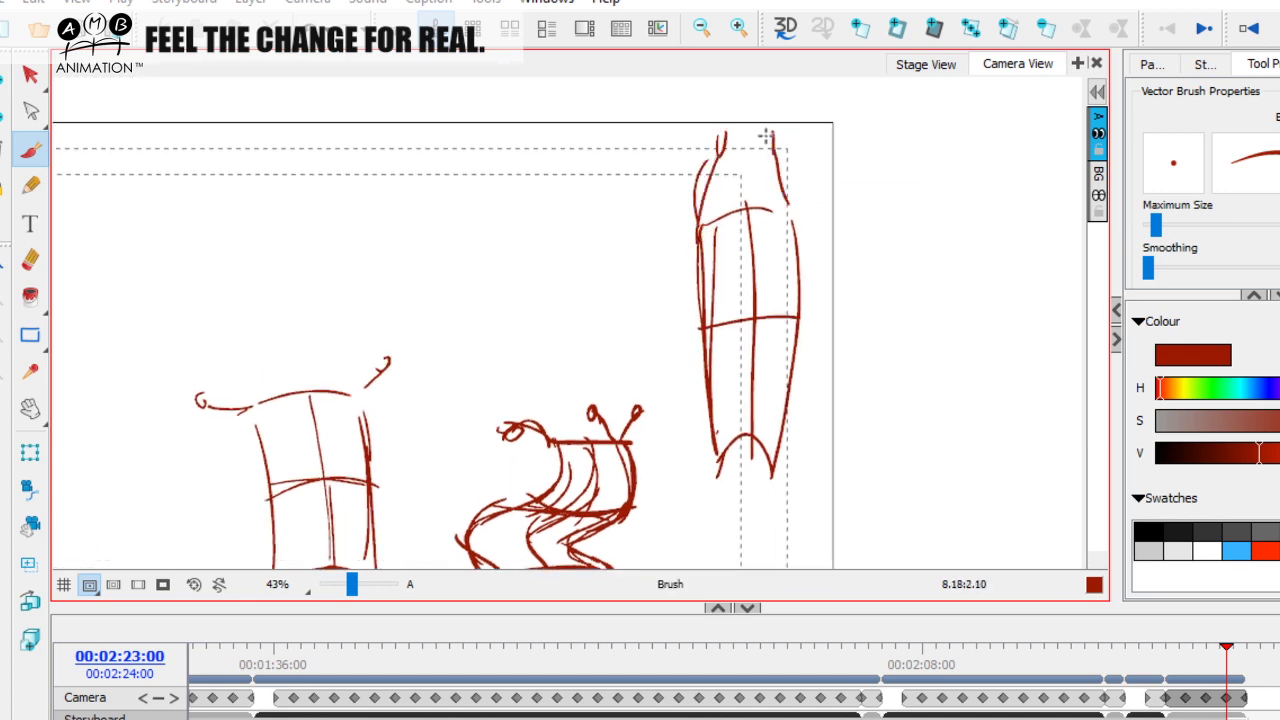
scroll(724, 432, down, 3)
drag(722, 434, 717, 457)
drag(779, 404, 788, 442)
drag(824, 447, 846, 429)
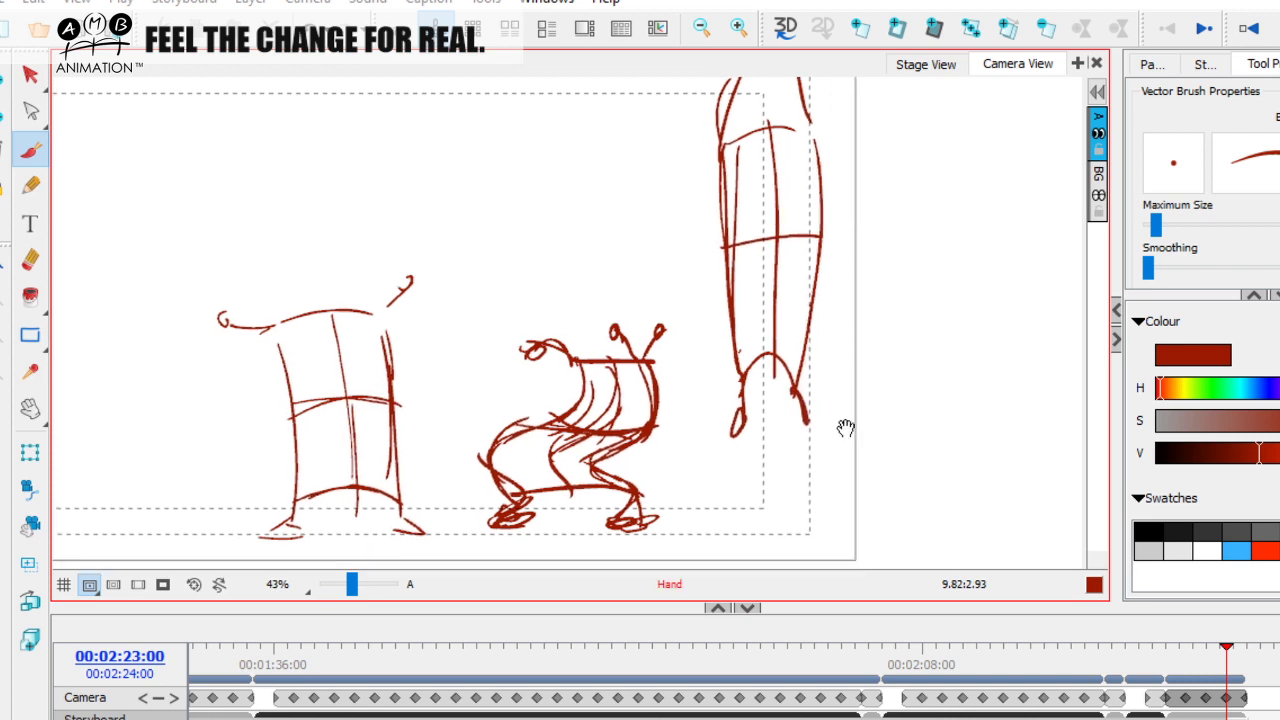
Recolour the rough sack sketches yellow and switch to a purple brush
key(alt+s)
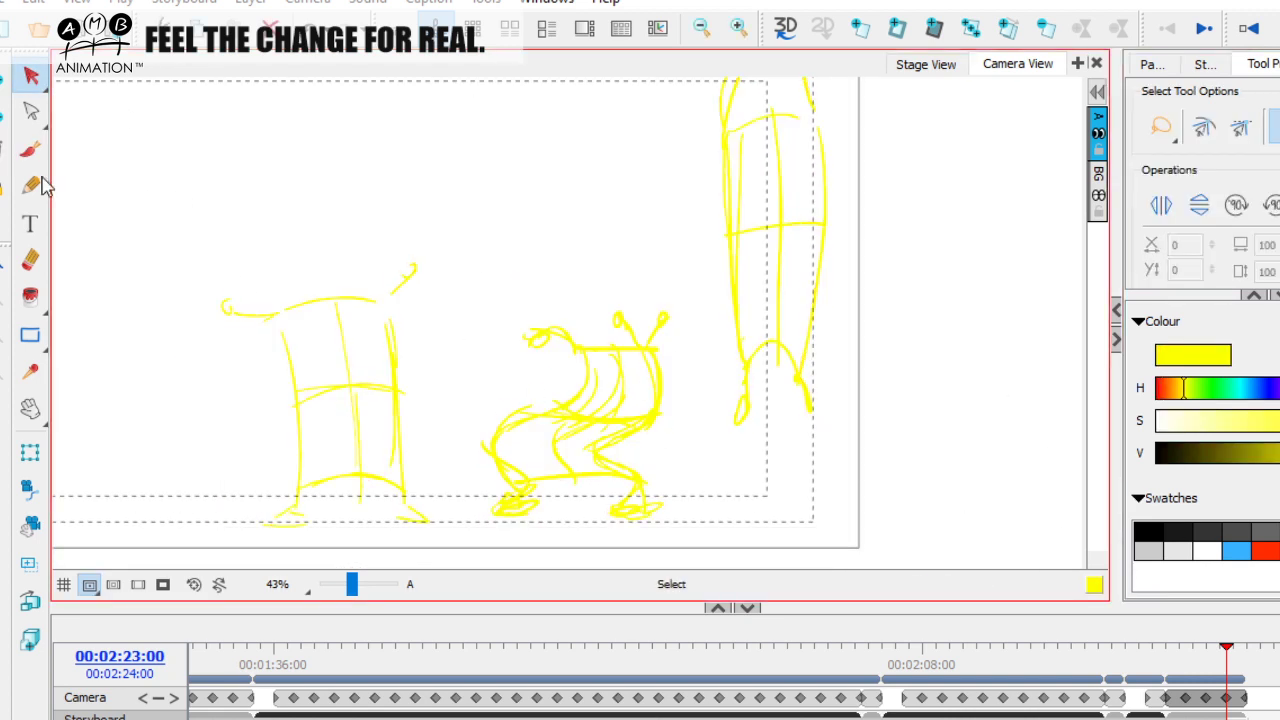
click(30, 149)
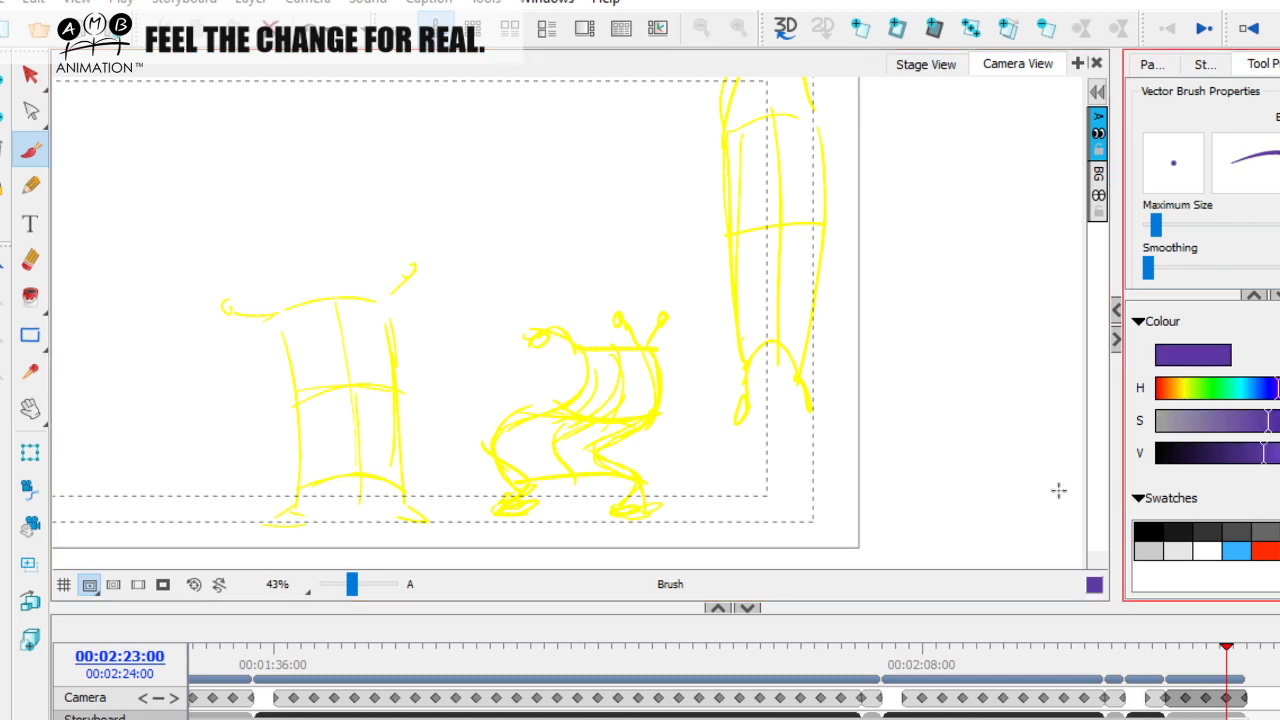
Draw the purple body outline of the squashed sack over its yellow rough, including the waist fold and first arm
mouse_move(1057, 489)
mouse_down()
mouse_move(694, 434)
mouse_move(517, 457)
mouse_move(312, 424)
mouse_up()
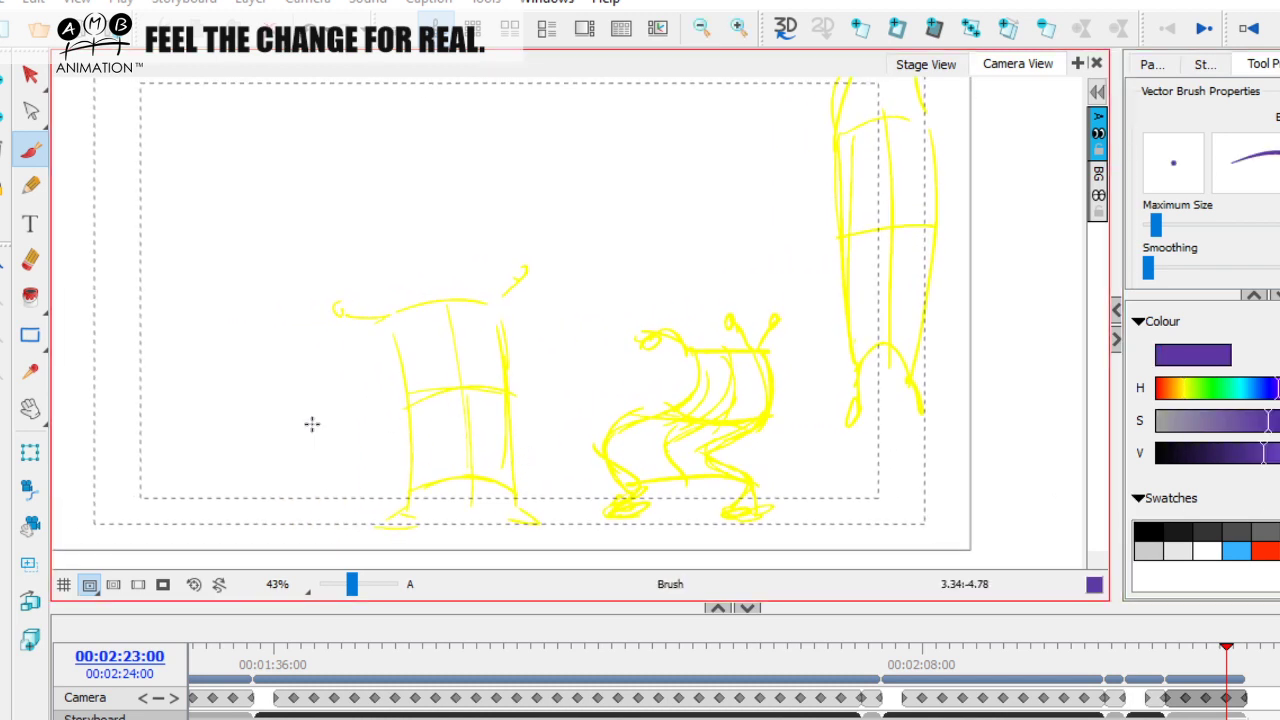
drag(672, 416, 626, 421)
drag(353, 585, 355, 585)
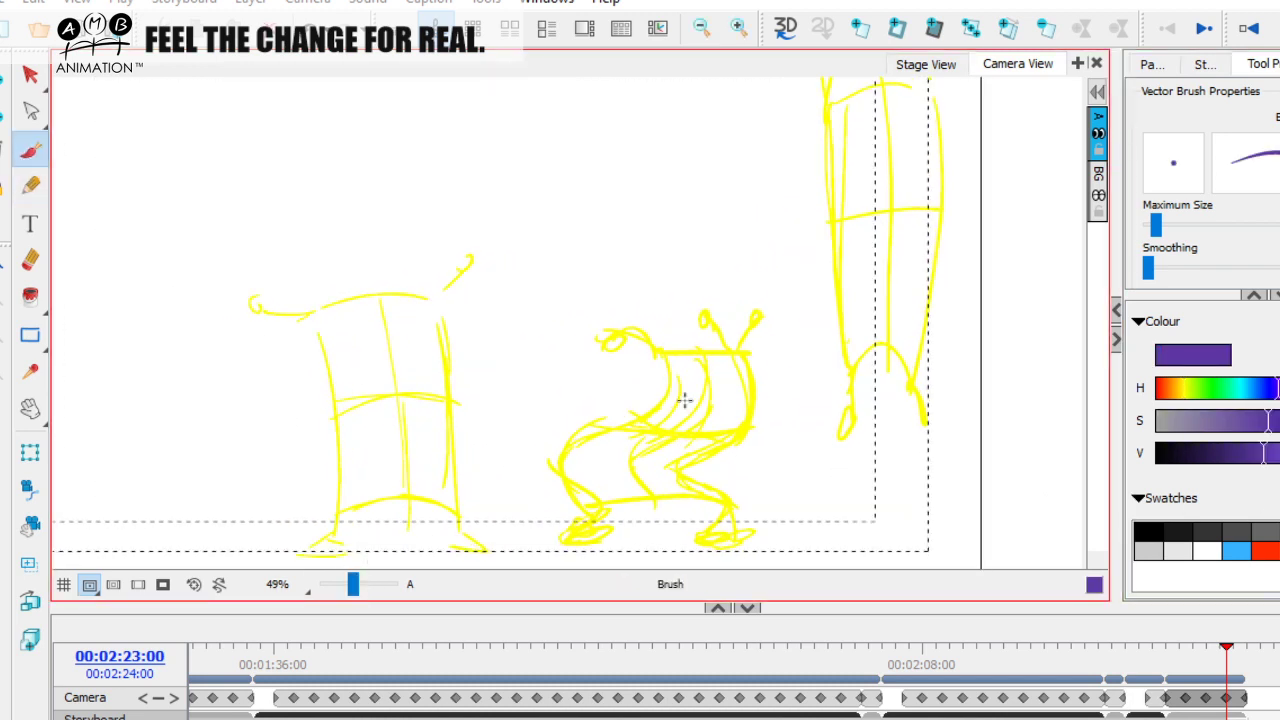
scroll(629, 365, down, 1)
mouse_move(573, 380)
mouse_down()
mouse_move(538, 420)
mouse_move(565, 472)
mouse_move(634, 360)
mouse_move(655, 345)
mouse_move(740, 340)
mouse_move(712, 400)
mouse_move(640, 398)
mouse_move(727, 452)
mouse_up()
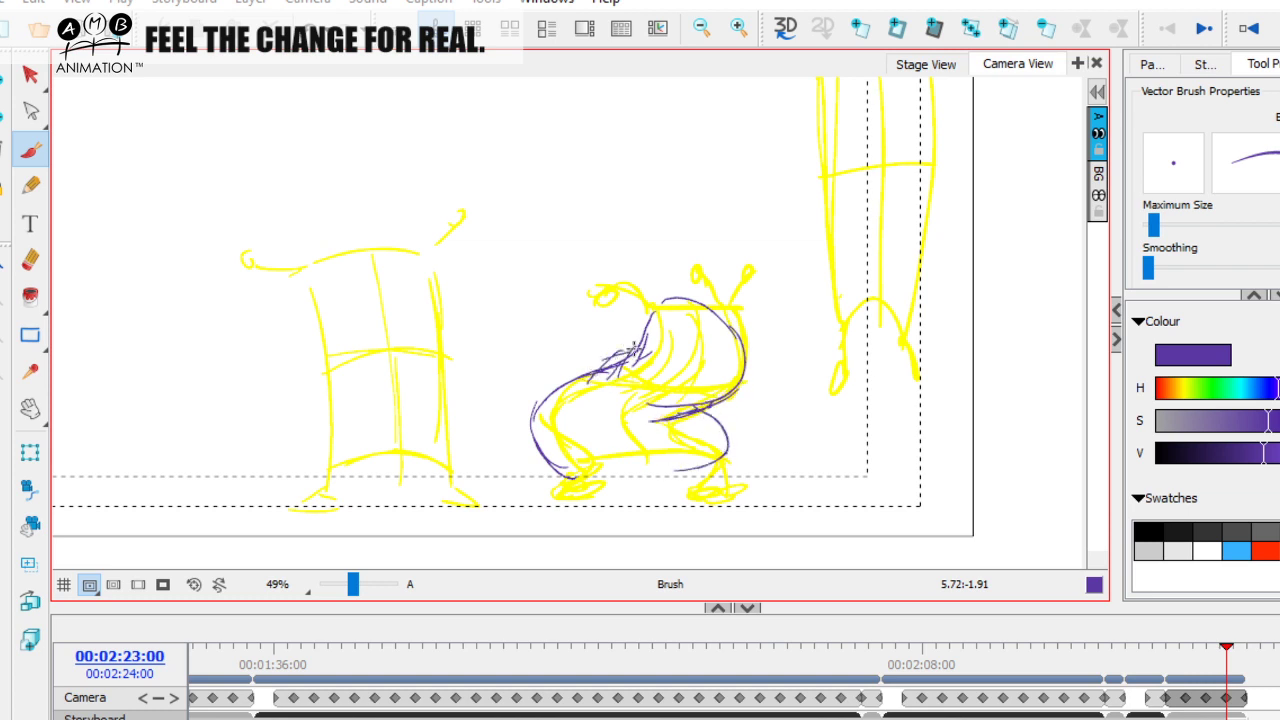
mouse_move(673, 295)
mouse_down()
mouse_move(736, 352)
mouse_move(604, 285)
mouse_move(640, 344)
mouse_up()
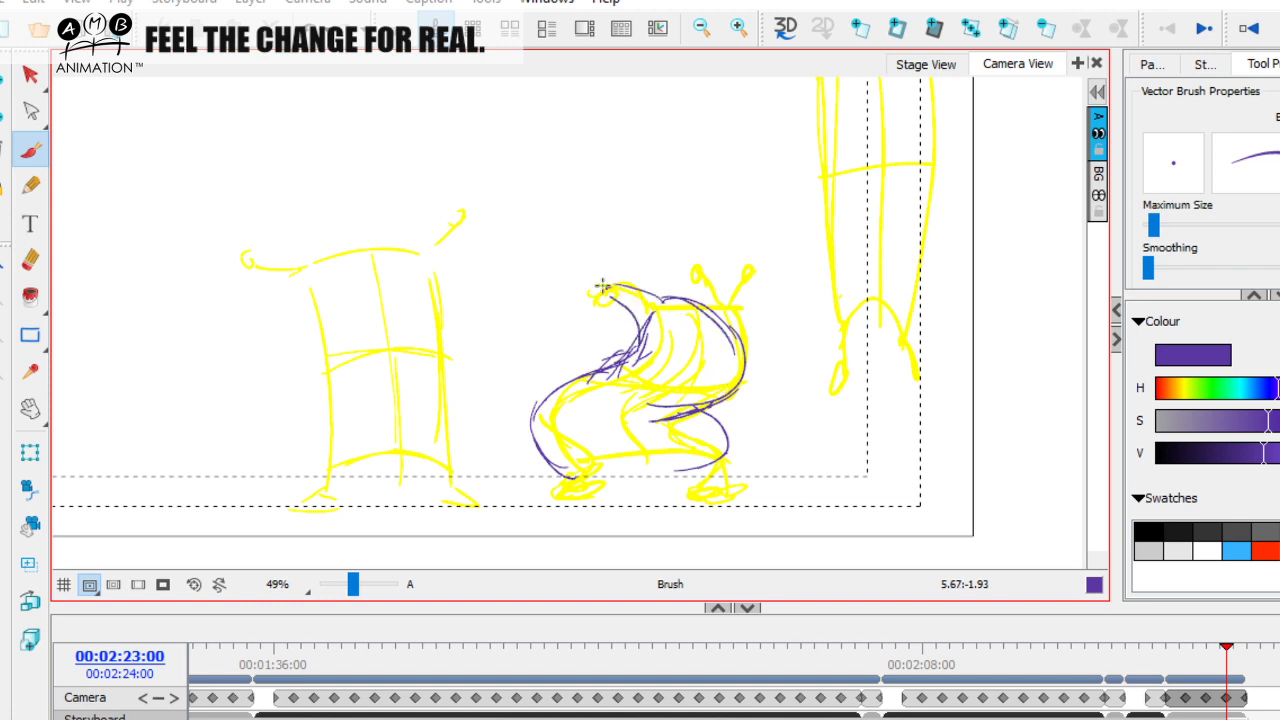
Complete the purple squashed sack with its second arm, bottom edge, feet and reinforced outer curves
drag(703, 283, 740, 355)
mouse_move(612, 372)
mouse_down()
mouse_move(533, 420)
mouse_move(562, 468)
mouse_up()
drag(698, 412, 727, 468)
drag(740, 342, 695, 402)
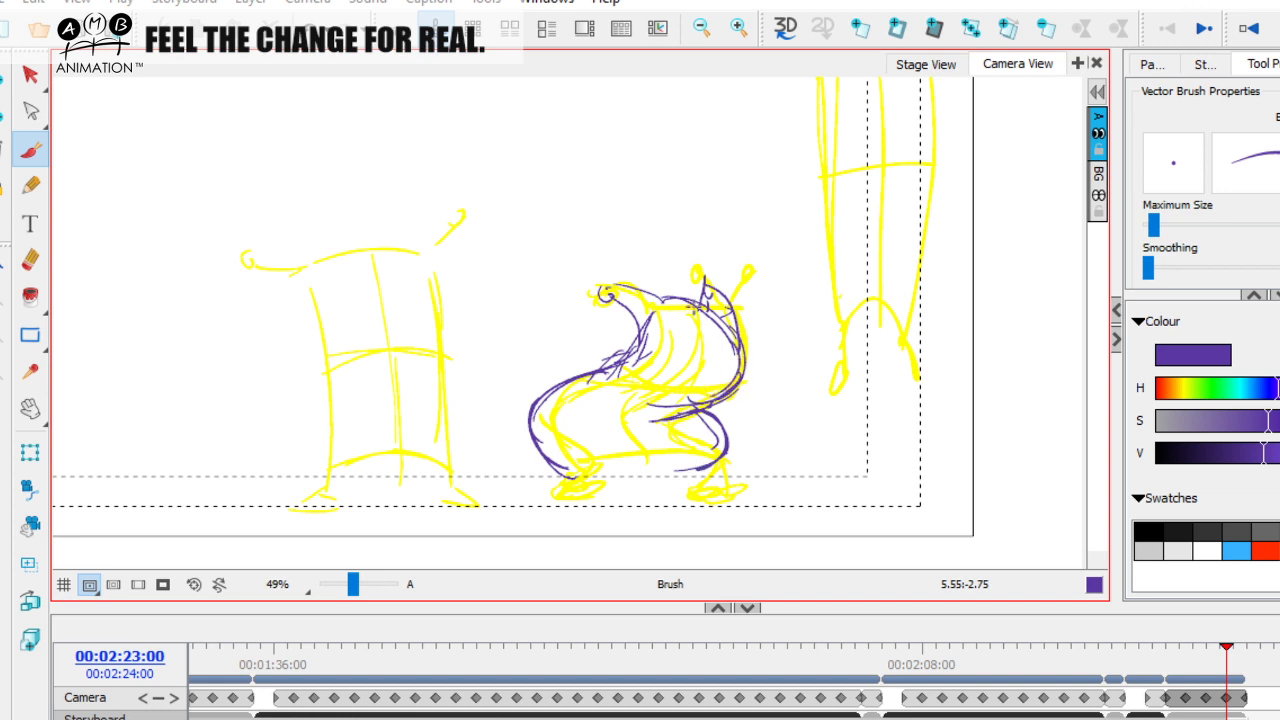
mouse_move(583, 460)
mouse_down()
mouse_move(575, 438)
mouse_move(548, 472)
mouse_move(670, 440)
mouse_move(718, 450)
mouse_up()
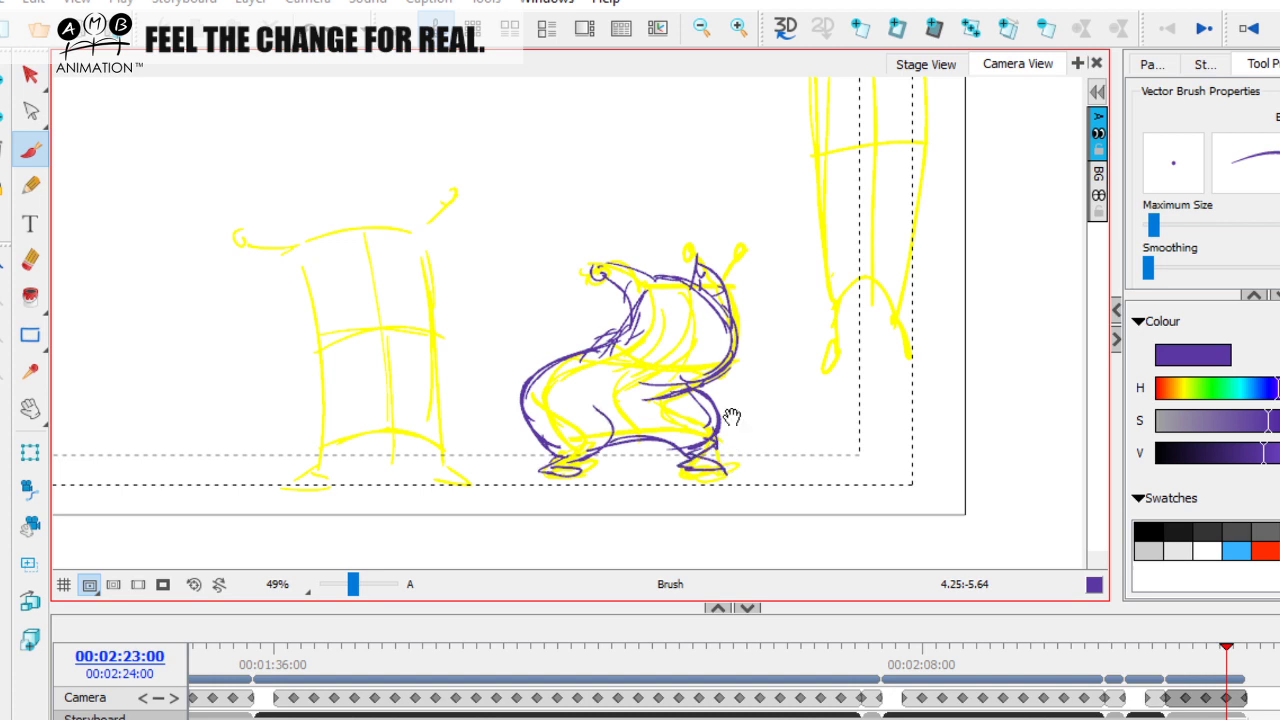
scroll(710, 435, up, 1)
mouse_move(658, 336)
mouse_down()
mouse_move(592, 308)
mouse_move(608, 307)
mouse_up()
mouse_move(680, 290)
mouse_down()
mouse_move(718, 330)
mouse_move(718, 410)
mouse_up()
Draw the purple sides, arched bottom edge and feet of the upright sack over its yellow rough
mouse_move(323, 333)
mouse_down()
mouse_move(386, 306)
mouse_move(392, 237)
mouse_move(508, 434)
mouse_move(510, 472)
mouse_up()
drag(358, 272, 366, 390)
mouse_move(360, 320)
mouse_down()
mouse_move(368, 465)
mouse_move(493, 462)
mouse_up()
drag(378, 484, 327, 504)
drag(504, 496, 516, 482)
mouse_move(358, 474)
mouse_down()
mouse_move(408, 428)
mouse_move(428, 433)
mouse_up()
drag(414, 298, 420, 352)
Draw the upright sack's two tapering corner arms in purple, redoing the first stroke, and refine its sides
drag(384, 236, 320, 264)
key(ctrl+z)
drag(380, 232, 322, 246)
drag(378, 244, 304, 258)
drag(330, 262, 355, 300)
drag(298, 248, 316, 268)
drag(497, 210, 480, 280)
drag(490, 215, 500, 198)
mouse_move(388, 292)
mouse_down()
mouse_move(370, 470)
mouse_move(452, 436)
mouse_up()
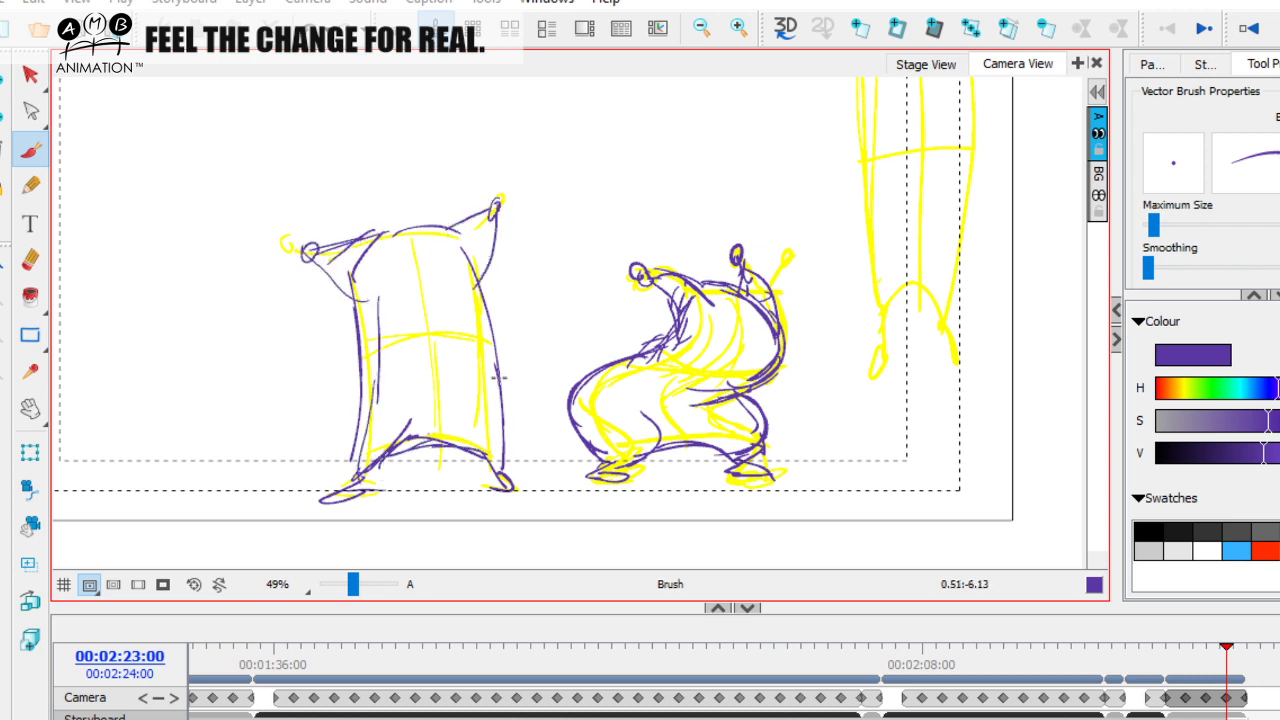
Draw a downward arrow between the upright and squashed sacks and reinforce the squashed sack's curves
drag(530, 300, 502, 316)
drag(541, 193, 588, 236)
drag(605, 366, 528, 428)
drag(540, 384, 556, 458)
drag(592, 372, 530, 440)
drag(732, 392, 640, 408)
drag(740, 326, 746, 344)
mouse_move(748, 388)
mouse_down()
mouse_move(670, 406)
mouse_move(728, 466)
mouse_up()
drag(610, 466, 718, 434)
mouse_move(759, 366)
mouse_down()
mouse_move(737, 370)
mouse_move(557, 540)
mouse_move(539, 532)
mouse_up()
Draw the stretched sack's purple outline over its yellow rough, with long sides, raised arms and trailing feet
drag(352, 584, 352, 584)
drag(717, 155, 663, 137)
drag(572, 188, 587, 428)
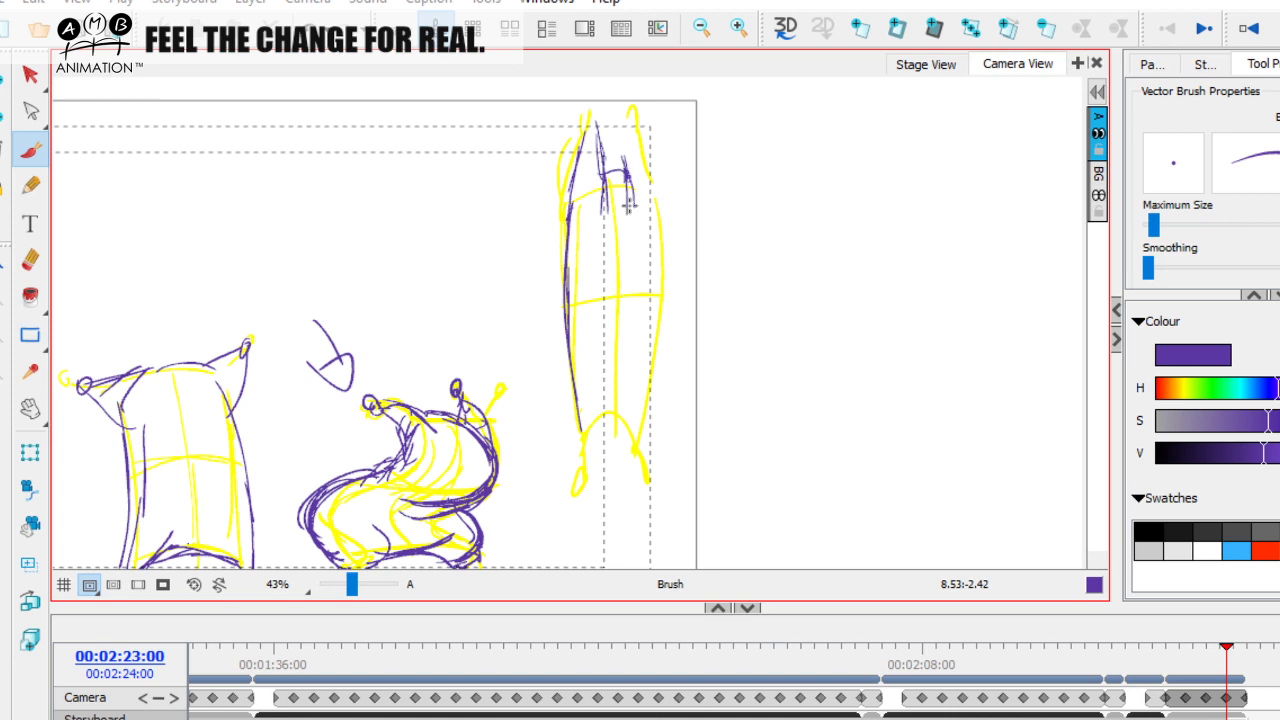
mouse_move(626, 137)
mouse_down()
mouse_move(654, 274)
mouse_move(630, 415)
mouse_move(634, 359)
mouse_move(641, 401)
mouse_up()
mouse_move(586, 192)
mouse_down()
mouse_move(603, 400)
mouse_move(612, 309)
mouse_move(510, 410)
mouse_move(520, 458)
mouse_up()
drag(575, 420, 592, 436)
mouse_move(600, 400)
mouse_down()
mouse_move(568, 434)
mouse_move(592, 362)
mouse_move(631, 345)
mouse_up()
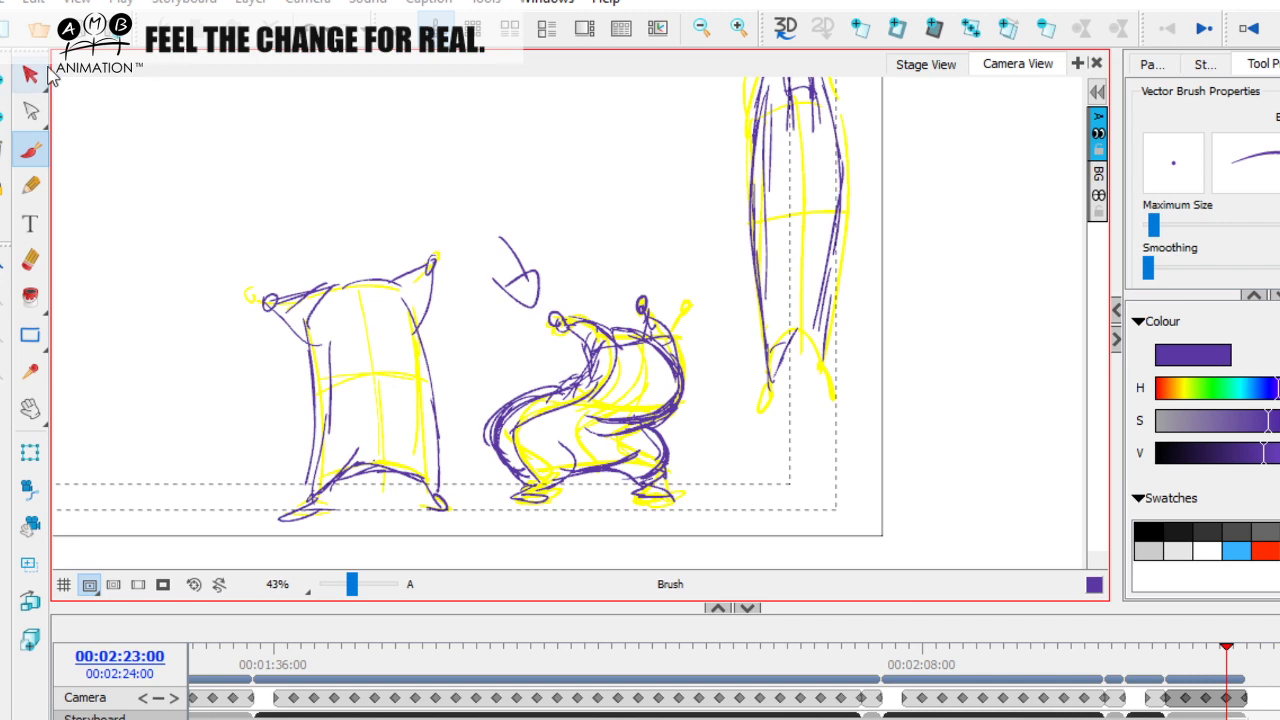
Select and delete all the purple and yellow sack drawings
key(alt+s)
key(ctrl+a)
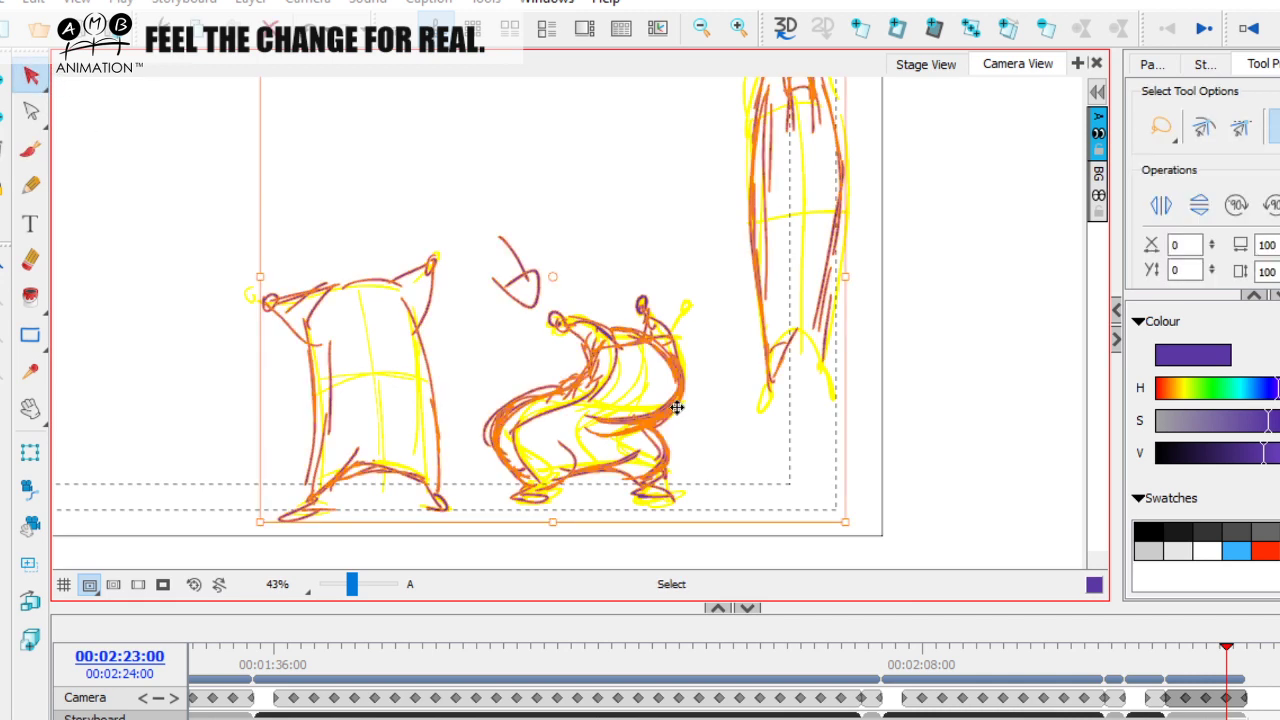
key(Delete)
key(ctrl+a)
key(Delete)
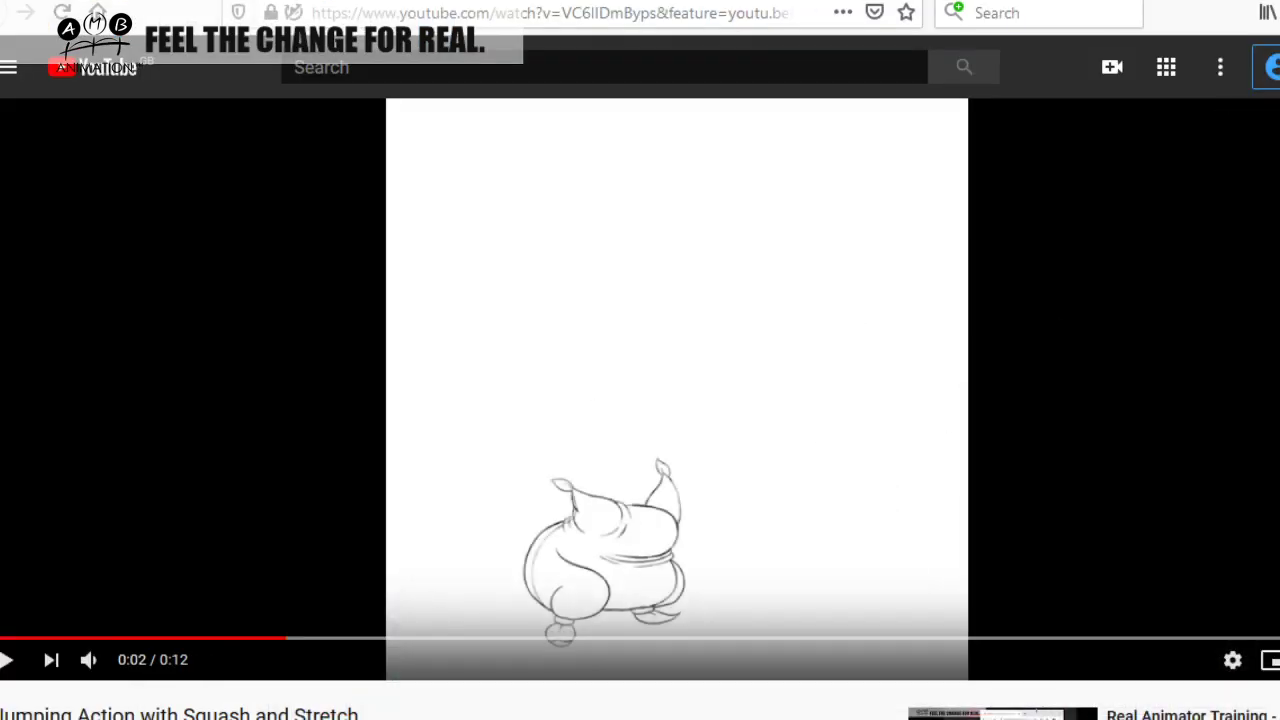
In the browser, close the YouTube video and review the comments on the Facebook group's flour sack animation post
key(ctrl+w)
scroll(520, 440, down, 5)
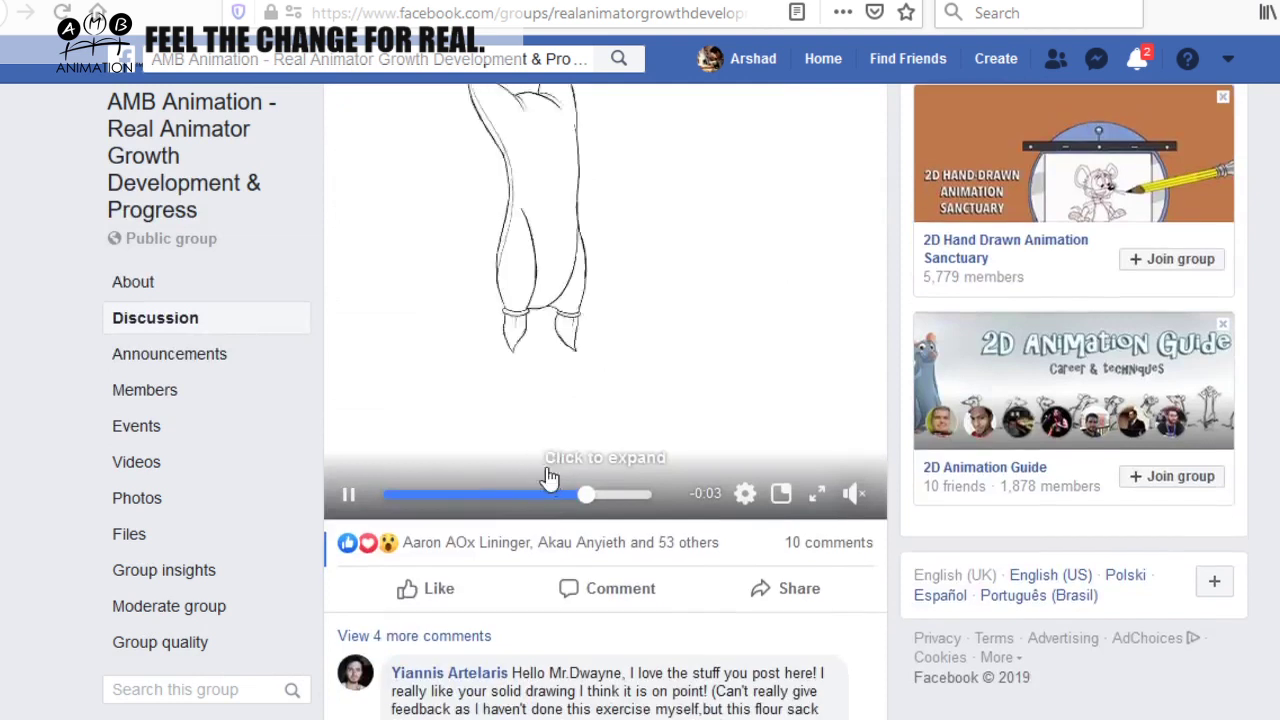
scroll(534, 429, down, 4)
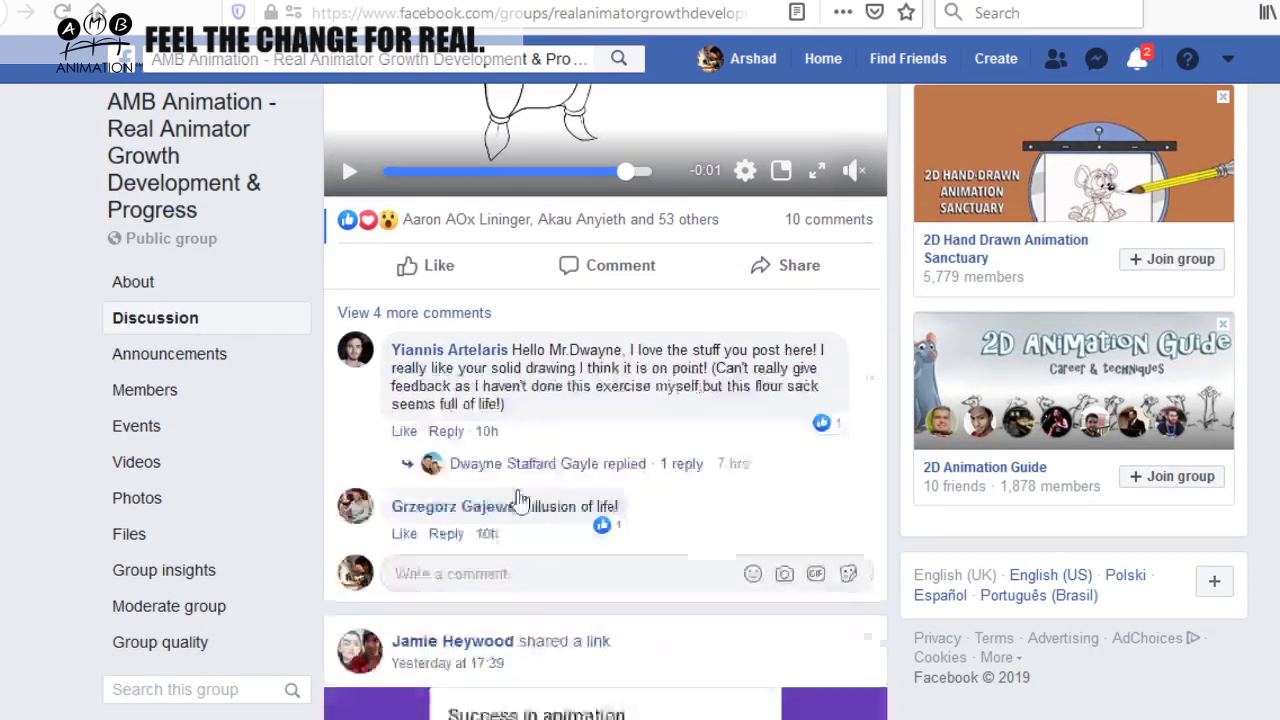
click(408, 292)
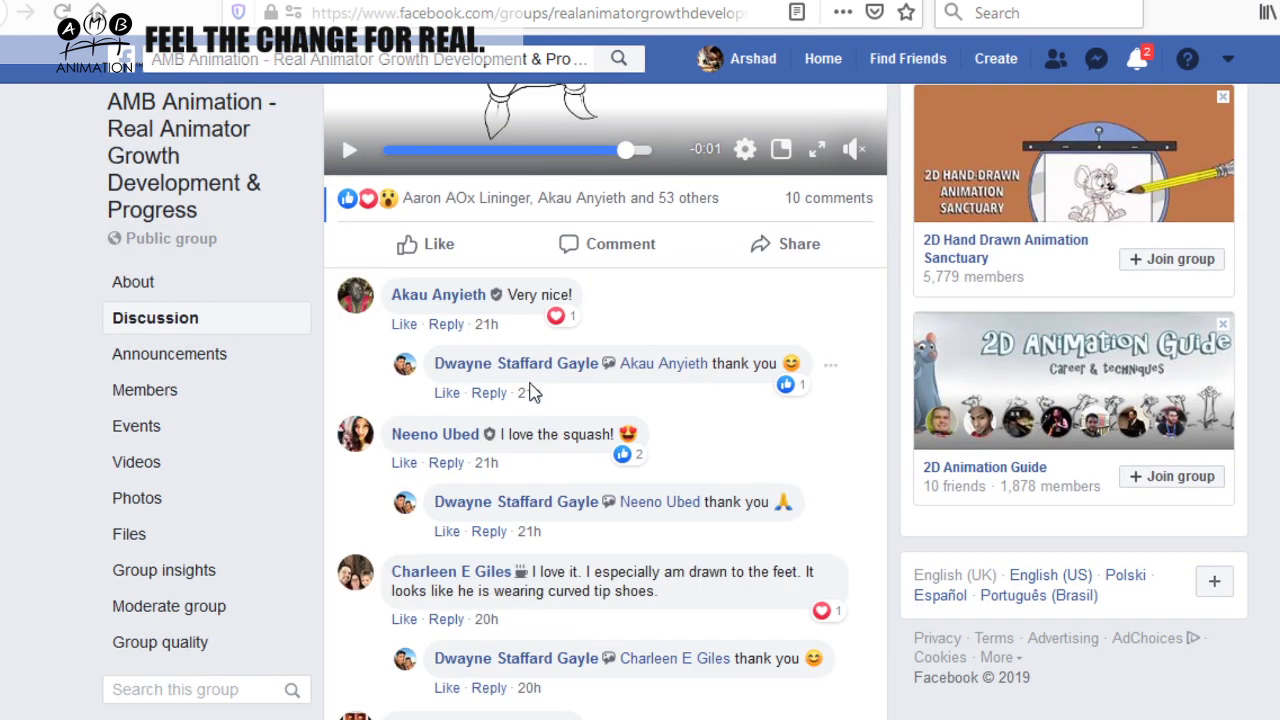
scroll(500, 415, down, 1)
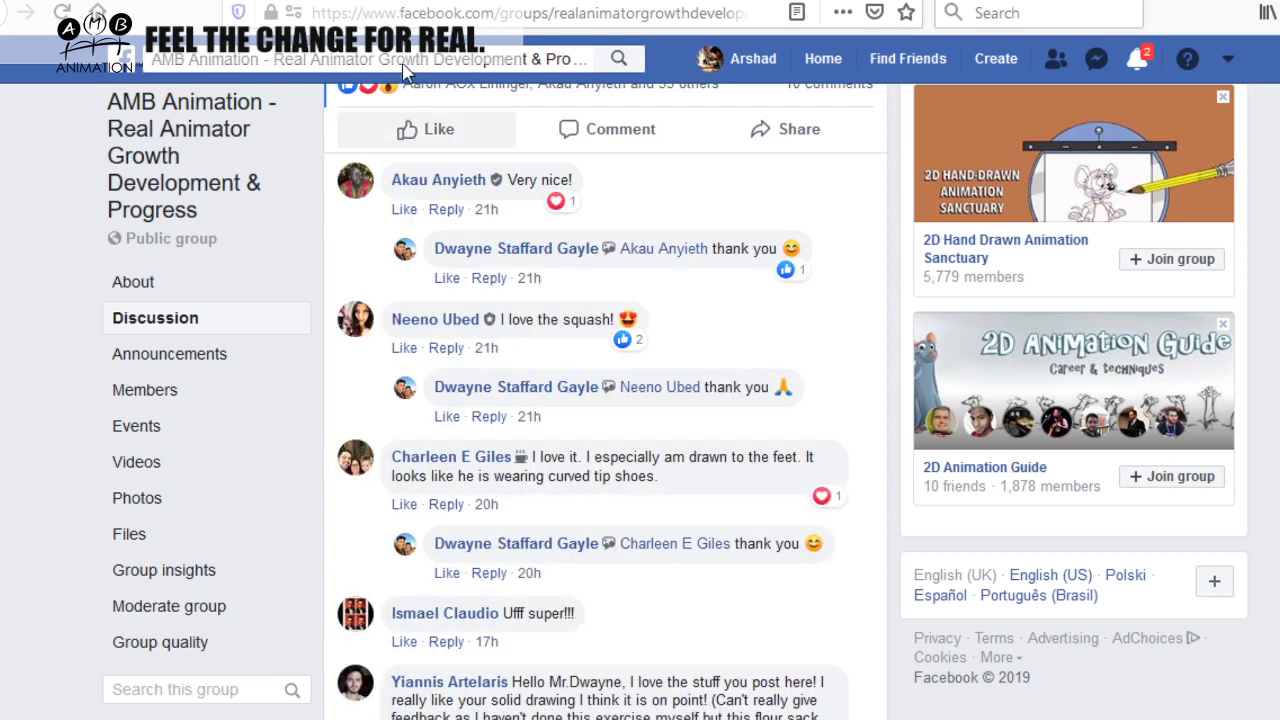
scroll(578, 343, up, 4)
scroll(590, 318, up, 2)
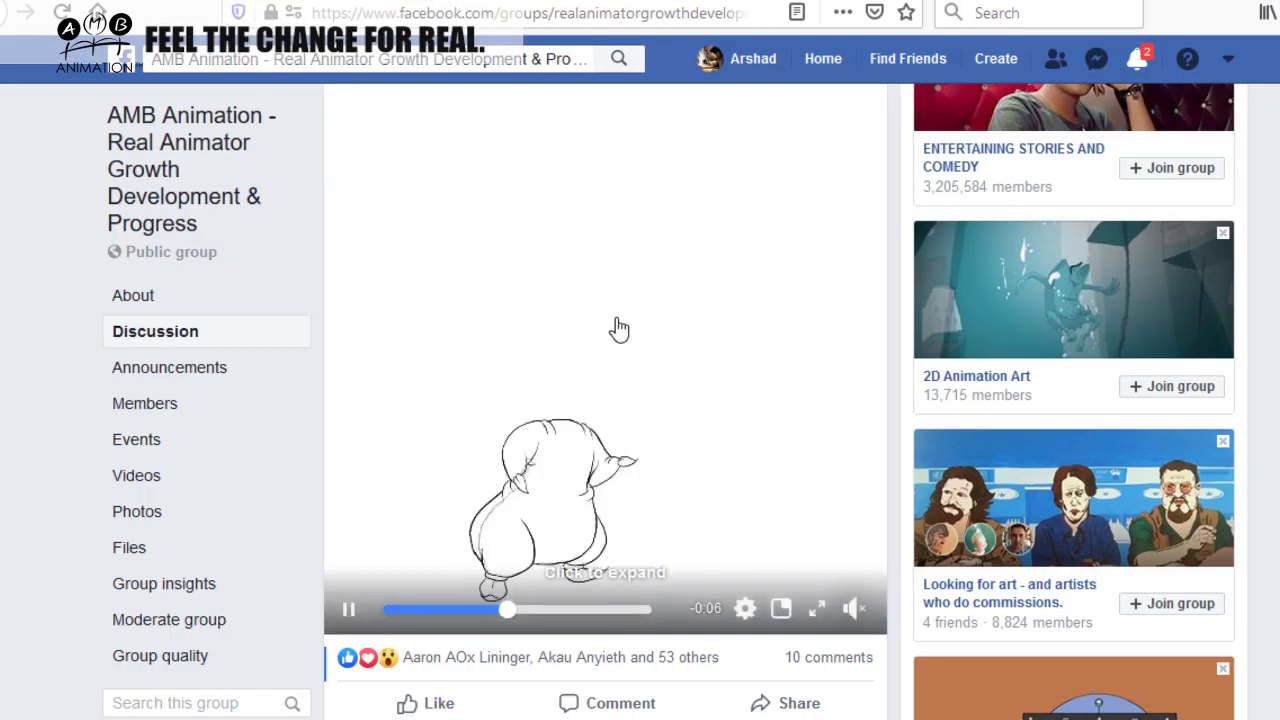
Open the group's Real Animator Training Preliminaries post and expand its description down to the access details
scroll(500, 351, up, 5)
scroll(517, 363, up, 10)
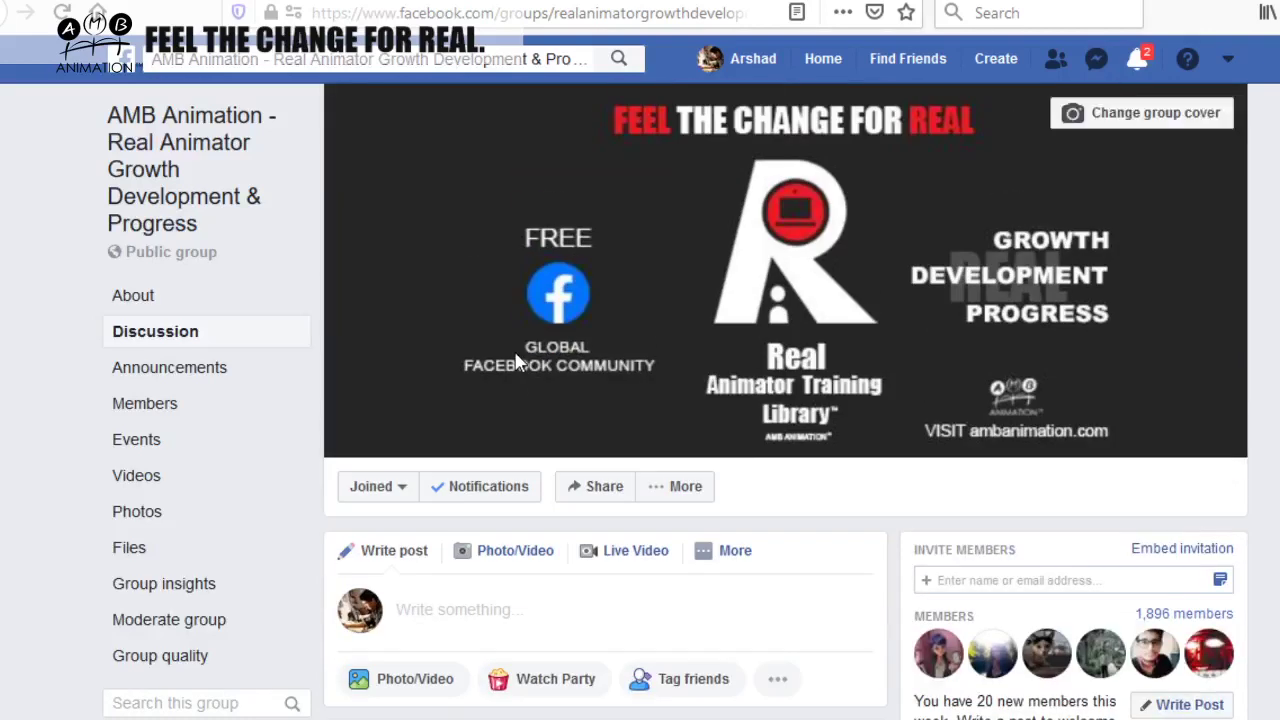
scroll(517, 363, down, 8)
click(648, 268)
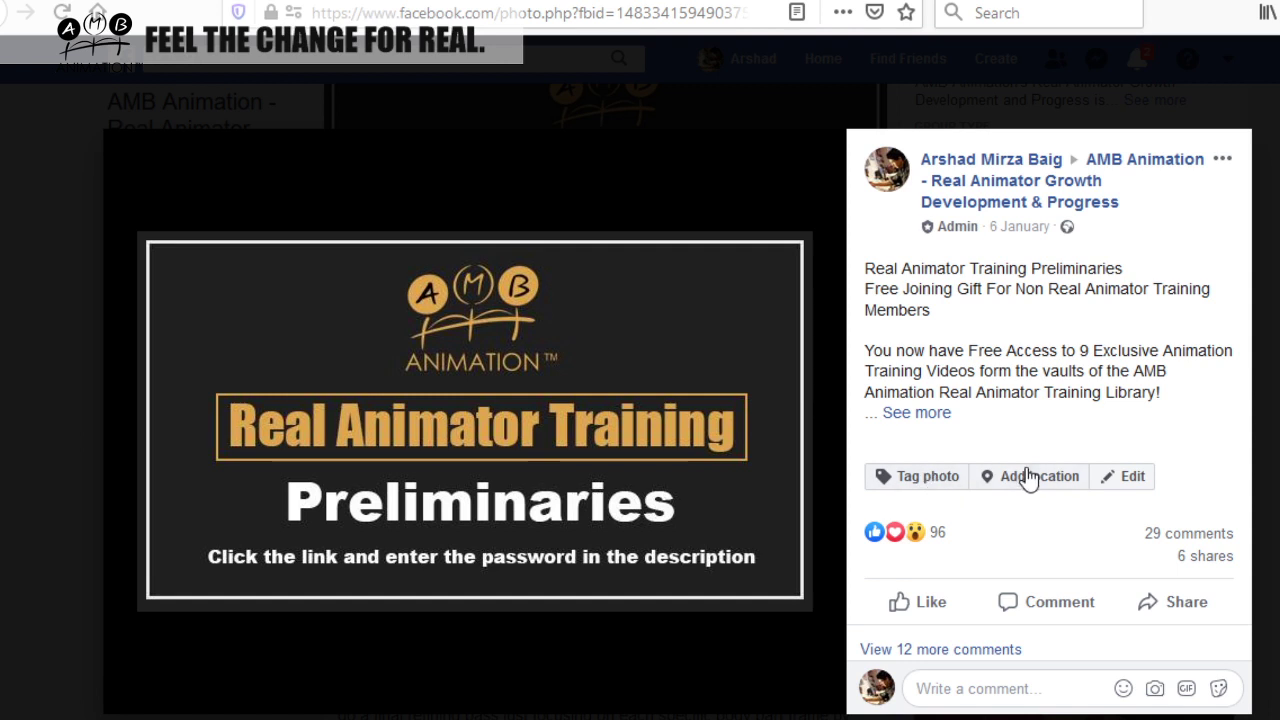
click(916, 413)
scroll(960, 450, down, 5)
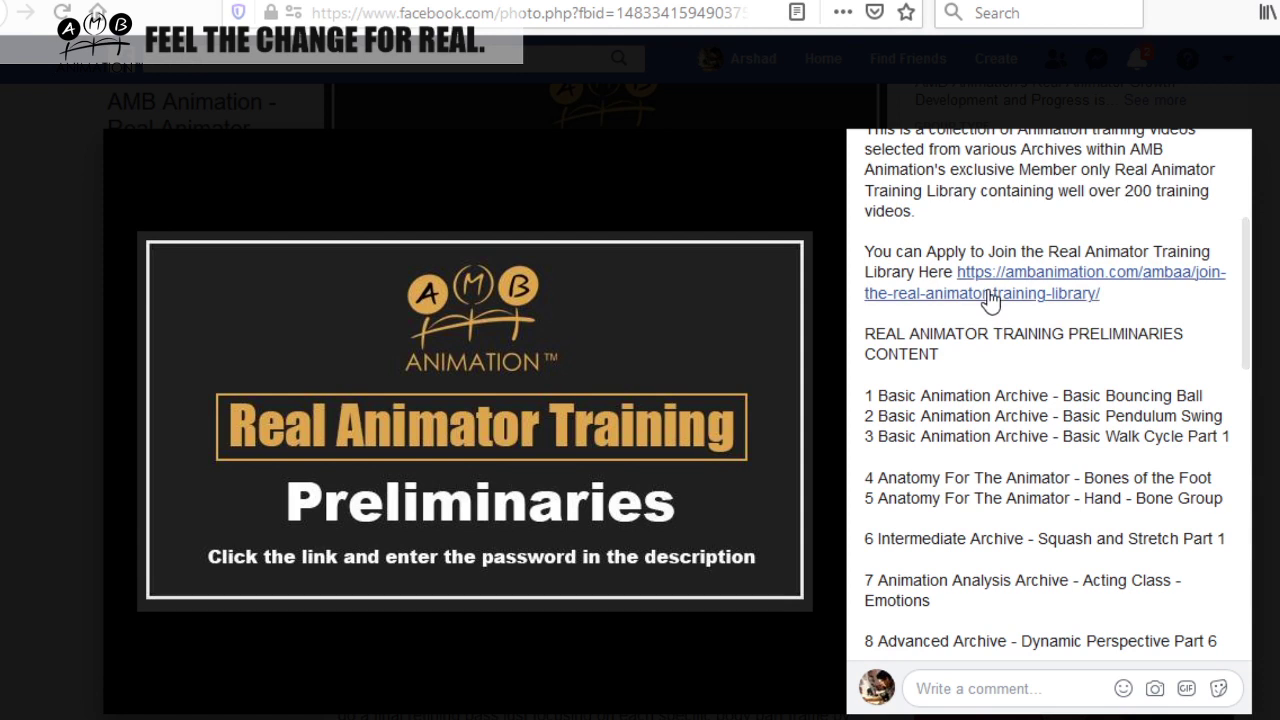
scroll(988, 340, down, 4)
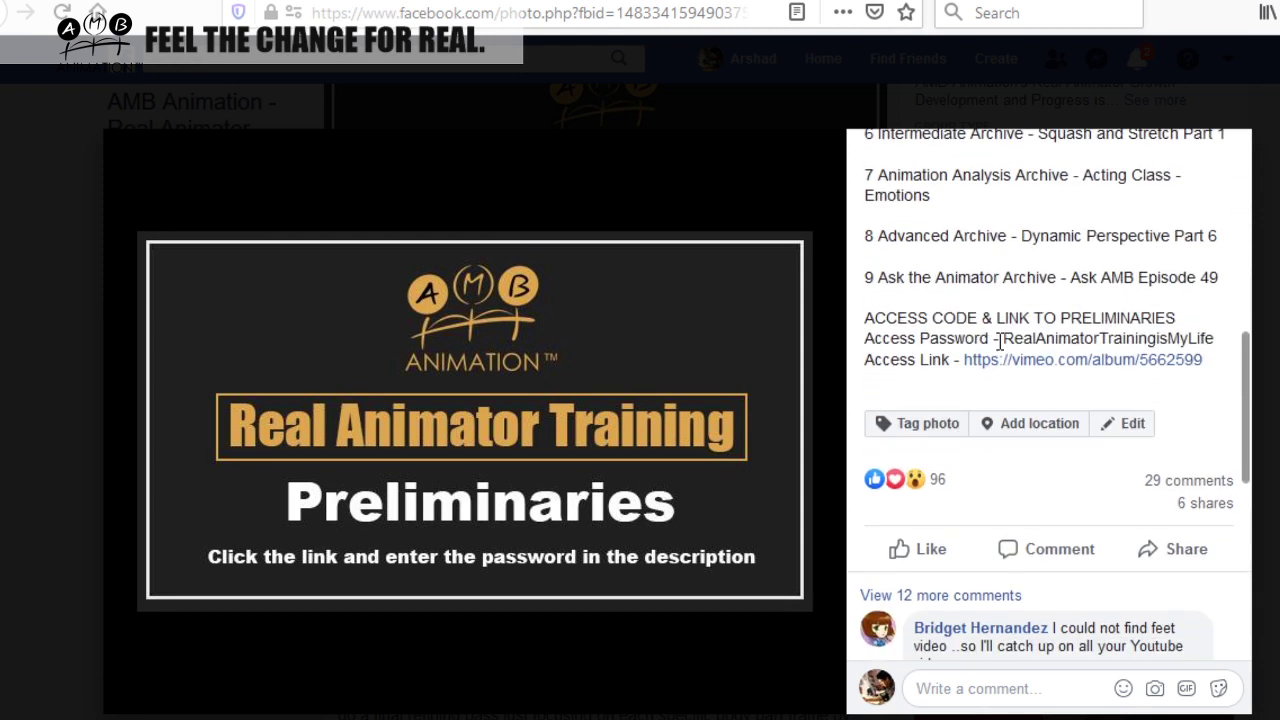
Copy the access password from the post and open the Vimeo access link
drag(1004, 338, 1226, 342)
right_click(1157, 338)
click(1192, 354)
click(1094, 362)
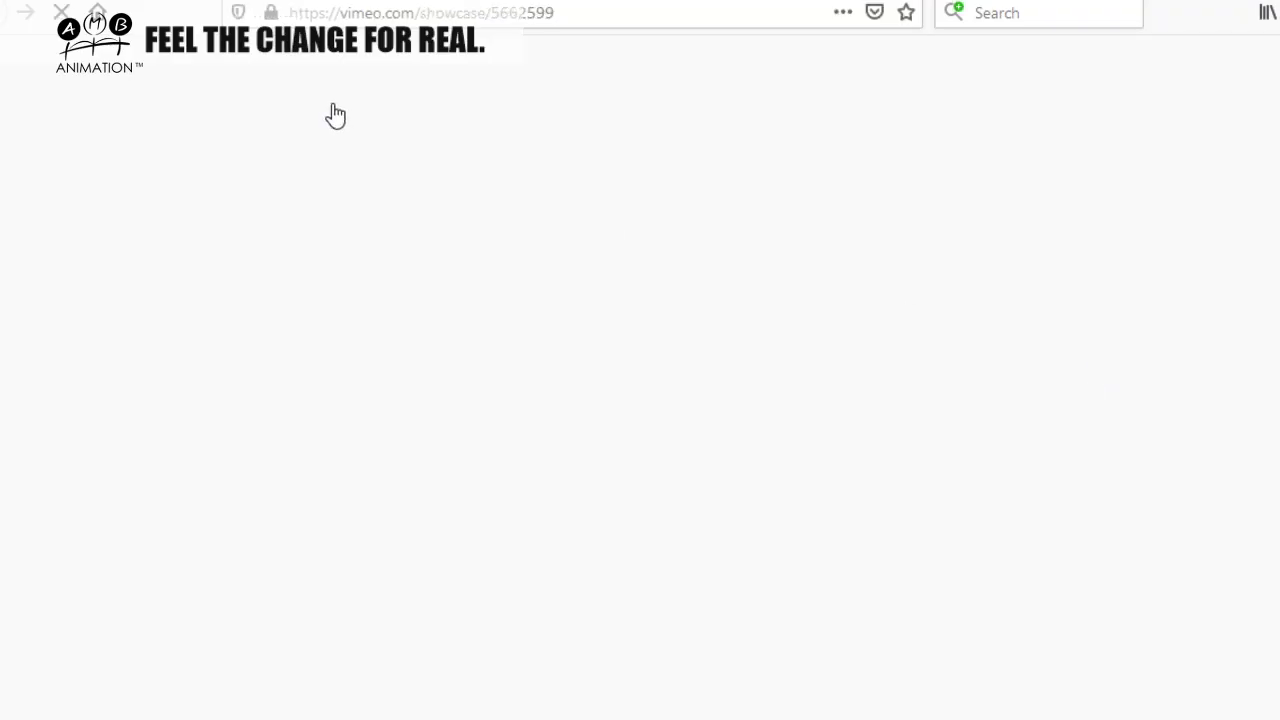
Paste the access password into the private showcase's password field, submit it, and decline saving the password
click(479, 288)
right_click(479, 288)
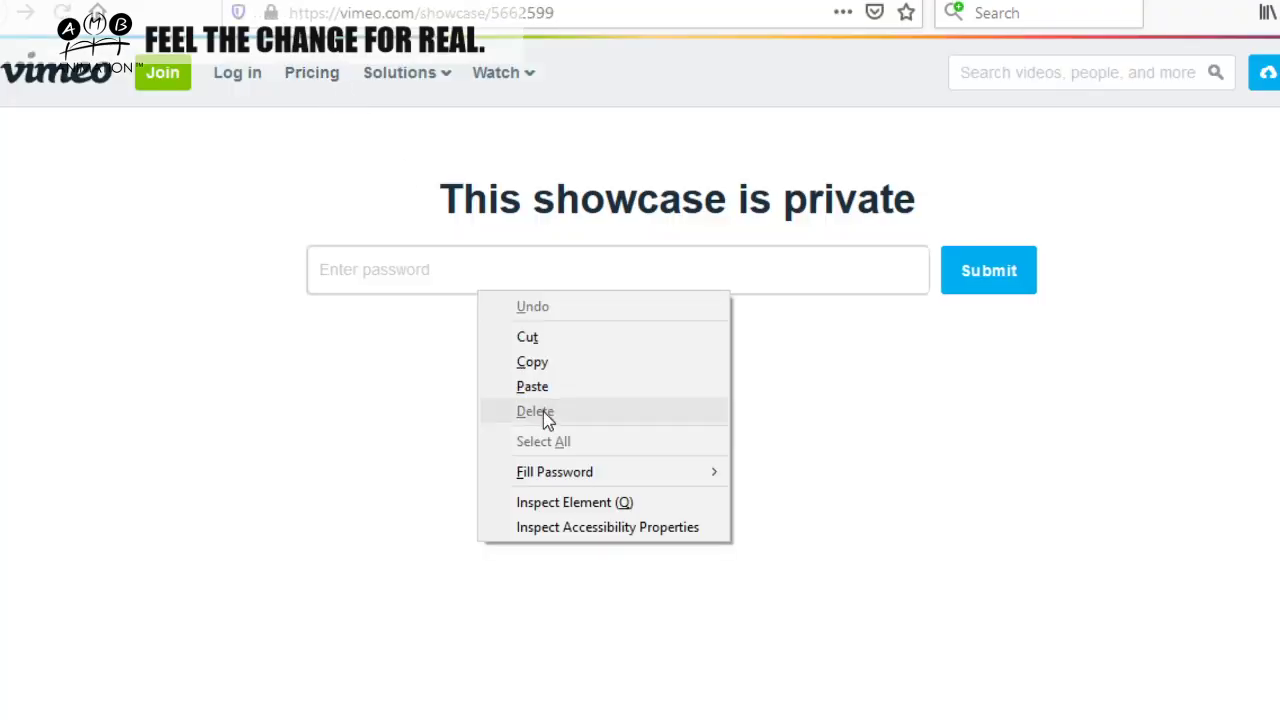
click(549, 384)
click(1020, 269)
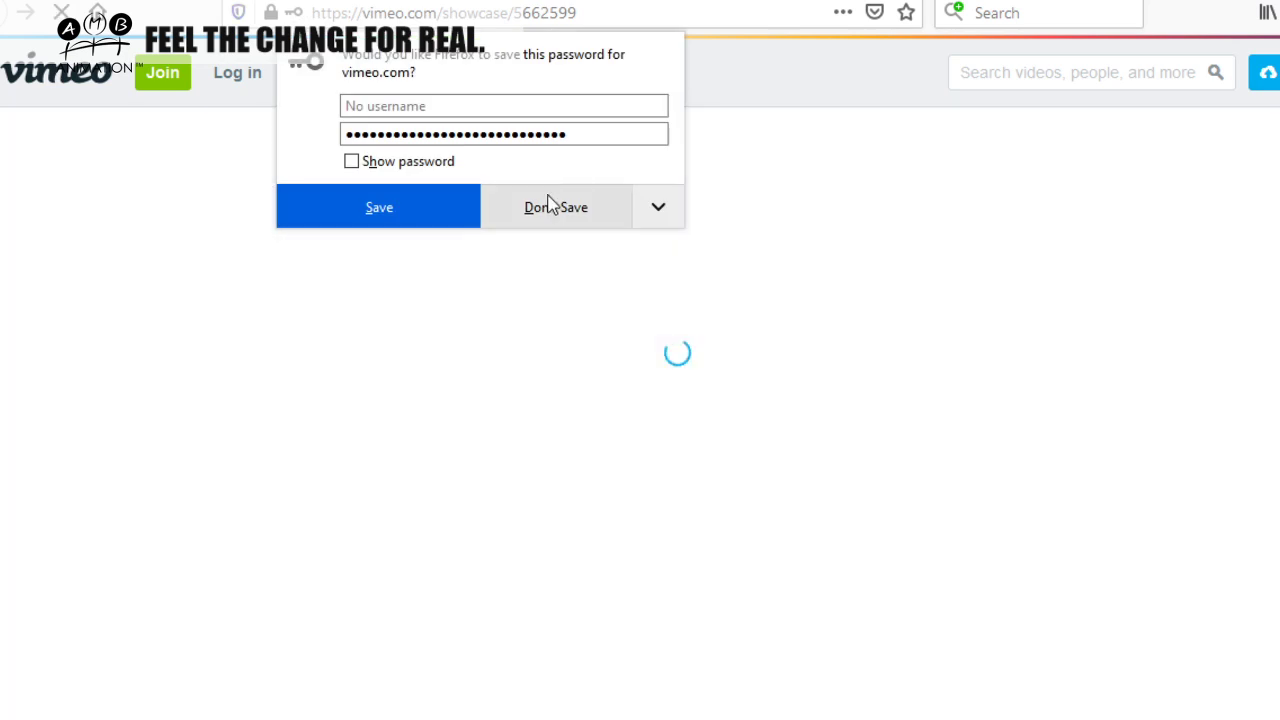
click(549, 204)
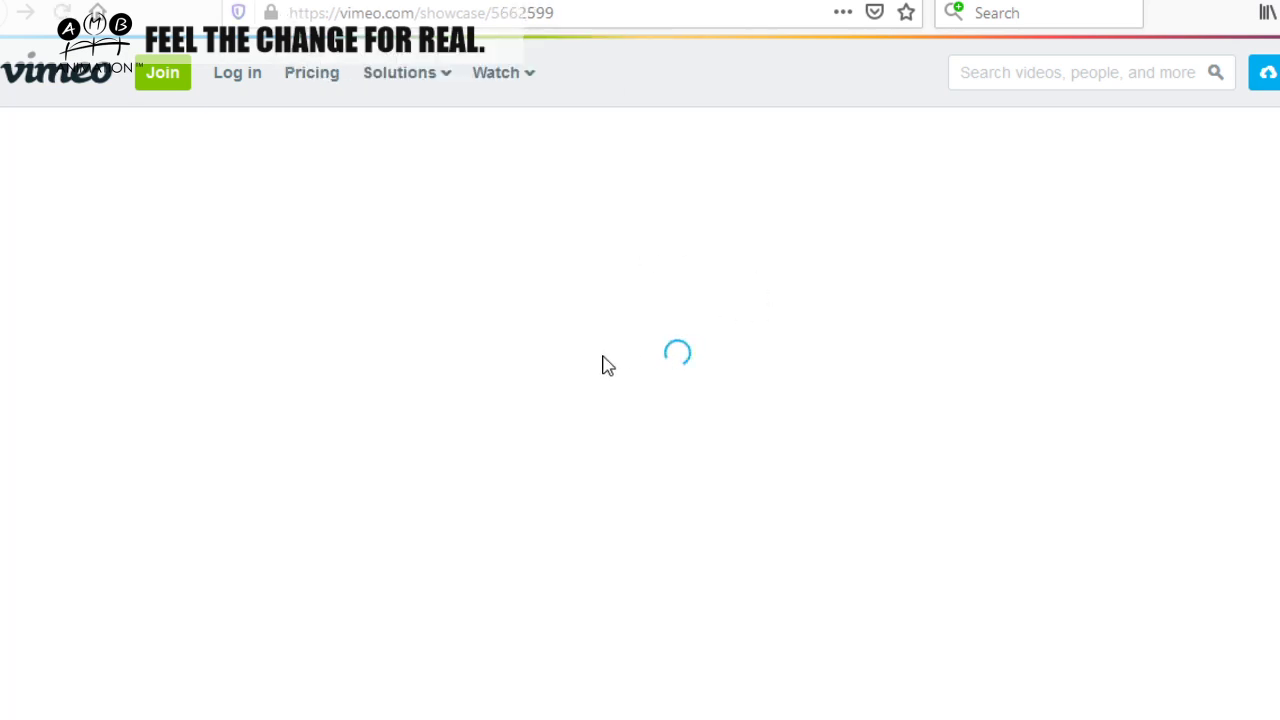
Find the Jumping Action with Squash & Stretch Part 1 video in the showcase and play the flour sack jump from 02:30
scroll(574, 444, down, 8)
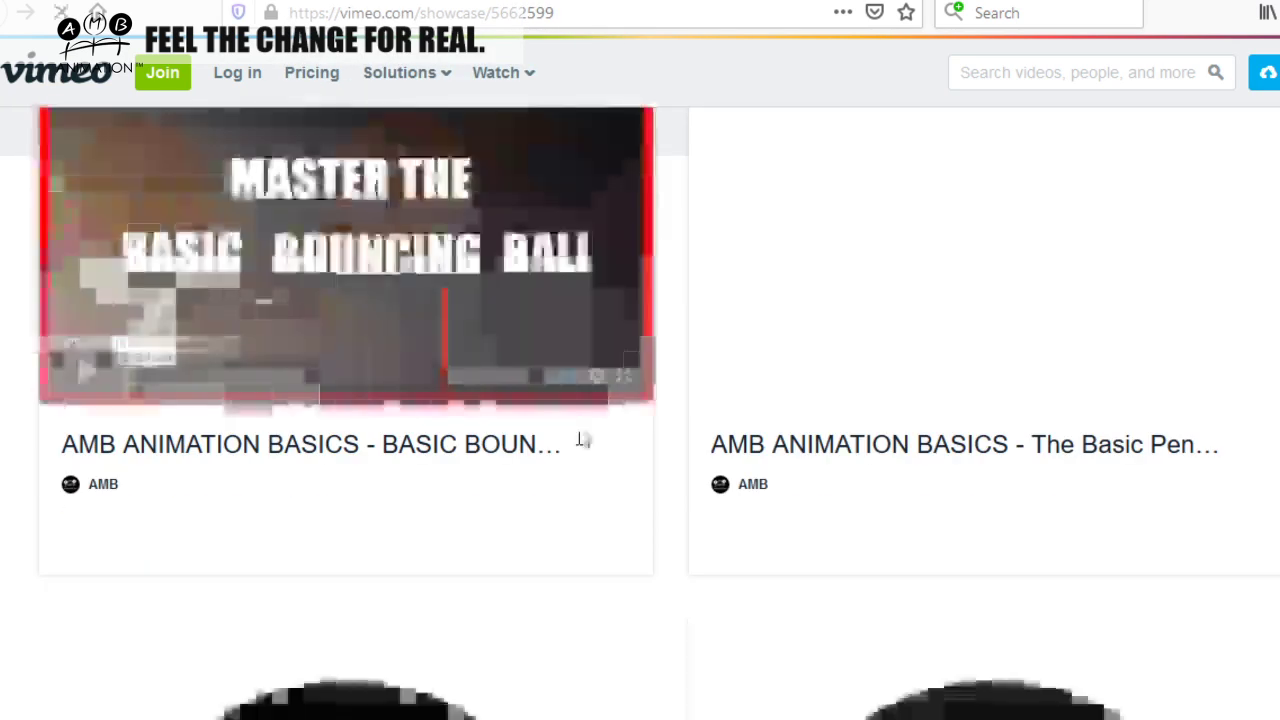
scroll(598, 440, up, 2)
scroll(598, 440, down, 9)
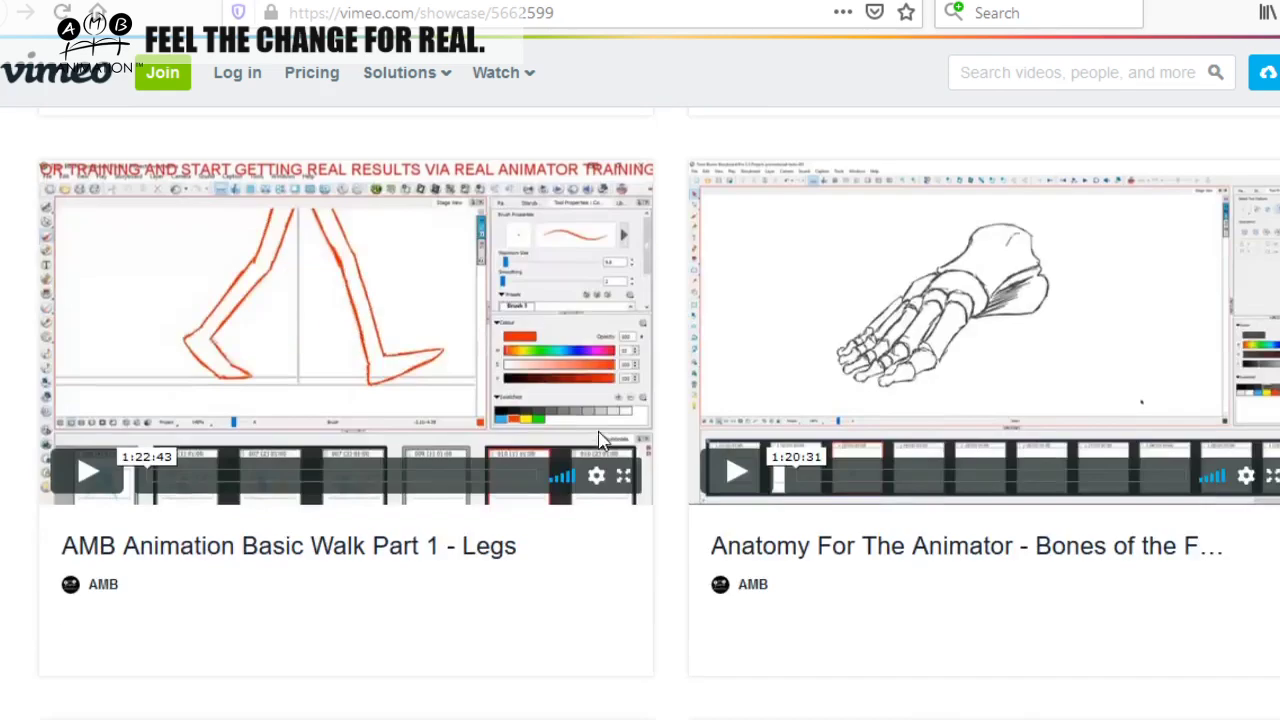
scroll(590, 440, up, 5)
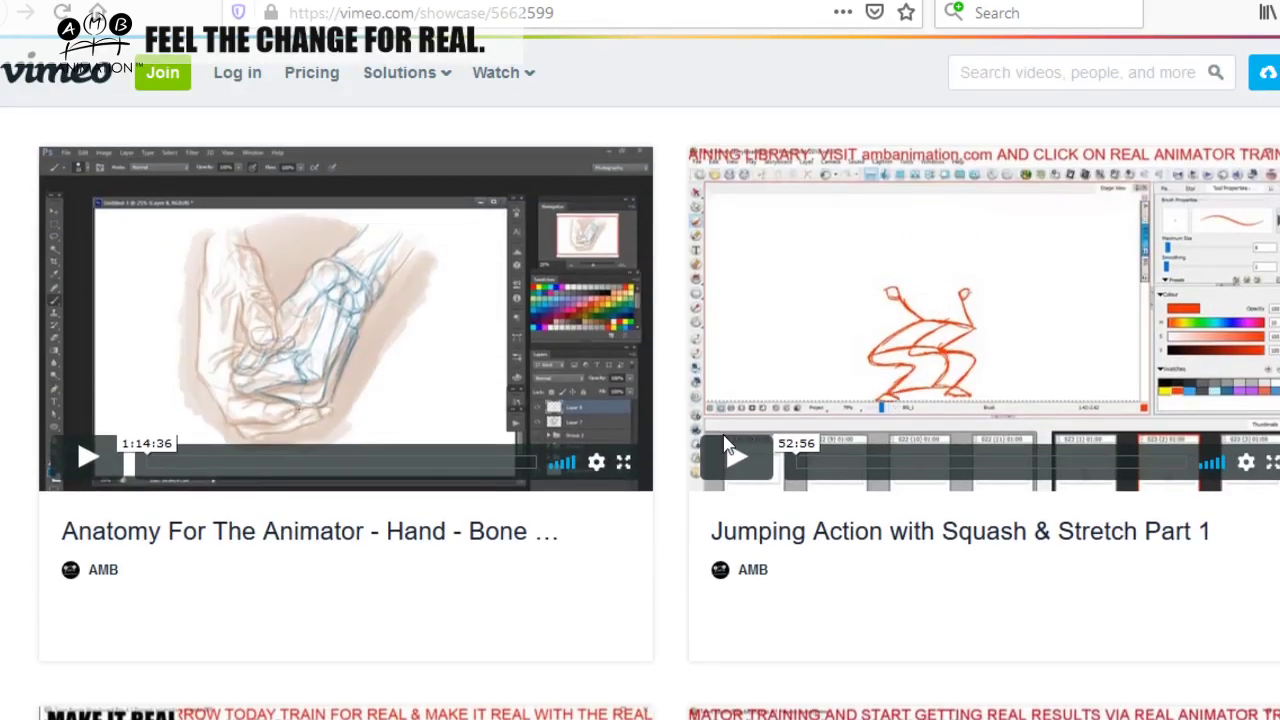
click(733, 454)
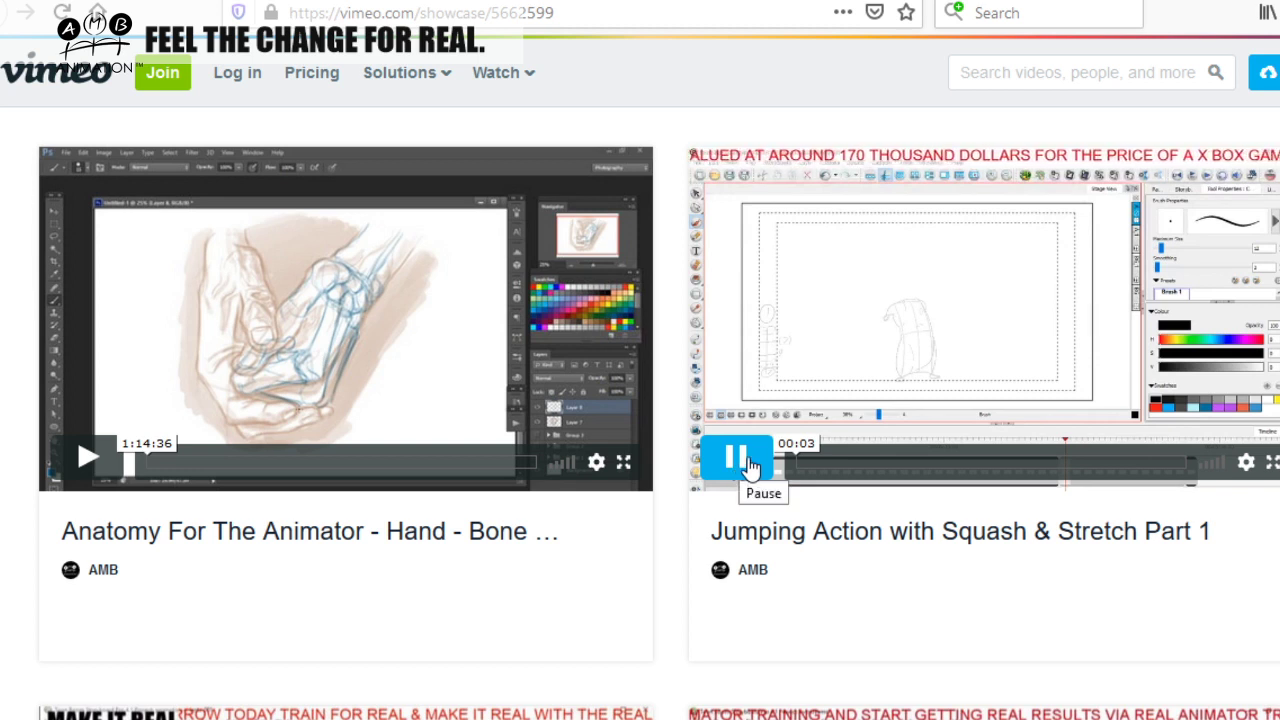
click(806, 470)
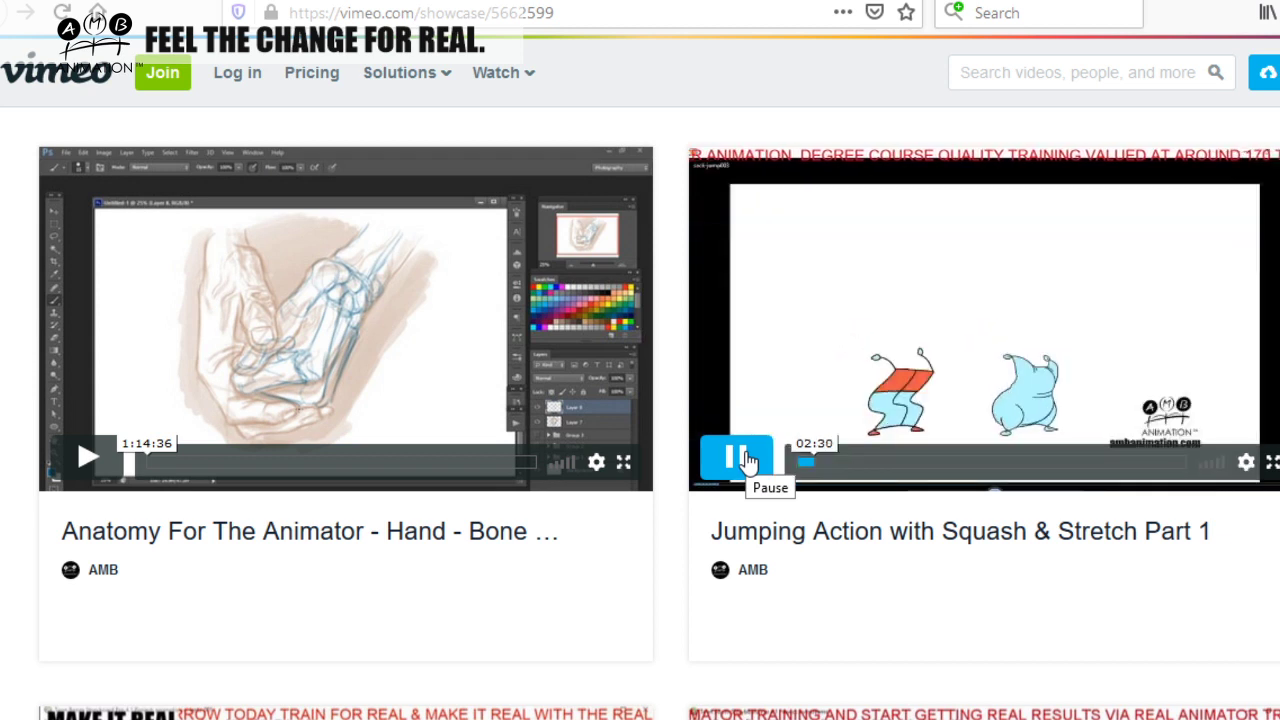
click(746, 458)
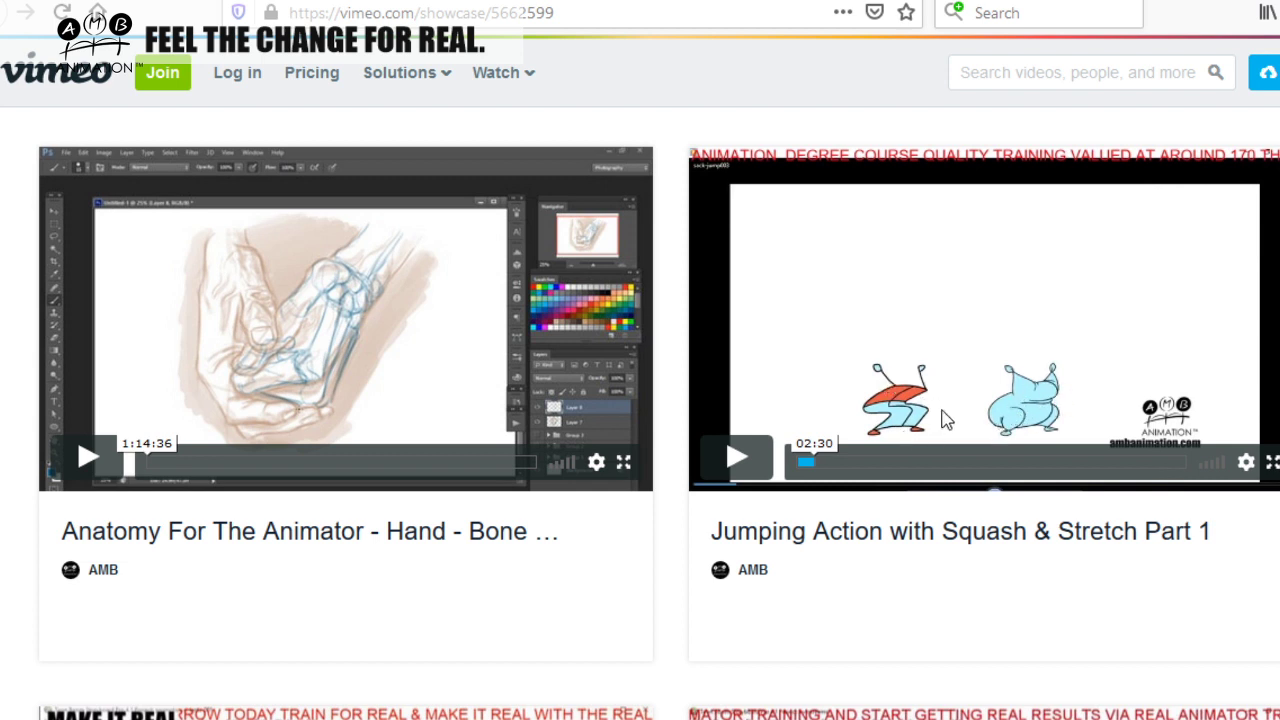
click(748, 460)
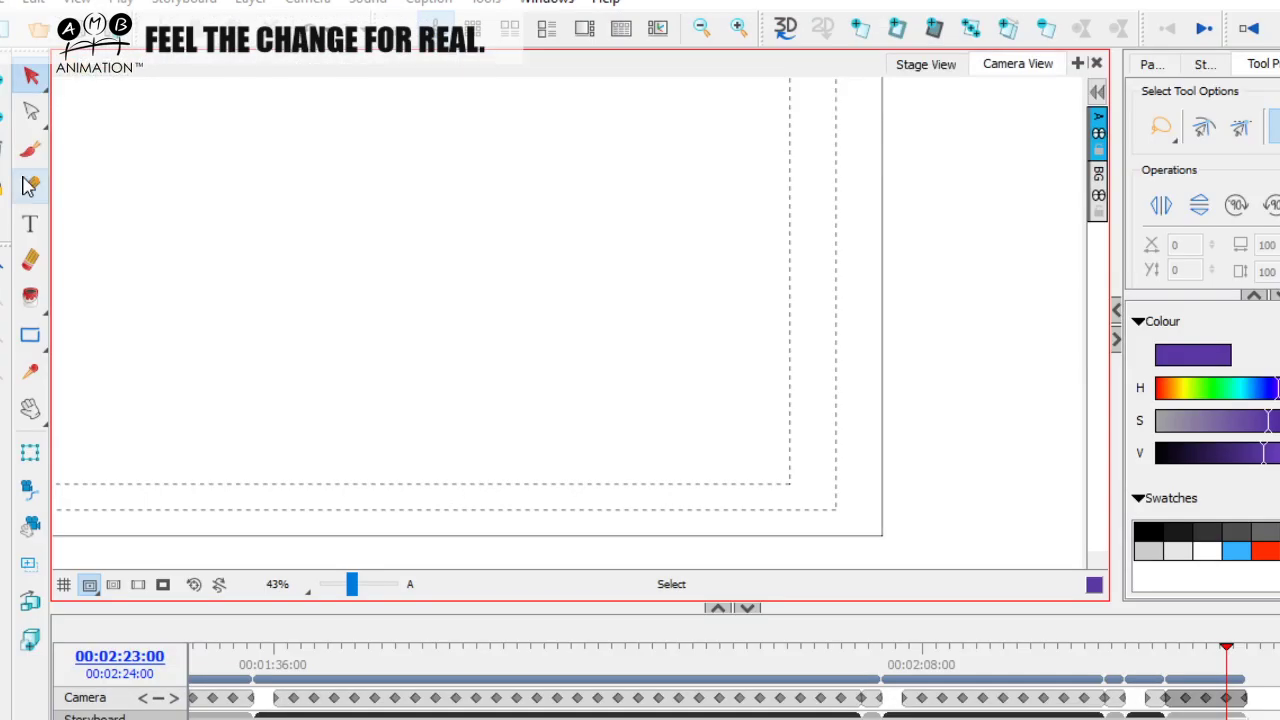
In Storyboard Pro, brush a squashed flour sack and the curved outline of a stretched one beside it
click(30, 148)
mouse_move(390, 356)
mouse_down()
mouse_move(548, 357)
mouse_move(357, 383)
mouse_move(571, 451)
mouse_move(382, 356)
mouse_move(538, 404)
mouse_move(420, 334)
mouse_move(334, 409)
mouse_move(354, 354)
mouse_move(522, 361)
mouse_move(440, 428)
mouse_move(525, 498)
mouse_move(480, 420)
mouse_move(504, 371)
mouse_move(363, 294)
mouse_move(477, 309)
mouse_move(540, 375)
mouse_move(549, 345)
mouse_move(312, 430)
mouse_move(330, 480)
mouse_move(466, 345)
mouse_move(360, 440)
mouse_up()
mouse_move(631, 180)
mouse_down()
mouse_move(691, 354)
mouse_move(700, 430)
mouse_up()
mouse_move(633, 178)
mouse_down()
mouse_move(676, 250)
mouse_move(690, 450)
mouse_move(779, 399)
mouse_up()
drag(694, 145, 795, 428)
Select all the strokes of the squashed and stretched sack sketches and delete them
key(alt+s)
key(ctrl+a)
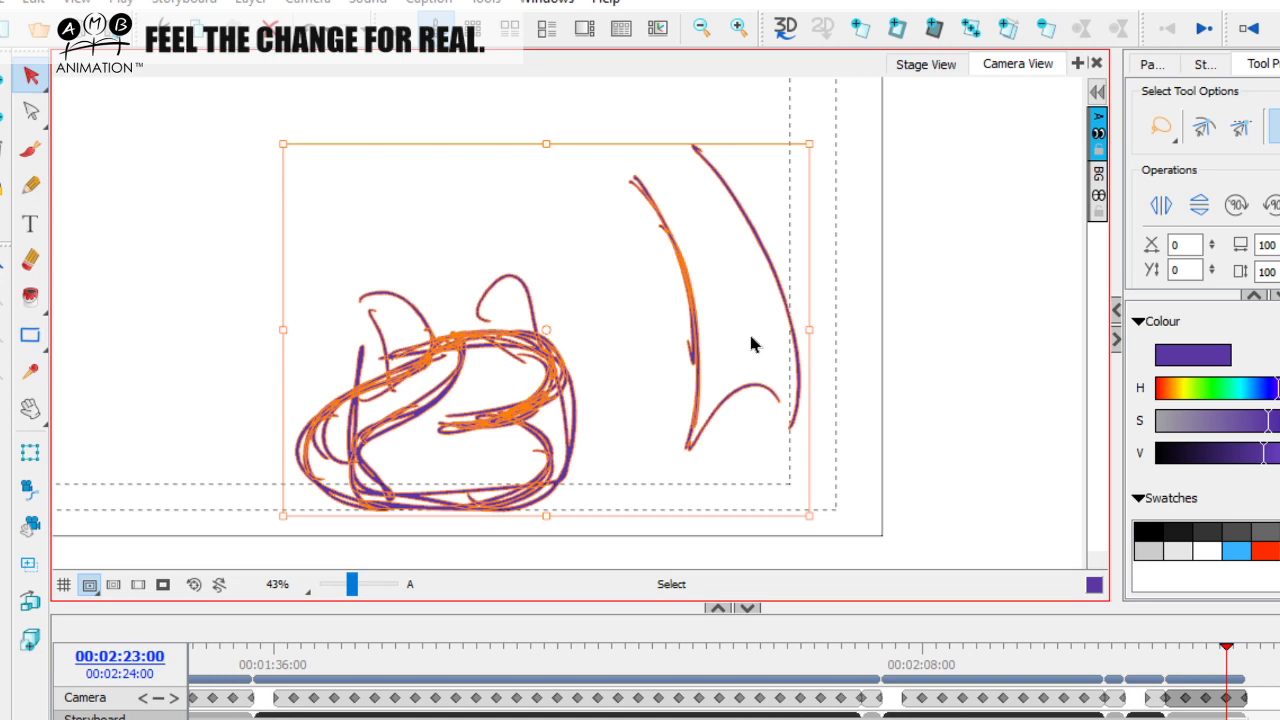
key(Delete)
Brush the arched top of a tall, bent-over flour sack, with a rounded form at the arch's right end
key(alt+b)
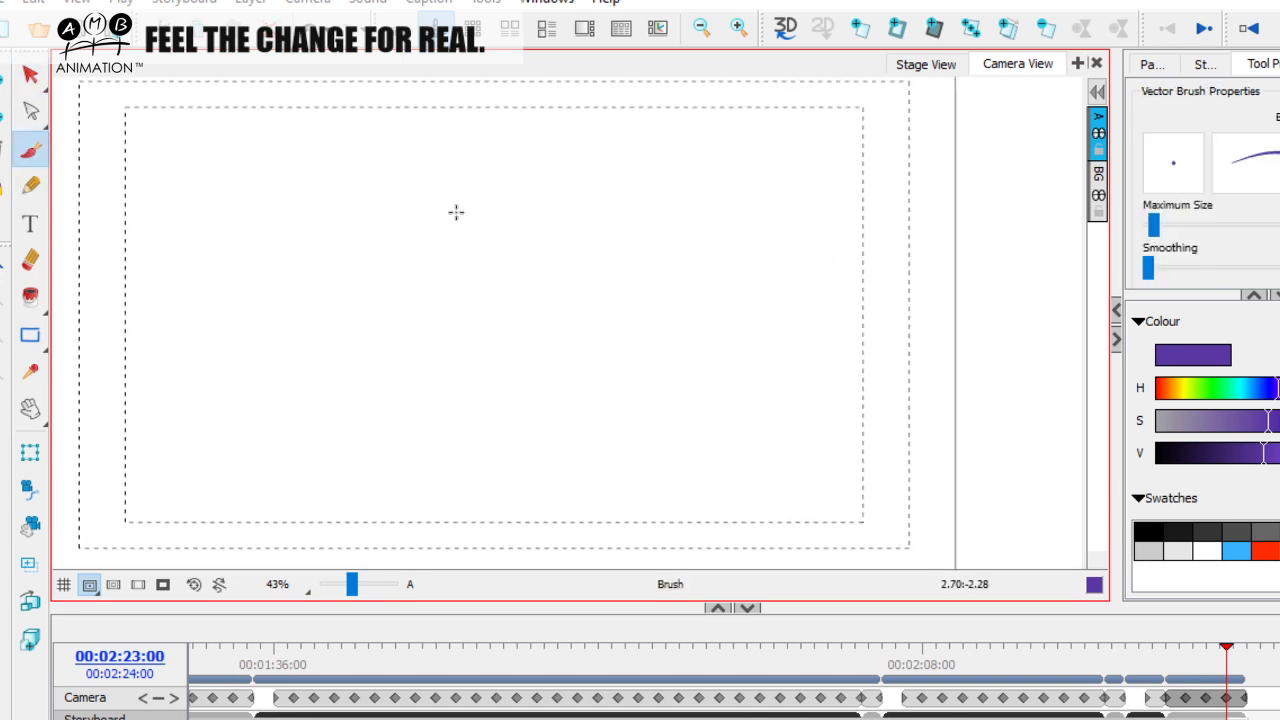
drag(417, 197, 447, 165)
drag(464, 172, 516, 204)
mouse_move(378, 222)
mouse_down()
mouse_move(447, 163)
mouse_move(551, 258)
mouse_up()
mouse_move(396, 198)
mouse_down()
mouse_move(462, 161)
mouse_move(362, 272)
mouse_up()
drag(448, 163, 370, 250)
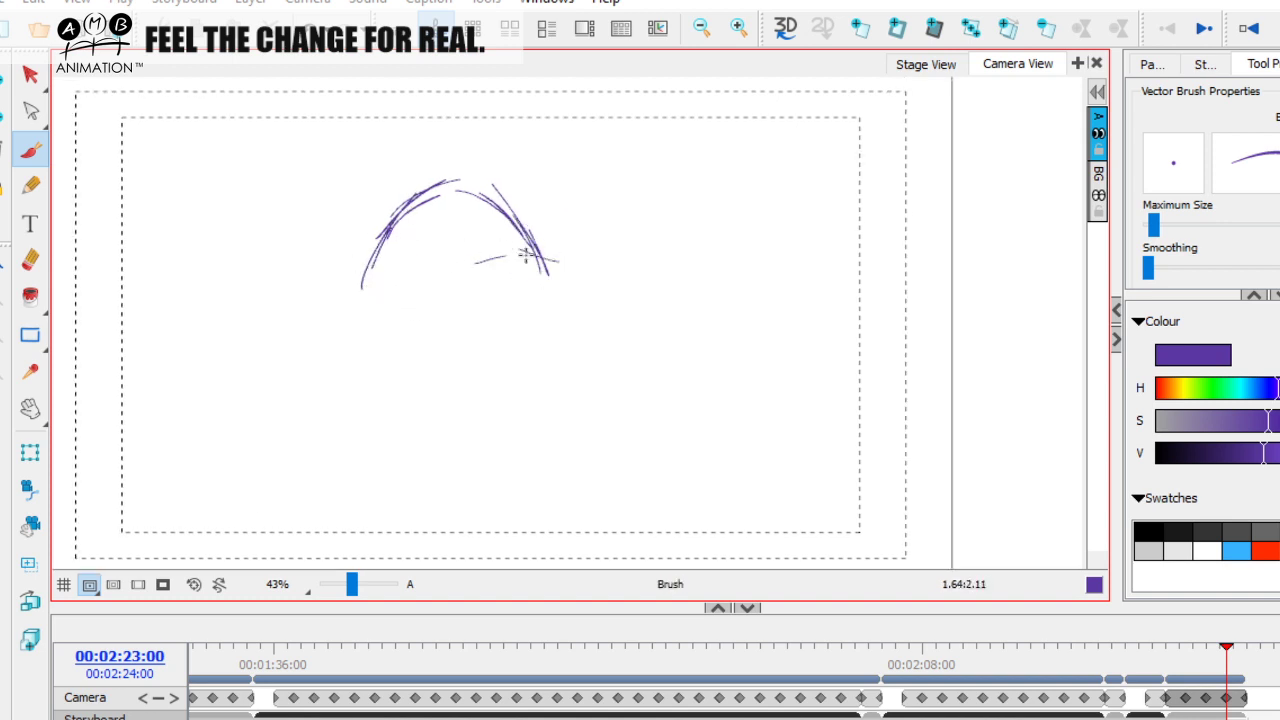
mouse_move(528, 230)
mouse_down()
mouse_move(553, 272)
mouse_move(478, 260)
mouse_move(487, 297)
mouse_move(551, 286)
mouse_up()
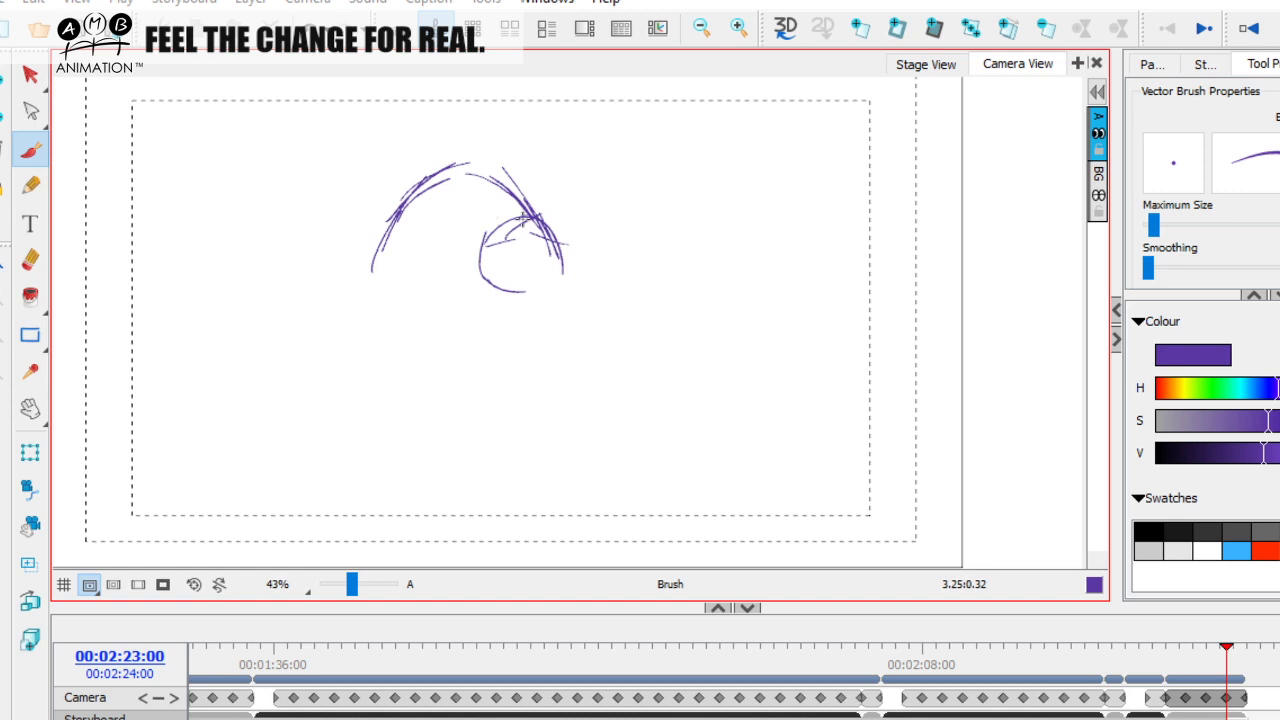
drag(566, 256, 490, 286)
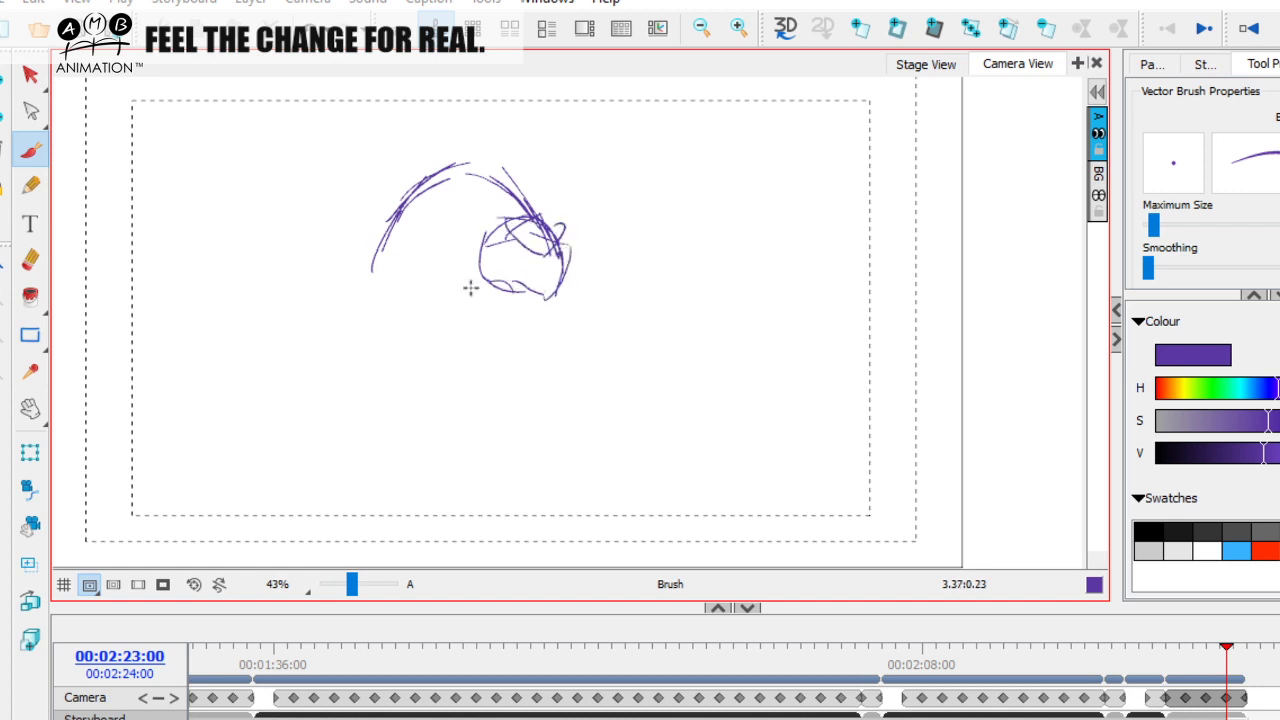
Draw the tall sack's long inner and outer sides, its boxed base and its flared lower corners
mouse_move(476, 236)
mouse_down()
mouse_move(430, 381)
mouse_move(508, 404)
mouse_up()
drag(533, 300, 523, 430)
mouse_move(437, 302)
mouse_down()
mouse_move(396, 408)
mouse_move(508, 430)
mouse_up()
drag(416, 434, 514, 437)
drag(491, 371, 495, 381)
drag(396, 214, 296, 432)
mouse_move(300, 452)
mouse_down()
mouse_move(300, 495)
mouse_move(523, 466)
mouse_up()
drag(574, 288, 584, 502)
drag(516, 460, 584, 500)
mouse_move(444, 240)
mouse_down()
mouse_move(440, 264)
mouse_move(492, 260)
mouse_up()
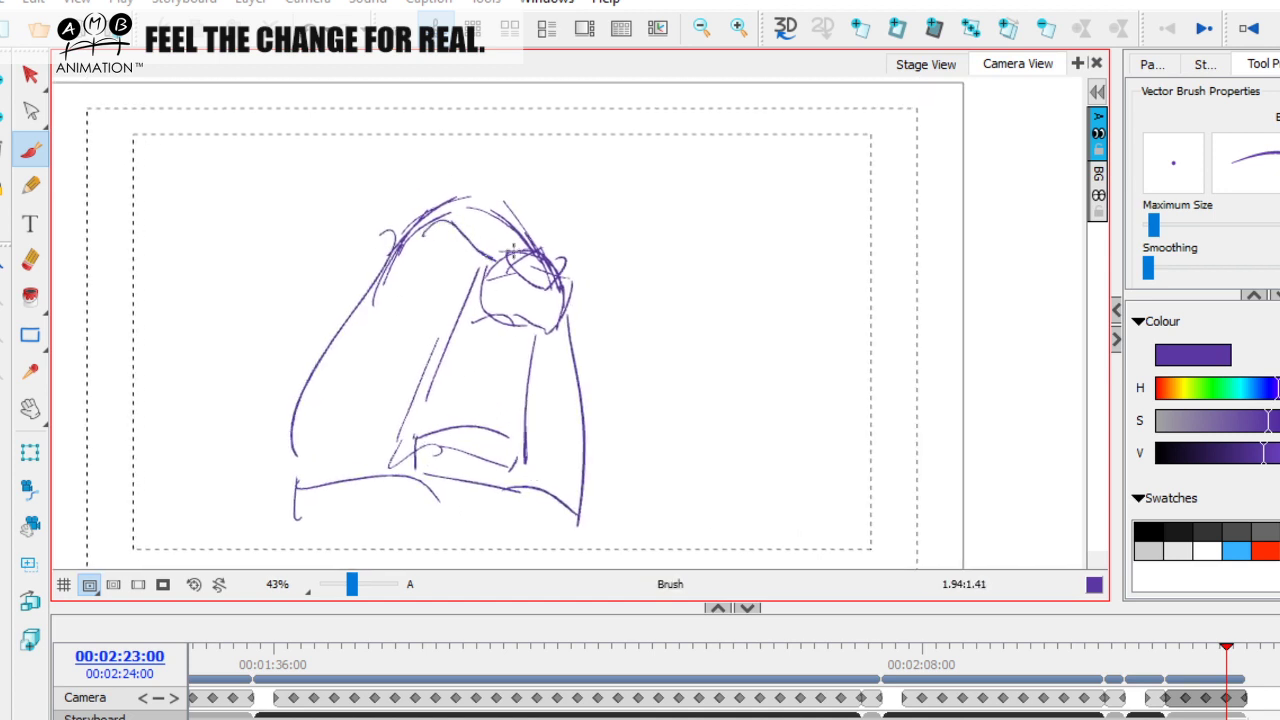
Reinforce the tall sack's inner sides and lower body with curved, heavier strokes
mouse_move(408, 253)
mouse_down()
mouse_move(383, 350)
mouse_move(407, 272)
mouse_move(397, 310)
mouse_move(392, 274)
mouse_move(427, 337)
mouse_move(428, 405)
mouse_up()
mouse_move(392, 218)
mouse_down()
mouse_move(424, 326)
mouse_move(430, 415)
mouse_up()
mouse_move(386, 318)
mouse_down()
mouse_move(363, 397)
mouse_move(361, 381)
mouse_move(392, 460)
mouse_up()
mouse_move(383, 327)
mouse_down()
mouse_move(398, 470)
mouse_move(500, 492)
mouse_move(522, 436)
mouse_up()
drag(544, 322, 495, 432)
drag(520, 348, 506, 450)
Sketch a smaller, rounded squashed sack with pointed corners to the right of the tall one
scroll(692, 340, right, 2)
drag(715, 258, 810, 262)
mouse_move(680, 242)
mouse_down()
mouse_move(790, 225)
mouse_move(795, 240)
mouse_up()
mouse_move(682, 258)
mouse_down()
mouse_move(662, 305)
mouse_move(770, 305)
mouse_up()
mouse_move(790, 225)
mouse_down()
mouse_move(789, 257)
mouse_move(855, 226)
mouse_up()
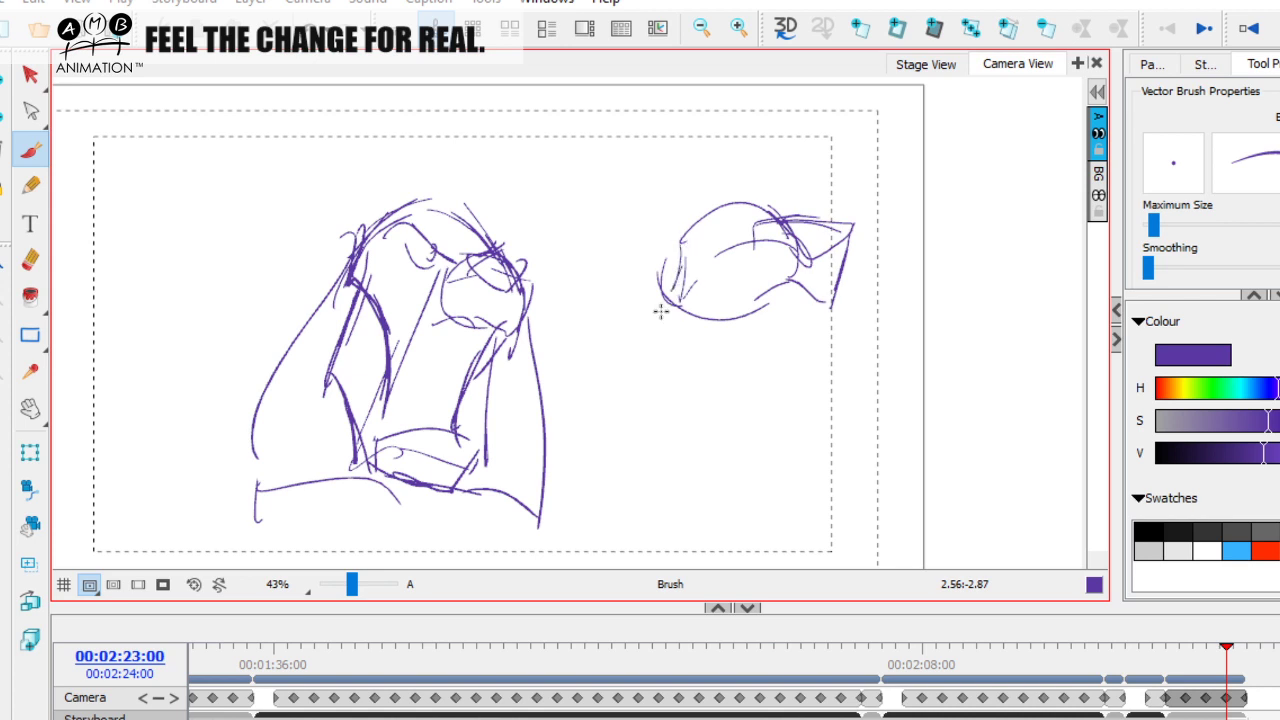
drag(677, 259, 658, 345)
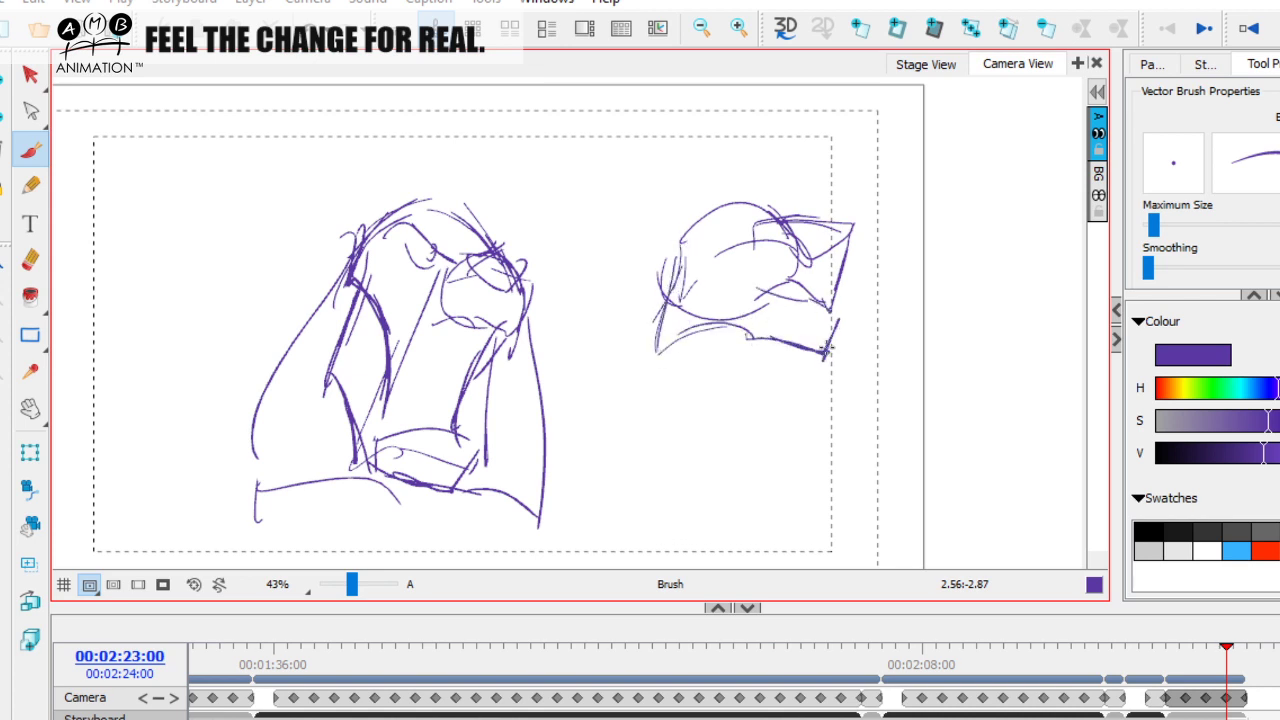
drag(729, 336, 651, 323)
Strengthen the small sack's outline and add strokes for its inner folds and corners
mouse_move(690, 242)
mouse_down()
mouse_move(708, 207)
mouse_move(776, 222)
mouse_up()
drag(692, 216, 764, 200)
drag(678, 226, 656, 276)
drag(645, 268, 724, 268)
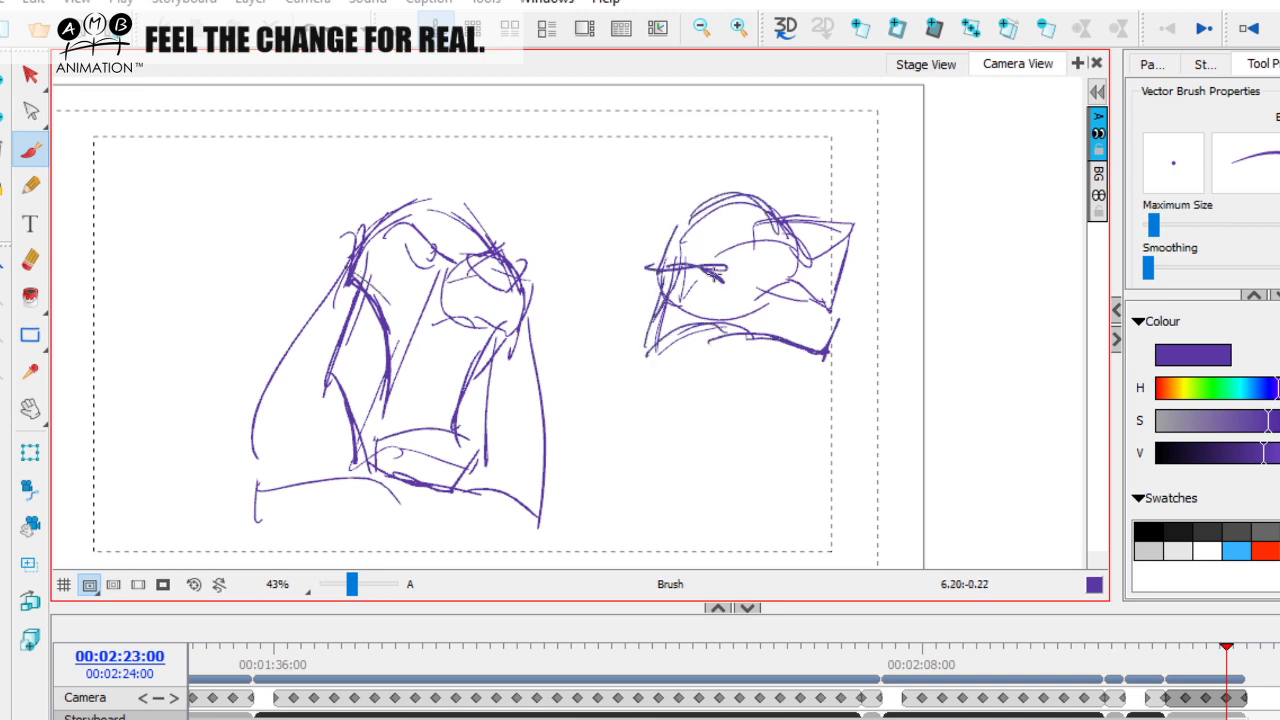
drag(388, 363, 378, 351)
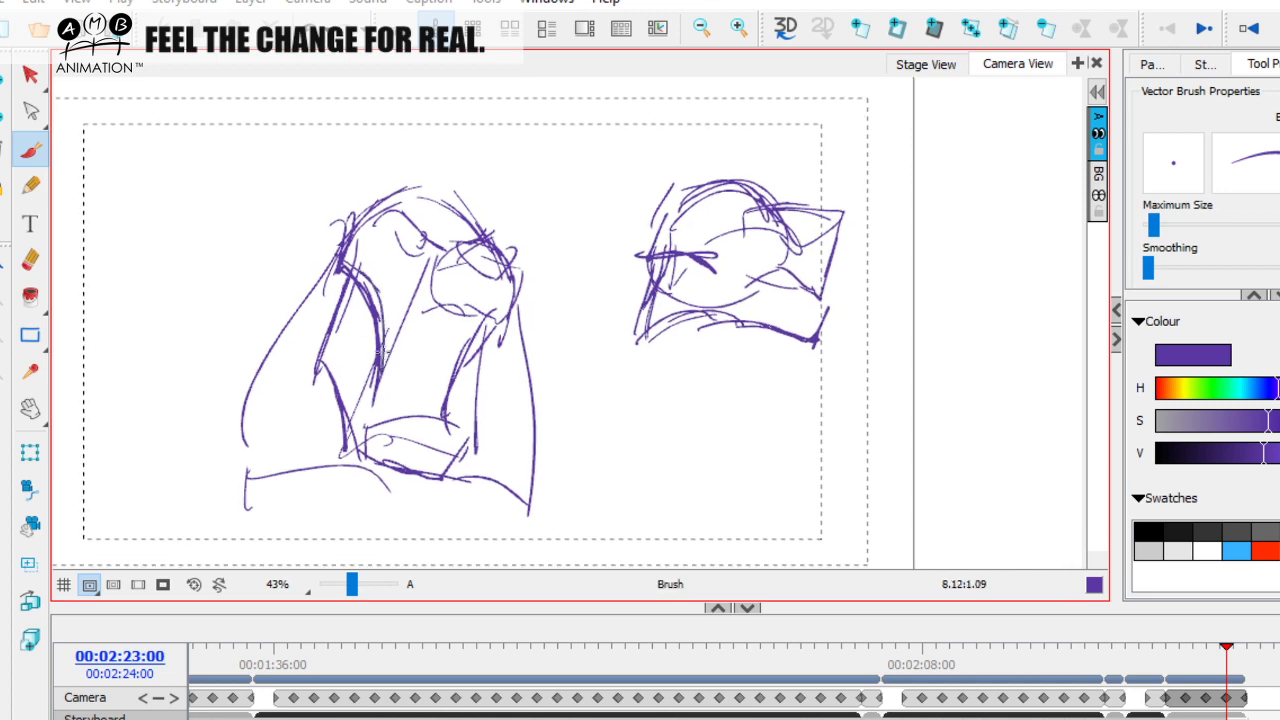
drag(669, 203, 747, 215)
drag(826, 228, 761, 270)
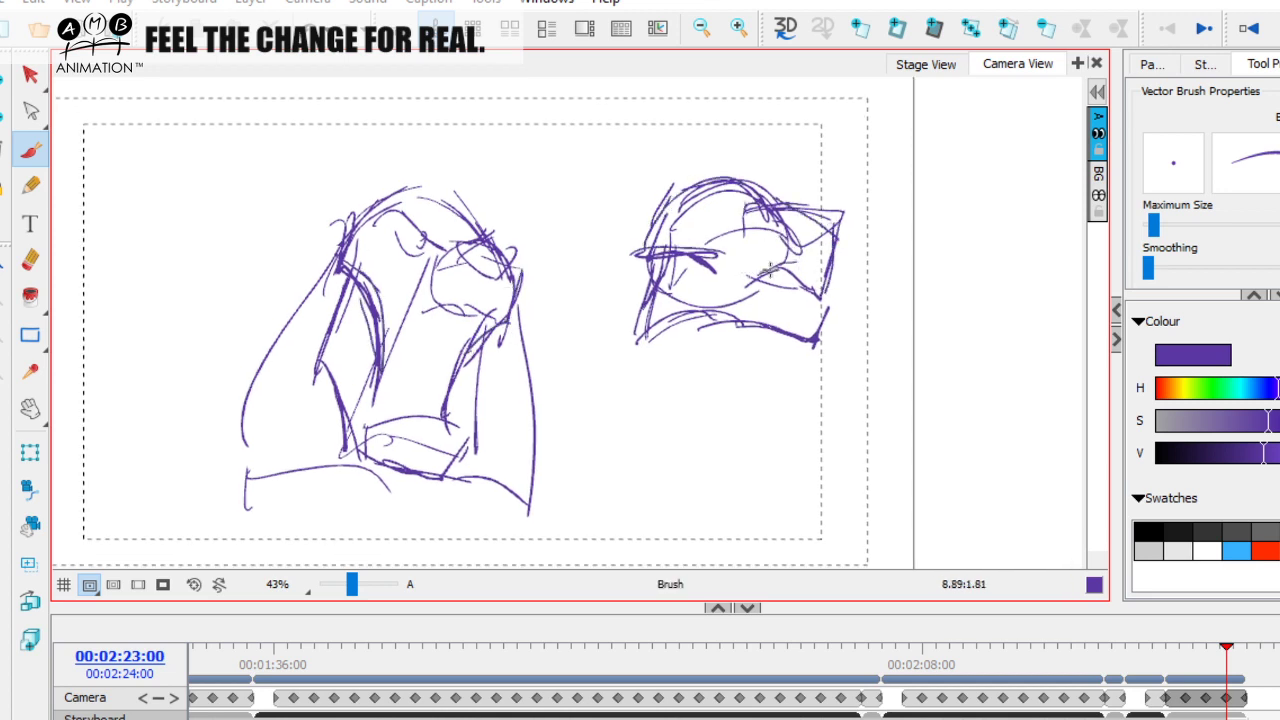
drag(684, 286, 806, 291)
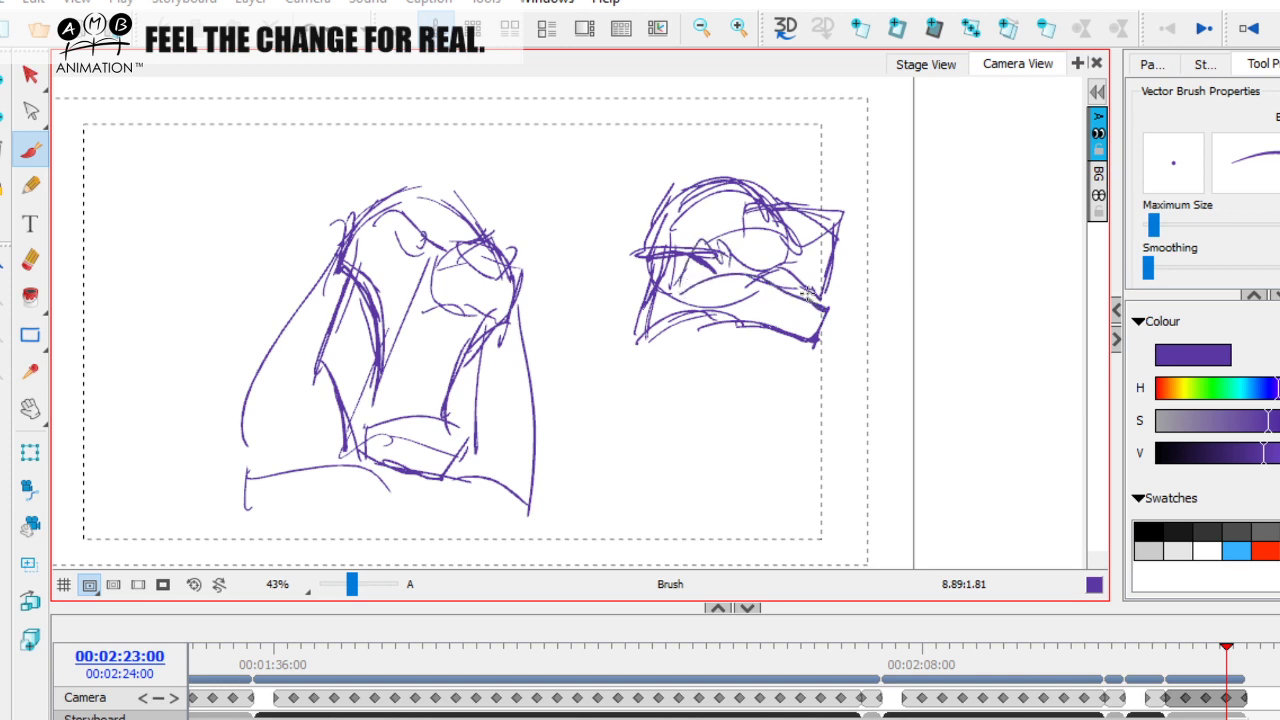
drag(634, 289, 656, 319)
Add sweeping arcs between the two sacks and around the small one, plus ear strokes above both
mouse_move(690, 222)
mouse_down()
mouse_move(560, 282)
mouse_move(574, 280)
mouse_move(529, 323)
mouse_move(768, 412)
mouse_up()
drag(858, 268, 902, 302)
mouse_move(858, 350)
mouse_down()
mouse_move(704, 427)
mouse_move(858, 396)
mouse_up()
drag(886, 320, 940, 362)
drag(884, 296, 932, 352)
drag(650, 240, 540, 272)
mouse_move(562, 262)
mouse_down()
mouse_move(688, 226)
mouse_move(781, 237)
mouse_move(787, 207)
mouse_up()
mouse_move(410, 248)
mouse_down()
mouse_move(526, 252)
mouse_move(388, 186)
mouse_up()
drag(357, 234, 390, 282)
drag(716, 190, 686, 214)
drag(761, 186, 724, 120)
drag(866, 222, 902, 252)
drag(822, 306, 672, 368)
drag(606, 249, 634, 265)
mouse_move(648, 204)
mouse_down()
mouse_move(740, 172)
mouse_move(684, 256)
mouse_move(770, 305)
mouse_up()
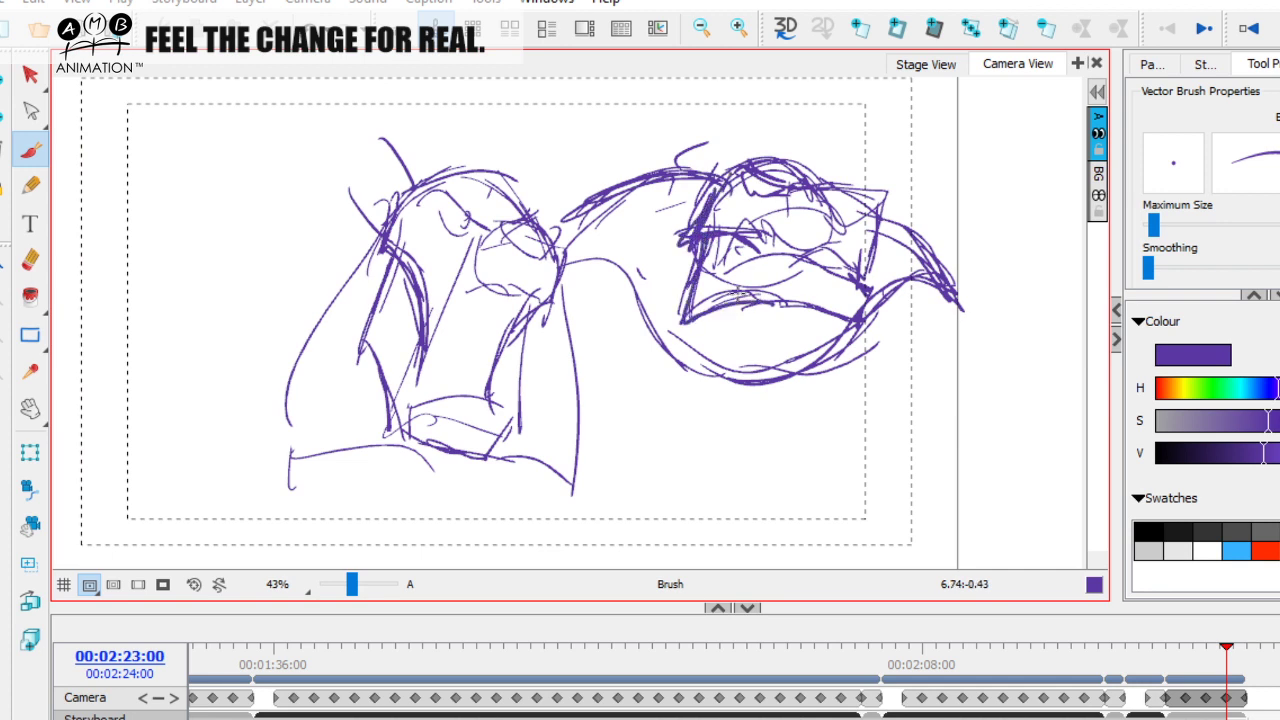
Select the entire drawing of both sacks and connecting arcs and delete it
key(alt+s)
key(ctrl+a)
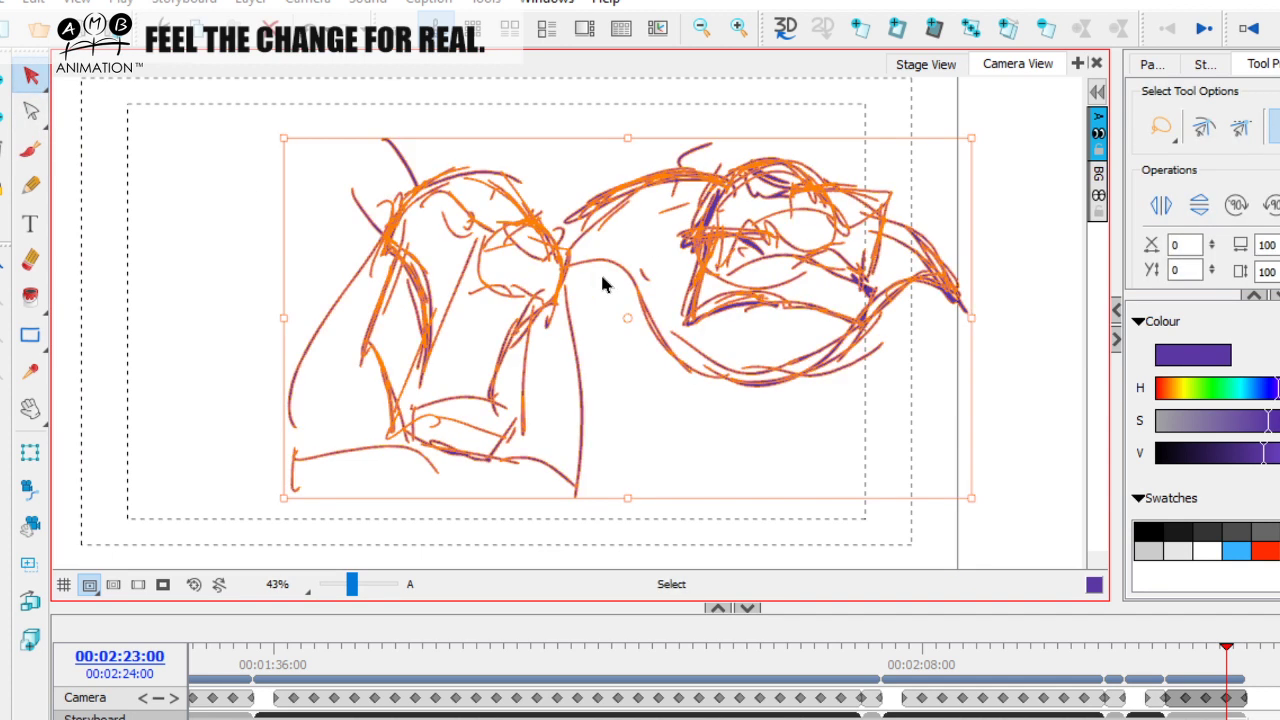
key(Delete)
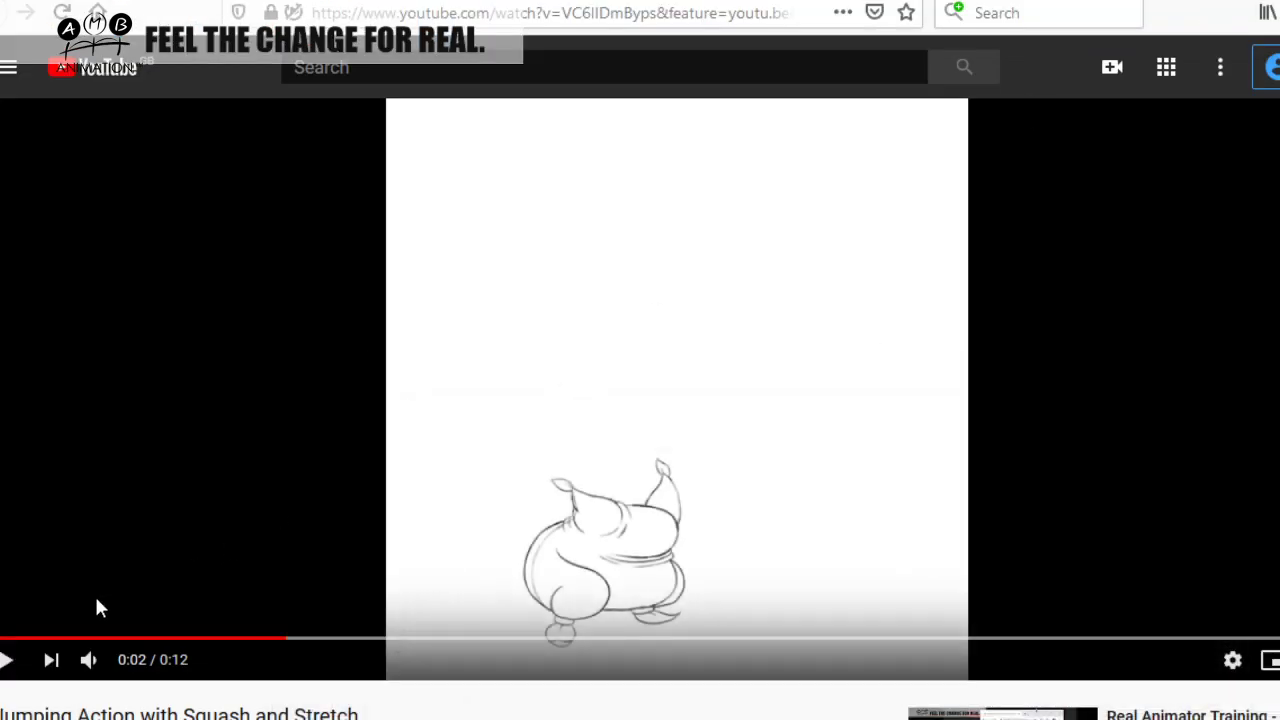
In the browser, play the YouTube flour sack jump animation and pause it at the stretched airborne pose at 0:05
click(8, 661)
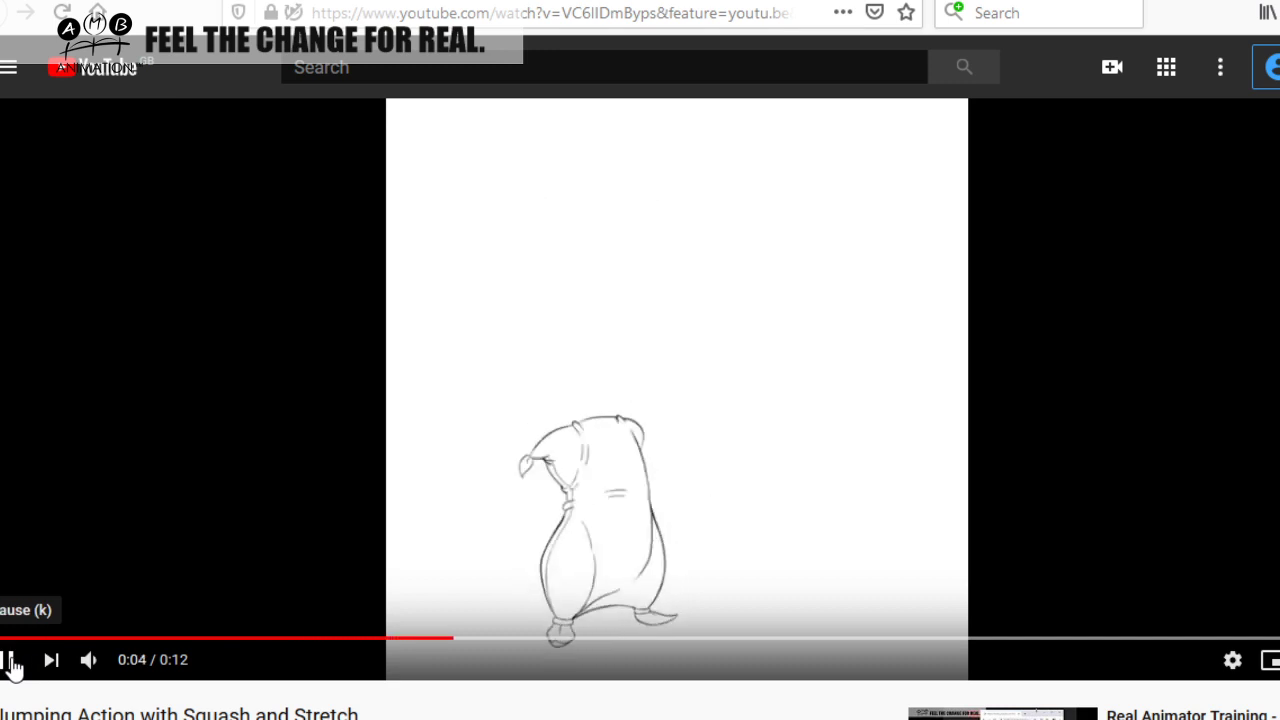
click(10, 662)
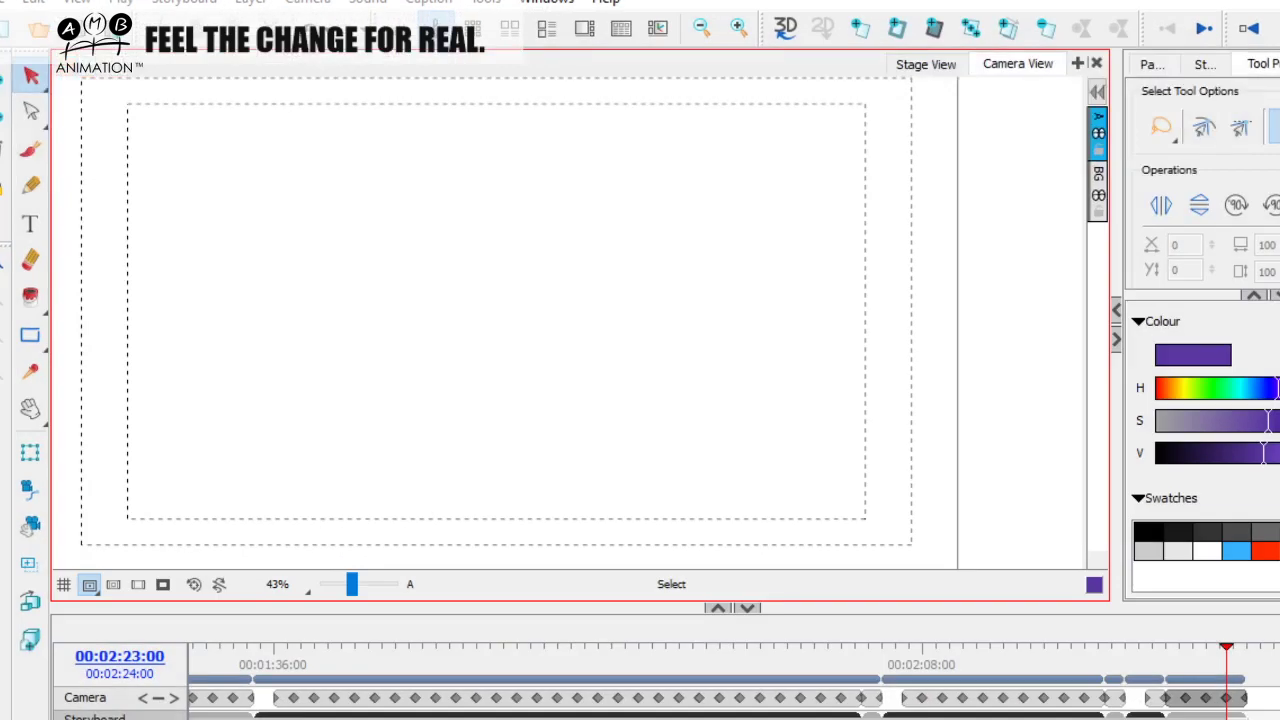
Back in Storyboard Pro, brush the lower half of a standing flour sack with rounded legs, feet and a side line
click(30, 148)
mouse_move(372, 377)
mouse_down()
mouse_move(371, 471)
mouse_move(384, 480)
mouse_up()
drag(462, 362, 463, 440)
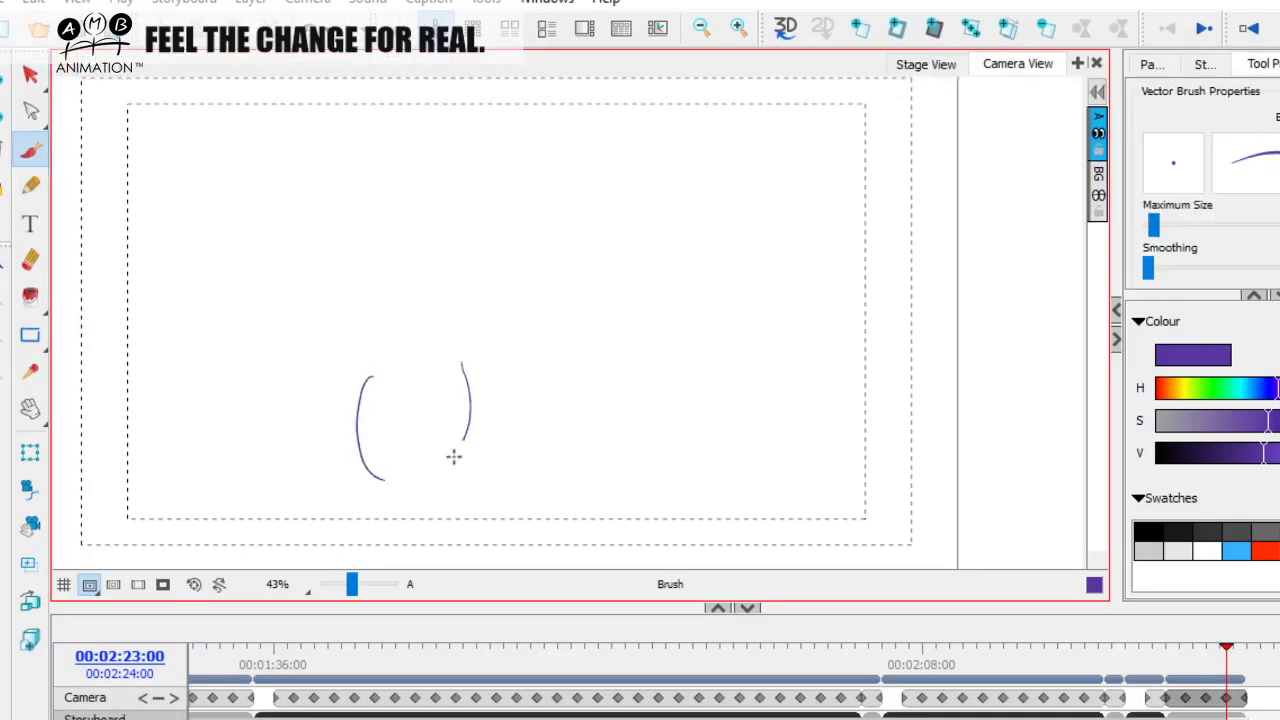
drag(369, 478, 437, 479)
mouse_move(339, 513)
mouse_down()
mouse_move(415, 509)
mouse_move(563, 442)
mouse_up()
mouse_move(425, 478)
mouse_down()
mouse_move(558, 466)
mouse_move(622, 502)
mouse_up()
drag(522, 500, 606, 515)
mouse_move(597, 471)
mouse_down()
mouse_move(603, 380)
mouse_move(571, 292)
mouse_up()
drag(561, 255, 598, 328)
Draw two diagonal arrows to the right of the sack and handwrite "Real animator" beside the lower one
drag(696, 459, 931, 158)
drag(742, 280, 744, 273)
mouse_move(850, 214)
mouse_down()
mouse_move(894, 237)
mouse_move(856, 216)
mouse_up()
mouse_move(724, 278)
mouse_down()
mouse_move(676, 209)
mouse_move(741, 327)
mouse_move(663, 205)
mouse_move(653, 130)
mouse_move(613, 164)
mouse_move(653, 114)
mouse_move(600, 110)
mouse_up()
mouse_move(876, 316)
mouse_down()
mouse_move(905, 374)
mouse_move(973, 343)
mouse_move(968, 378)
mouse_up()
mouse_move(882, 392)
mouse_down()
mouse_move(934, 417)
mouse_move(944, 402)
mouse_move(948, 432)
mouse_move(1005, 400)
mouse_move(1038, 422)
mouse_move(1058, 396)
mouse_move(1046, 414)
mouse_move(1080, 402)
mouse_up()
Thicken both arrows and their heads, and add small circles where the upper arrow starts
drag(352, 584, 349, 584)
mouse_move(671, 420)
mouse_down()
mouse_move(791, 262)
mouse_move(780, 240)
mouse_up()
mouse_move(675, 410)
mouse_down()
mouse_move(815, 230)
mouse_move(790, 260)
mouse_up()
drag(790, 260, 815, 220)
drag(688, 290, 697, 283)
mouse_move(670, 405)
mouse_down()
mouse_move(816, 212)
mouse_move(795, 238)
mouse_up()
mouse_move(698, 352)
mouse_down()
mouse_move(671, 263)
mouse_move(558, 137)
mouse_move(595, 210)
mouse_up()
mouse_move(580, 165)
mouse_down()
mouse_move(620, 230)
mouse_move(620, 200)
mouse_move(605, 210)
mouse_up()
Select the sack, arrows and handwritten text all together and delete them
click(31, 78)
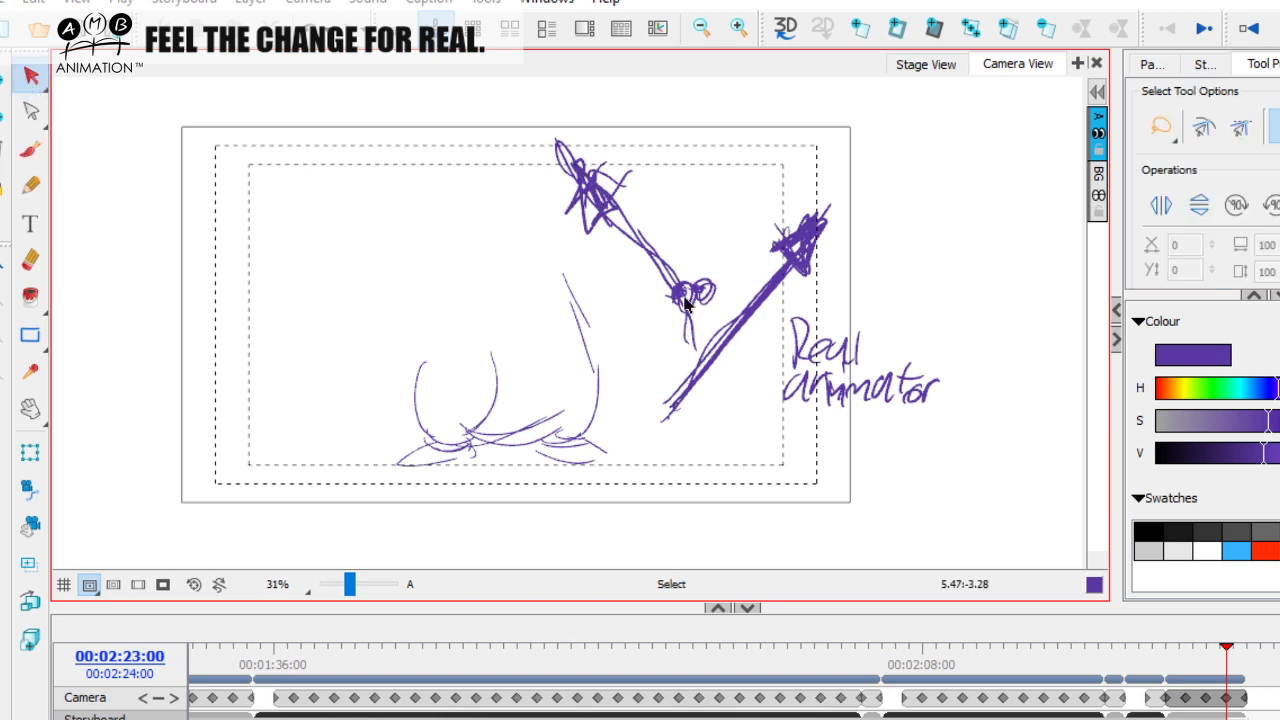
key(ctrl+a)
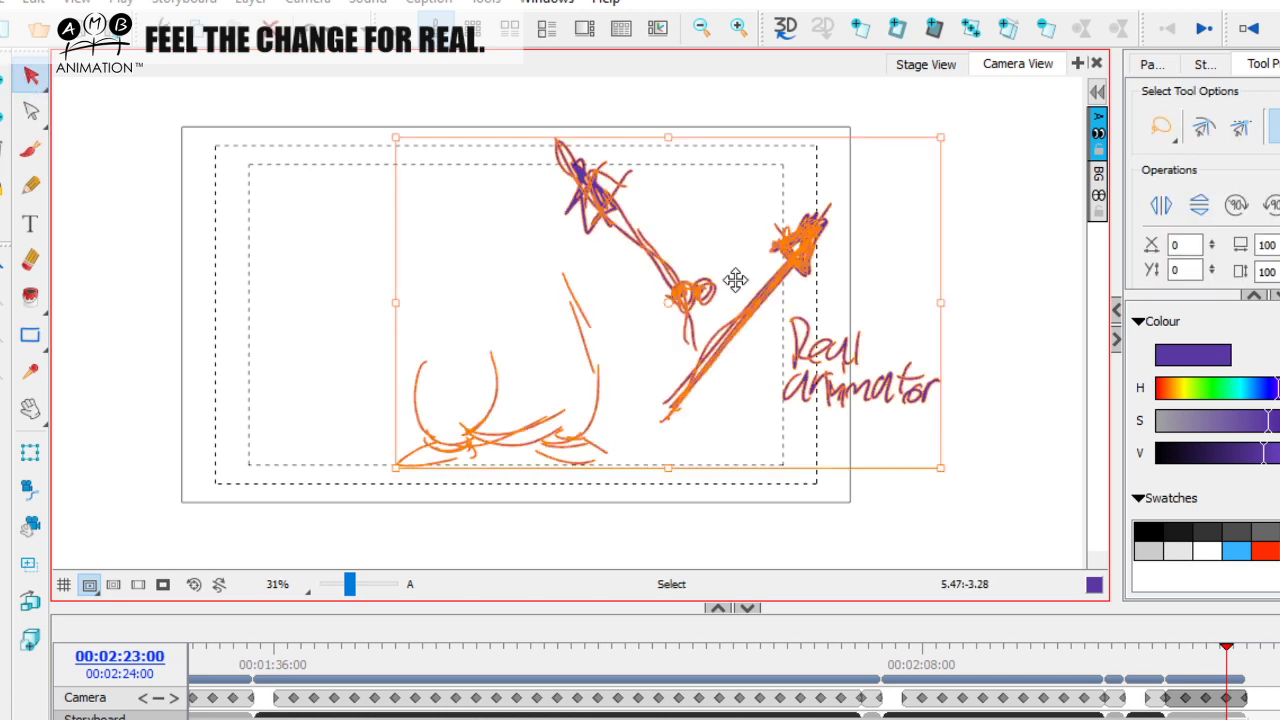
key(Delete)
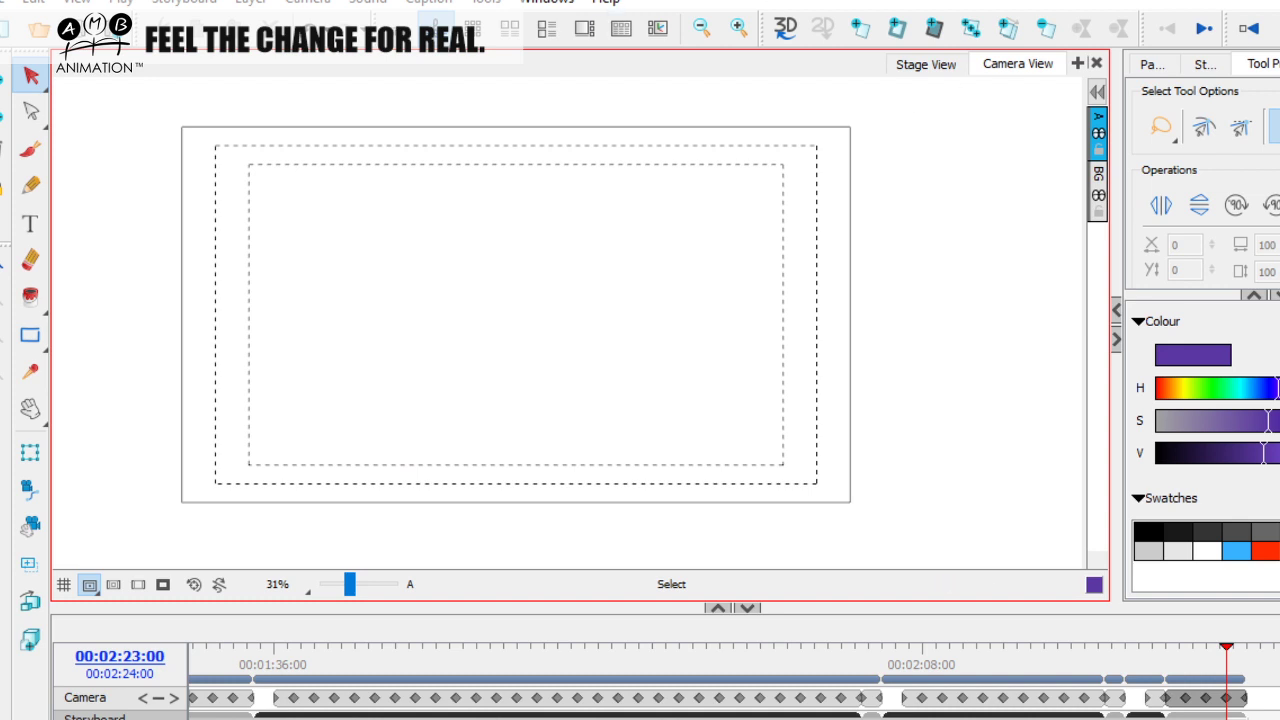
Switch to the browser, leave the YouTube video, and close the Vimeo showcase and the Facebook Preliminaries post
key(alt+Tab)
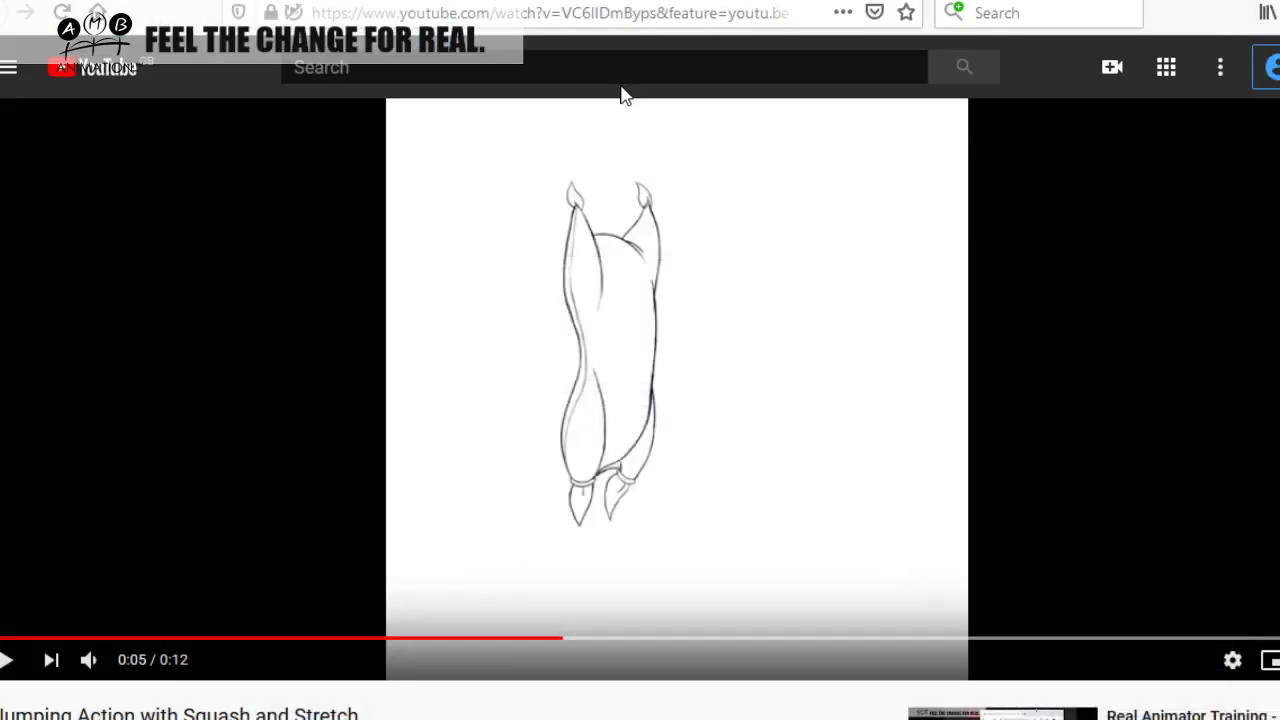
key(ctrl+Tab)
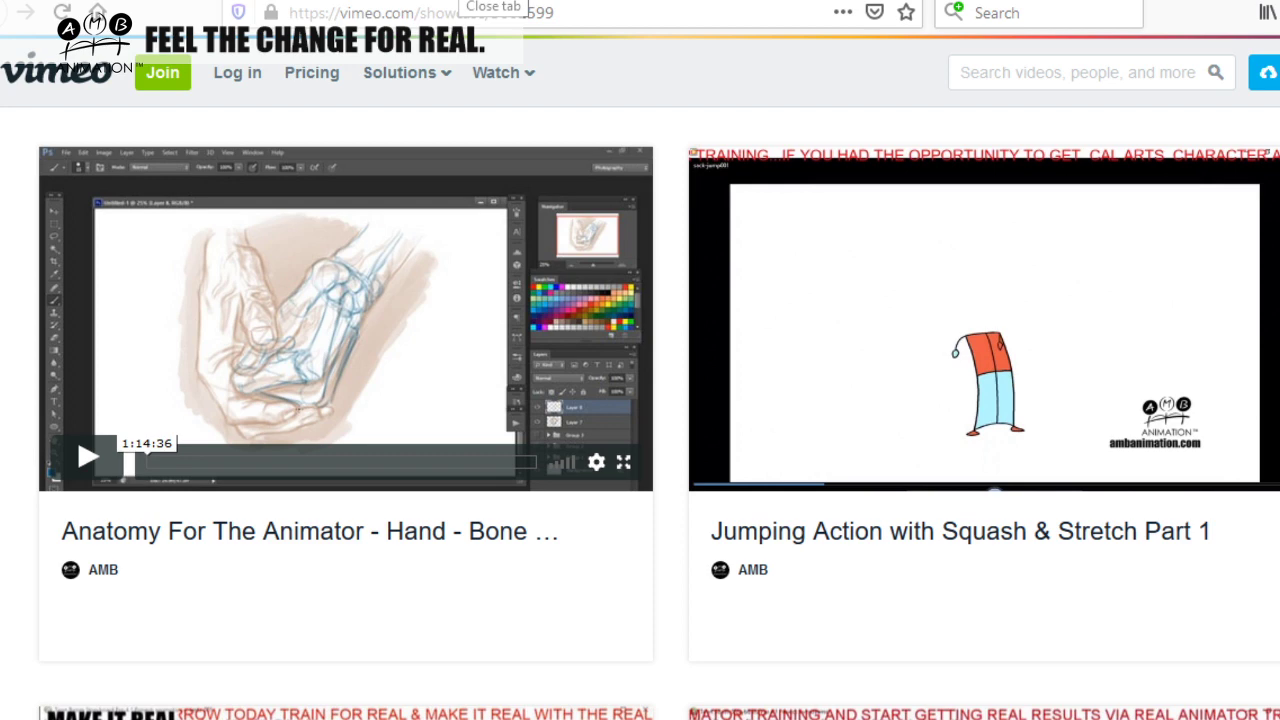
click(488, 0)
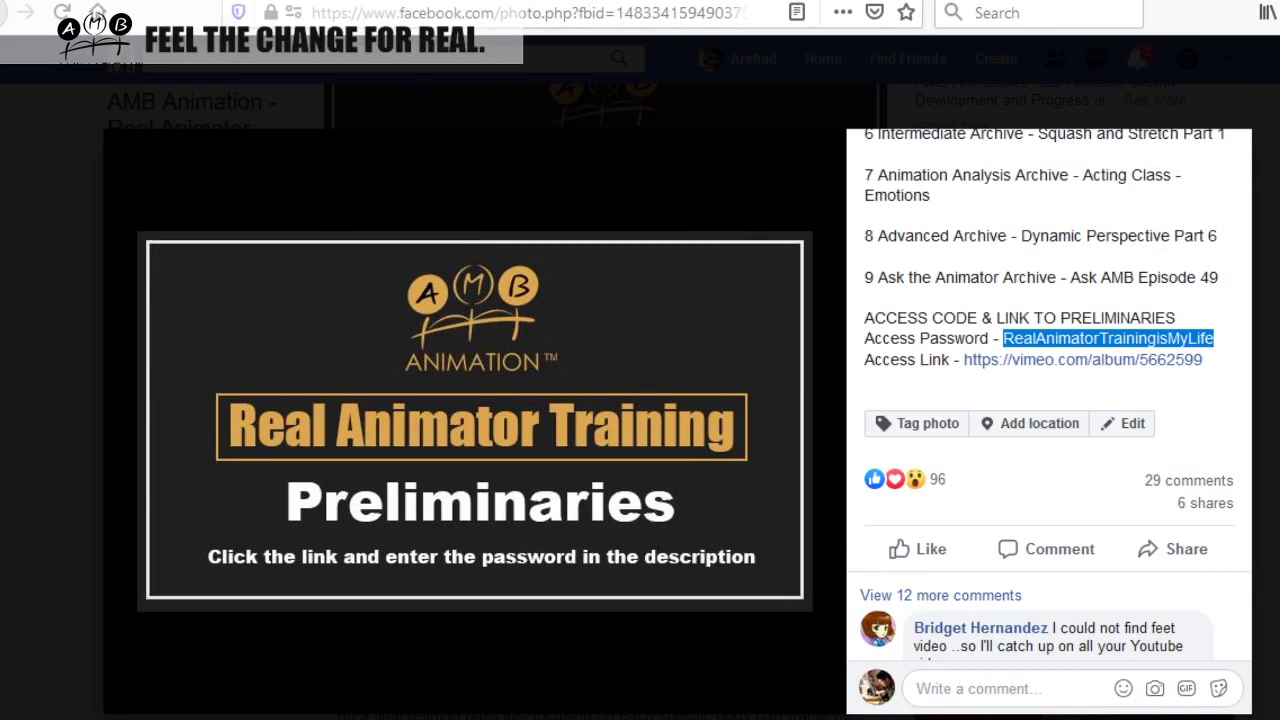
key(Escape)
Browse the Facebook group's discussion feed, examining members' shared animation posts and the comments beneath them
scroll(531, 437, down, 10)
scroll(548, 402, down, 15)
scroll(549, 392, down, 15)
scroll(557, 385, down, 15)
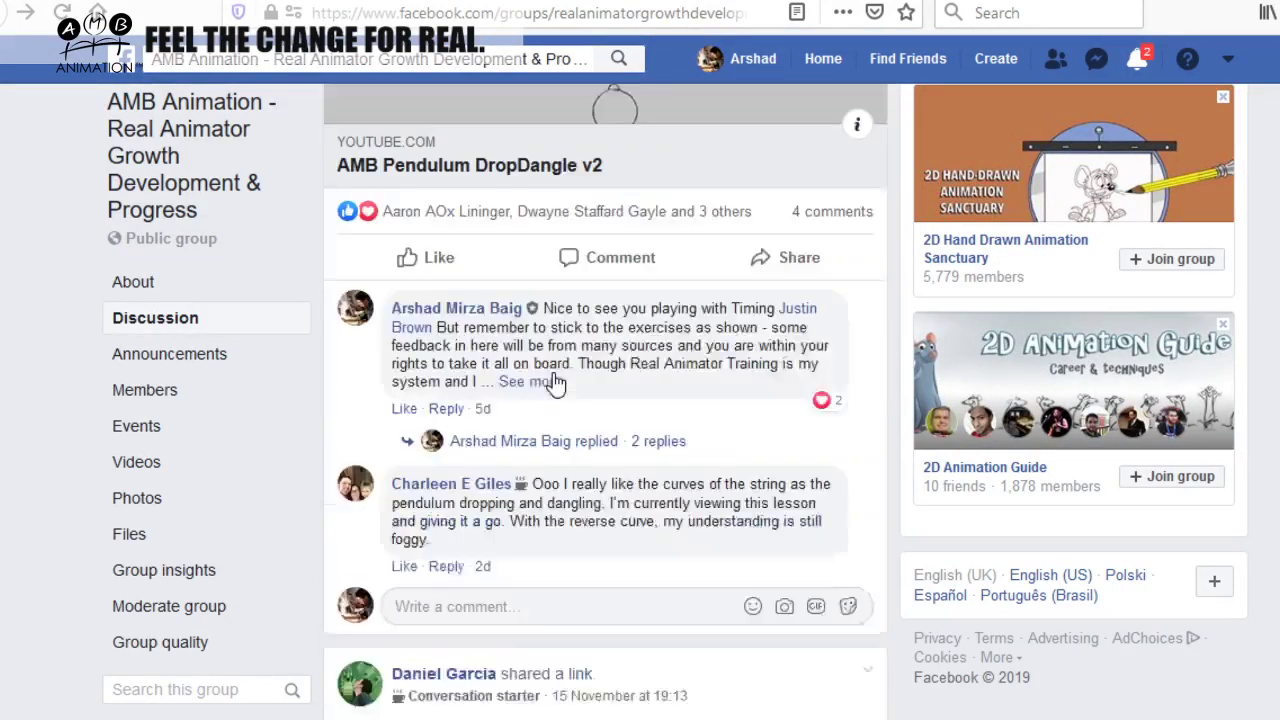
scroll(557, 385, down, 15)
scroll(557, 385, down, 12)
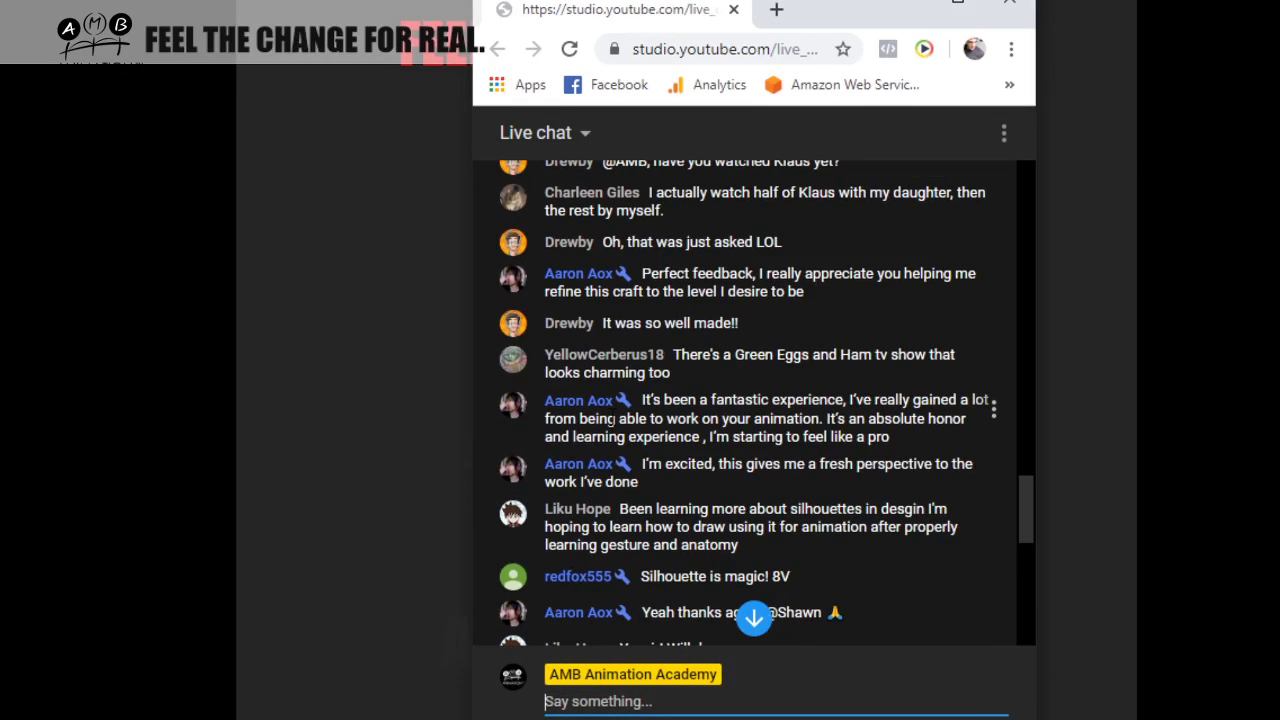
Look back through the stream's live chat, from the opening greetings to the comments on the members' animation work
scroll(612, 420, up, 15)
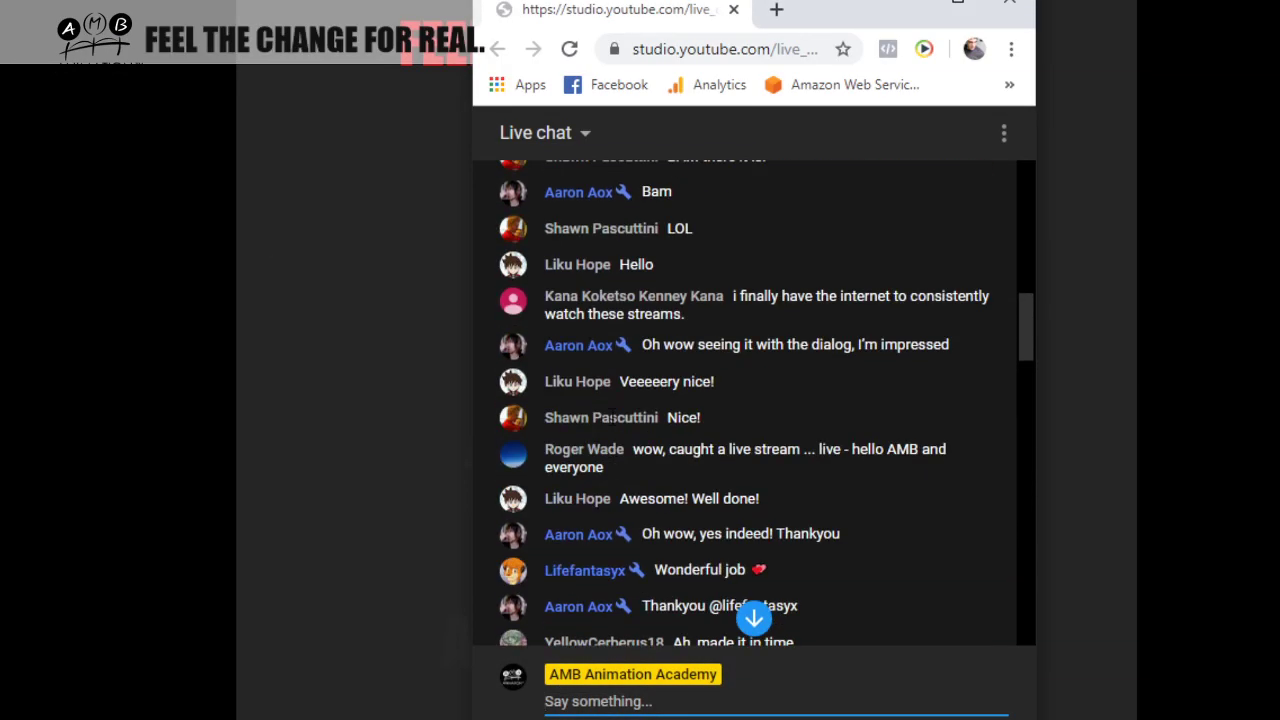
scroll(612, 415, up, 3)
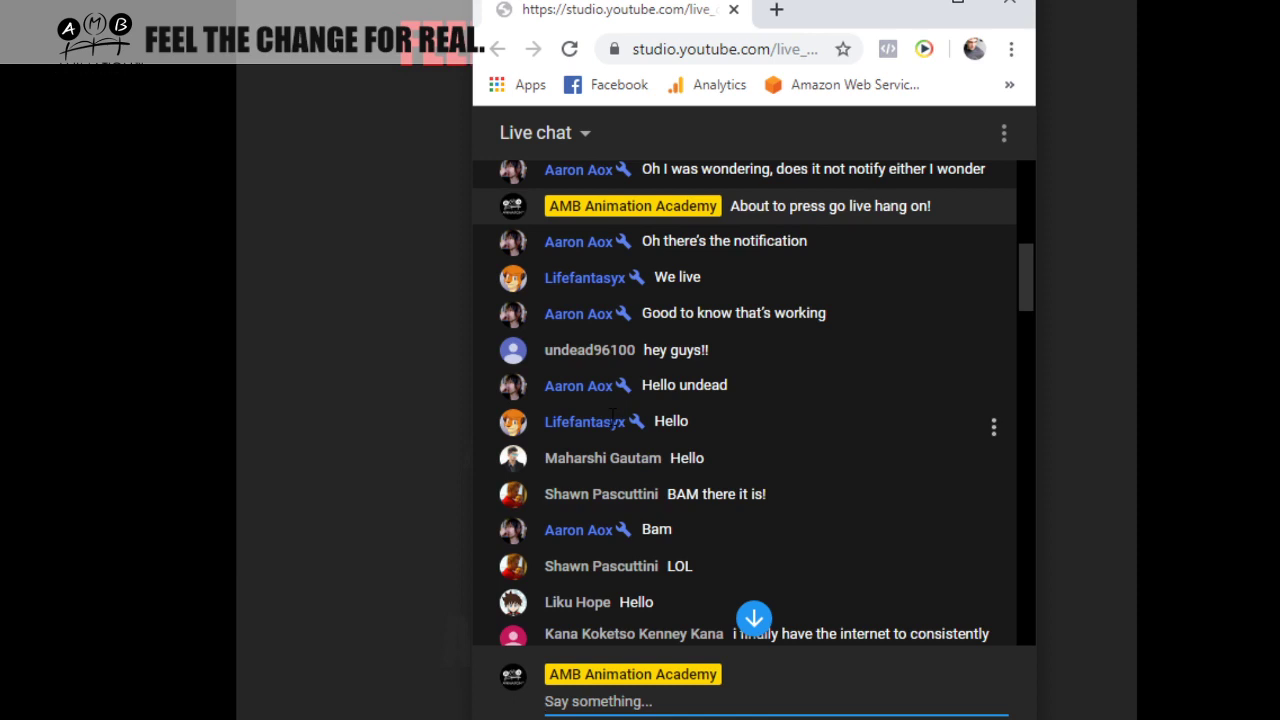
scroll(612, 418, down, 7)
scroll(614, 494, down, 10)
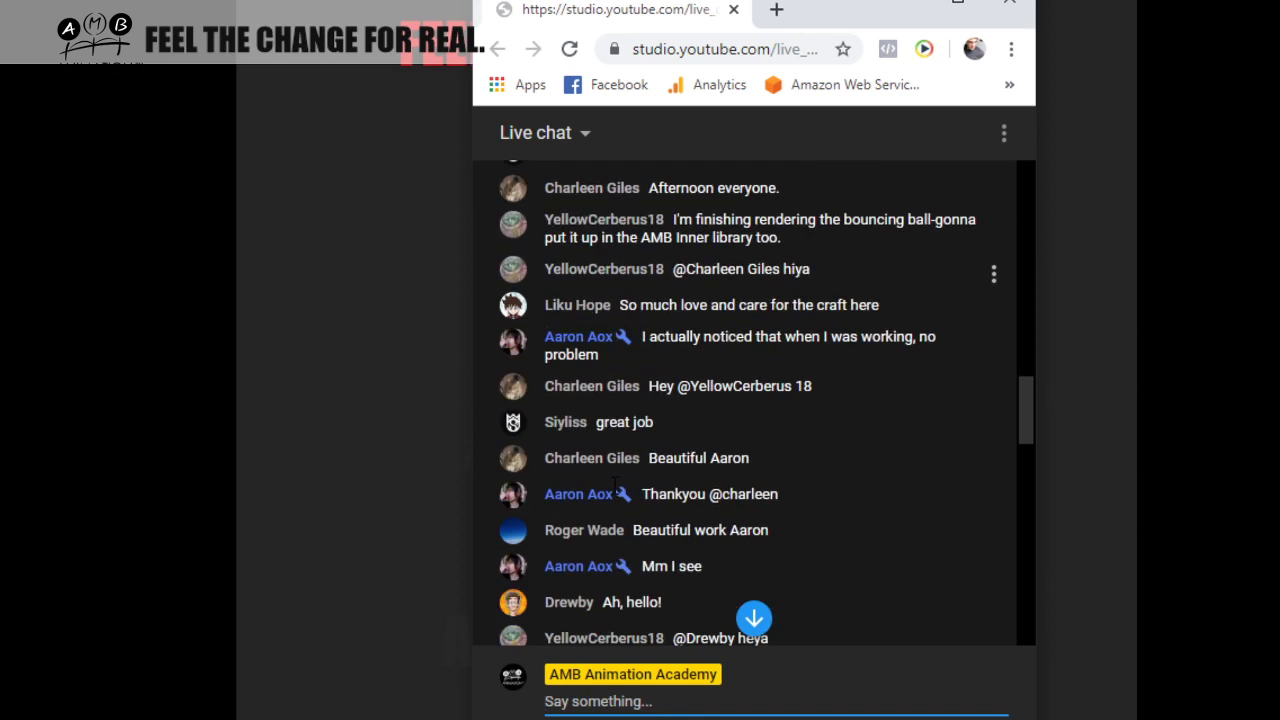
scroll(608, 306, down, 12)
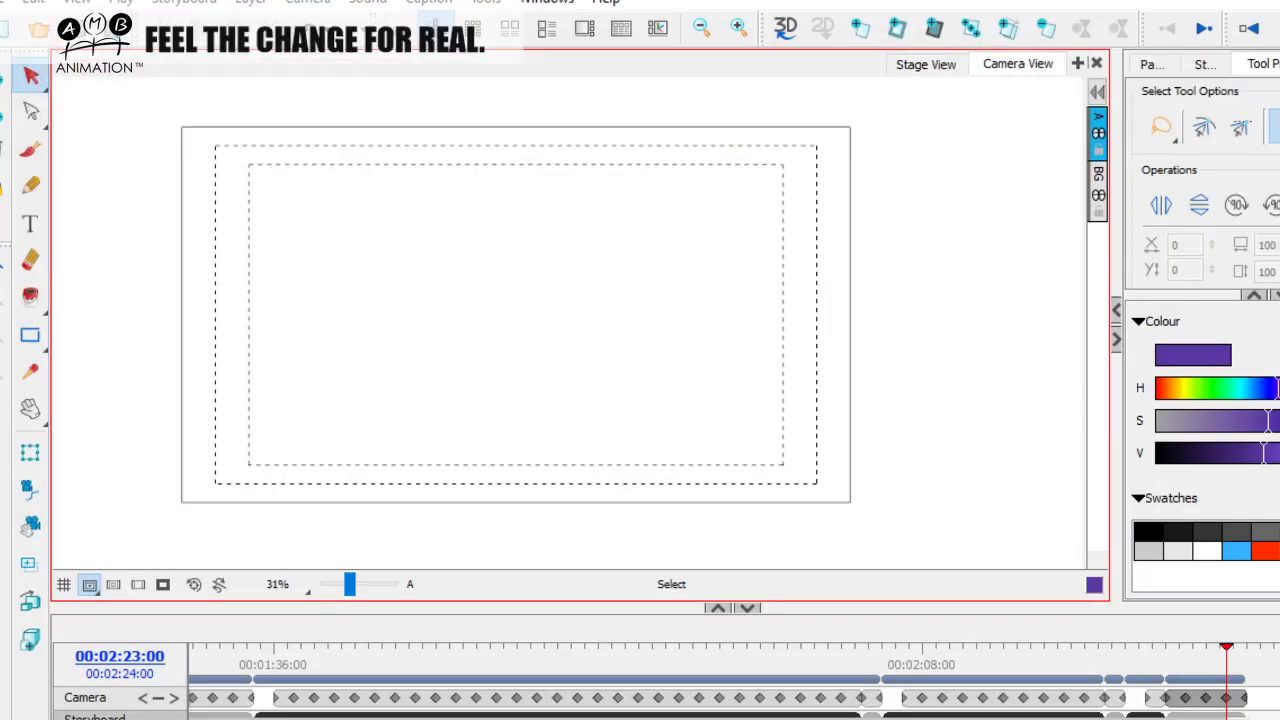
Switch to Storyboard Pro and brush a barrel-shaped torso with an elliptical opening above and an arched lower edge
click(30, 148)
drag(473, 213, 516, 212)
drag(432, 216, 426, 306)
drag(522, 200, 548, 324)
drag(430, 222, 424, 342)
drag(423, 266, 426, 368)
drag(530, 216, 534, 360)
mouse_move(418, 382)
mouse_down()
mouse_move(486, 349)
mouse_move(542, 382)
mouse_up()
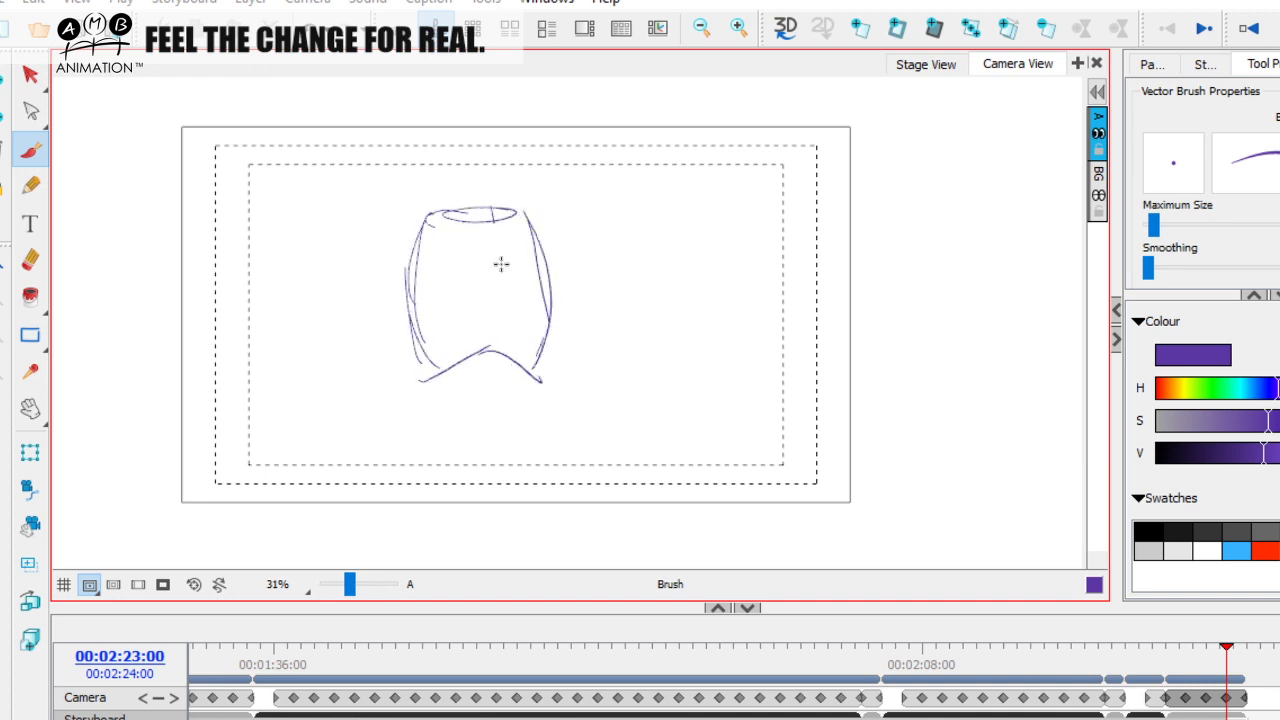
Brush centre lines down the front of the barrel shape and cross the whole form out with a large X
drag(500, 226, 496, 366)
drag(508, 290, 508, 300)
mouse_move(494, 226)
mouse_down()
mouse_move(480, 300)
mouse_move(508, 300)
mouse_up()
drag(362, 172, 562, 388)
drag(614, 164, 416, 416)
Draw an arrow pointing at the crossed-out barrel and handwrite "not" beside it
drag(691, 295, 697, 289)
drag(606, 291, 721, 259)
mouse_move(661, 248)
mouse_down()
mouse_move(596, 290)
mouse_move(640, 316)
mouse_up()
drag(738, 336, 683, 366)
mouse_move(704, 286)
mouse_down()
mouse_move(738, 284)
mouse_move(750, 257)
mouse_move(787, 282)
mouse_up()
drag(772, 262, 800, 256)
drag(680, 297, 730, 287)
Add three sagging contour curves across the crossed-out barrel shape
drag(414, 284, 512, 258)
drag(400, 312, 512, 276)
drag(414, 346, 498, 286)
Sketch a rounded form with curved bands beside the barrel and mark it with a large tick
drag(322, 341, 337, 332)
mouse_move(288, 250)
mouse_down()
mouse_move(300, 400)
mouse_move(338, 405)
mouse_up()
drag(330, 220, 345, 400)
drag(274, 288, 375, 292)
mouse_move(270, 340)
mouse_down()
mouse_move(368, 330)
mouse_move(372, 300)
mouse_move(374, 318)
mouse_up()
drag(364, 190, 482, 102)
mouse_move(360, 306)
mouse_down()
mouse_move(400, 290)
mouse_move(466, 136)
mouse_up()
Select the barrel, rounded form, arrow, tick and handwriting together and delete them
key(alt+s)
key(ctrl+a)
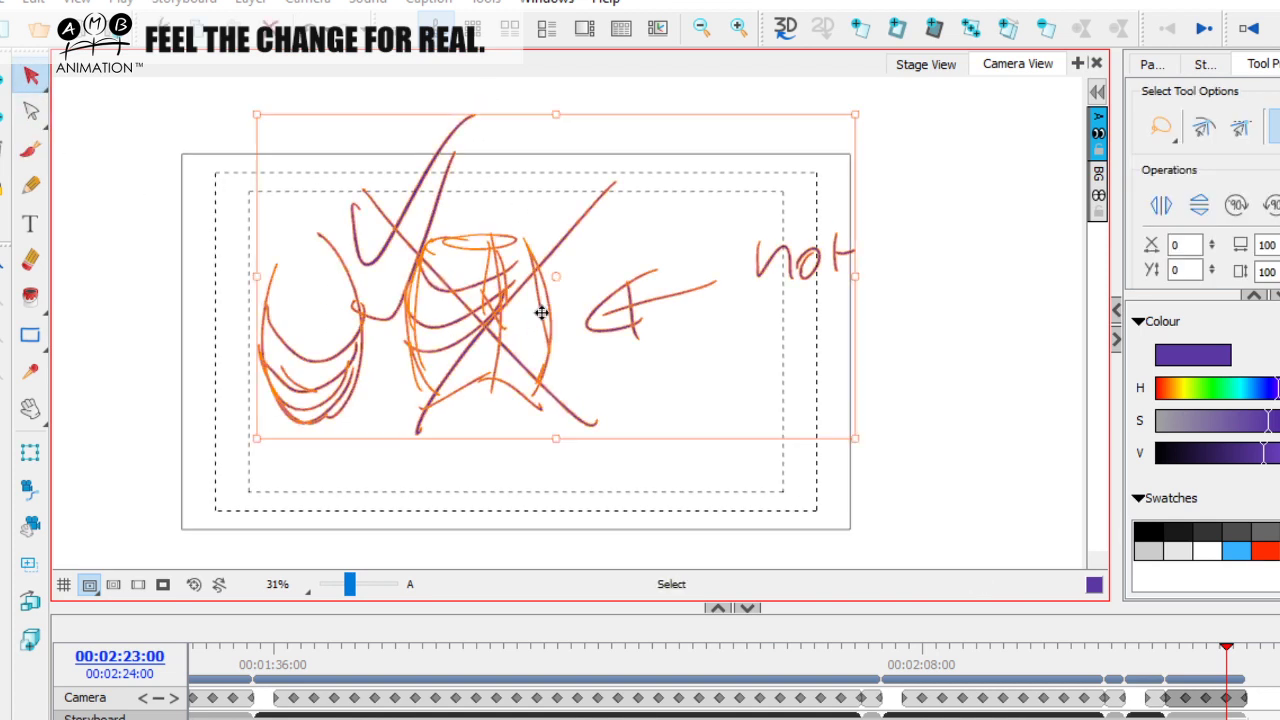
key(Delete)
Brush a large irregular wavy outline with two arrows pointing inward at it from each side
click(48, 145)
mouse_move(697, 224)
mouse_down()
mouse_move(573, 292)
mouse_move(611, 306)
mouse_up()
mouse_move(305, 215)
mouse_down()
mouse_move(398, 298)
mouse_move(422, 266)
mouse_up()
mouse_move(750, 283)
mouse_down()
mouse_move(620, 337)
mouse_move(623, 365)
mouse_up()
mouse_move(256, 289)
mouse_down()
mouse_move(386, 323)
mouse_move(451, 393)
mouse_move(455, 345)
mouse_move(452, 372)
mouse_up()
drag(415, 262, 443, 237)
mouse_move(455, 345)
mouse_down()
mouse_move(608, 417)
mouse_move(410, 238)
mouse_move(326, 252)
mouse_up()
Select the irregular outline and its arrows and delete them
key(alt+s)
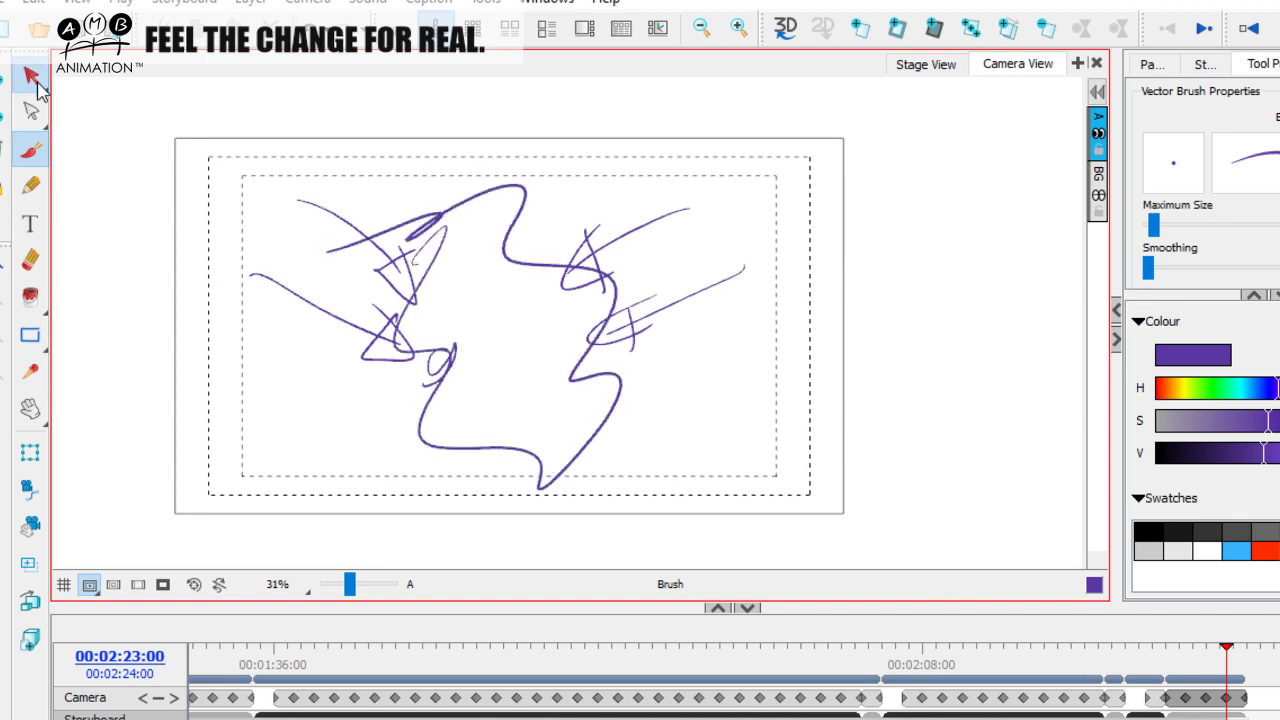
key(ctrl+a)
key(Delete)
Draw a tall narrow column down the middle of the frame, divided by crosslines near its upper and lower parts
key(alt+b)
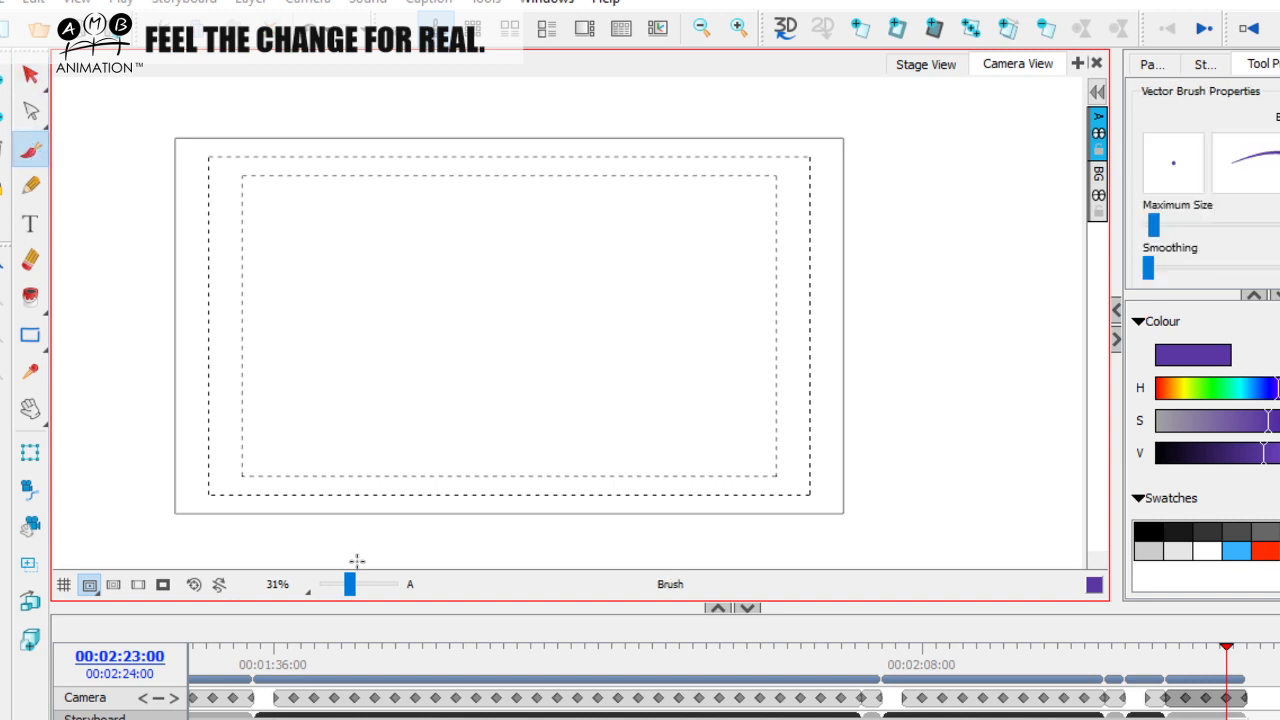
scroll(366, 466, up, 1)
drag(366, 466, 561, 341)
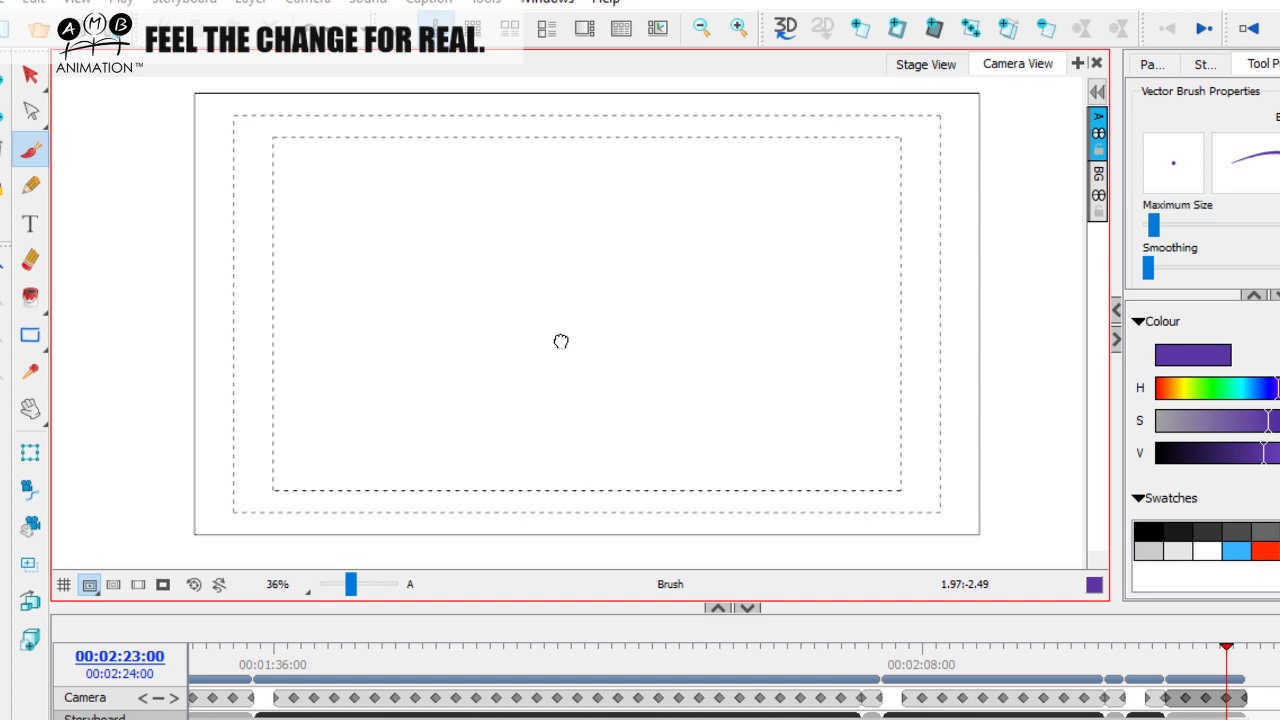
mouse_move(537, 133)
mouse_down()
mouse_move(512, 505)
mouse_move(595, 134)
mouse_up()
drag(575, 125, 570, 518)
mouse_move(500, 490)
mouse_down()
mouse_move(569, 509)
mouse_move(576, 498)
mouse_up()
drag(532, 132, 528, 503)
drag(573, 126, 570, 500)
drag(525, 221, 586, 221)
mouse_move(518, 385)
mouse_down()
mouse_move(588, 384)
mouse_move(584, 394)
mouse_up()
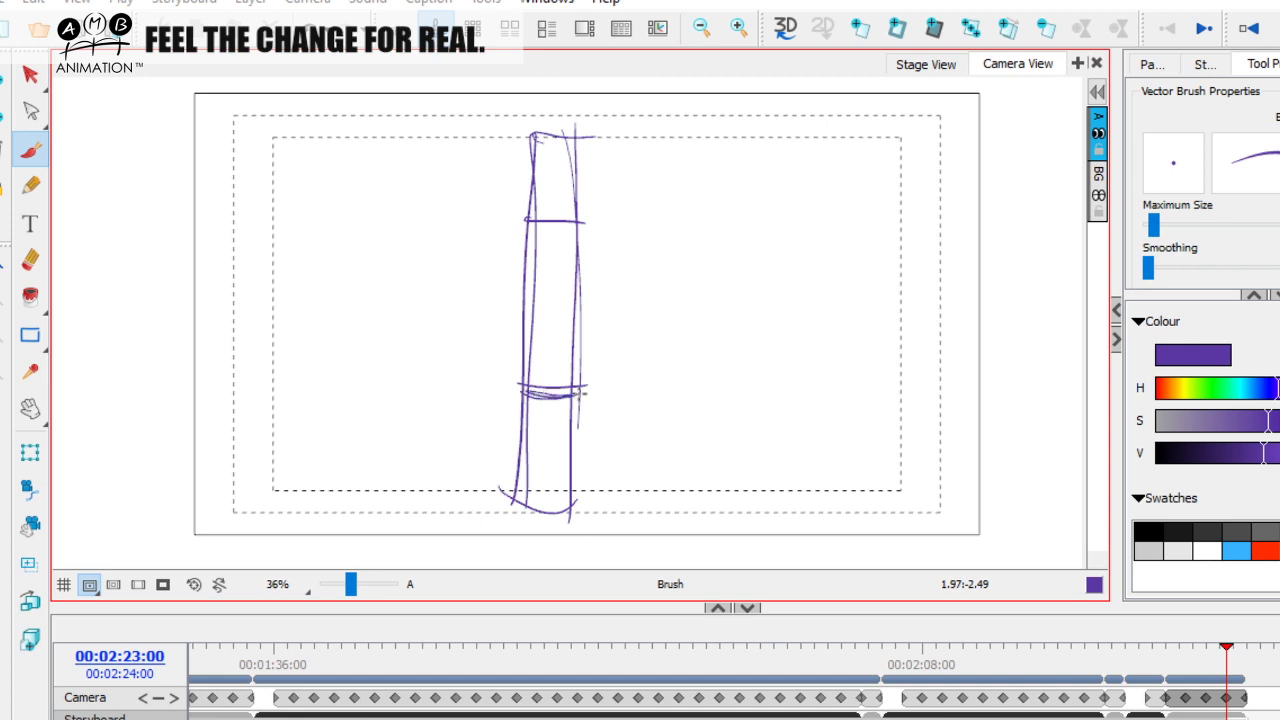
Add more short crosslines along the column, subdividing it from its upper end to its base
drag(522, 297, 574, 299)
drag(524, 150, 564, 151)
mouse_move(530, 191)
mouse_down()
mouse_move(576, 185)
mouse_move(566, 358)
mouse_up()
drag(530, 214, 525, 332)
drag(518, 430, 558, 432)
drag(526, 465, 570, 466)
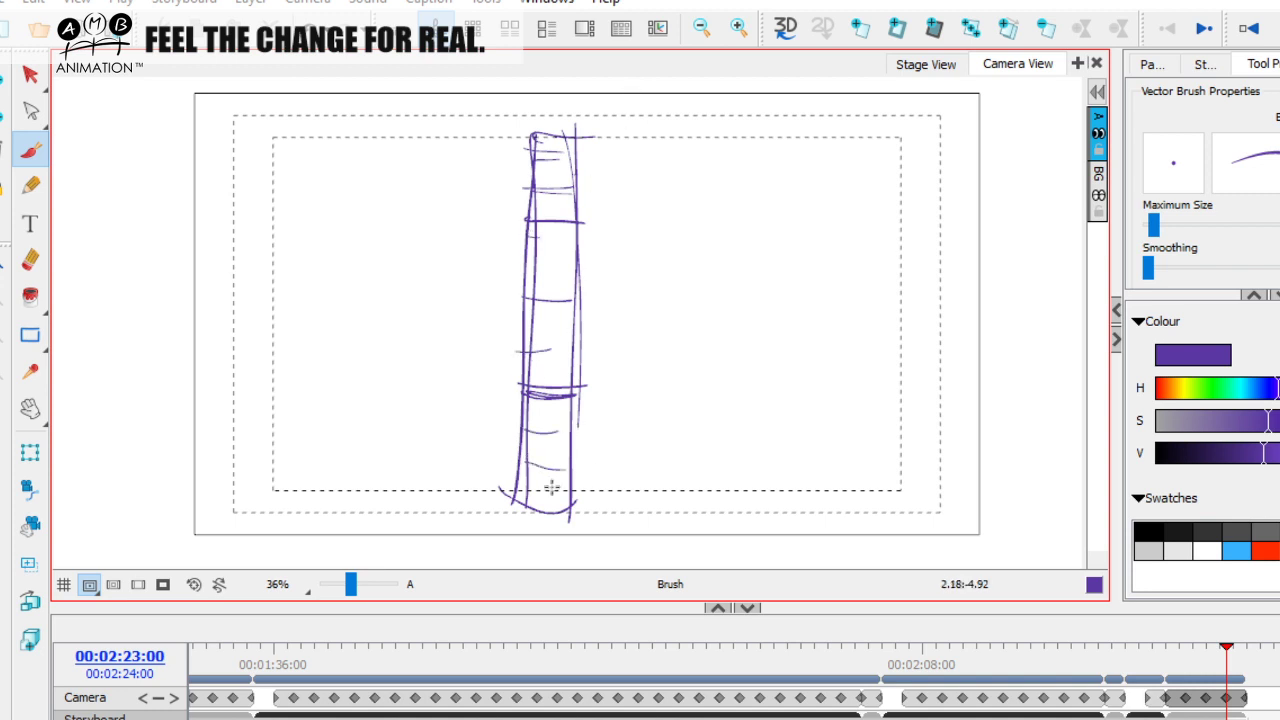
Draw curved arrows beside the column and bulging curves along both of its sides
mouse_move(612, 223)
mouse_down()
mouse_move(597, 306)
mouse_move(616, 318)
mouse_up()
drag(615, 148, 617, 182)
drag(668, 344, 586, 459)
drag(606, 407, 630, 472)
mouse_move(524, 218)
mouse_down()
mouse_move(482, 443)
mouse_move(502, 456)
mouse_up()
drag(585, 195, 592, 405)
Select the column with its arrows and side curves and delete everything
key(v)
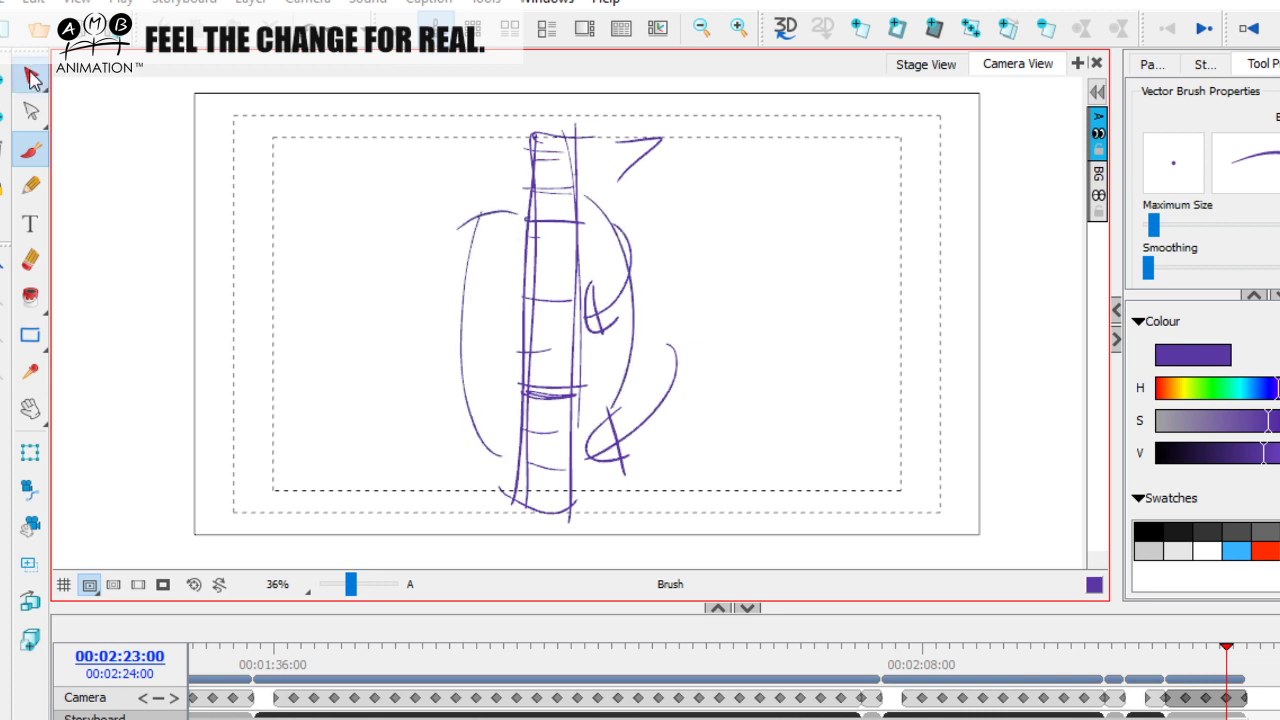
key(ctrl+a)
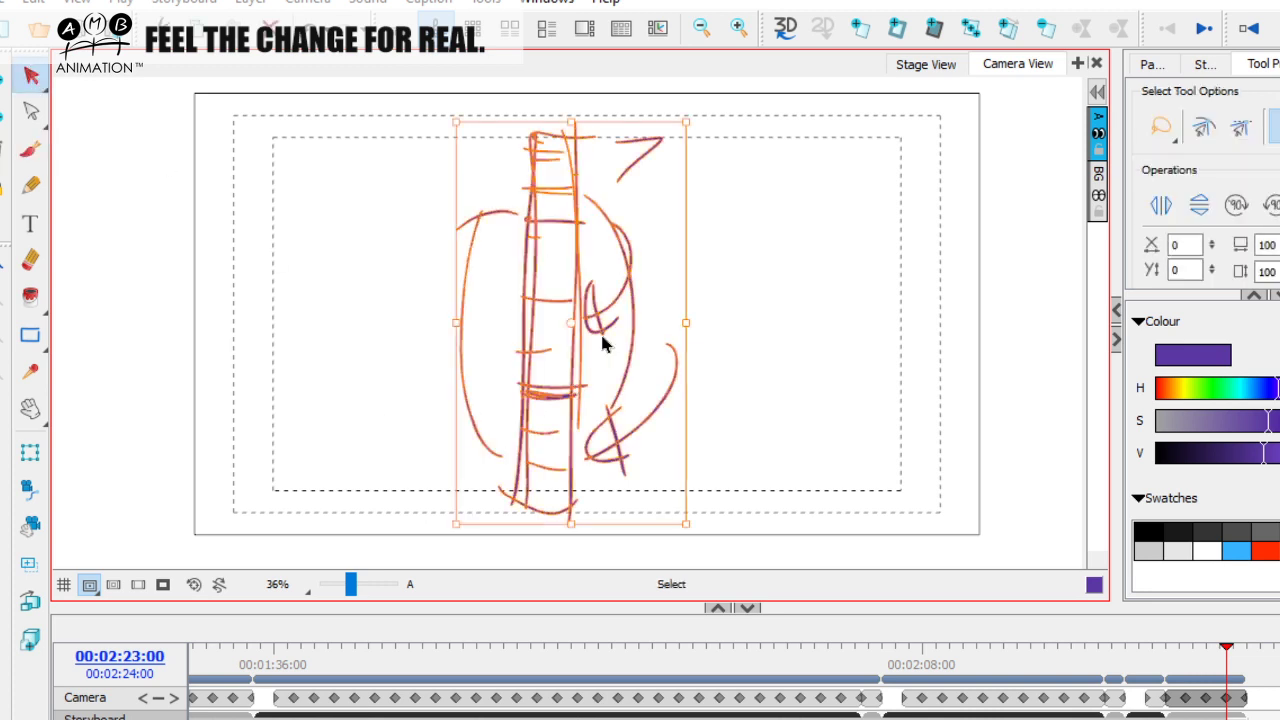
key(Delete)
Draw two large arrows pointing inward from the upper corners of the frame
click(30, 149)
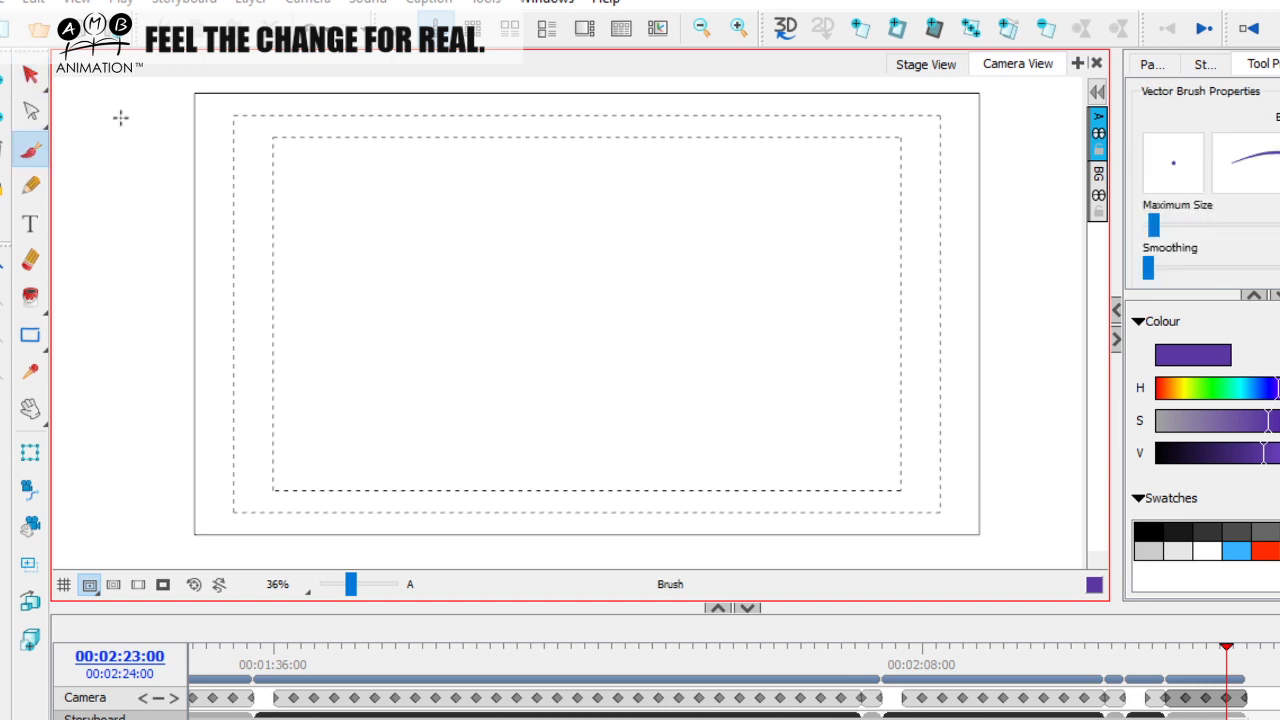
drag(175, 100, 300, 262)
mouse_move(276, 210)
mouse_down()
mouse_move(309, 254)
mouse_move(291, 237)
mouse_up()
drag(953, 113, 768, 250)
mouse_move(805, 187)
mouse_down()
mouse_move(767, 218)
mouse_move(815, 250)
mouse_up()
drag(788, 195, 805, 270)
Draw two more arrows at the lower corners and handwrite "easy" in the middle of the frame
mouse_move(163, 462)
mouse_down()
mouse_move(320, 398)
mouse_move(290, 382)
mouse_up()
drag(457, 306, 455, 329)
mouse_move(498, 287)
mouse_down()
mouse_move(505, 308)
mouse_move(536, 322)
mouse_up()
mouse_move(571, 264)
mouse_down()
mouse_move(540, 331)
mouse_move(644, 336)
mouse_up()
mouse_move(912, 488)
mouse_down()
mouse_move(723, 382)
mouse_move(780, 384)
mouse_up()
drag(795, 370, 748, 440)
Select the four corner arrows and the handwritten word and delete them
key(alt+s)
key(ctrl+a)
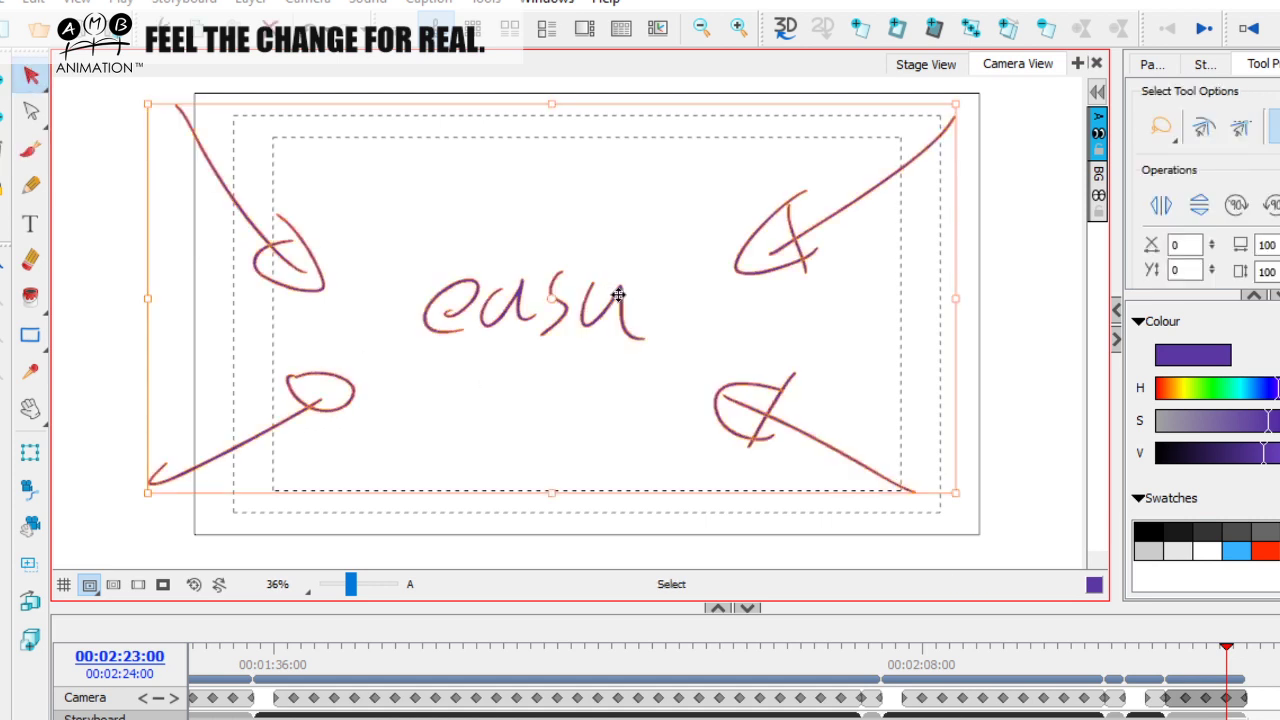
key(Delete)
Brush two near-vertical lines in the middle of the frame and two long slanting strokes beside them
click(30, 148)
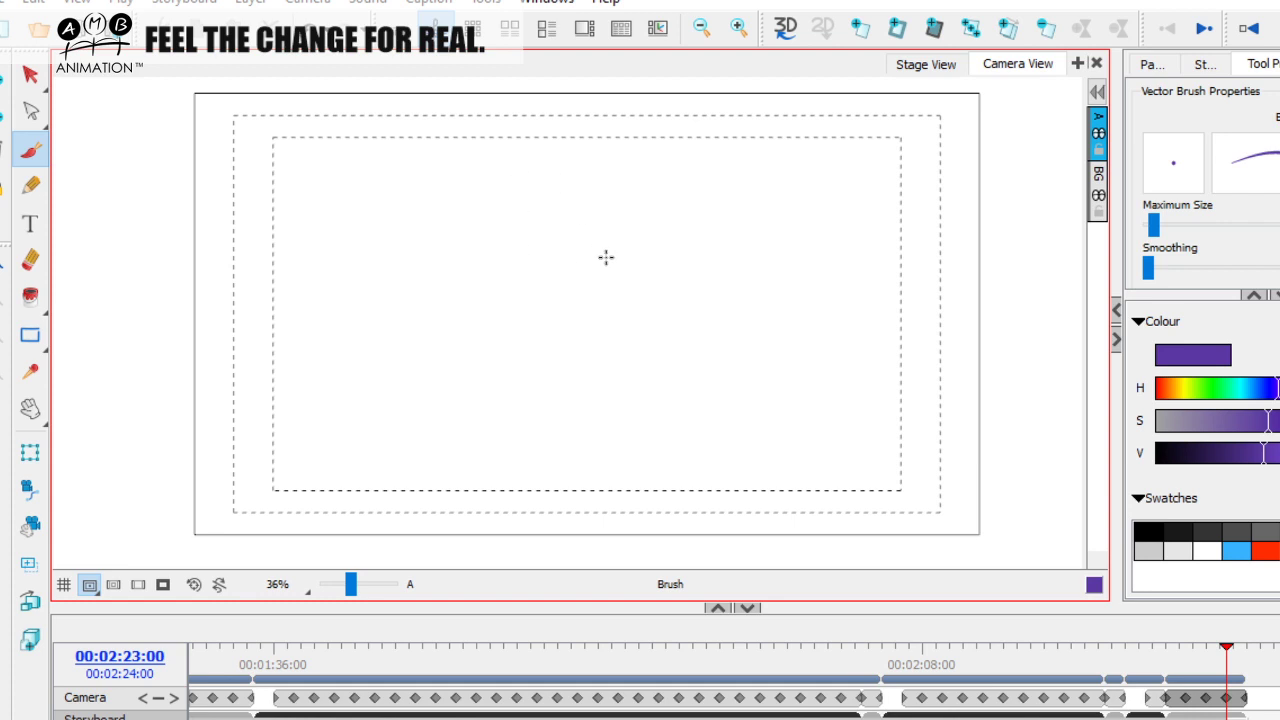
drag(574, 248, 565, 350)
drag(653, 254, 655, 346)
drag(552, 216, 438, 364)
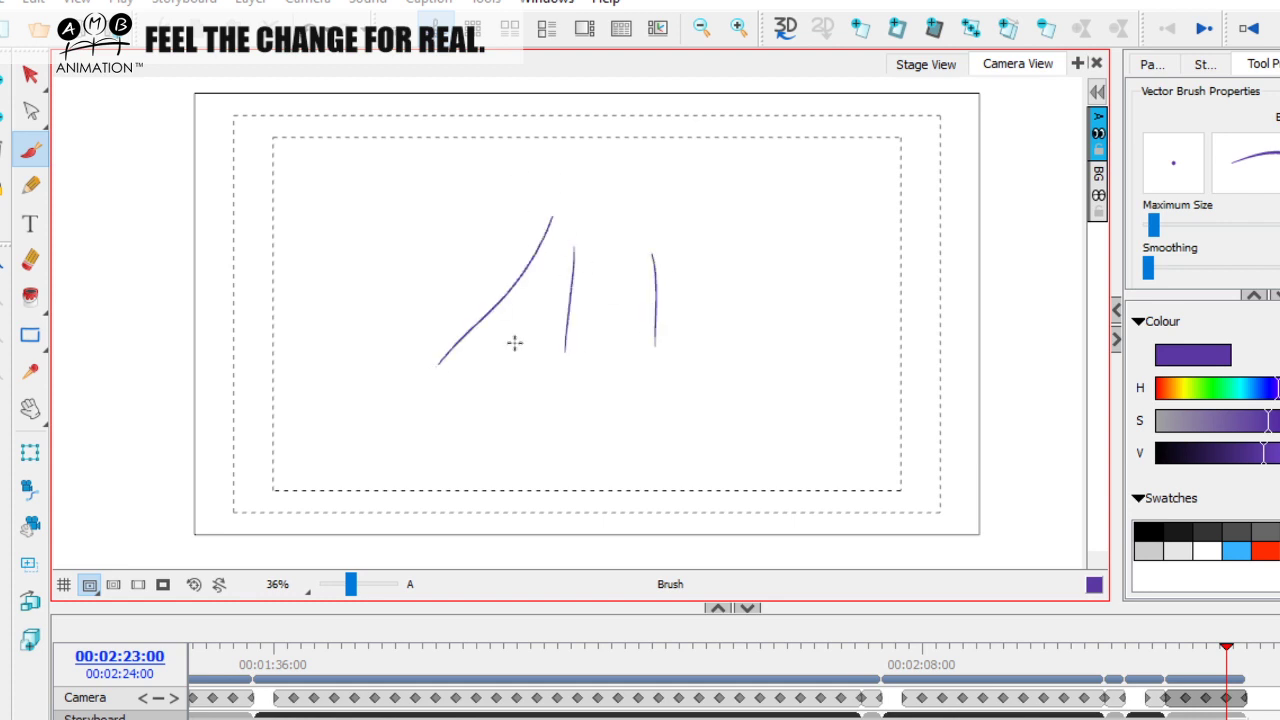
drag(522, 288, 428, 382)
Add a sagging curve above the lines, uprights rising from its ends, and converging and vertical lines below it
mouse_move(548, 186)
mouse_down()
mouse_move(612, 380)
mouse_move(692, 188)
mouse_up()
drag(546, 185, 745, 210)
drag(755, 145, 703, 228)
drag(713, 155, 699, 228)
mouse_move(530, 97)
mouse_down()
mouse_move(545, 195)
mouse_move(698, 216)
mouse_move(703, 109)
mouse_move(703, 195)
mouse_up()
drag(586, 200, 588, 334)
drag(657, 222, 654, 346)
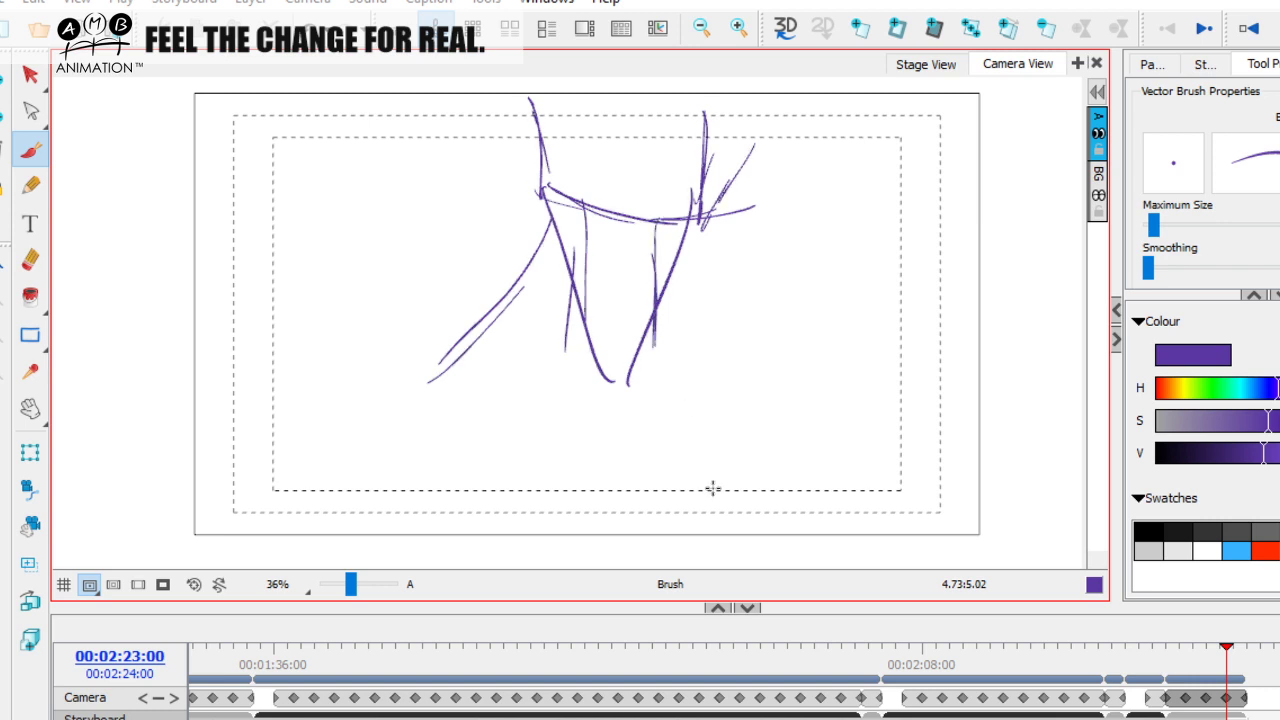
Thicken the converging lines and add flared strokes spreading outward from the lower ends of the verticals
mouse_move(583, 200)
mouse_down()
mouse_move(573, 350)
mouse_move(487, 391)
mouse_up()
mouse_move(634, 332)
mouse_down()
mouse_move(720, 391)
mouse_move(660, 358)
mouse_up()
drag(545, 190, 612, 390)
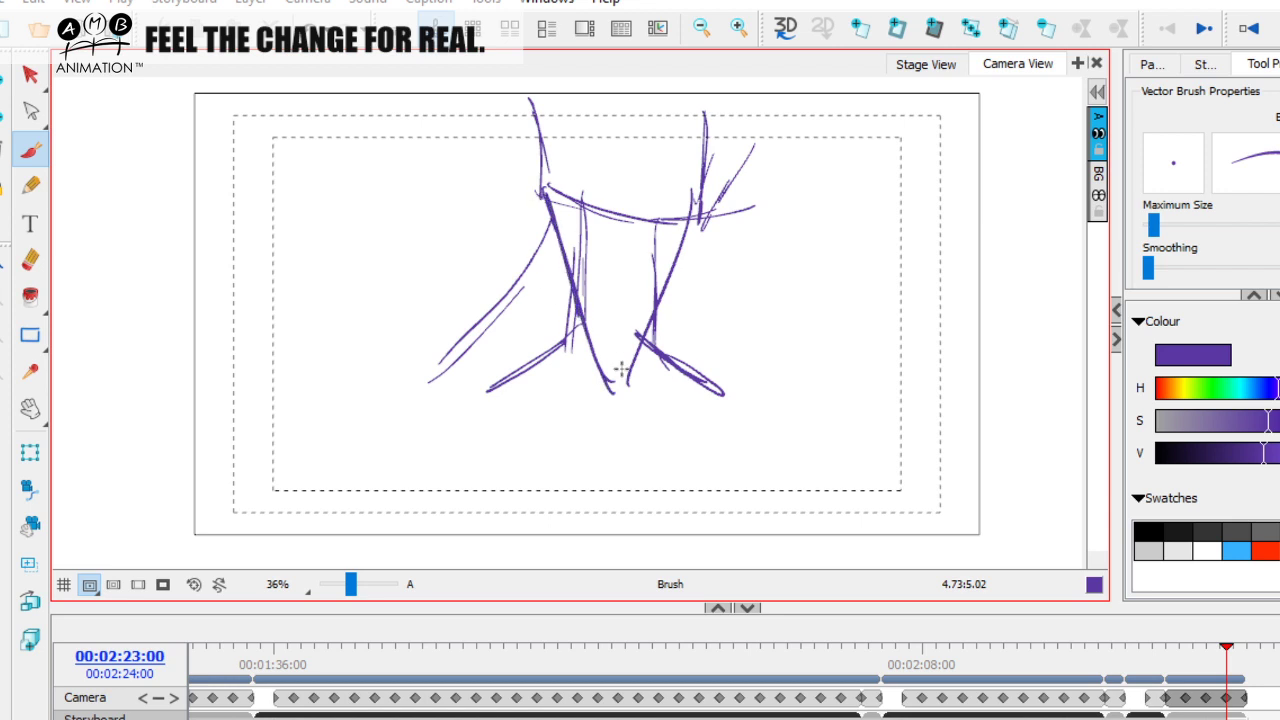
drag(690, 215, 616, 408)
drag(566, 344, 486, 394)
drag(660, 345, 727, 397)
drag(545, 200, 426, 368)
drag(670, 296, 732, 397)
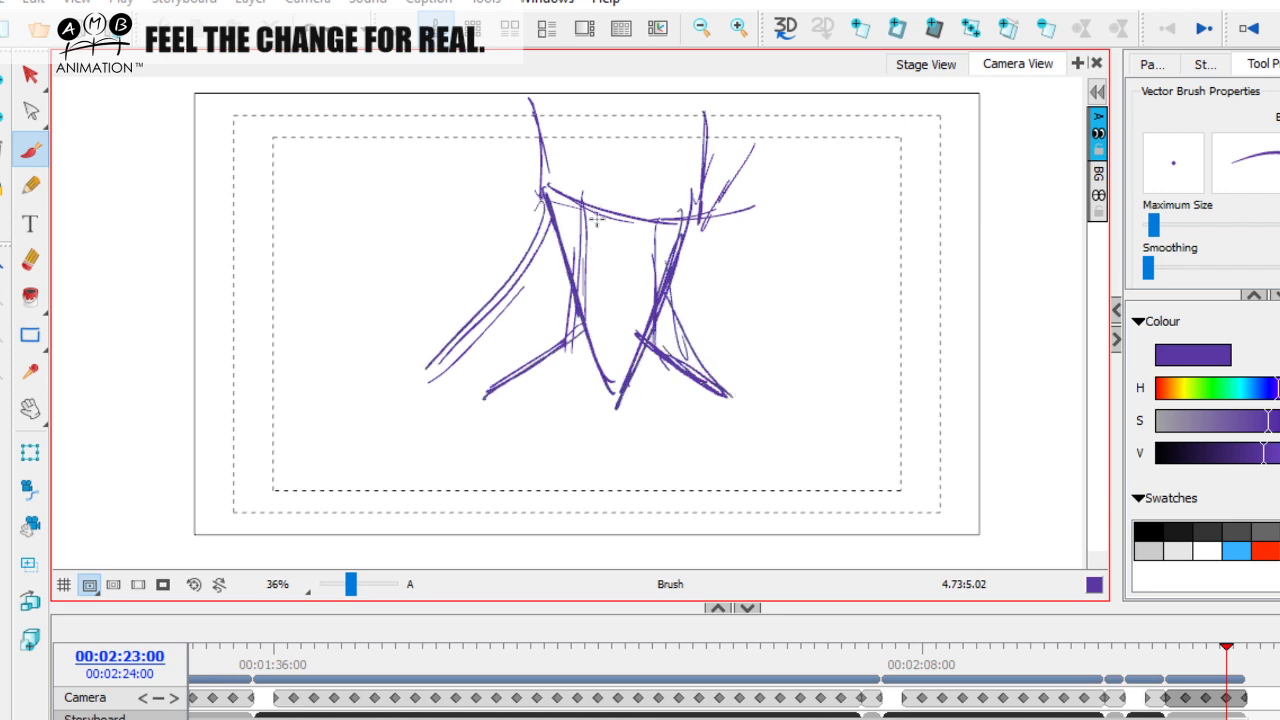
mouse_move(588, 210)
mouse_down()
mouse_move(578, 345)
mouse_move(488, 415)
mouse_up()
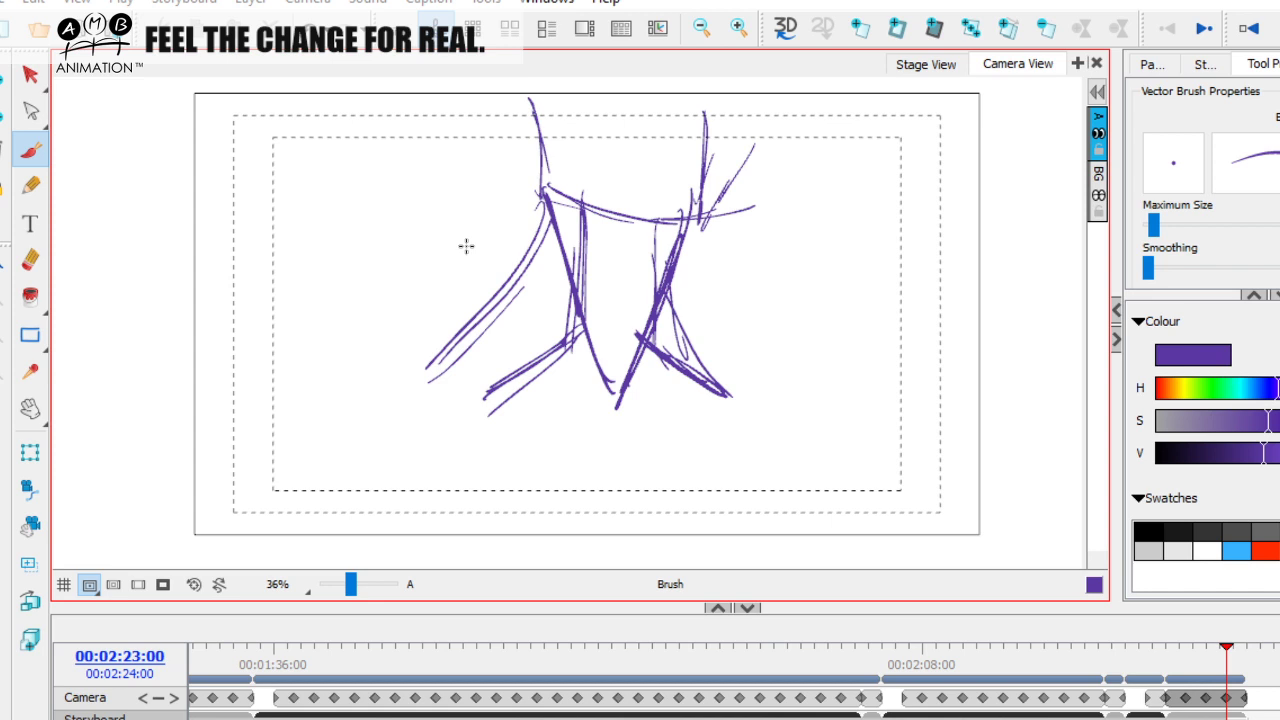
Select the sagging curve and all the lines around it and delete the sketch
click(30, 75)
key(ctrl+a)
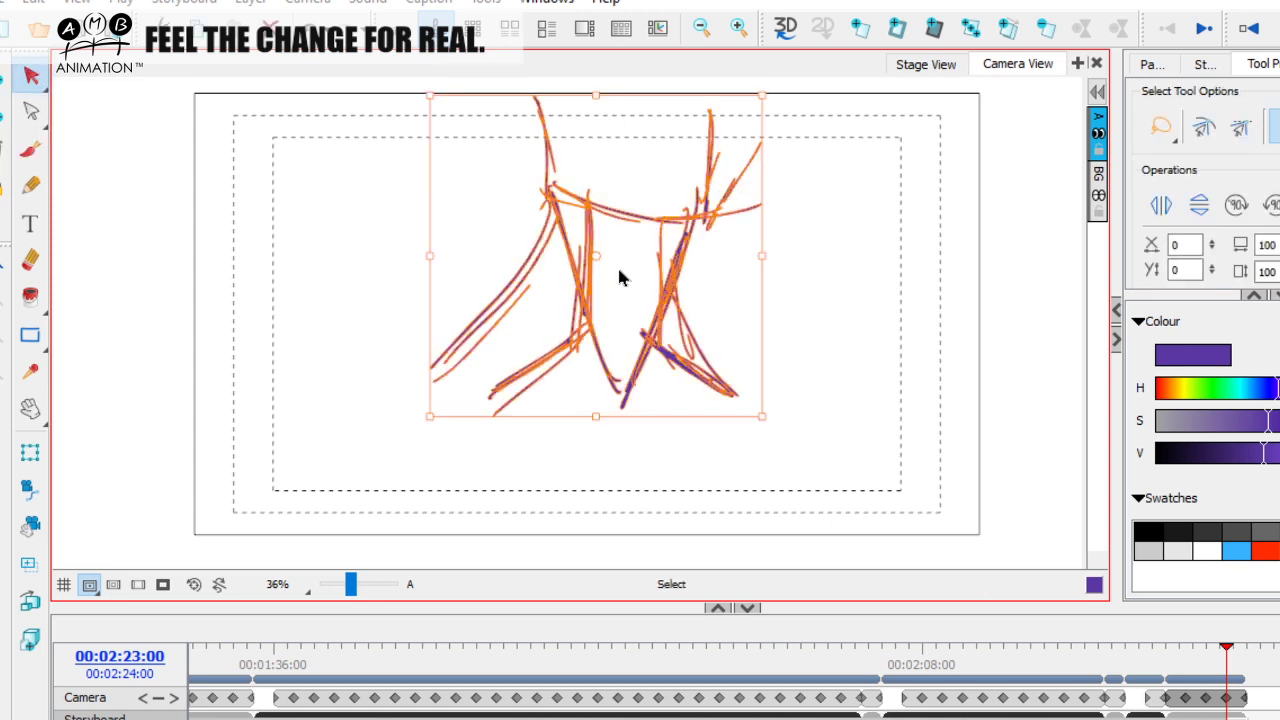
key(Delete)
Sketch a wide form with an arched upper edge, a pointed underside and a raised contour behind it
key(alt+b)
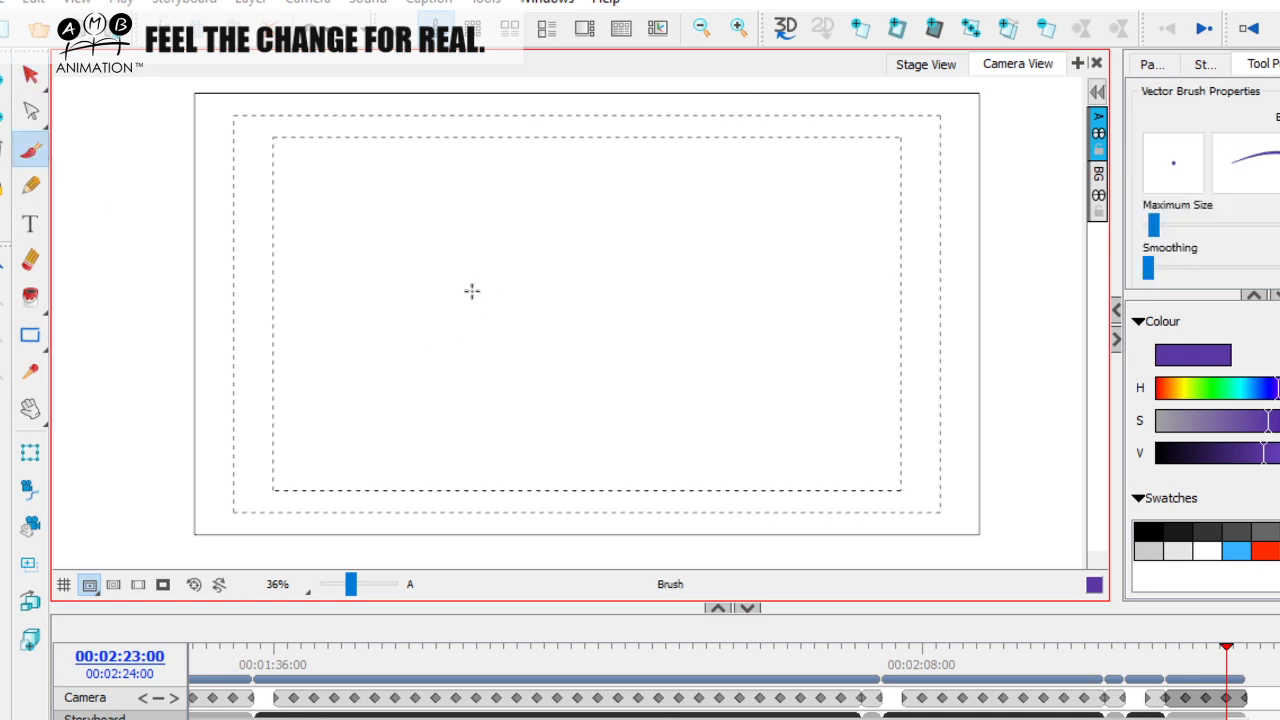
drag(505, 302, 621, 350)
mouse_move(487, 311)
mouse_down()
mouse_move(525, 348)
mouse_move(467, 316)
mouse_move(655, 320)
mouse_move(624, 360)
mouse_move(653, 340)
mouse_move(508, 290)
mouse_move(470, 305)
mouse_move(473, 208)
mouse_move(558, 262)
mouse_up()
mouse_move(557, 246)
mouse_down()
mouse_move(671, 331)
mouse_move(671, 258)
mouse_up()
drag(572, 248, 654, 252)
Select the pointed, arched form and delete it
key(alt+s)
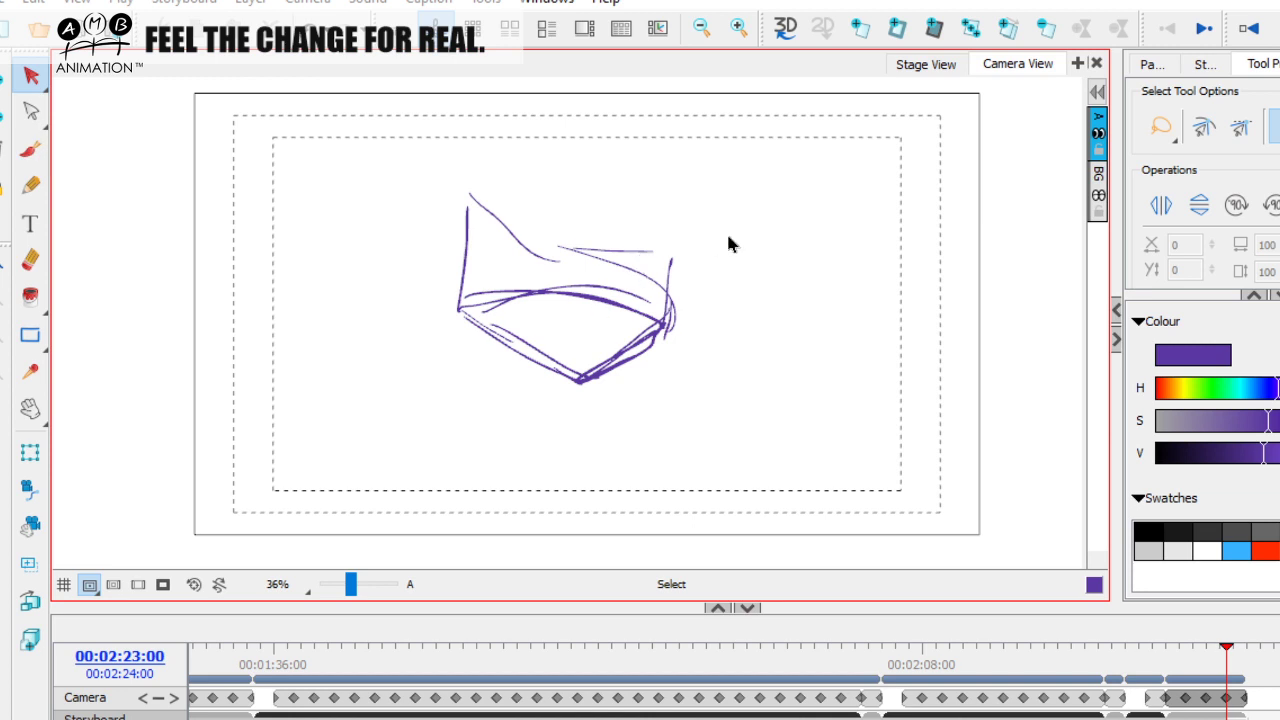
click(632, 357)
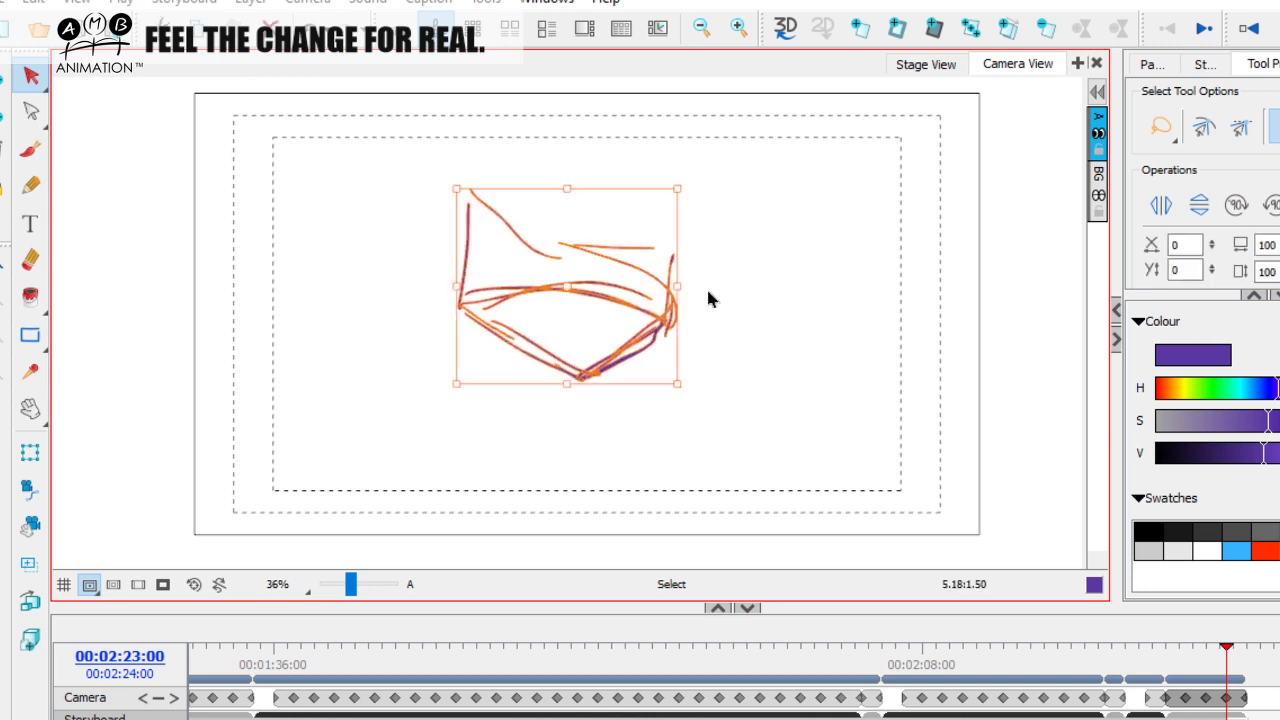
key(Delete)
Brush a long arched curve with a shallow curve beneath it and a slanting stroke crossing the upper one
click(30, 148)
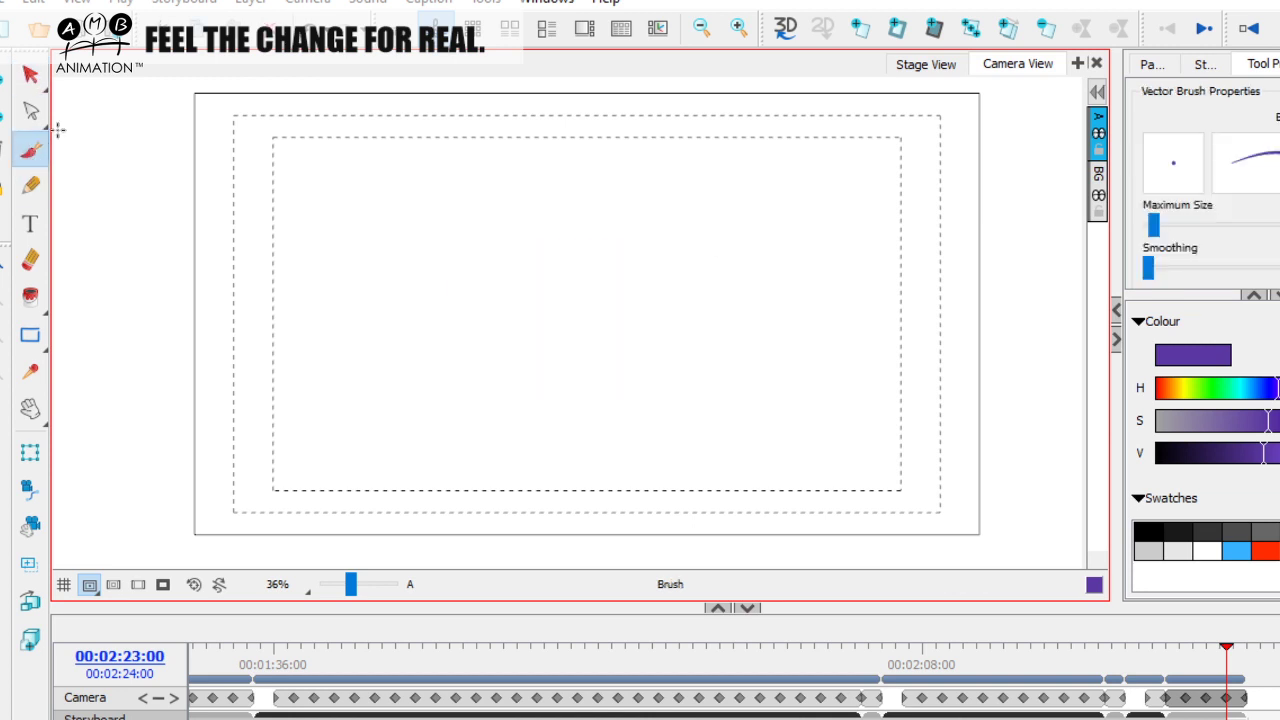
drag(486, 306, 512, 306)
drag(394, 260, 628, 223)
drag(516, 311, 596, 308)
drag(476, 197, 443, 293)
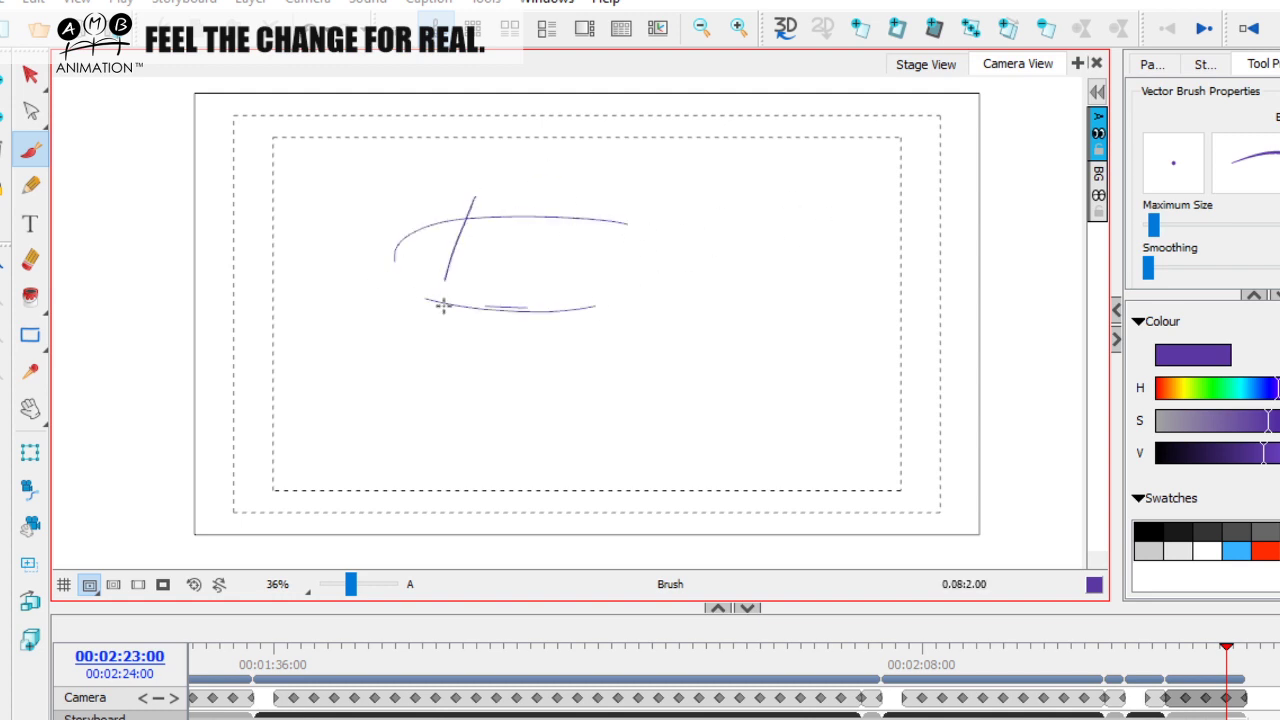
Draw an arrow pointing toward the curves and write an X, a small plus and "no" beneath them
mouse_move(202, 273)
mouse_down()
mouse_move(300, 337)
mouse_move(285, 375)
mouse_up()
drag(514, 376, 498, 366)
drag(436, 322, 528, 408)
drag(518, 323, 436, 420)
mouse_move(550, 396)
mouse_down()
mouse_move(590, 398)
mouse_move(620, 372)
mouse_up()
drag(507, 366, 512, 385)
Handwrite "Drawing" beside the curves and frame it with a repeatedly outlined box
mouse_move(638, 222)
mouse_down()
mouse_move(651, 257)
mouse_move(766, 251)
mouse_move(828, 268)
mouse_move(784, 276)
mouse_up()
drag(803, 208, 825, 310)
mouse_move(576, 288)
mouse_down()
mouse_move(929, 209)
mouse_move(612, 305)
mouse_move(835, 186)
mouse_move(617, 302)
mouse_move(918, 299)
mouse_move(778, 180)
mouse_up()
Draw an upward arrow and slanting strokes below "no", and strike through a handwritten word beside them with several lines
drag(878, 391, 795, 424)
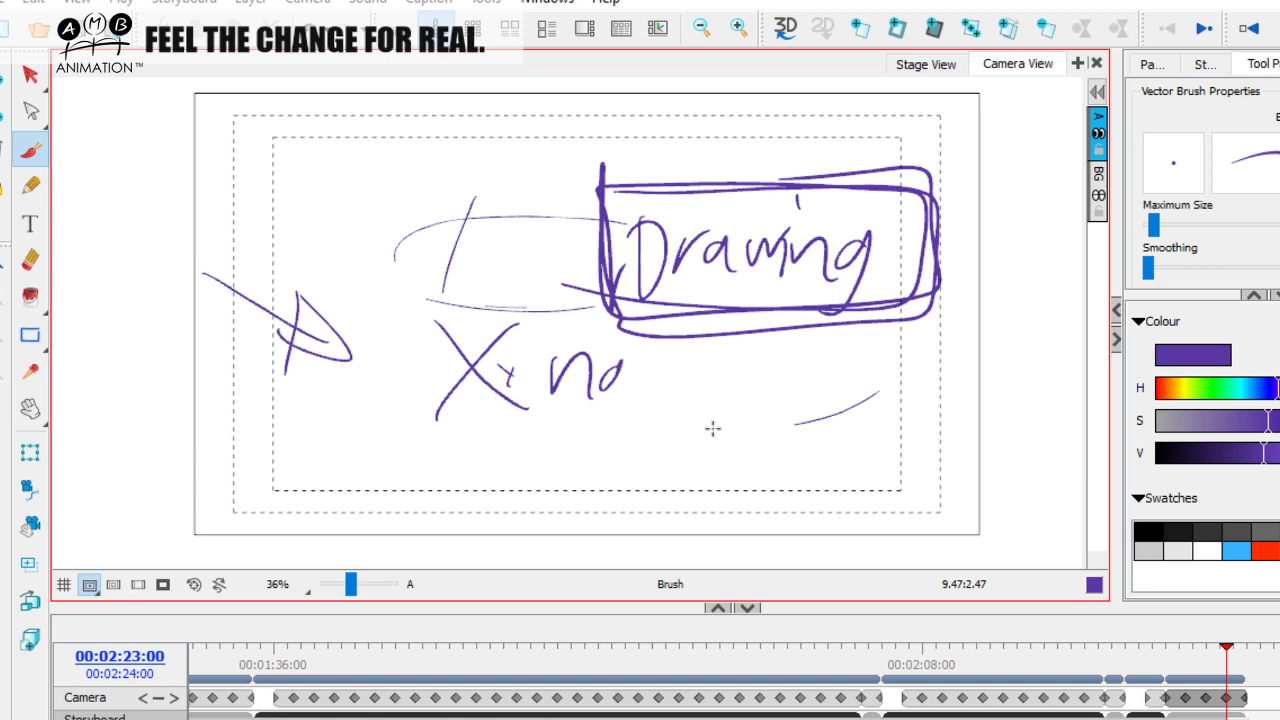
drag(689, 416, 659, 484)
mouse_move(729, 370)
mouse_down()
mouse_move(720, 425)
mouse_move(672, 500)
mouse_up()
mouse_move(657, 436)
mouse_down()
mouse_move(606, 449)
mouse_move(597, 519)
mouse_move(620, 462)
mouse_up()
mouse_move(864, 418)
mouse_down()
mouse_move(790, 484)
mouse_move(845, 428)
mouse_move(890, 452)
mouse_move(944, 432)
mouse_up()
drag(800, 378, 1022, 494)
drag(1030, 383, 737, 498)
drag(876, 436, 782, 448)
drag(1033, 432, 904, 435)
Select the boxed "Drawing" text and all the surrounding marks and delete them
key(alt+s)
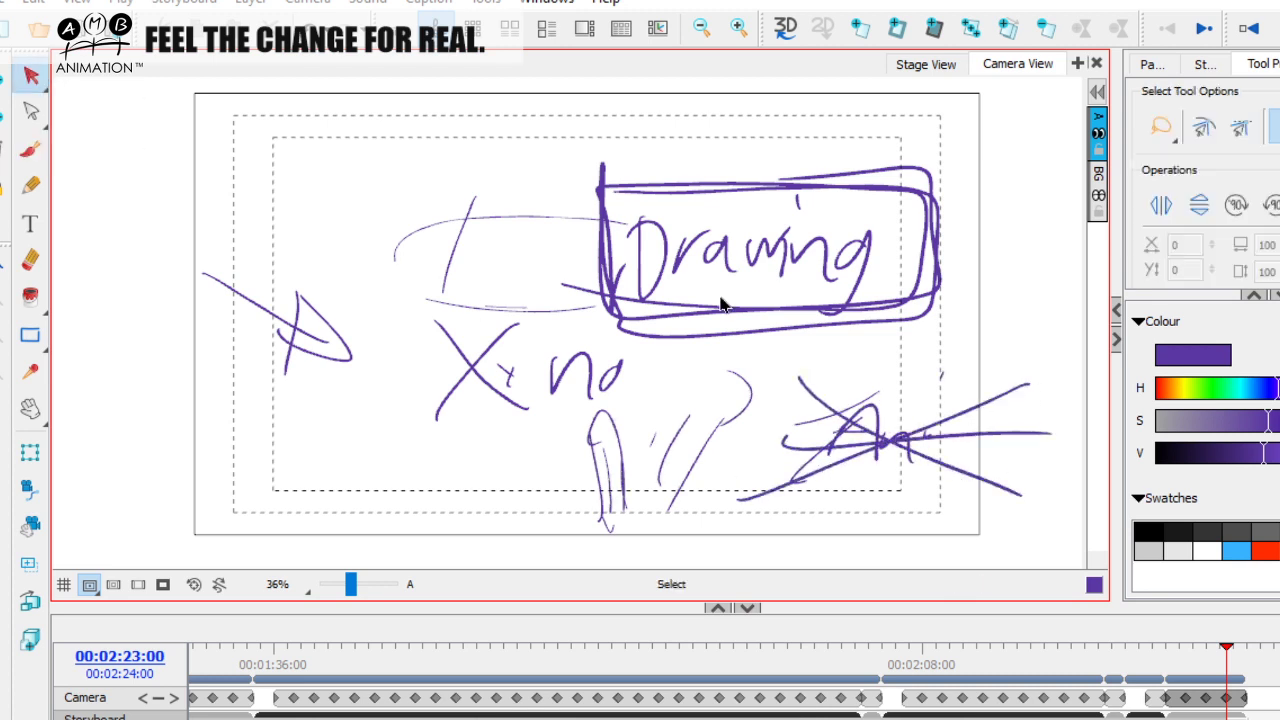
key(ctrl+a)
key(Delete)
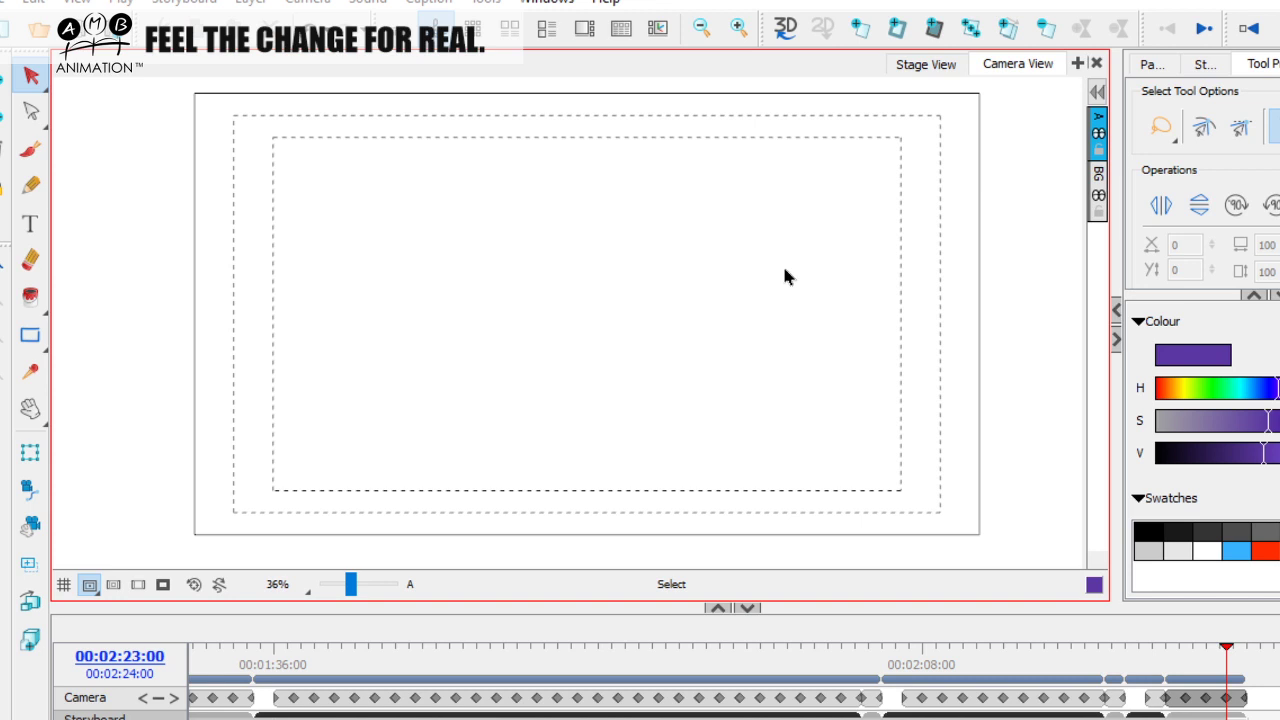
key(alt+b)
drag(479, 219, 467, 238)
drag(576, 305, 679, 295)
drag(673, 224, 677, 232)
drag(660, 301, 621, 318)
key(alt+s)
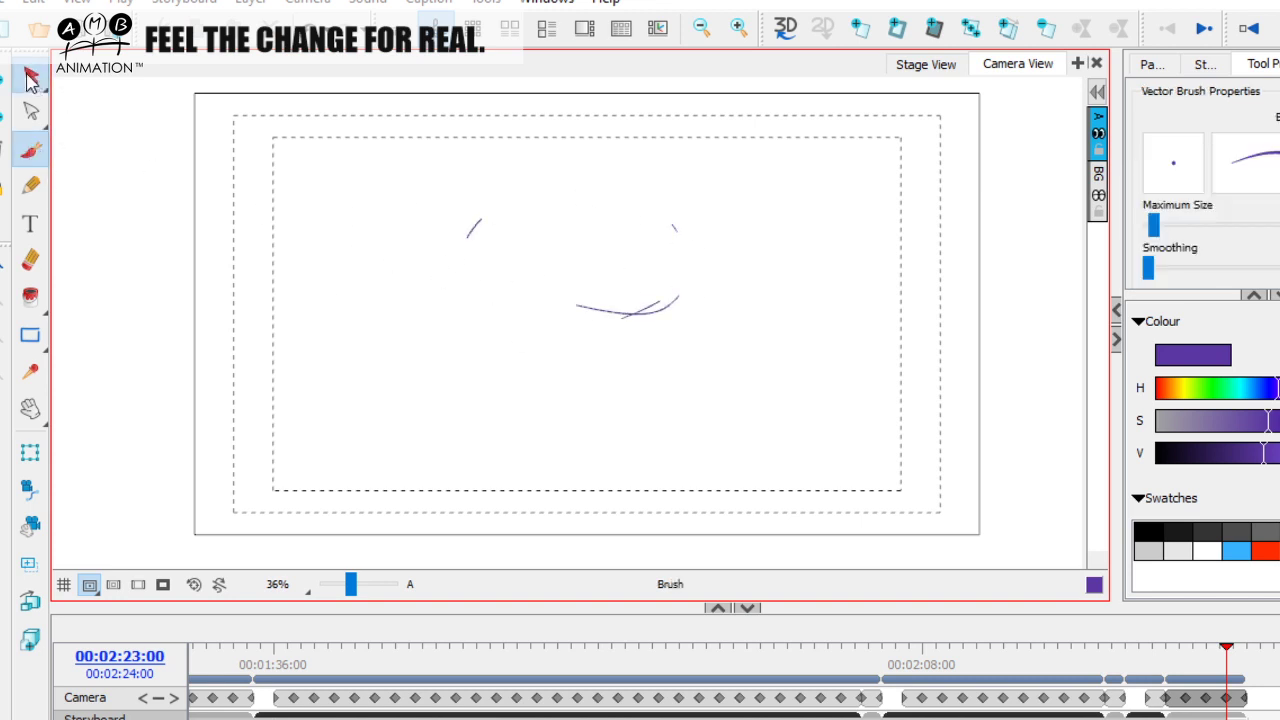
key(ctrl+a)
key(Delete)
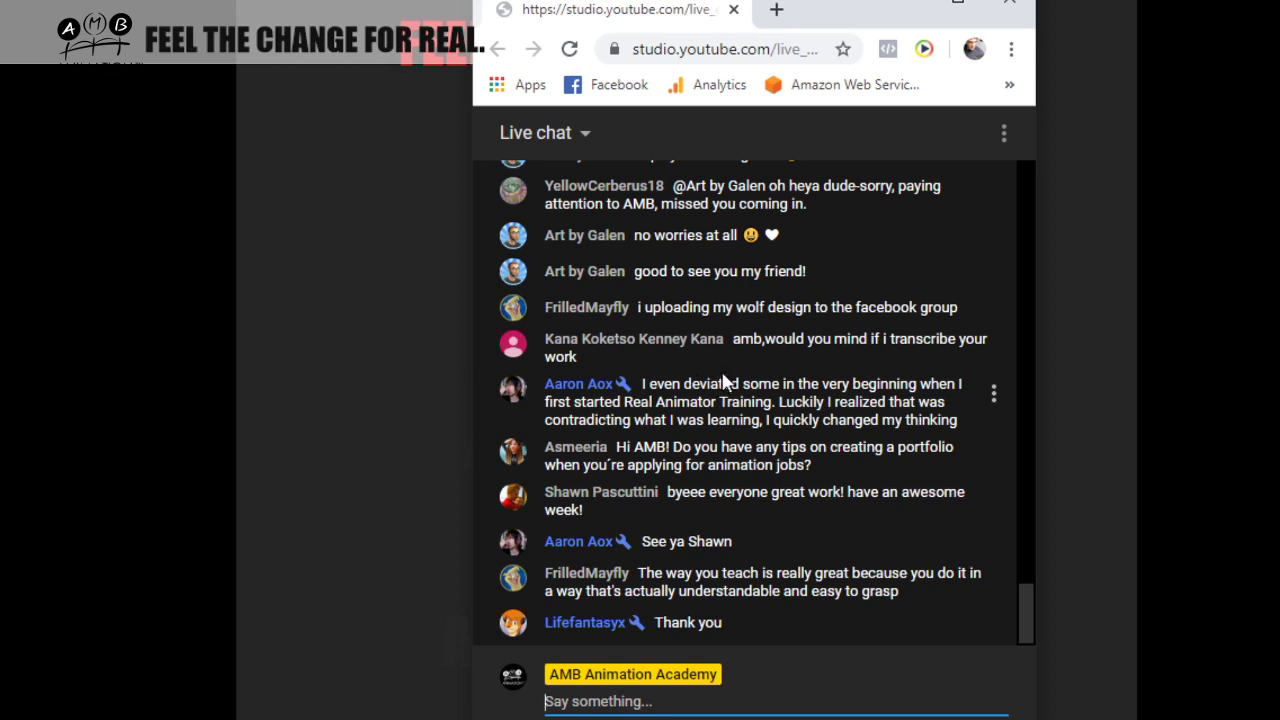
Switch to the browser's live chat and review viewers' latest questions and the earlier messages above them
scroll(725, 383, up, 1)
scroll(725, 383, down, 1)
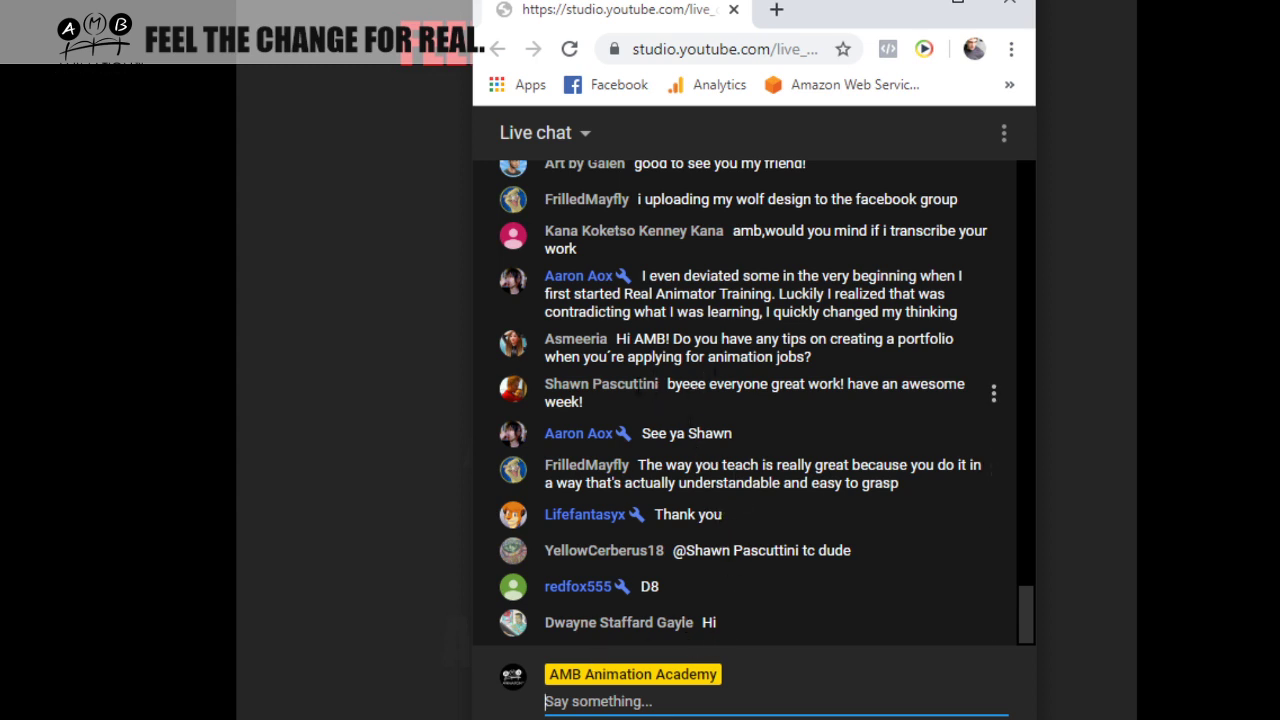
scroll(630, 343, up, 2)
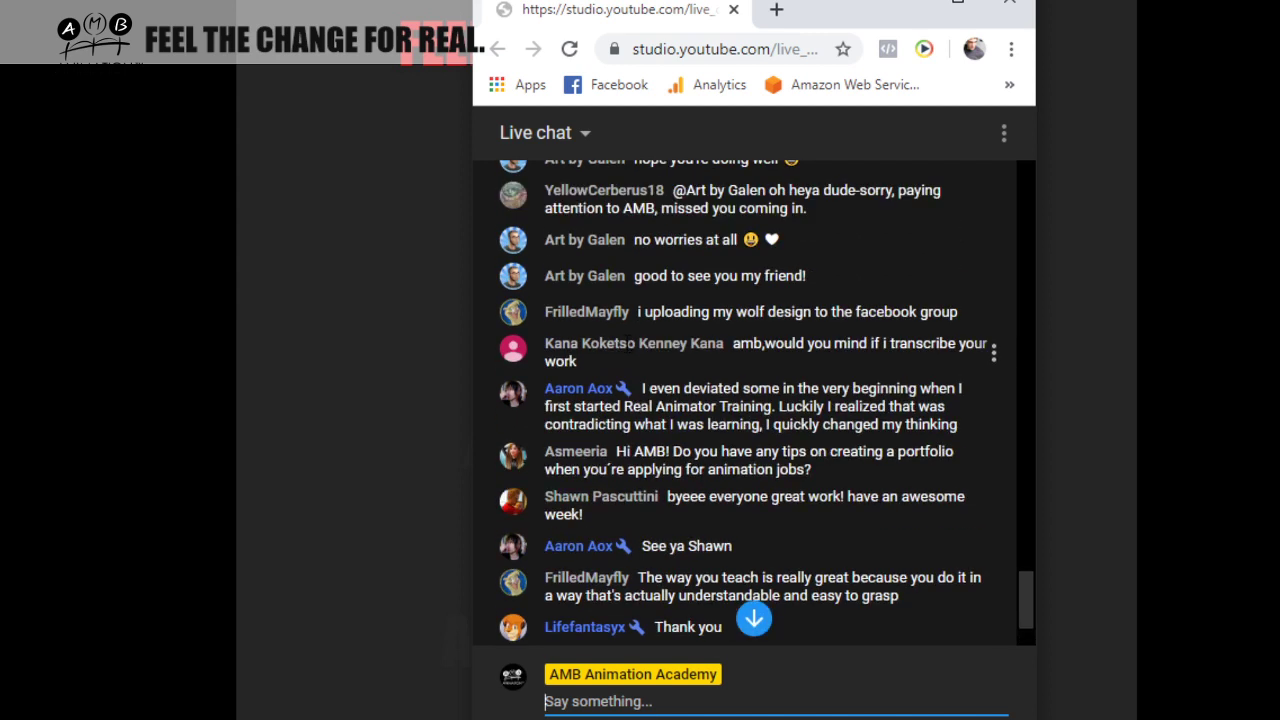
scroll(628, 345, up, 4)
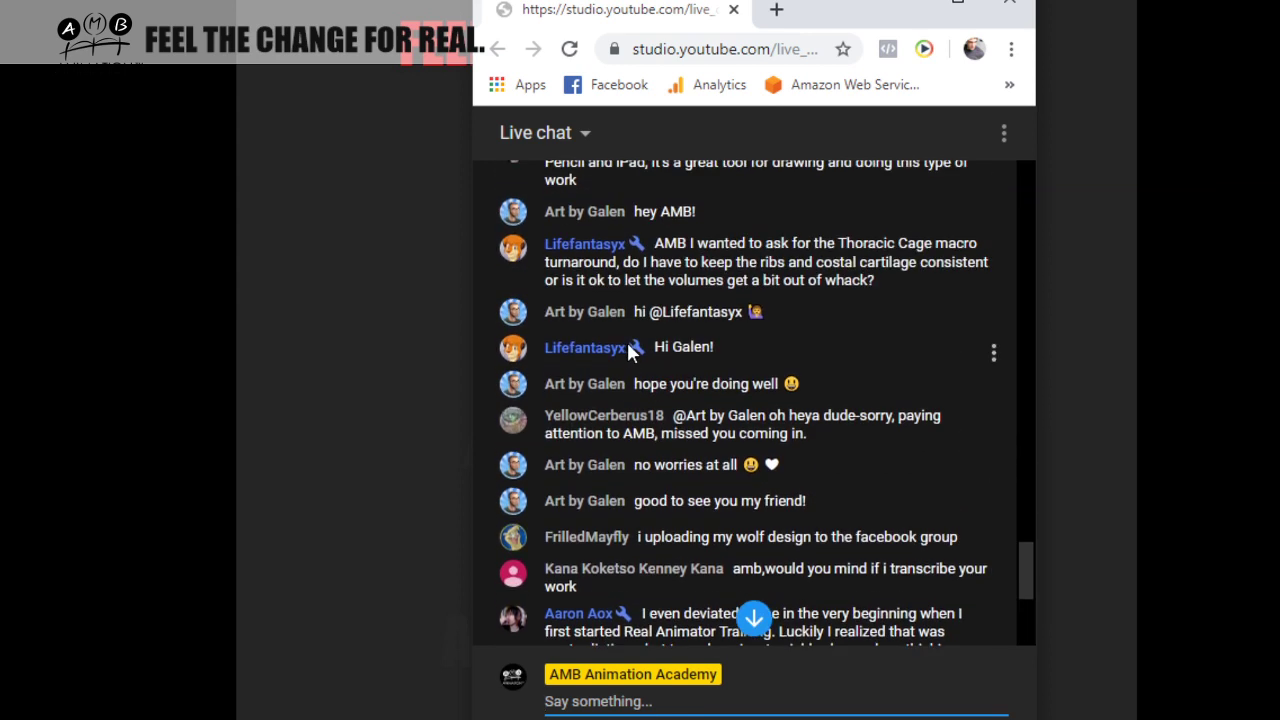
Return from the live chat to Storyboard Pro and handwrite "portfolio" in the upper part of the frame with "No" beneath it
scroll(695, 355, down, 6)
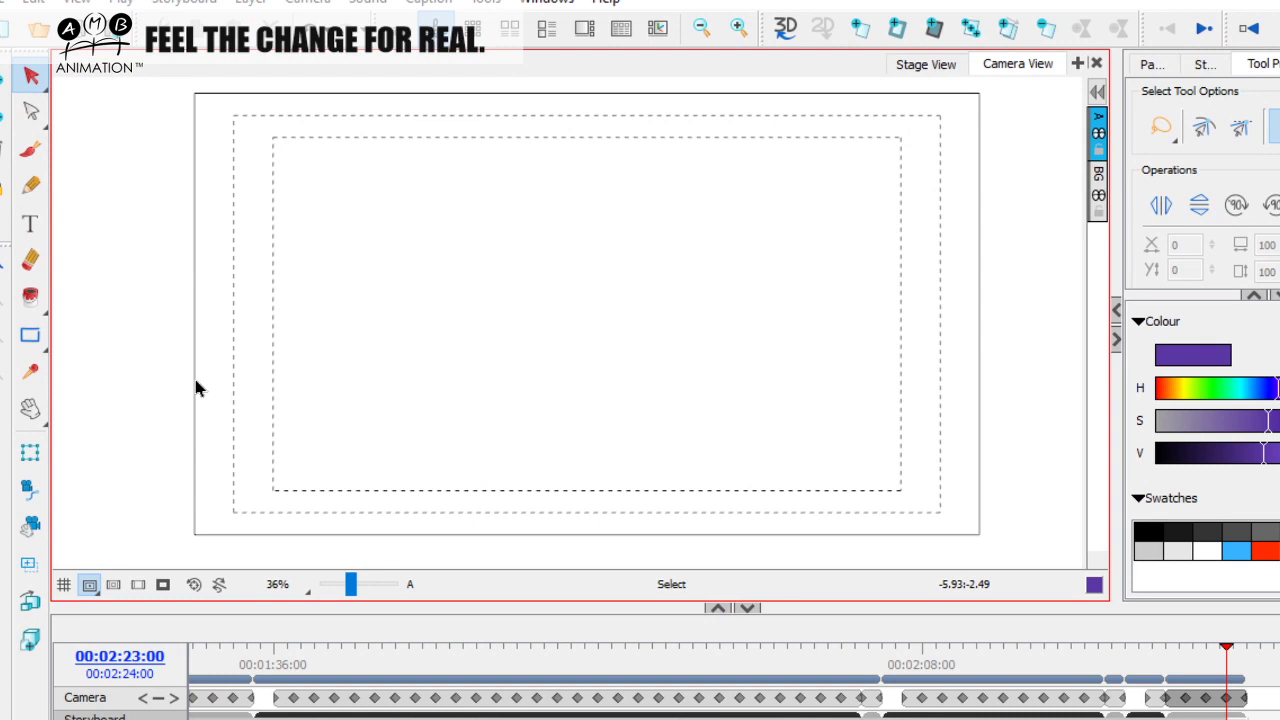
click(30, 148)
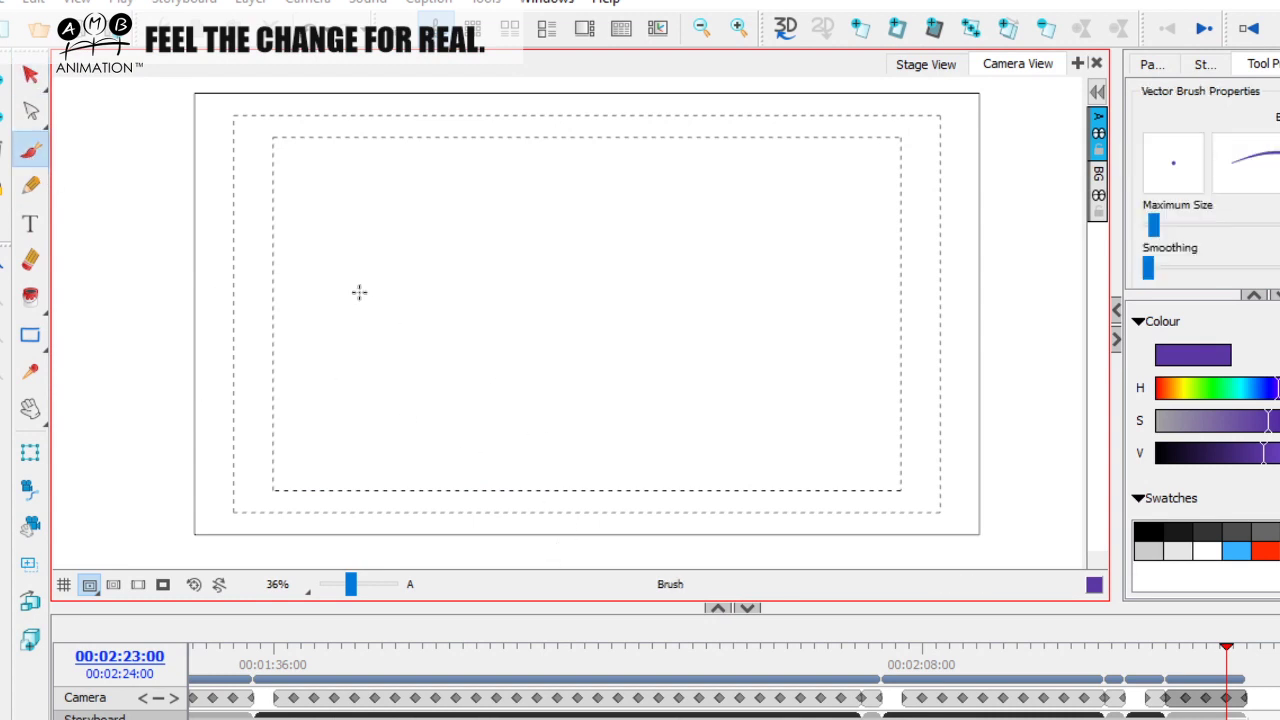
mouse_move(386, 212)
mouse_down()
mouse_move(374, 290)
mouse_move(380, 250)
mouse_up()
mouse_move(404, 228)
mouse_down()
mouse_move(461, 219)
mouse_move(448, 230)
mouse_move(509, 219)
mouse_move(484, 233)
mouse_move(511, 236)
mouse_move(531, 215)
mouse_move(531, 254)
mouse_up()
mouse_move(552, 228)
mouse_down()
mouse_move(551, 256)
mouse_move(586, 234)
mouse_move(590, 251)
mouse_up()
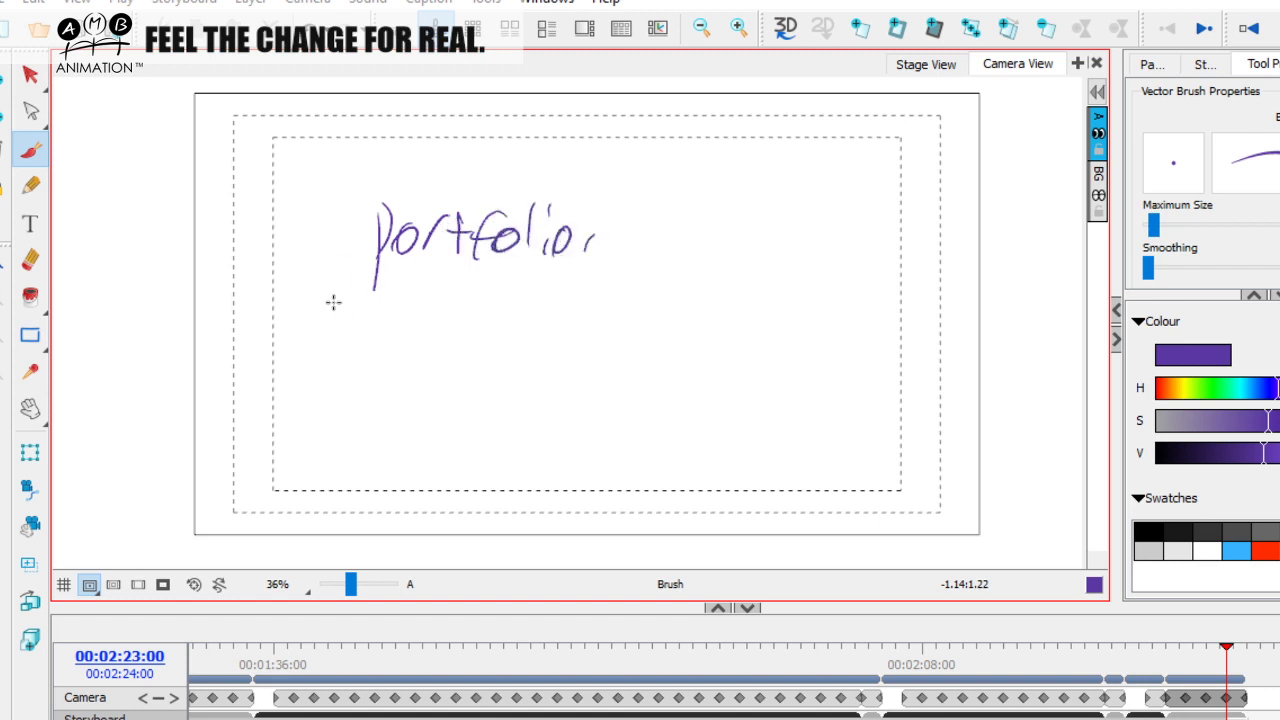
mouse_move(426, 369)
mouse_down()
mouse_move(449, 355)
mouse_move(460, 316)
mouse_up()
drag(482, 338, 475, 346)
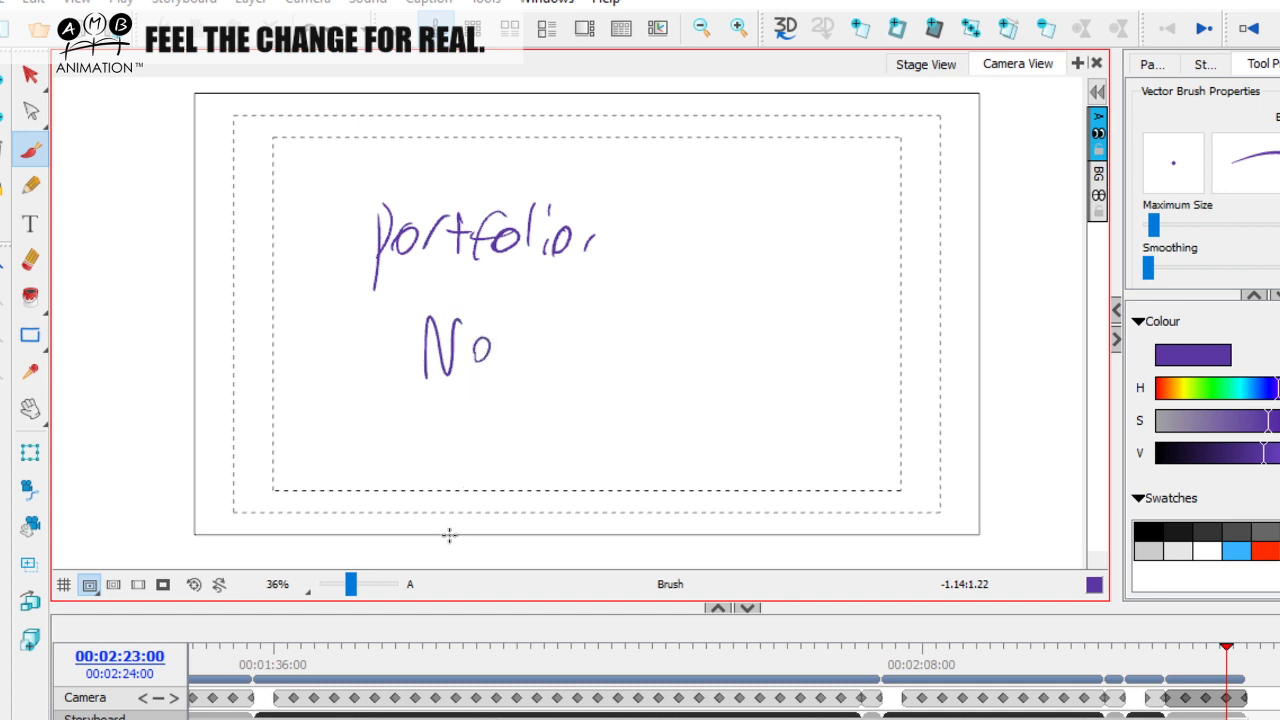
Handwrite a surname to the lower right of "No" and frame it with a hand-drawn box
mouse_move(564, 365)
mouse_down()
mouse_move(617, 409)
mouse_move(689, 389)
mouse_move(676, 434)
mouse_up()
drag(735, 392, 742, 430)
drag(762, 398, 758, 416)
mouse_move(497, 430)
mouse_down()
mouse_move(724, 453)
mouse_move(550, 455)
mouse_up()
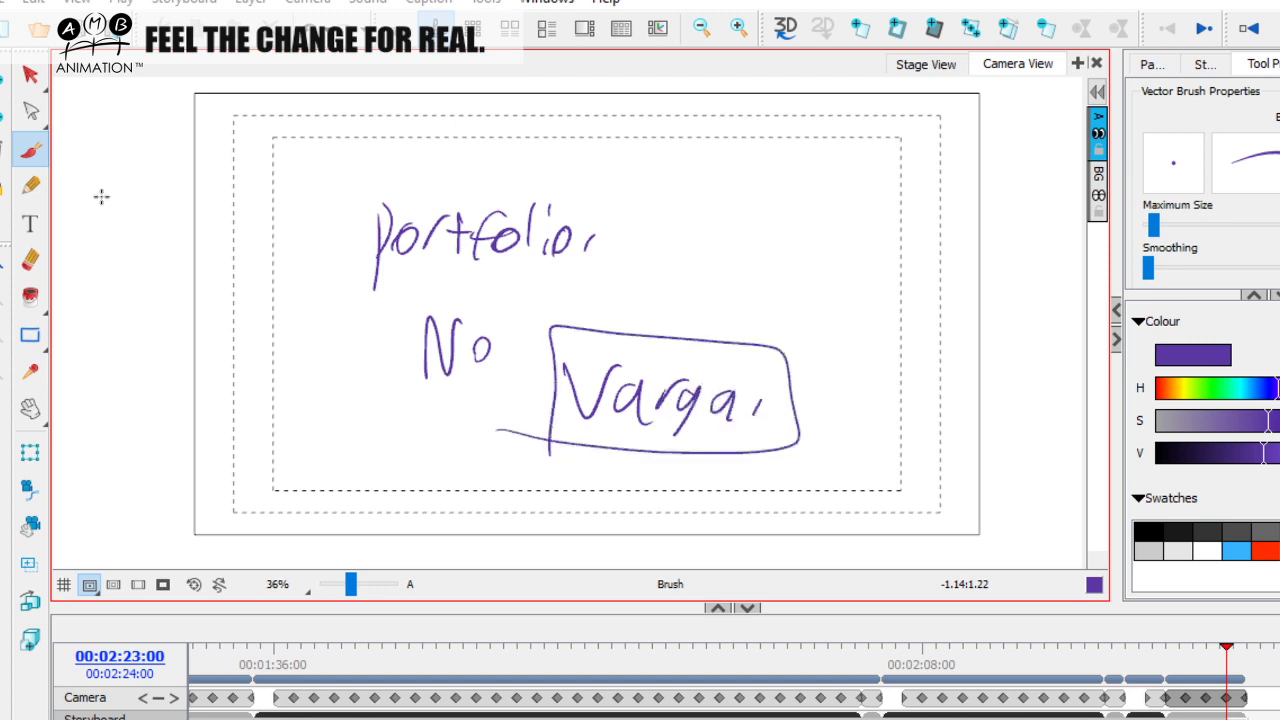
Select the "portfolio" and "No" handwriting together with the boxed name and delete it all
key(alt+s)
click(453, 361)
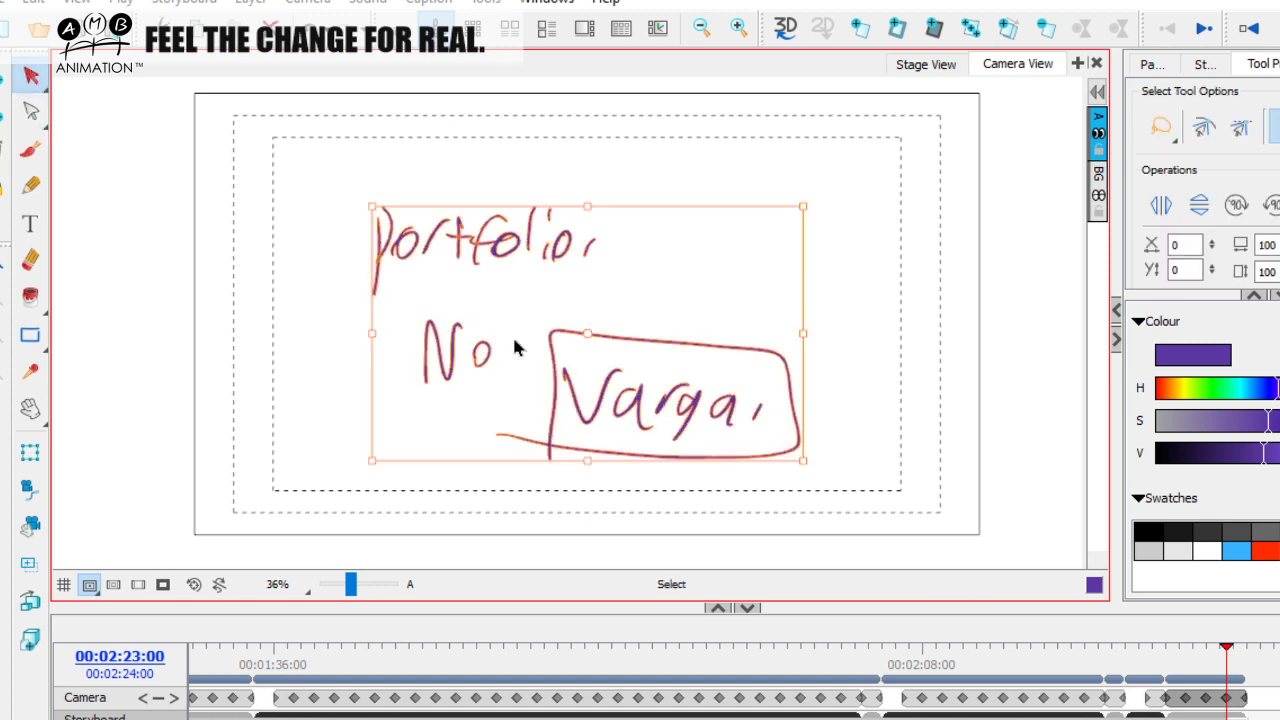
key(Delete)
Draw two curved arrows slanting inward from either side of the frame and outline their triangular heads again
click(31, 149)
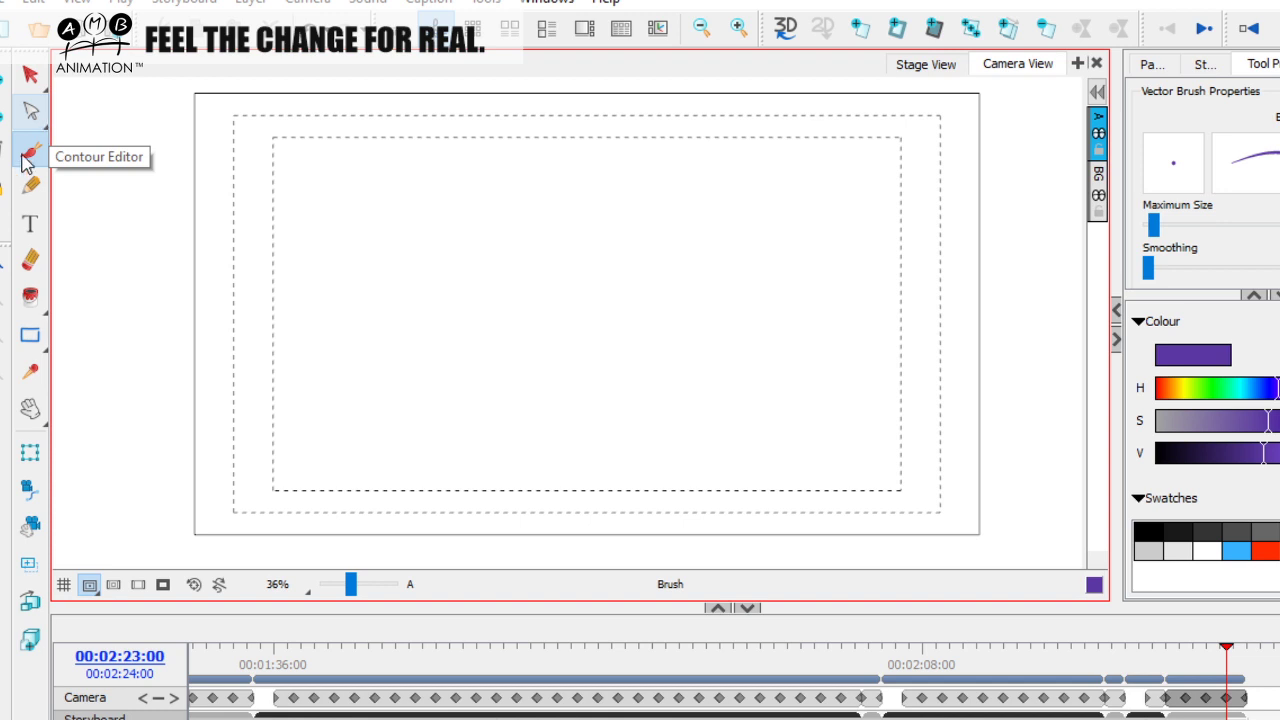
mouse_move(226, 268)
mouse_down()
mouse_move(366, 334)
mouse_move(354, 303)
mouse_up()
mouse_move(787, 246)
mouse_down()
mouse_move(689, 297)
mouse_move(683, 321)
mouse_up()
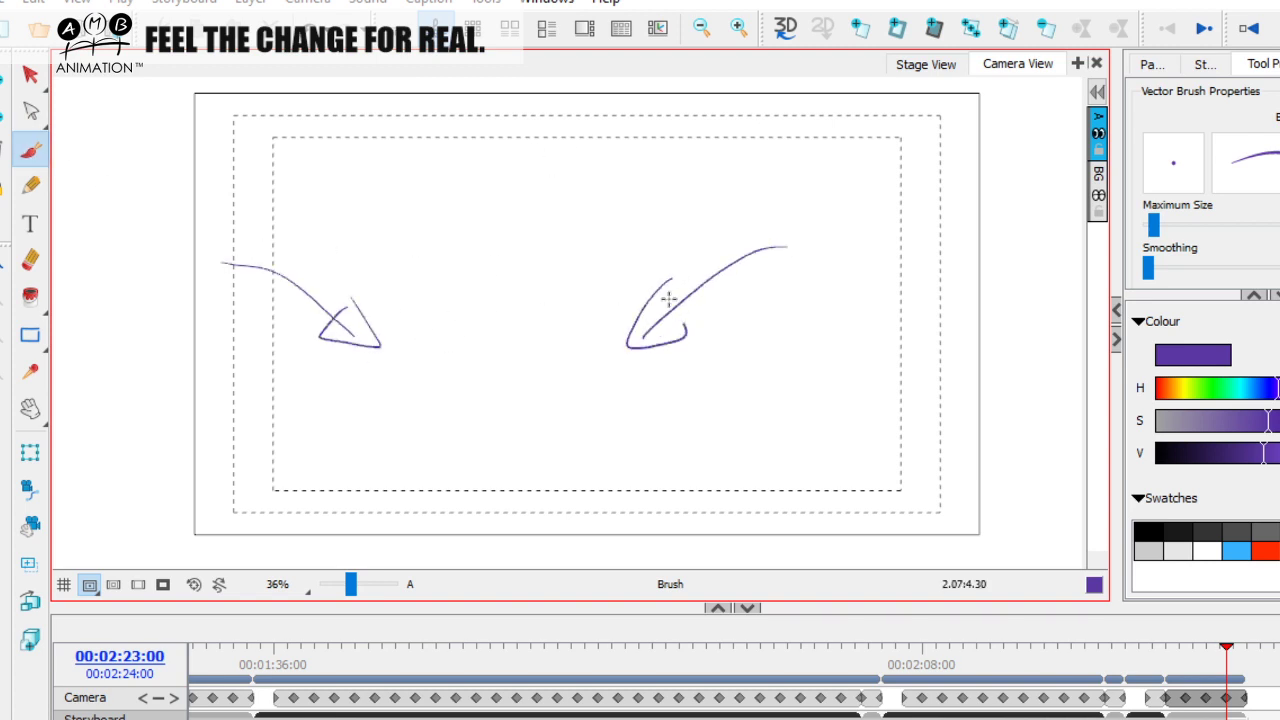
drag(340, 294, 345, 296)
mouse_move(655, 283)
mouse_down()
mouse_move(616, 338)
mouse_move(656, 284)
mouse_up()
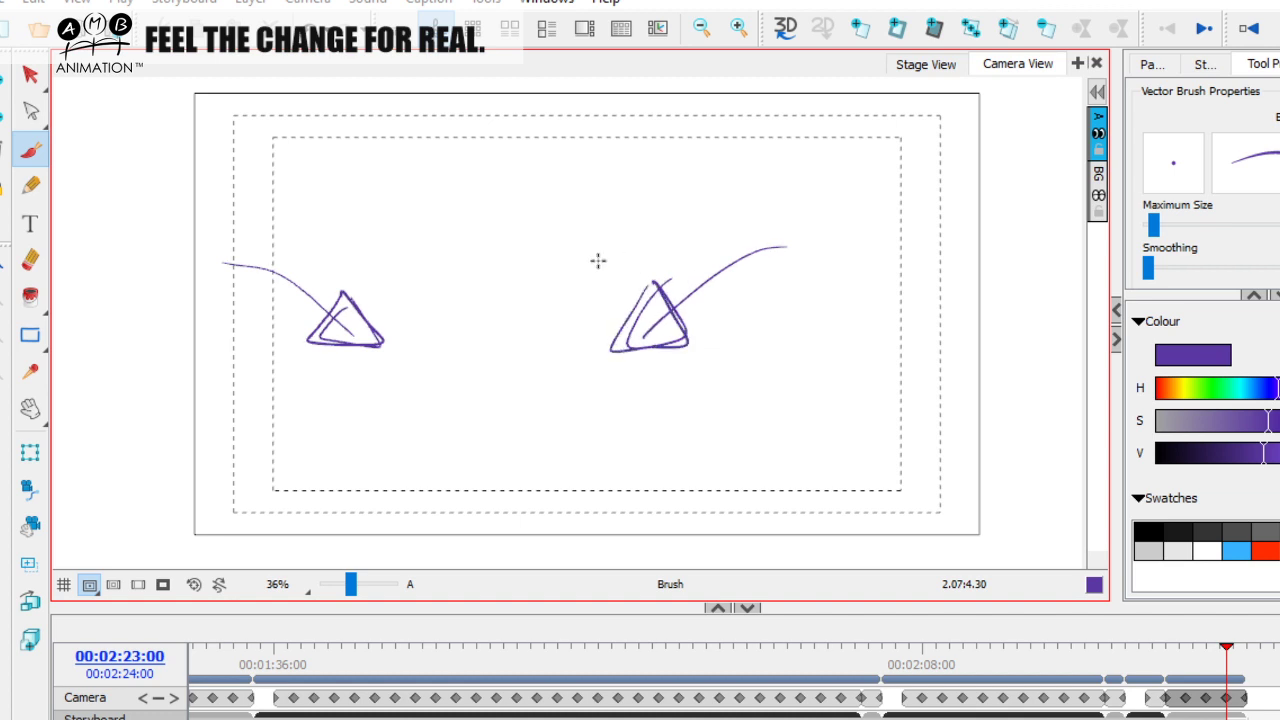
Select both curved arrows with their triangular heads and delete them
click(30, 75)
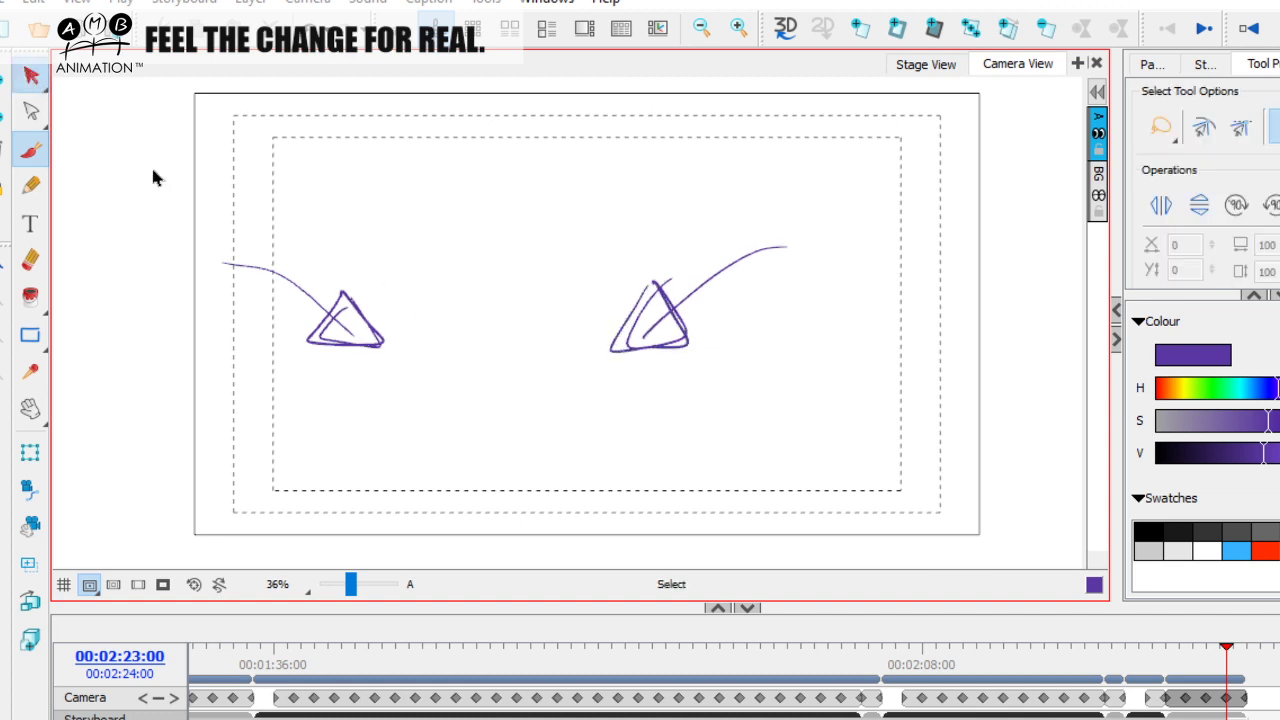
click(676, 338)
key(Delete)
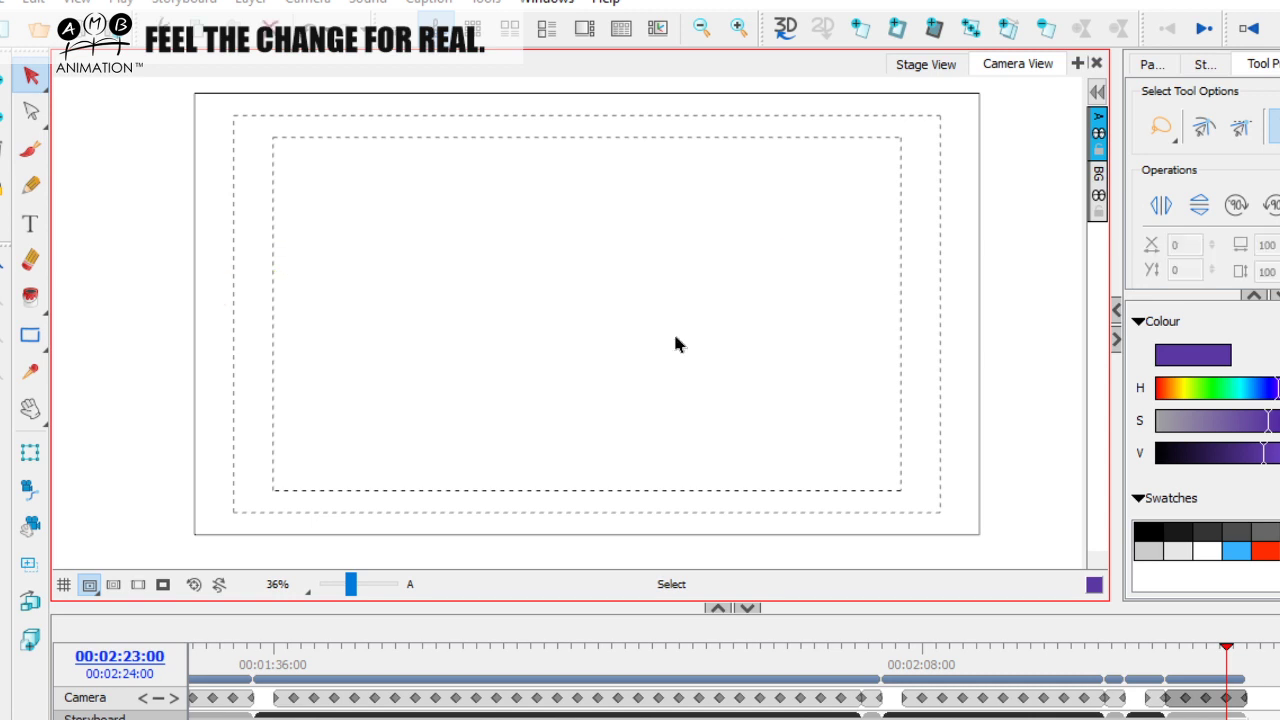
Handwrite "Software" with the brush across the upper middle of the frame
key(alt+b)
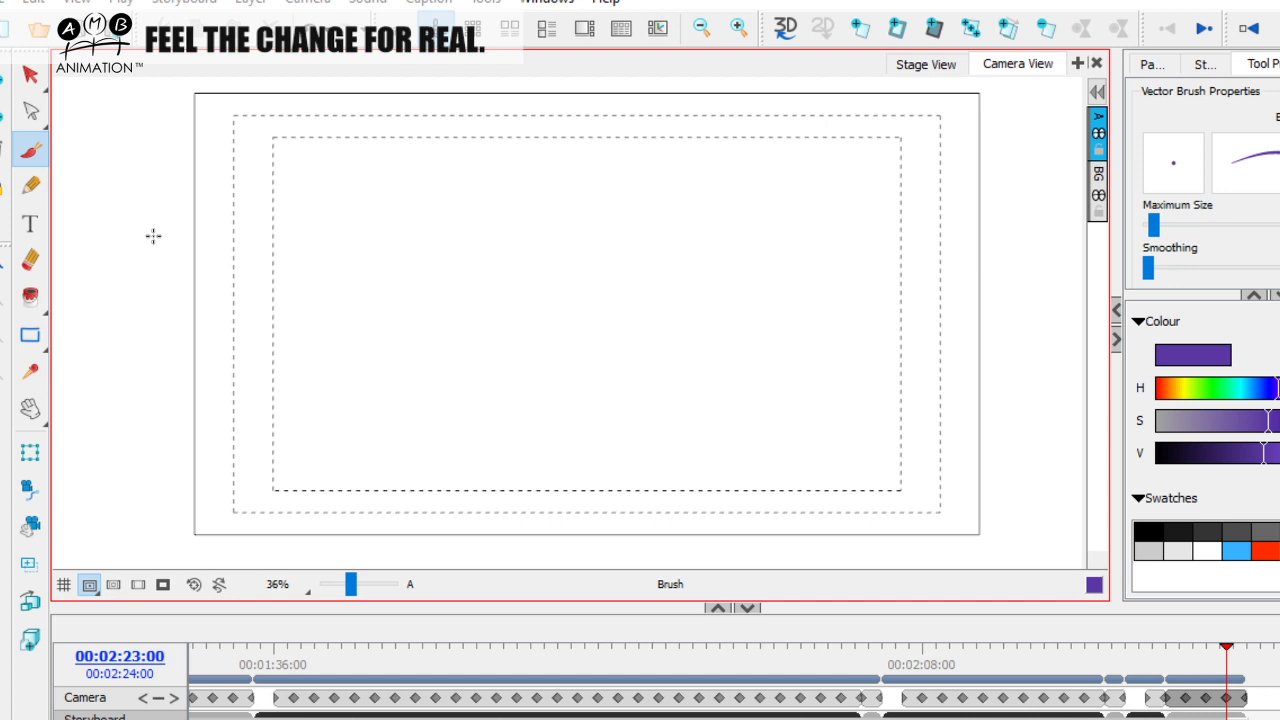
drag(388, 243, 423, 286)
drag(476, 236, 452, 285)
mouse_move(444, 262)
mouse_down()
mouse_move(560, 241)
mouse_move(603, 261)
mouse_move(628, 212)
mouse_up()
drag(636, 228, 671, 234)
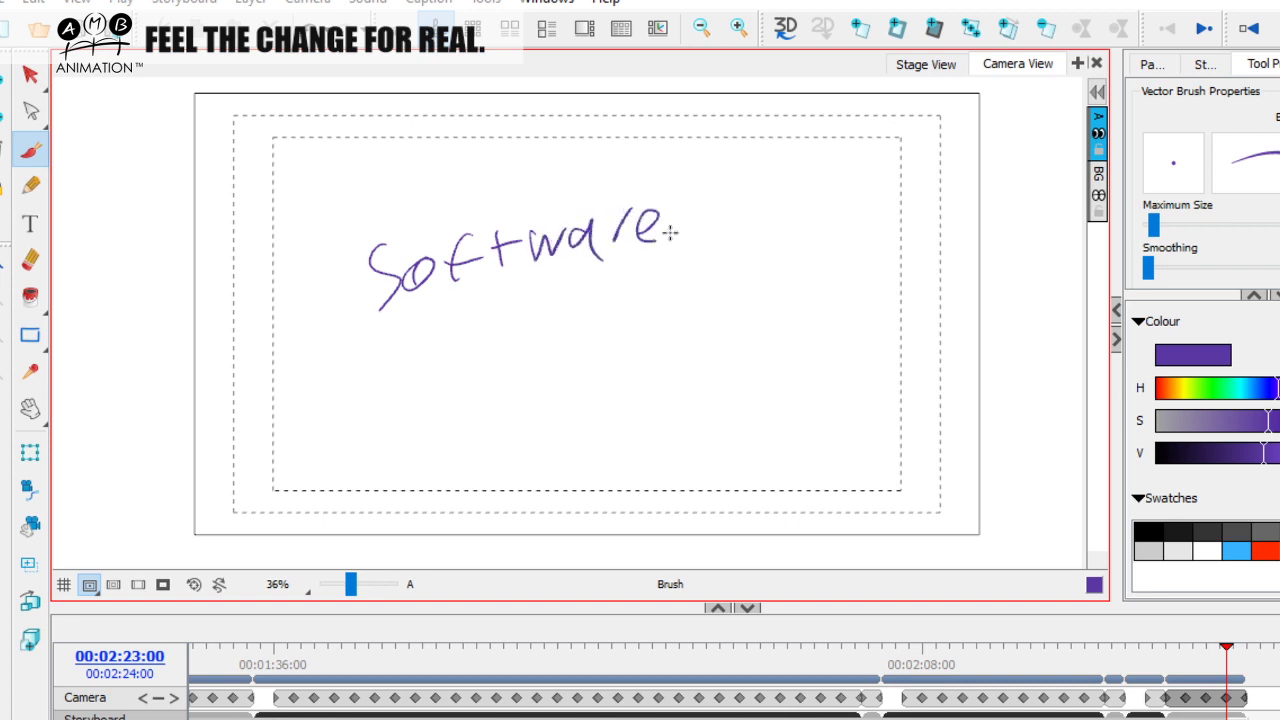
Draw an arrow from each side pointing beneath "Software", and handwrite "drawing" between them with a line above and below
drag(258, 248, 428, 335)
drag(358, 326, 421, 320)
mouse_move(748, 205)
mouse_down()
mouse_move(632, 302)
mouse_move(667, 313)
mouse_up()
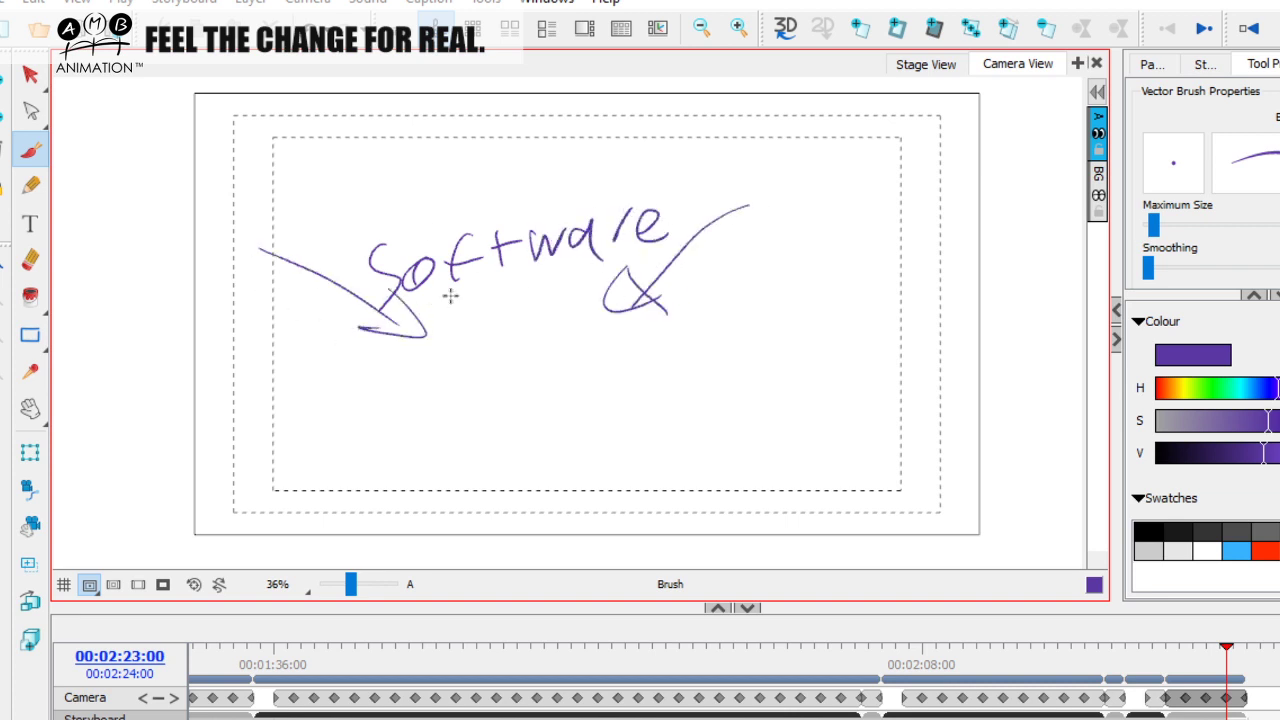
mouse_move(447, 354)
mouse_down()
mouse_move(467, 324)
mouse_move(481, 372)
mouse_move(550, 355)
mouse_move(588, 326)
mouse_move(600, 354)
mouse_move(649, 354)
mouse_move(659, 333)
mouse_move(623, 392)
mouse_up()
drag(395, 381, 689, 366)
drag(682, 320, 508, 302)
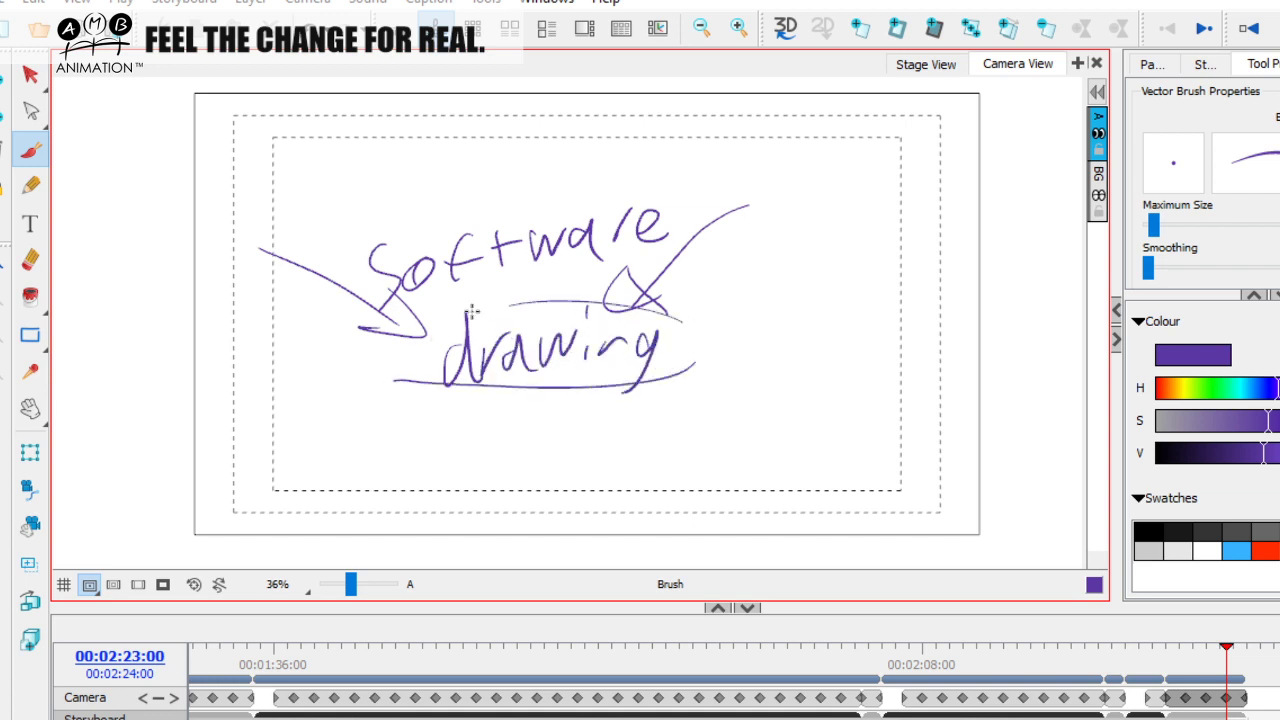
Select the "Software" and "drawing" handwriting with its arrows and lines, and delete everything
click(30, 75)
key(ctrl+a)
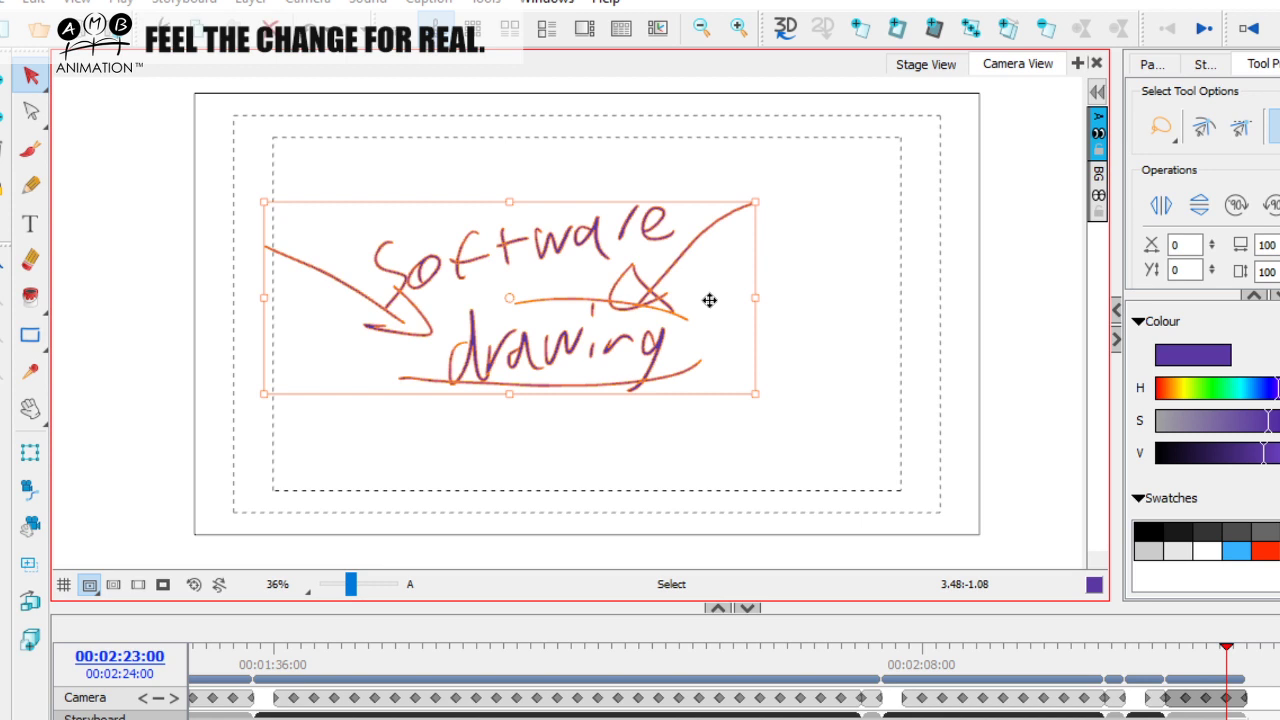
key(Delete)
Handwrite "12 laws." near the top of the frame
click(30, 149)
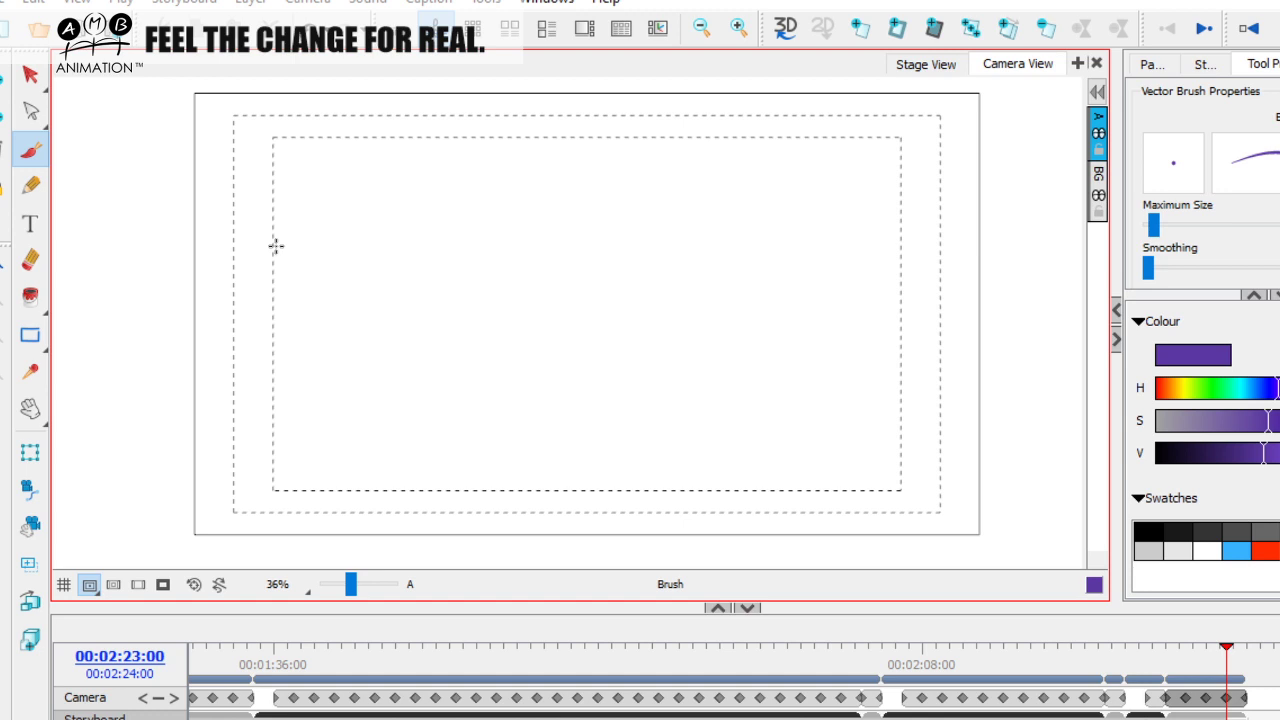
drag(355, 172, 355, 243)
mouse_move(362, 178)
mouse_down()
mouse_move(377, 211)
mouse_move(406, 228)
mouse_up()
drag(466, 152, 464, 226)
mouse_move(502, 184)
mouse_down()
mouse_move(505, 208)
mouse_move(543, 180)
mouse_move(591, 194)
mouse_up()
click(600, 199)
Draw two inward arrows and four horizontal lines beneath "12 laws.", and add a large check mark beside the text
mouse_move(278, 230)
mouse_down()
mouse_move(320, 277)
mouse_move(372, 255)
mouse_up()
drag(320, 262, 334, 292)
mouse_move(655, 255)
mouse_down()
mouse_move(555, 250)
mouse_move(580, 270)
mouse_up()
drag(346, 267, 544, 266)
drag(361, 304, 563, 301)
drag(364, 333, 580, 335)
mouse_move(372, 377)
mouse_down()
mouse_move(537, 383)
mouse_move(445, 403)
mouse_up()
drag(620, 163, 754, 102)
Select the "12 laws." text with its arrows, lines and check mark, and delete it all
key(alt+s)
key(ctrl+a)
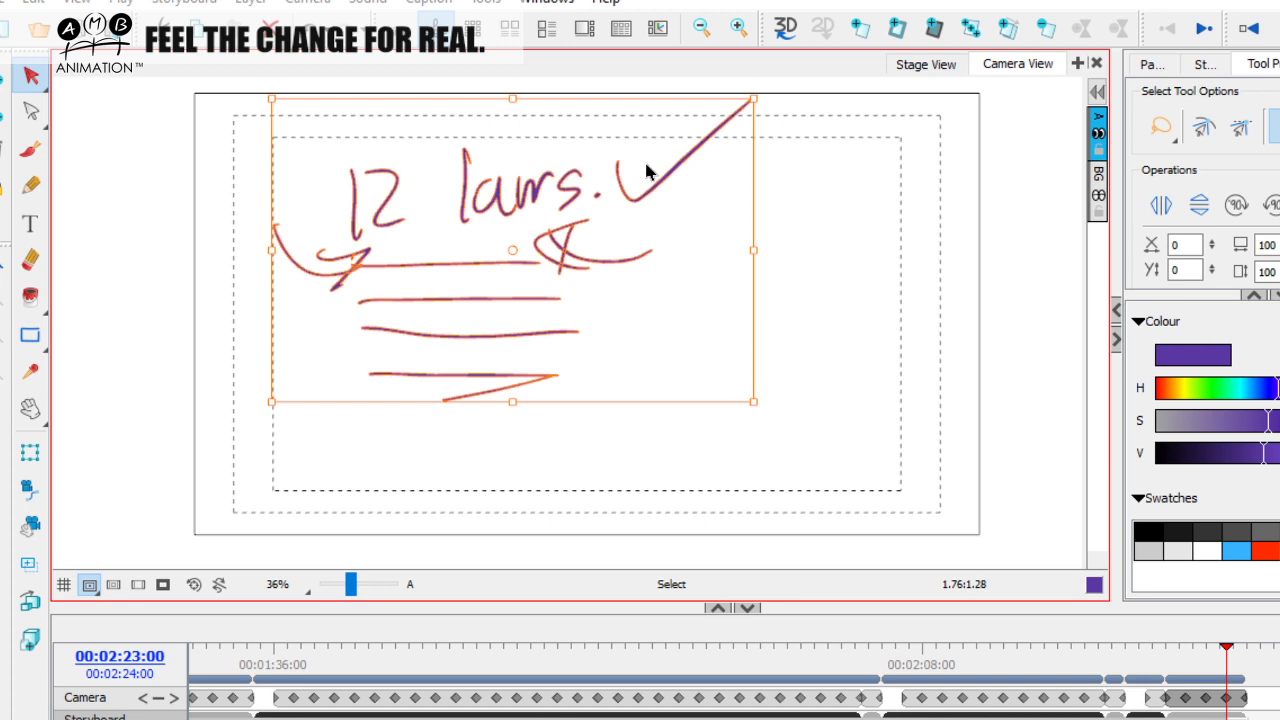
key(Delete)
Handwrite "Anatomy." near the top of the frame and enclose it in a hand-drawn box
click(30, 149)
mouse_move(364, 233)
mouse_down()
mouse_move(406, 233)
mouse_move(403, 205)
mouse_up()
mouse_move(421, 198)
mouse_down()
mouse_move(465, 228)
mouse_move(514, 188)
mouse_move(549, 198)
mouse_move(538, 185)
mouse_move(525, 196)
mouse_move(551, 207)
mouse_move(569, 191)
mouse_move(650, 212)
mouse_up()
click(660, 198)
mouse_move(306, 225)
mouse_down()
mouse_move(372, 233)
mouse_move(323, 157)
mouse_move(333, 250)
mouse_up()
Draw heavy arrows from the upper left and upper right pointing at the boxed "Anatomy." text
drag(265, 147, 300, 180)
mouse_move(800, 117)
mouse_down()
mouse_move(699, 146)
mouse_move(740, 175)
mouse_up()
drag(295, 140, 288, 190)
drag(210, 98, 330, 195)
mouse_move(745, 145)
mouse_down()
mouse_move(715, 178)
mouse_move(815, 104)
mouse_up()
Select the boxed "Anatomy." text and its arrows and delete them
click(30, 75)
click(483, 227)
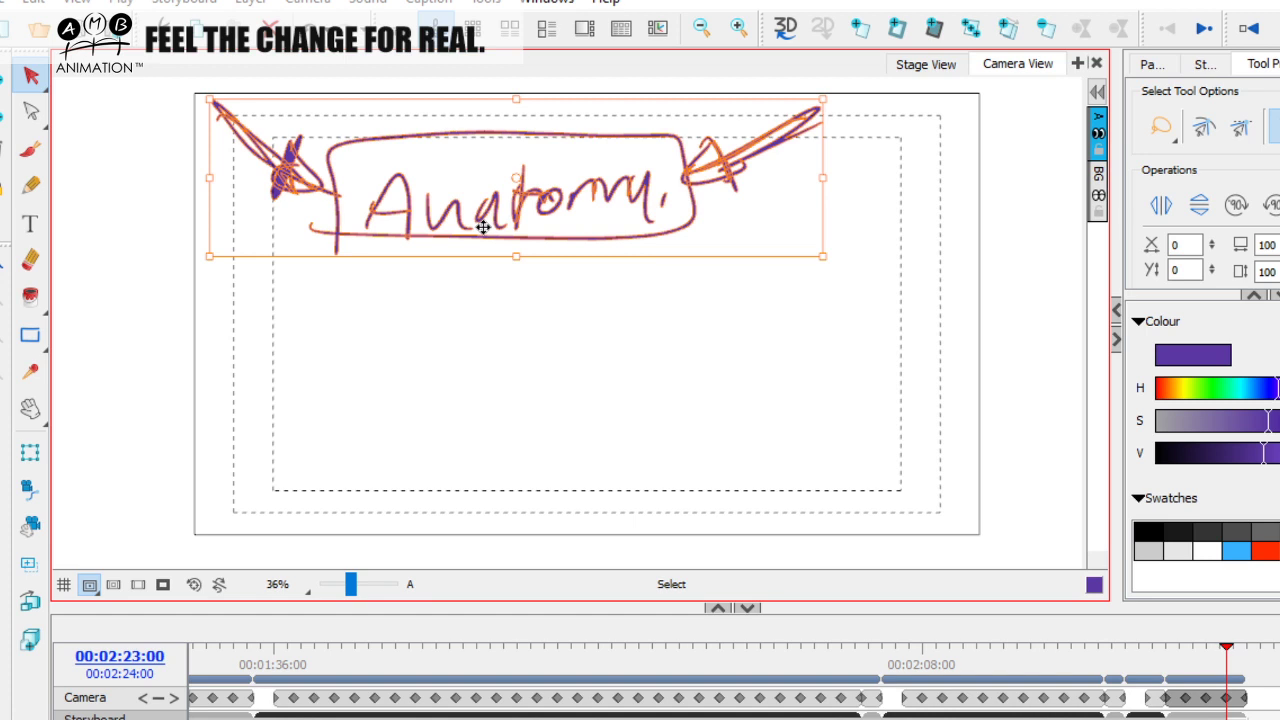
key(Delete)
Handwrite "Boutique" in the upper part of the frame, and select and delete the word
click(30, 150)
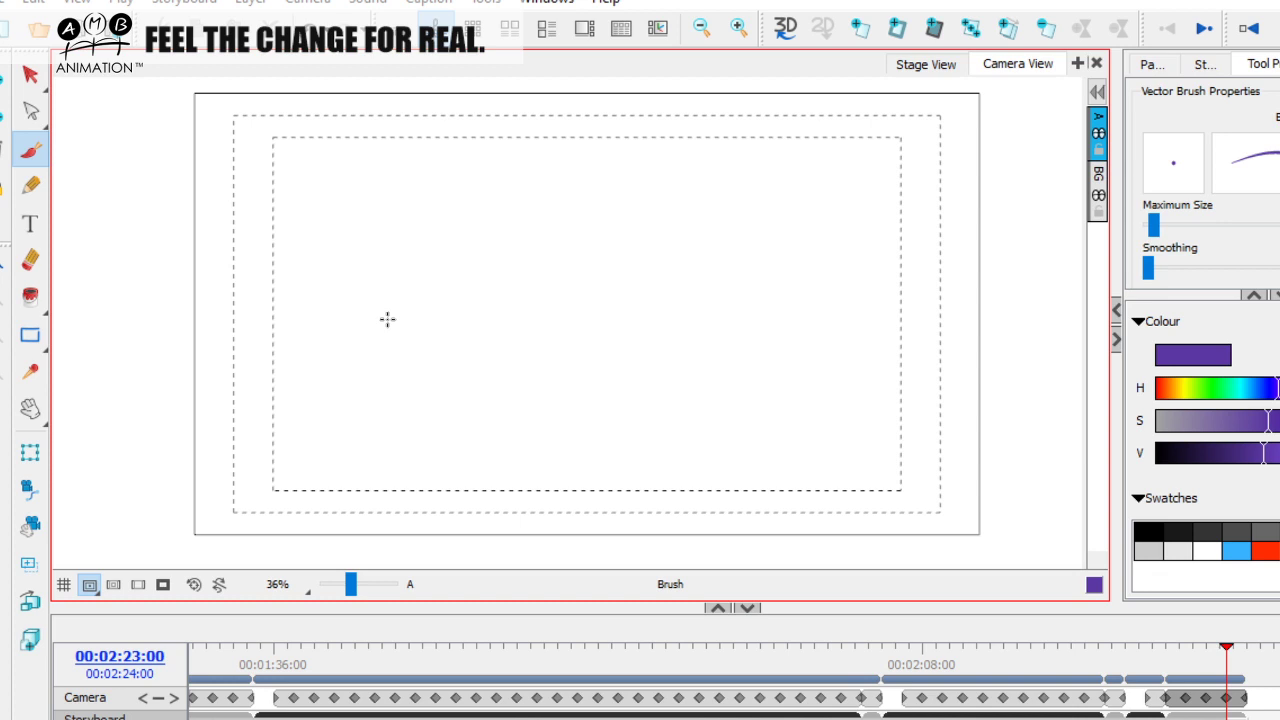
mouse_move(387, 230)
mouse_down()
mouse_move(535, 240)
mouse_move(574, 213)
mouse_up()
click(30, 75)
click(470, 249)
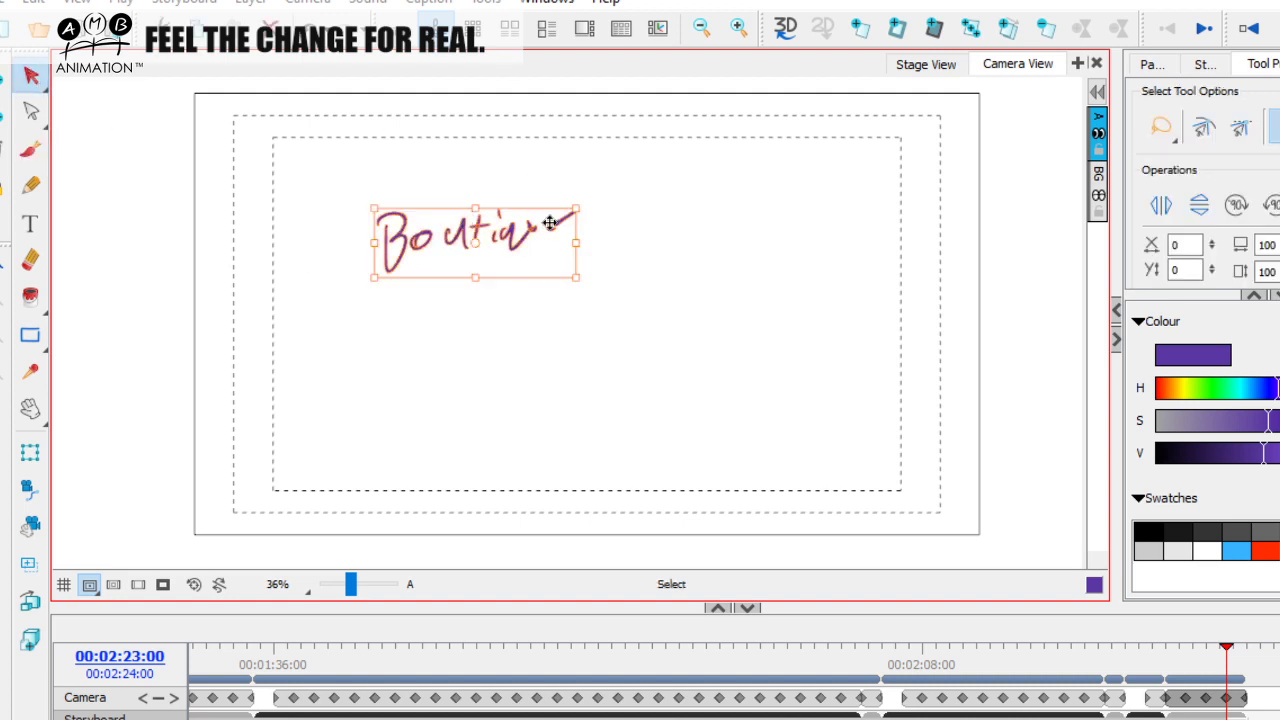
key(Delete)
Handwrite "Real advice." at the top of the frame and "In" just beneath it
click(30, 149)
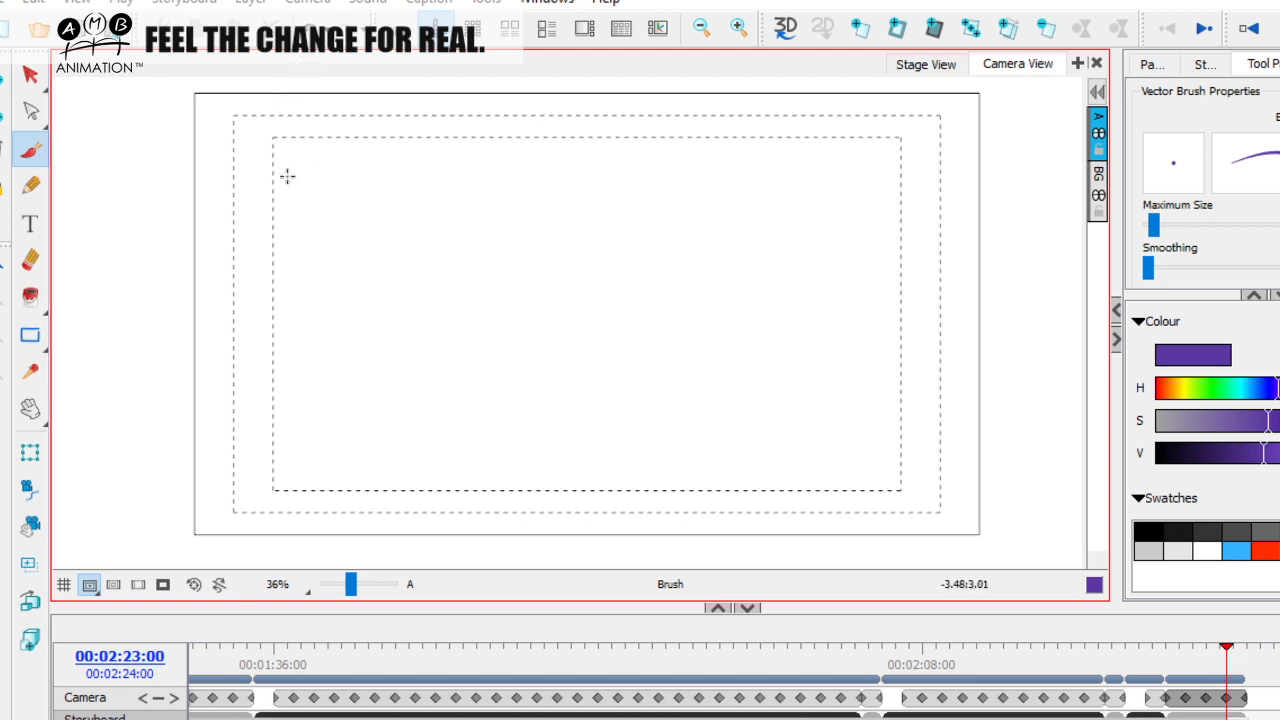
mouse_move(337, 186)
mouse_down()
mouse_move(337, 218)
mouse_move(373, 222)
mouse_up()
mouse_move(356, 122)
mouse_down()
mouse_move(357, 163)
mouse_move(404, 156)
mouse_up()
drag(406, 146, 428, 154)
mouse_move(428, 108)
mouse_down()
mouse_move(468, 150)
mouse_move(507, 140)
mouse_move(513, 117)
mouse_move(522, 148)
mouse_up()
mouse_move(526, 124)
mouse_down()
mouse_move(556, 122)
mouse_move(552, 146)
mouse_move(579, 146)
mouse_up()
mouse_move(590, 138)
mouse_down()
mouse_move(604, 128)
mouse_move(617, 146)
mouse_up()
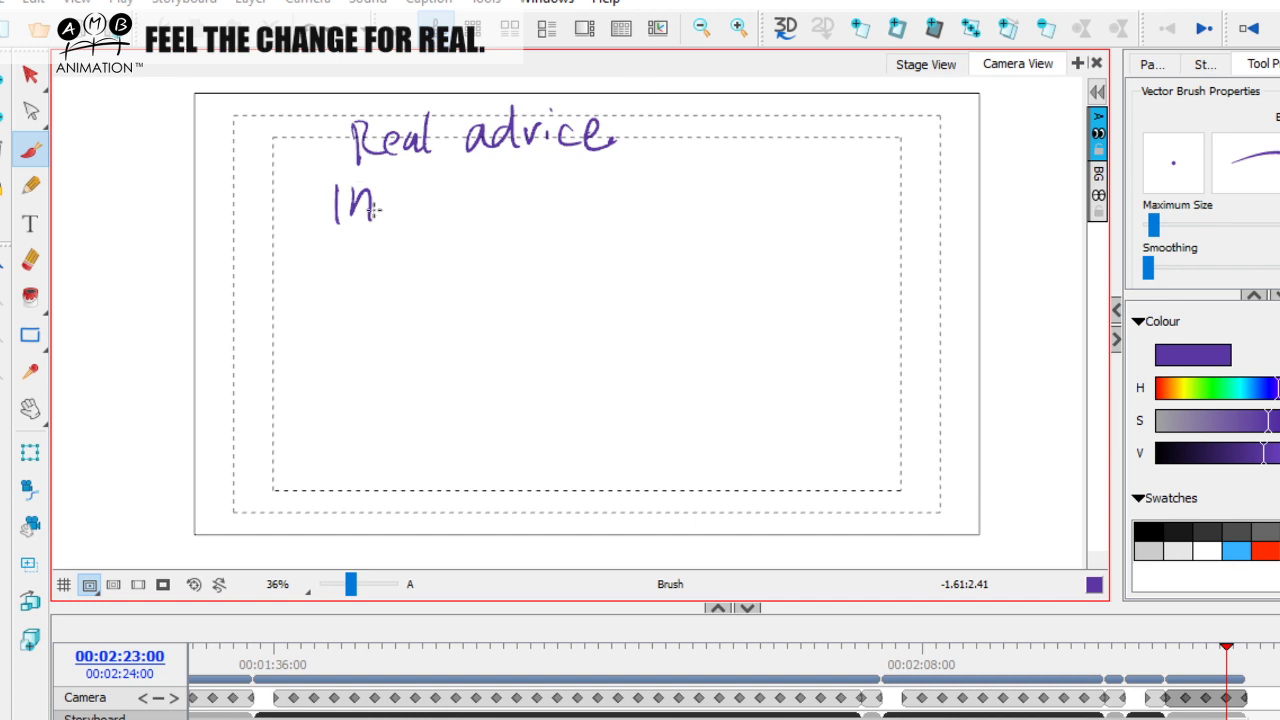
Write "contact." over the "In" and handwrite "50 companies" on the line below
mouse_move(333, 188)
mouse_down()
mouse_move(355, 214)
mouse_move(395, 195)
mouse_move(404, 209)
mouse_move(470, 183)
mouse_move(500, 189)
mouse_up()
click(517, 197)
mouse_move(352, 249)
mouse_down()
mouse_move(393, 250)
mouse_move(493, 262)
mouse_move(542, 240)
mouse_move(621, 262)
mouse_up()
click(607, 225)
Scribble a "3" and a "5" at the frame's left edge, and handwrite a boxed "10" beside them
mouse_move(157, 325)
mouse_down()
mouse_move(179, 387)
mouse_move(225, 431)
mouse_move(200, 462)
mouse_up()
mouse_move(335, 388)
mouse_down()
mouse_move(337, 457)
mouse_move(362, 395)
mouse_up()
mouse_move(297, 455)
mouse_down()
mouse_move(320, 397)
mouse_move(312, 448)
mouse_up()
key(ctrl+l)
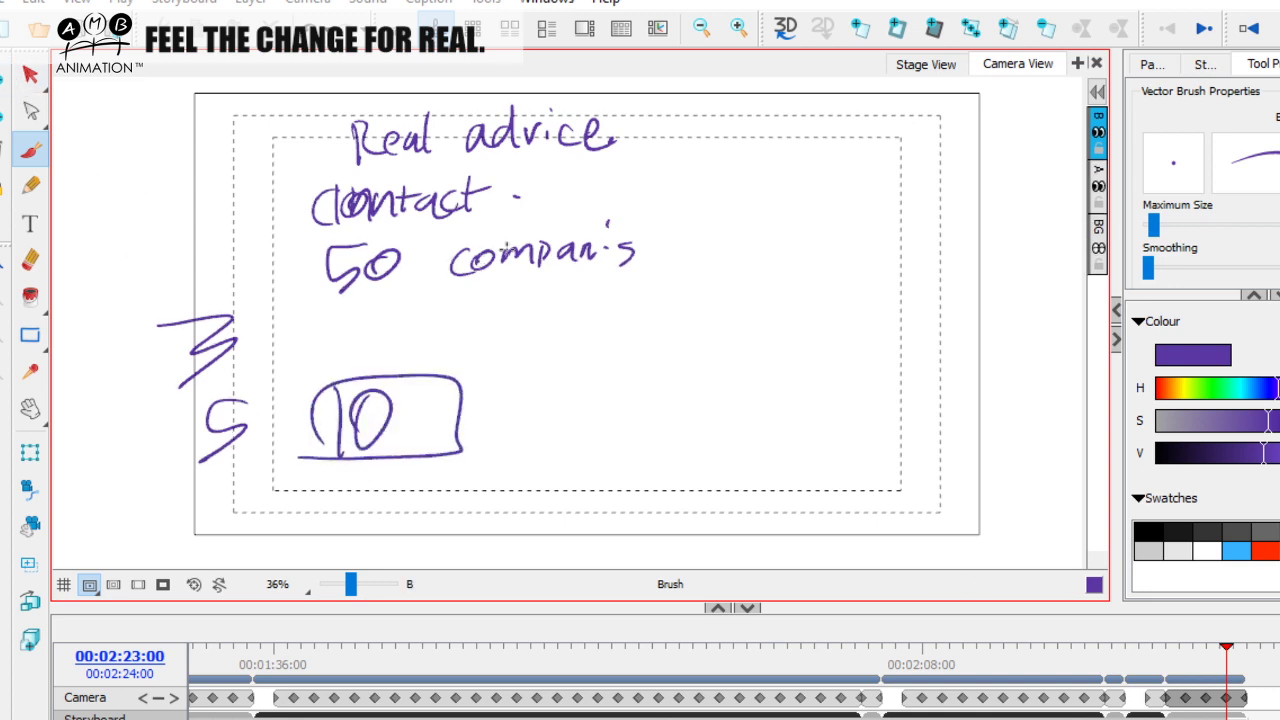
click(30, 75)
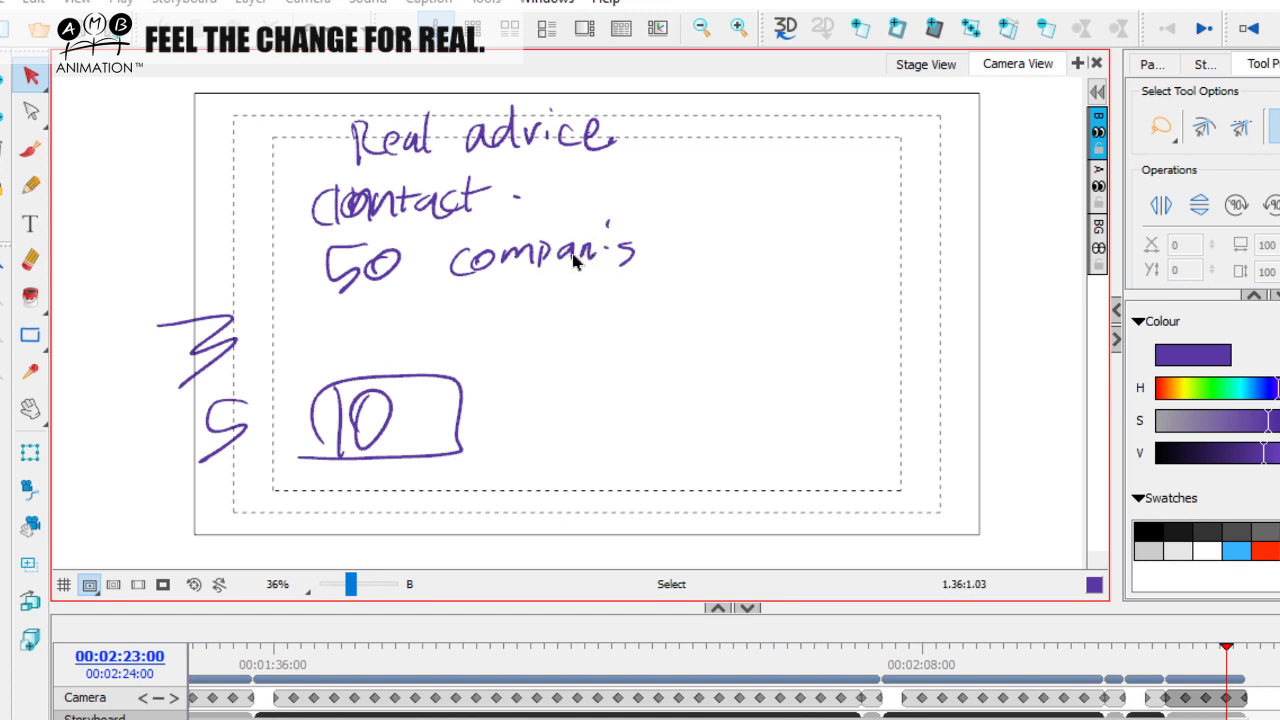
key(Return)
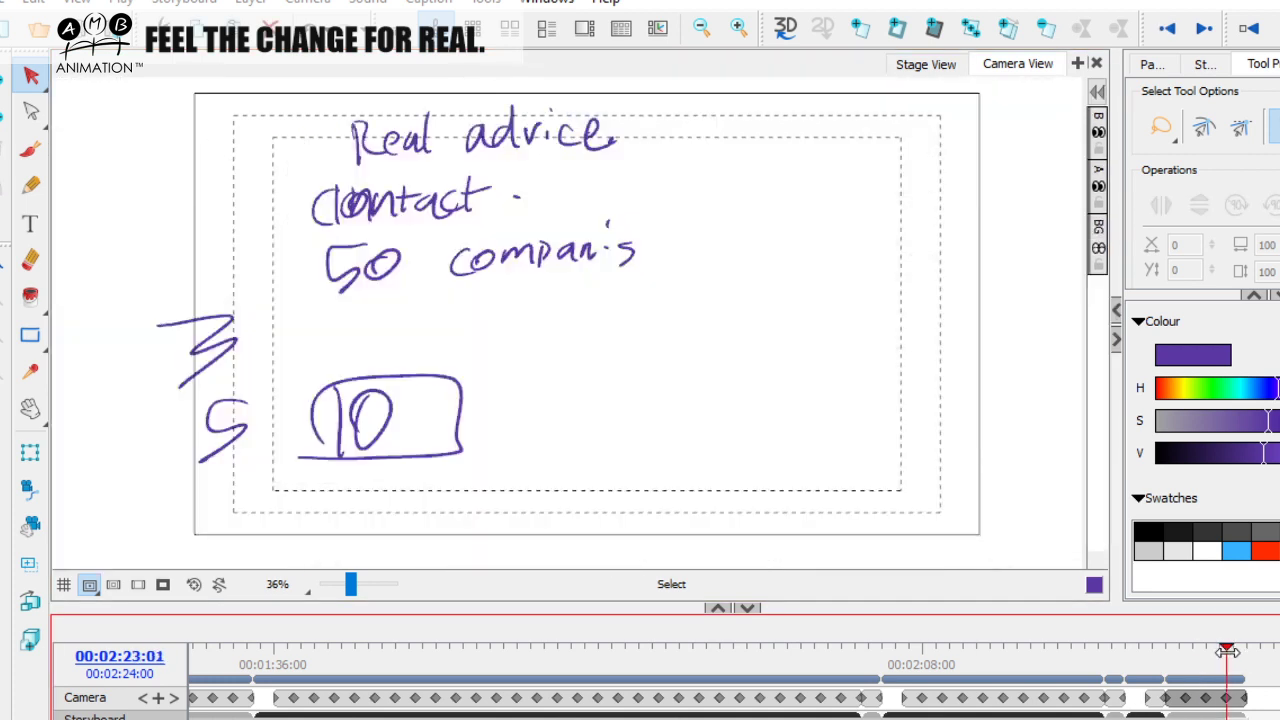
click(550, 262)
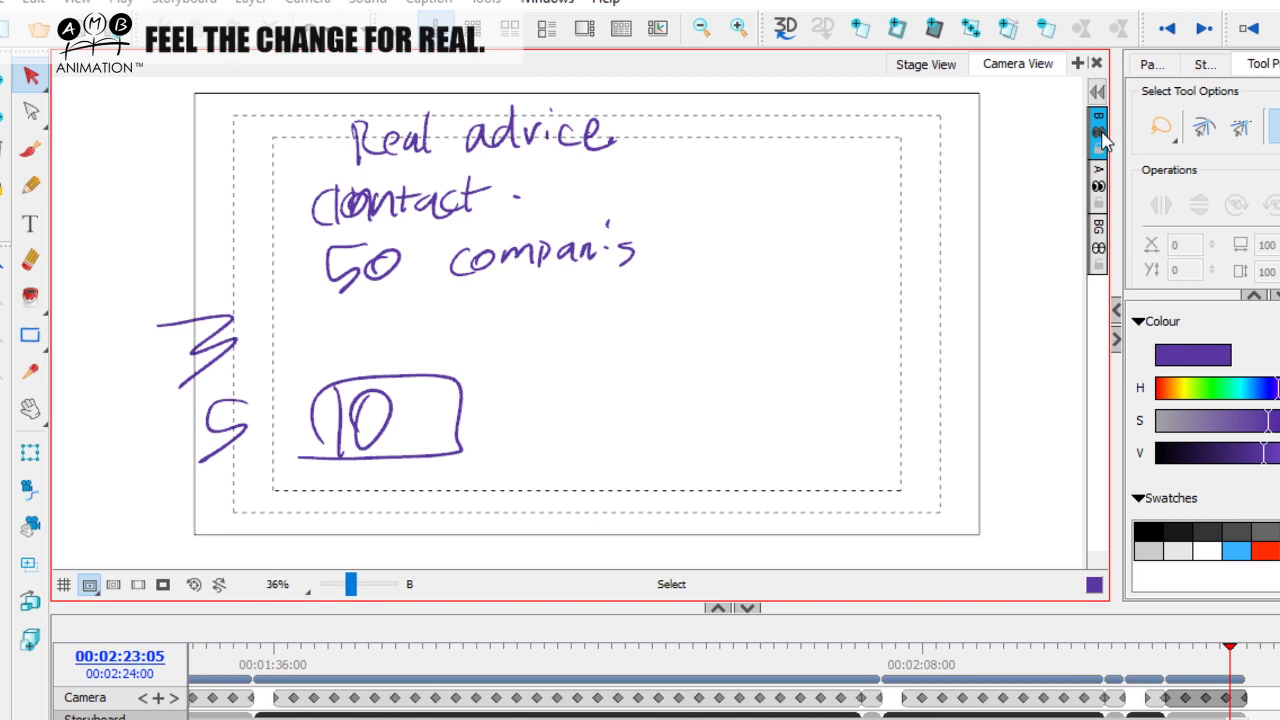
Toggle layer A's visibility to check its contents, delete the extra layer B, and clear all the handwriting from layer A
click(1098, 186)
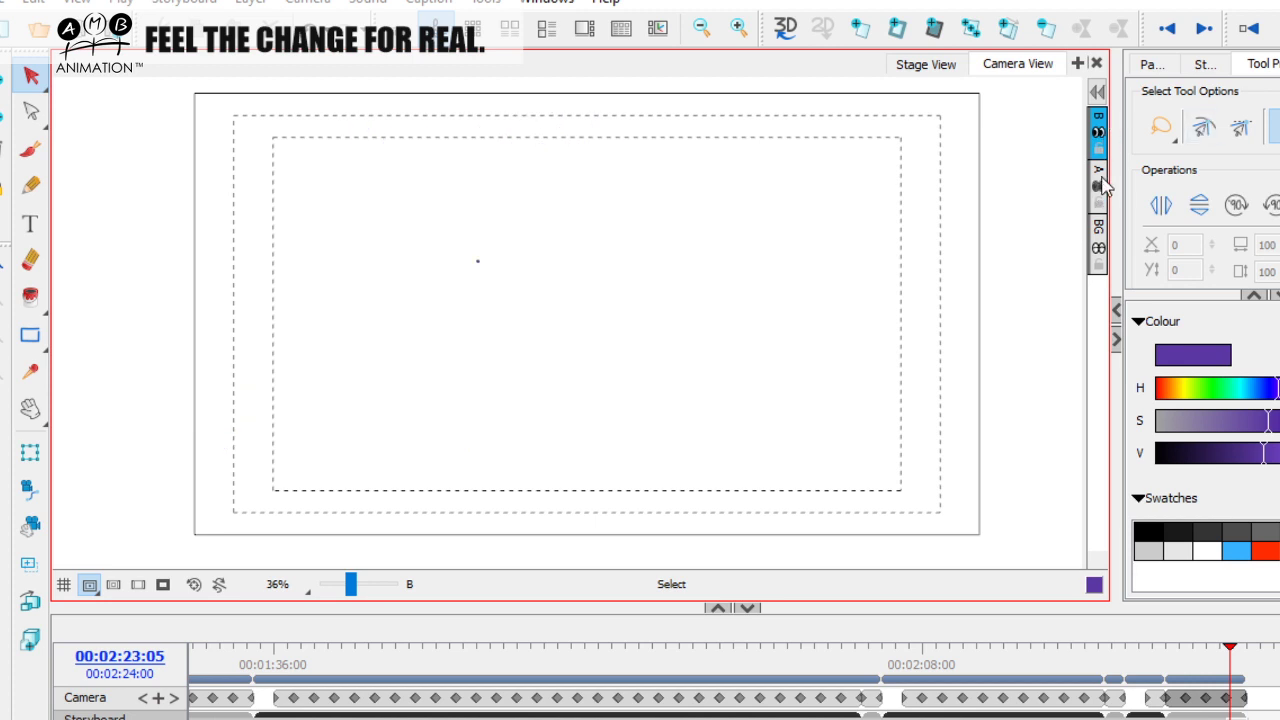
click(1099, 188)
right_click(1102, 120)
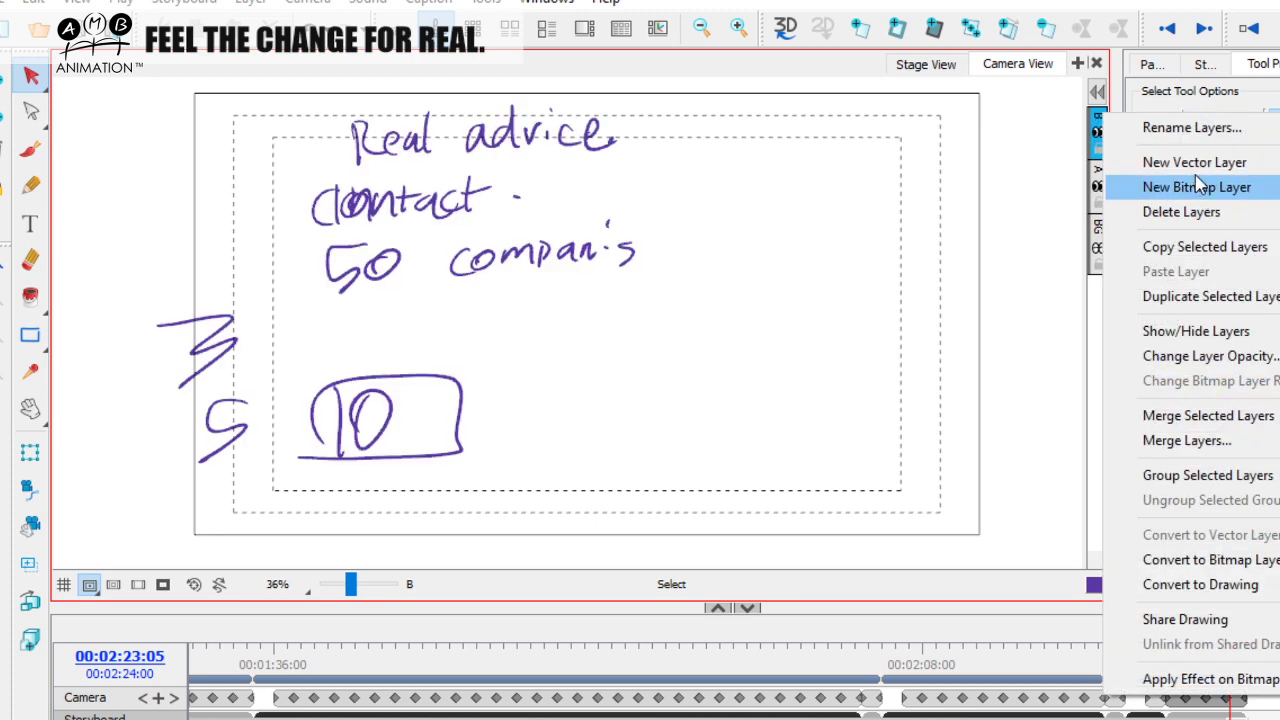
click(1182, 212)
key(ctrl+a)
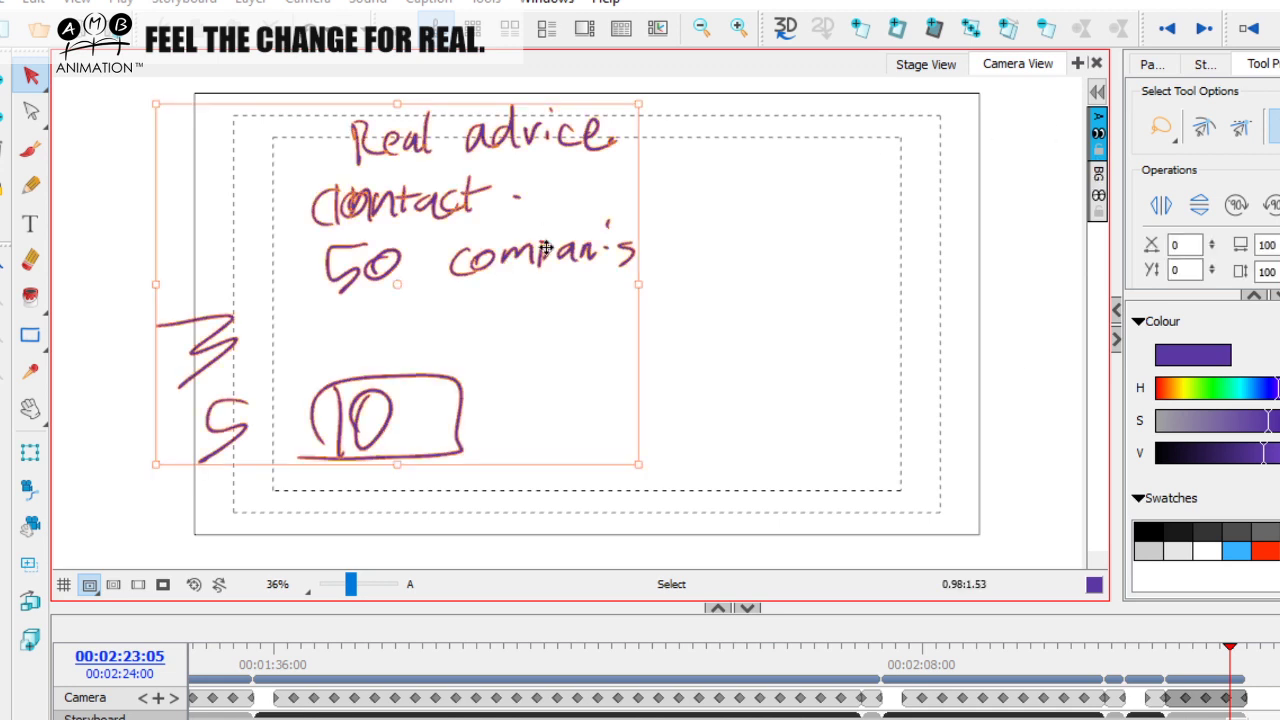
key(Delete)
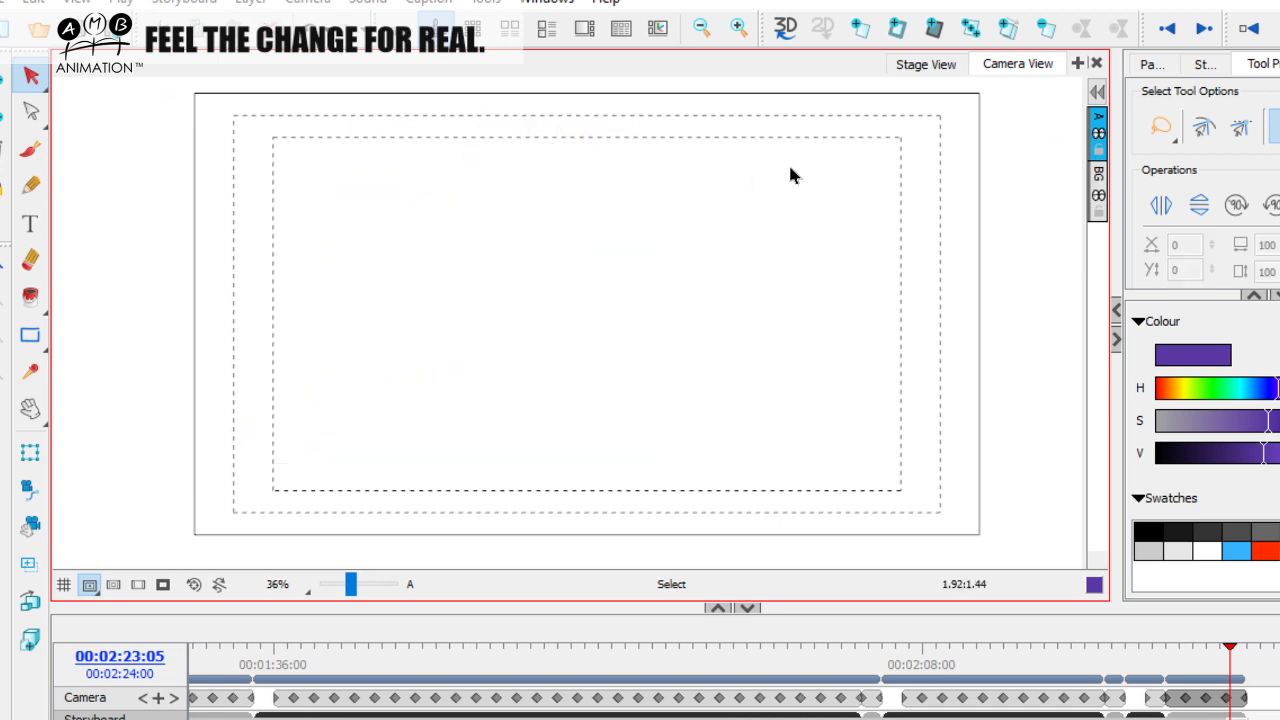
Handwrite "are", a circled "S" with an arrow pointing at it, and "common" beneath the circle
click(30, 149)
mouse_move(371, 218)
mouse_down()
mouse_move(428, 206)
mouse_move(431, 230)
mouse_move(509, 240)
mouse_up()
drag(640, 232, 596, 284)
drag(583, 214, 582, 287)
mouse_move(519, 140)
mouse_down()
mouse_move(570, 205)
mouse_move(590, 206)
mouse_up()
mouse_move(487, 351)
mouse_down()
mouse_move(622, 338)
mouse_move(752, 346)
mouse_up()
drag(781, 345, 785, 333)
Draw four arrows with triangular heads fanning out to the right of the circled "S" and the word "common"
mouse_move(603, 194)
mouse_down()
mouse_move(666, 174)
mouse_move(775, 215)
mouse_move(770, 238)
mouse_up()
mouse_move(637, 243)
mouse_down()
mouse_move(759, 287)
mouse_move(740, 290)
mouse_up()
mouse_move(640, 270)
mouse_down()
mouse_move(791, 328)
mouse_move(770, 340)
mouse_up()
mouse_move(586, 330)
mouse_down()
mouse_move(774, 431)
mouse_move(742, 380)
mouse_up()
drag(820, 160, 783, 162)
Draw a heavy curved arrow arching over "are" toward the circled "S", and handwrite "10" with an arrow to "50" at lower left
mouse_move(256, 283)
mouse_down()
mouse_move(538, 160)
mouse_move(560, 212)
mouse_up()
mouse_move(482, 212)
mouse_down()
mouse_move(556, 196)
mouse_move(430, 160)
mouse_move(370, 170)
mouse_move(555, 208)
mouse_move(490, 222)
mouse_up()
mouse_move(300, 342)
mouse_down()
mouse_move(331, 403)
mouse_move(326, 374)
mouse_move(288, 390)
mouse_up()
drag(147, 366, 155, 438)
mouse_move(192, 378)
mouse_down()
mouse_move(198, 402)
mouse_move(272, 404)
mouse_move(258, 424)
mouse_up()
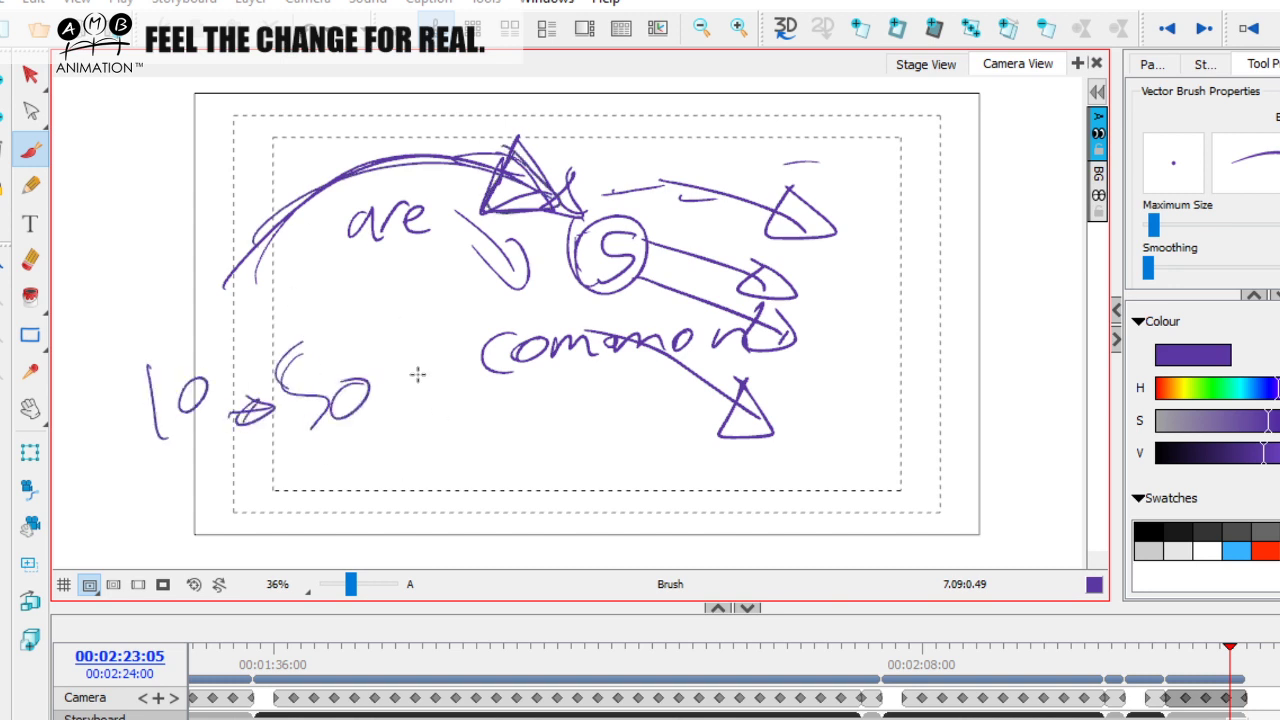
Outline the circled "S" again, arc a line over the fanned arrows, and draw a tall box to their right
drag(592, 214, 600, 218)
mouse_move(522, 148)
mouse_down()
mouse_move(840, 158)
mouse_move(795, 445)
mouse_up()
drag(835, 155, 980, 315)
drag(972, 410, 775, 440)
Select the entire circled "S" diagram and its handwriting, delete it, and activate the Brush tool
click(30, 75)
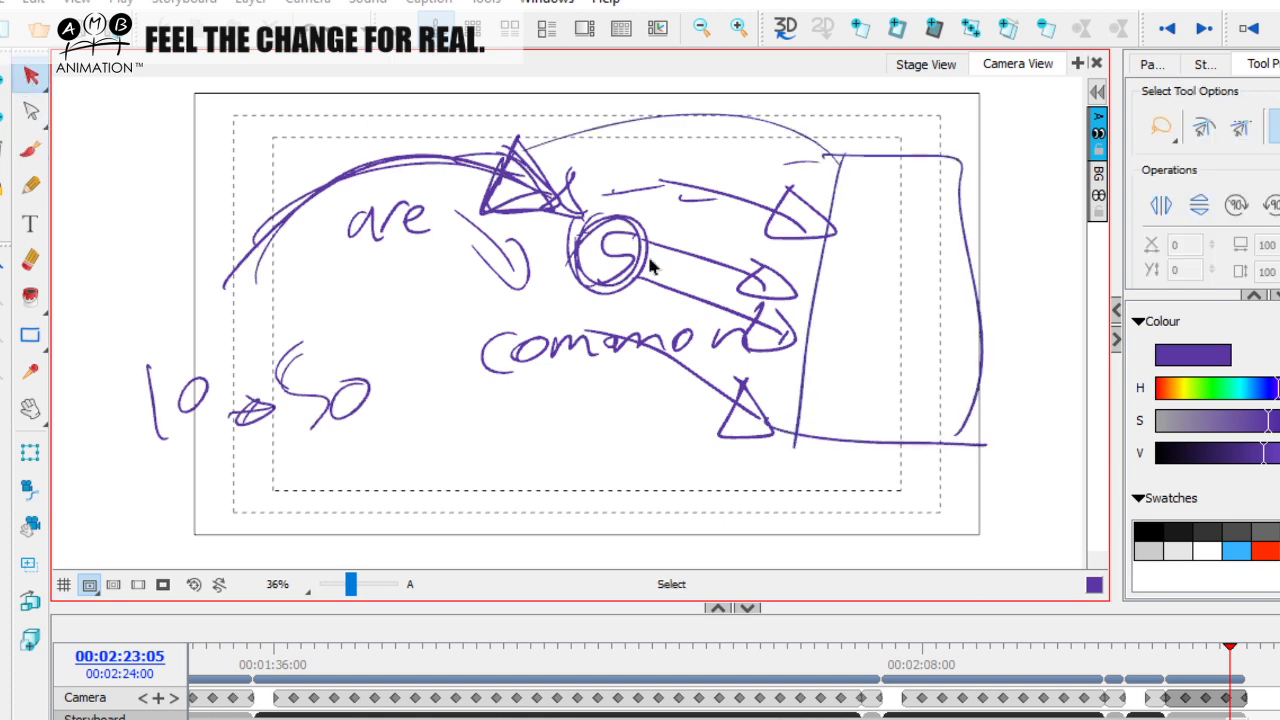
key(ctrl+a)
key(Delete)
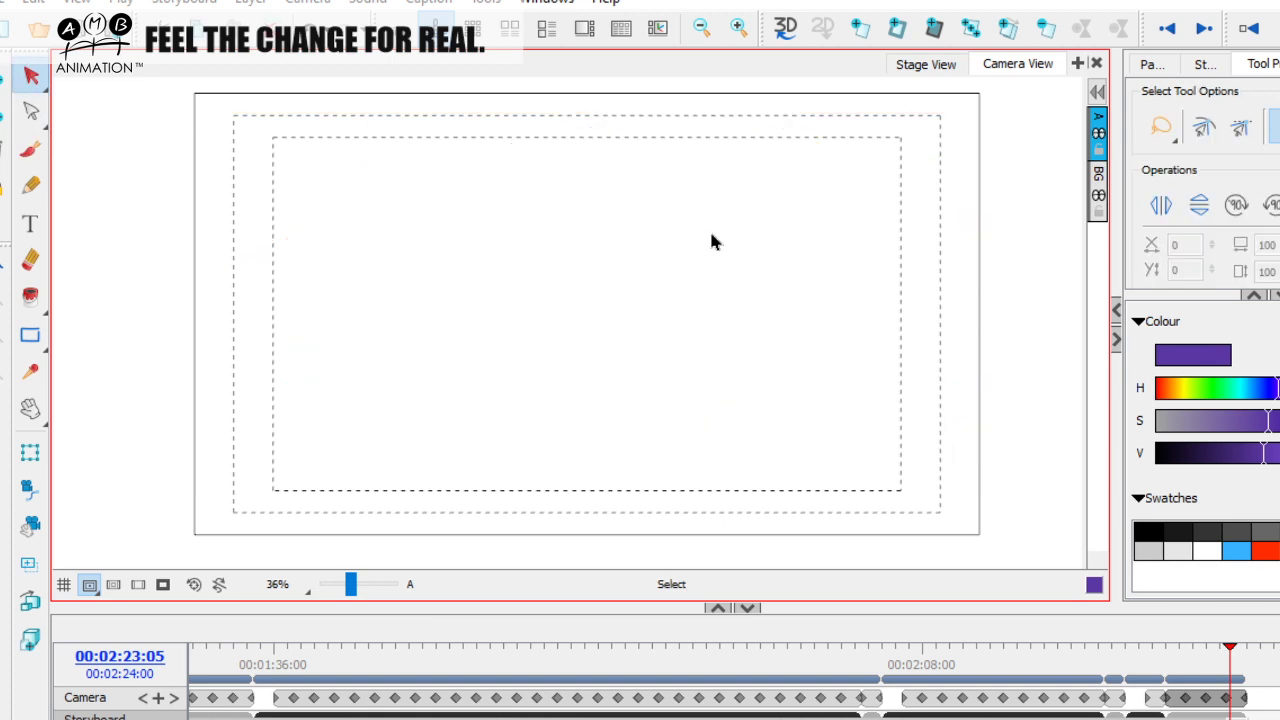
key(alt+b)
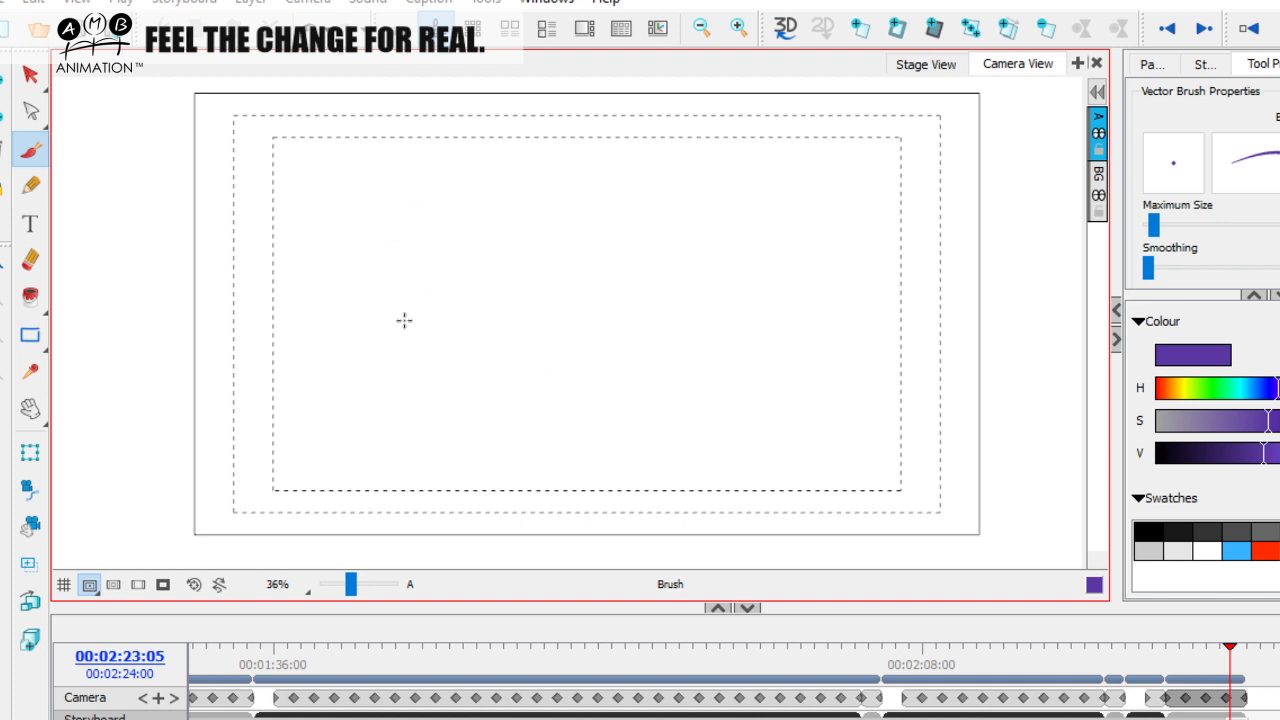
Draw a long diagonal arrow up to the handwritten word "goal", and handwrite "good" below it with a path leading there
mouse_move(426, 383)
mouse_down()
mouse_move(706, 209)
mouse_move(731, 163)
mouse_move(843, 158)
mouse_up()
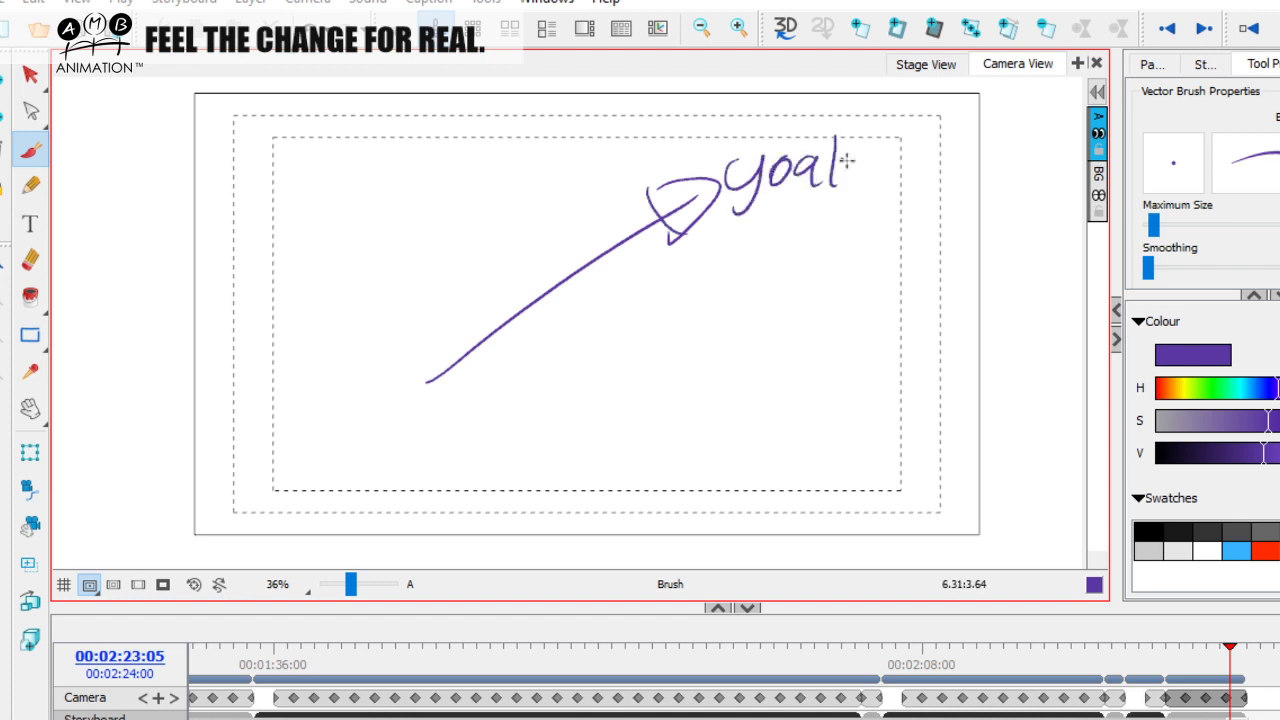
drag(717, 206, 724, 116)
drag(418, 384, 472, 344)
drag(706, 305, 701, 354)
drag(757, 306, 748, 330)
mouse_move(778, 306)
mouse_down()
mouse_move(817, 282)
mouse_move(811, 320)
mouse_up()
click(820, 316)
Handwrite "bad" at the upper left of the diagram and frame the word "goal" with a box
mouse_move(456, 165)
mouse_down()
mouse_move(474, 205)
mouse_move(512, 214)
mouse_up()
mouse_move(538, 170)
mouse_down()
mouse_move(533, 190)
mouse_move(560, 210)
mouse_up()
drag(565, 166, 570, 180)
mouse_move(712, 112)
mouse_down()
mouse_move(712, 212)
mouse_move(700, 120)
mouse_move(706, 218)
mouse_up()
Add wavy paths from the starting circle to "good" and a line from the circle up to "bad"
mouse_move(400, 385)
mouse_down()
mouse_move(377, 410)
mouse_move(626, 358)
mouse_move(698, 345)
mouse_up()
mouse_move(668, 322)
mouse_down()
mouse_move(677, 363)
mouse_move(670, 322)
mouse_up()
mouse_move(366, 368)
mouse_down()
mouse_move(456, 235)
mouse_move(415, 222)
mouse_move(470, 250)
mouse_up()
mouse_move(430, 404)
mouse_down()
mouse_move(464, 379)
mouse_move(690, 338)
mouse_up()
mouse_move(487, 424)
mouse_down()
mouse_move(682, 338)
mouse_move(478, 204)
mouse_move(470, 230)
mouse_up()
Select the entire goal, good and bad diagram and delete it
click(30, 75)
key(ctrl+a)
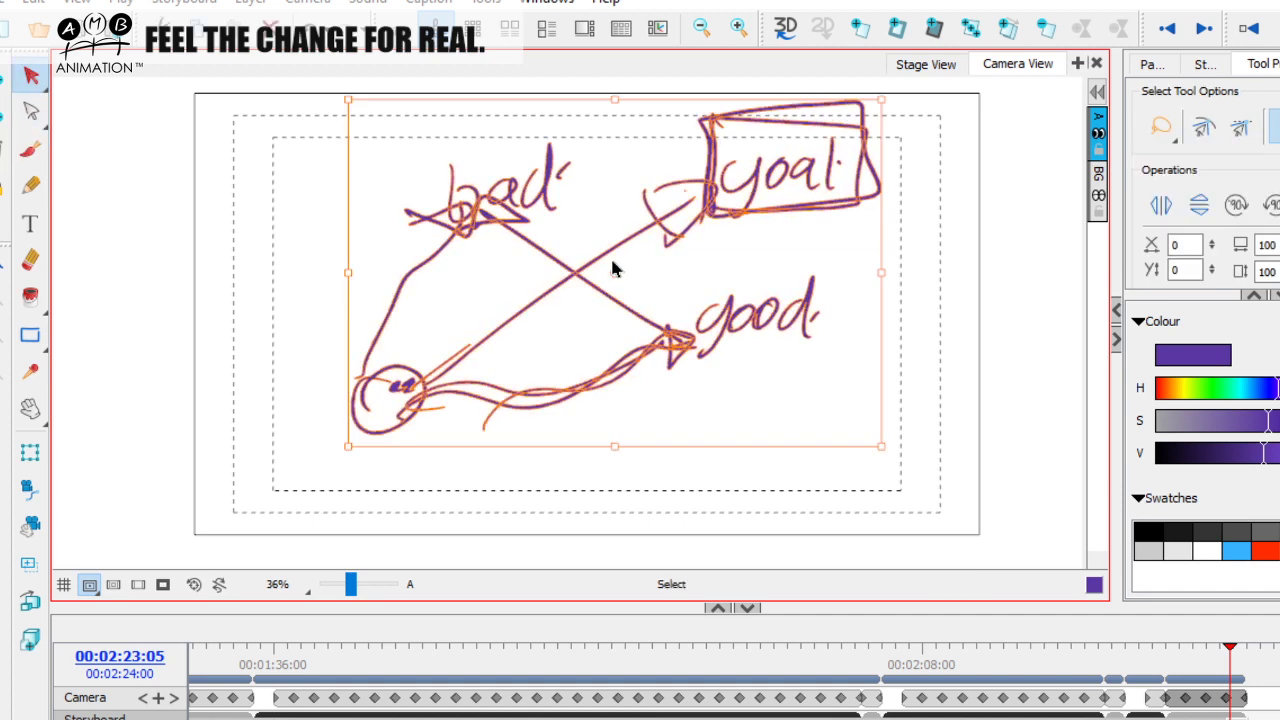
key(Delete)
Handwrite "execell" with the Brush in the upper middle of the empty frame
key(alt+b)
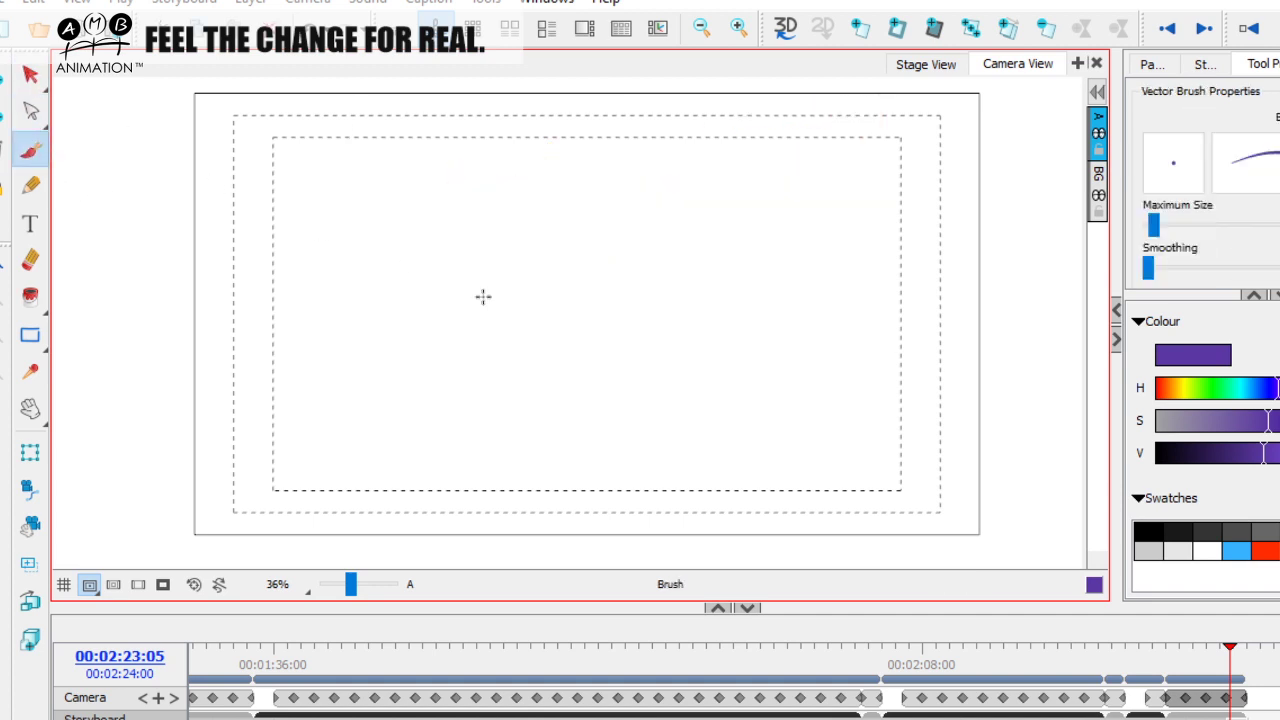
drag(468, 260, 525, 272)
mouse_move(525, 246)
mouse_down()
mouse_move(502, 273)
mouse_move(600, 275)
mouse_up()
drag(613, 222, 607, 278)
drag(641, 218, 633, 281)
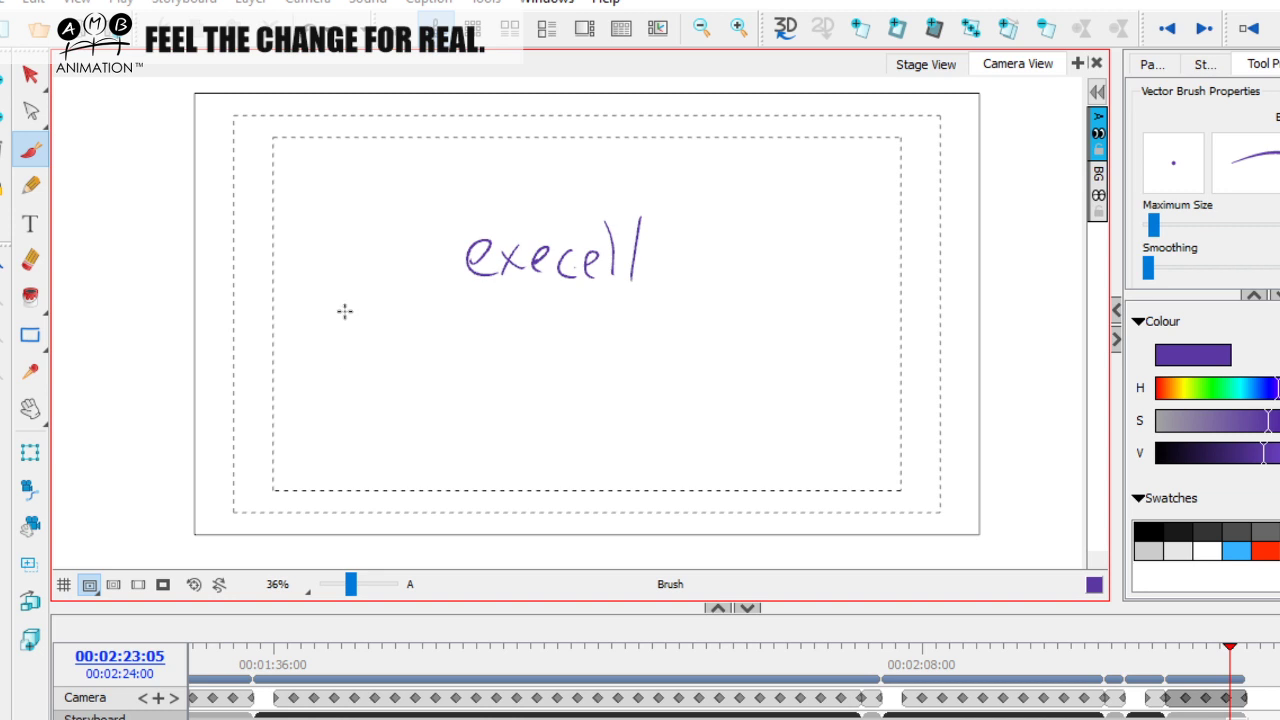
Select the handwritten word "execell" and delete it
click(30, 75)
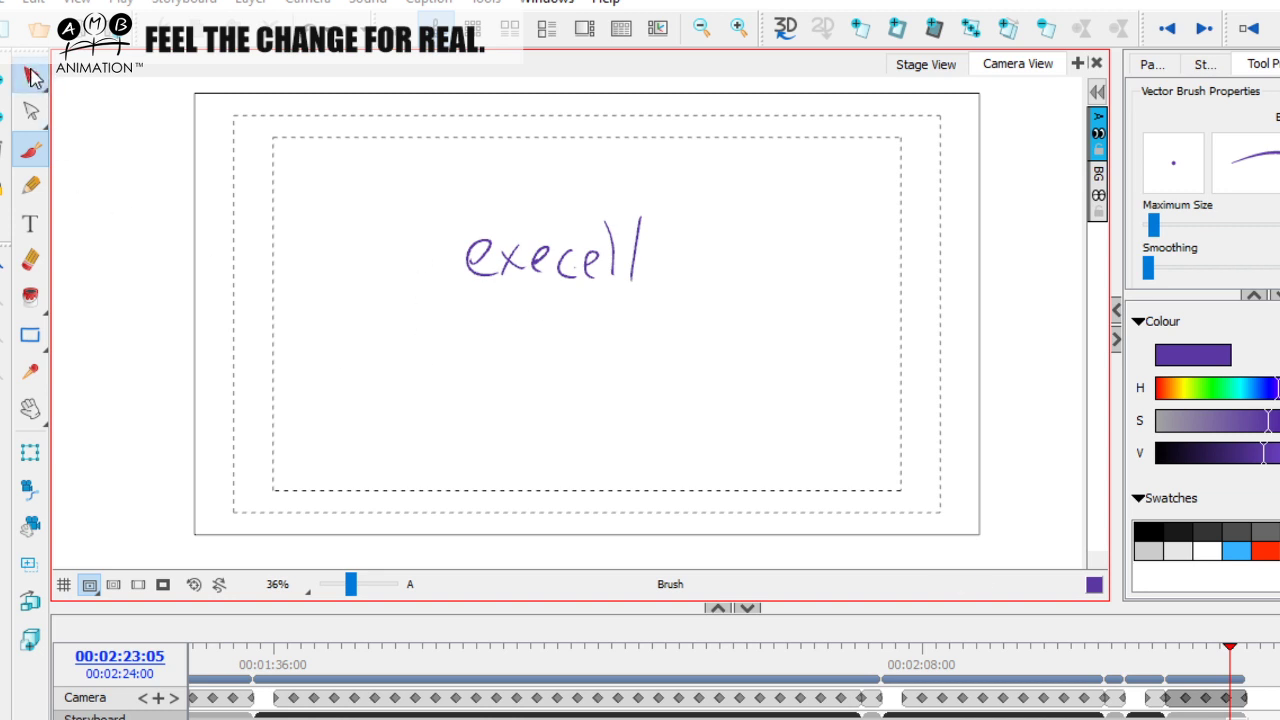
click(548, 260)
key(Delete)
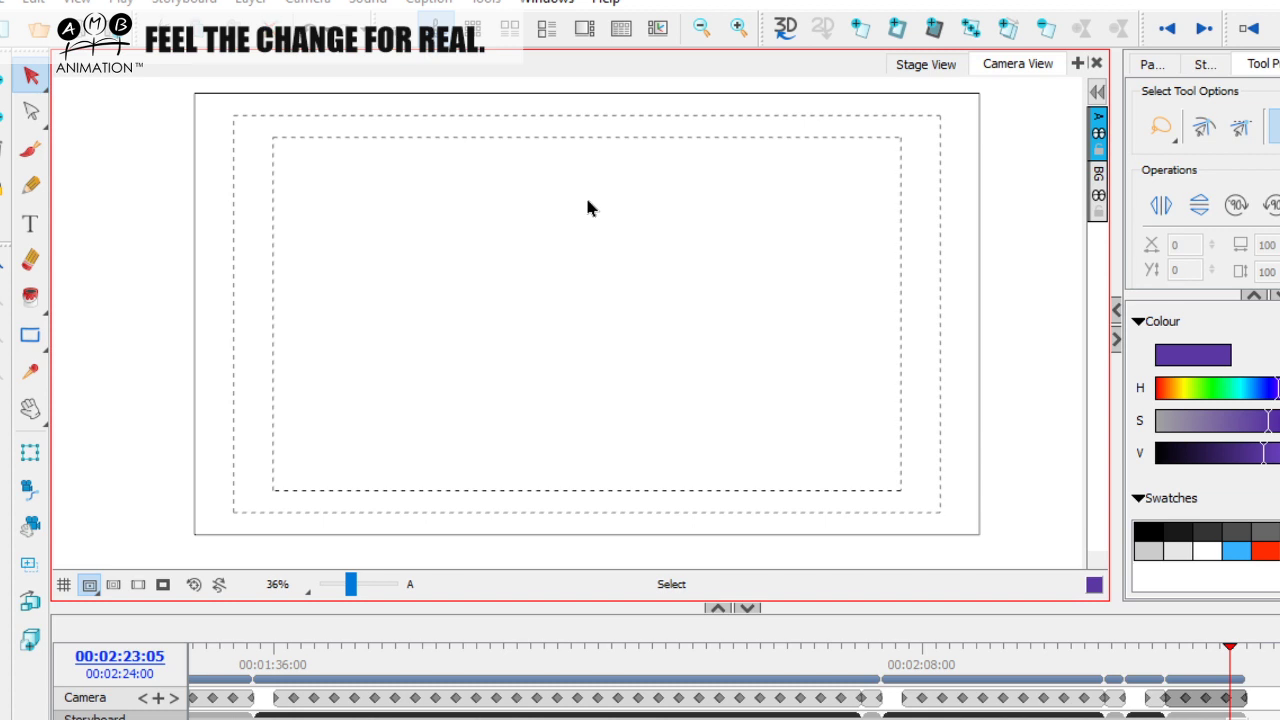
Brush a diagonal arrow up to a short scribbled word and a horizontal arrow to a box with a small arrow entering it
click(30, 149)
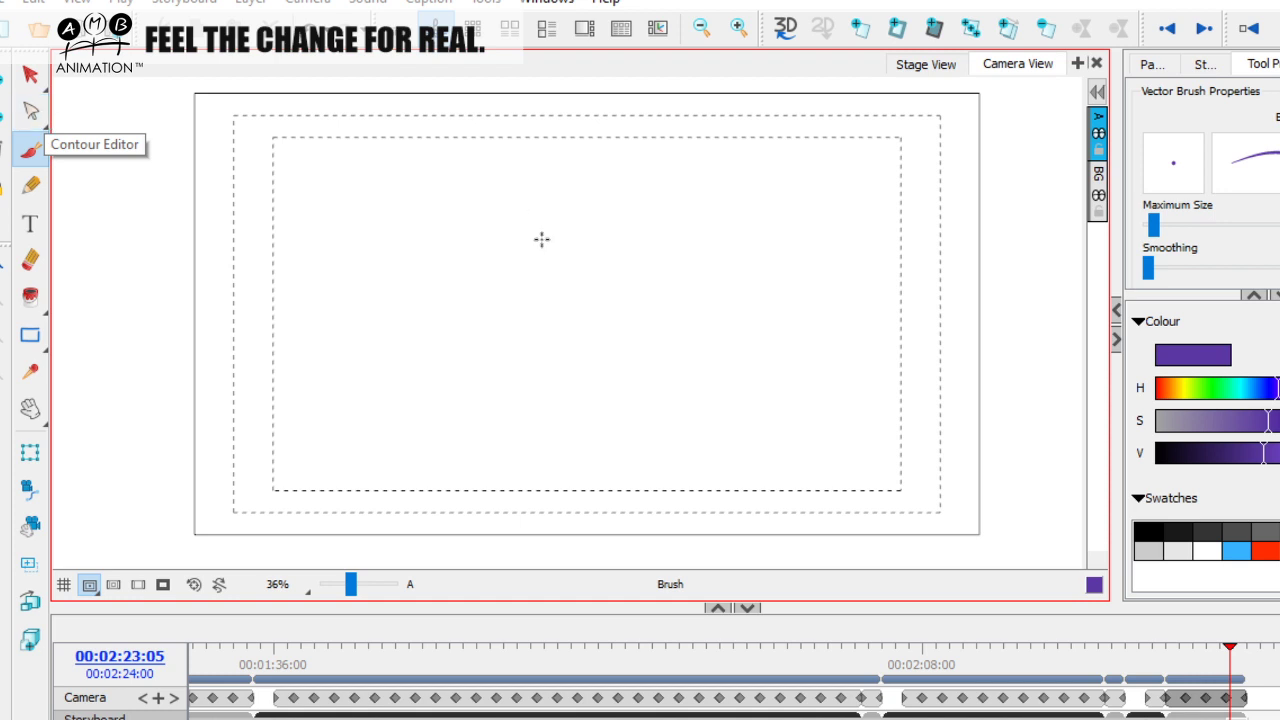
click(548, 205)
mouse_move(394, 349)
mouse_down()
mouse_move(523, 226)
mouse_move(626, 177)
mouse_move(733, 188)
mouse_move(545, 386)
mouse_up()
drag(350, 356, 402, 355)
mouse_move(604, 330)
mouse_down()
mouse_move(626, 439)
mouse_move(687, 343)
mouse_move(592, 316)
mouse_up()
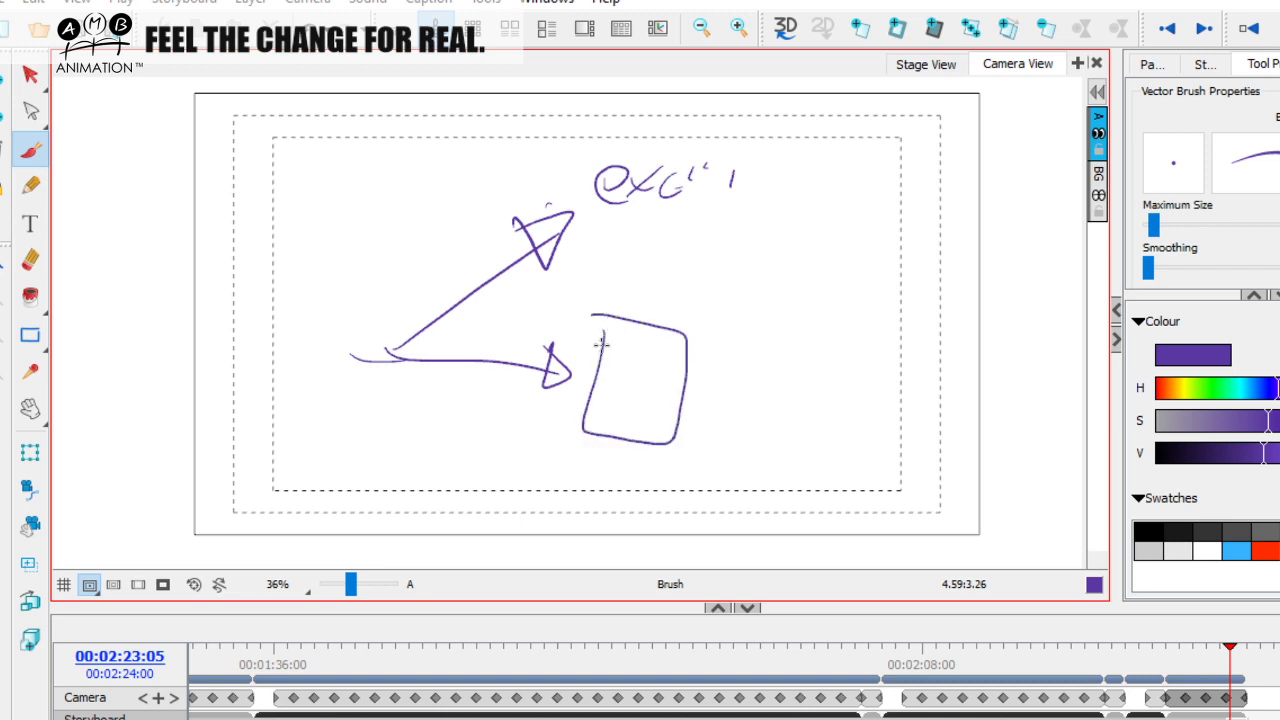
drag(500, 336, 638, 391)
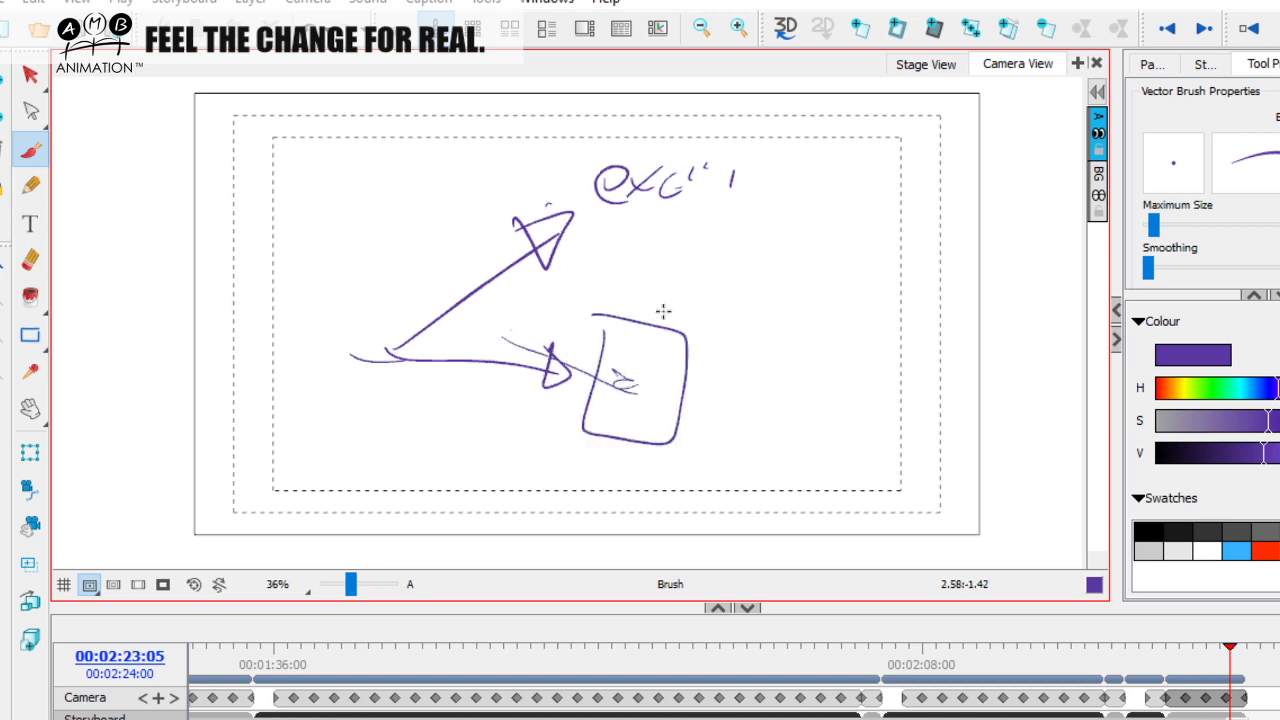
Draw an arrow from the scribbled word down into the box and cross the box out with an X
mouse_move(672, 203)
mouse_down()
mouse_move(654, 301)
mouse_move(656, 340)
mouse_up()
drag(652, 291, 662, 342)
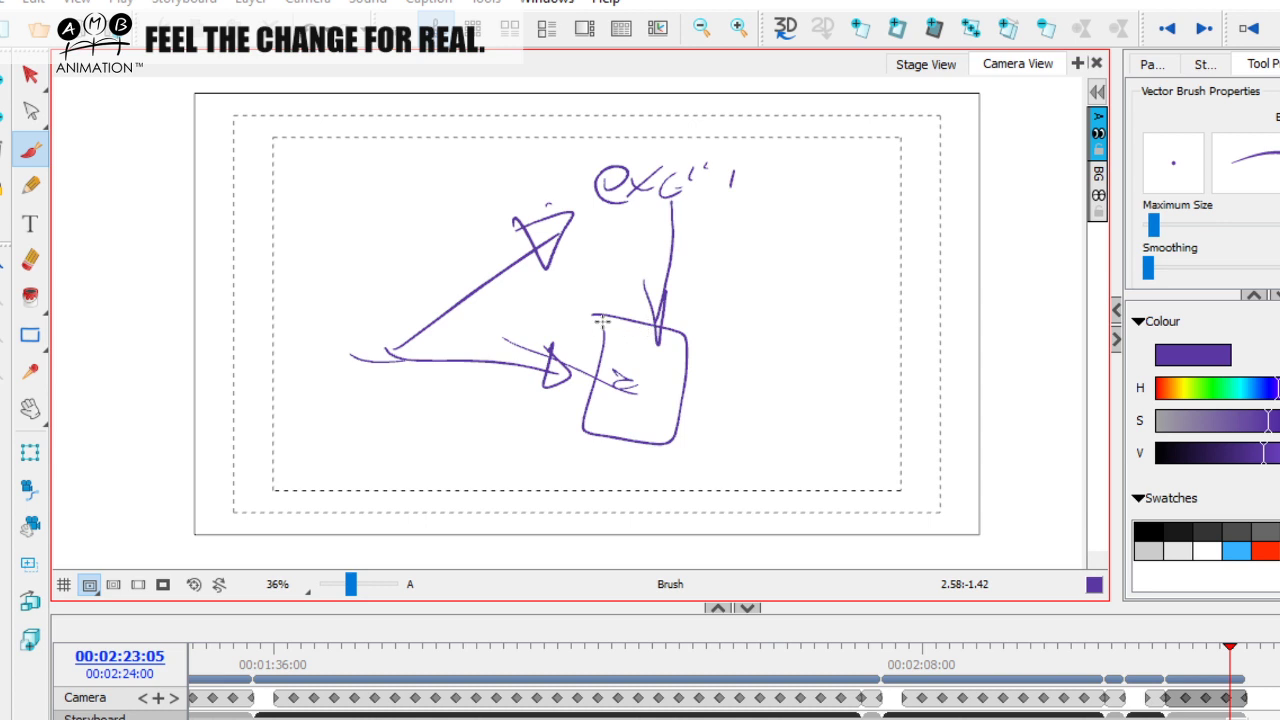
drag(596, 316, 660, 448)
drag(584, 432, 690, 310)
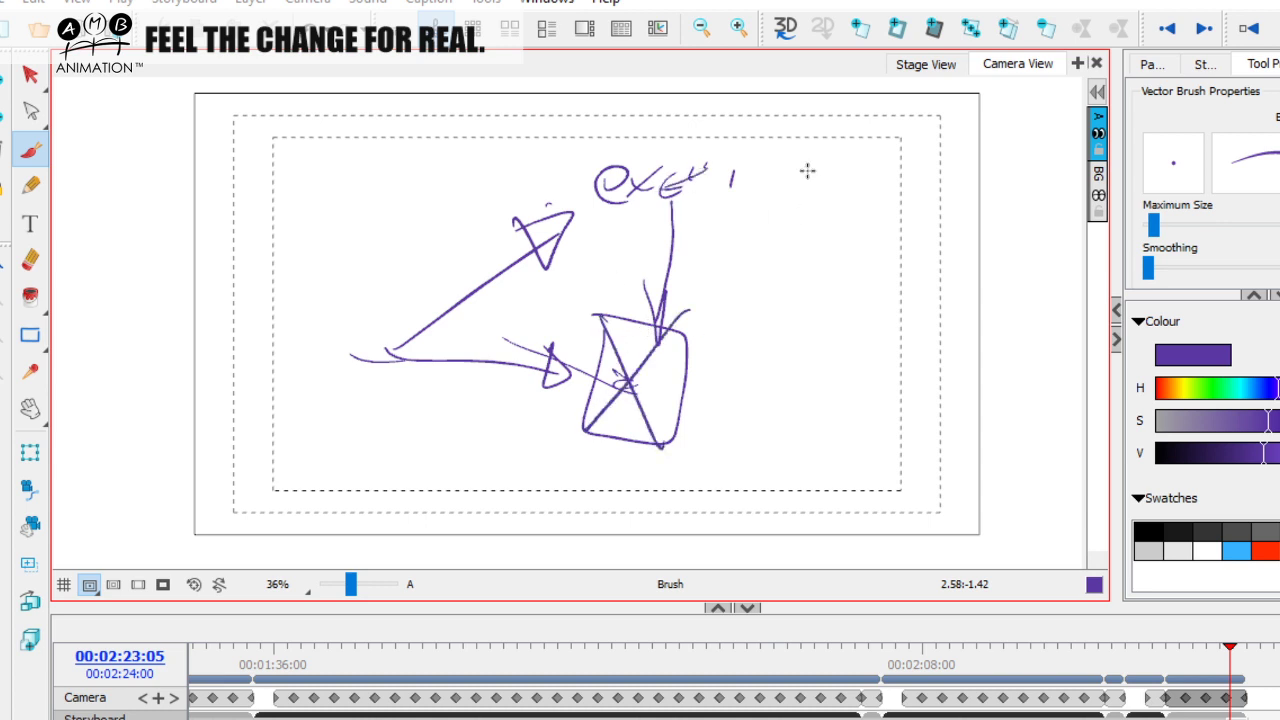
Draw a column of five large check marks along the right side of the frame
drag(789, 152, 913, 106)
drag(801, 196, 950, 139)
drag(789, 277, 940, 209)
drag(798, 360, 953, 310)
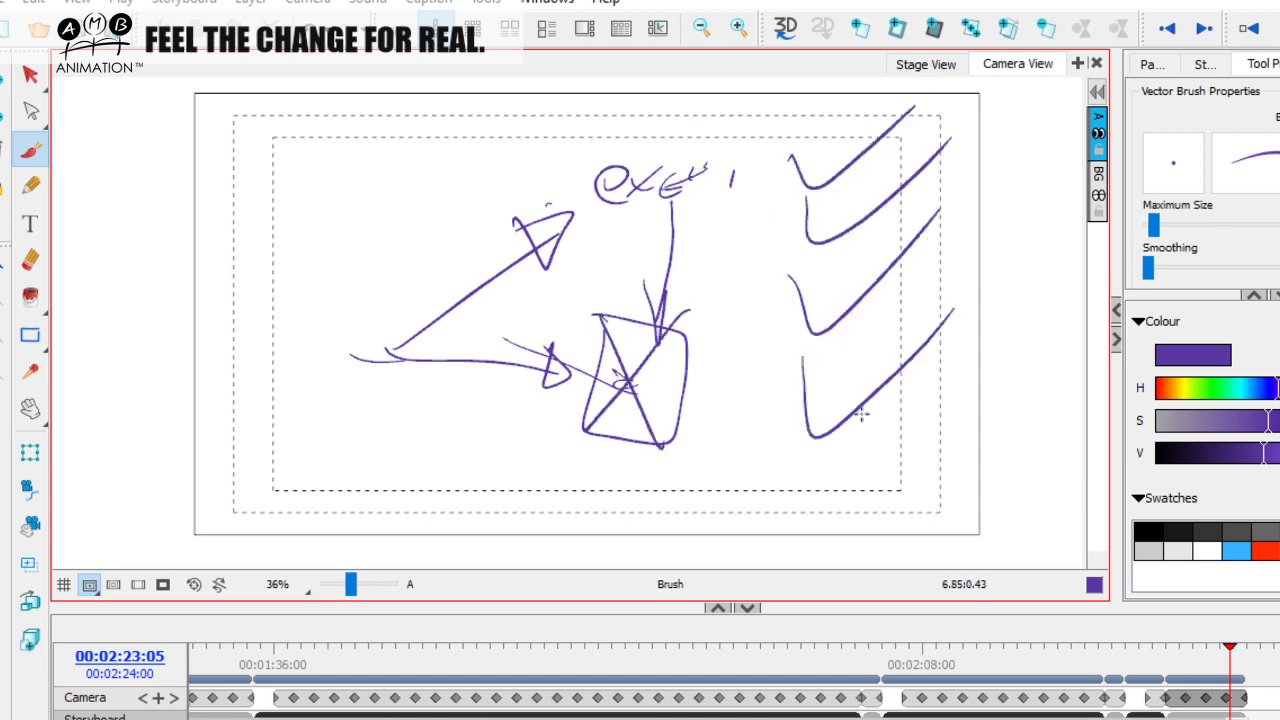
drag(793, 442, 968, 388)
Select the arrows, crossed-out box and check marks together and delete them
click(30, 75)
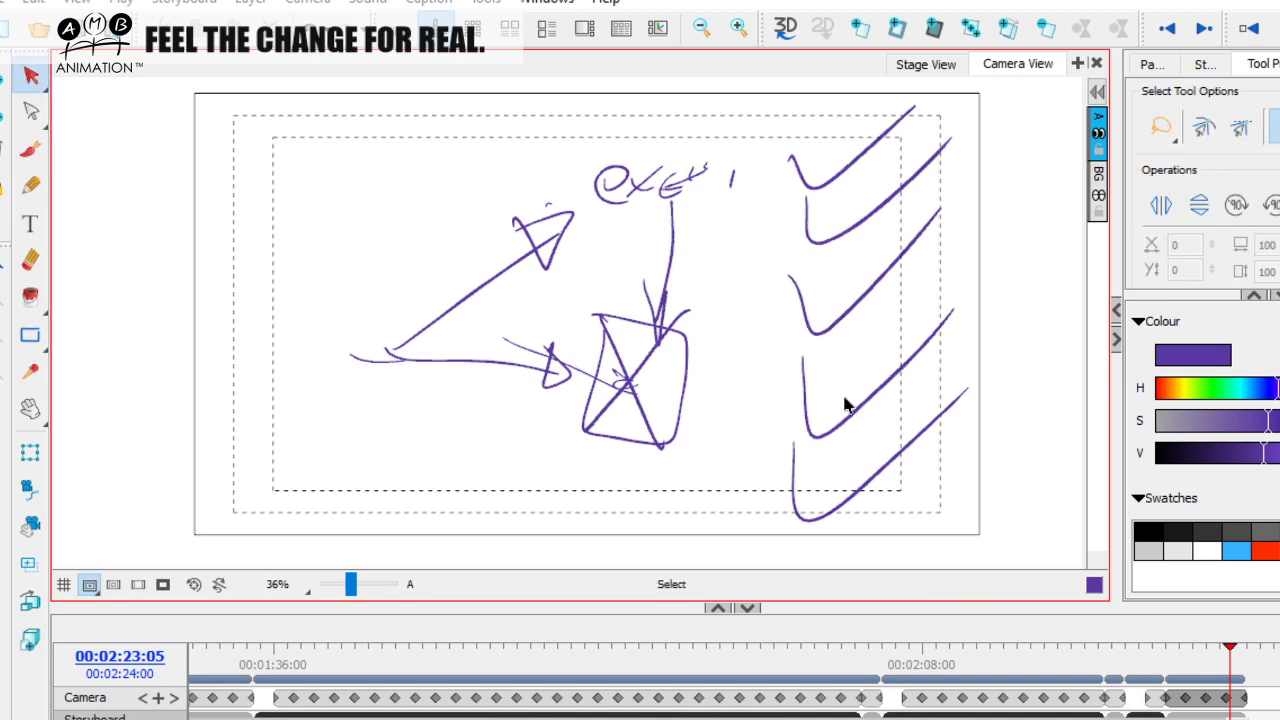
key(ctrl+a)
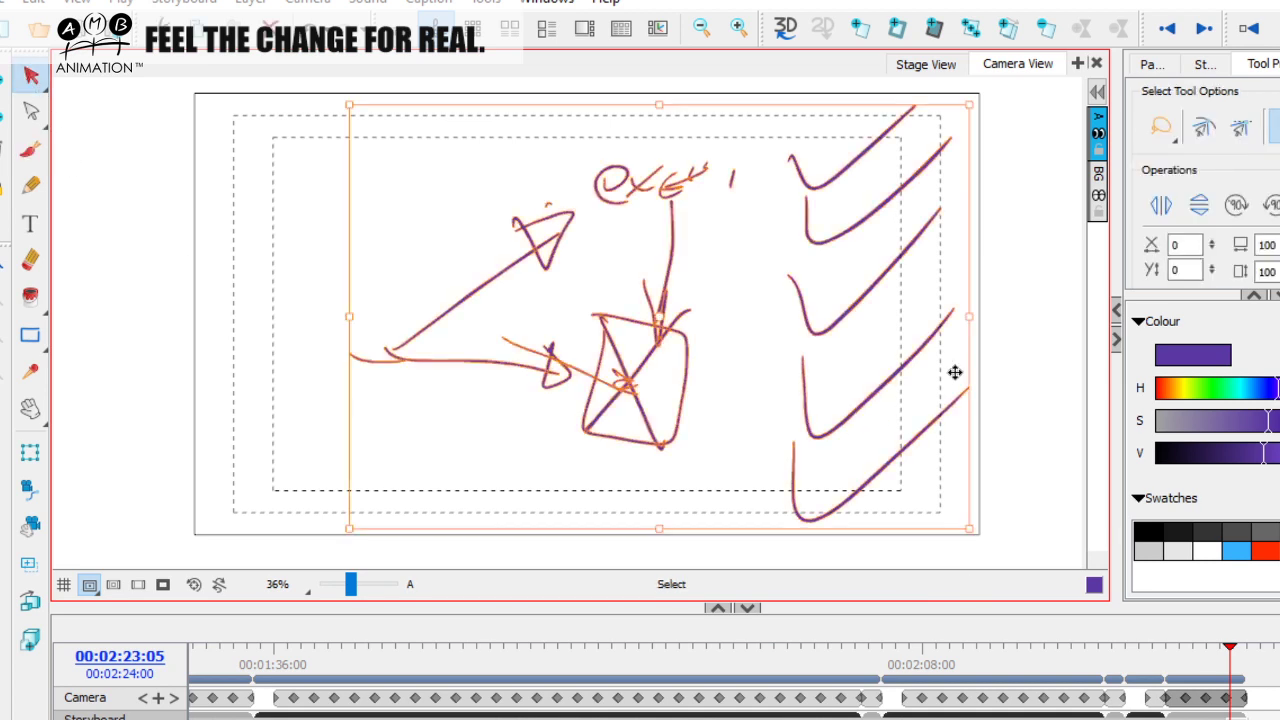
key(Delete)
Handwrite "Industry", "art -" and "automation industry.." with the Brush on separate lines down the frame
click(30, 148)
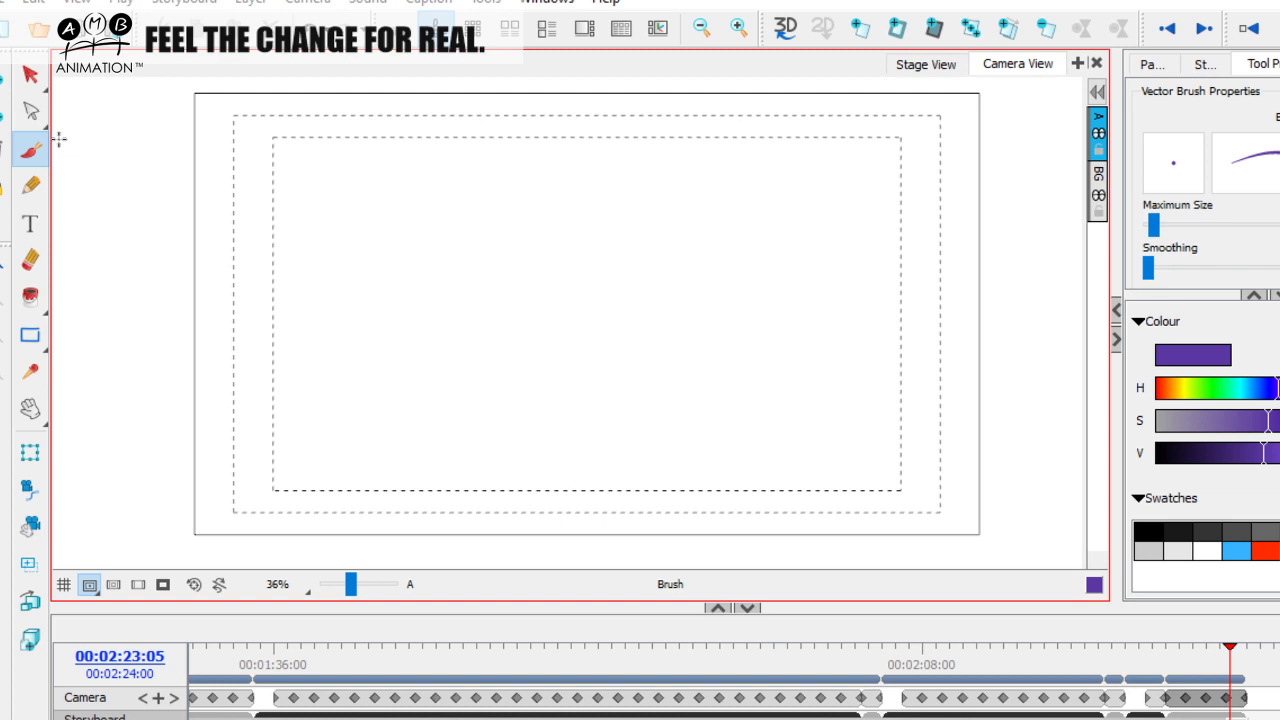
mouse_move(397, 210)
mouse_down()
mouse_move(400, 282)
mouse_move(457, 251)
mouse_move(505, 262)
mouse_up()
mouse_move(520, 230)
mouse_down()
mouse_move(564, 268)
mouse_move(587, 234)
mouse_move(646, 235)
mouse_move(683, 268)
mouse_up()
mouse_move(407, 330)
mouse_down()
mouse_move(443, 361)
mouse_move(503, 331)
mouse_move(566, 340)
mouse_move(417, 429)
mouse_move(398, 412)
mouse_move(420, 450)
mouse_move(486, 443)
mouse_move(542, 417)
mouse_move(719, 410)
mouse_move(682, 447)
mouse_move(757, 420)
mouse_move(570, 436)
mouse_move(619, 490)
mouse_move(644, 446)
mouse_move(852, 479)
mouse_up()
Select all the handwritten industry notes and delete them
click(30, 75)
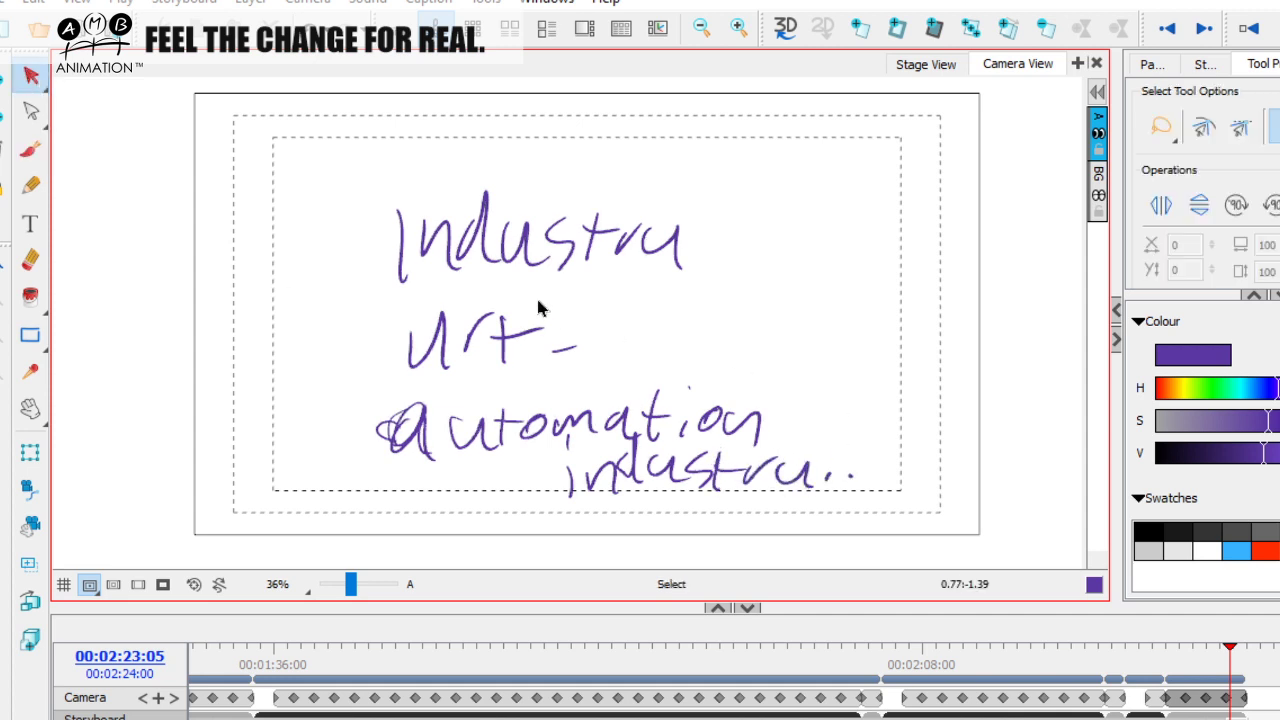
key(ctrl+a)
key(Delete)
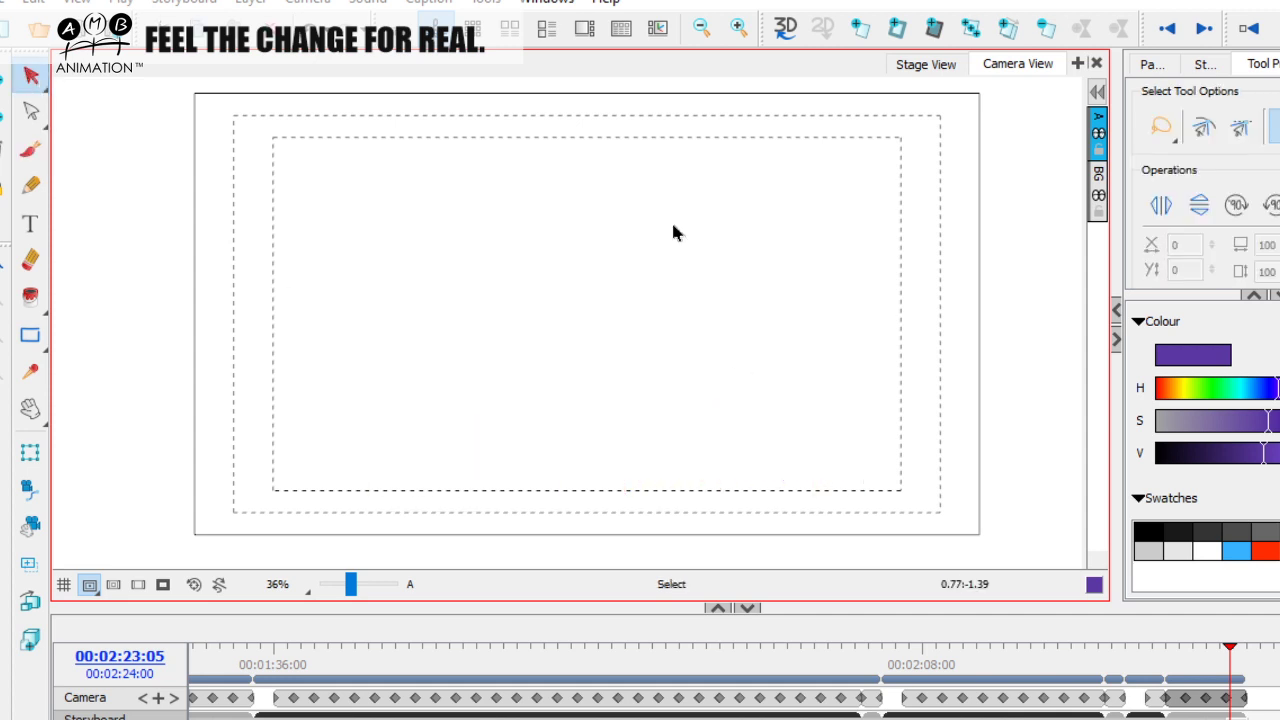
Handwrite "Art" with the Brush in the middle of the frame, and delete the word again
key(alt+b)
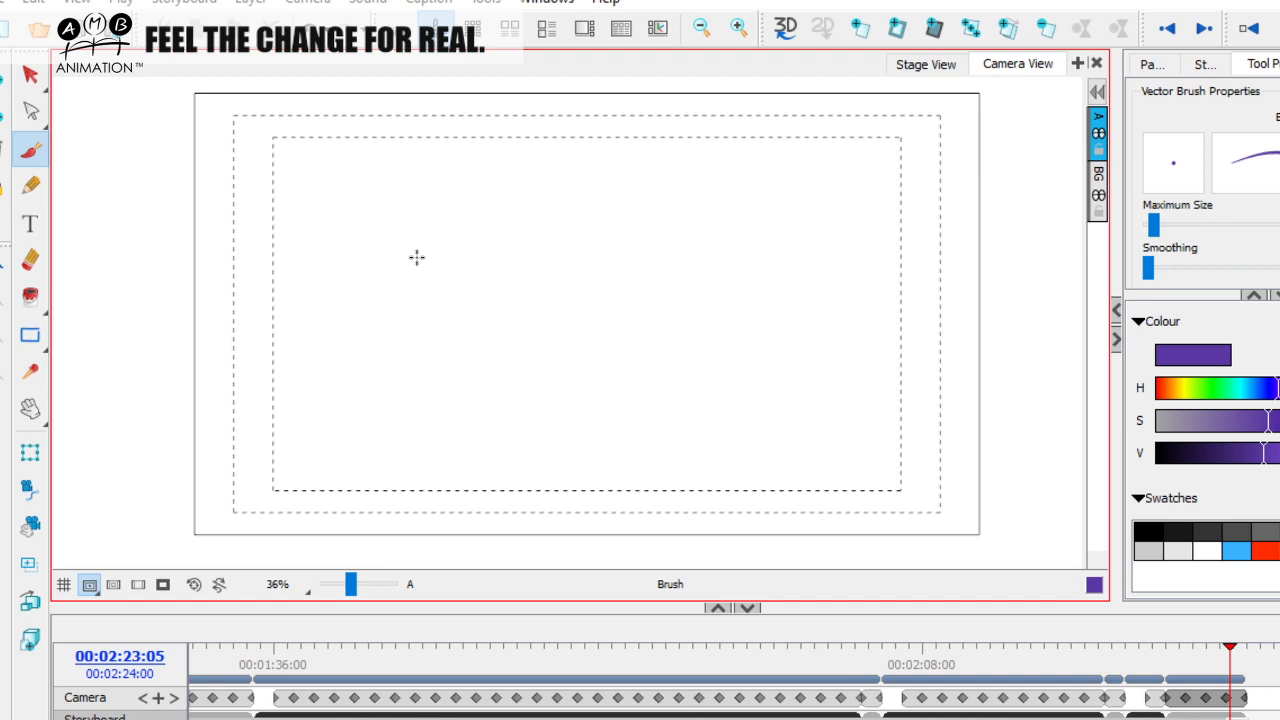
mouse_move(421, 314)
mouse_down()
mouse_move(509, 271)
mouse_move(540, 285)
mouse_up()
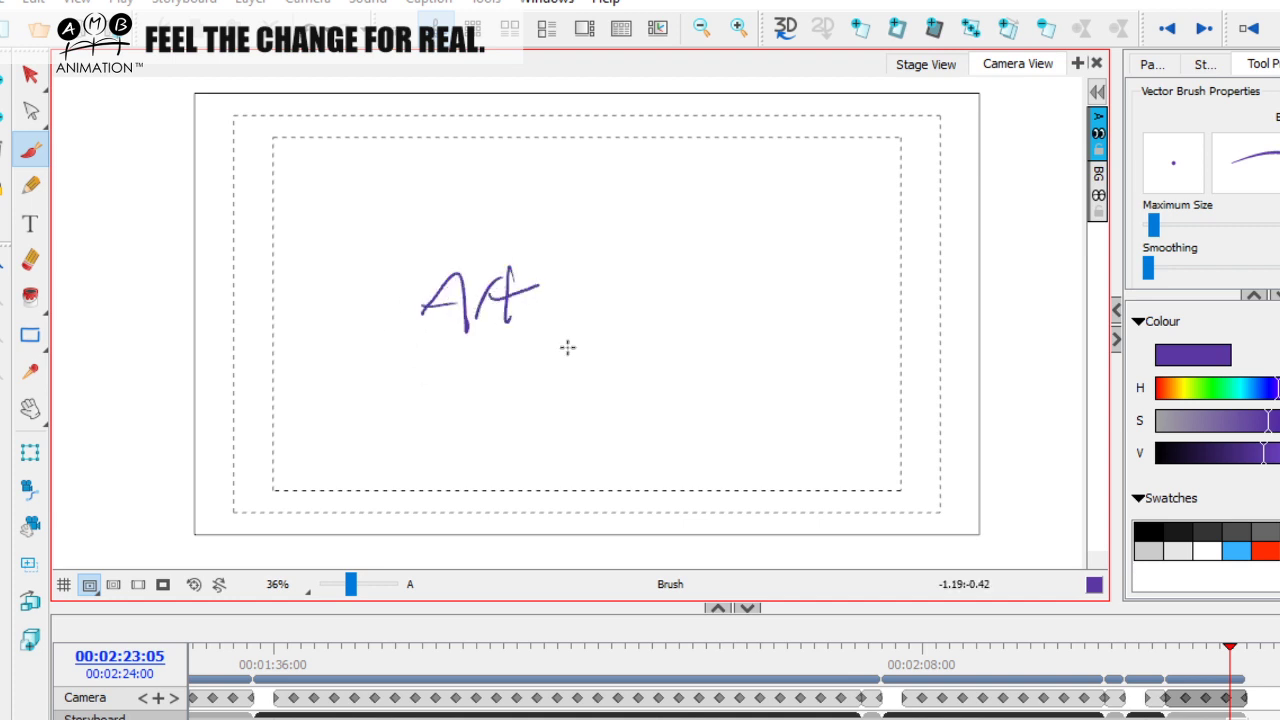
click(30, 75)
click(514, 320)
key(Delete)
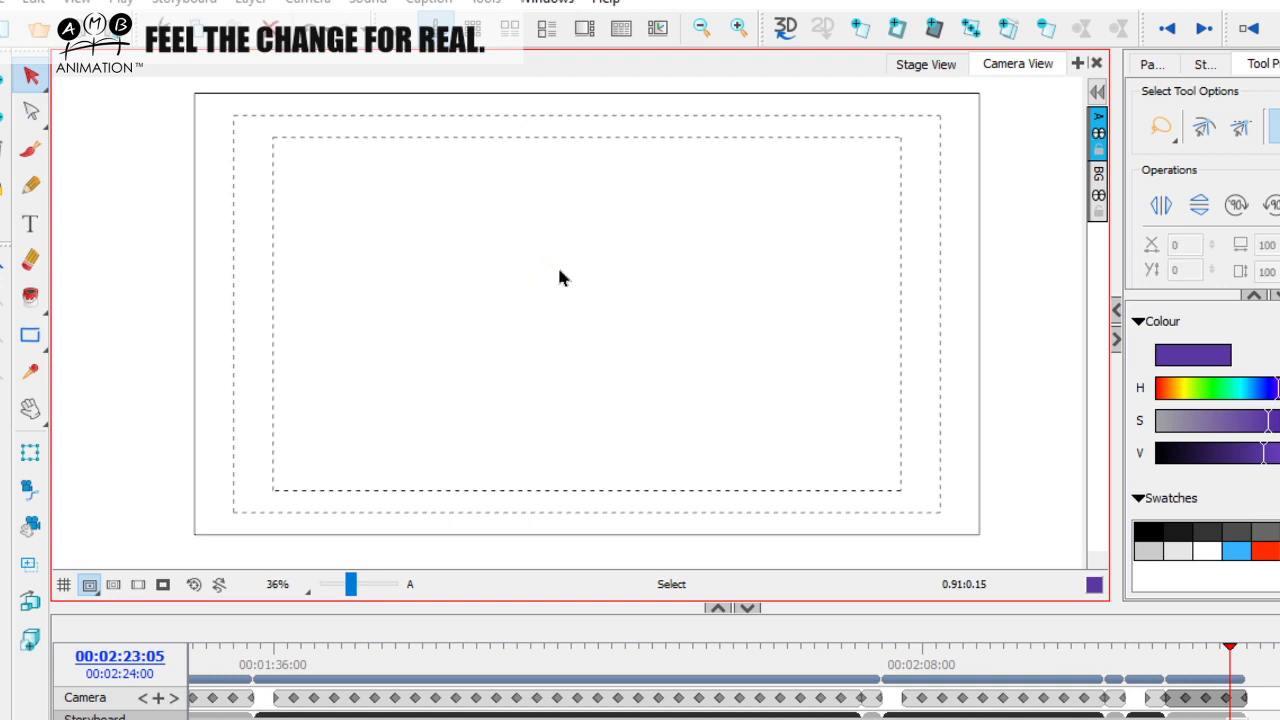
Handwrite "must" with the Brush in the upper part of the frame, and delete the word again
click(30, 148)
mouse_move(401, 220)
mouse_down()
mouse_move(486, 220)
mouse_move(625, 262)
mouse_move(690, 222)
mouse_up()
click(30, 75)
click(626, 226)
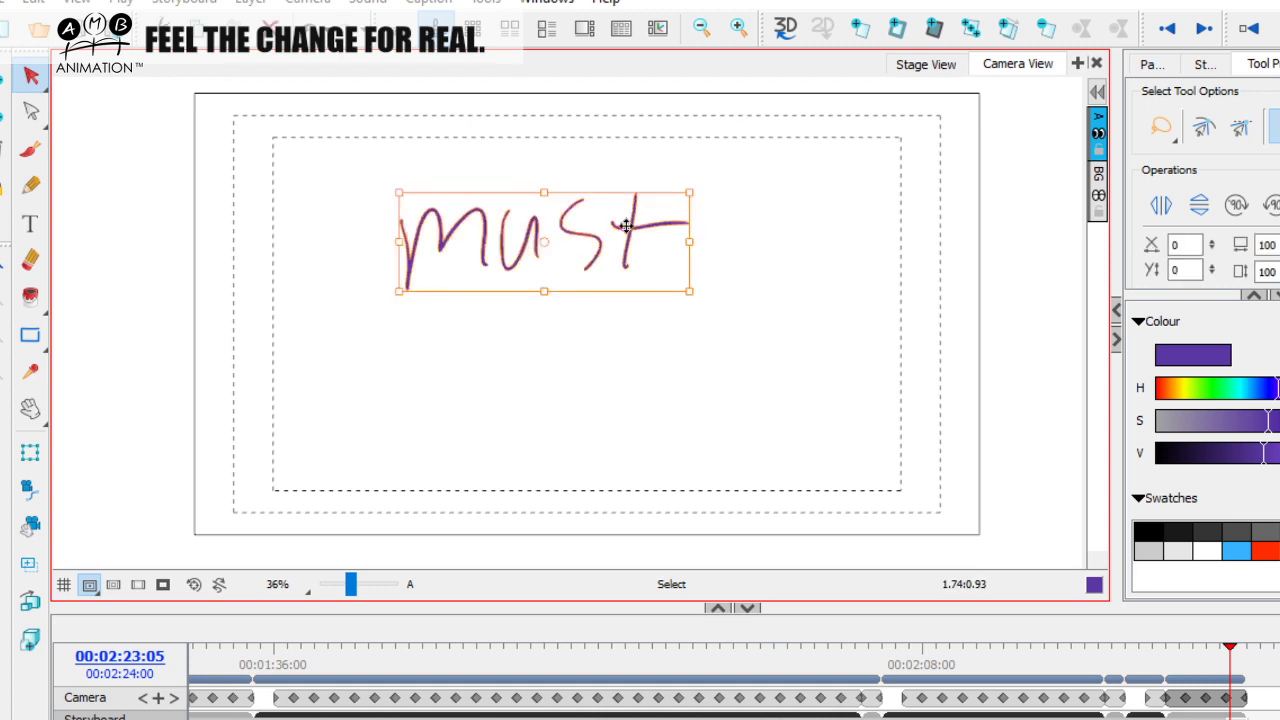
key(Delete)
Brush the outline of a squat cartoon character with long pointed hair, a blocky body and a waistline
key(alt+b)
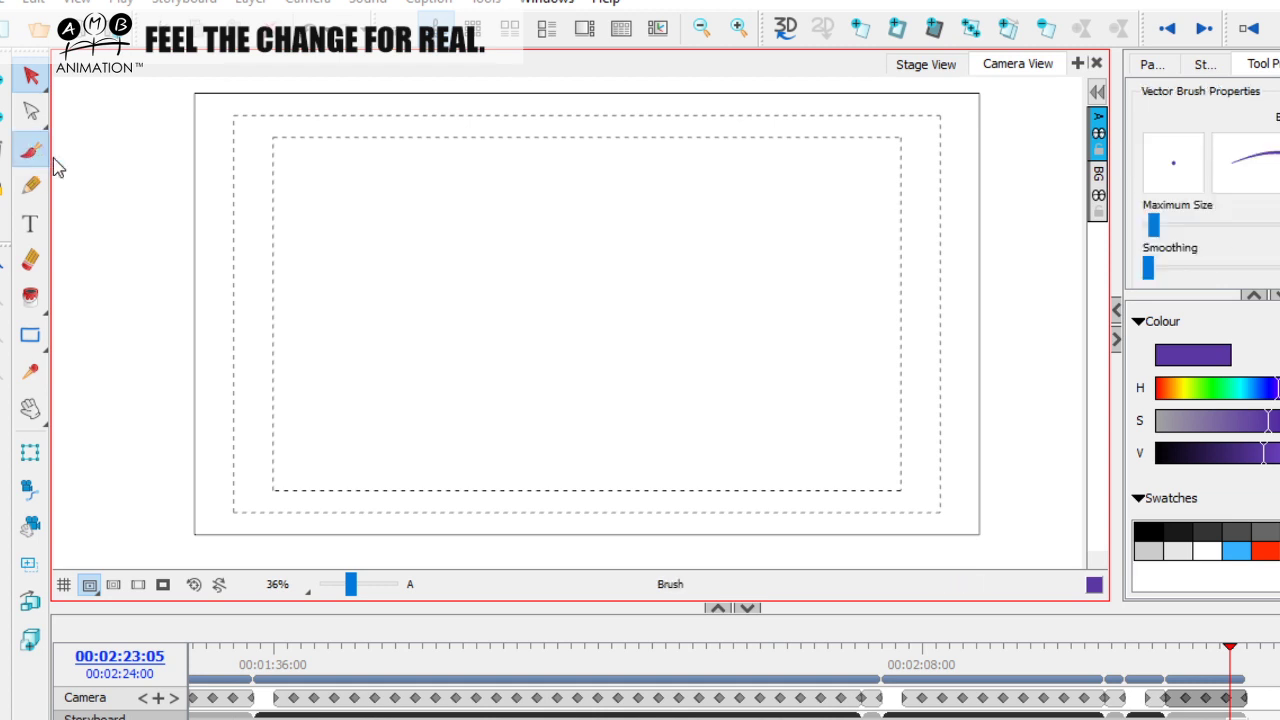
mouse_move(590, 231)
mouse_down()
mouse_move(460, 354)
mouse_move(525, 382)
mouse_up()
mouse_move(585, 219)
mouse_down()
mouse_move(643, 323)
mouse_move(641, 482)
mouse_up()
mouse_move(501, 388)
mouse_down()
mouse_move(511, 476)
mouse_move(626, 494)
mouse_up()
mouse_move(508, 423)
mouse_down()
mouse_move(642, 422)
mouse_move(622, 410)
mouse_up()
Draw the character's face with round eyes, pupils, slanted brows and a flat mouth, framed by the hairline and jaw
mouse_move(547, 307)
mouse_down()
mouse_move(576, 317)
mouse_move(566, 293)
mouse_up()
mouse_move(562, 312)
mouse_down()
mouse_move(606, 293)
mouse_move(612, 338)
mouse_up()
click(521, 290)
drag(538, 288, 576, 282)
drag(592, 284, 628, 292)
mouse_move(518, 268)
mouse_down()
mouse_move(644, 262)
mouse_move(523, 337)
mouse_move(640, 366)
mouse_up()
drag(634, 316, 640, 360)
Draw the character's shoulders and torso sides, and extend one arm out to the right with a hand
drag(530, 364, 462, 406)
mouse_move(512, 380)
mouse_down()
mouse_move(536, 366)
mouse_move(524, 420)
mouse_up()
drag(630, 366, 640, 412)
drag(640, 356, 726, 356)
drag(630, 404, 760, 390)
drag(740, 322, 756, 392)
drag(680, 390, 722, 386)
Draw the character's bent arm and feet, and finish the tall sword's hilt in the outstretched hand
drag(520, 366, 458, 414)
drag(458, 414, 494, 430)
drag(520, 388, 496, 436)
mouse_move(544, 470)
mouse_down()
mouse_move(491, 480)
mouse_move(600, 490)
mouse_move(650, 478)
mouse_up()
mouse_move(730, 360)
mouse_down()
mouse_move(723, 294)
mouse_move(748, 268)
mouse_move(742, 350)
mouse_up()
mouse_move(694, 326)
mouse_down()
mouse_move(788, 336)
mouse_move(766, 342)
mouse_up()
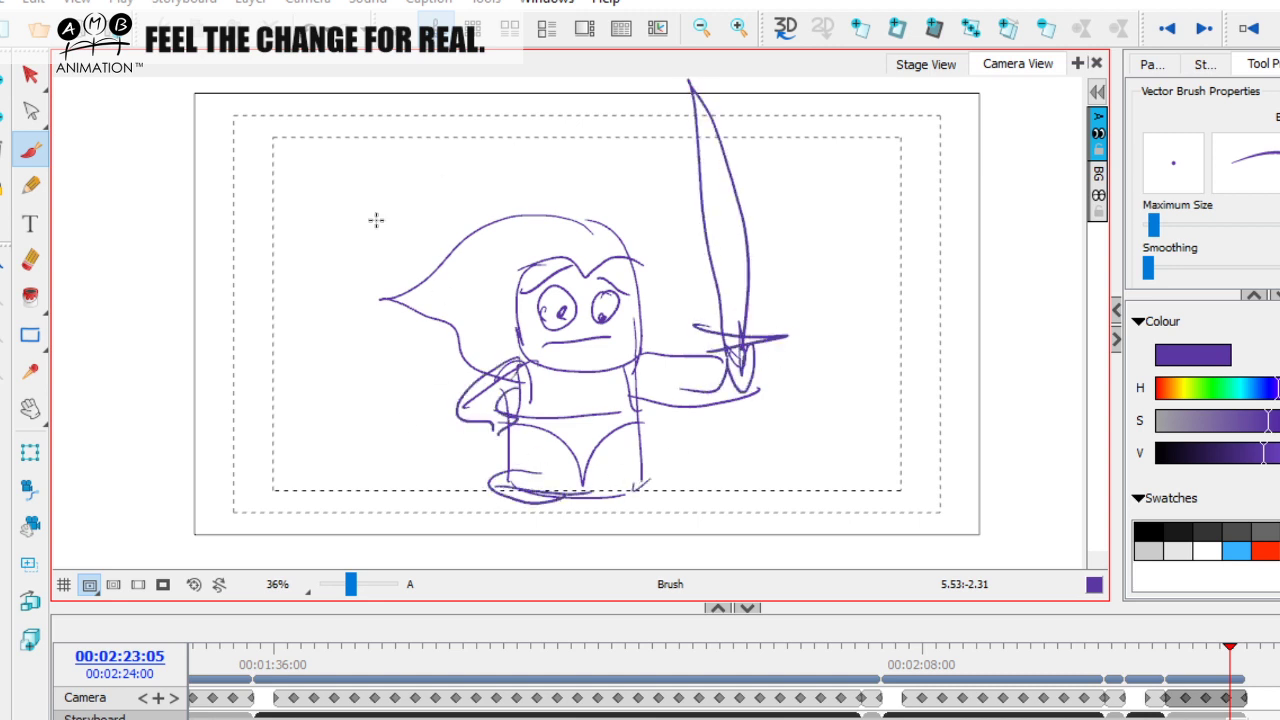
Select the whole sword-wielding character sketch and delete it
click(30, 80)
key(ctrl+a)
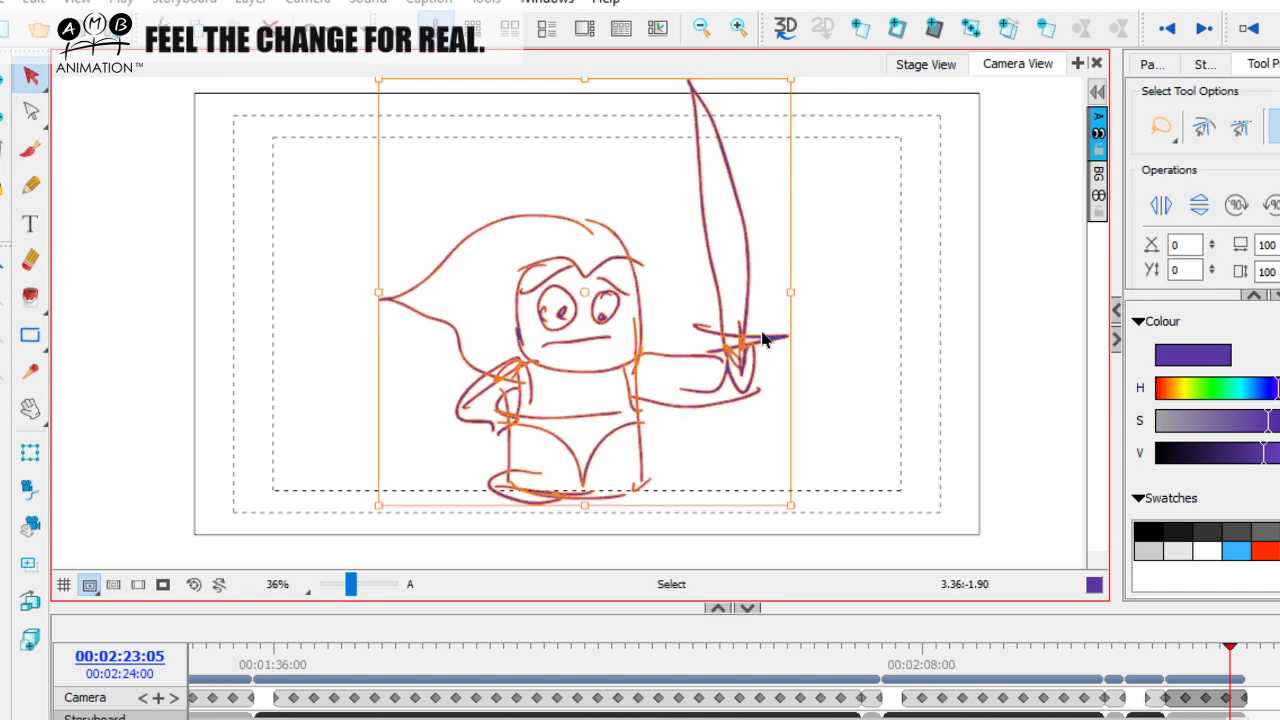
key(Delete)
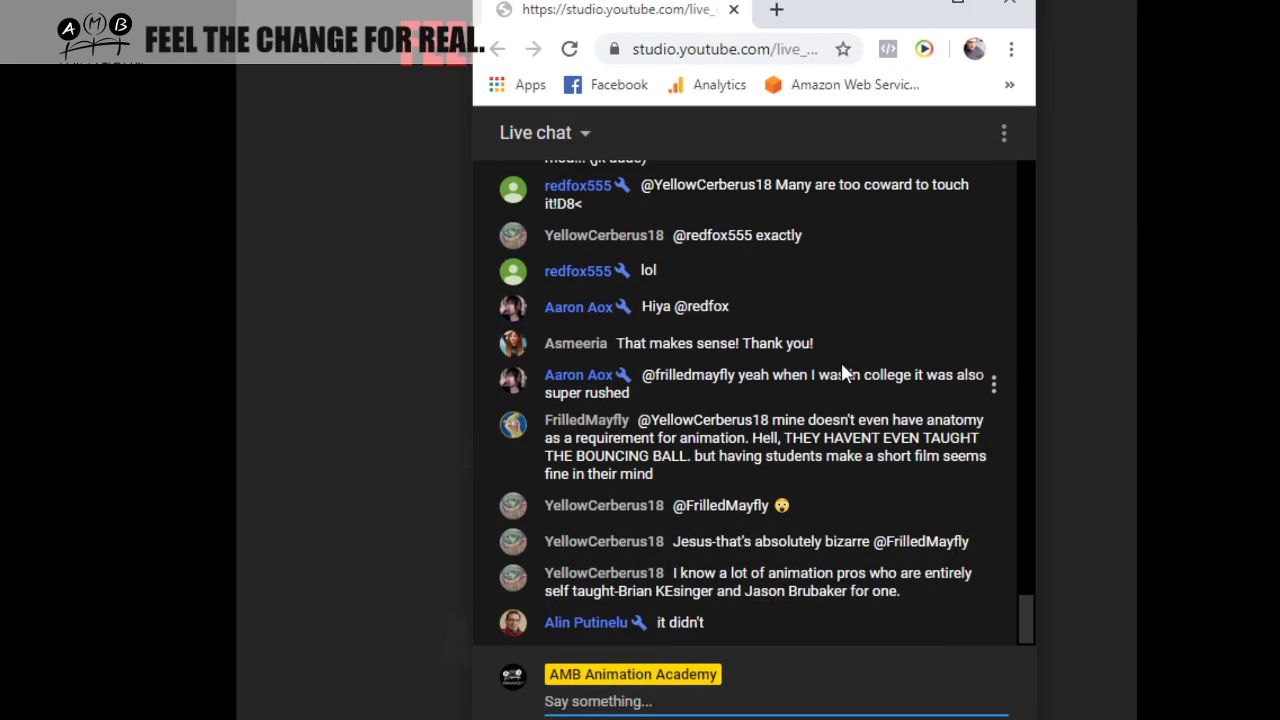
Switch to the YouTube live chat and read back through the viewers' recent messages about colleges teaching anatomy and animation
scroll(920, 305, up, 3)
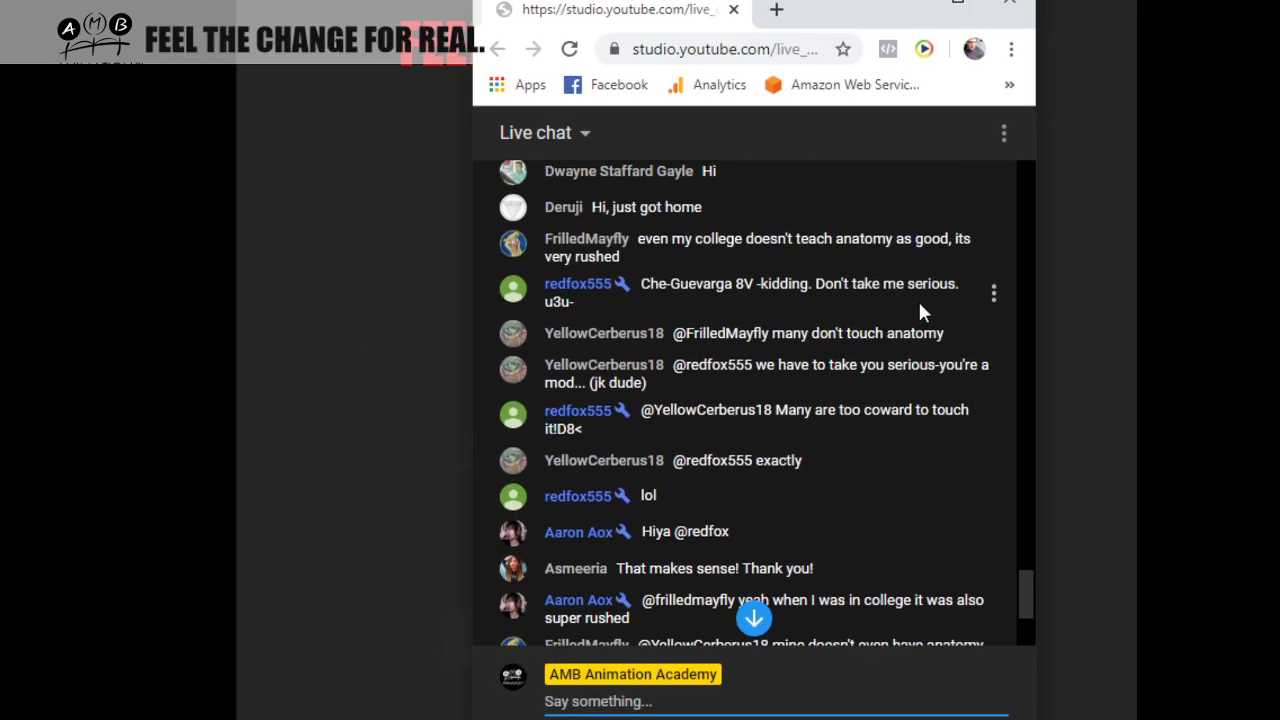
scroll(920, 310, up, 1)
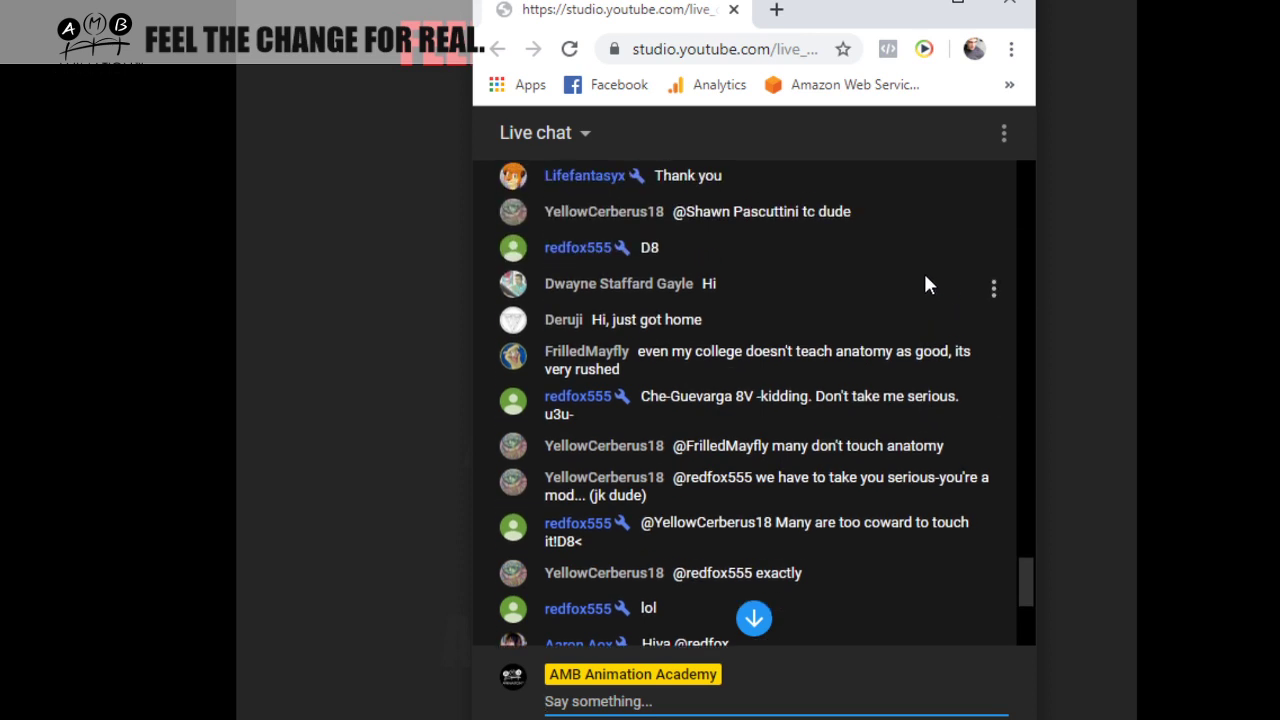
scroll(920, 285, up, 1)
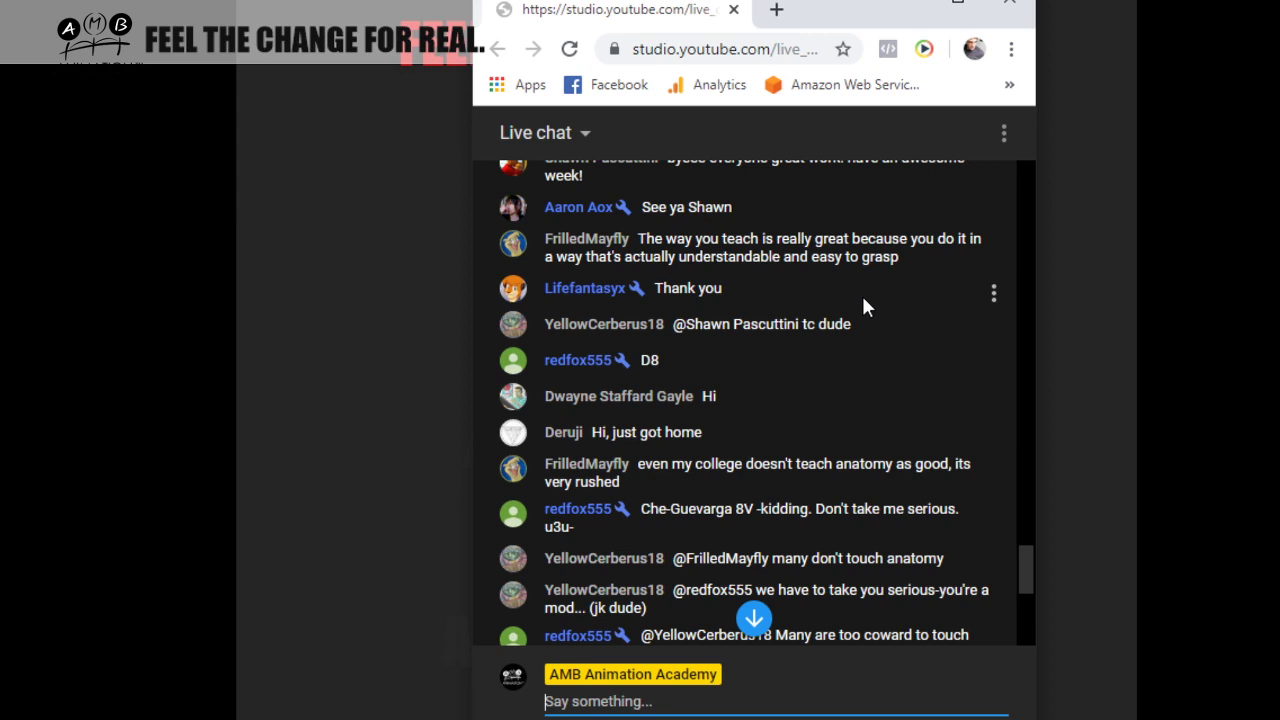
scroll(862, 299, down, 1)
scroll(862, 299, down, 1)
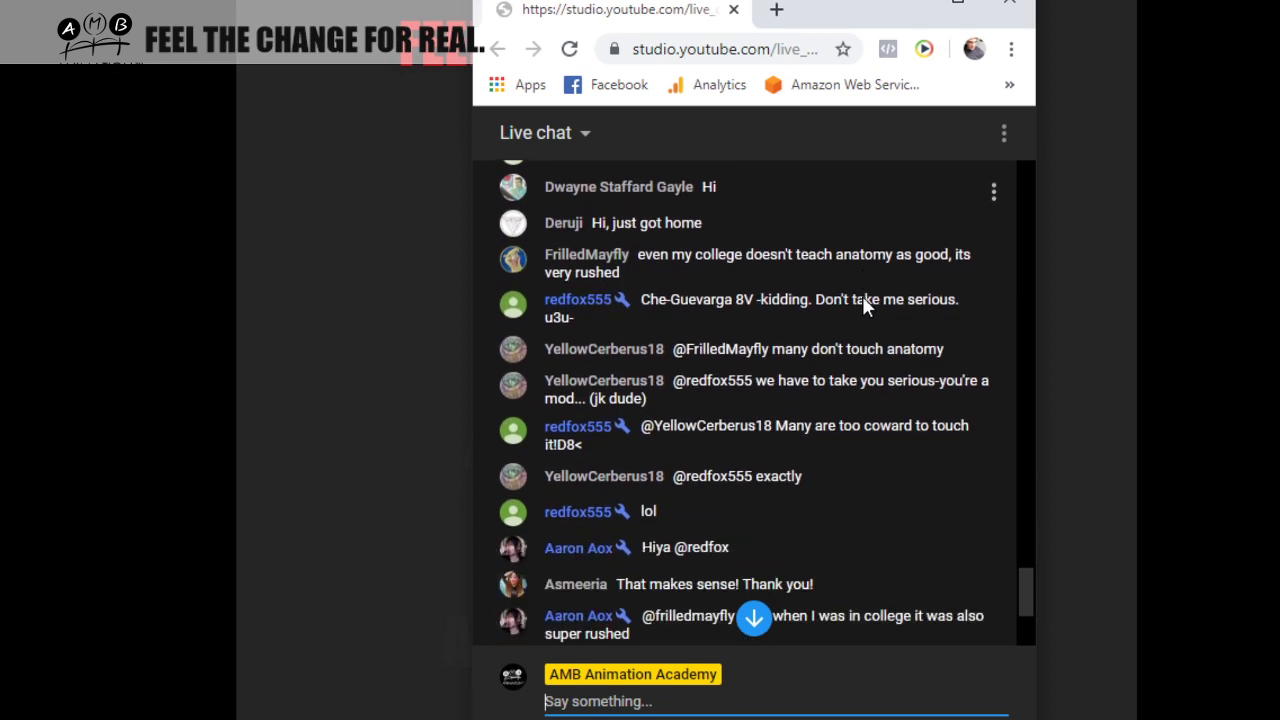
scroll(861, 293, down, 1)
scroll(861, 293, up, 1)
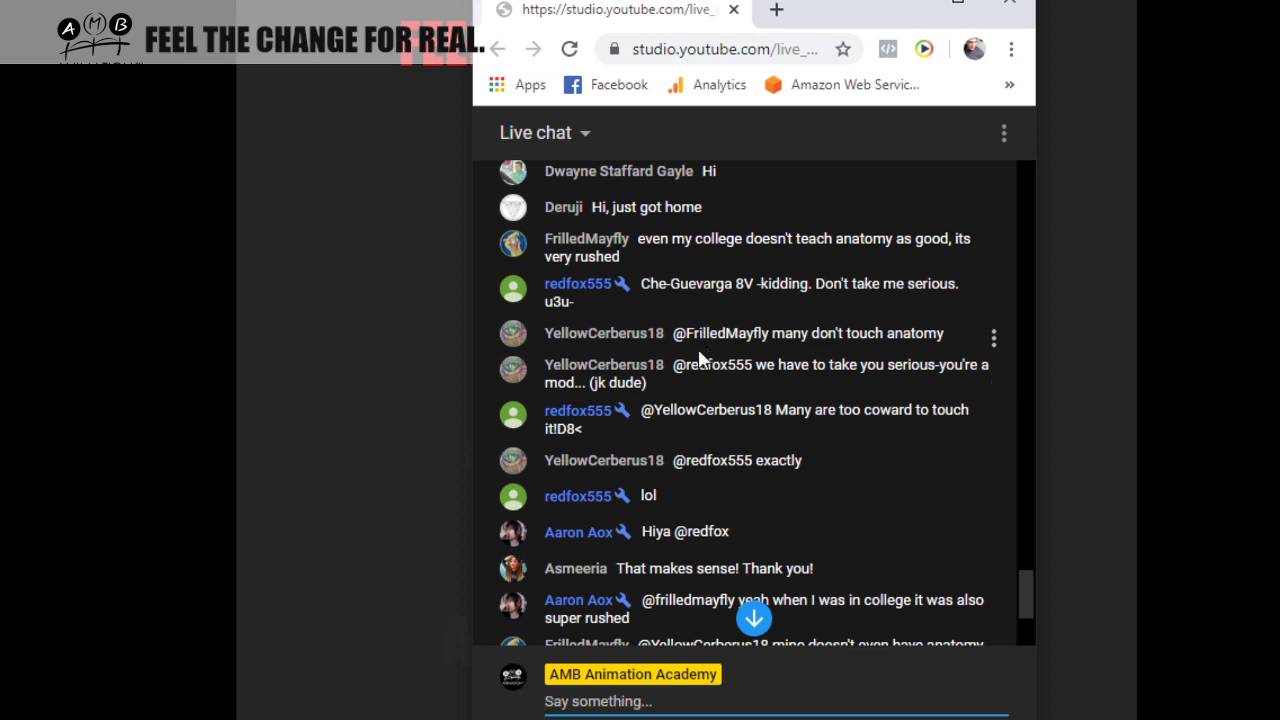
scroll(687, 374, down, 1)
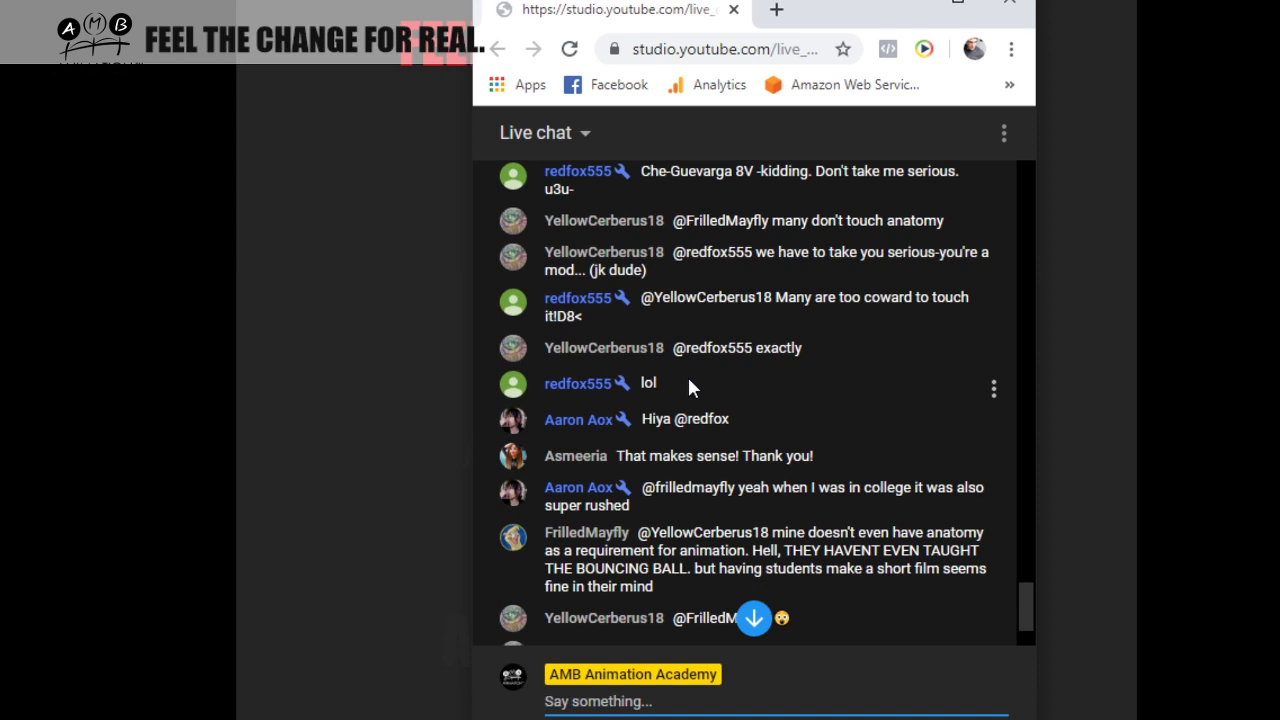
scroll(700, 390, up, 1)
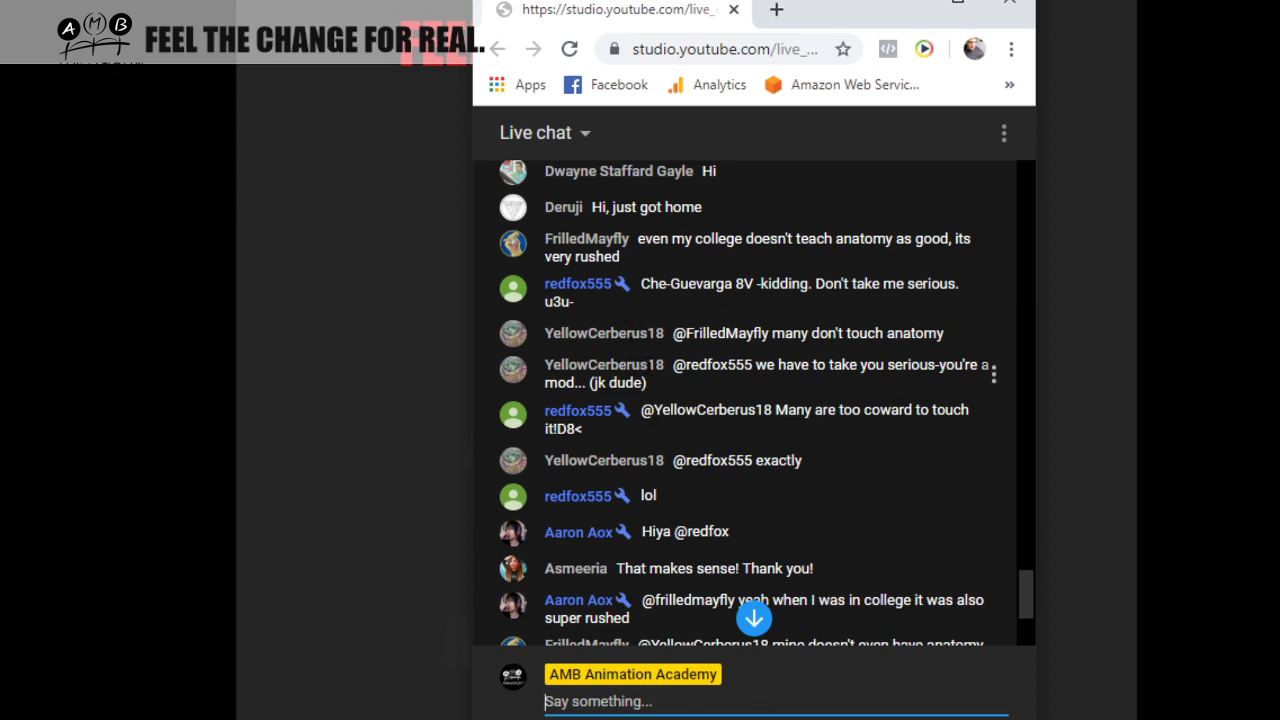
scroll(633, 381, down, 1)
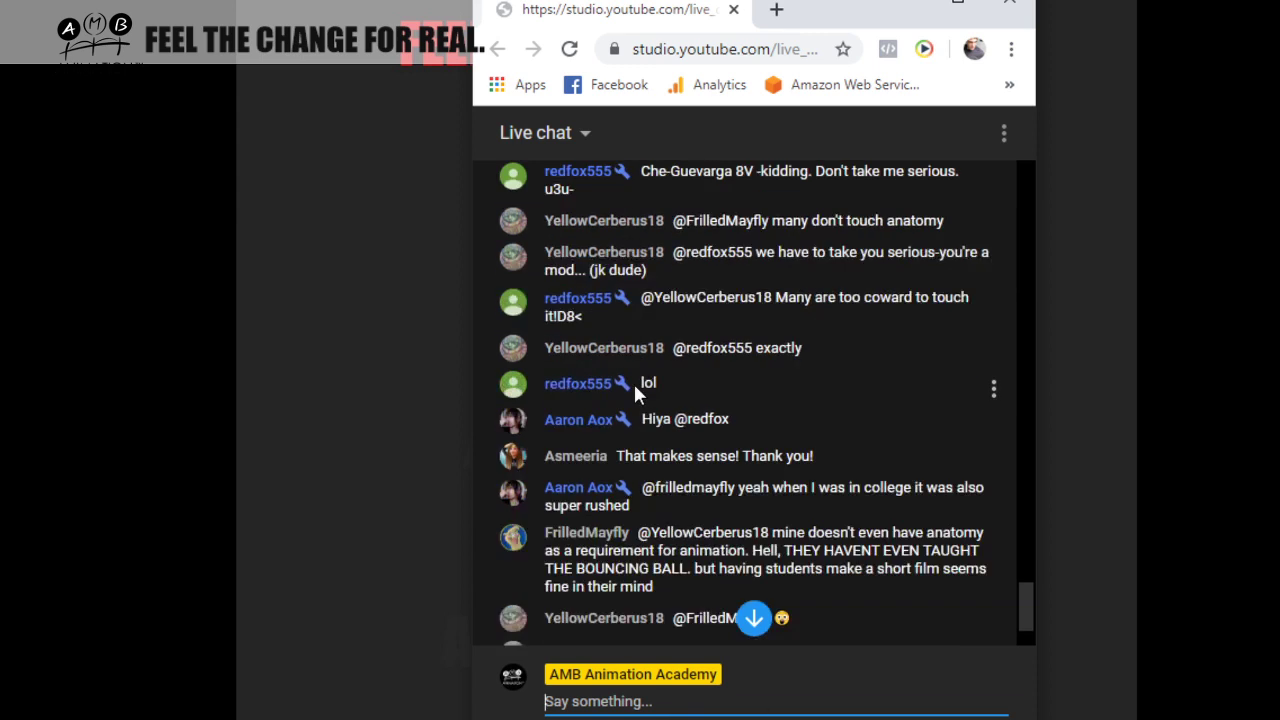
scroll(633, 381, down, 4)
scroll(640, 379, up, 2)
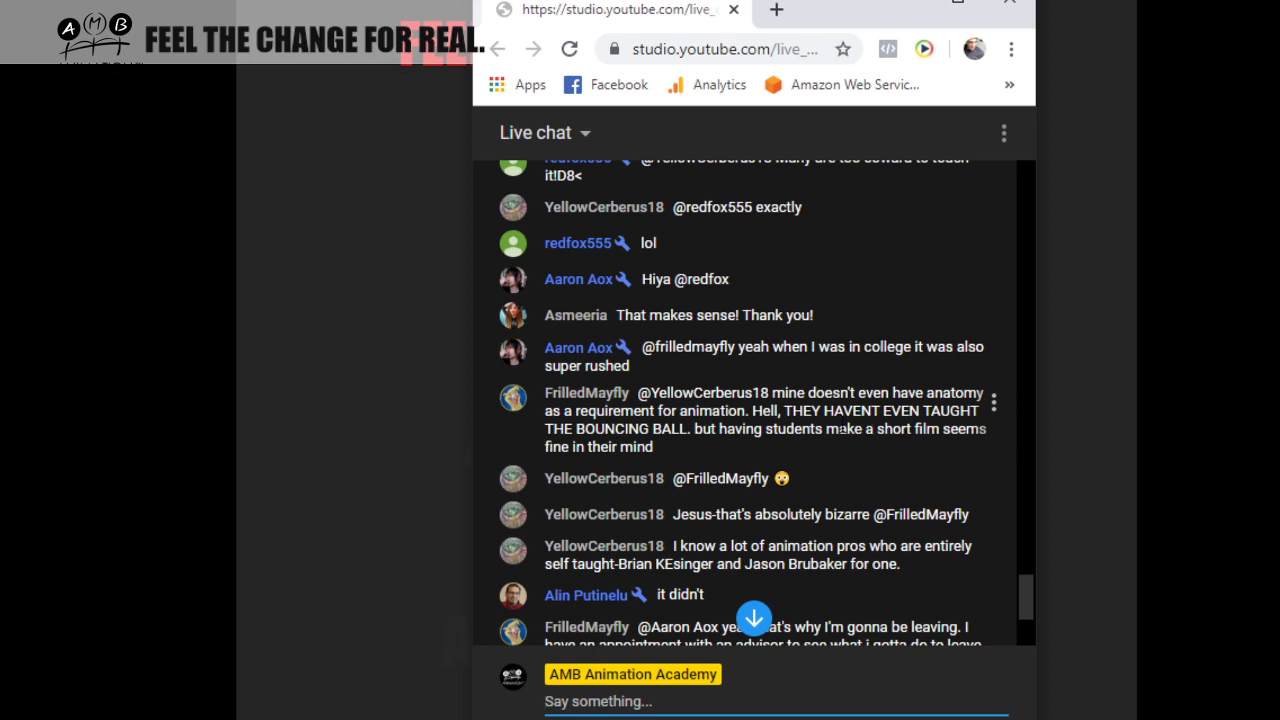
scroll(668, 408, up, 3)
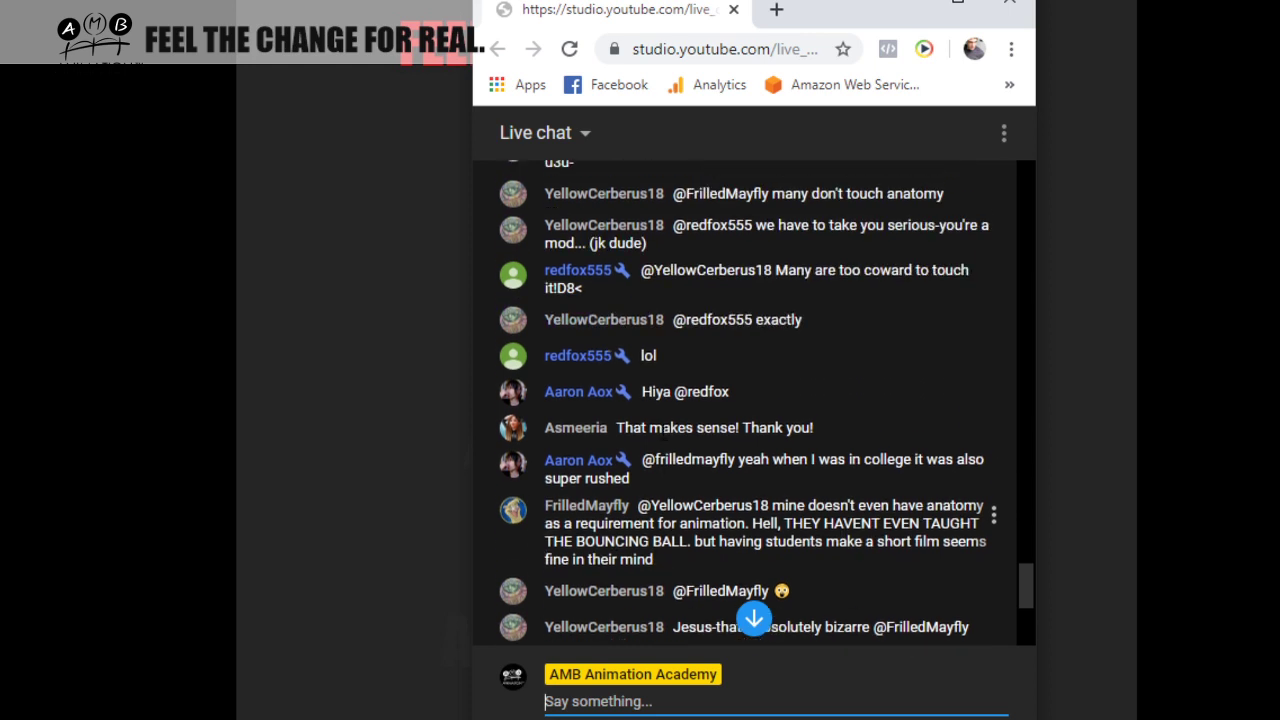
Reread the live chat messages about rushed college anatomy teaching, self-taught animators and reboots, down to the newest ones
scroll(668, 408, up, 3)
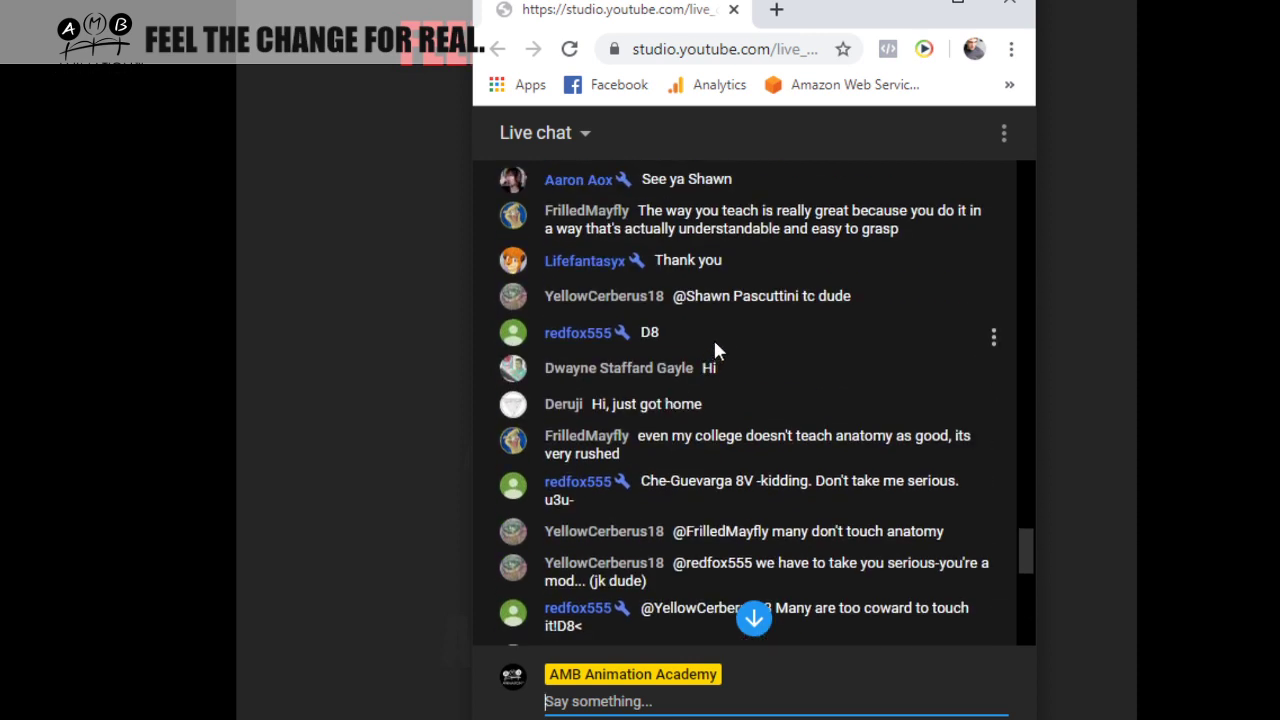
scroll(714, 350, up, 2)
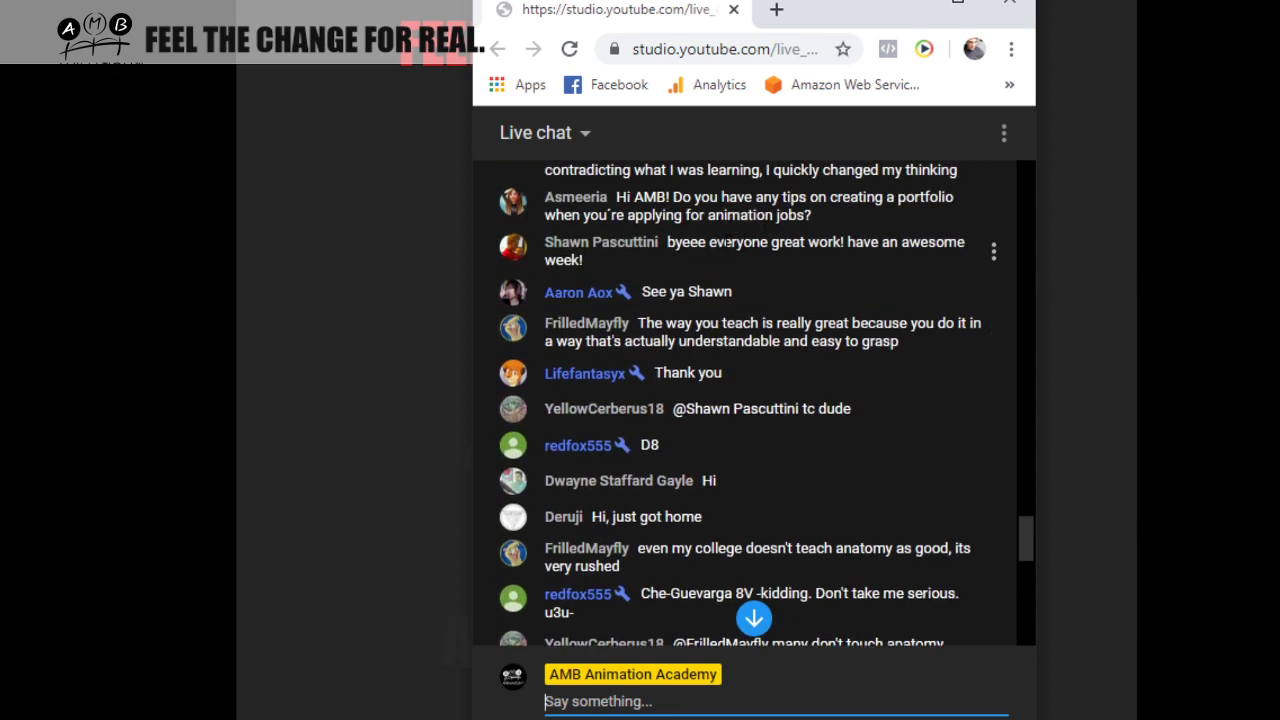
scroll(725, 284, down, 3)
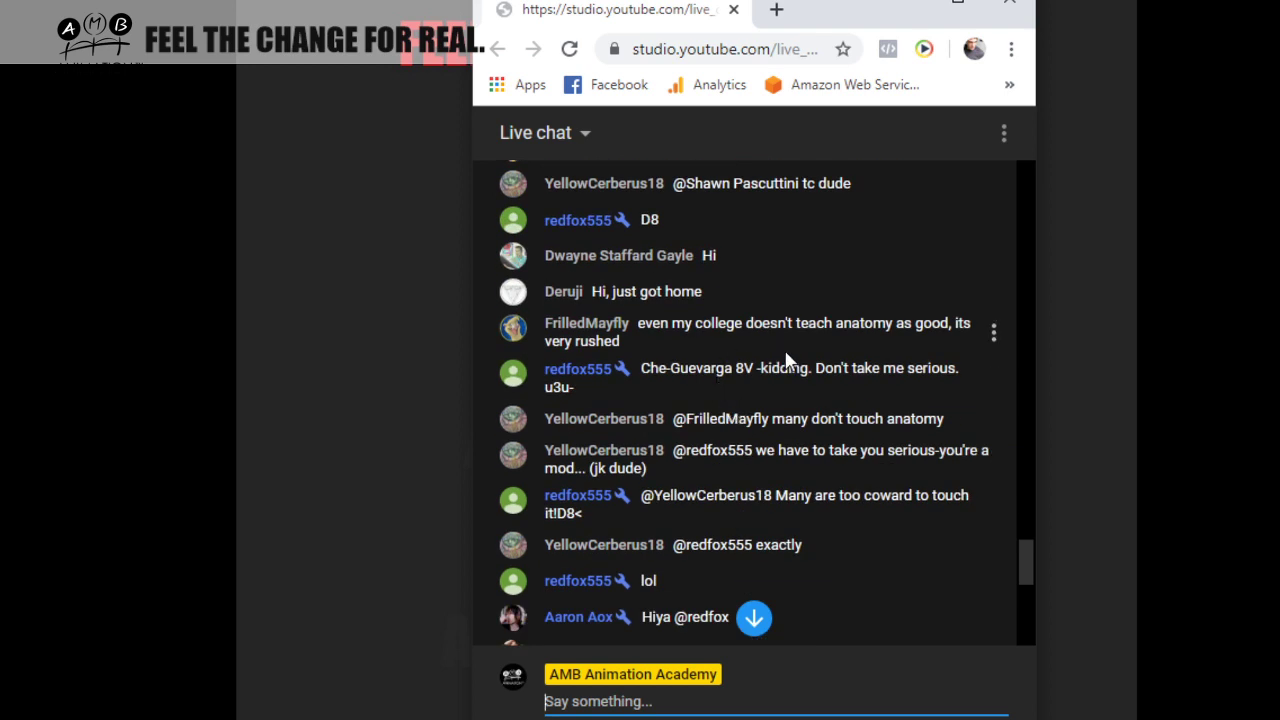
scroll(760, 368, up, 3)
scroll(749, 365, down, 1)
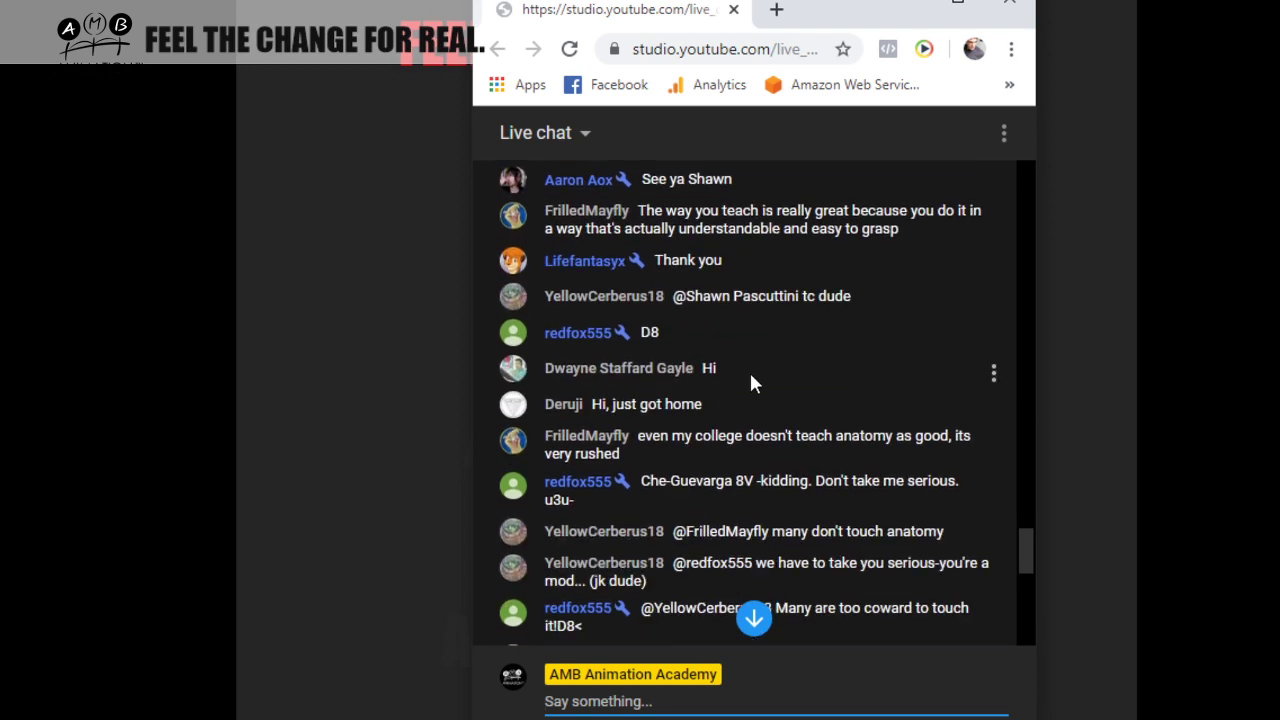
scroll(751, 378, down, 1)
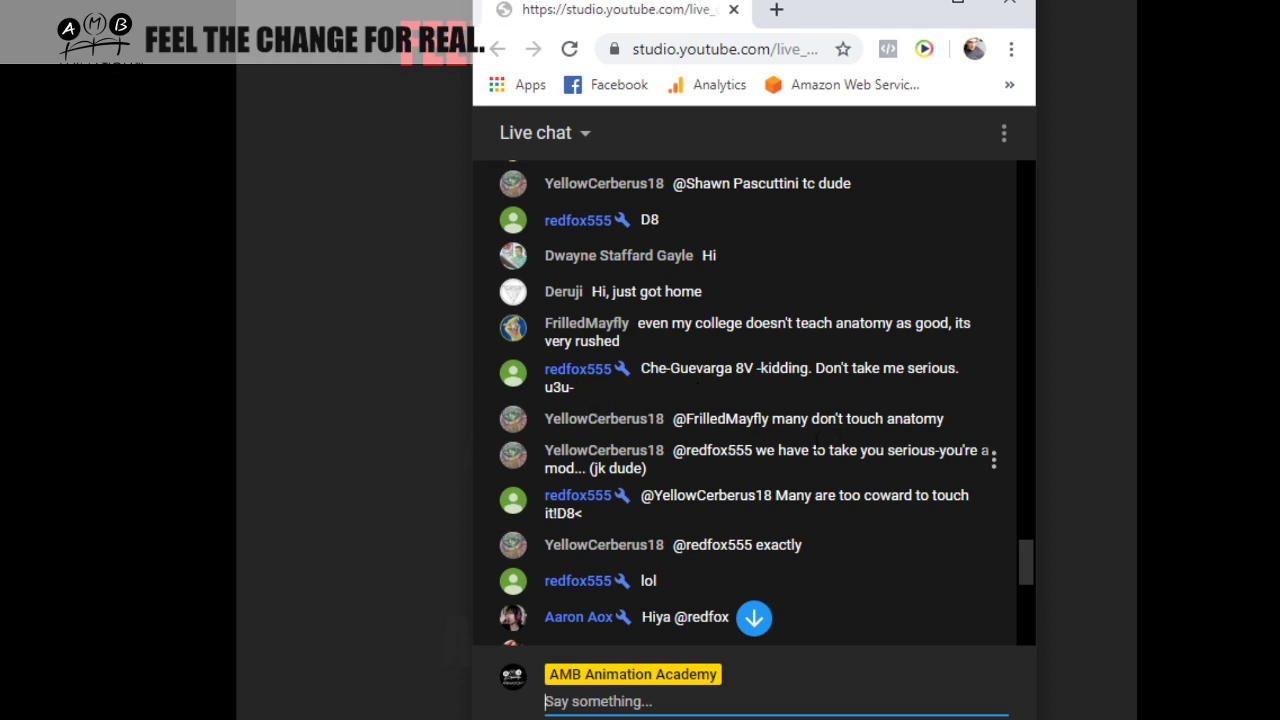
scroll(808, 435, down, 1)
scroll(805, 437, down, 1)
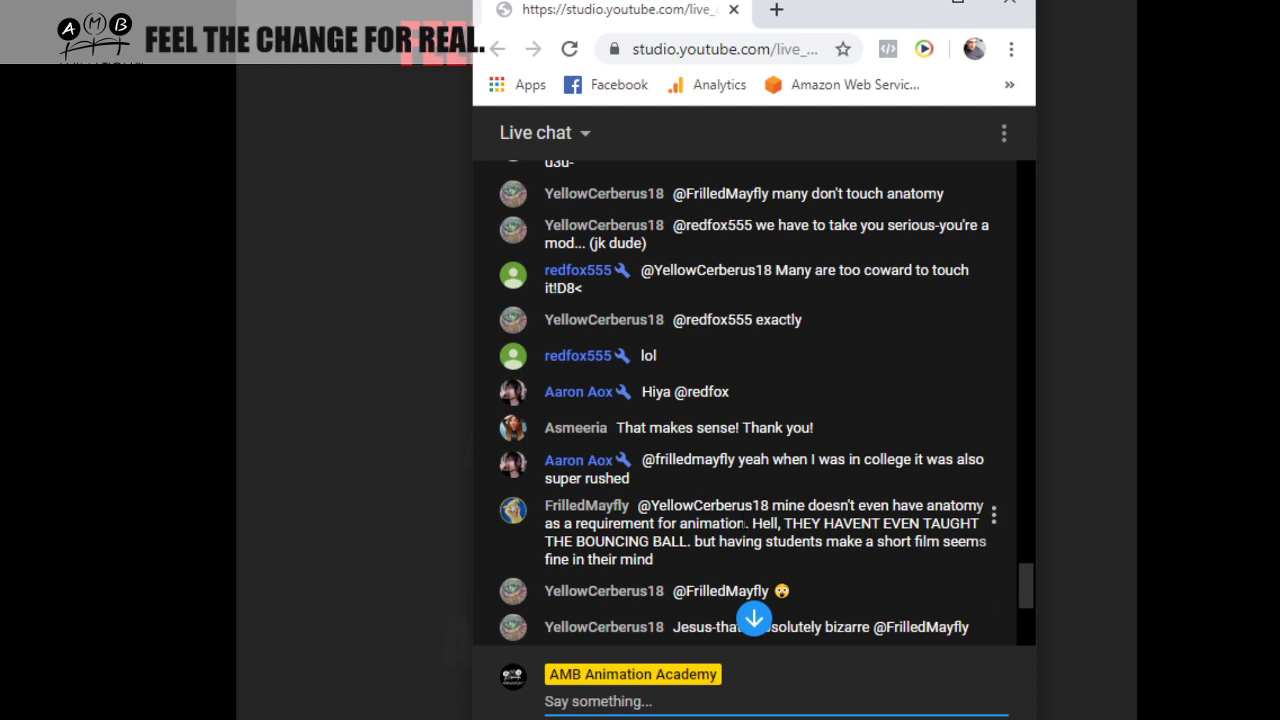
scroll(846, 518, down, 2)
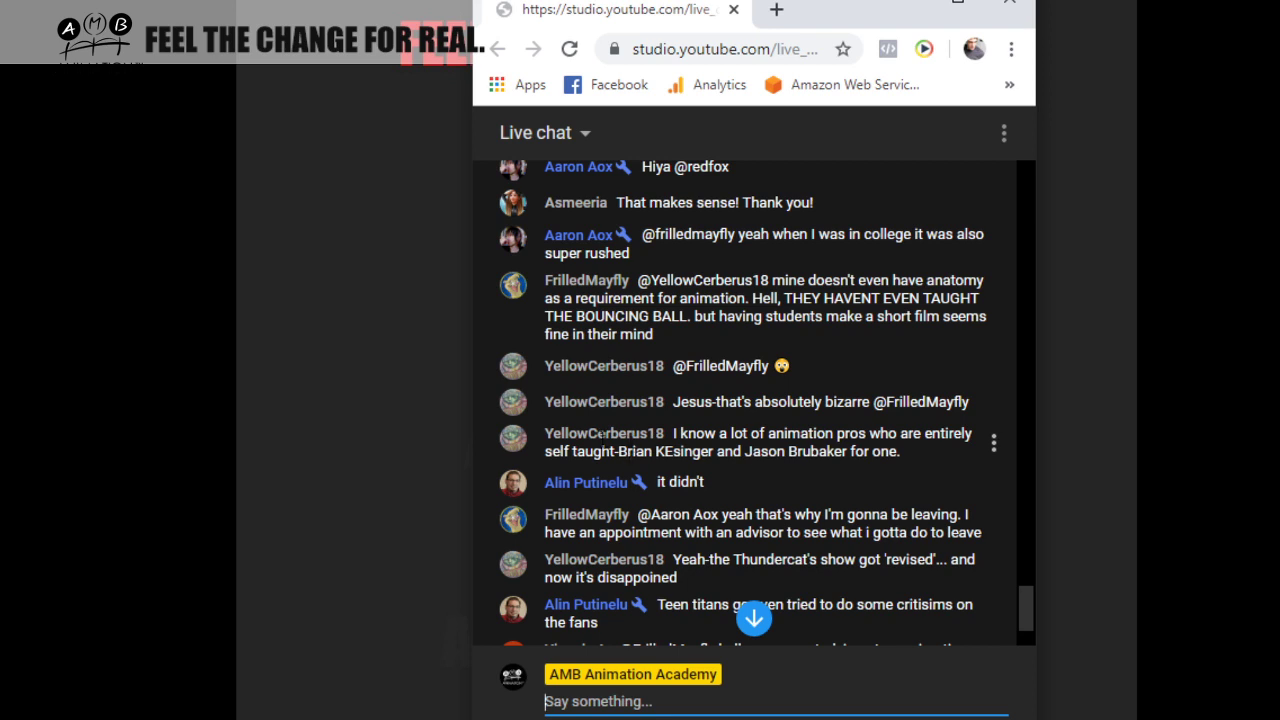
scroll(631, 414, down, 3)
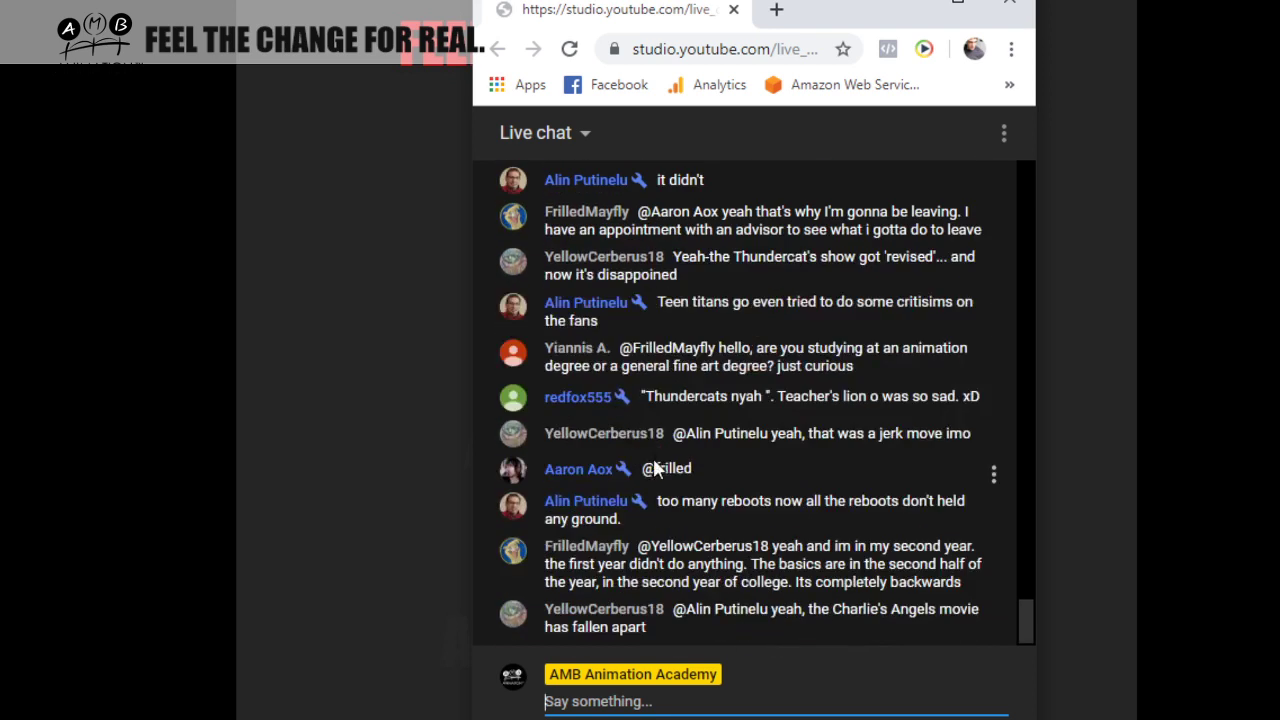
scroll(653, 462, up, 1)
Switch to the storyboard program and brush the words "Self" and "taught", boxing "Self" with an arrow pointing to "taught"
key(alt+Tab)
click(30, 148)
mouse_move(399, 218)
mouse_down()
mouse_move(397, 271)
mouse_move(375, 291)
mouse_up()
drag(420, 258, 478, 280)
mouse_move(523, 227)
mouse_down()
mouse_move(540, 246)
mouse_move(651, 240)
mouse_move(757, 274)
mouse_move(846, 214)
mouse_move(885, 230)
mouse_up()
mouse_move(332, 298)
mouse_down()
mouse_move(488, 301)
mouse_move(567, 207)
mouse_move(357, 180)
mouse_move(340, 302)
mouse_up()
mouse_move(566, 254)
mouse_down()
mouse_move(638, 254)
mouse_move(620, 268)
mouse_move(620, 236)
mouse_up()
Sketch a head with a brain and an ear below the "Self" box, with curved arrows pointing into both
mouse_move(364, 393)
mouse_down()
mouse_move(397, 371)
mouse_move(443, 450)
mouse_up()
drag(372, 418, 446, 411)
drag(386, 376, 376, 463)
drag(460, 412, 466, 452)
drag(552, 338, 458, 380)
mouse_move(456, 380)
mouse_down()
mouse_move(472, 360)
mouse_move(456, 381)
mouse_up()
mouse_move(312, 330)
mouse_down()
mouse_move(380, 378)
mouse_move(392, 370)
mouse_up()
mouse_move(392, 392)
mouse_down()
mouse_move(425, 395)
mouse_move(402, 400)
mouse_up()
Draw two eyes with brows and long arrows extending rightward beside the ear, and finish the ear's inner details
mouse_move(558, 403)
mouse_down()
mouse_move(551, 423)
mouse_move(570, 428)
mouse_up()
mouse_move(607, 400)
mouse_down()
mouse_move(612, 430)
mouse_move(760, 430)
mouse_move(748, 454)
mouse_up()
drag(540, 424, 722, 434)
mouse_move(702, 428)
mouse_down()
mouse_move(718, 450)
mouse_move(688, 452)
mouse_up()
drag(540, 392, 572, 381)
drag(590, 384, 612, 388)
drag(470, 448, 478, 450)
drag(462, 410, 478, 490)
drag(482, 440, 478, 455)
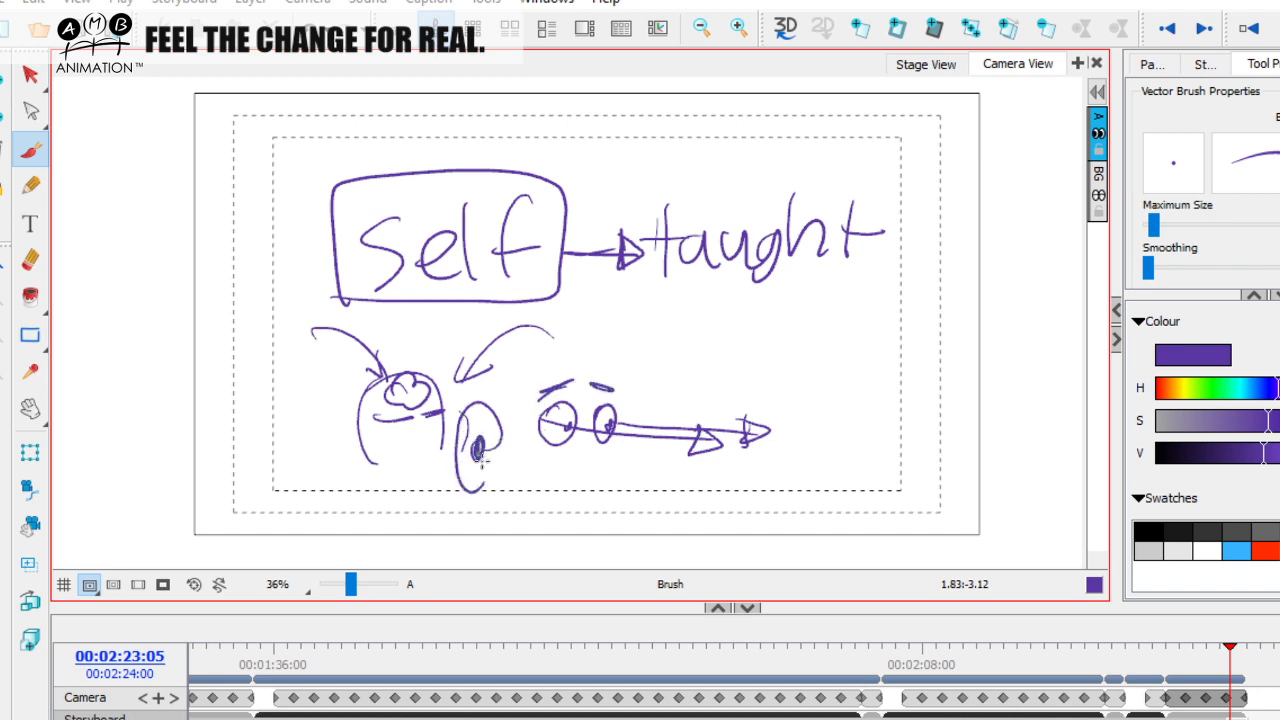
Draw a pair of lips beside the eyes, write "Teachers" above them, and outline a loose cloud around the "Self" box
mouse_move(842, 412)
mouse_down()
mouse_move(935, 403)
mouse_move(851, 443)
mouse_move(946, 440)
mouse_move(863, 434)
mouse_move(932, 432)
mouse_up()
mouse_move(786, 318)
mouse_down()
mouse_move(869, 294)
mouse_move(822, 350)
mouse_up()
mouse_move(836, 340)
mouse_down()
mouse_move(874, 336)
mouse_move(905, 345)
mouse_up()
mouse_move(930, 290)
mouse_down()
mouse_move(941, 325)
mouse_move(984, 317)
mouse_move(1016, 342)
mouse_up()
drag(1016, 240, 1016, 346)
mouse_move(325, 165)
mouse_down()
mouse_move(602, 239)
mouse_move(313, 337)
mouse_move(300, 165)
mouse_up()
drag(345, 127, 425, 128)
Select the whole self-taught illustration and delete it
key(alt+s)
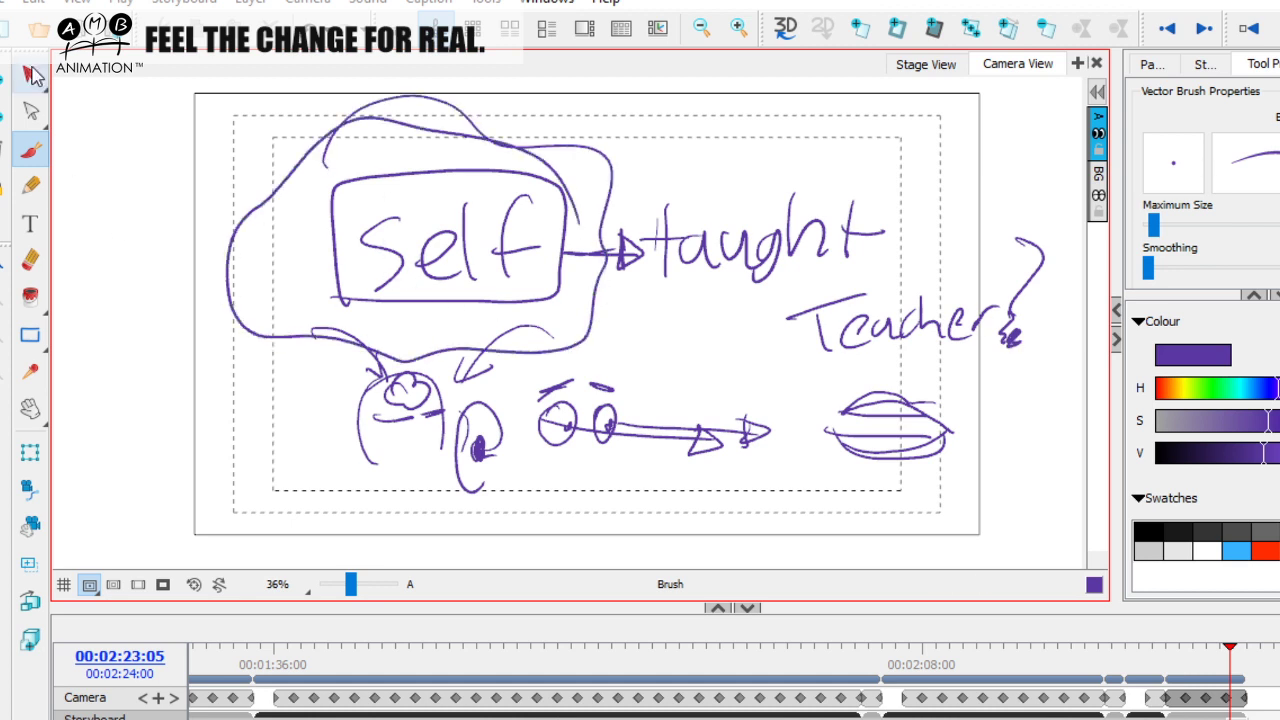
key(ctrl+a)
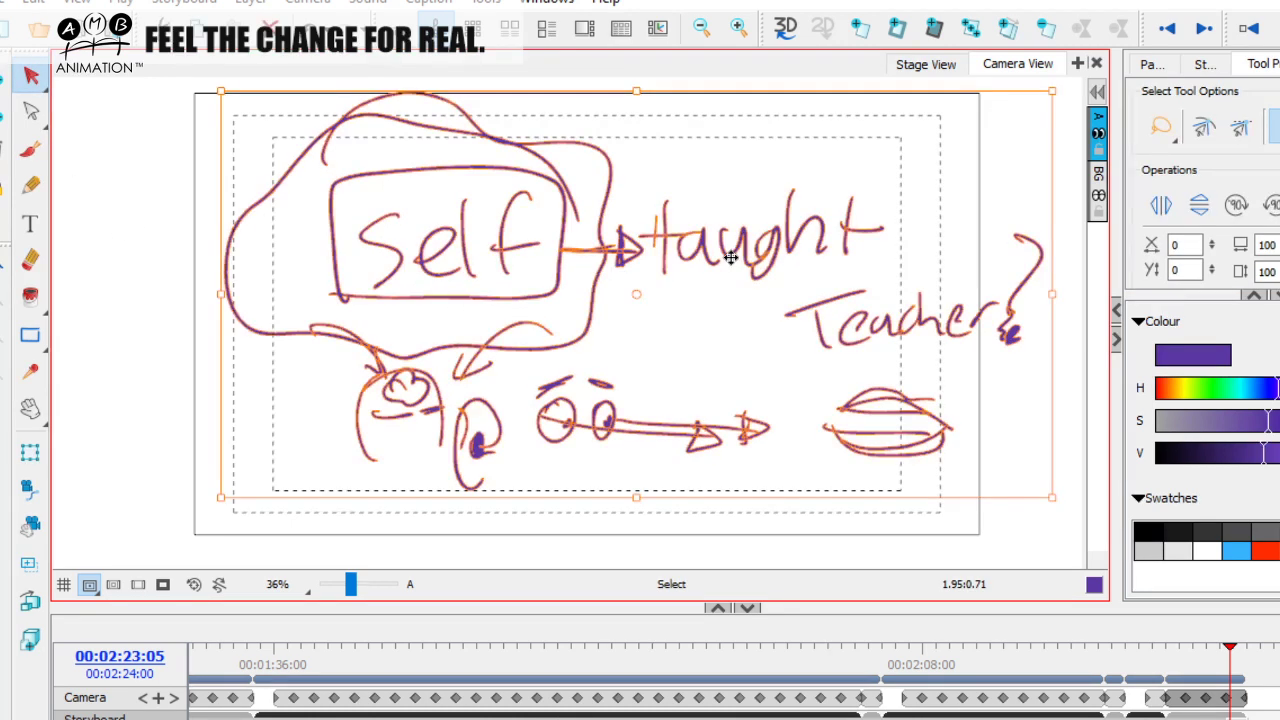
key(Delete)
Brush the words "Self teach" large across the upper part of the empty frame
key(alt+b)
mouse_move(438, 174)
mouse_down()
mouse_move(409, 242)
mouse_move(480, 226)
mouse_up()
drag(488, 225, 503, 230)
drag(541, 170, 513, 233)
drag(507, 206, 582, 200)
drag(630, 157, 632, 240)
mouse_move(594, 190)
mouse_down()
mouse_move(655, 188)
mouse_move(724, 228)
mouse_up()
Add two downward arrows below "Self", trailing dots after "teach", and a curved underline beneath "teach"
mouse_move(401, 174)
mouse_down()
mouse_move(348, 212)
mouse_move(531, 133)
mouse_move(373, 272)
mouse_move(390, 325)
mouse_up()
mouse_move(512, 234)
mouse_down()
mouse_move(540, 345)
mouse_move(510, 324)
mouse_up()
drag(418, 388, 372, 326)
mouse_move(734, 208)
mouse_down()
mouse_move(824, 177)
mouse_move(834, 143)
mouse_move(868, 235)
mouse_up()
drag(880, 200, 885, 207)
click(918, 211)
drag(632, 262, 746, 258)
Select the entire "Self teach" sketch and delete it
click(30, 75)
click(621, 185)
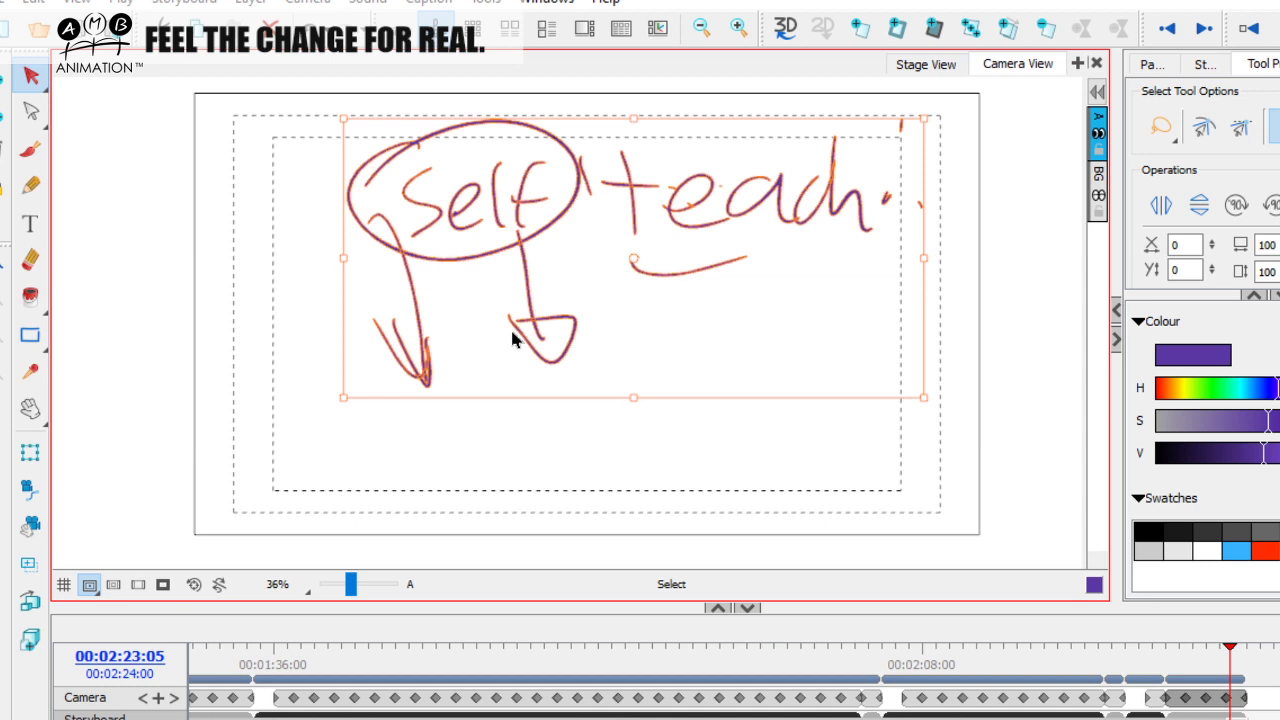
key(Delete)
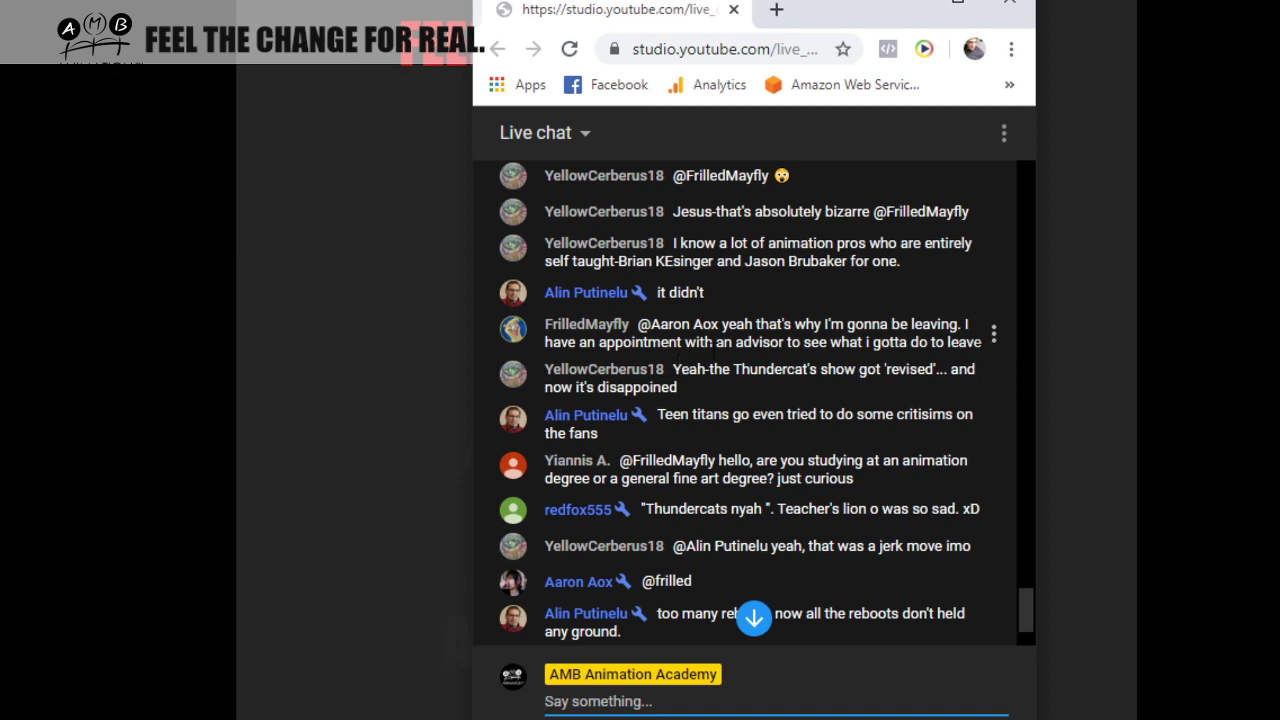
Read the live chat messages about leaving college, self-driven learning and Batman The Animated Series
scroll(714, 360, down, 3)
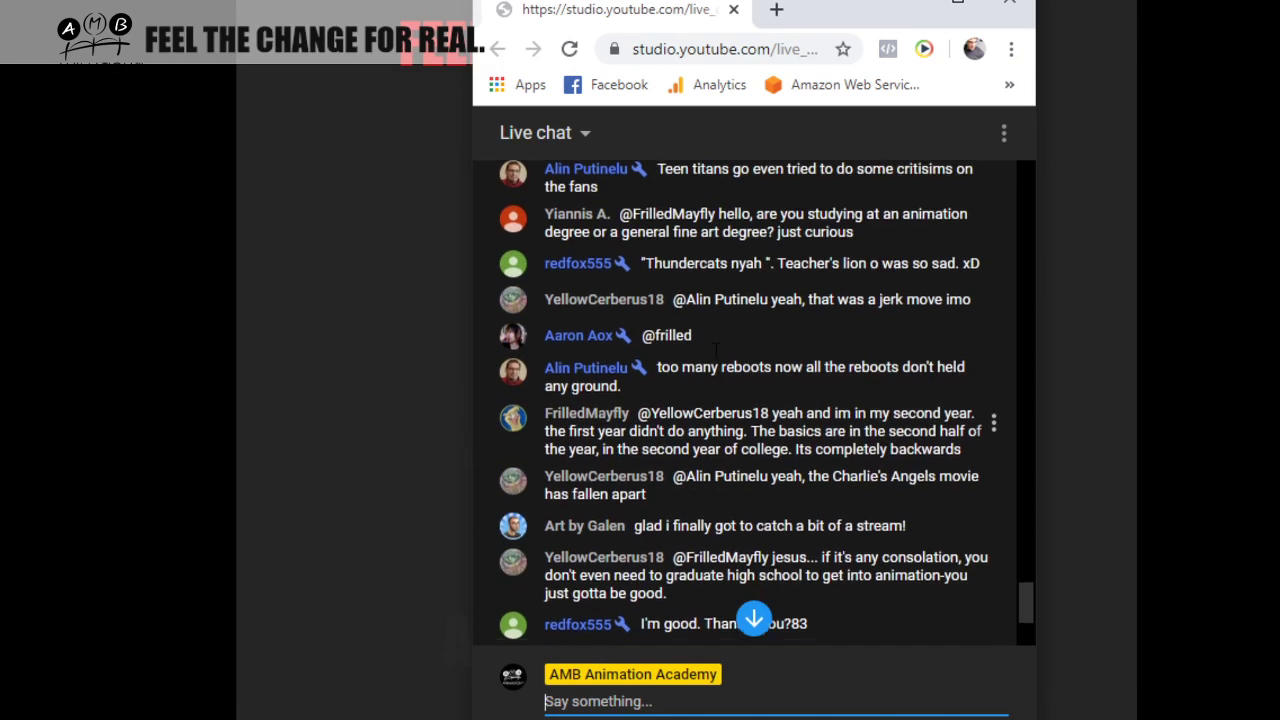
scroll(716, 350, up, 3)
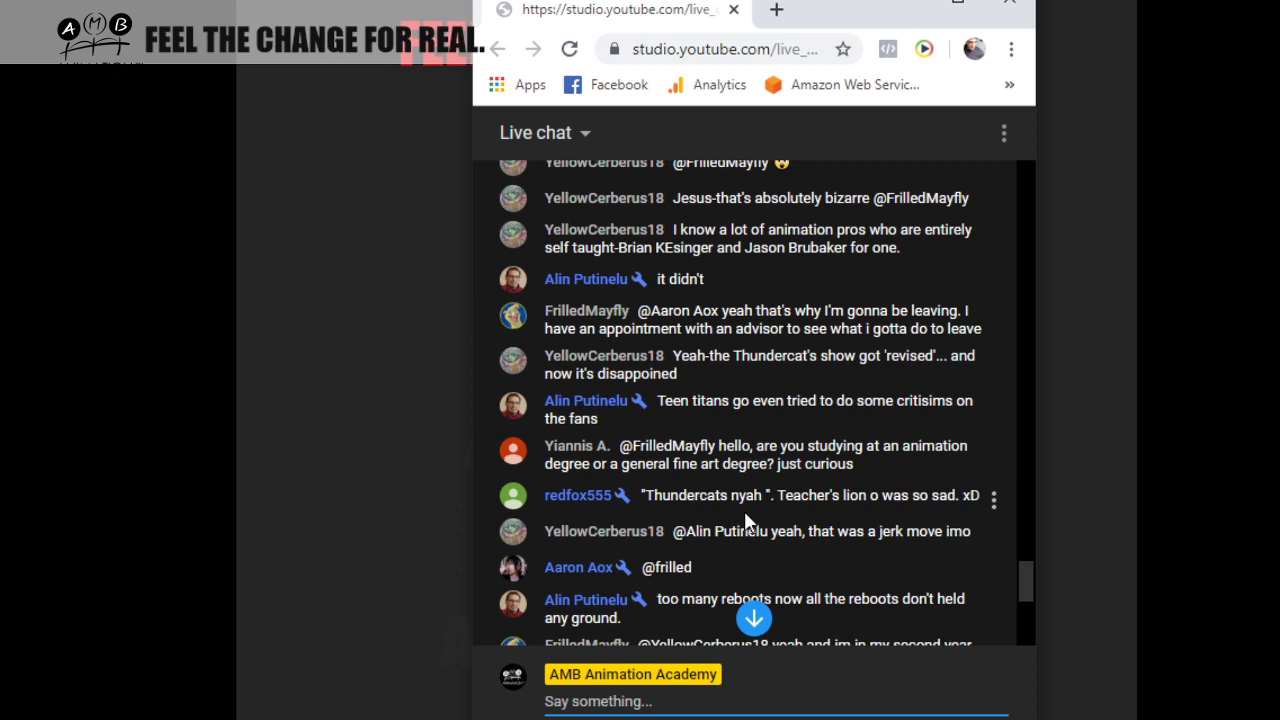
scroll(713, 455, down, 2)
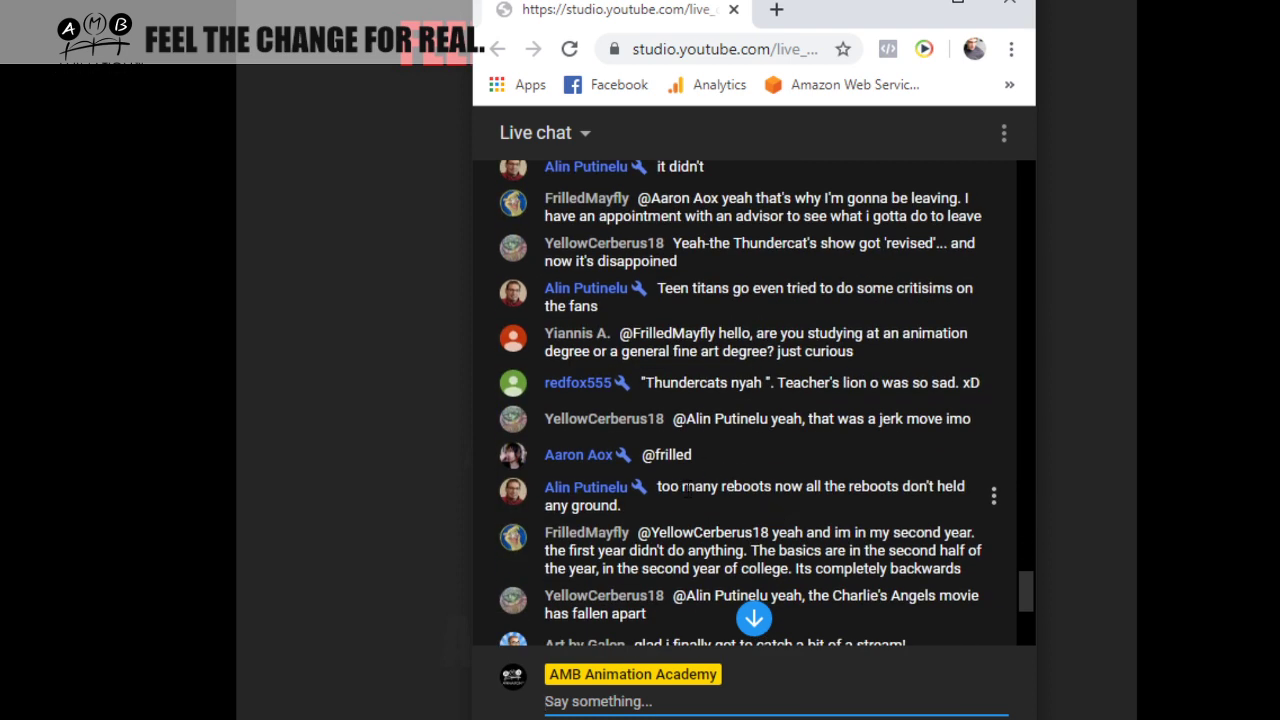
scroll(735, 494, down, 2)
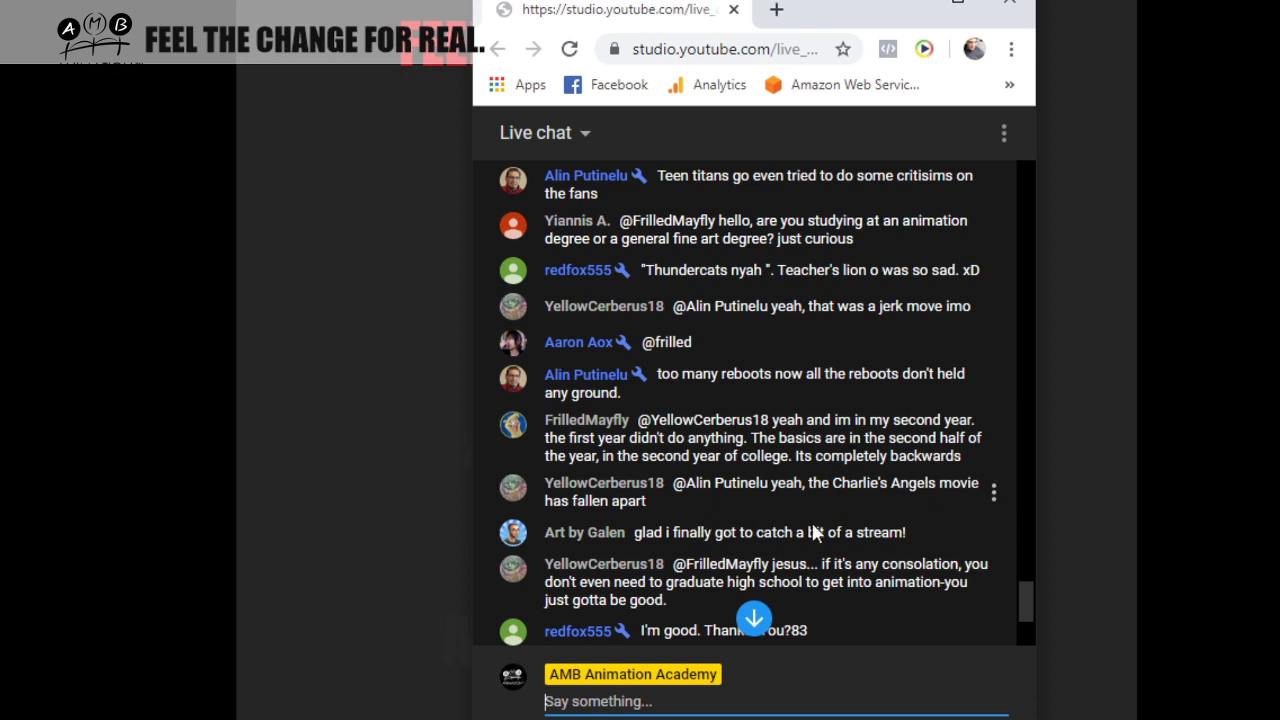
scroll(787, 517, down, 2)
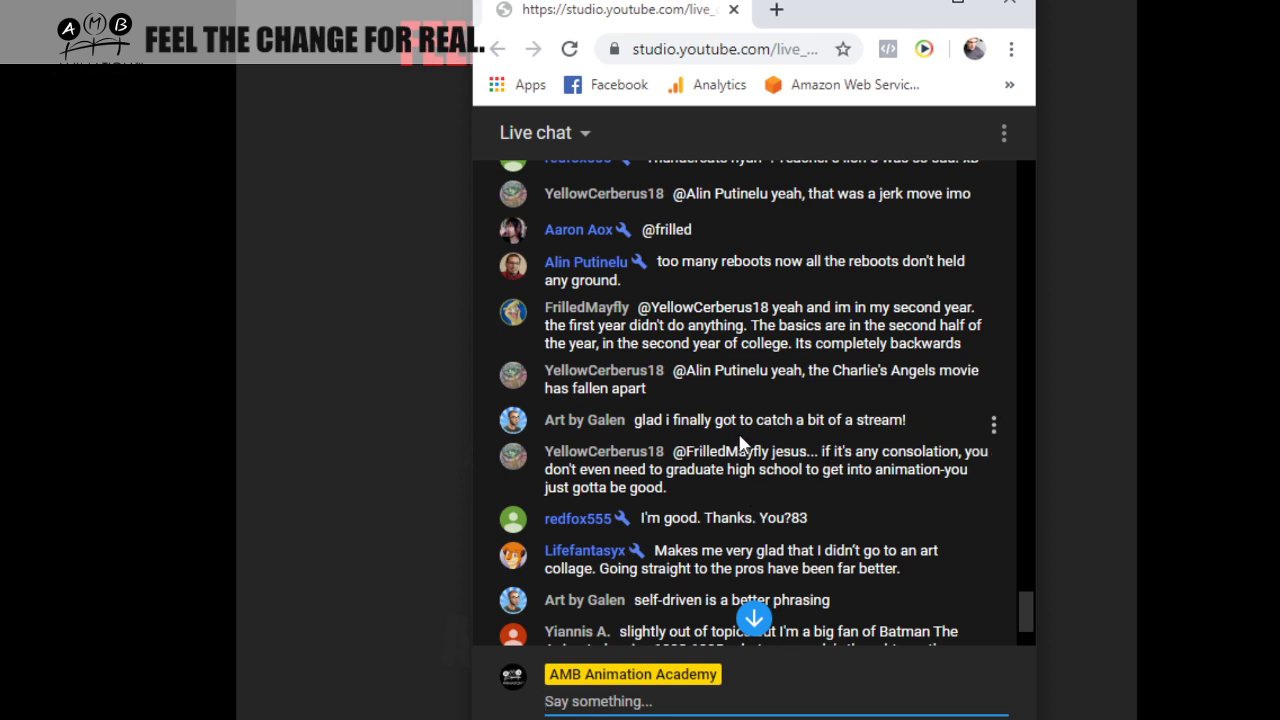
scroll(740, 440, down, 3)
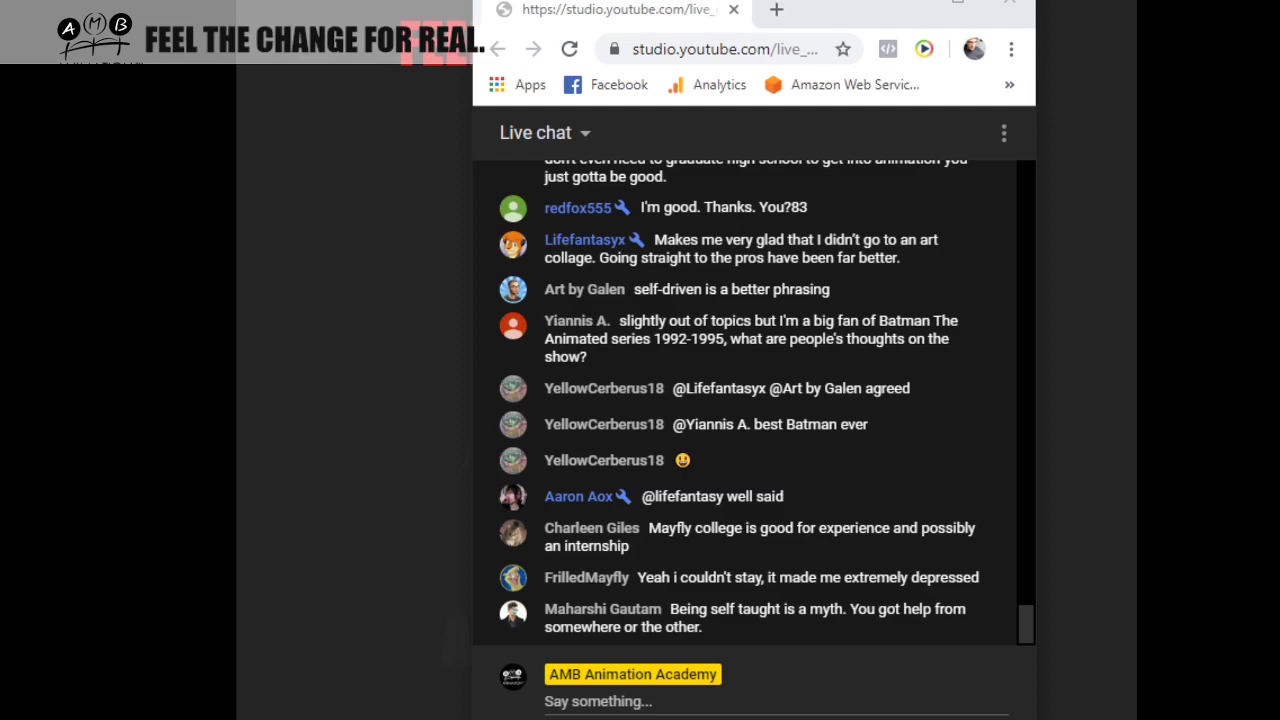
Switch to the AMB Animation website and enter the Real Animator Training Library
drag(1279, 190, 709, 57)
mouse_move(909, 157)
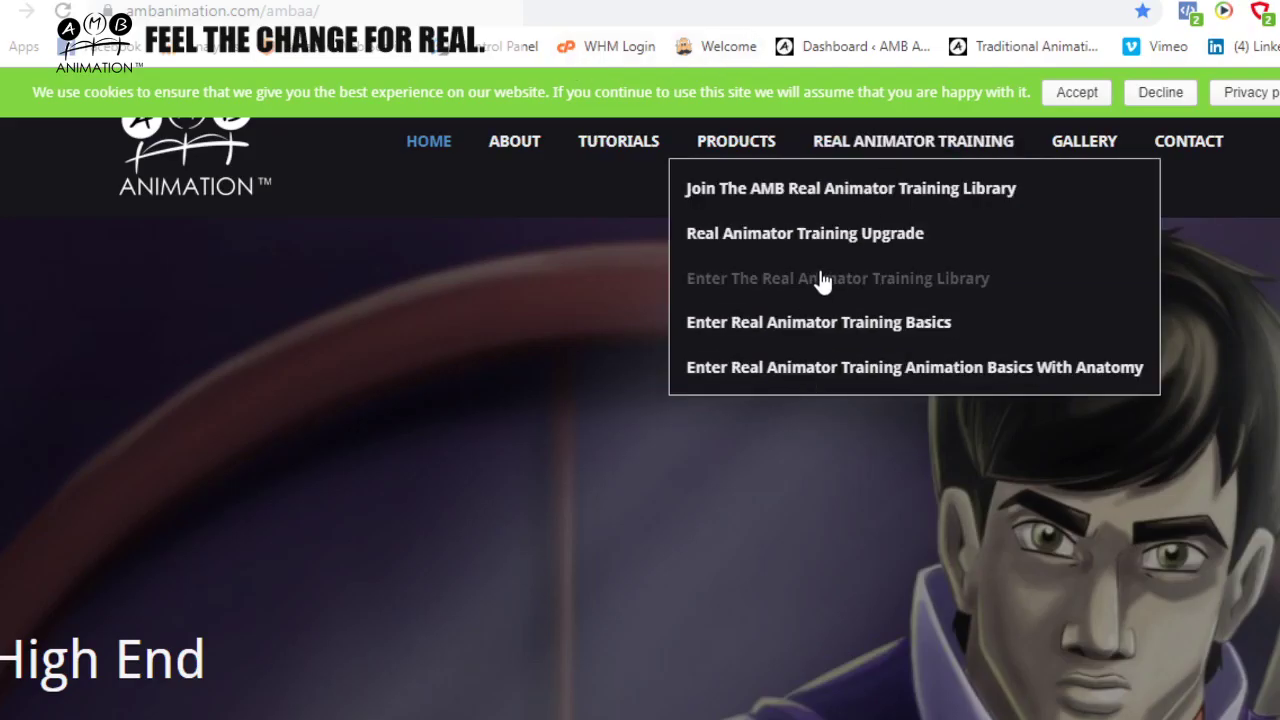
click(776, 266)
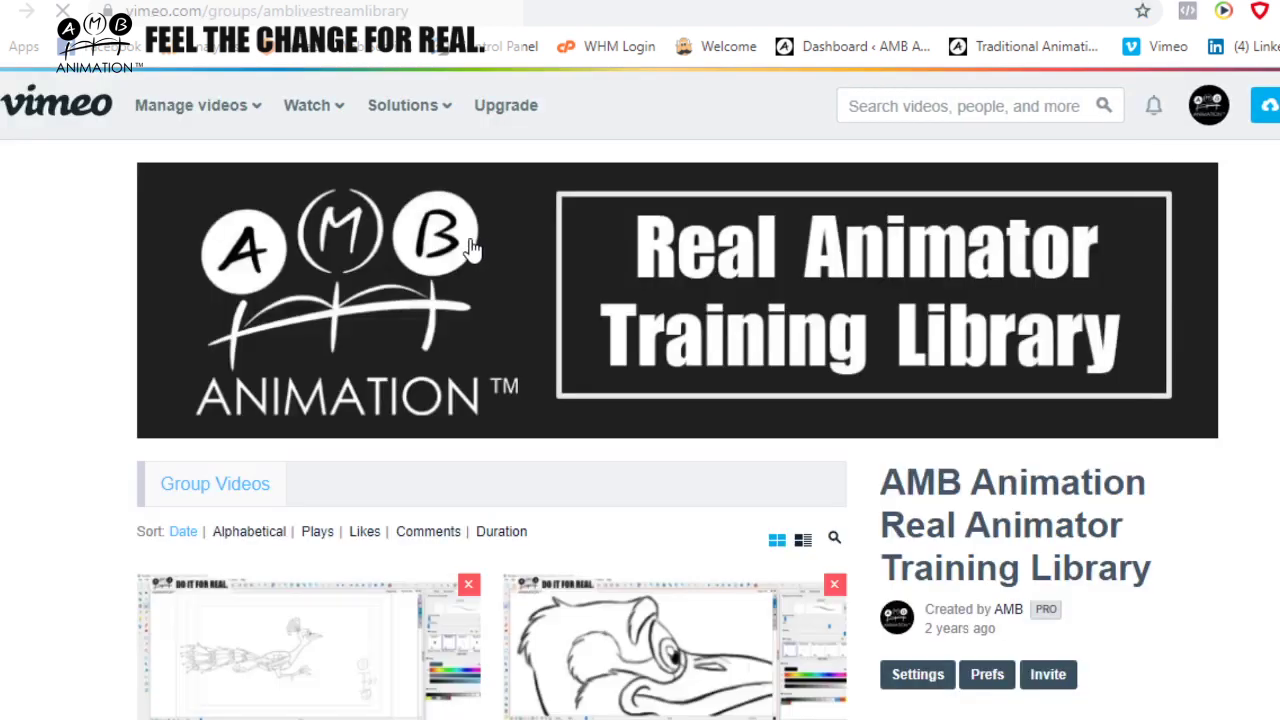
List the training library group's albums and open the Live Stream Library album of old live streams
scroll(500, 278, down, 5)
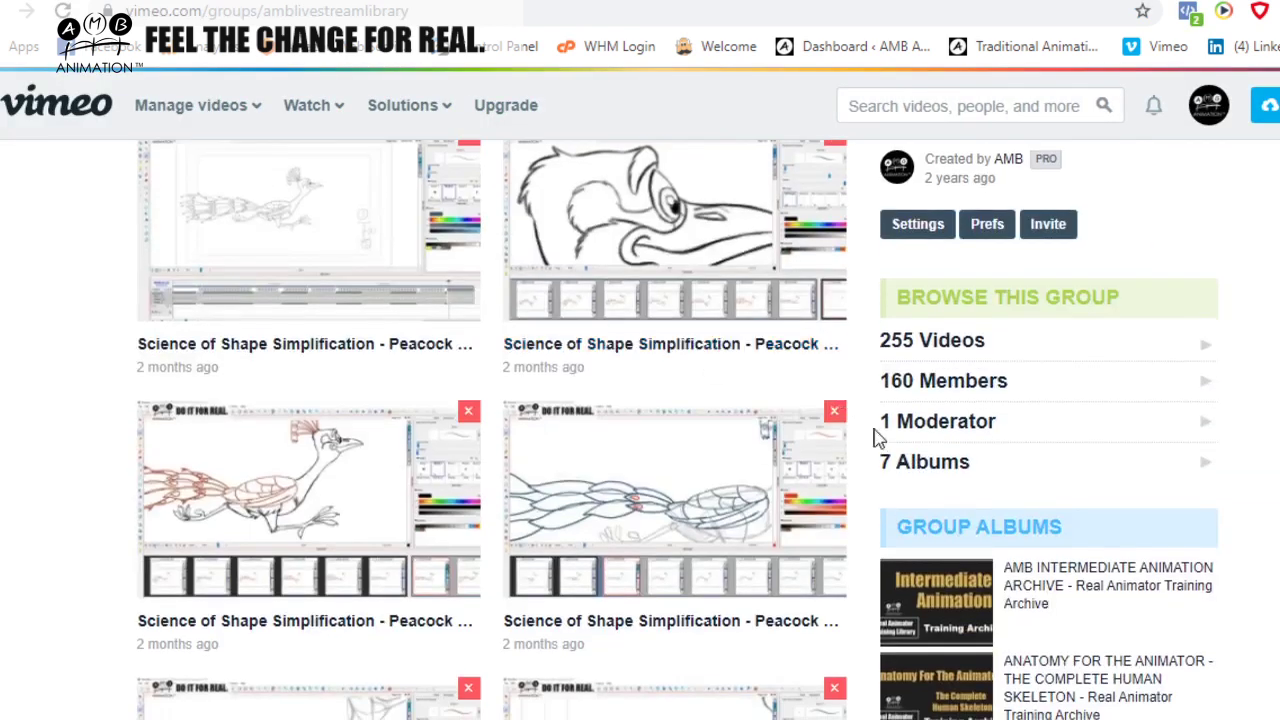
click(927, 472)
scroll(706, 410, down, 10)
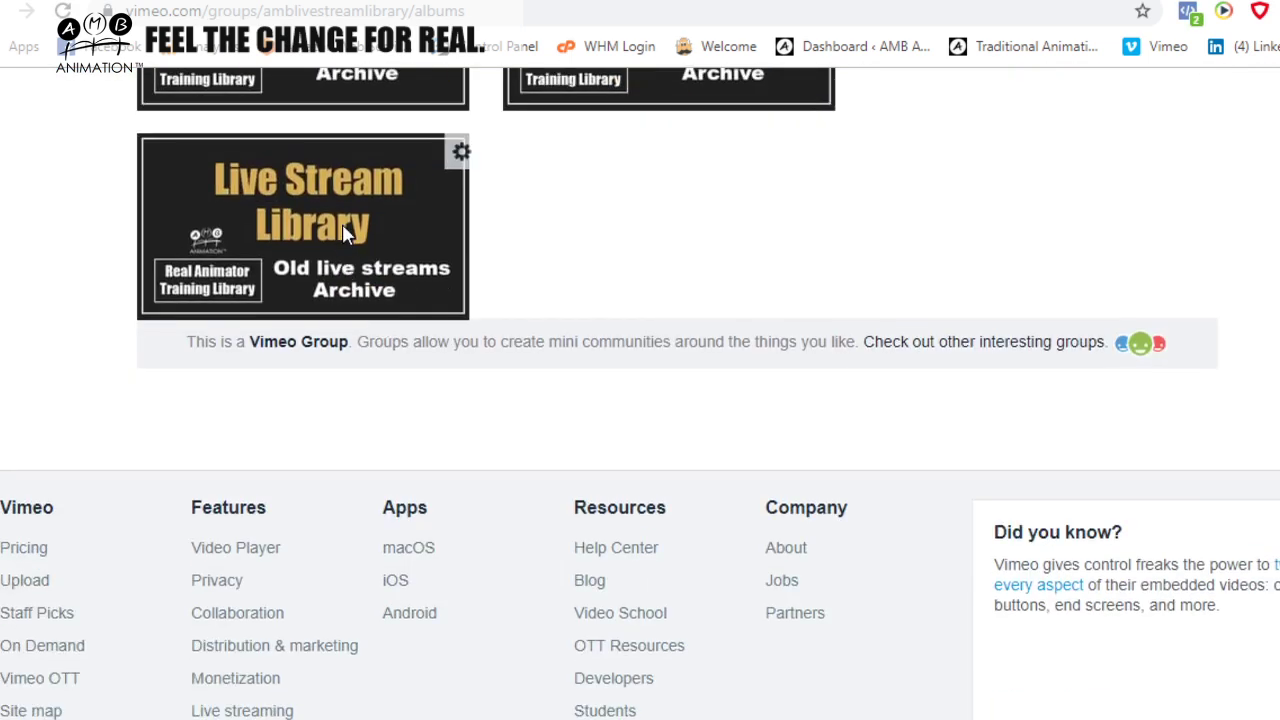
click(342, 230)
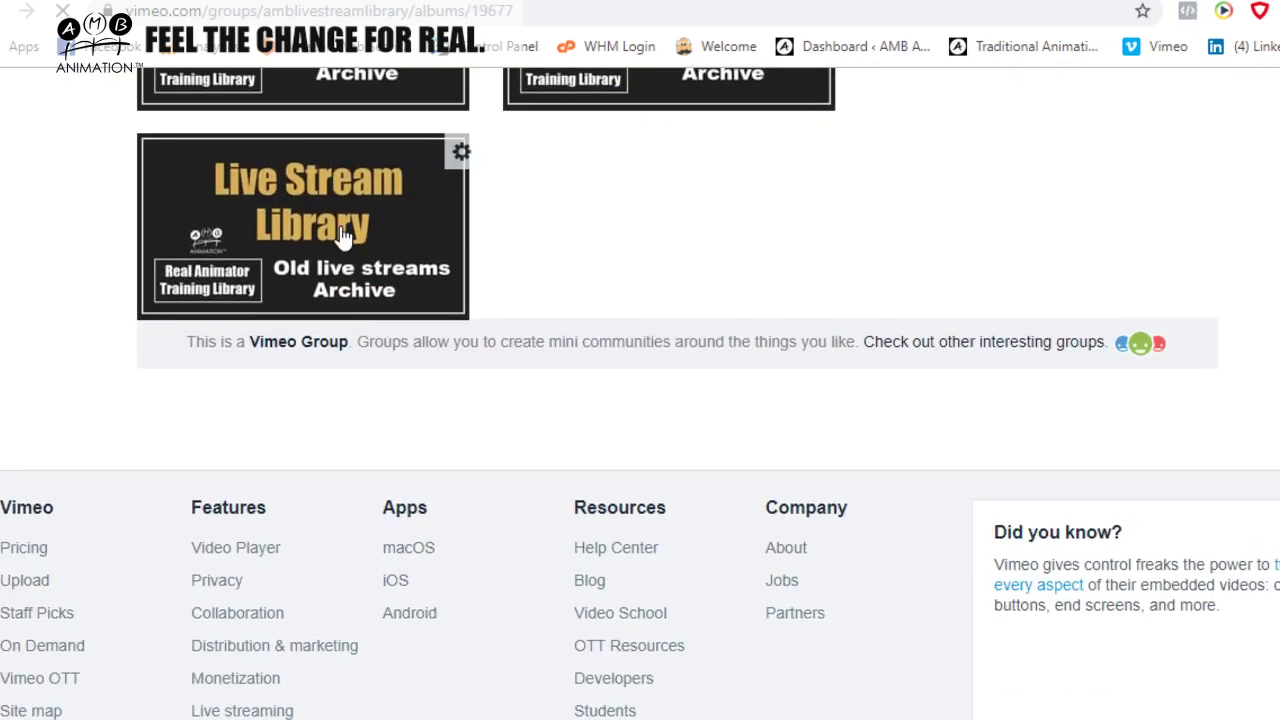
Browse the Live Stream Library album's videos on page 4 and page 3
scroll(313, 287, down, 10)
scroll(313, 287, down, 10)
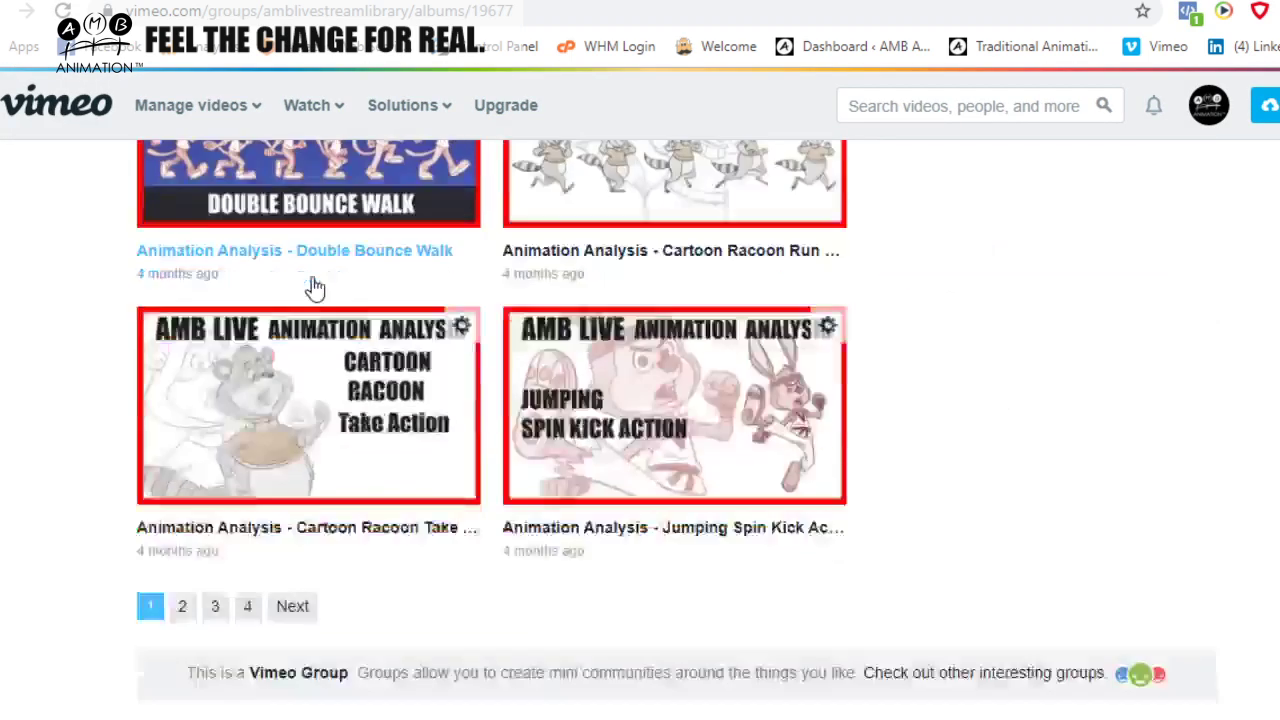
click(251, 172)
scroll(263, 257, down, 10)
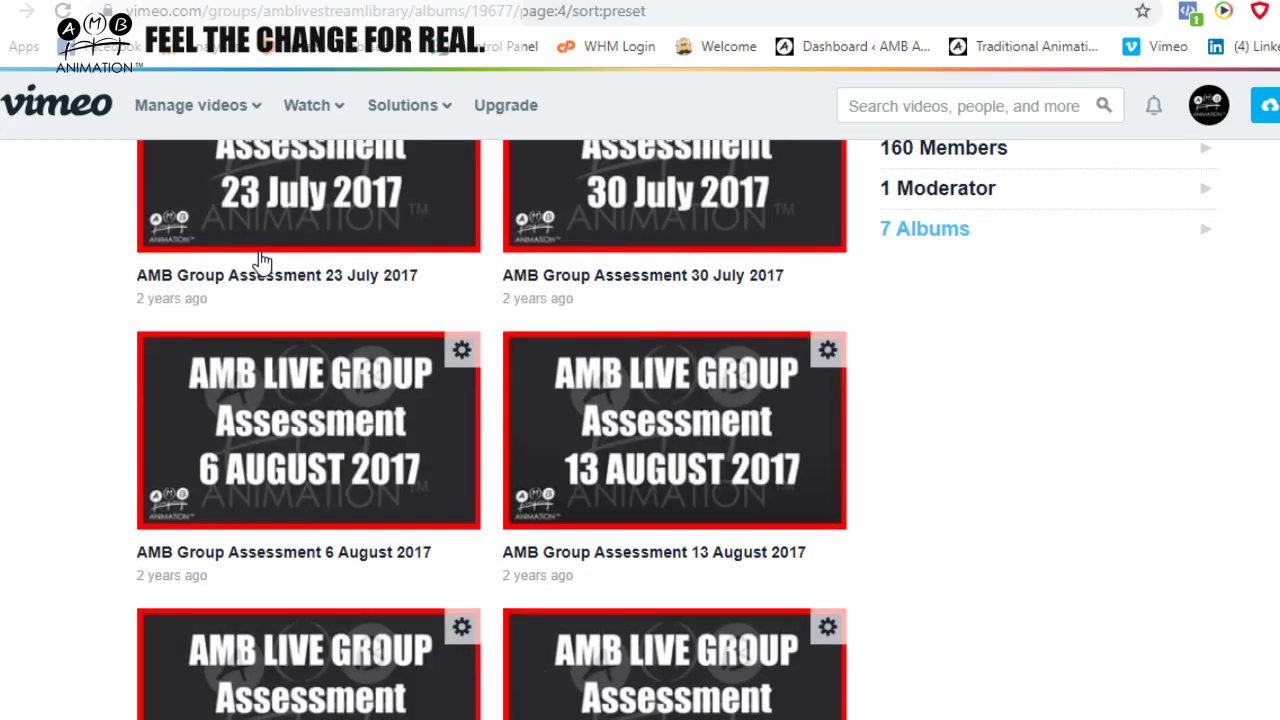
scroll(371, 323, up, 2)
click(272, 570)
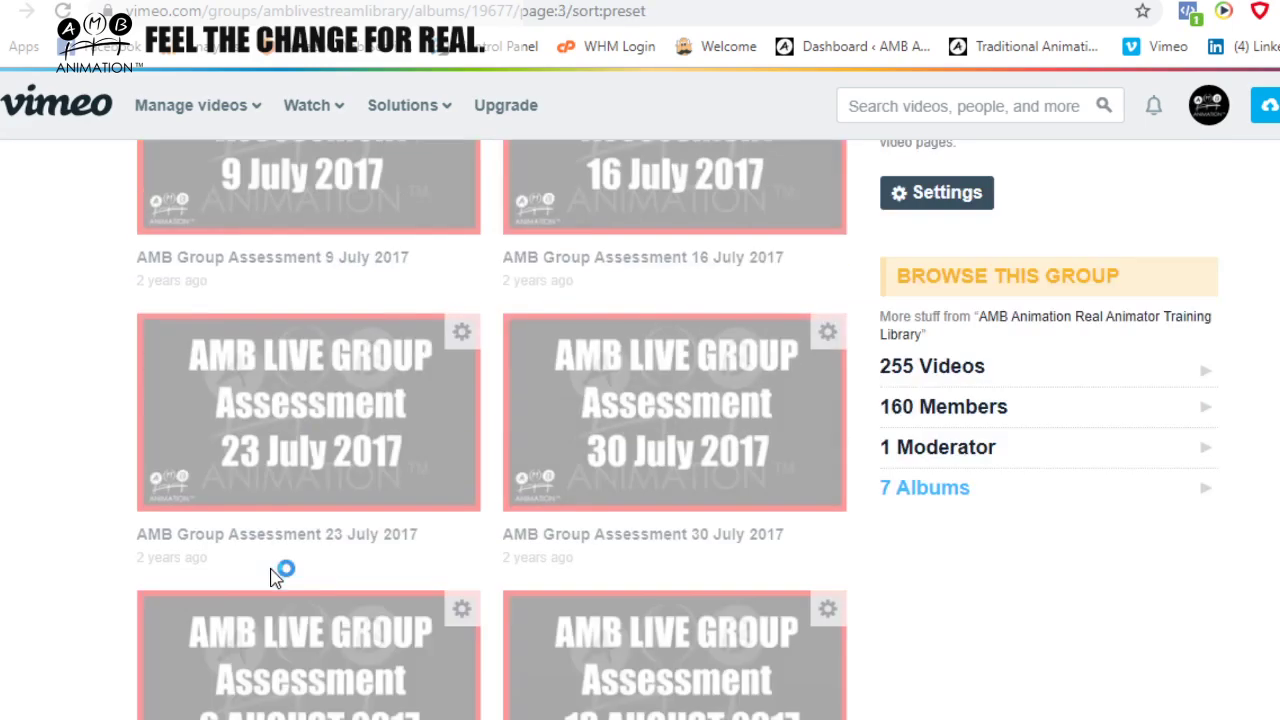
scroll(228, 485, down, 10)
scroll(222, 485, down, 10)
Go to page 2 of the album and locate the Batman warm-up drawing video among the character design analyses
scroll(223, 486, up, 2)
click(241, 450)
scroll(262, 450, down, 10)
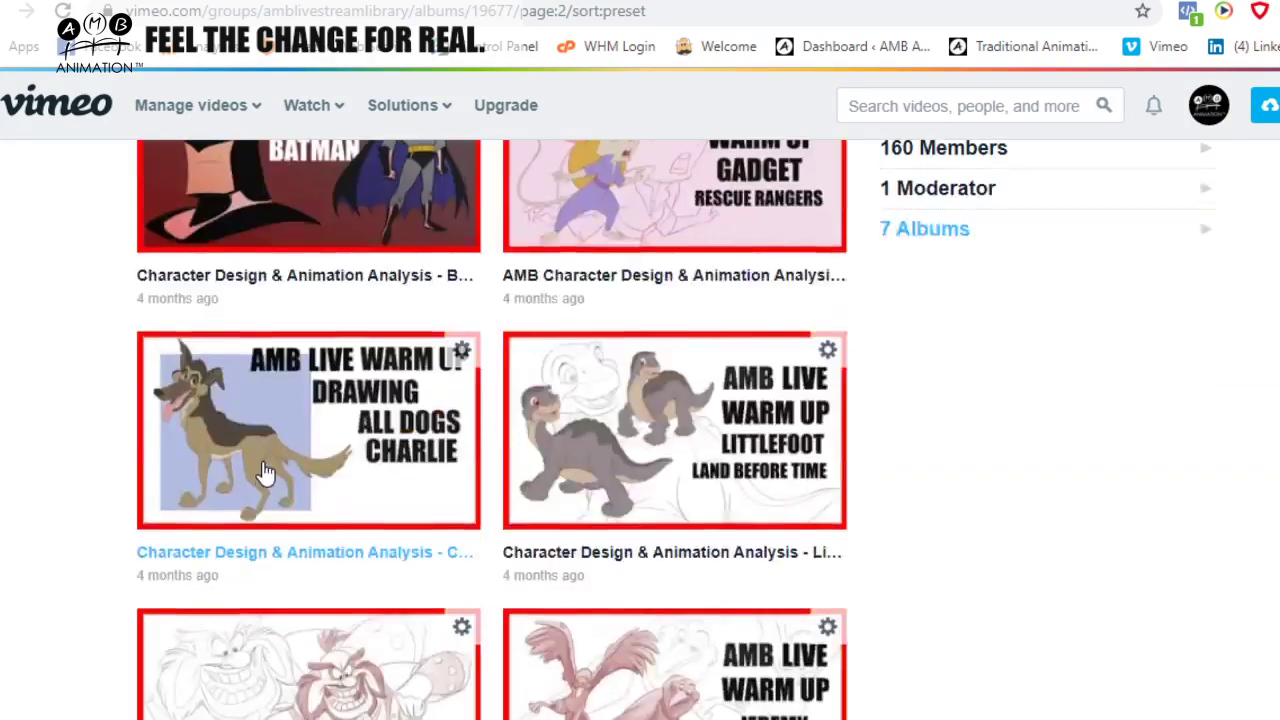
scroll(295, 445, up, 10)
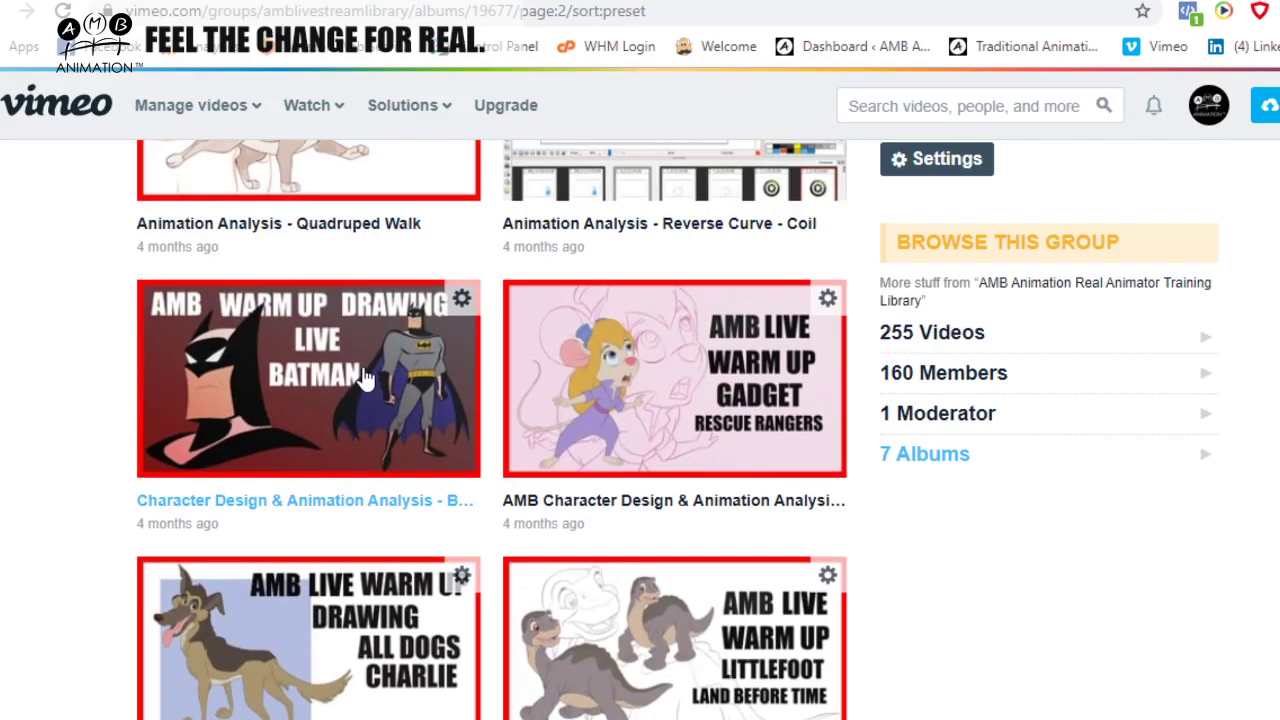
scroll(228, 300, up, 2)
scroll(228, 300, up, 1)
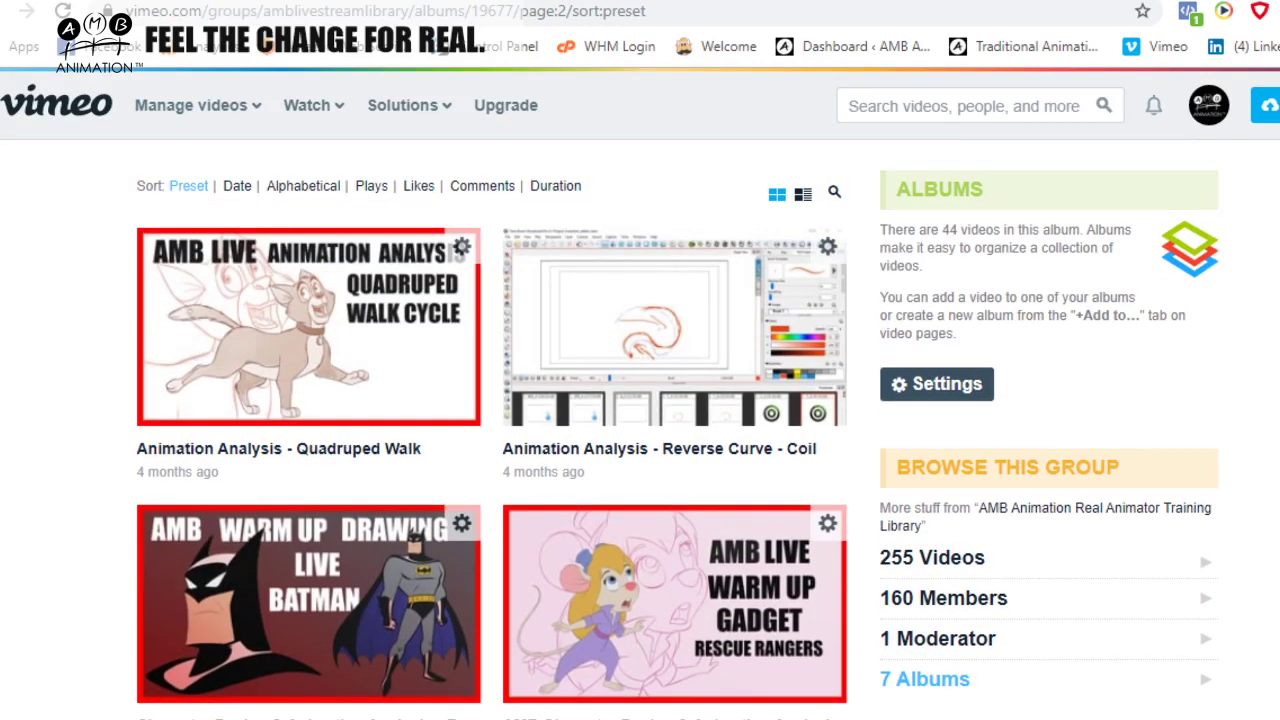
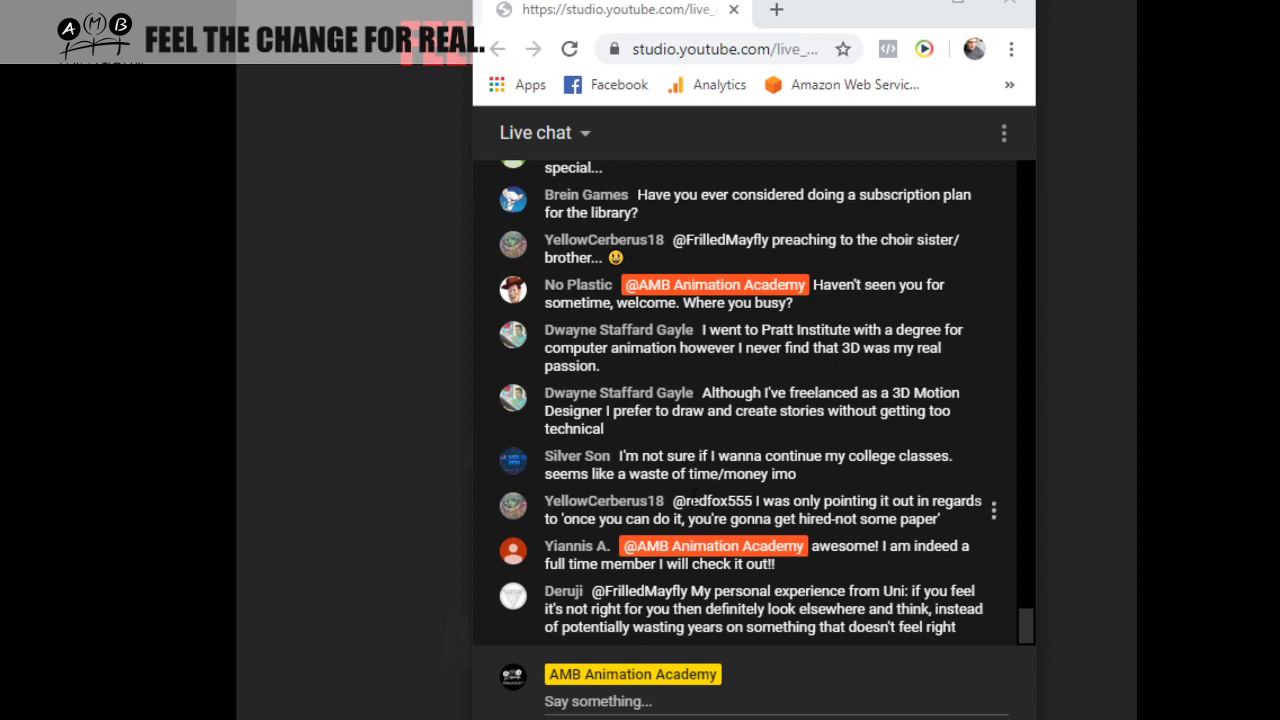
Return to the live chat and read the messages about a library subscription, 3D degrees and quitting college classes
scroll(697, 500, up, 3)
scroll(709, 518, down, 3)
scroll(709, 510, up, 2)
scroll(708, 510, up, 1)
scroll(707, 513, down, 4)
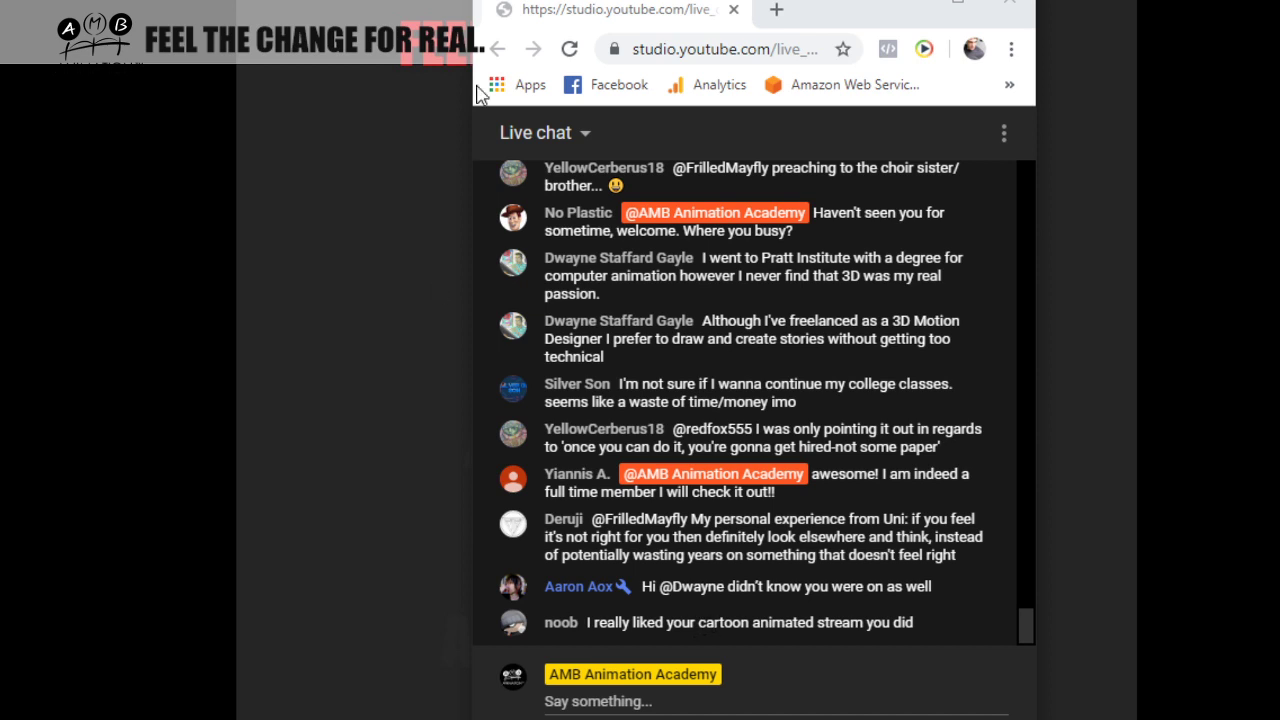
mouse_move(840, 8)
mouse_down()
mouse_move(845, 35)
mouse_move(817, 7)
mouse_up()
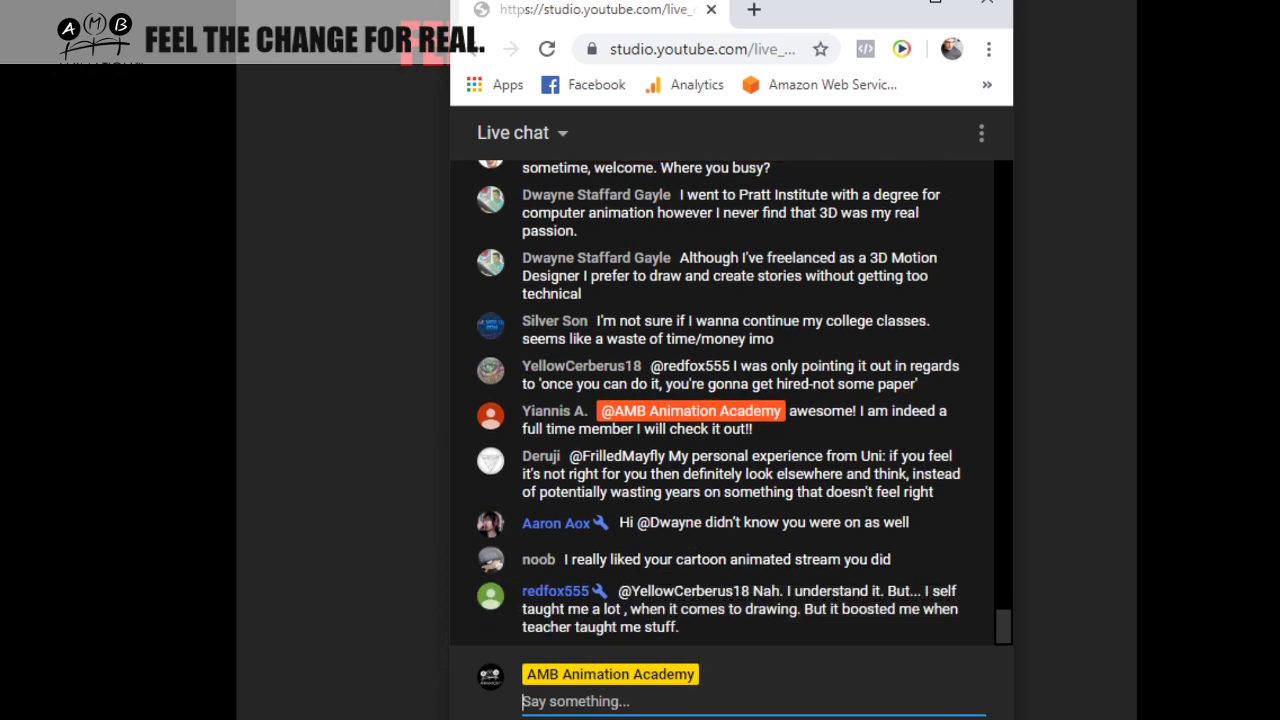
Switch back to the storyboard and scrub the timeline to 00:02:03:12, the sketch of a large R-shaped figure
key(alt+Tab)
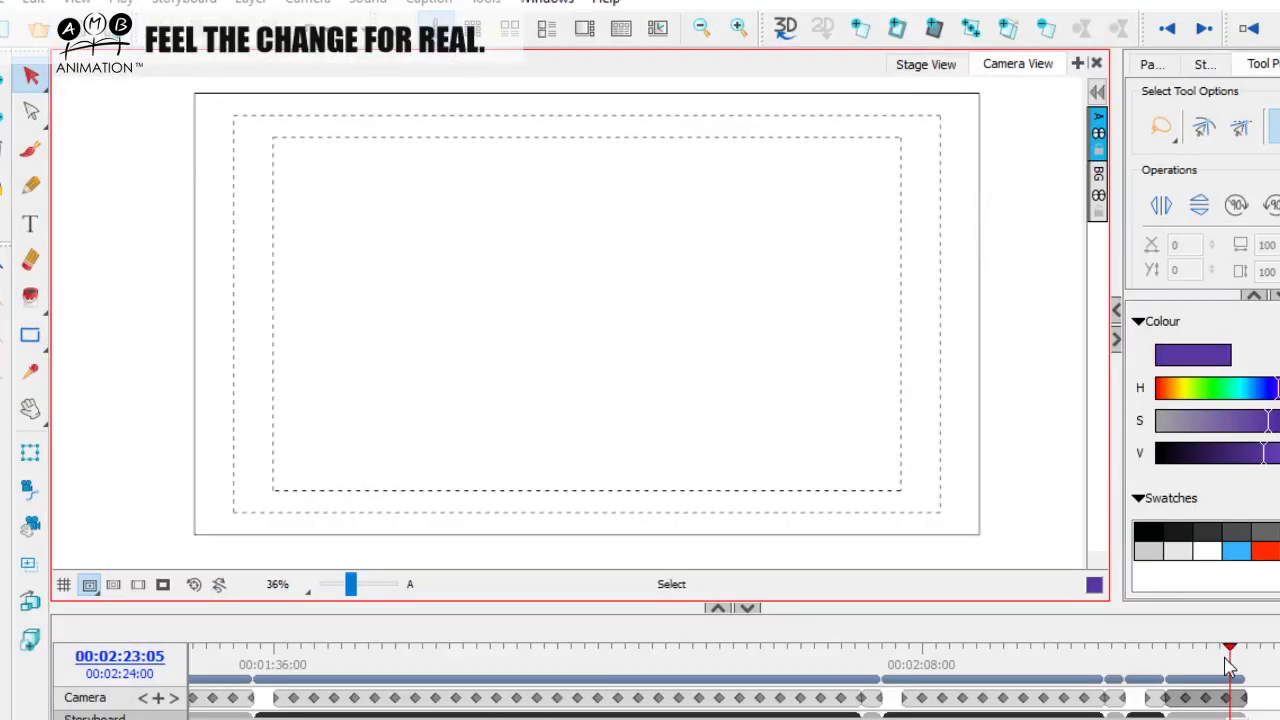
drag(1232, 652, 838, 676)
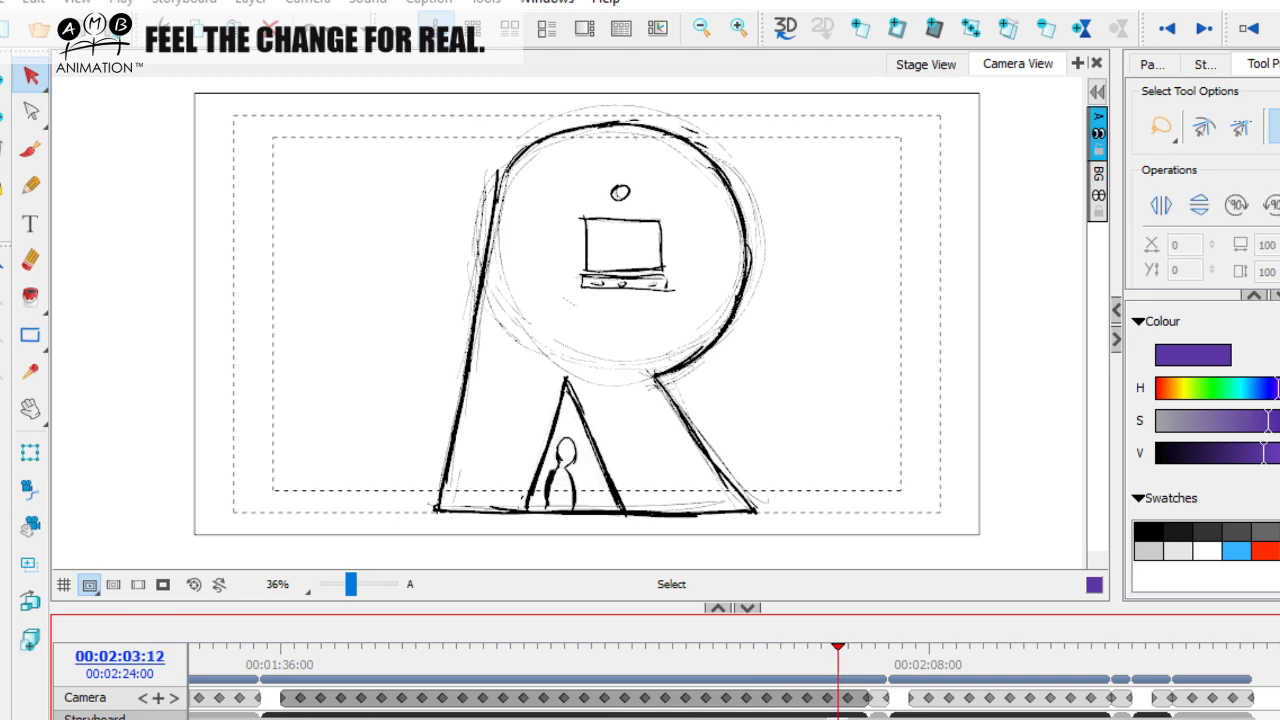
Scrub the timeline back to 00:00:32:13, the red sketch of the long-haired woman
scroll(770, 640, left, 5)
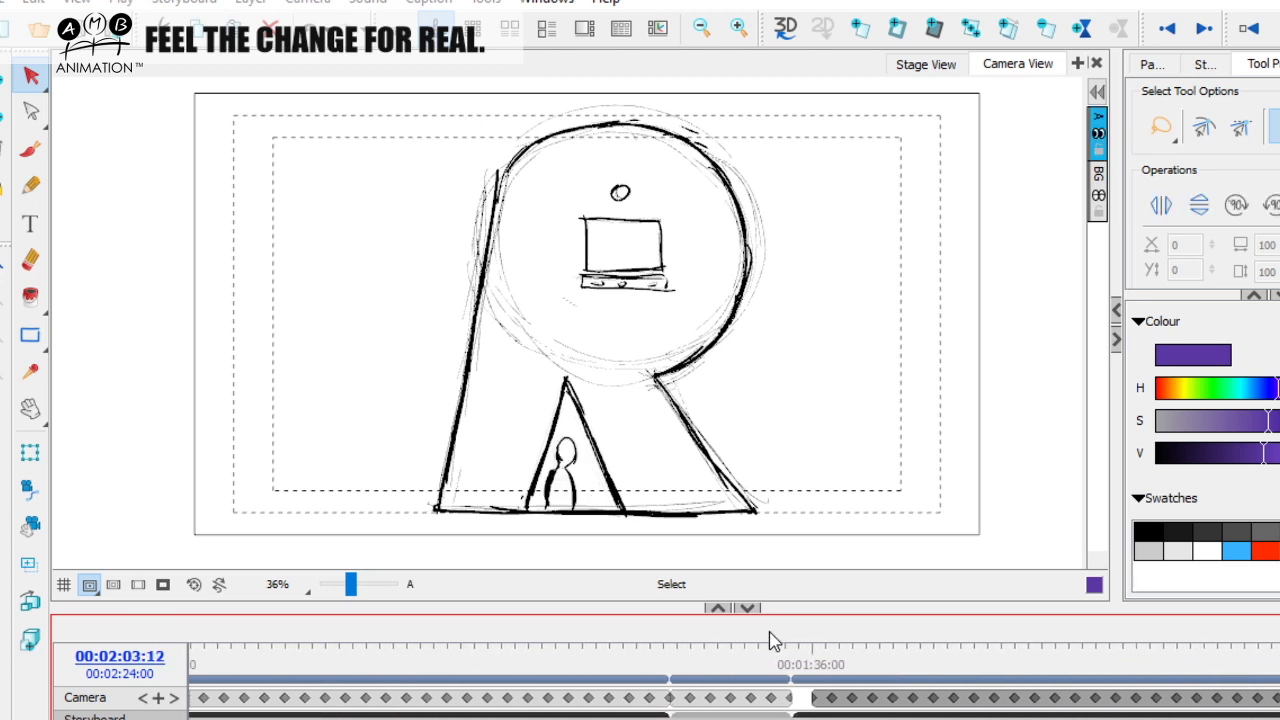
mouse_move(771, 663)
mouse_down()
mouse_move(531, 646)
mouse_move(776, 643)
mouse_move(50, 659)
mouse_up()
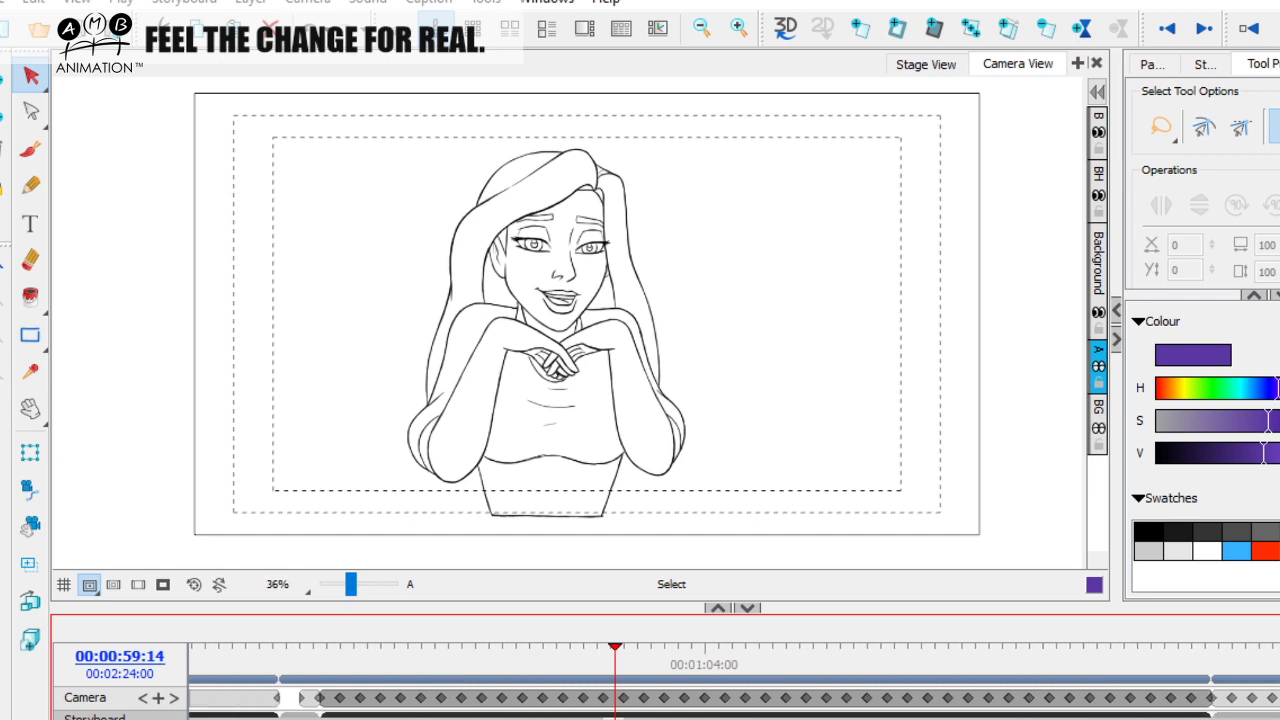
mouse_move(368, 648)
mouse_down()
mouse_move(714, 646)
mouse_move(194, 649)
mouse_up()
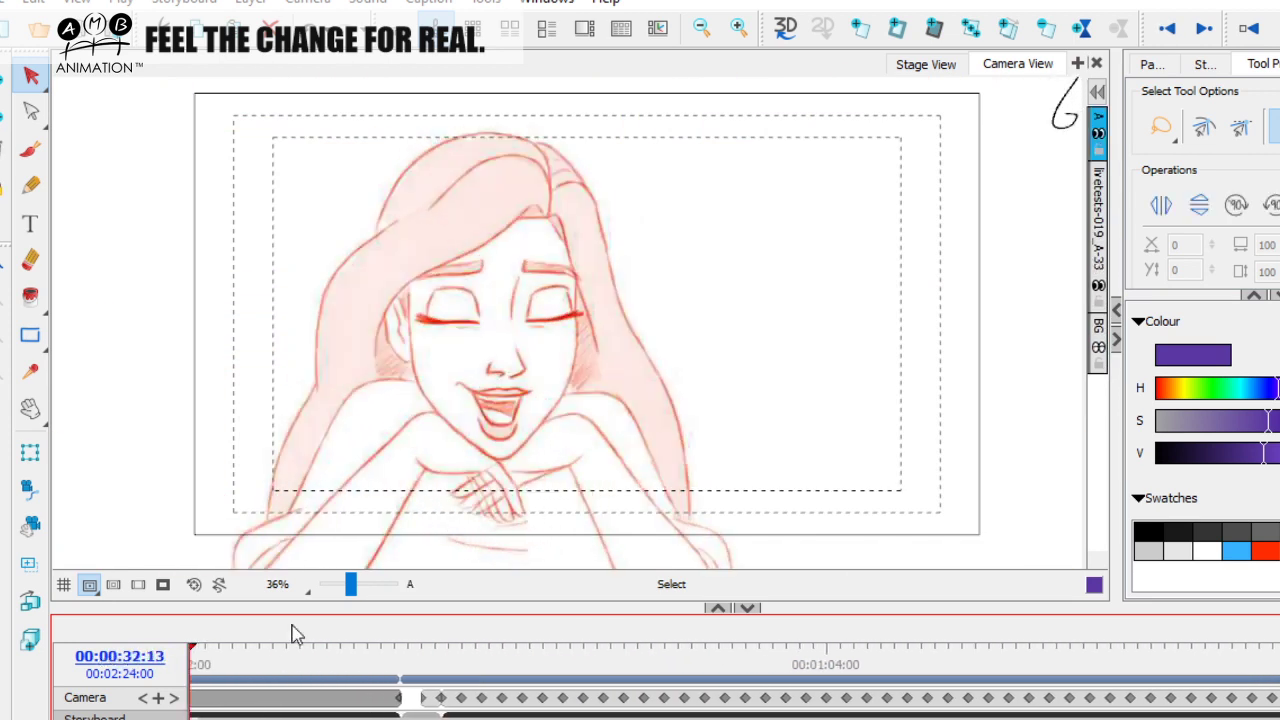
mouse_move(347, 592)
mouse_down()
mouse_move(367, 606)
mouse_move(348, 592)
mouse_up()
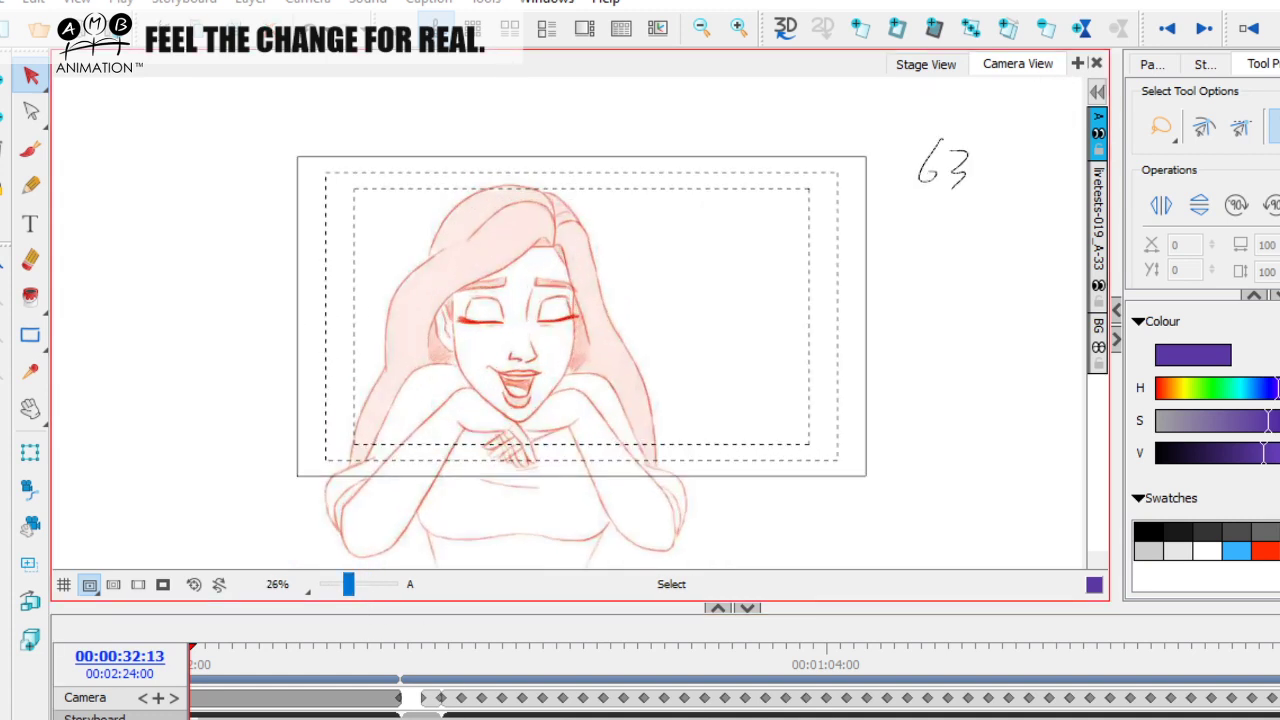
Scrub through the long-haired woman's line-art animation, stopping at 00:00:45:06 and continuing towards its end
scroll(300, 665, up, 2)
click(327, 651)
mouse_move(327, 651)
mouse_down()
mouse_move(1014, 663)
mouse_move(1105, 677)
mouse_up()
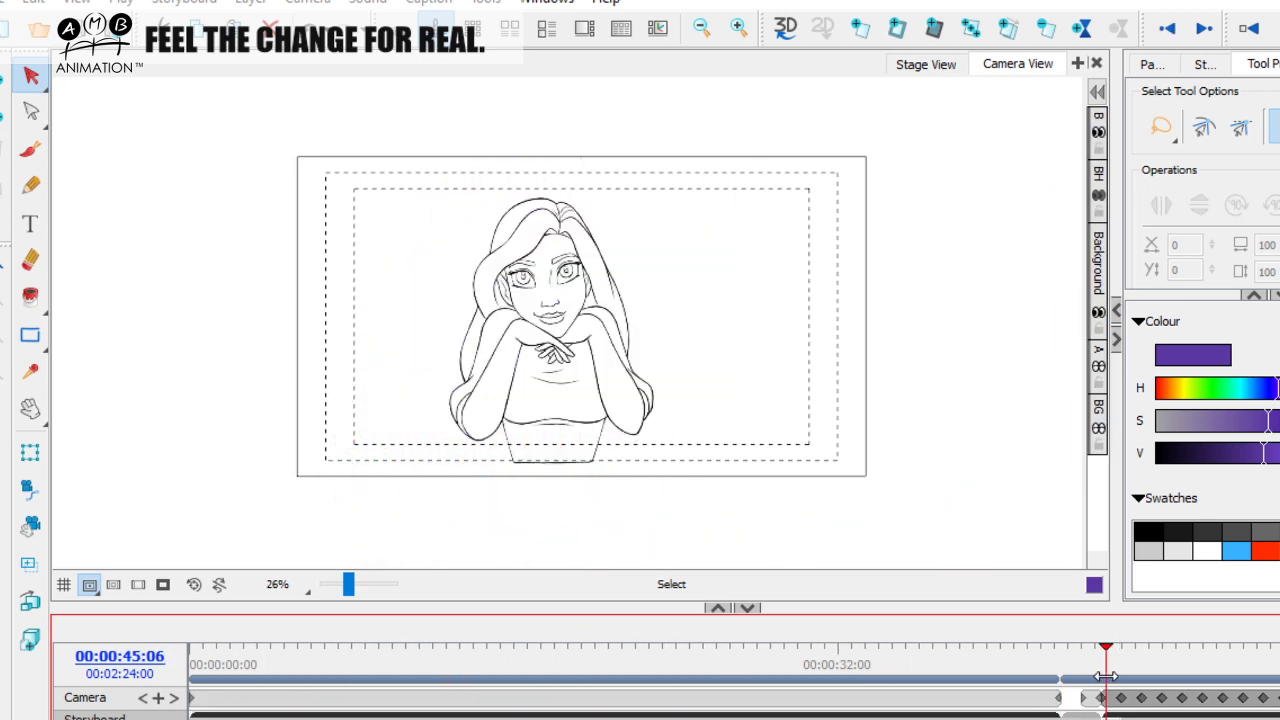
scroll(732, 680, right, 5)
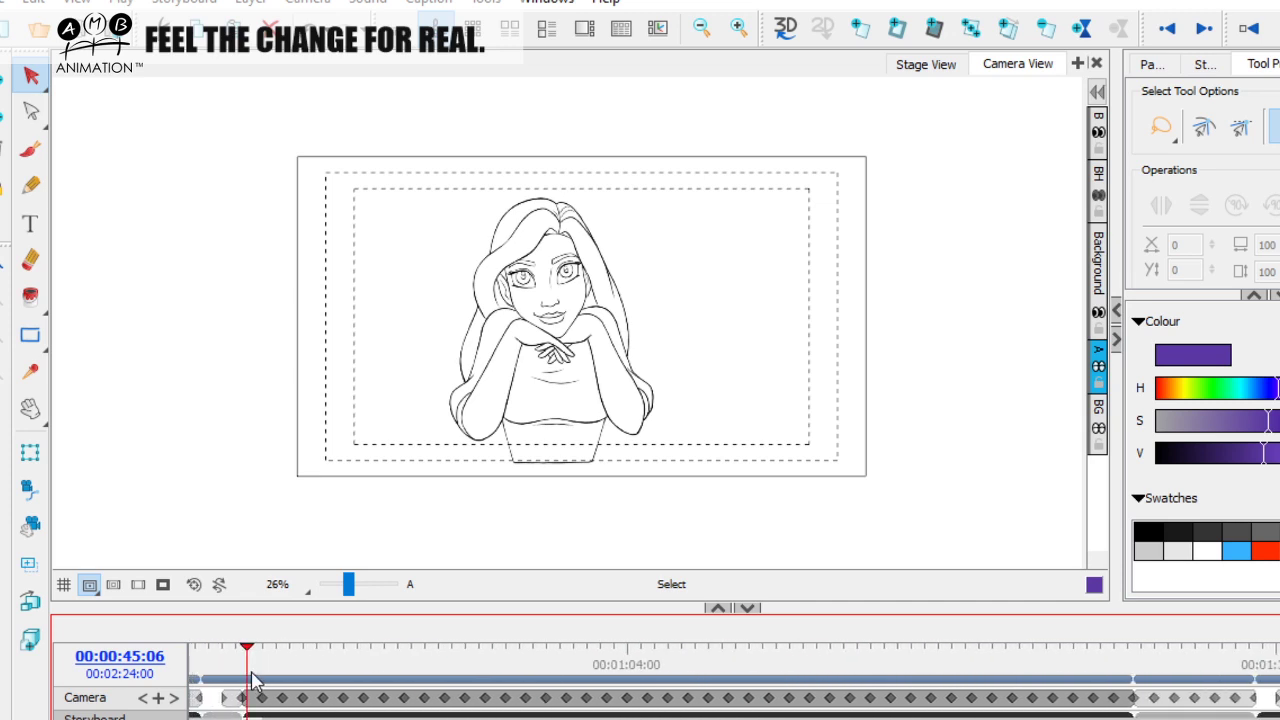
mouse_move(244, 658)
mouse_down()
mouse_move(1100, 658)
mouse_move(556, 658)
mouse_up()
drag(244, 681, 1118, 686)
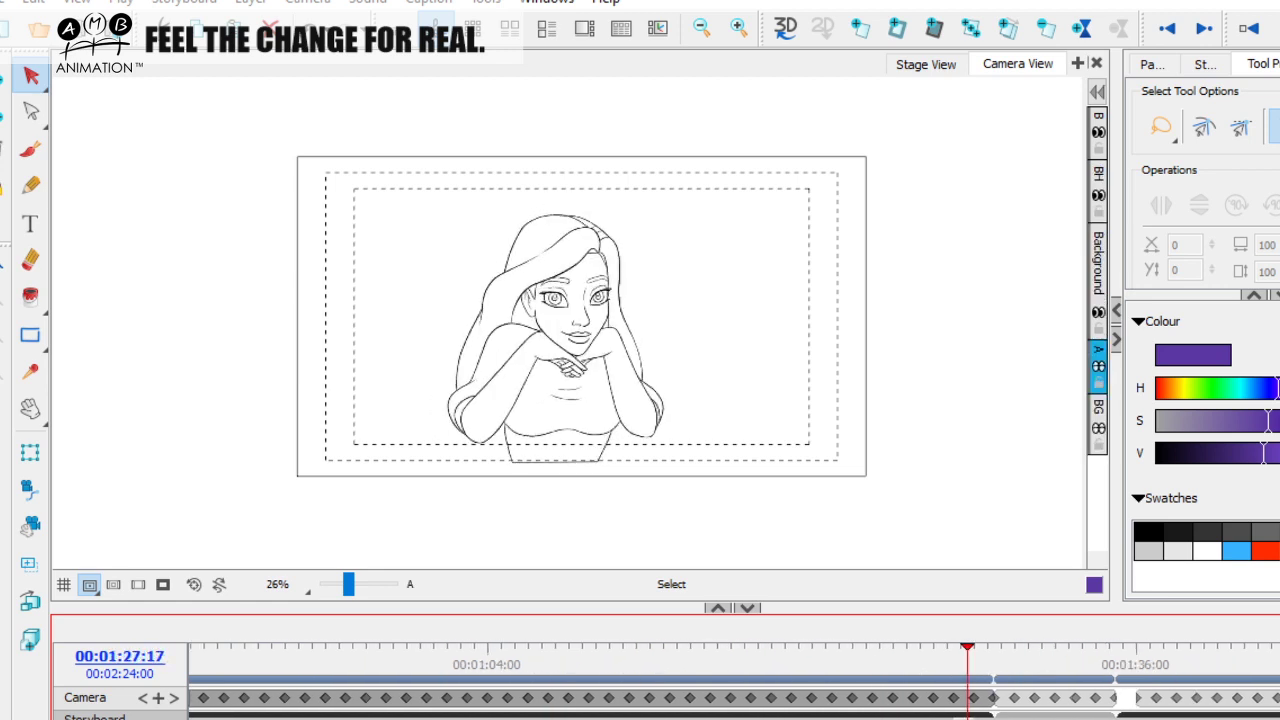
Scrub the timeline forward to the large R-shaped sketch, going from 00:02:03:05 to 00:02:04:18
mouse_move(505, 657)
mouse_down()
mouse_move(789, 655)
mouse_move(1080, 676)
mouse_move(498, 686)
mouse_move(1120, 672)
mouse_move(514, 681)
mouse_move(1077, 700)
mouse_move(523, 708)
mouse_move(1086, 712)
mouse_move(500, 704)
mouse_move(1070, 697)
mouse_up()
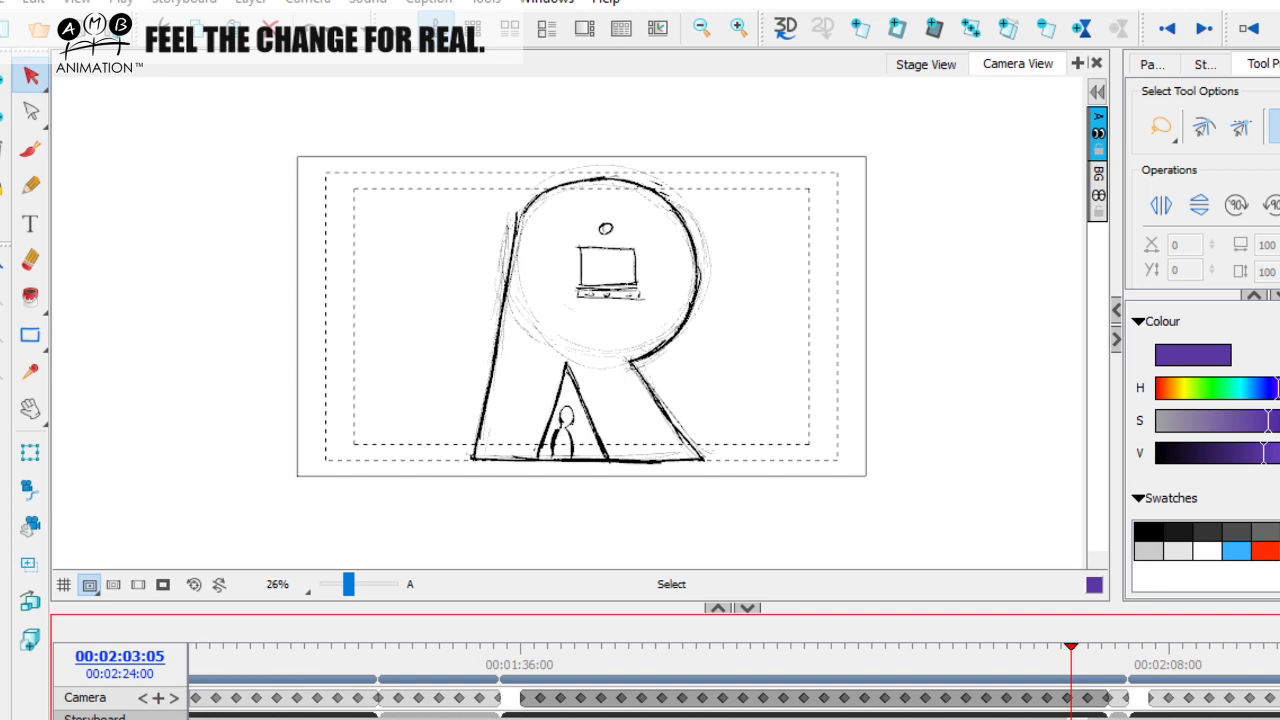
click(508, 660)
drag(508, 660, 849, 651)
drag(762, 641, 1105, 671)
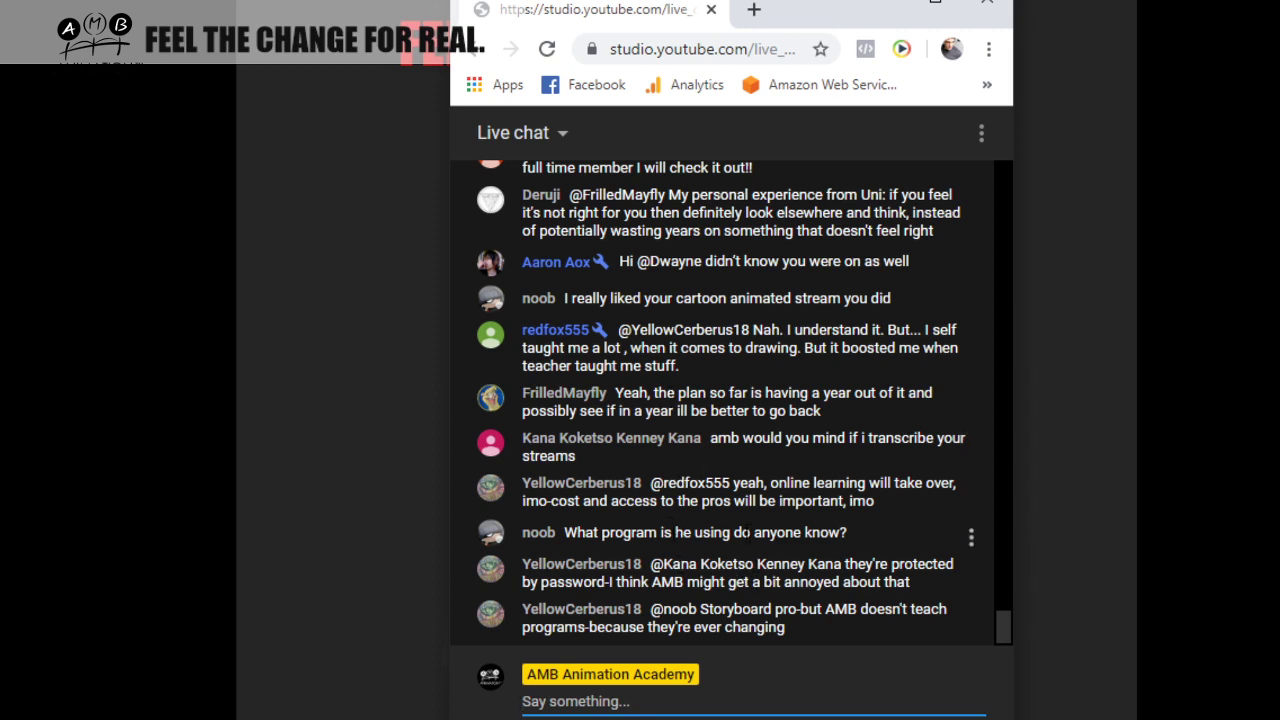
Read back through the live chat's earlier messages and return to the newest ones about transcribing streams, the program used and the documentary
scroll(750, 515, up, 1)
scroll(750, 514, up, 3)
scroll(750, 514, up, 5)
scroll(750, 515, up, 5)
scroll(752, 516, up, 5)
scroll(750, 514, up, 4)
scroll(748, 515, up, 1)
scroll(745, 525, down, 9)
scroll(741, 524, down, 4)
scroll(740, 527, down, 9)
scroll(741, 514, down, 3)
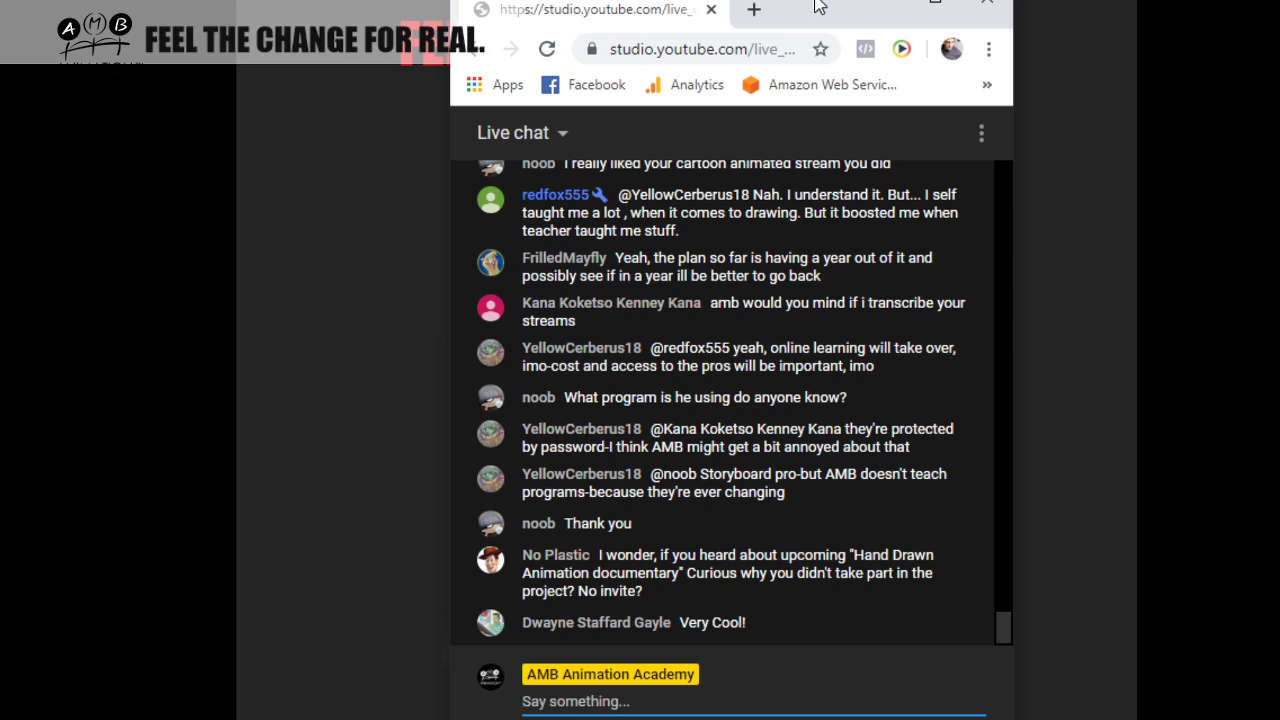
drag(815, 5, 765, 5)
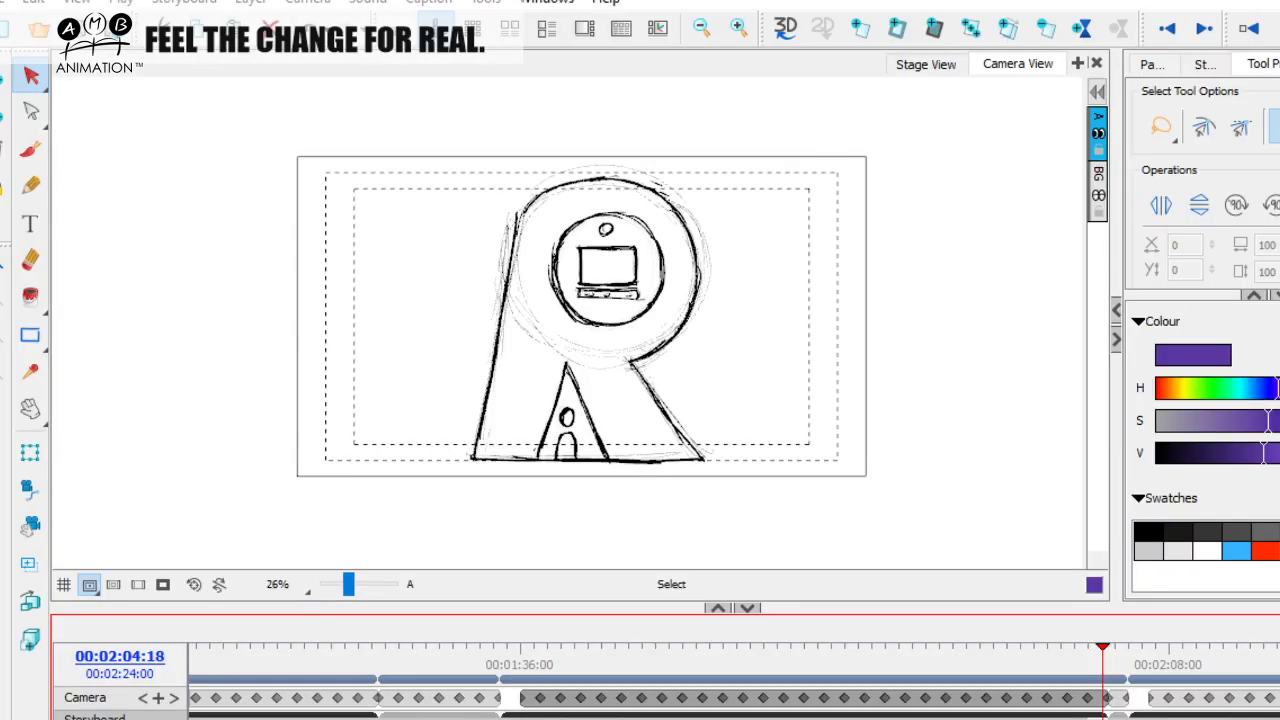
Scrub the storyboard timeline through the last panels beyond 00:02:08:00
scroll(730, 680, right, 3)
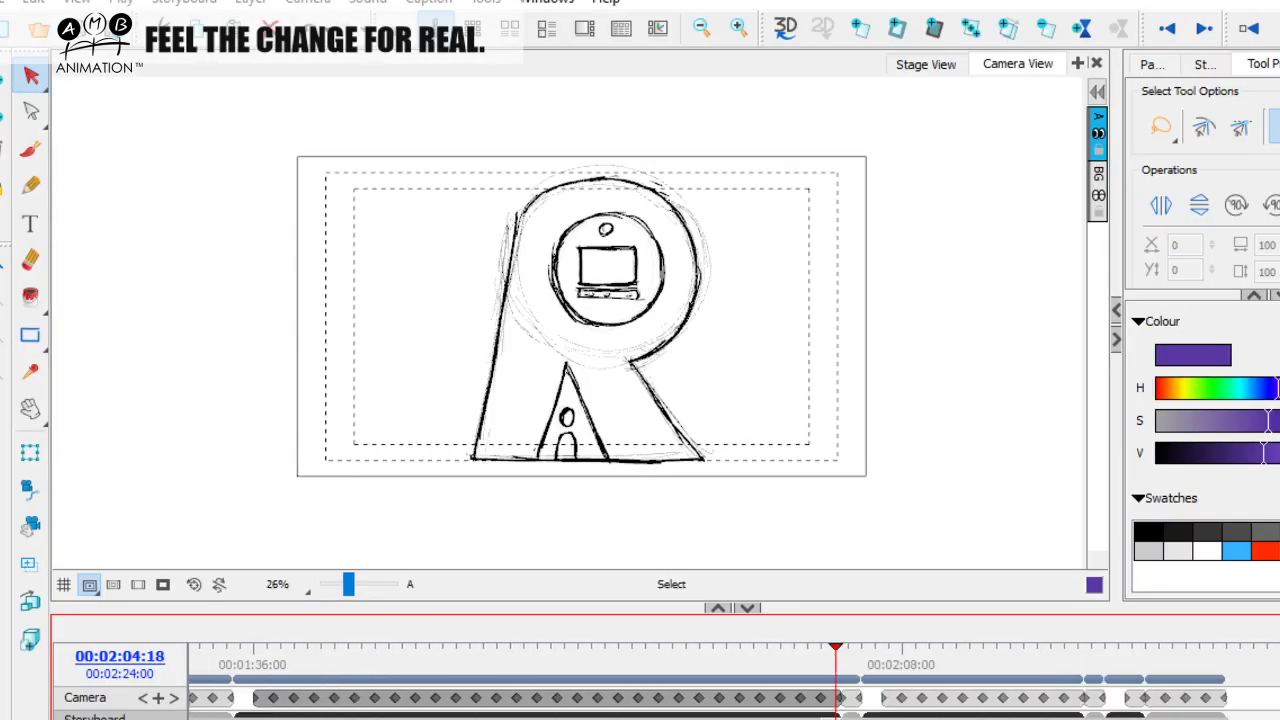
click(1145, 650)
drag(1197, 645, 1151, 648)
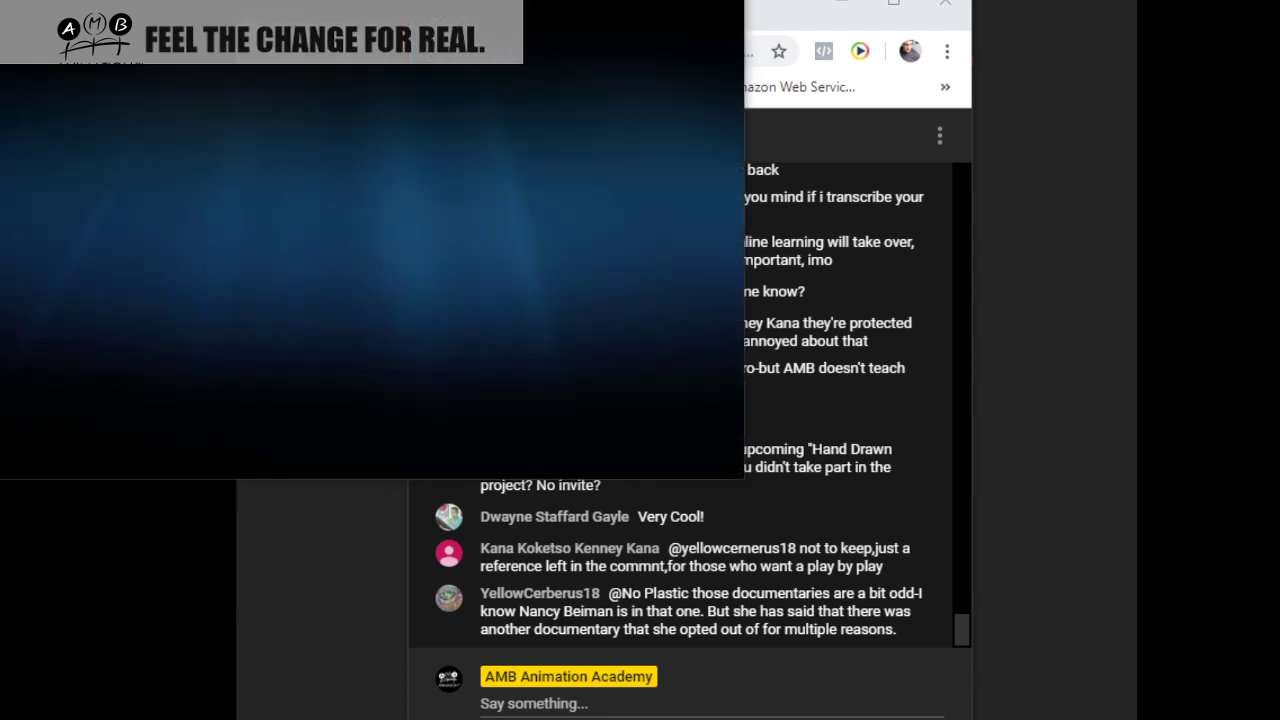
Clear the video window from in front of the live chat and place the cursor in the chat's message field
key(alt+Return)
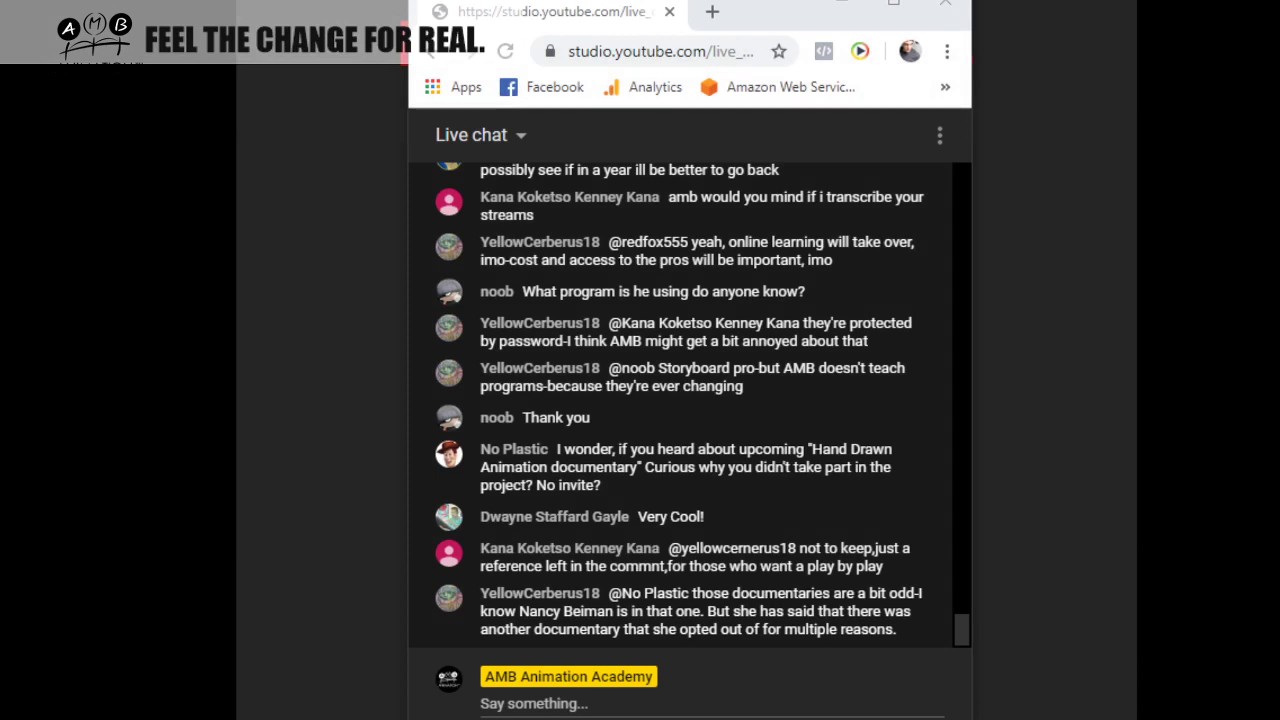
click(534, 703)
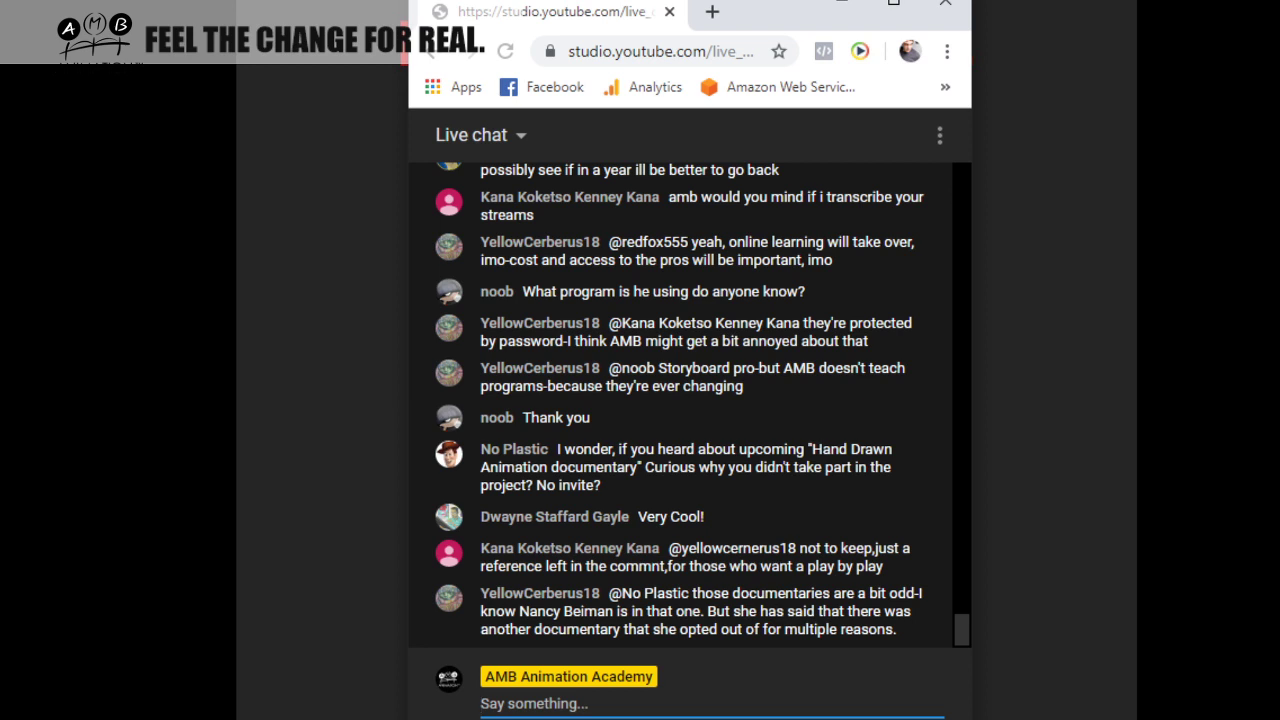
key(alt+Tab)
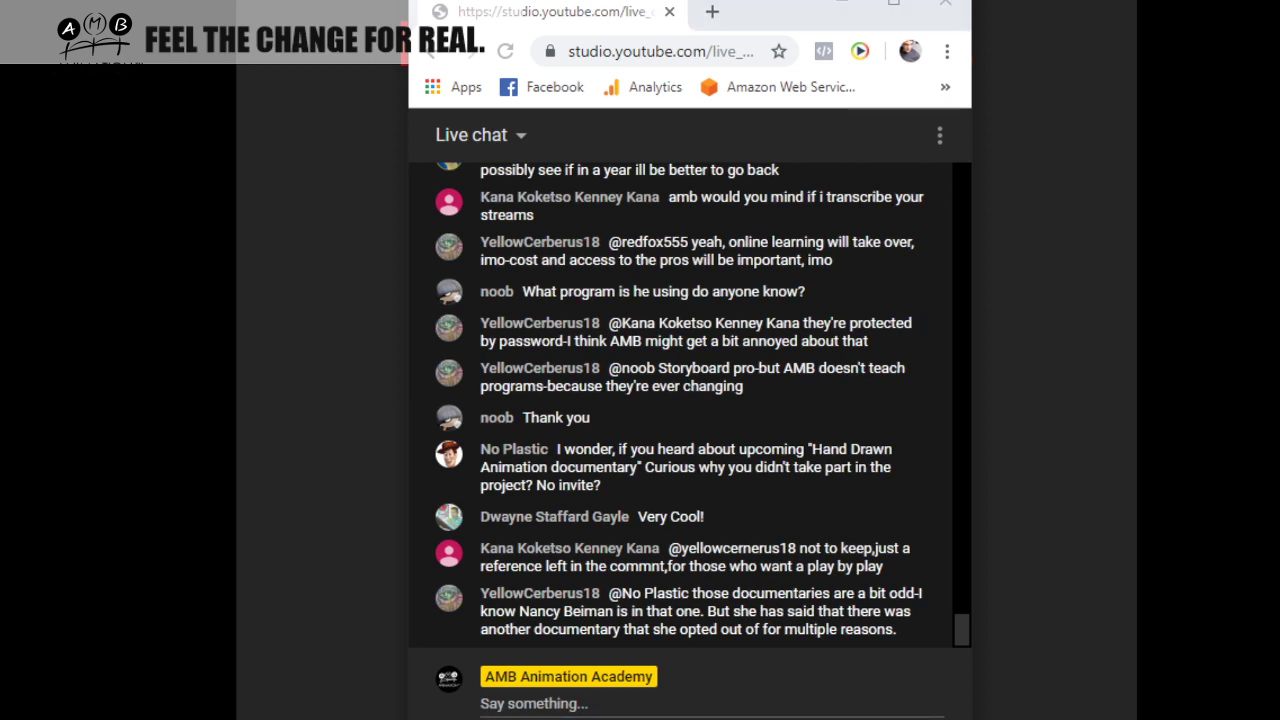